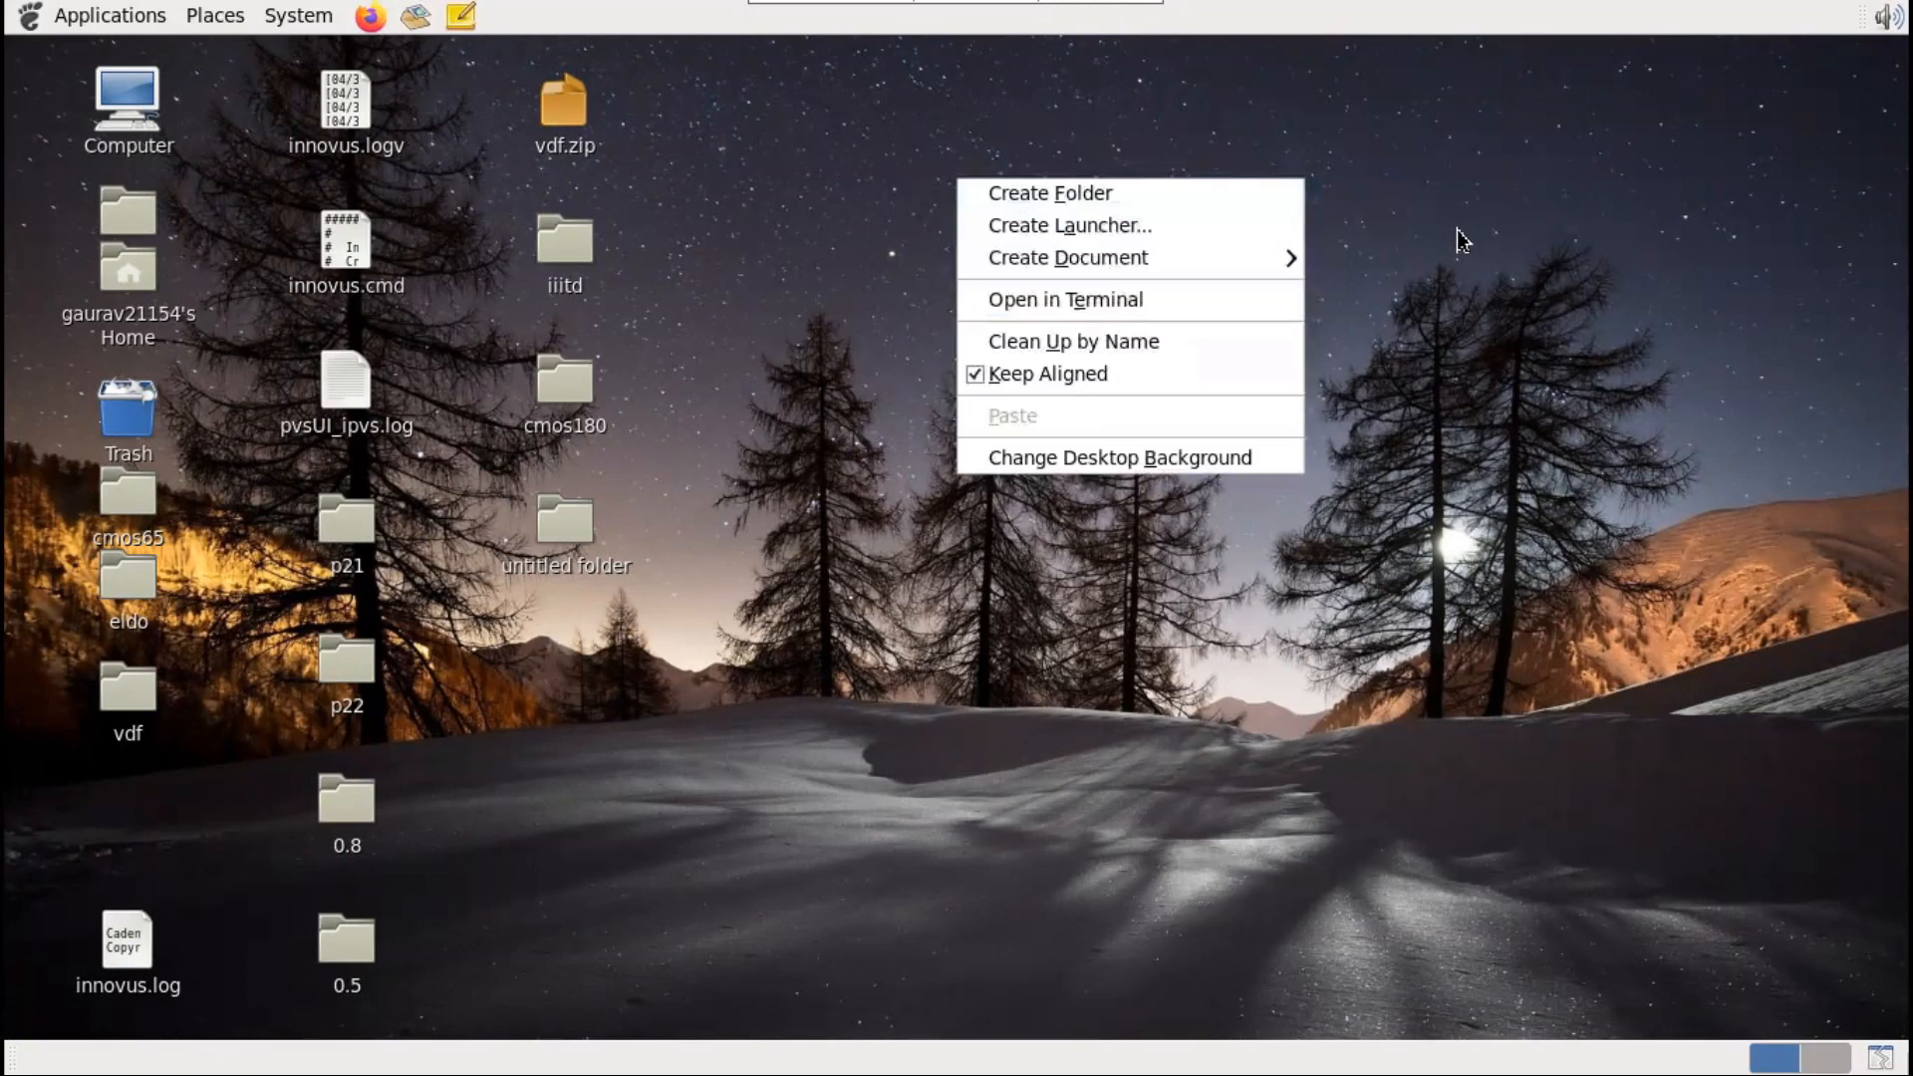
# Step: Open a terminal from the desktop and change into the cmos65 directory
pyautogui.click(1405, 152)
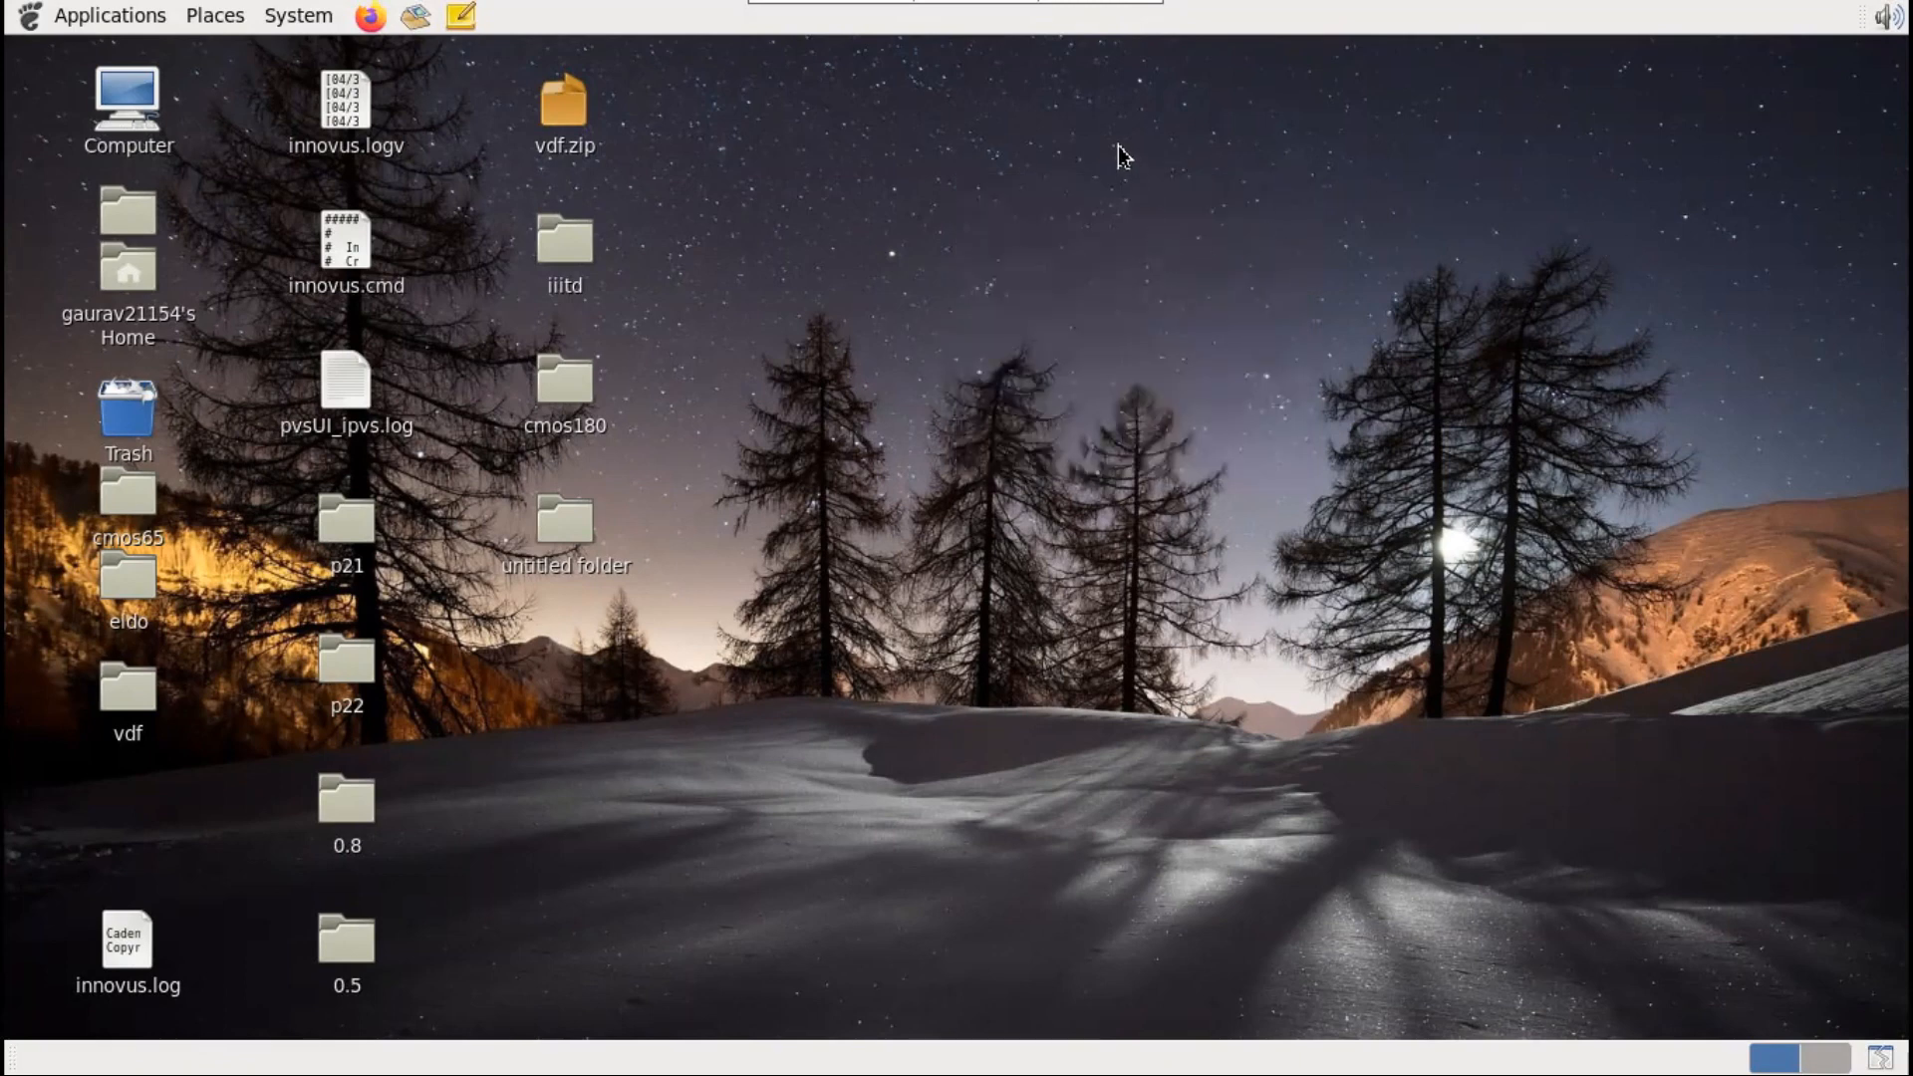
pyautogui.rightClick(959, 156)
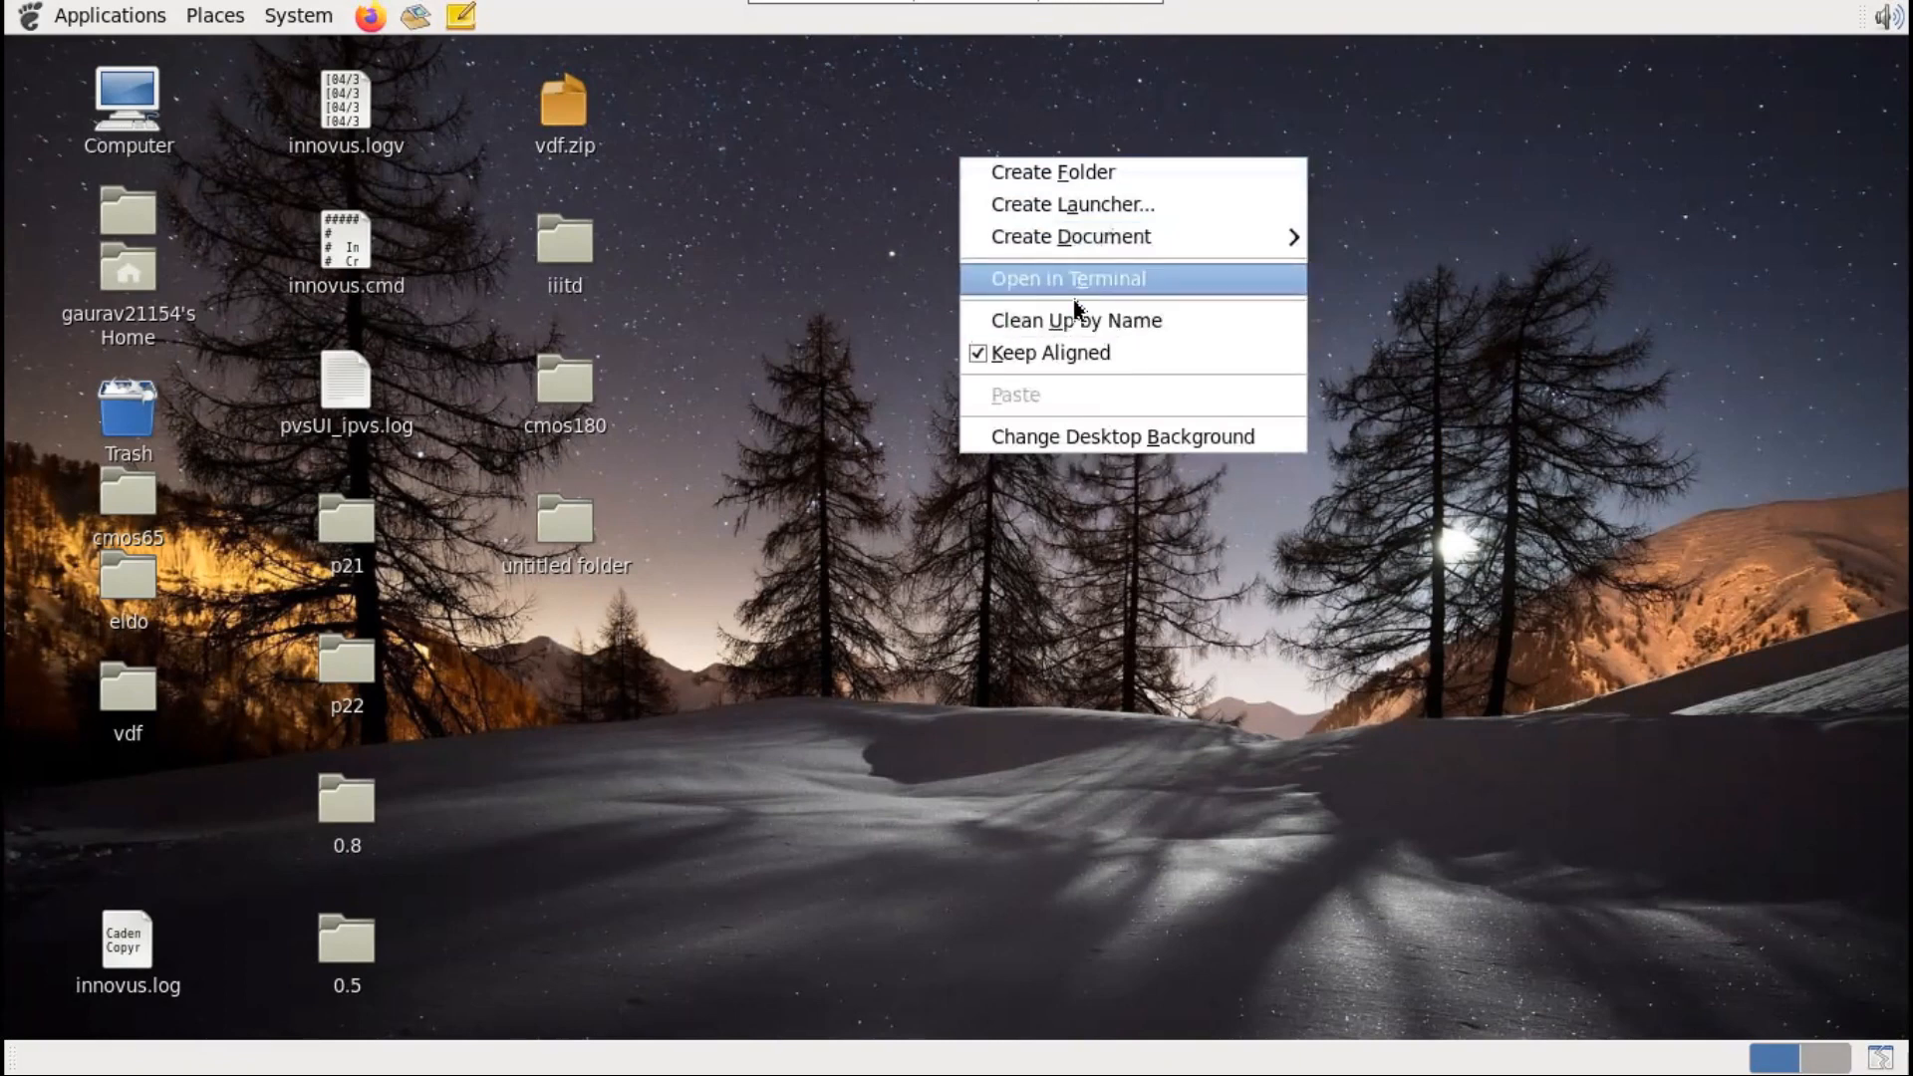
pyautogui.click(1074, 282)
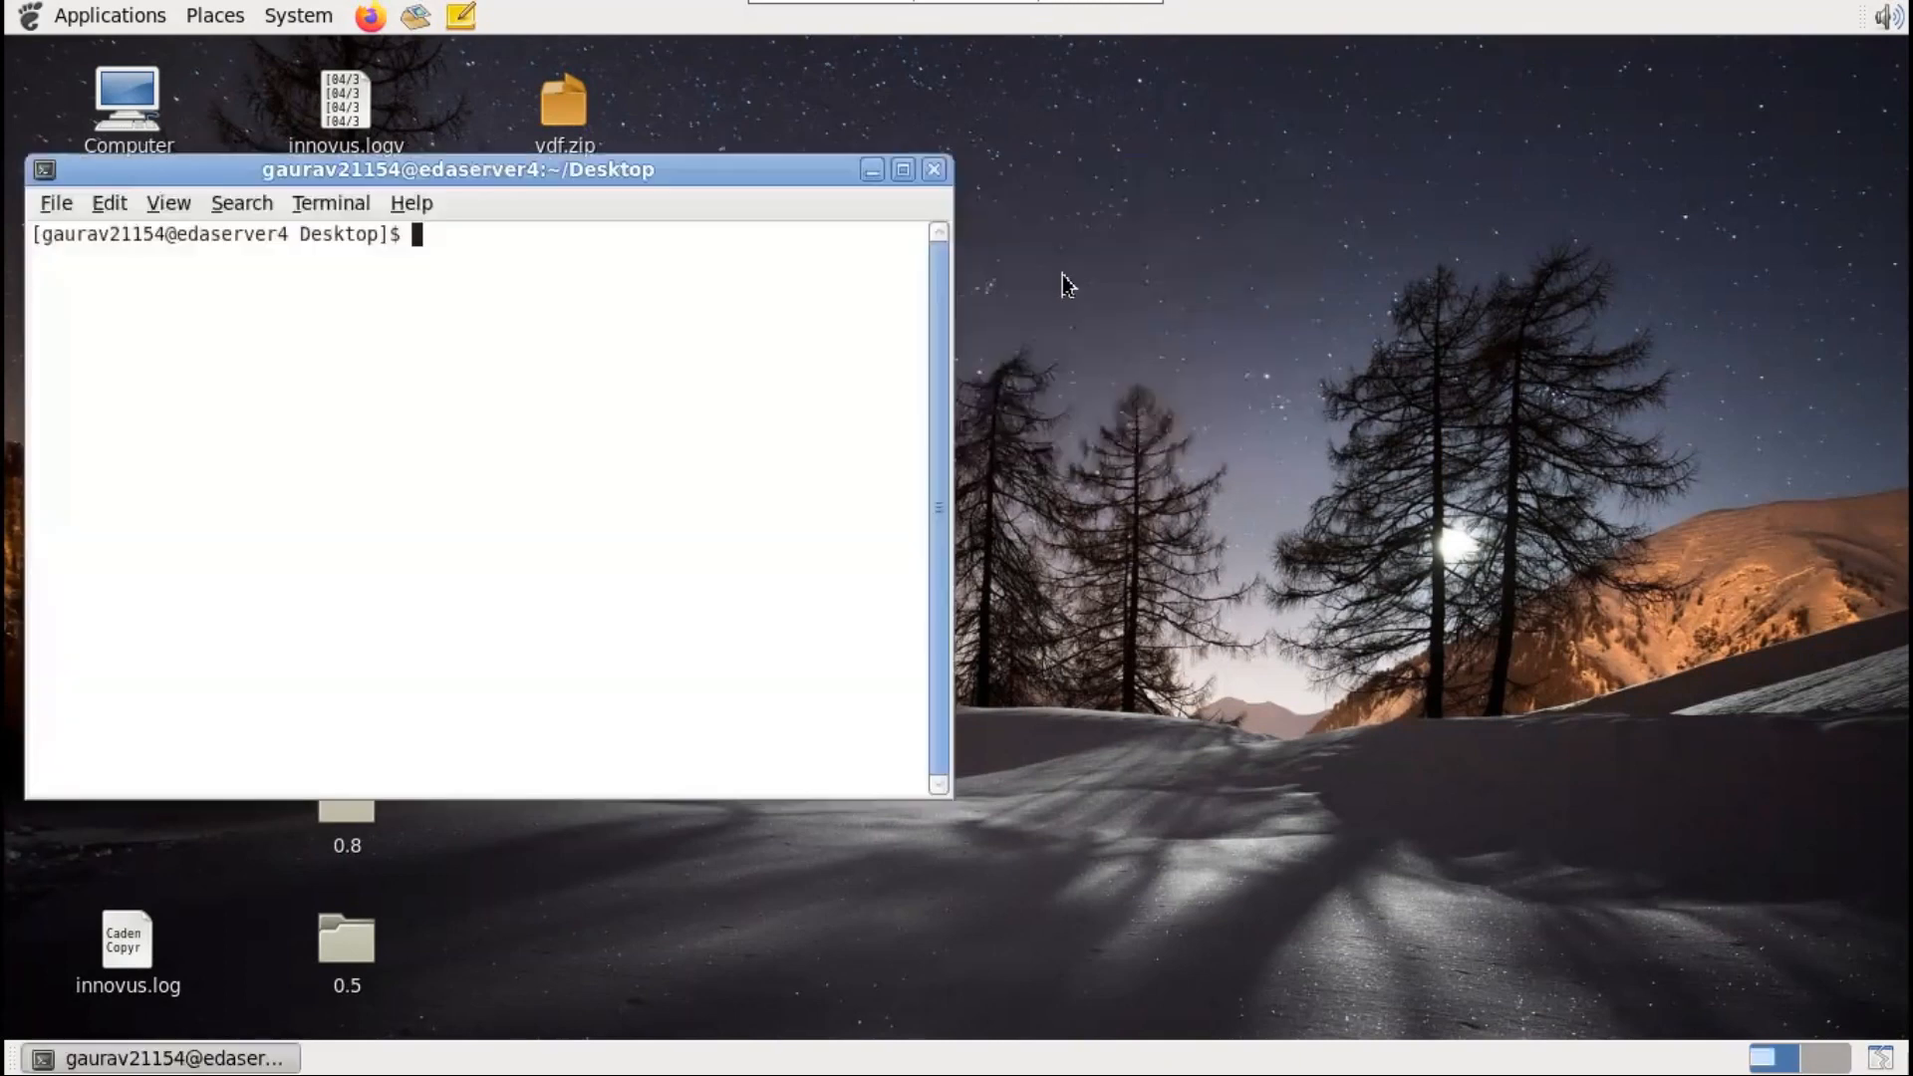
pyautogui.write('c')
pyautogui.write('d cmos65')
pyautogui.press('Return')
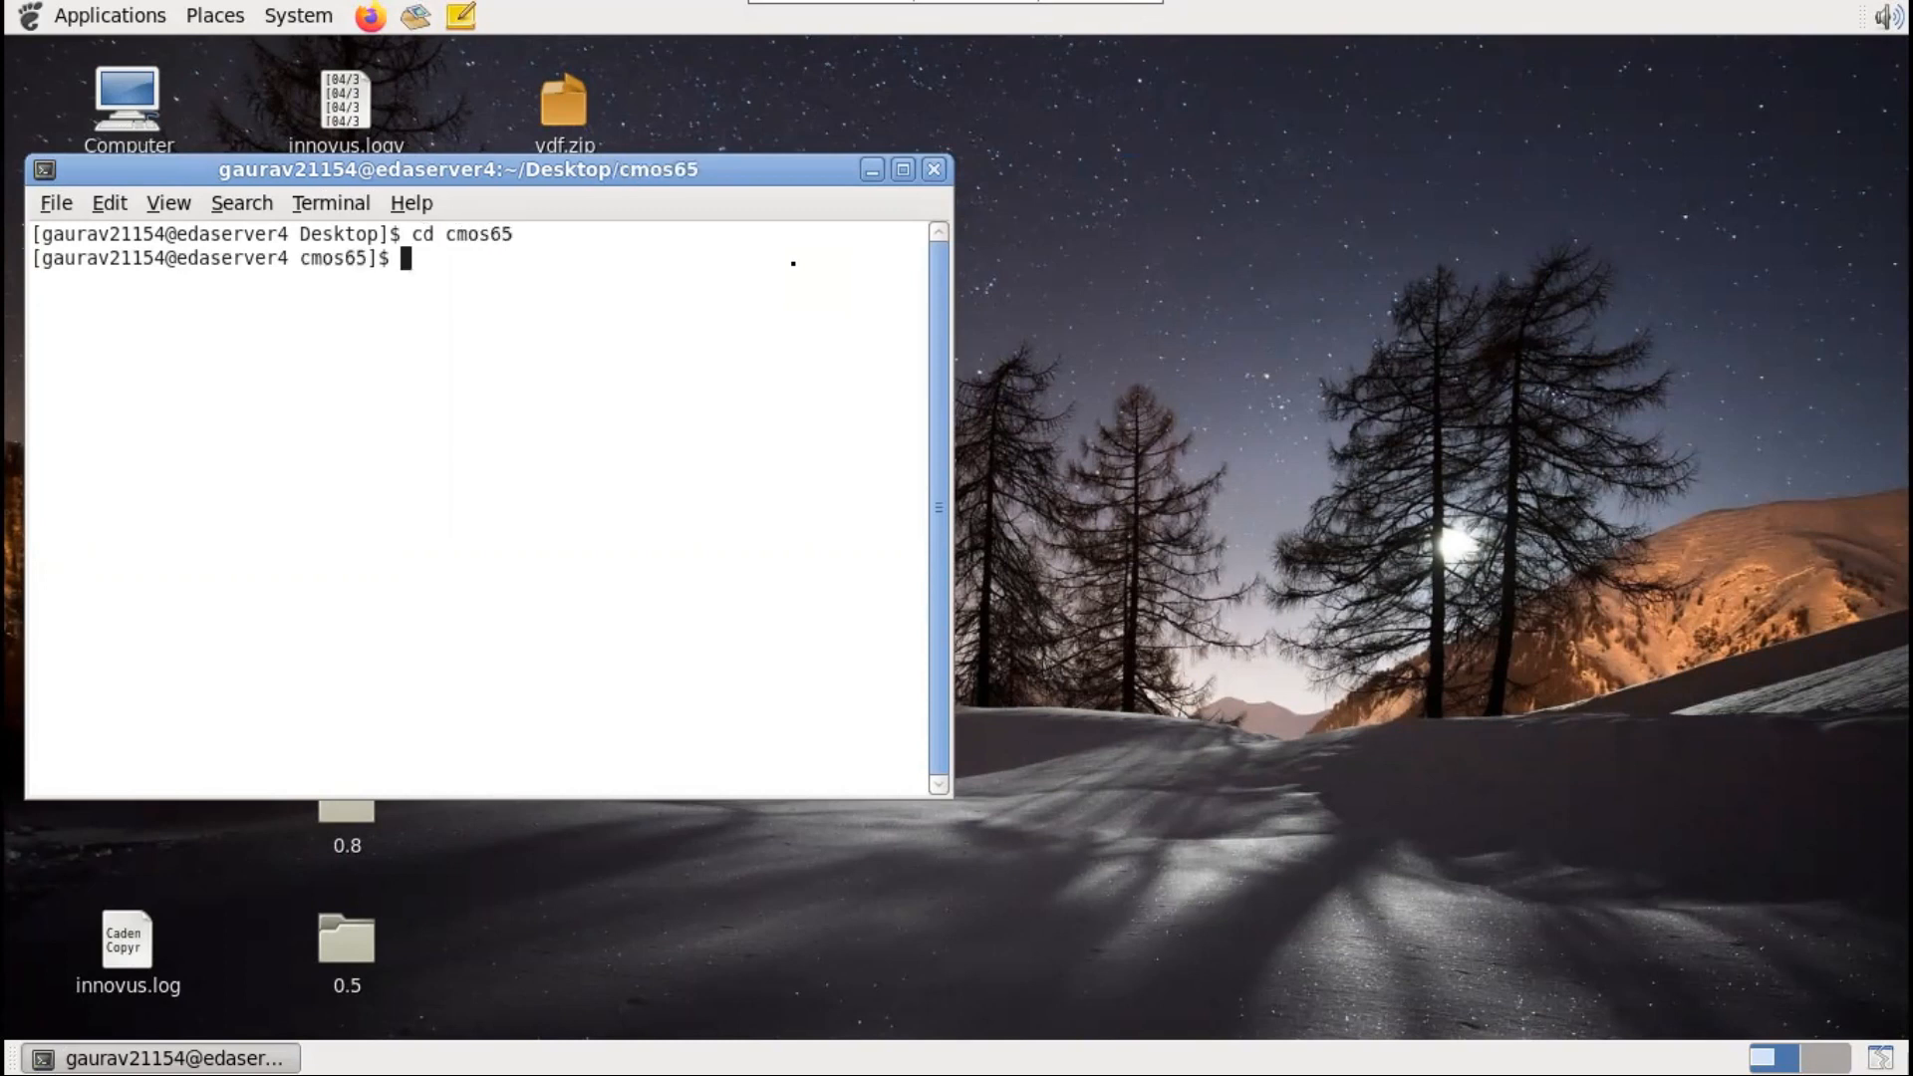
# Step: Start csh in the terminal and source the ./.cshrc_cmos065 setup file
pyautogui.press('Up')
pyautogui.press('Up')
pyautogui.press('Return')
pyautogui.press('Up')
pyautogui.press('Up')
pyautogui.press('Up')
pyautogui.press('Up')
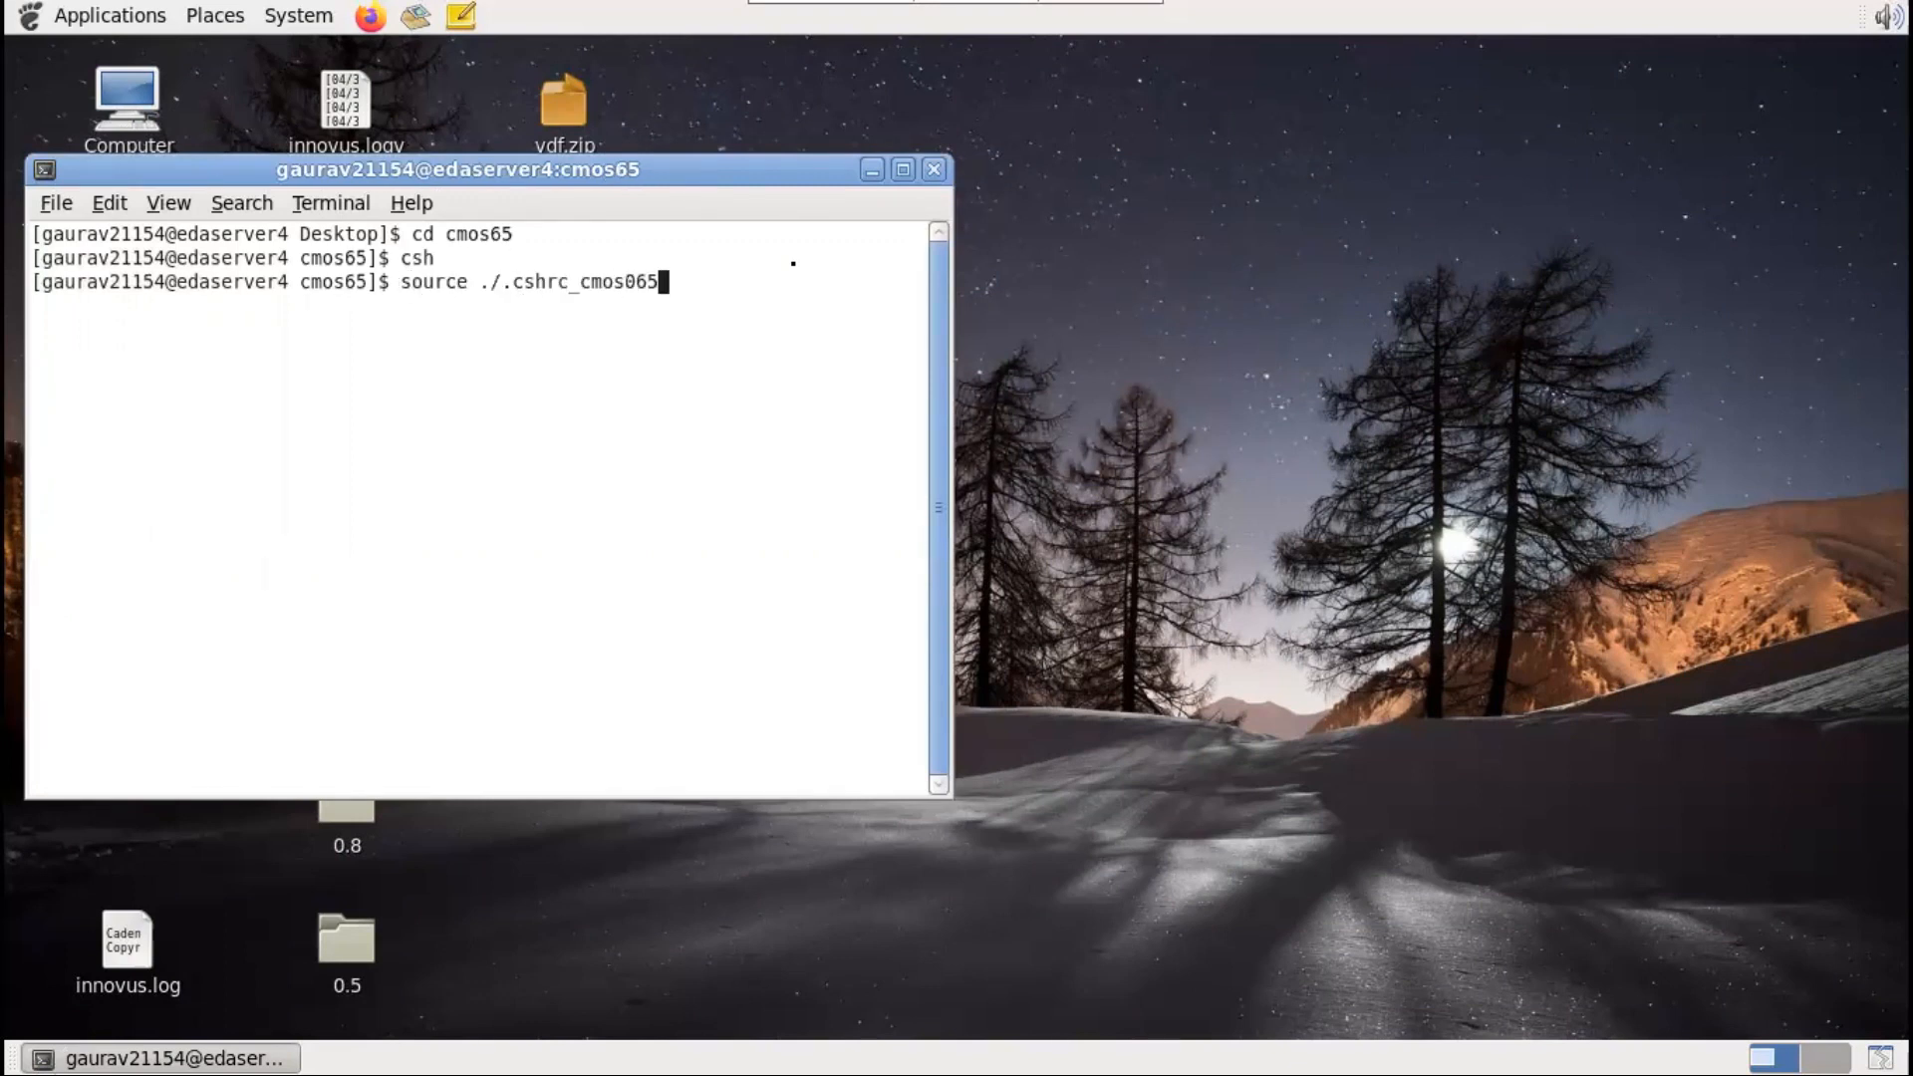
pyautogui.press('Return')
# Step: Launch Virtuoso with the virtuoso command and maximize its log window
pyautogui.press('Up')
pyautogui.press('Up')
pyautogui.press('Up')
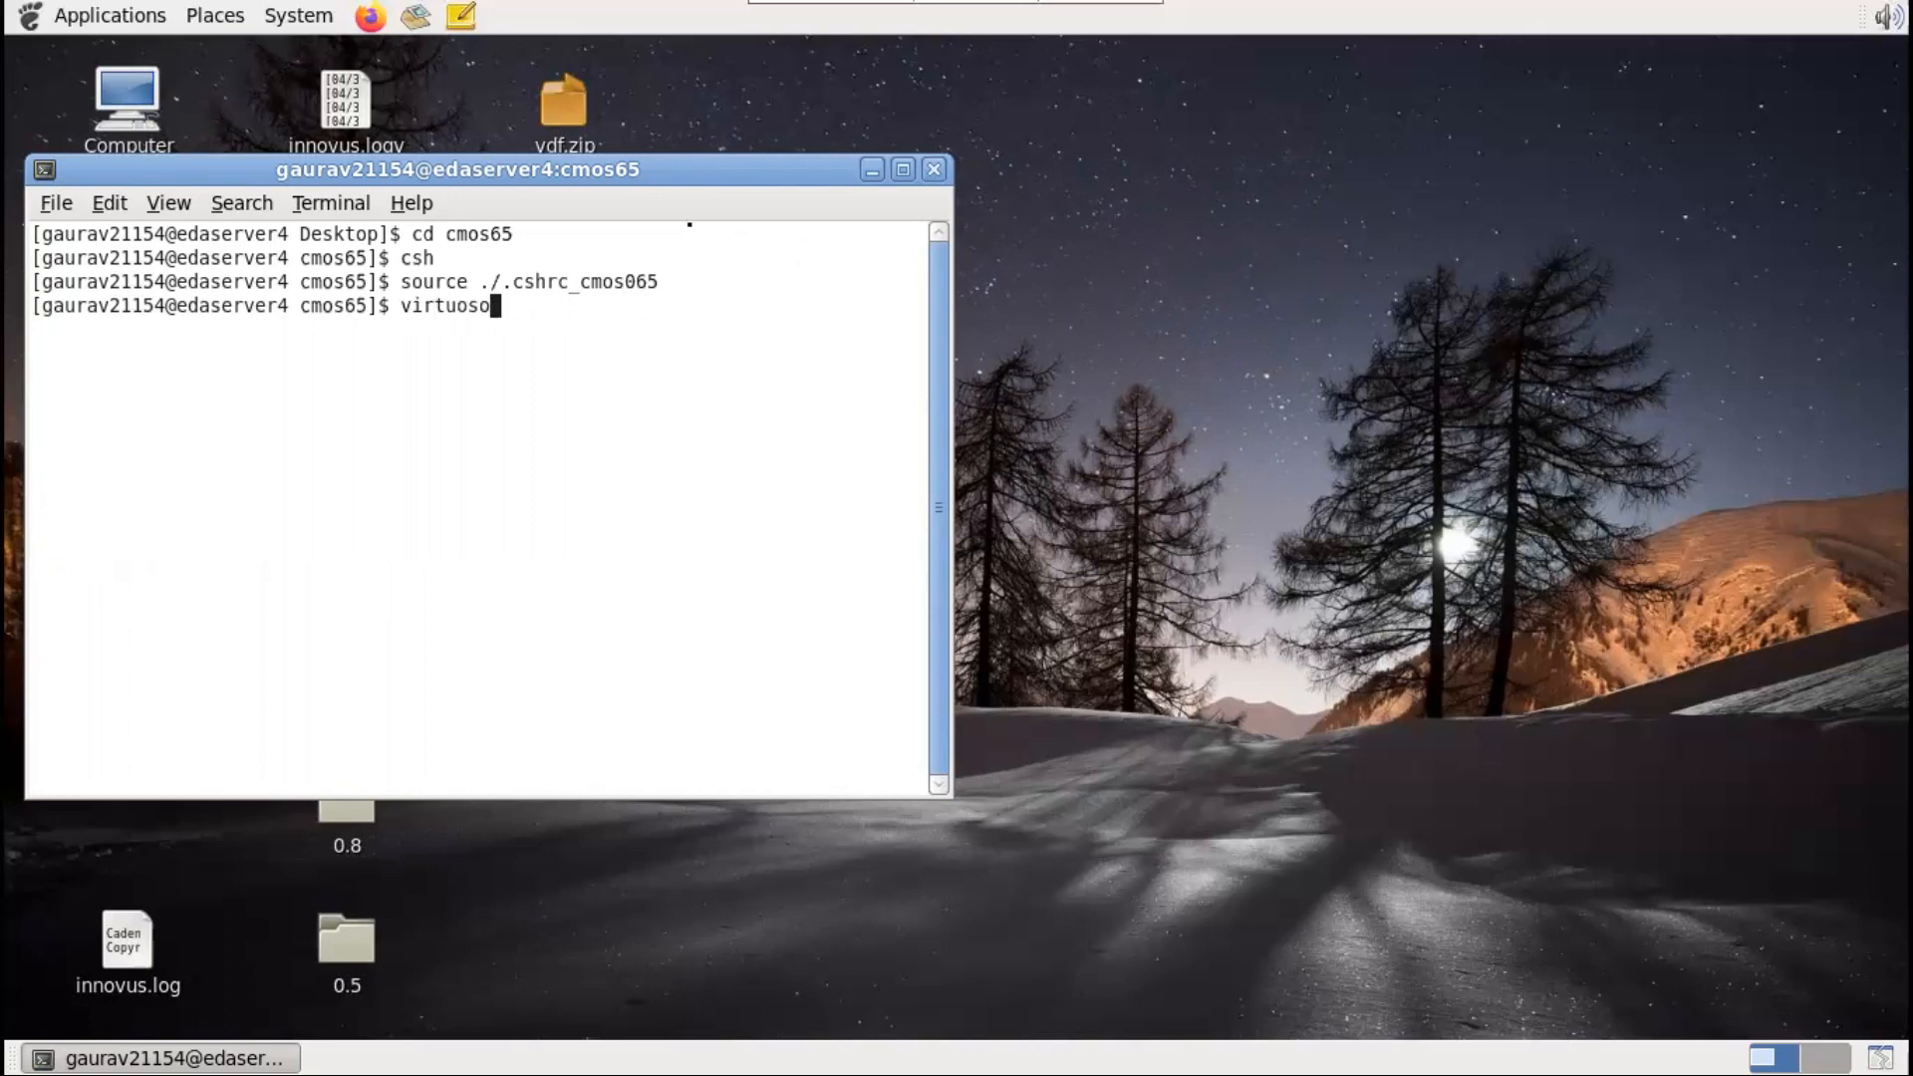
pyautogui.press('Return')
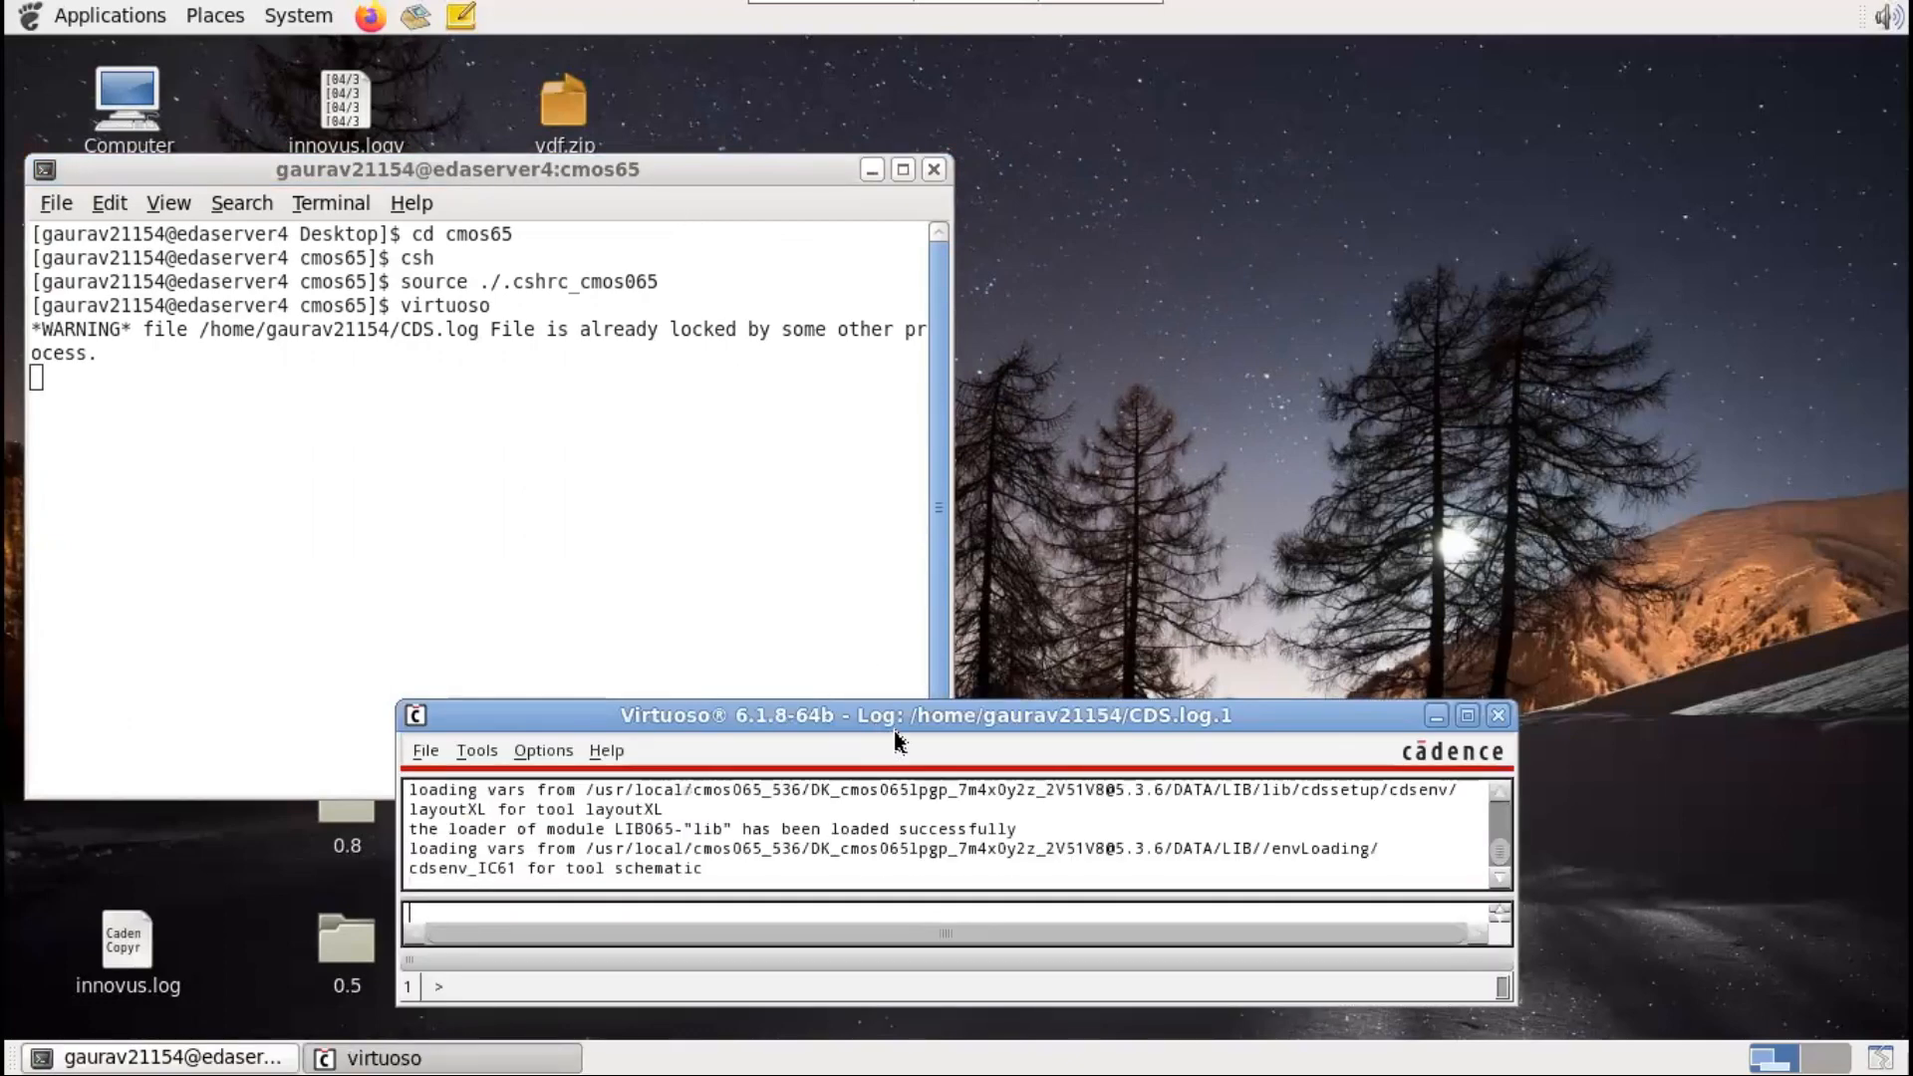
pyautogui.moveTo(898, 725); pyautogui.dragTo(885, 346)
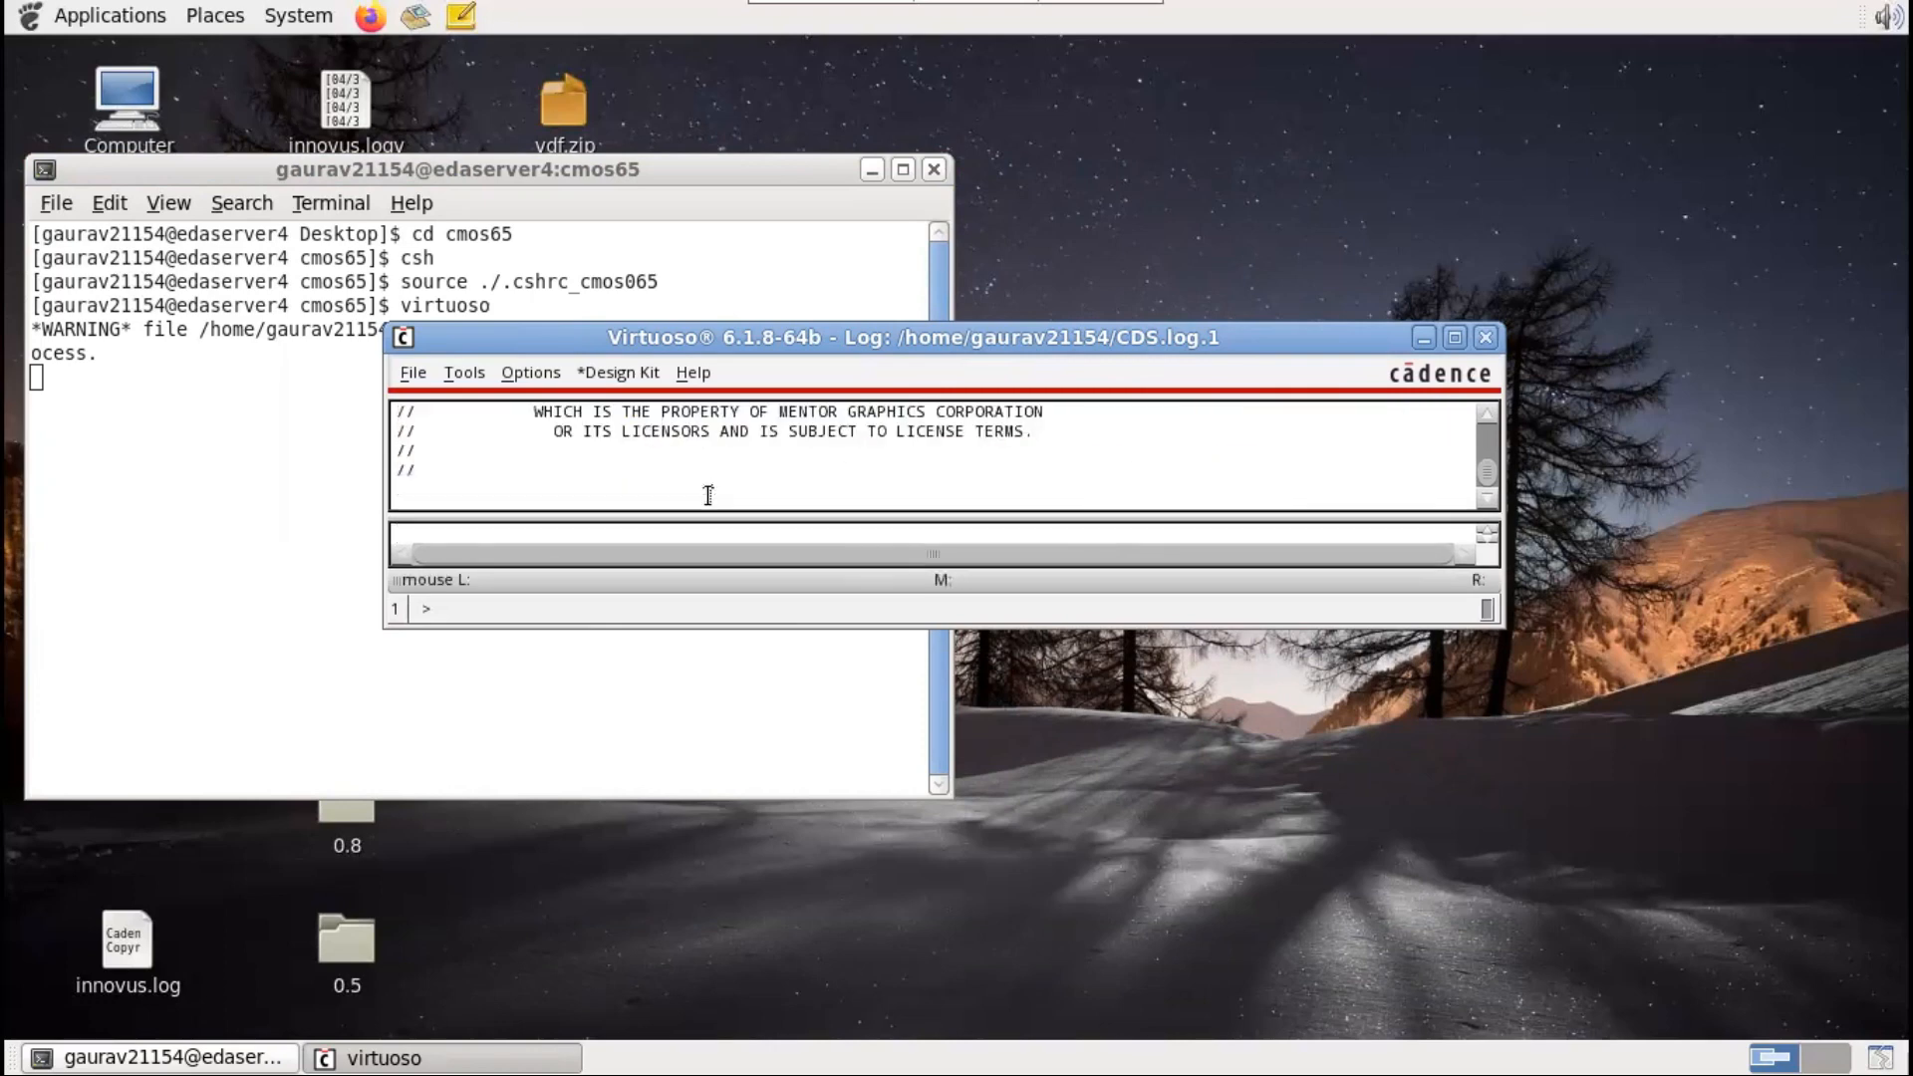
pyautogui.click(1454, 339)
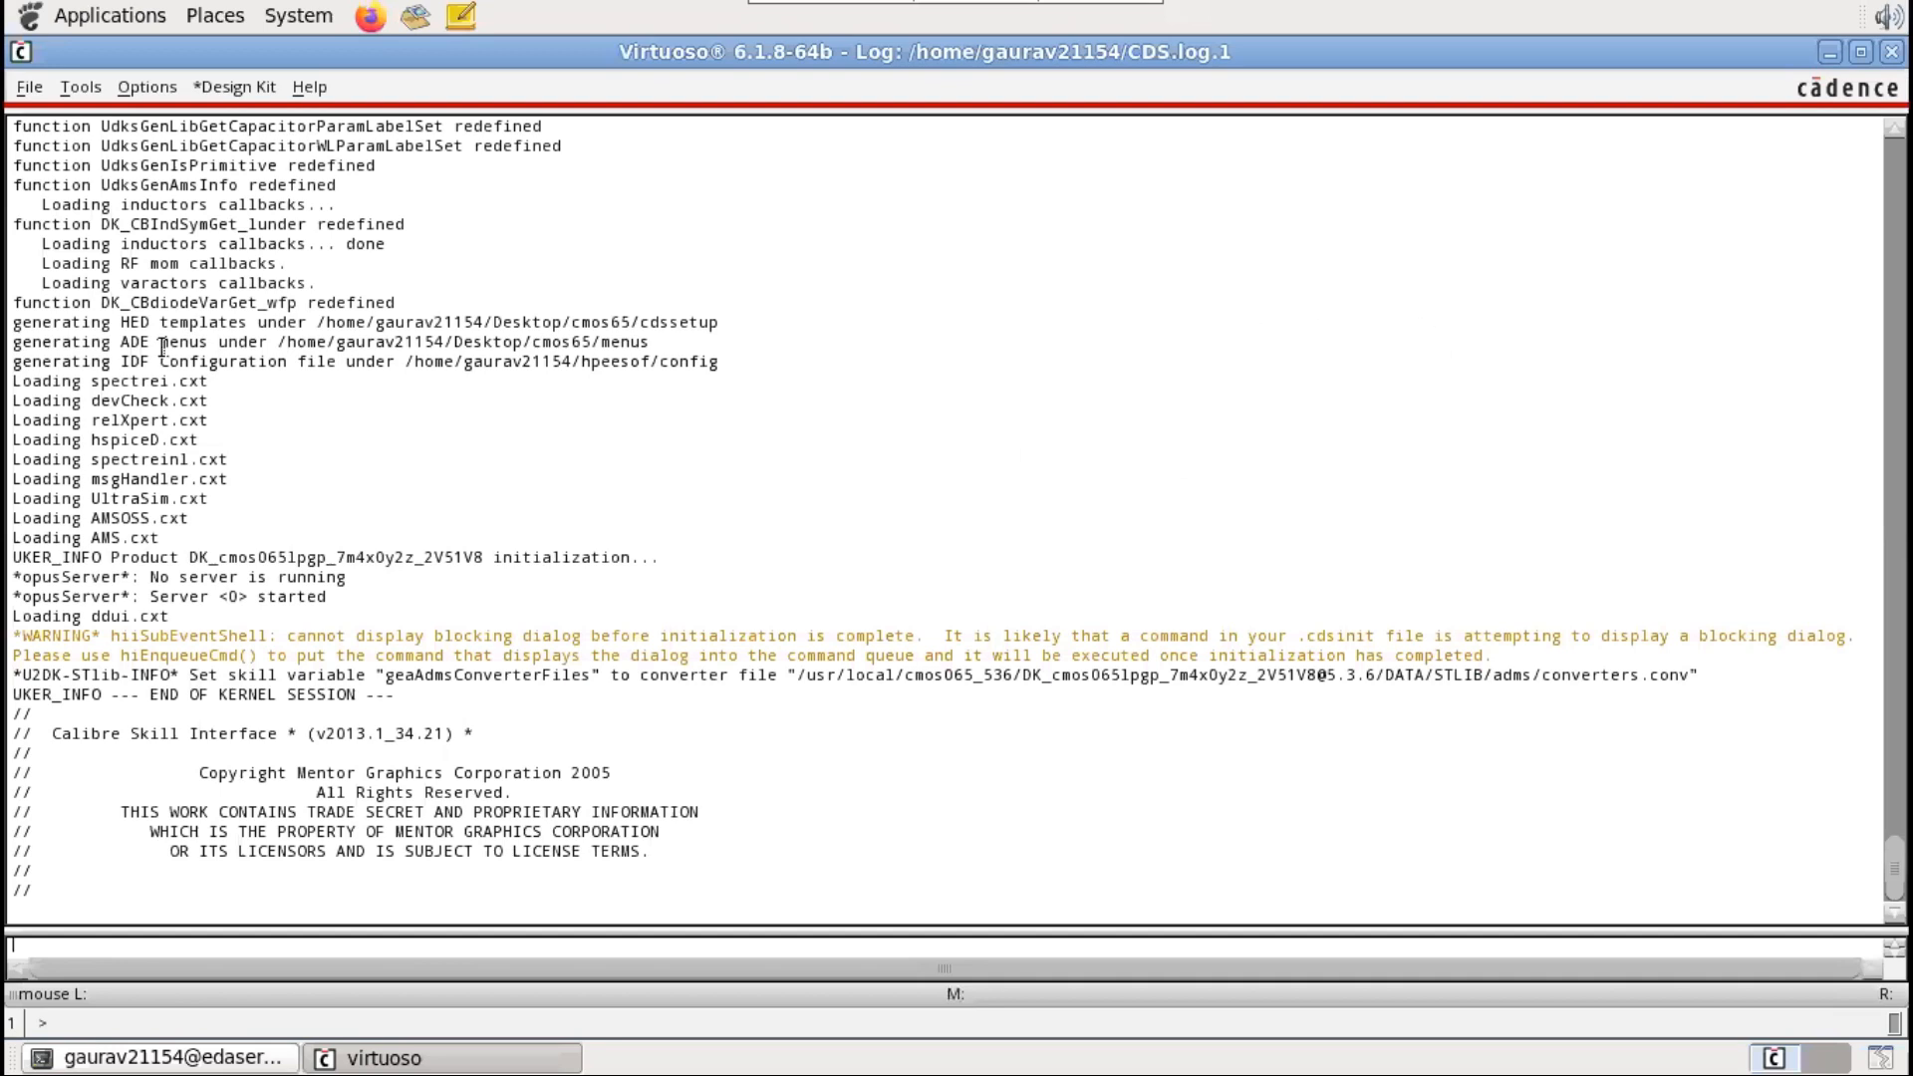
# Step: Create a new library named demo_inv in the cmos65 directory, set to attach to an existing technology library
pyautogui.click(28, 89)
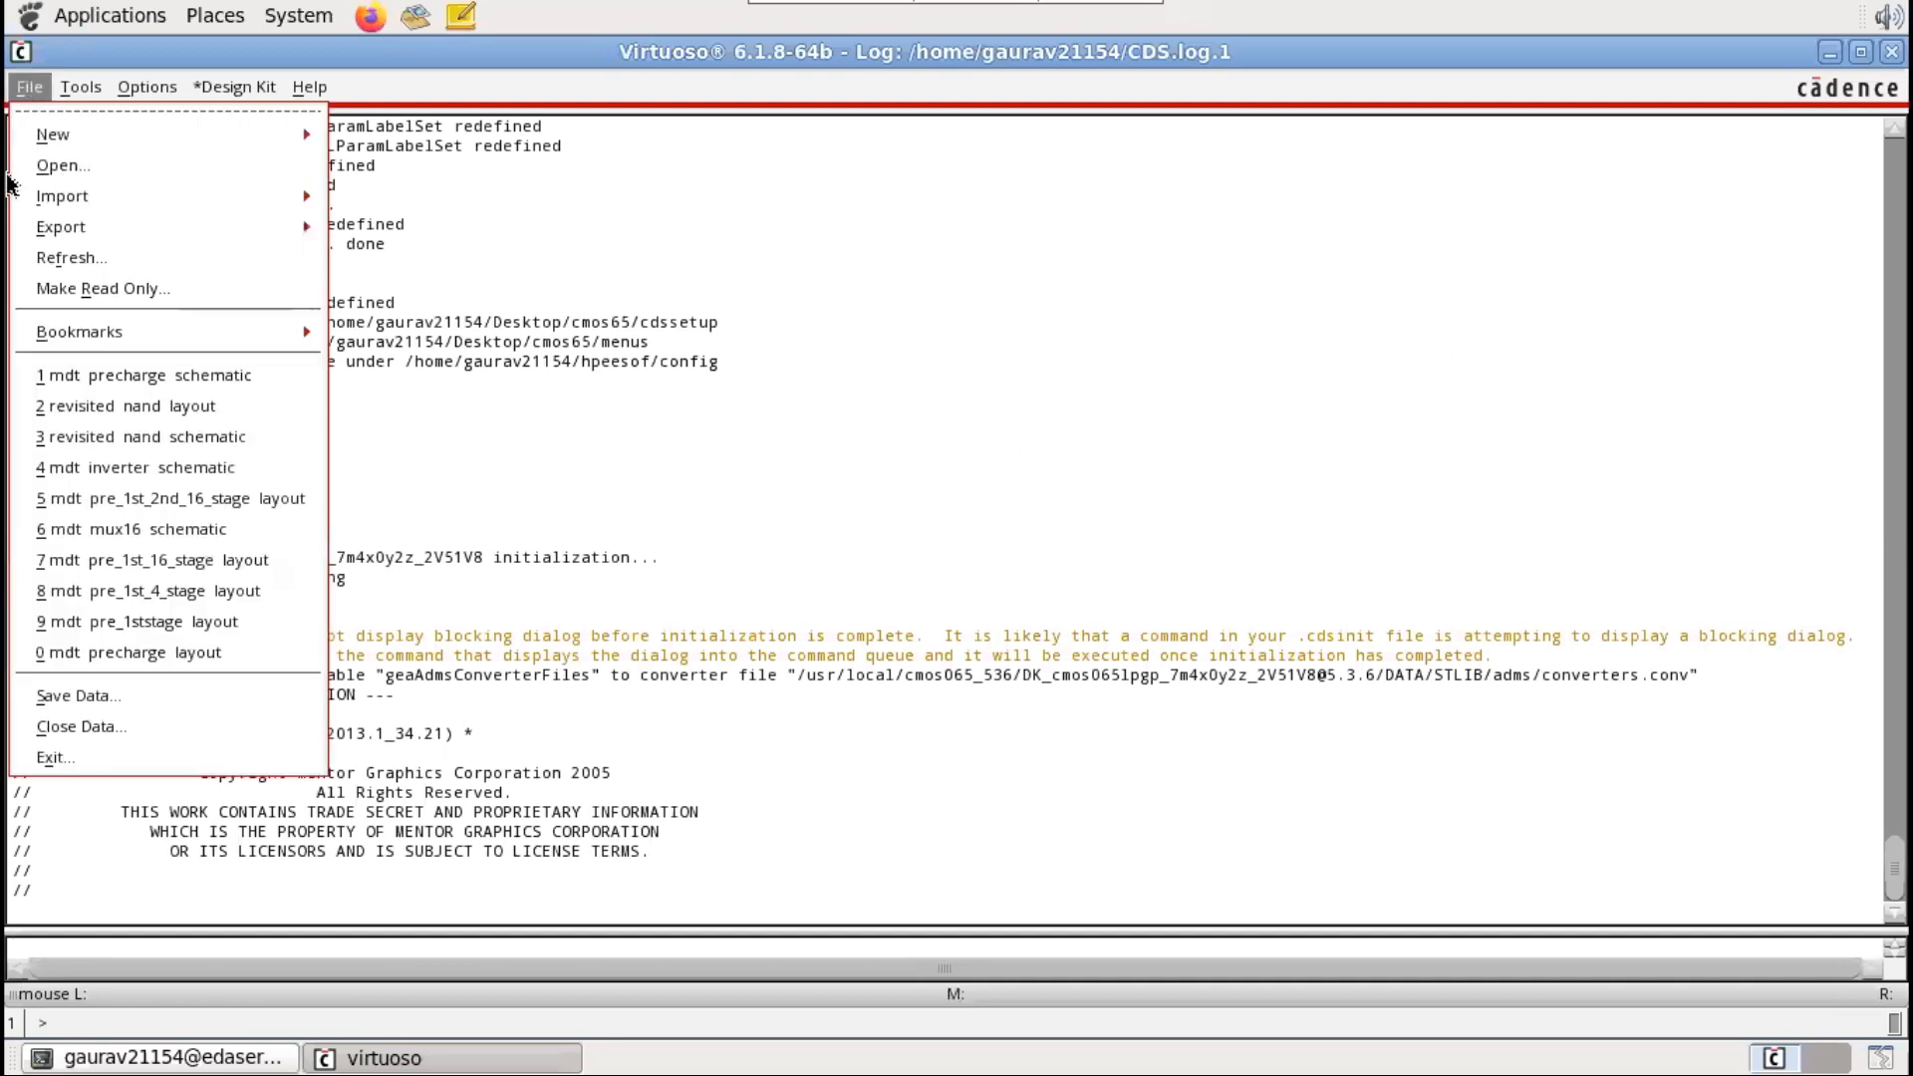
pyautogui.moveTo(107, 136)
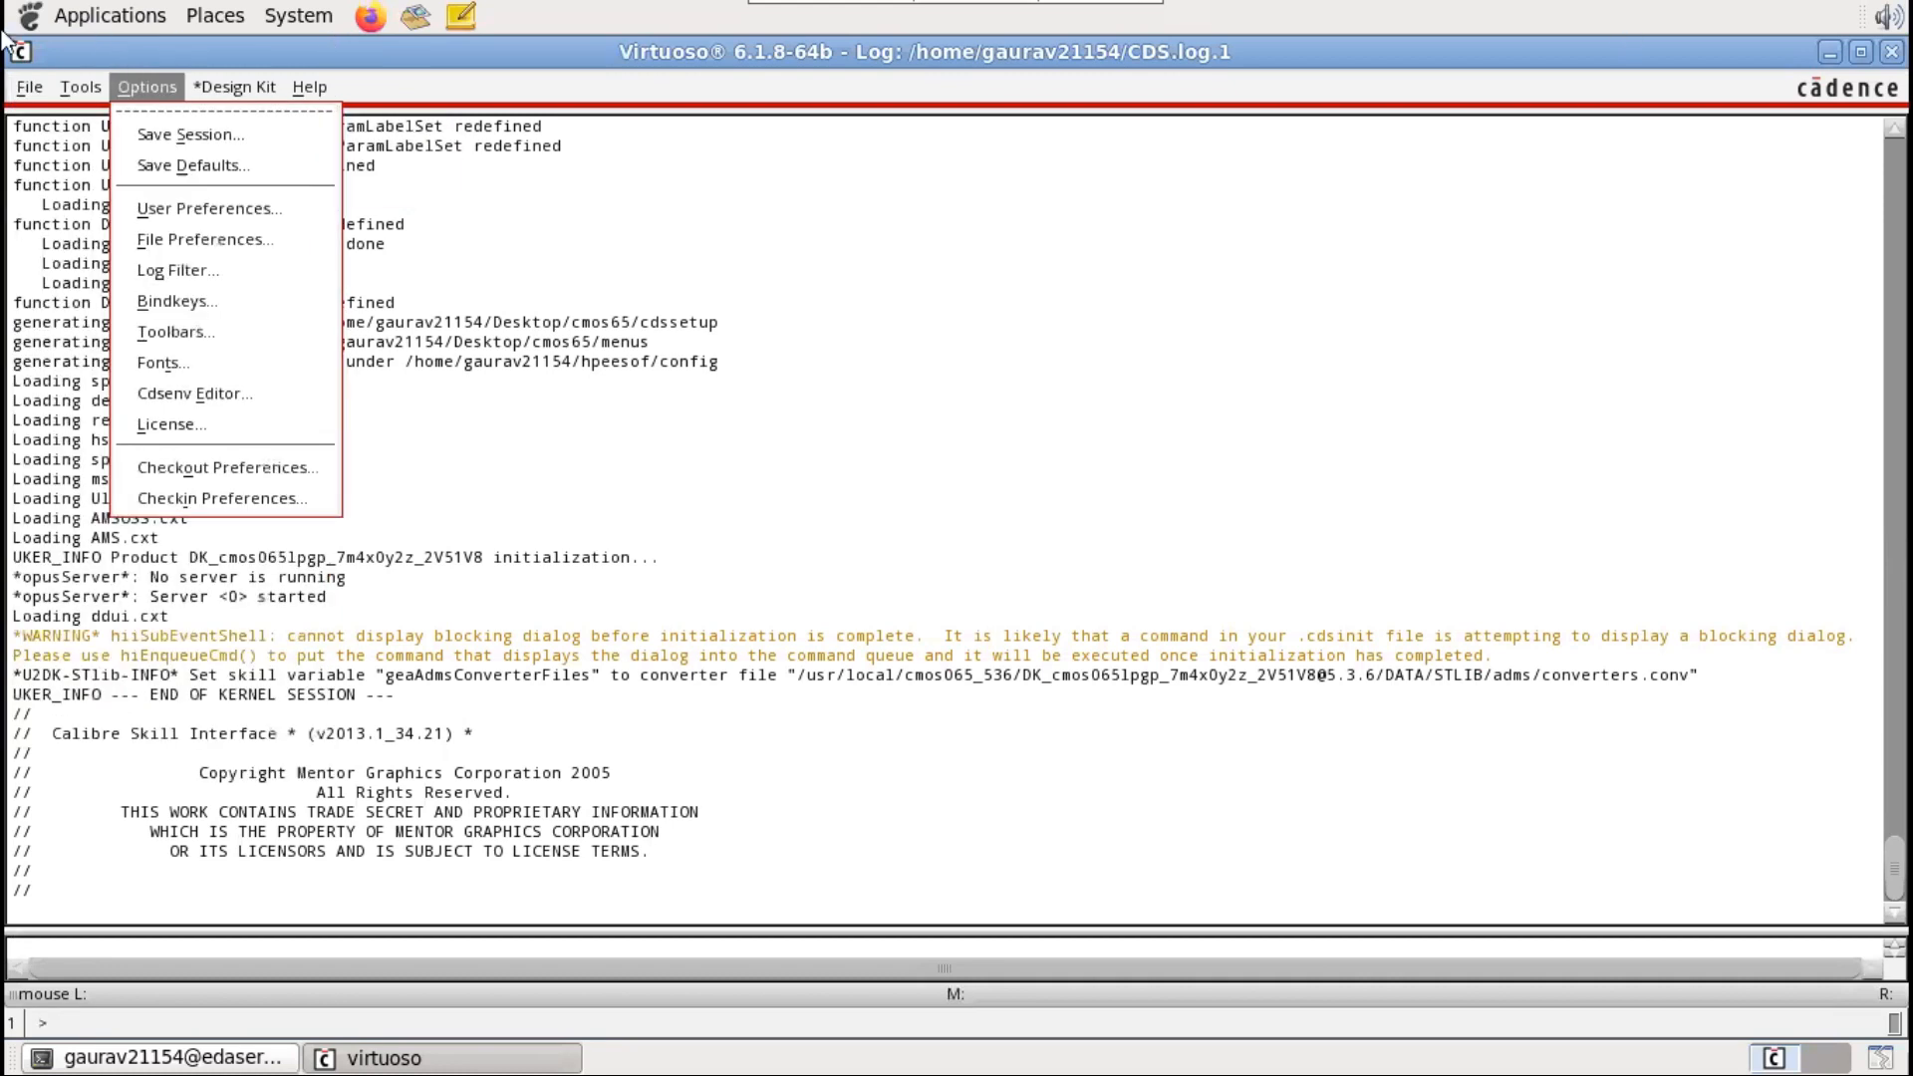
pyautogui.click(34, 92)
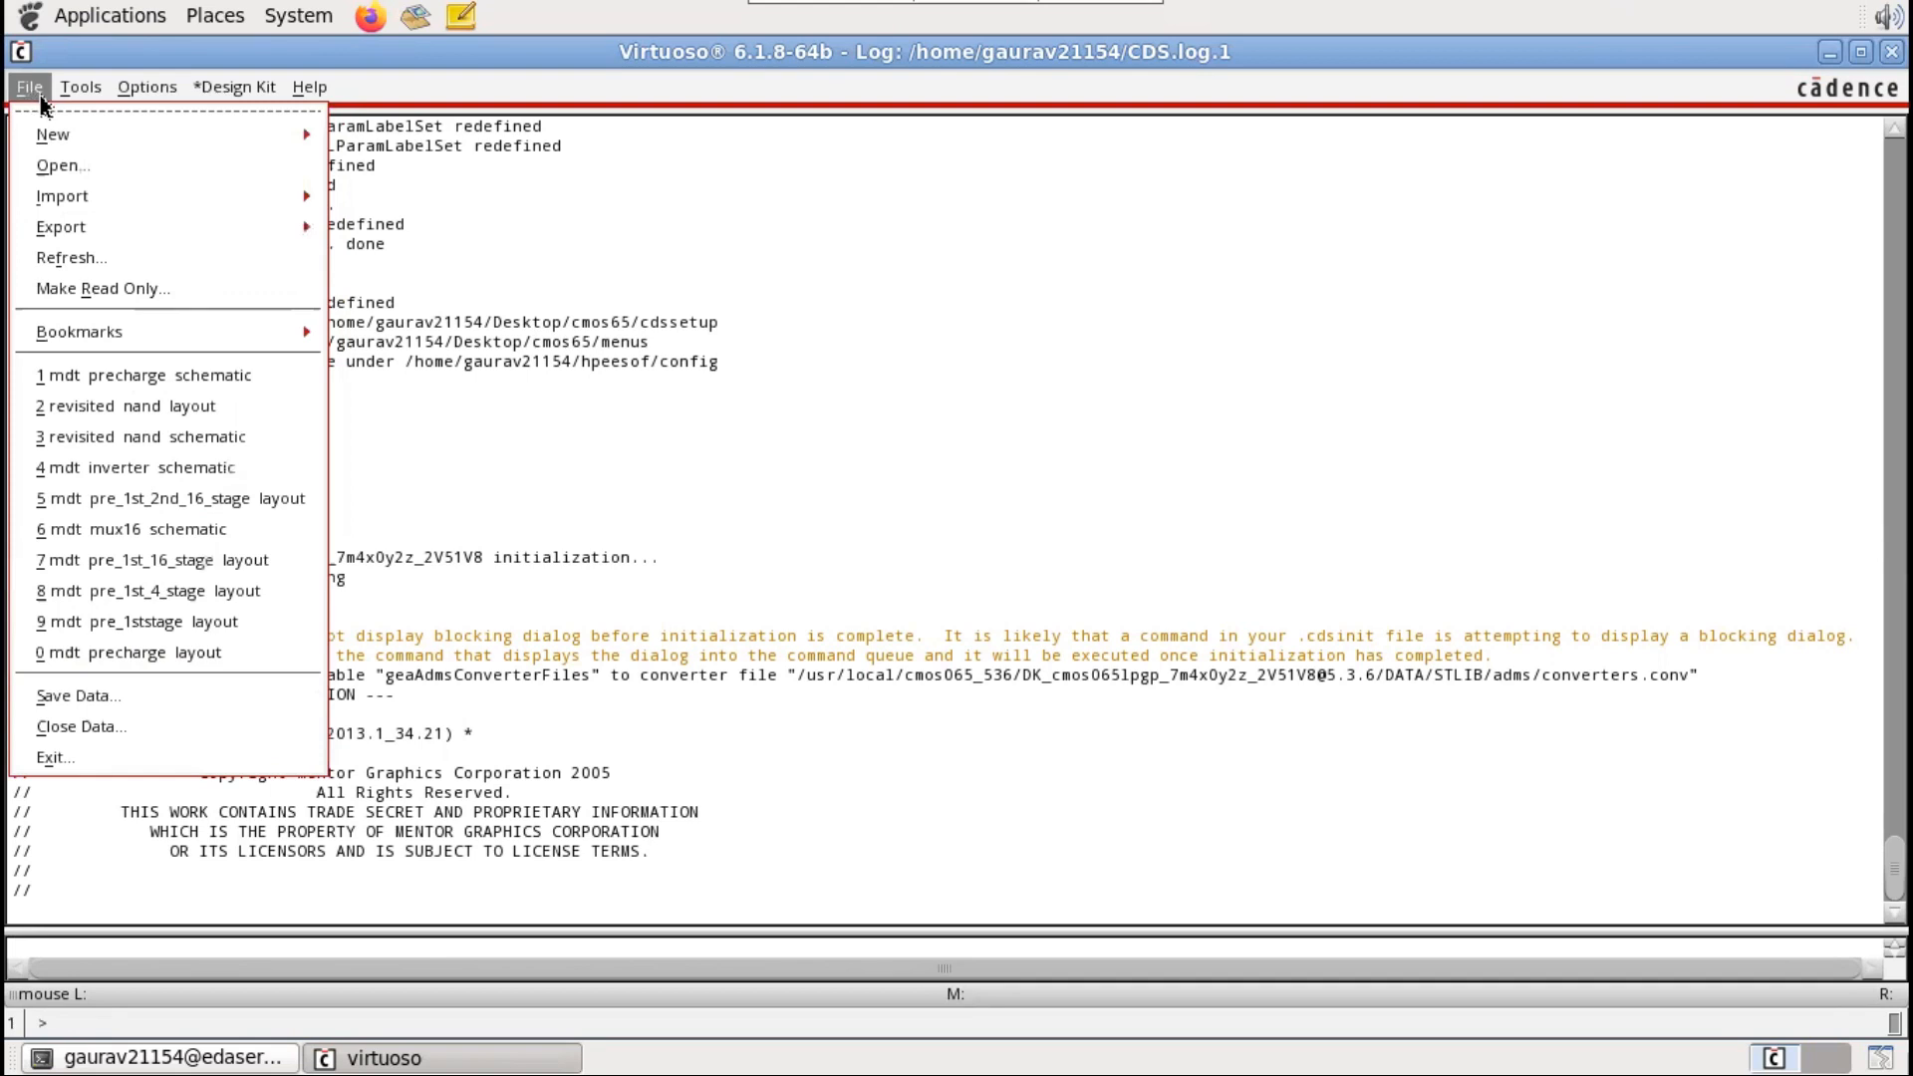
pyautogui.moveTo(50, 135)
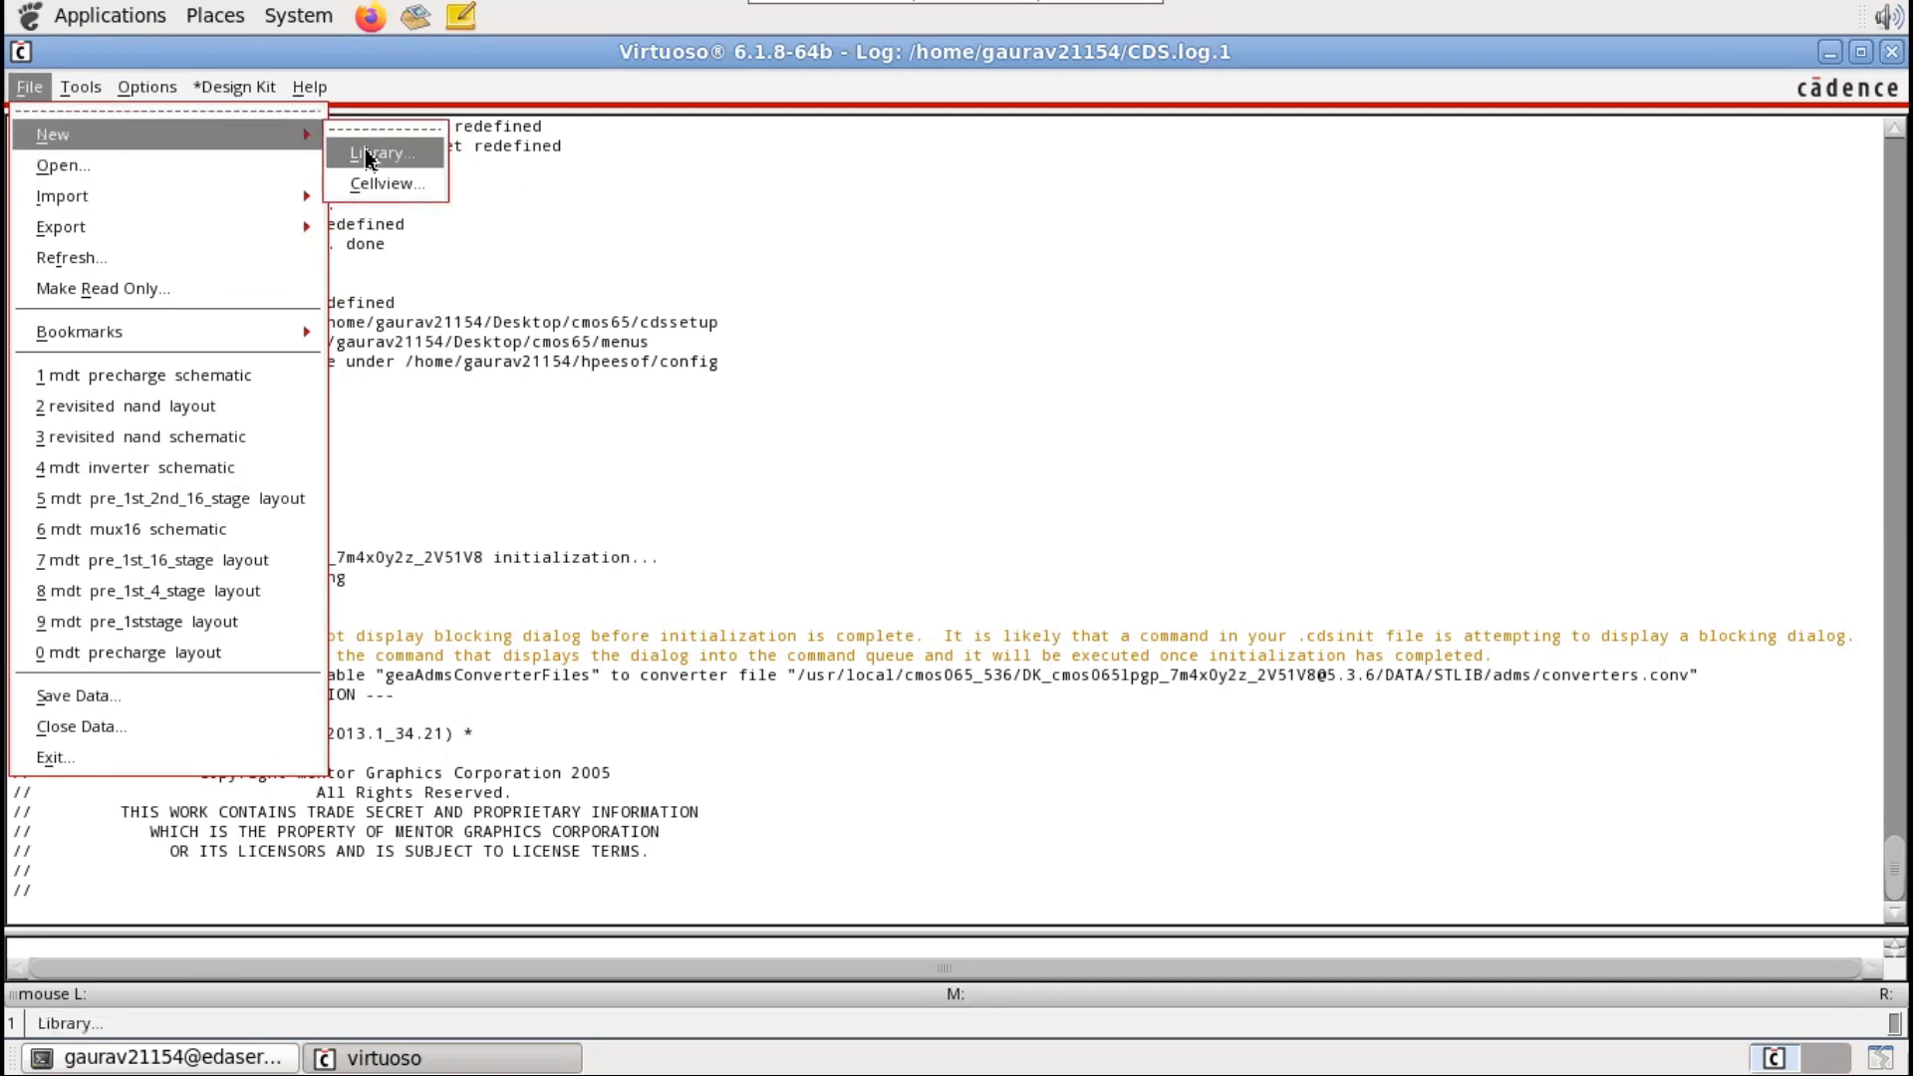
pyautogui.click(371, 154)
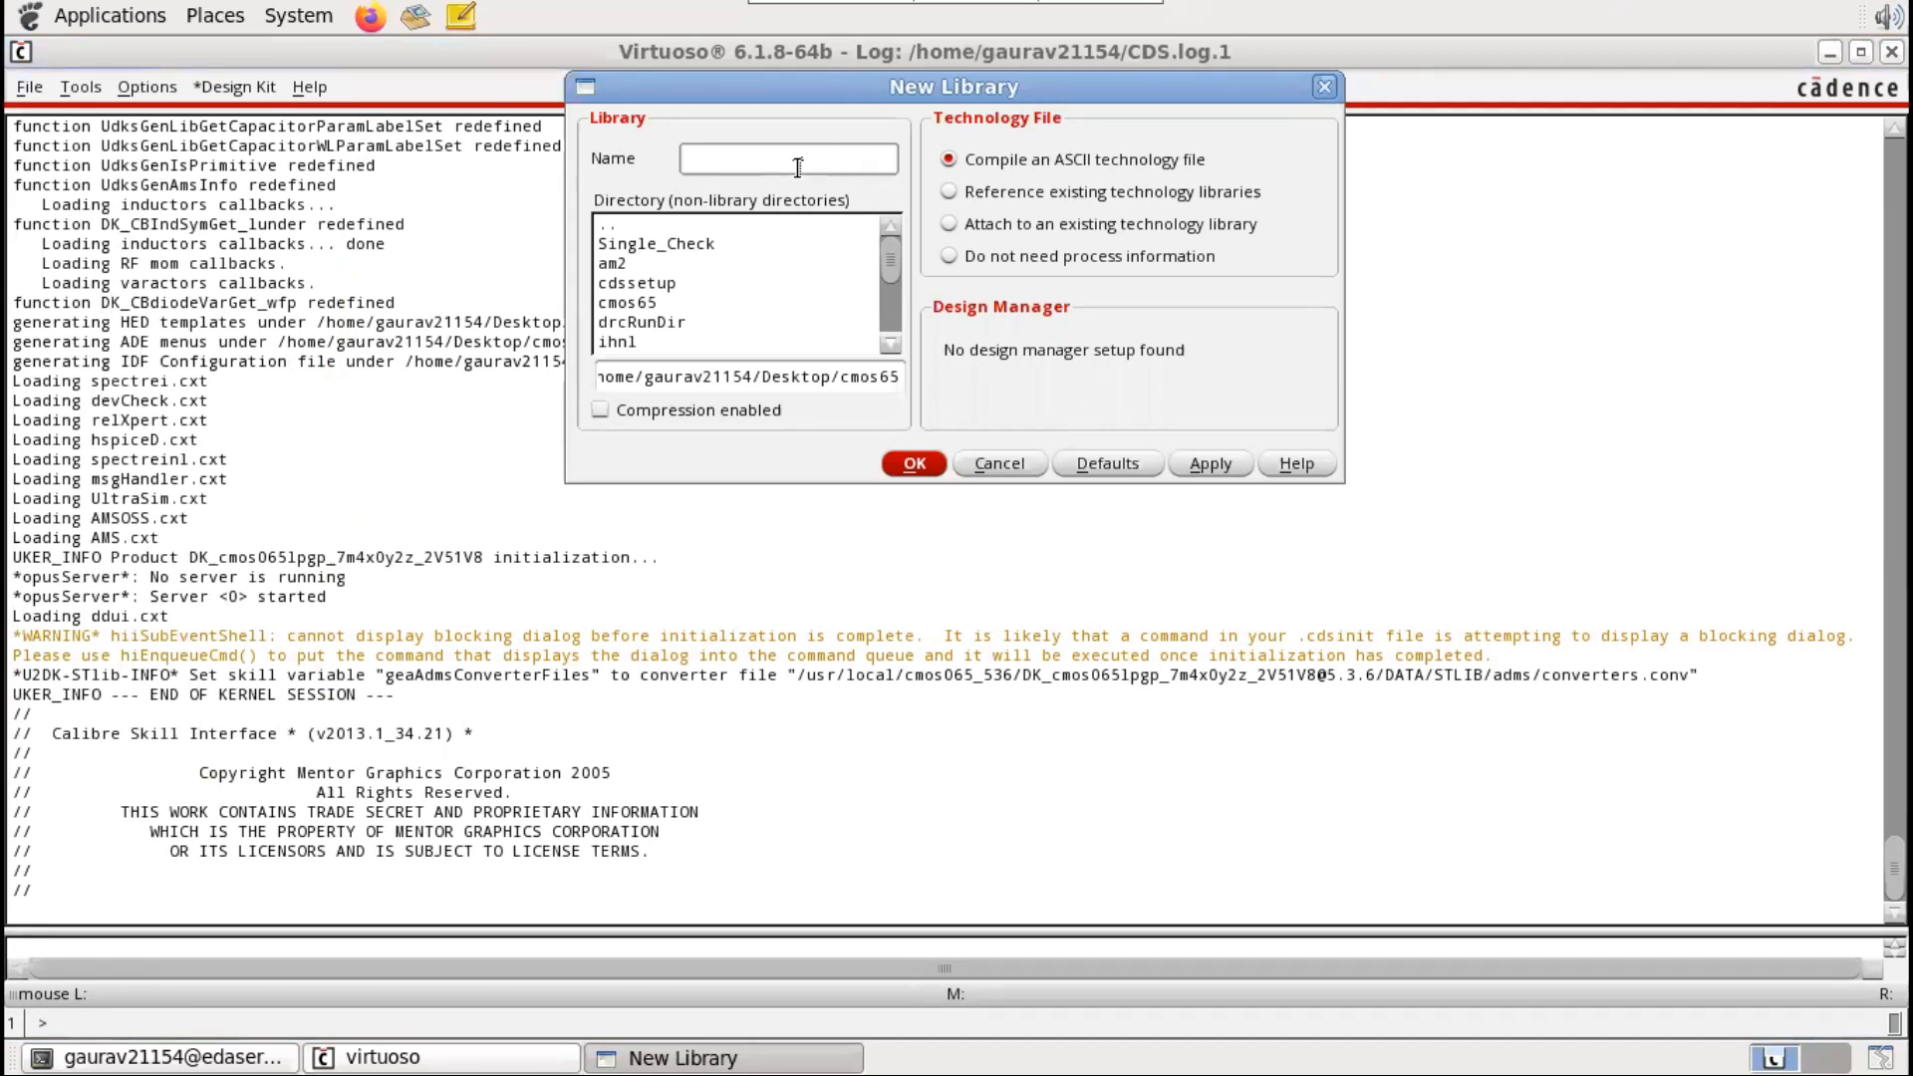
pyautogui.write('demo_inv')
pyautogui.click(1001, 224)
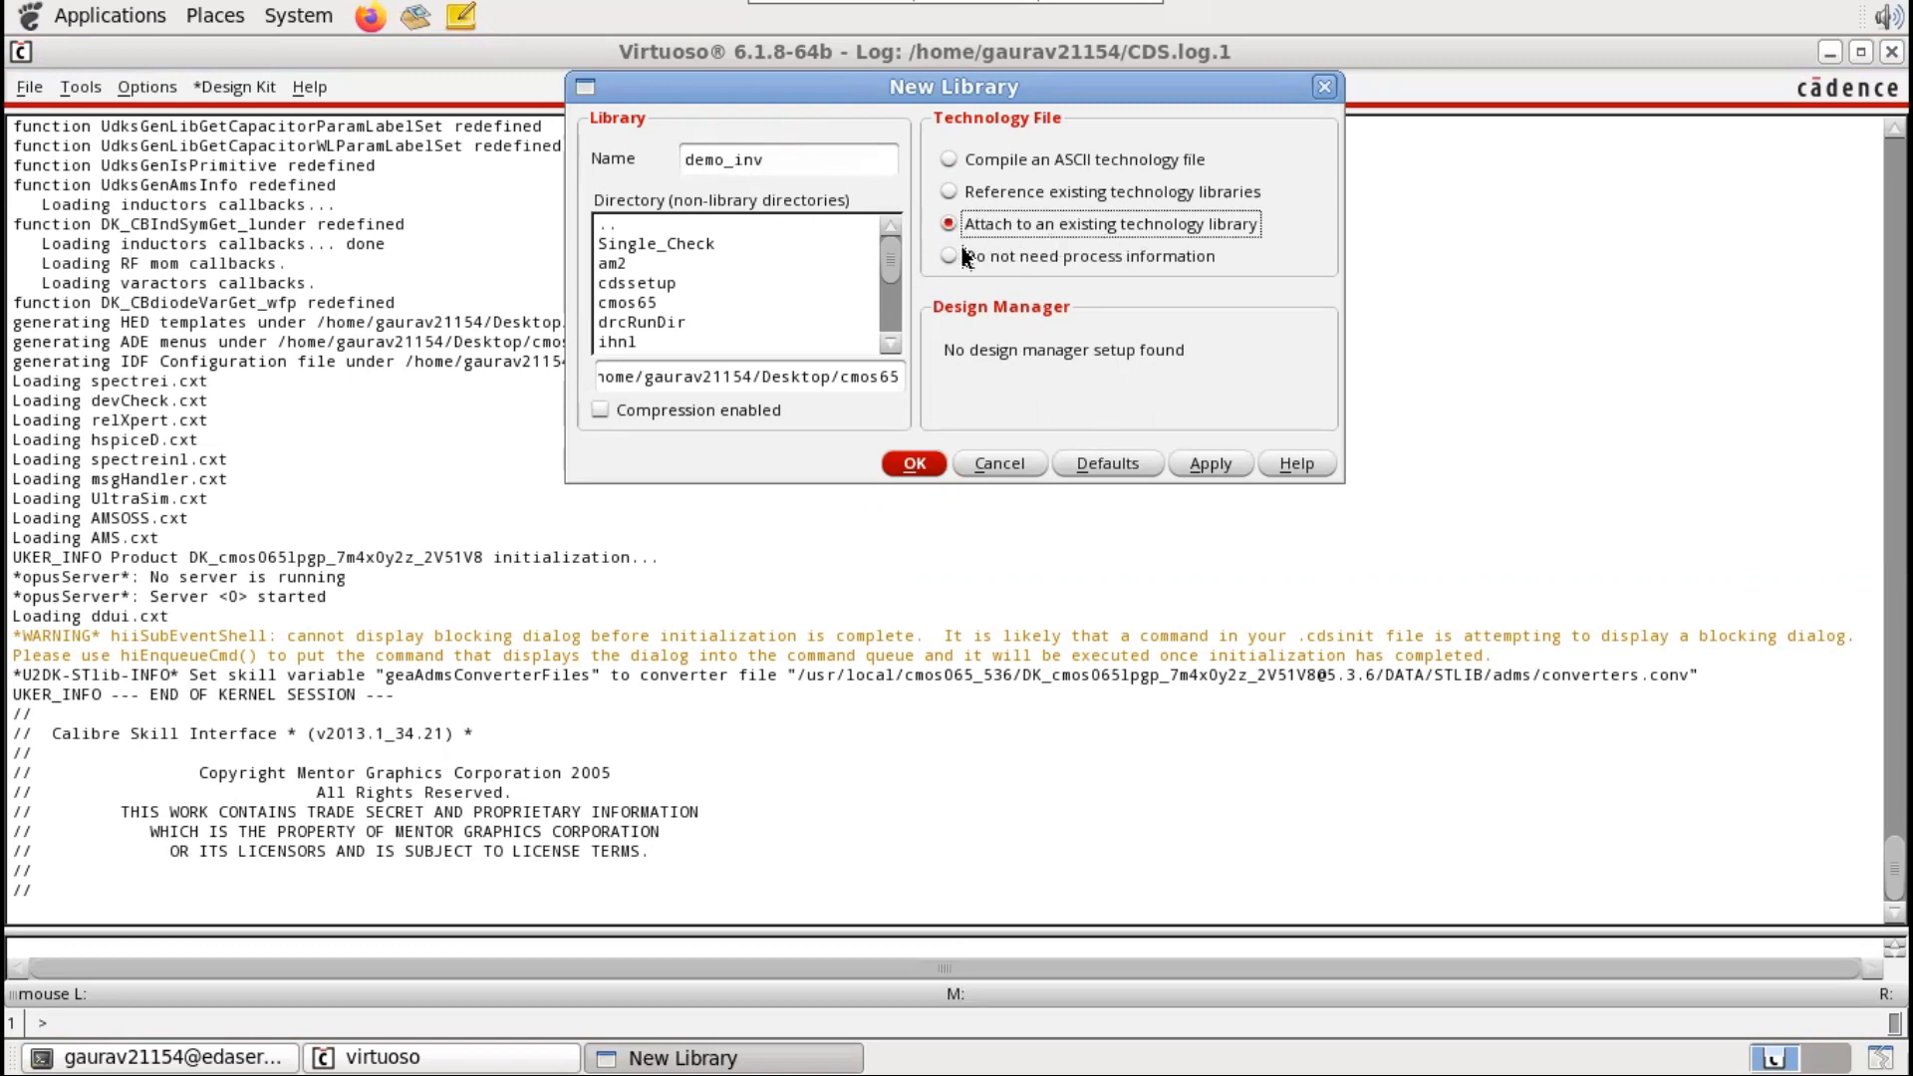
pyautogui.scroll(-3, 687, 299)
pyautogui.scroll(2, 688, 309)
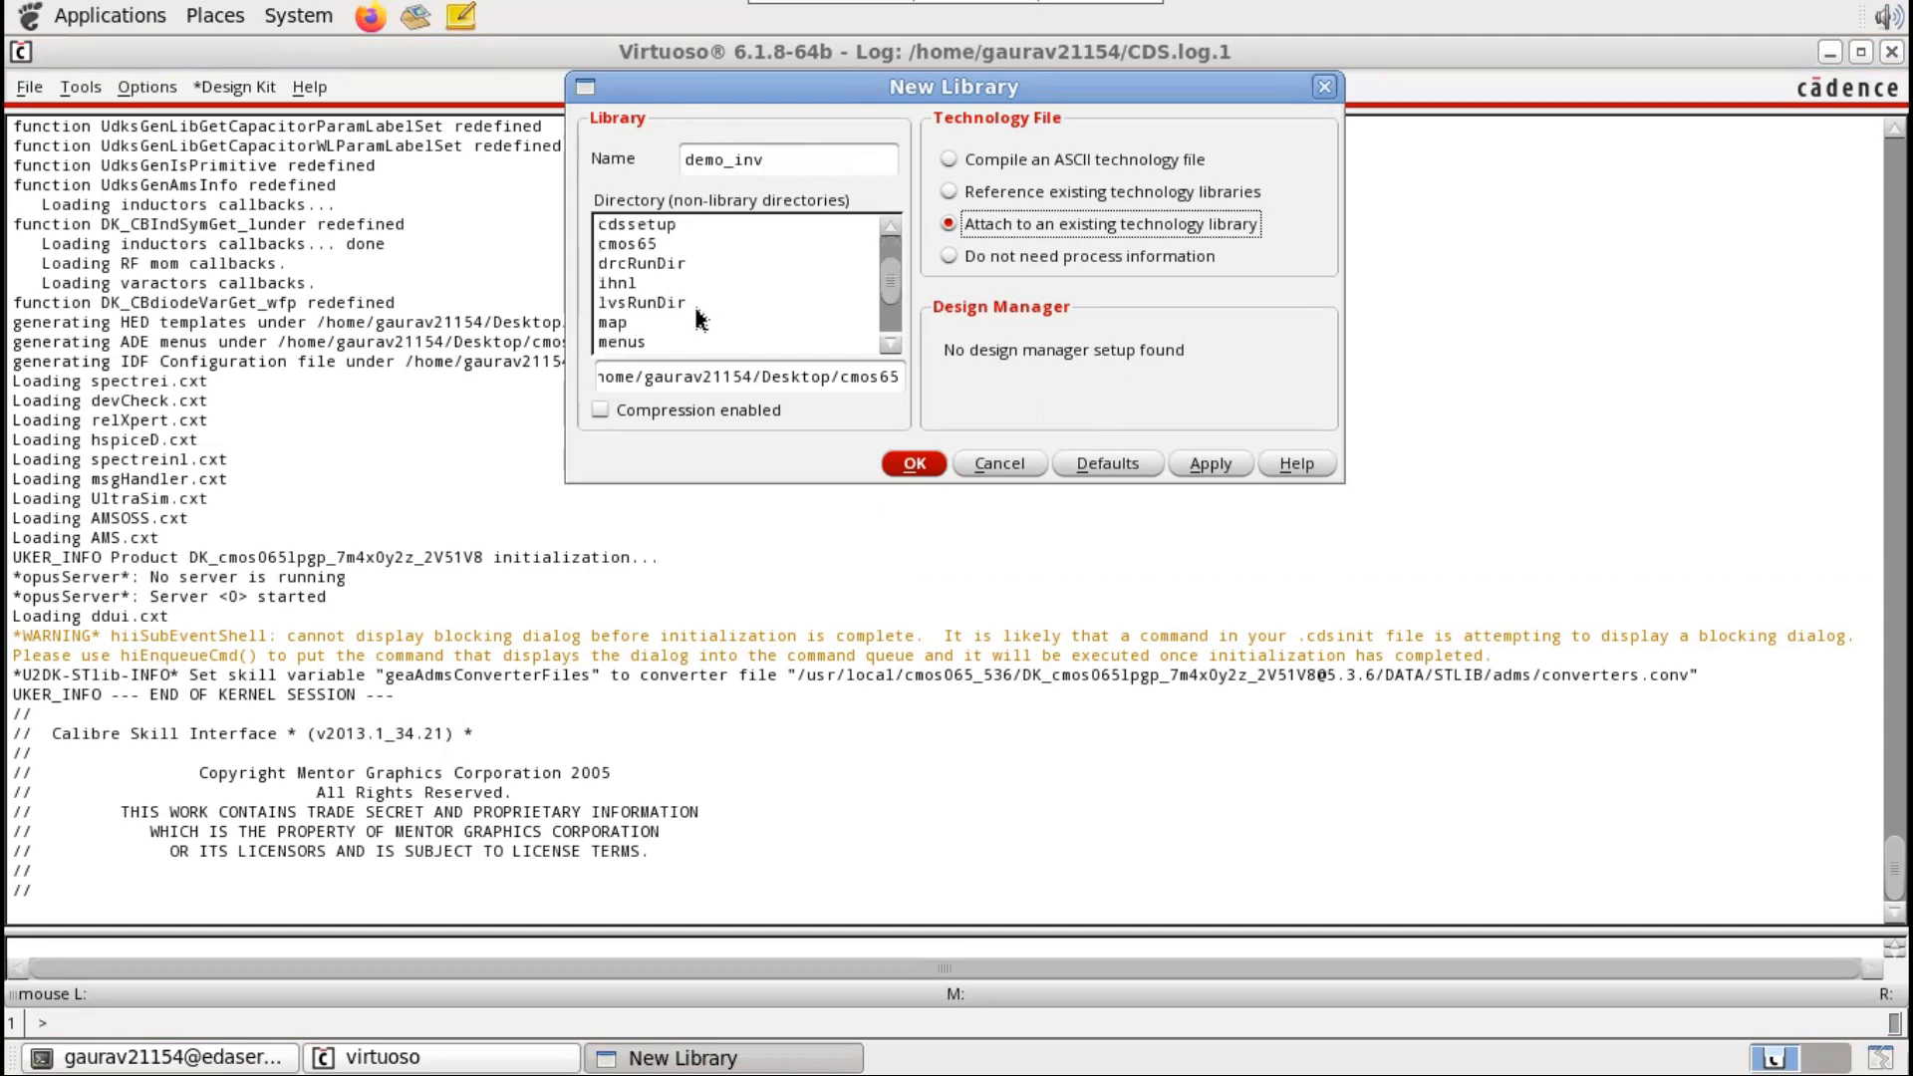
pyautogui.scroll(-2, 698, 317)
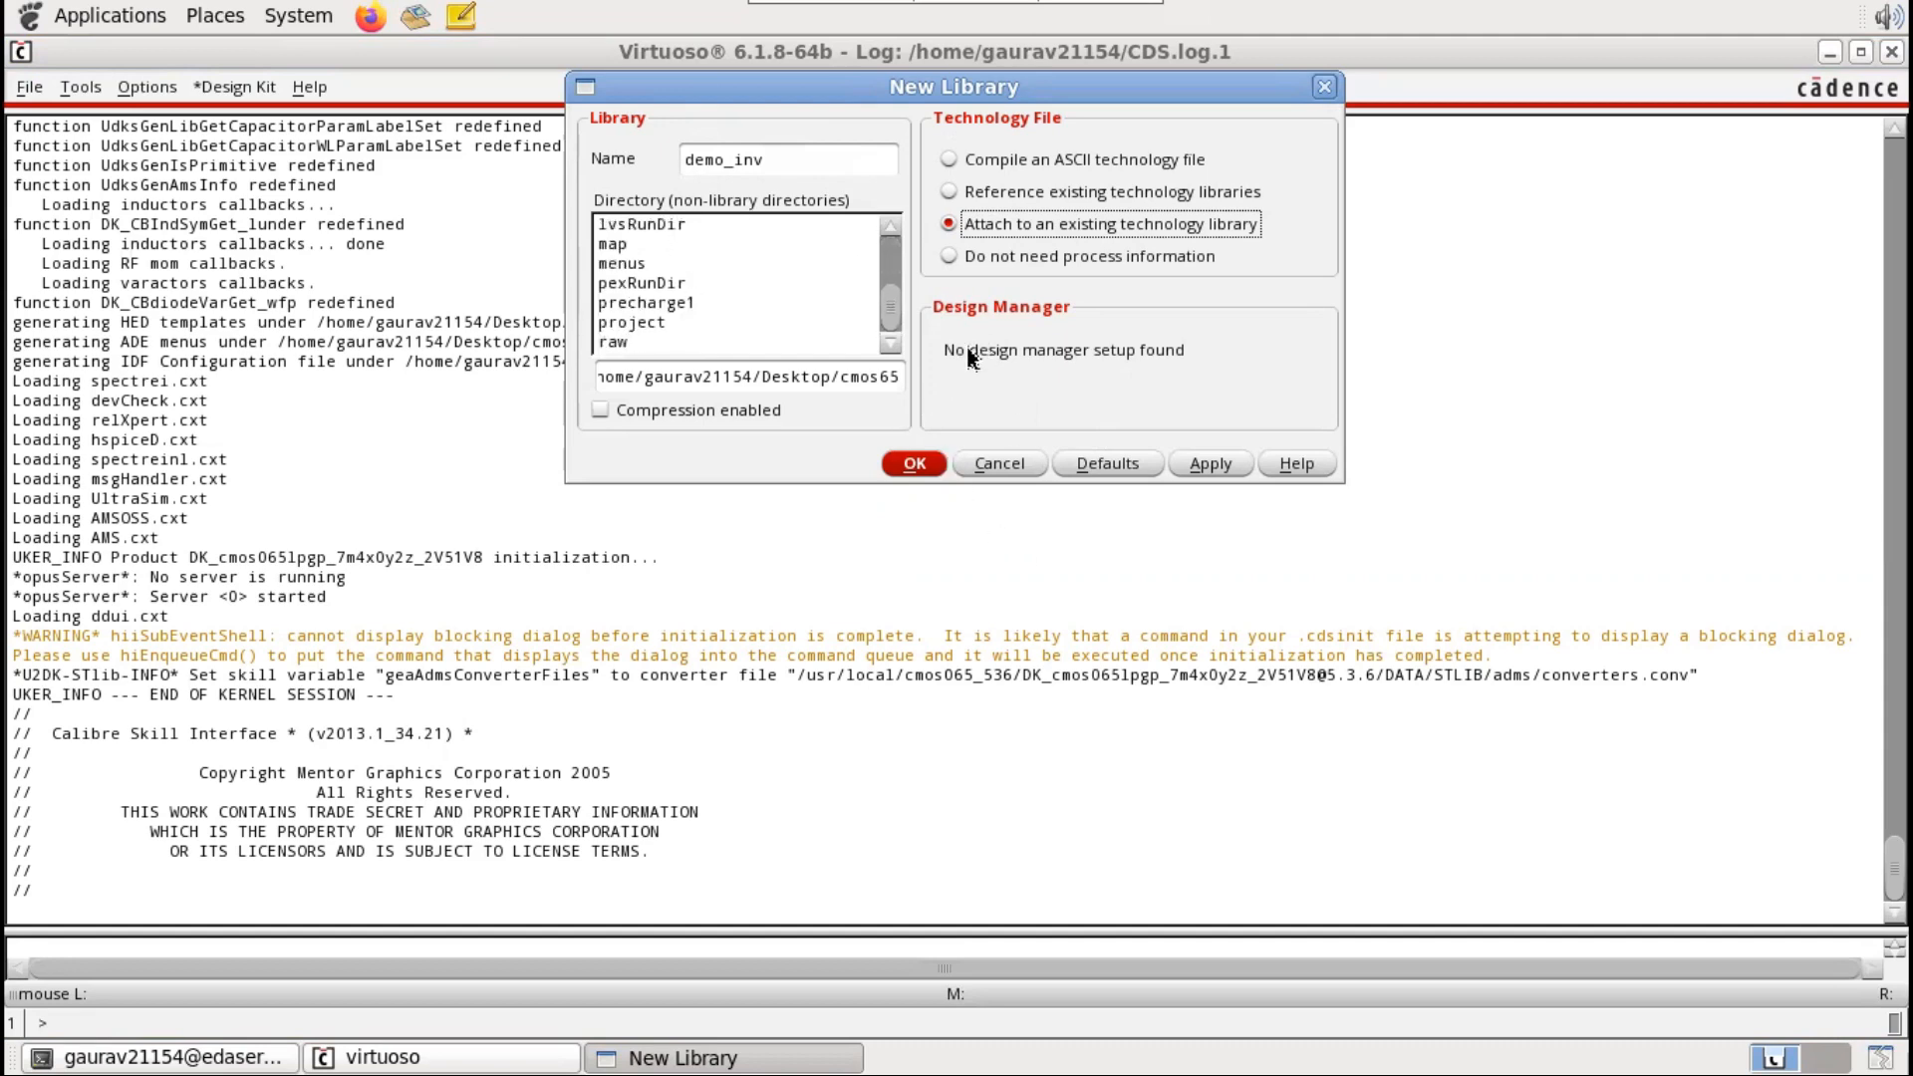
pyautogui.click(917, 464)
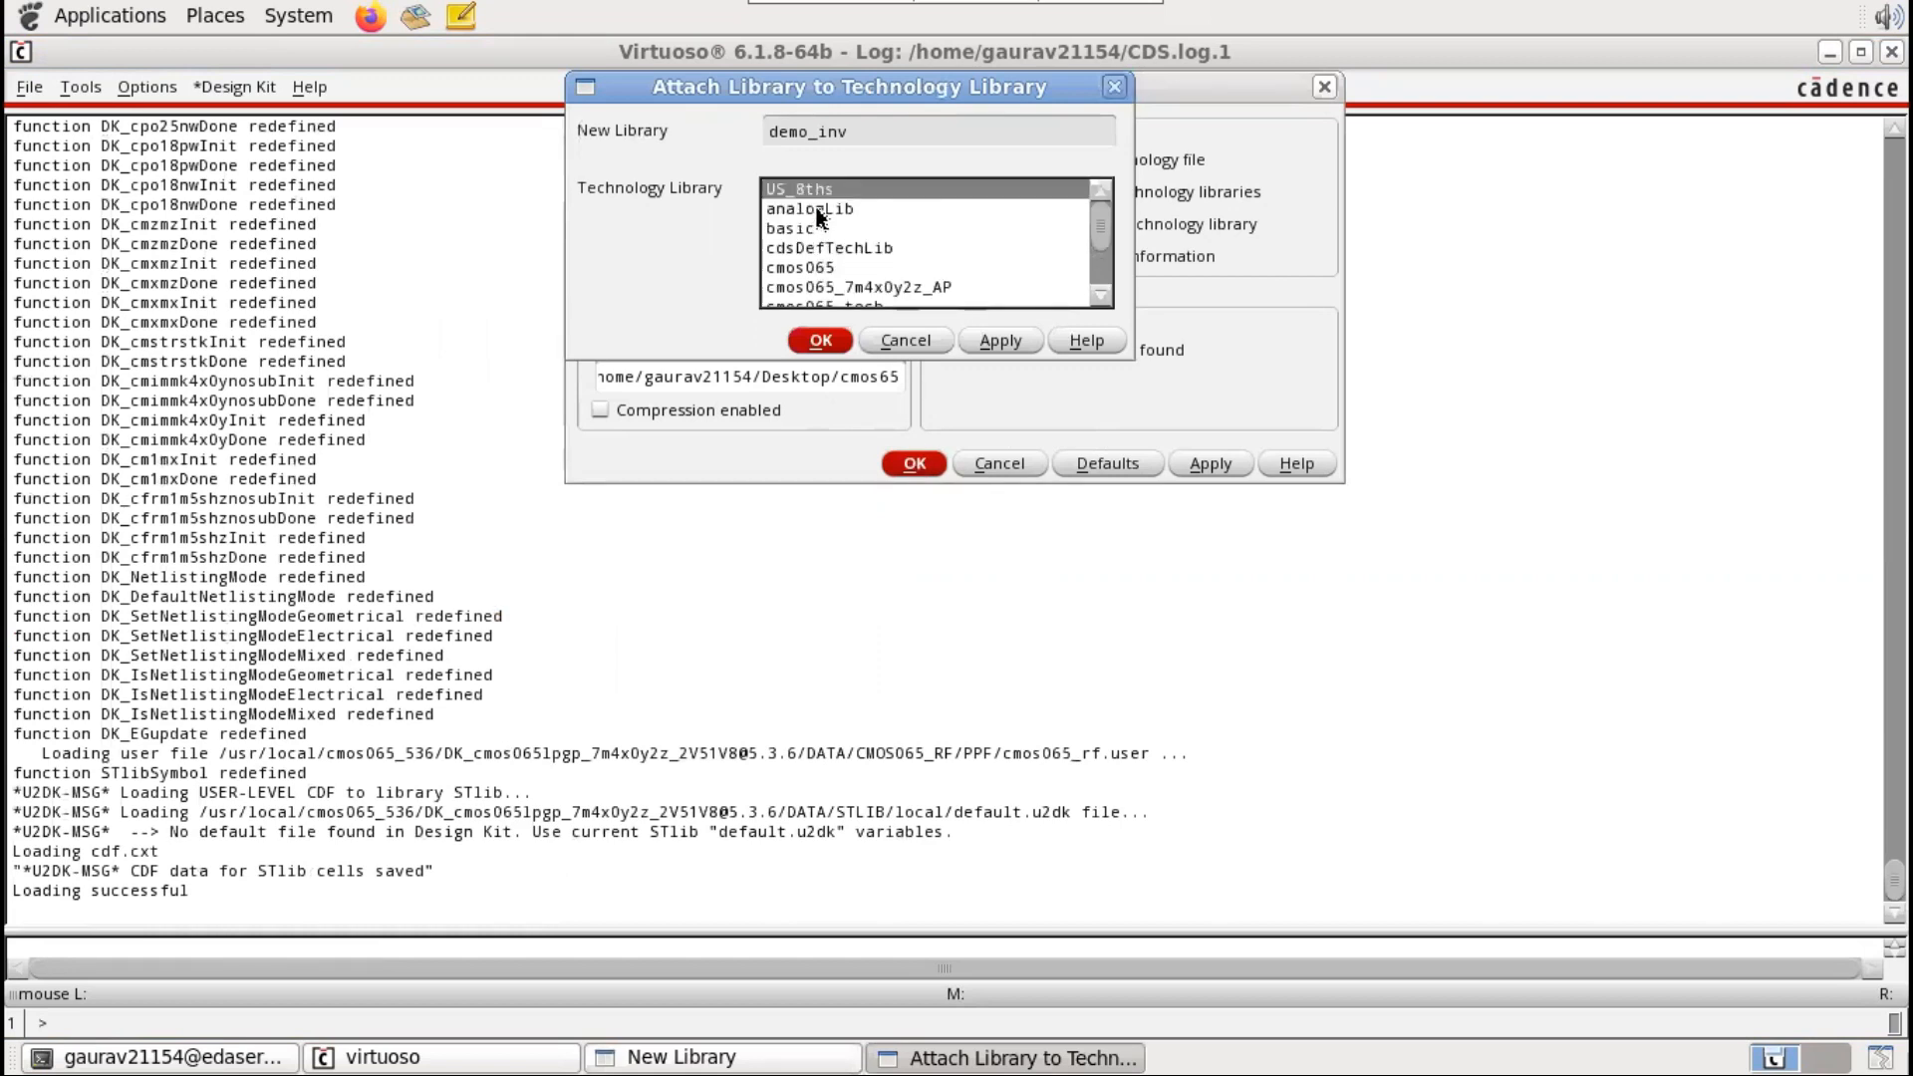
# Step: Attach the demo_inv library to the cmos065 technology library
pyautogui.click(810, 270)
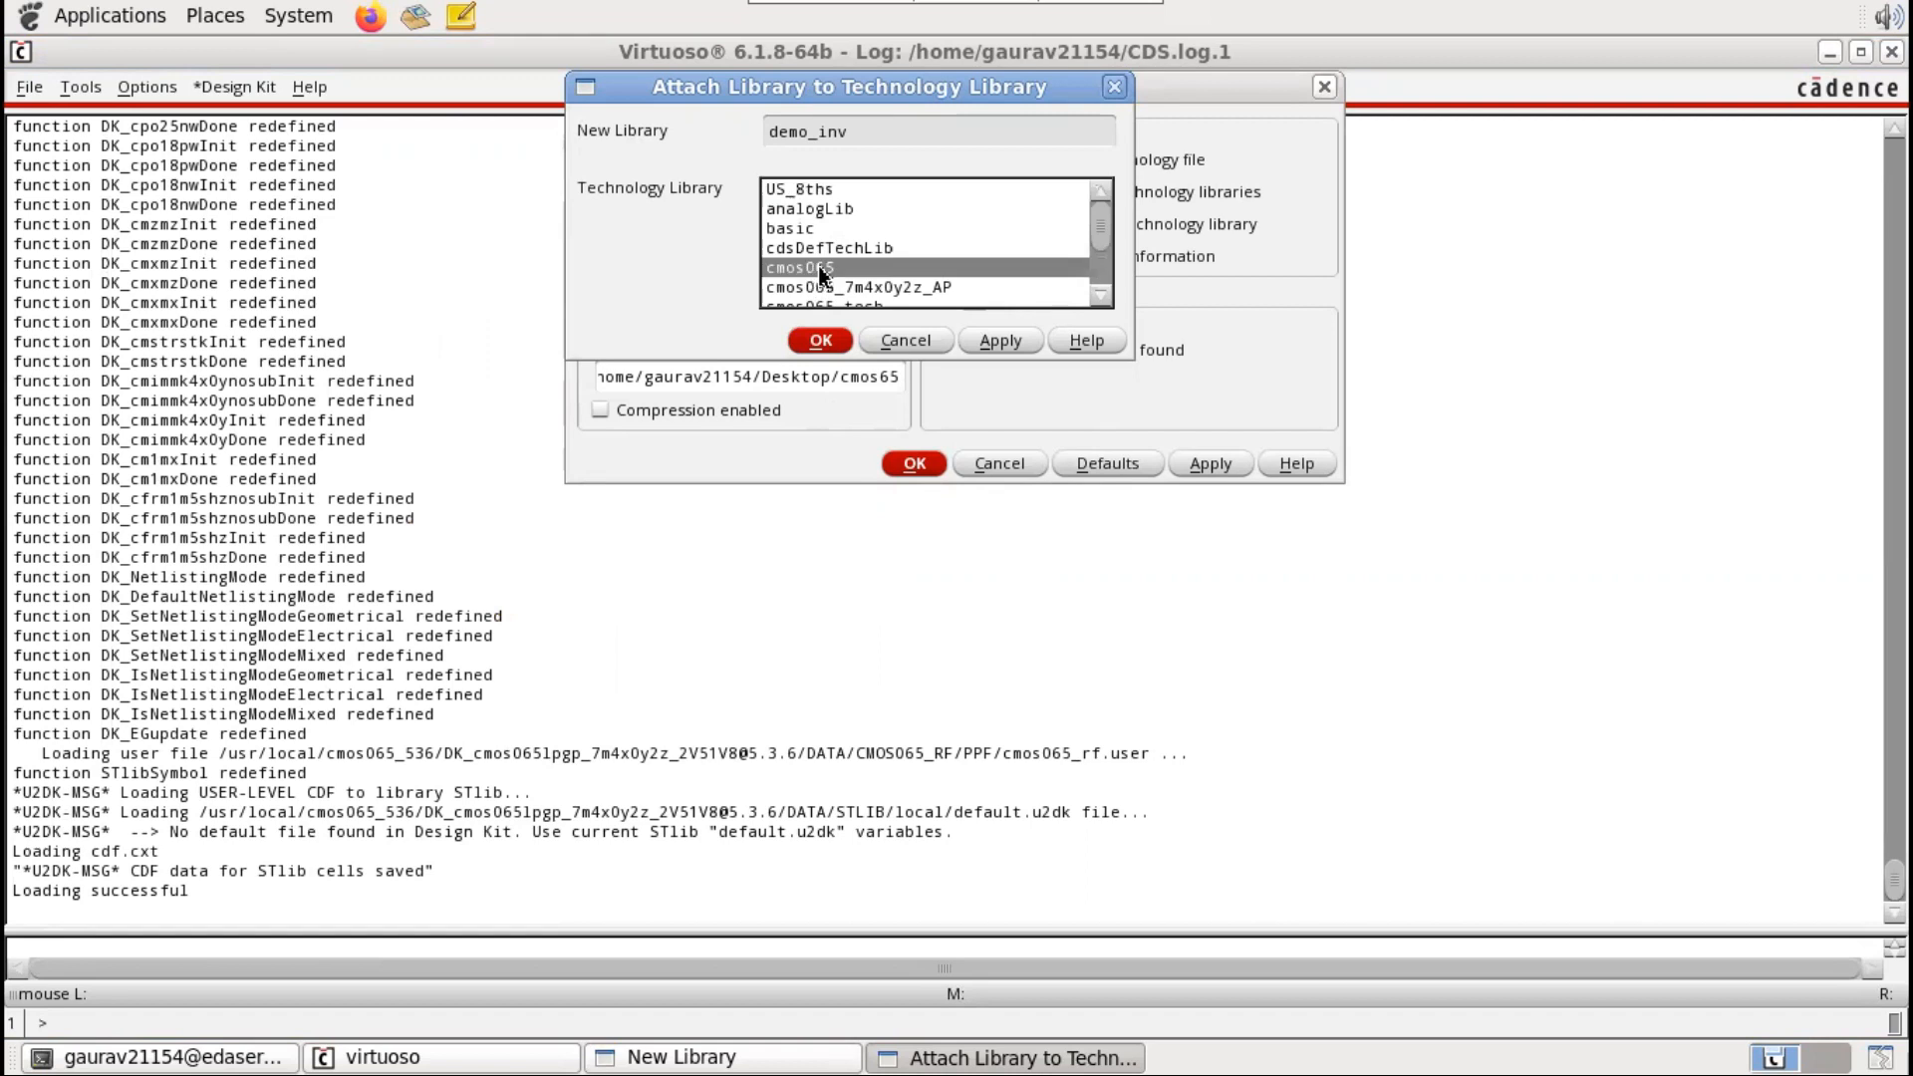
pyautogui.click(821, 340)
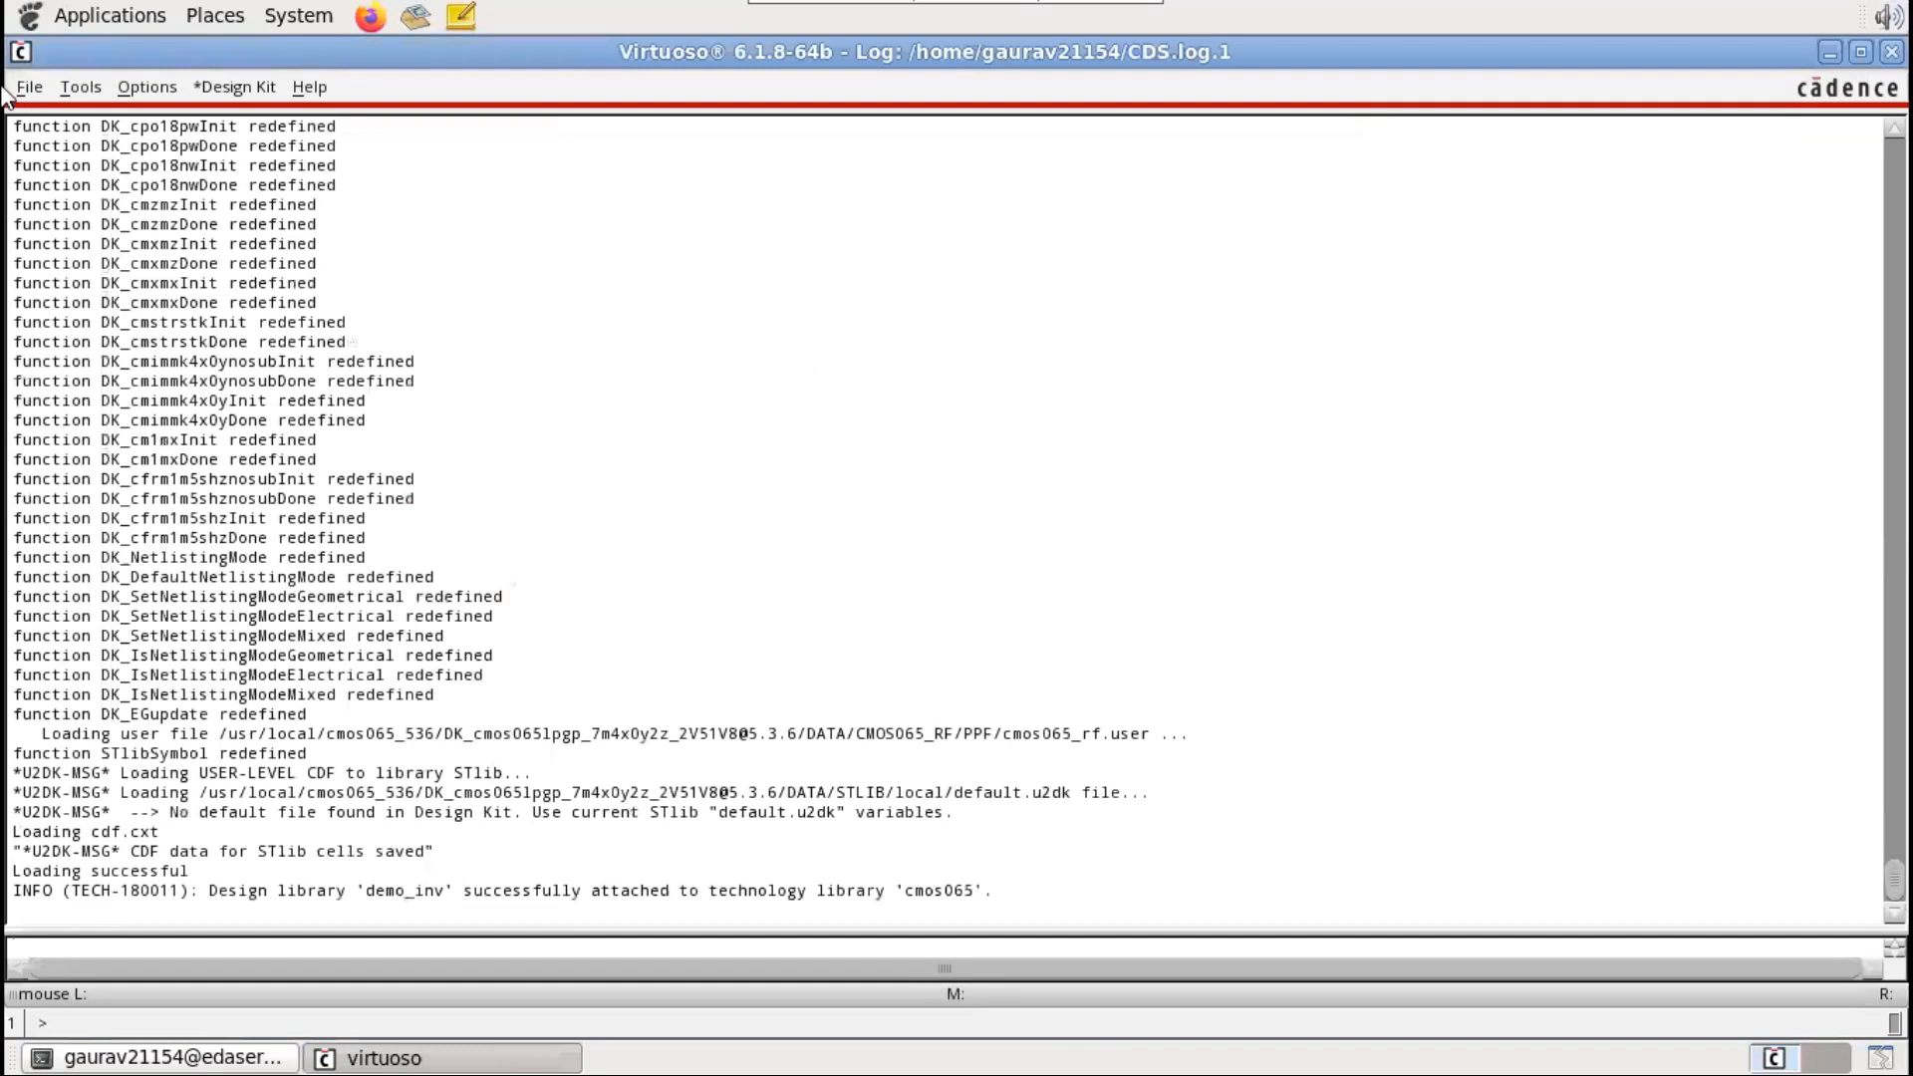
pyautogui.moveTo(267, 891); pyautogui.dragTo(977, 890)
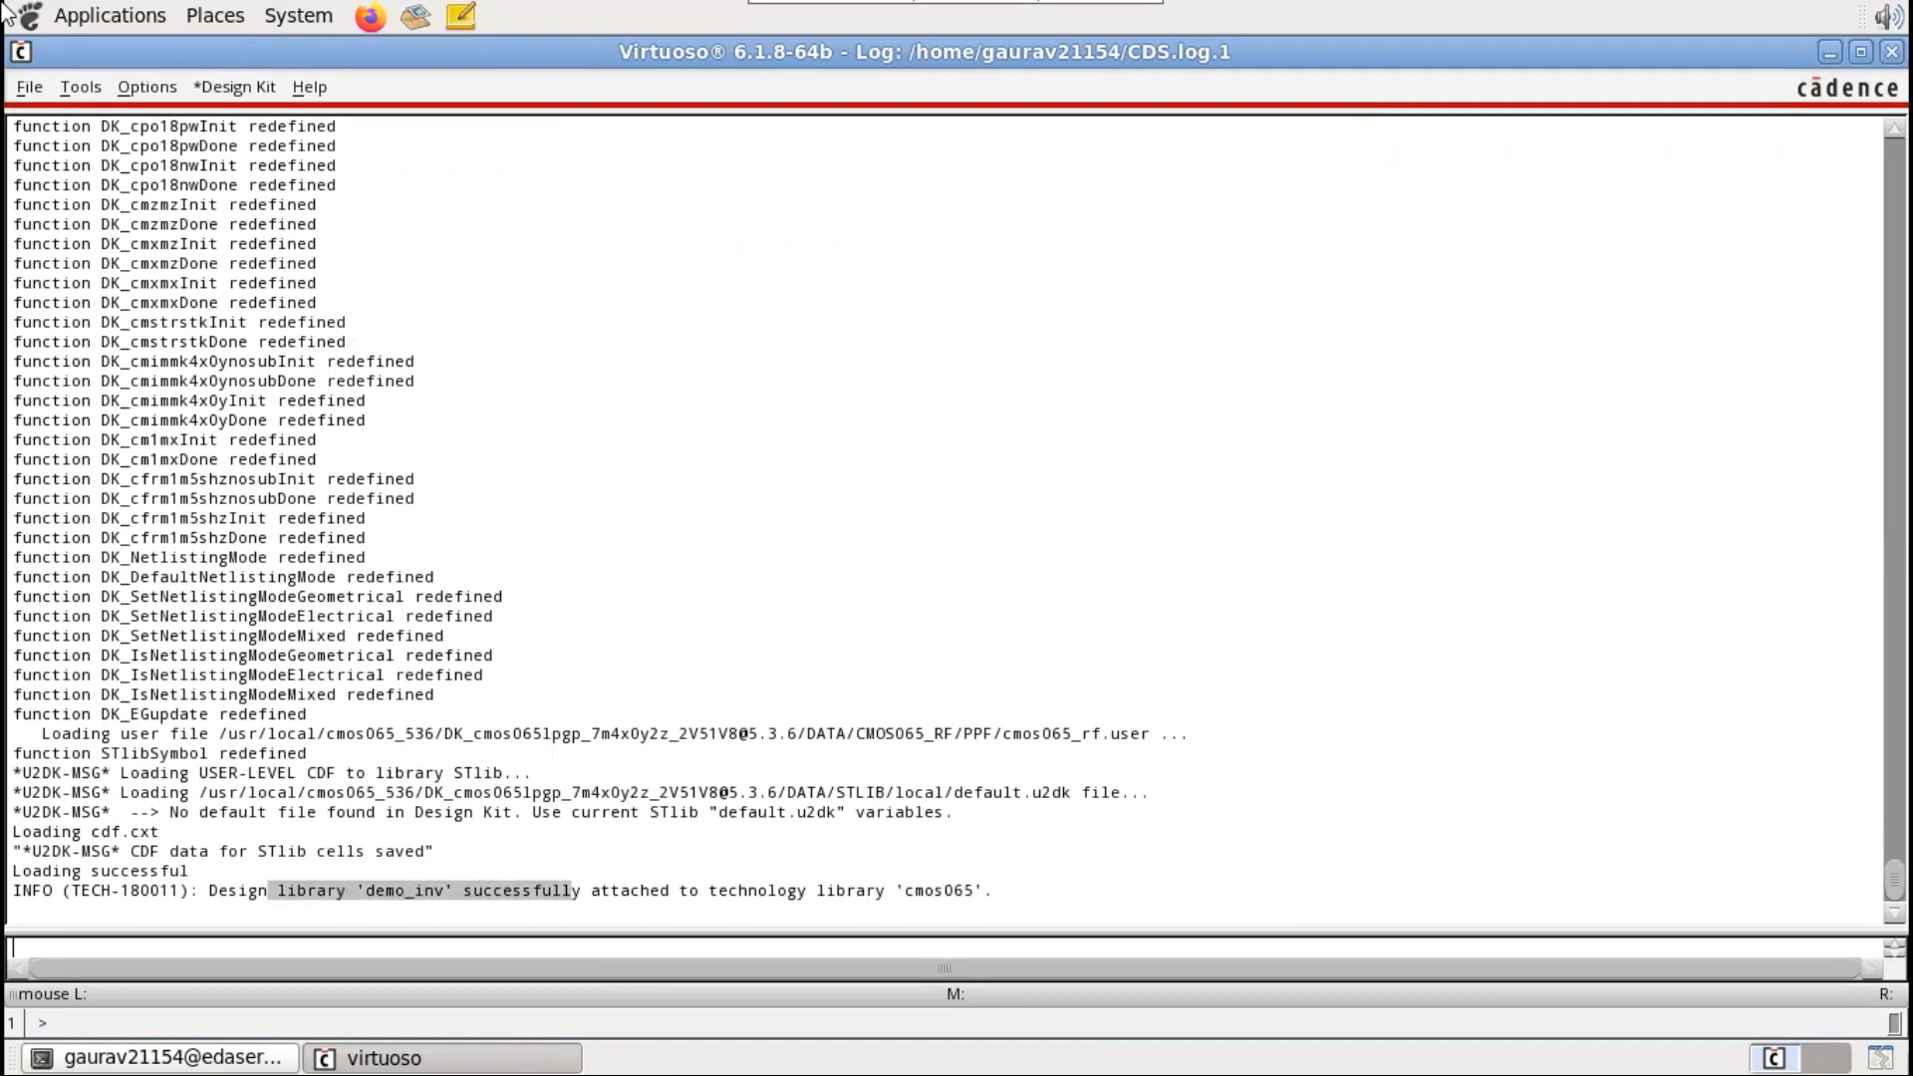
# Step: Start a new cellview in the demo_inv library with the cell name inverter
pyautogui.click(29, 88)
pyautogui.moveTo(100, 135)
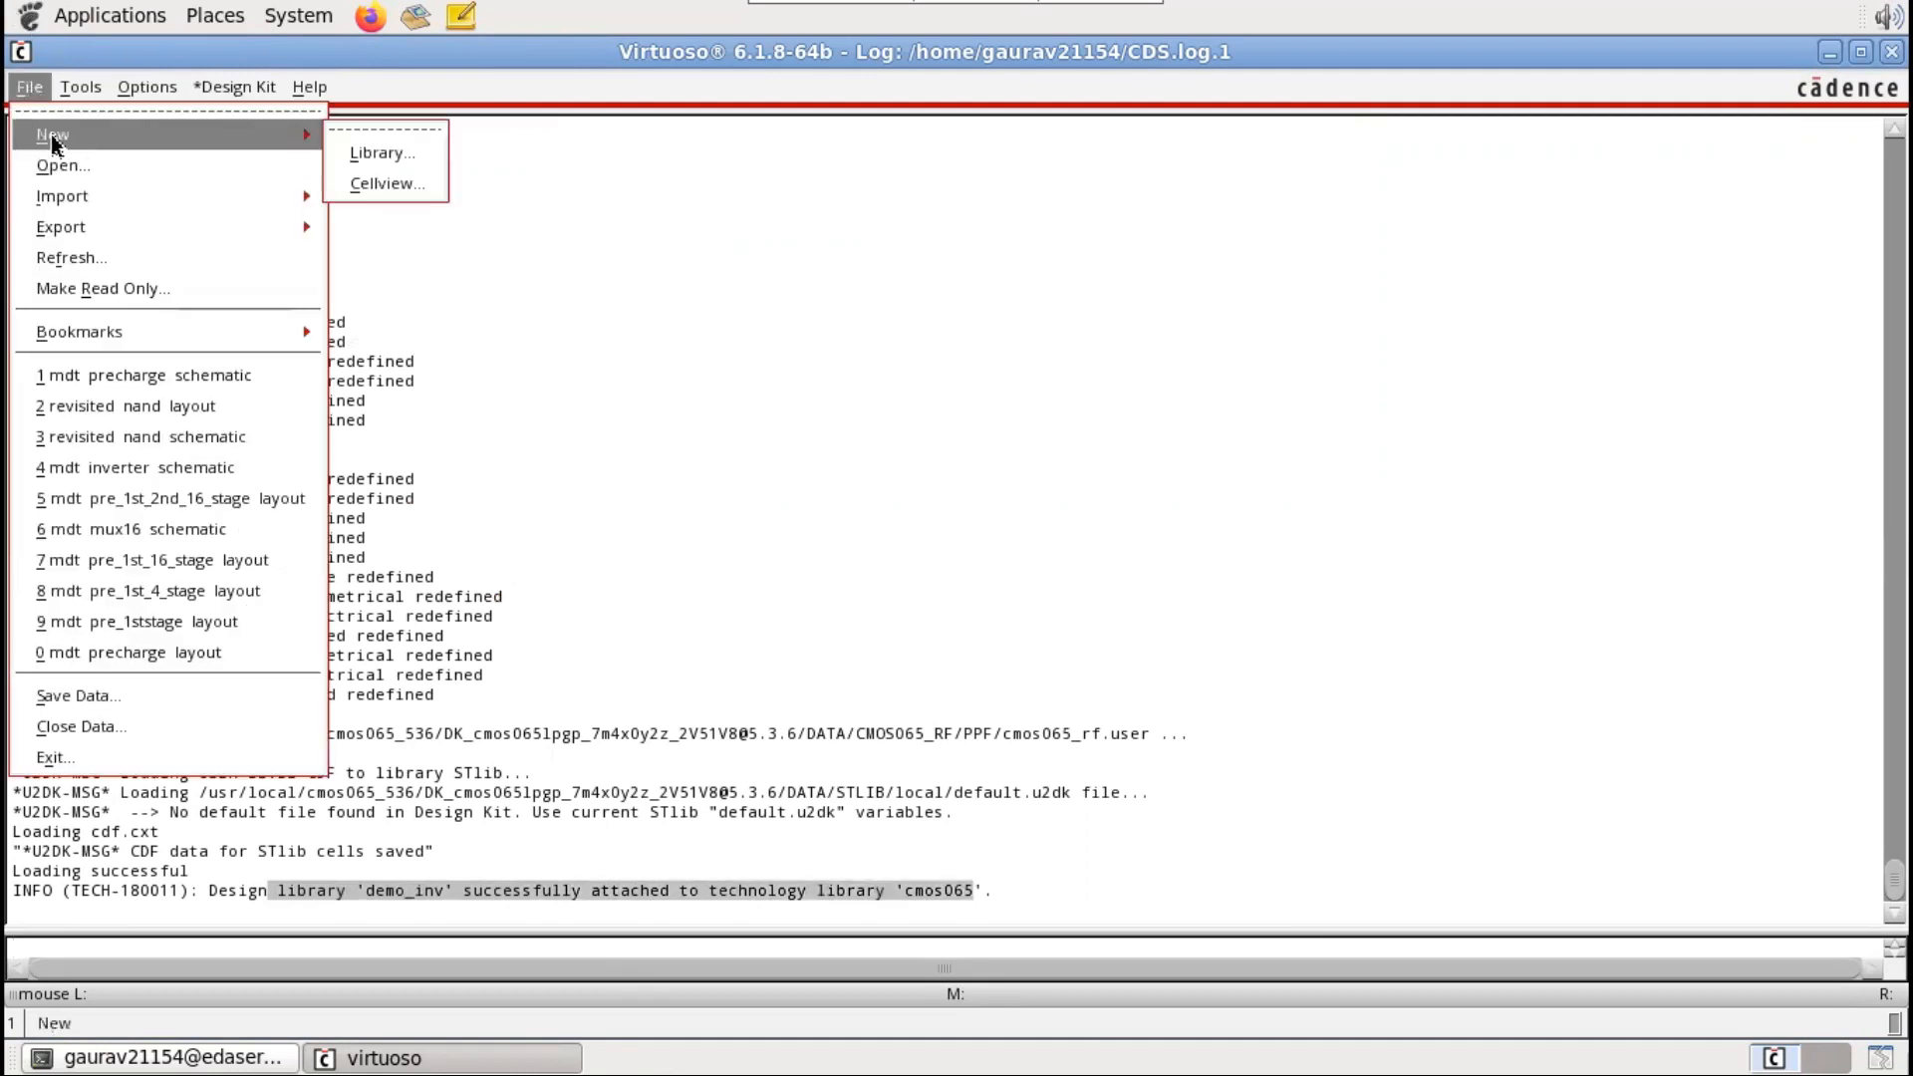
pyautogui.click(403, 186)
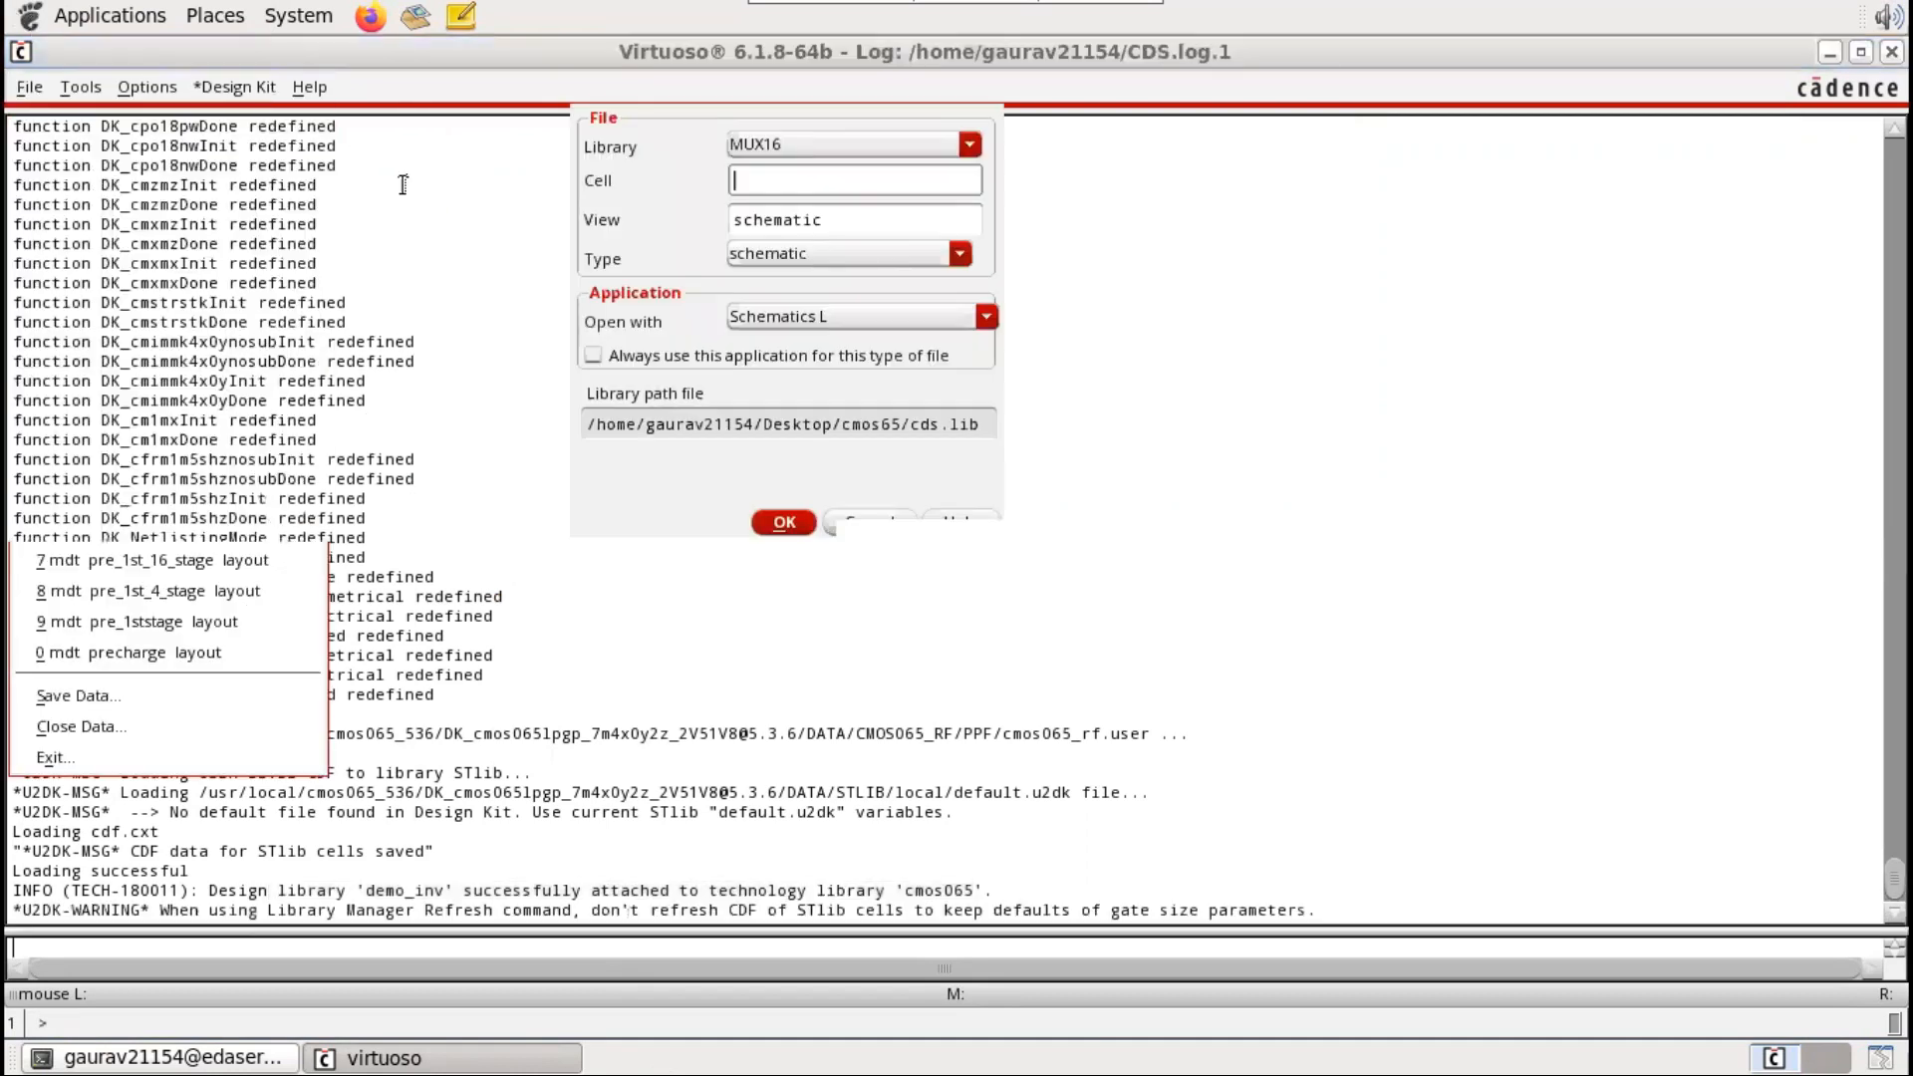
pyautogui.click(968, 144)
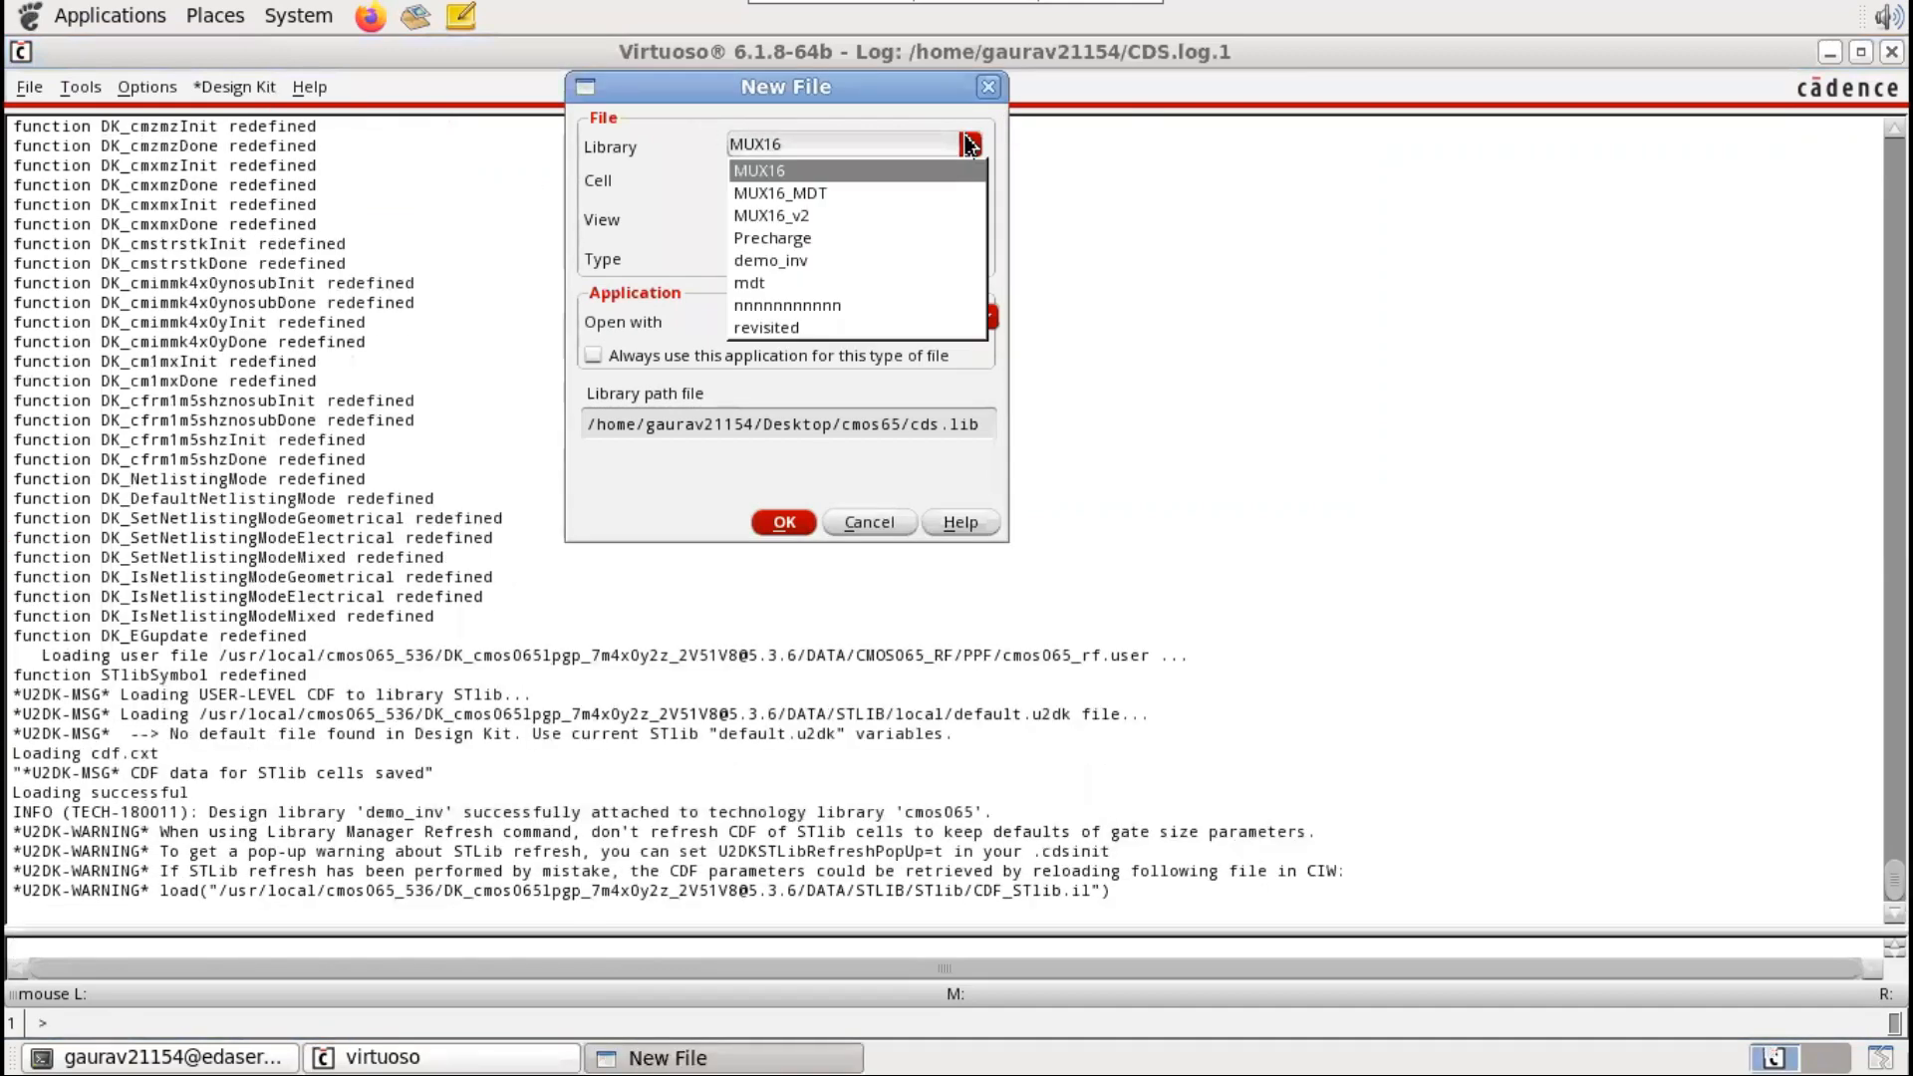
pyautogui.click(787, 260)
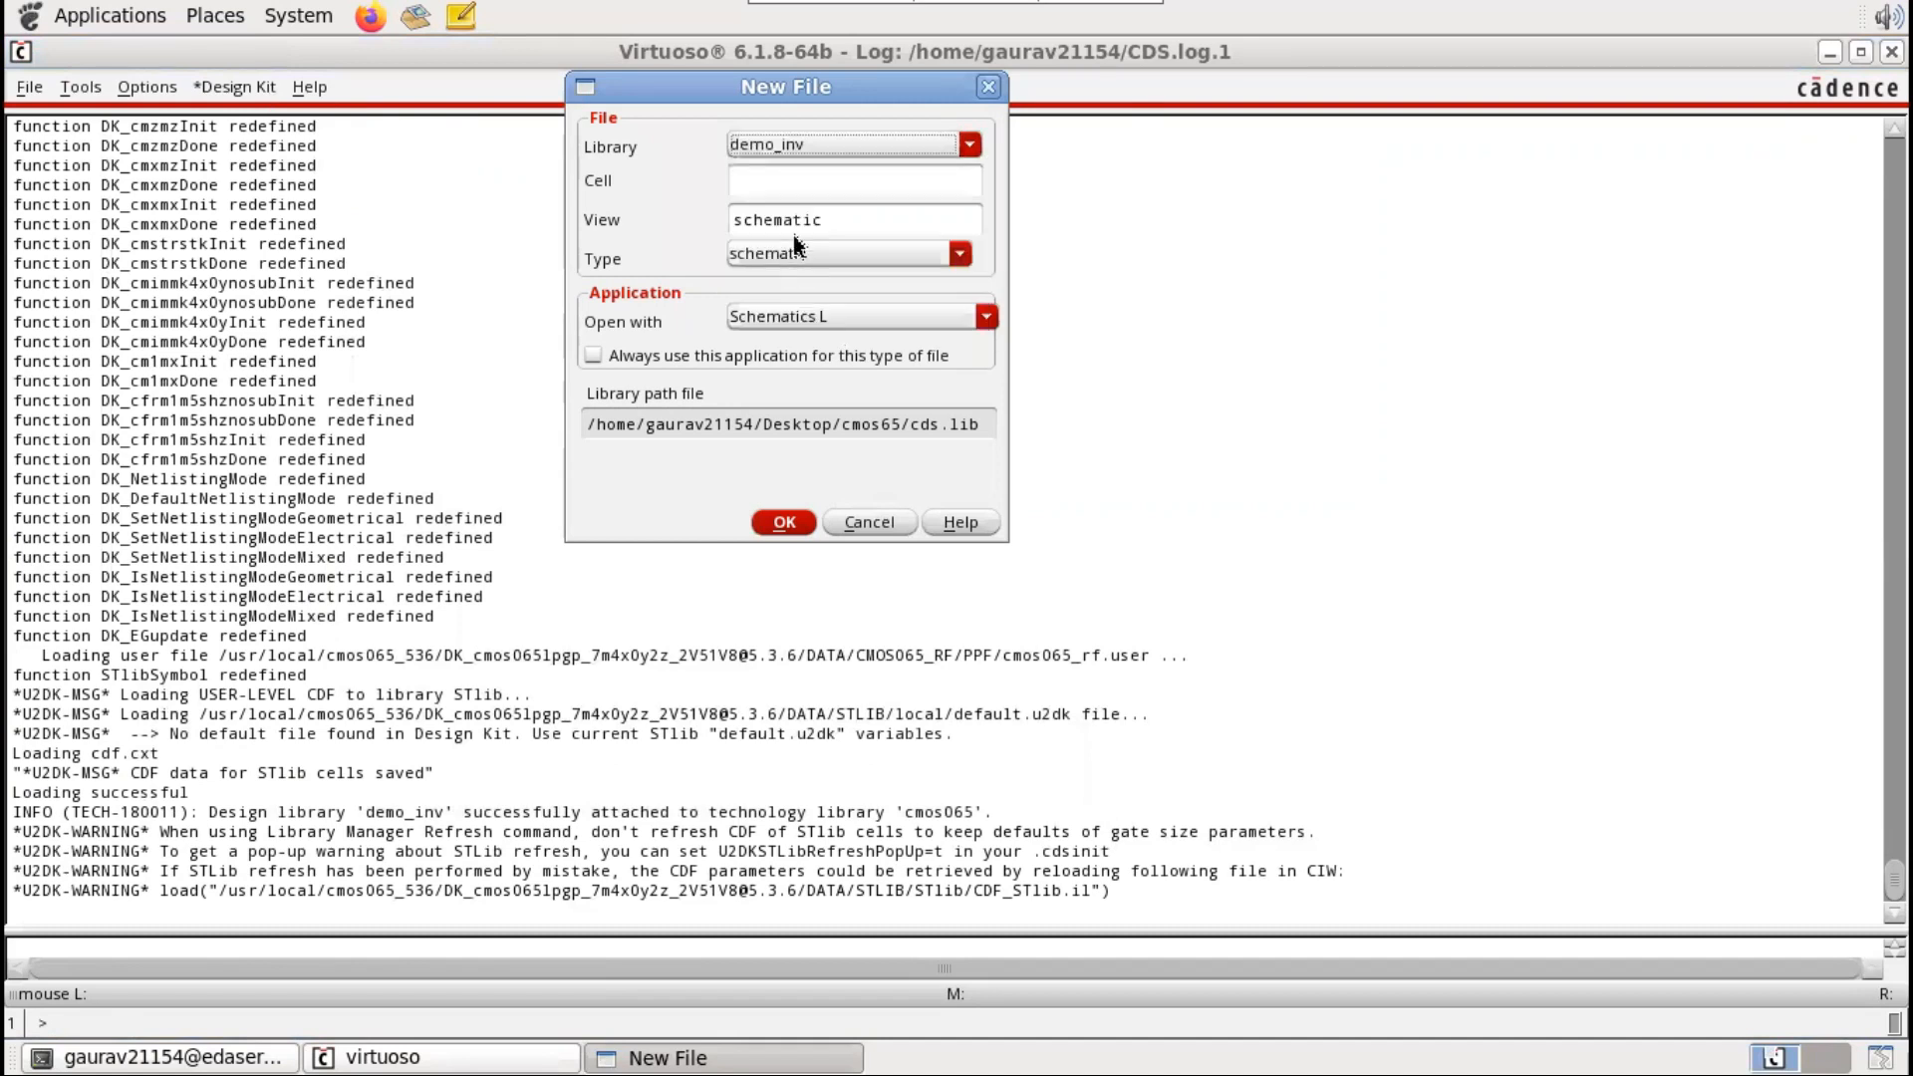
pyautogui.click(784, 176)
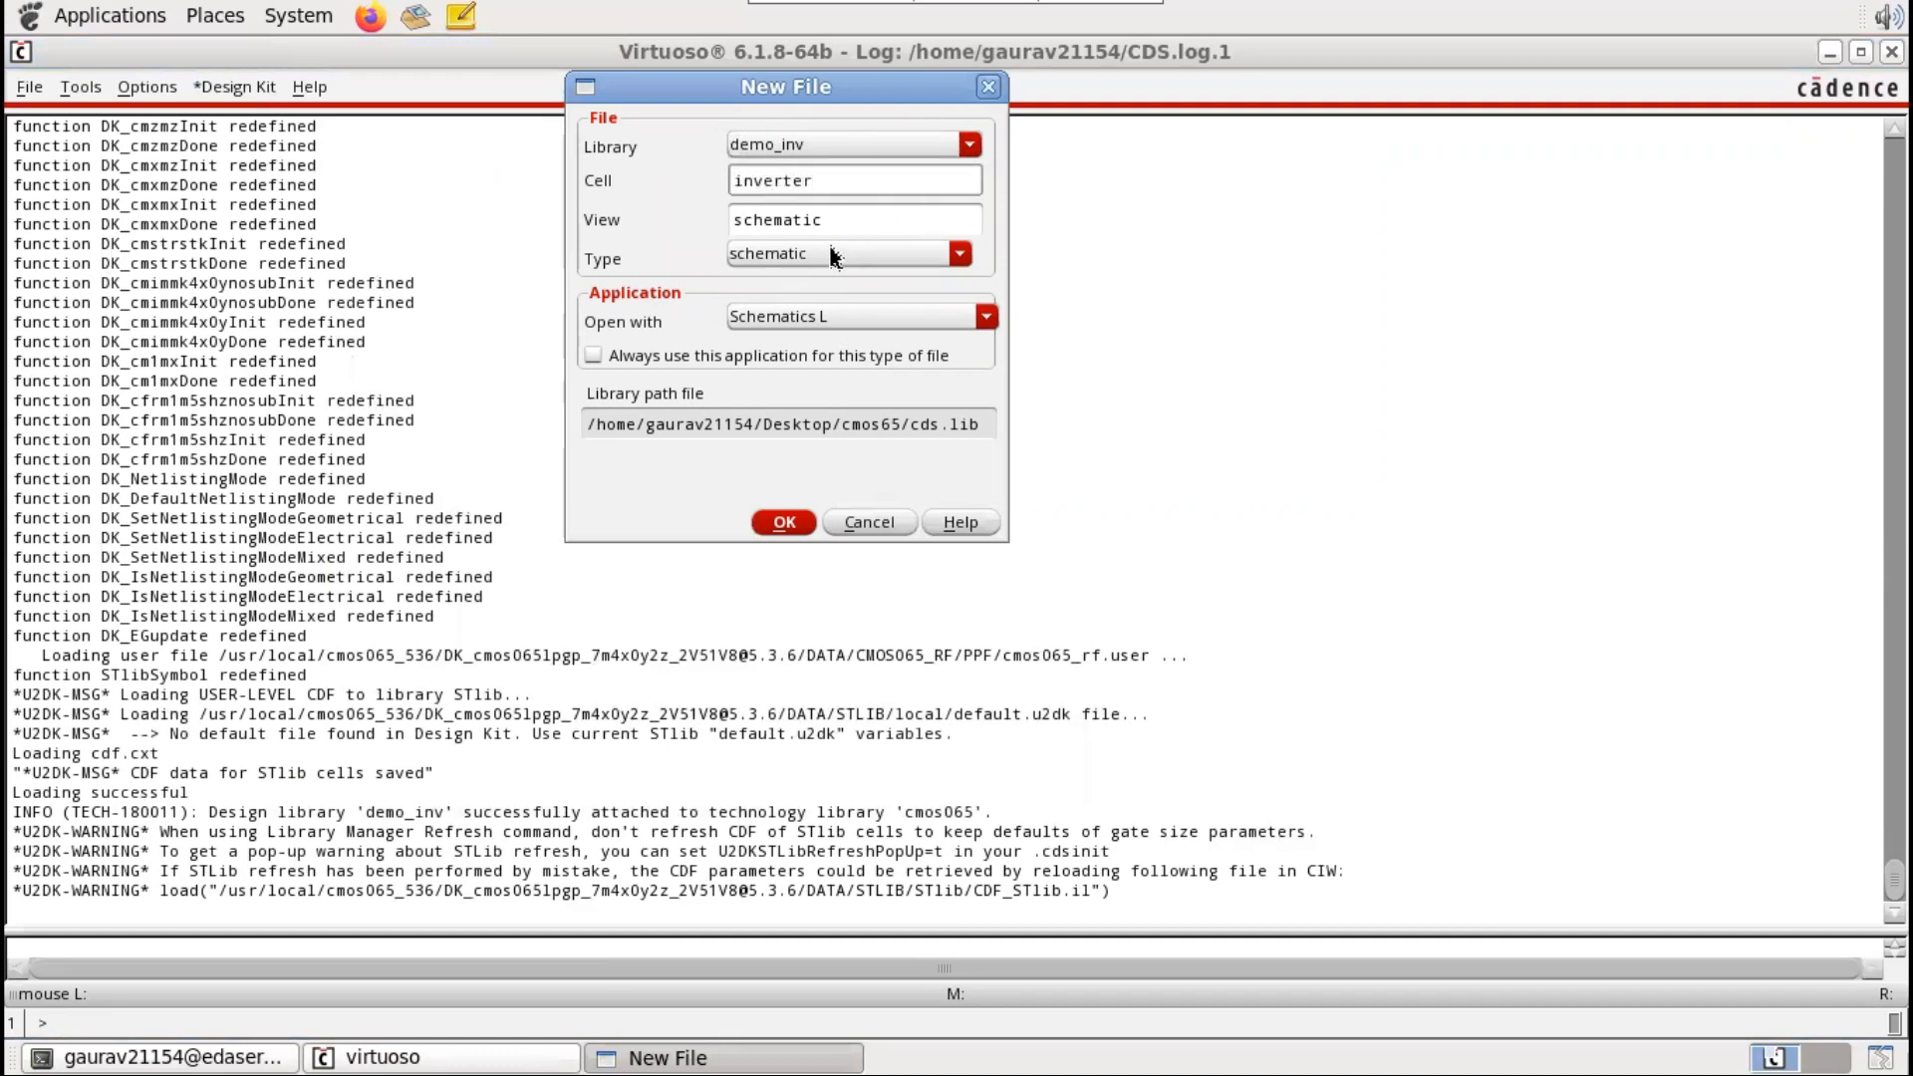
# Step: Create the inverter cellview as type schematic, opened with Schematics L, and maximize the editor window
pyautogui.click(961, 254)
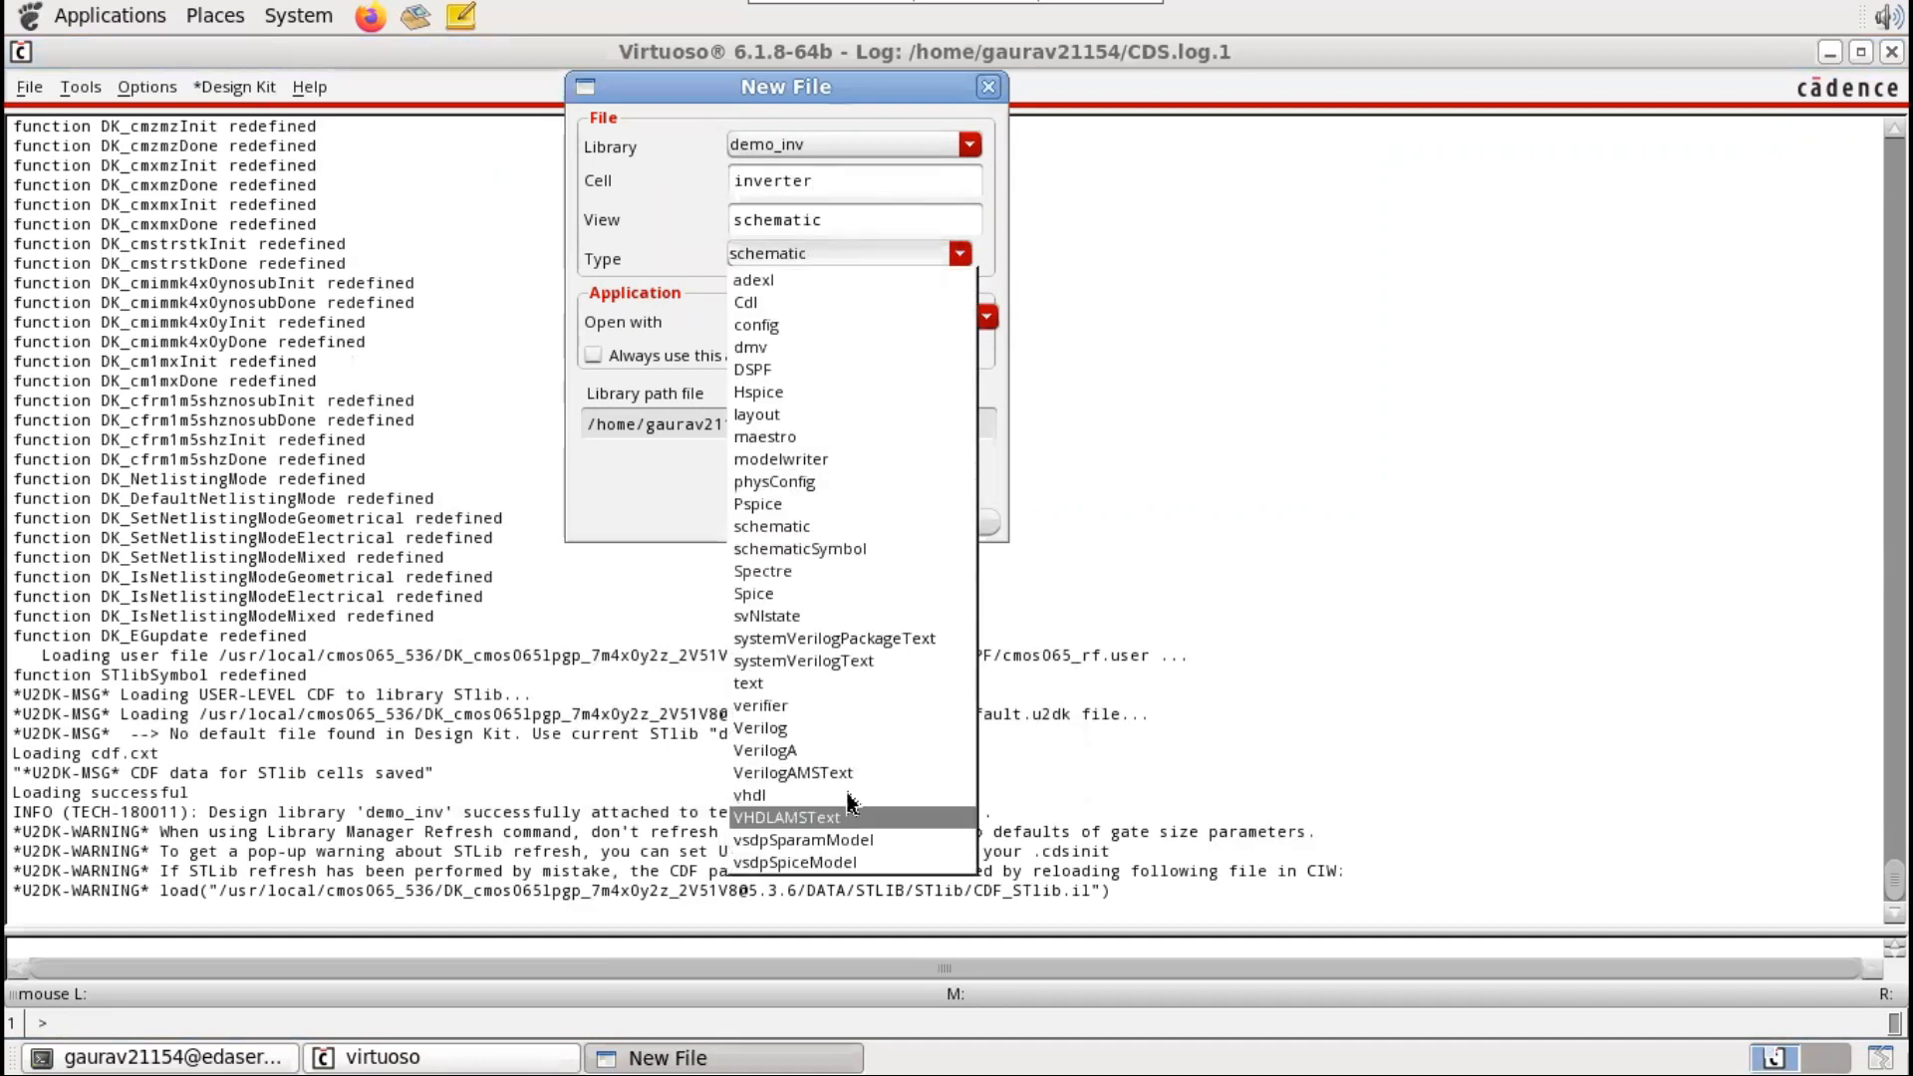
pyautogui.click(818, 526)
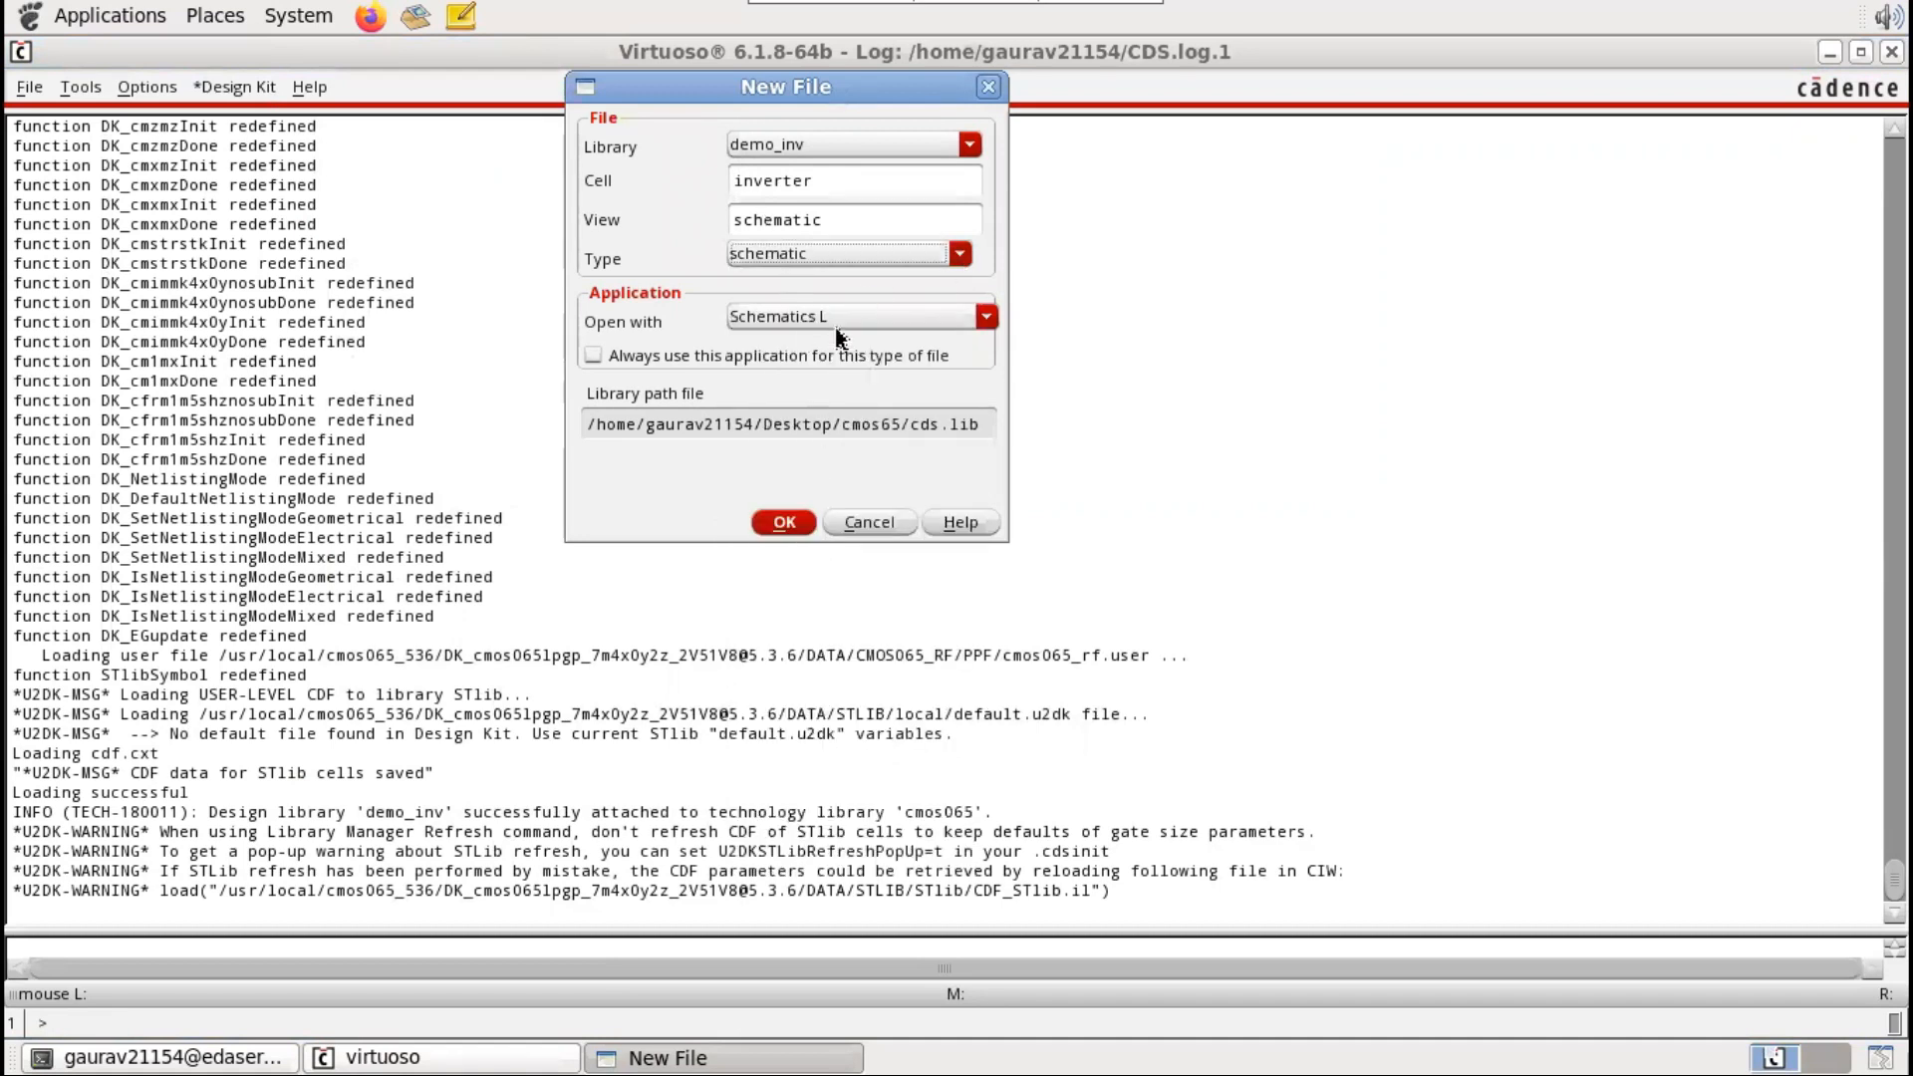
pyautogui.click(985, 320)
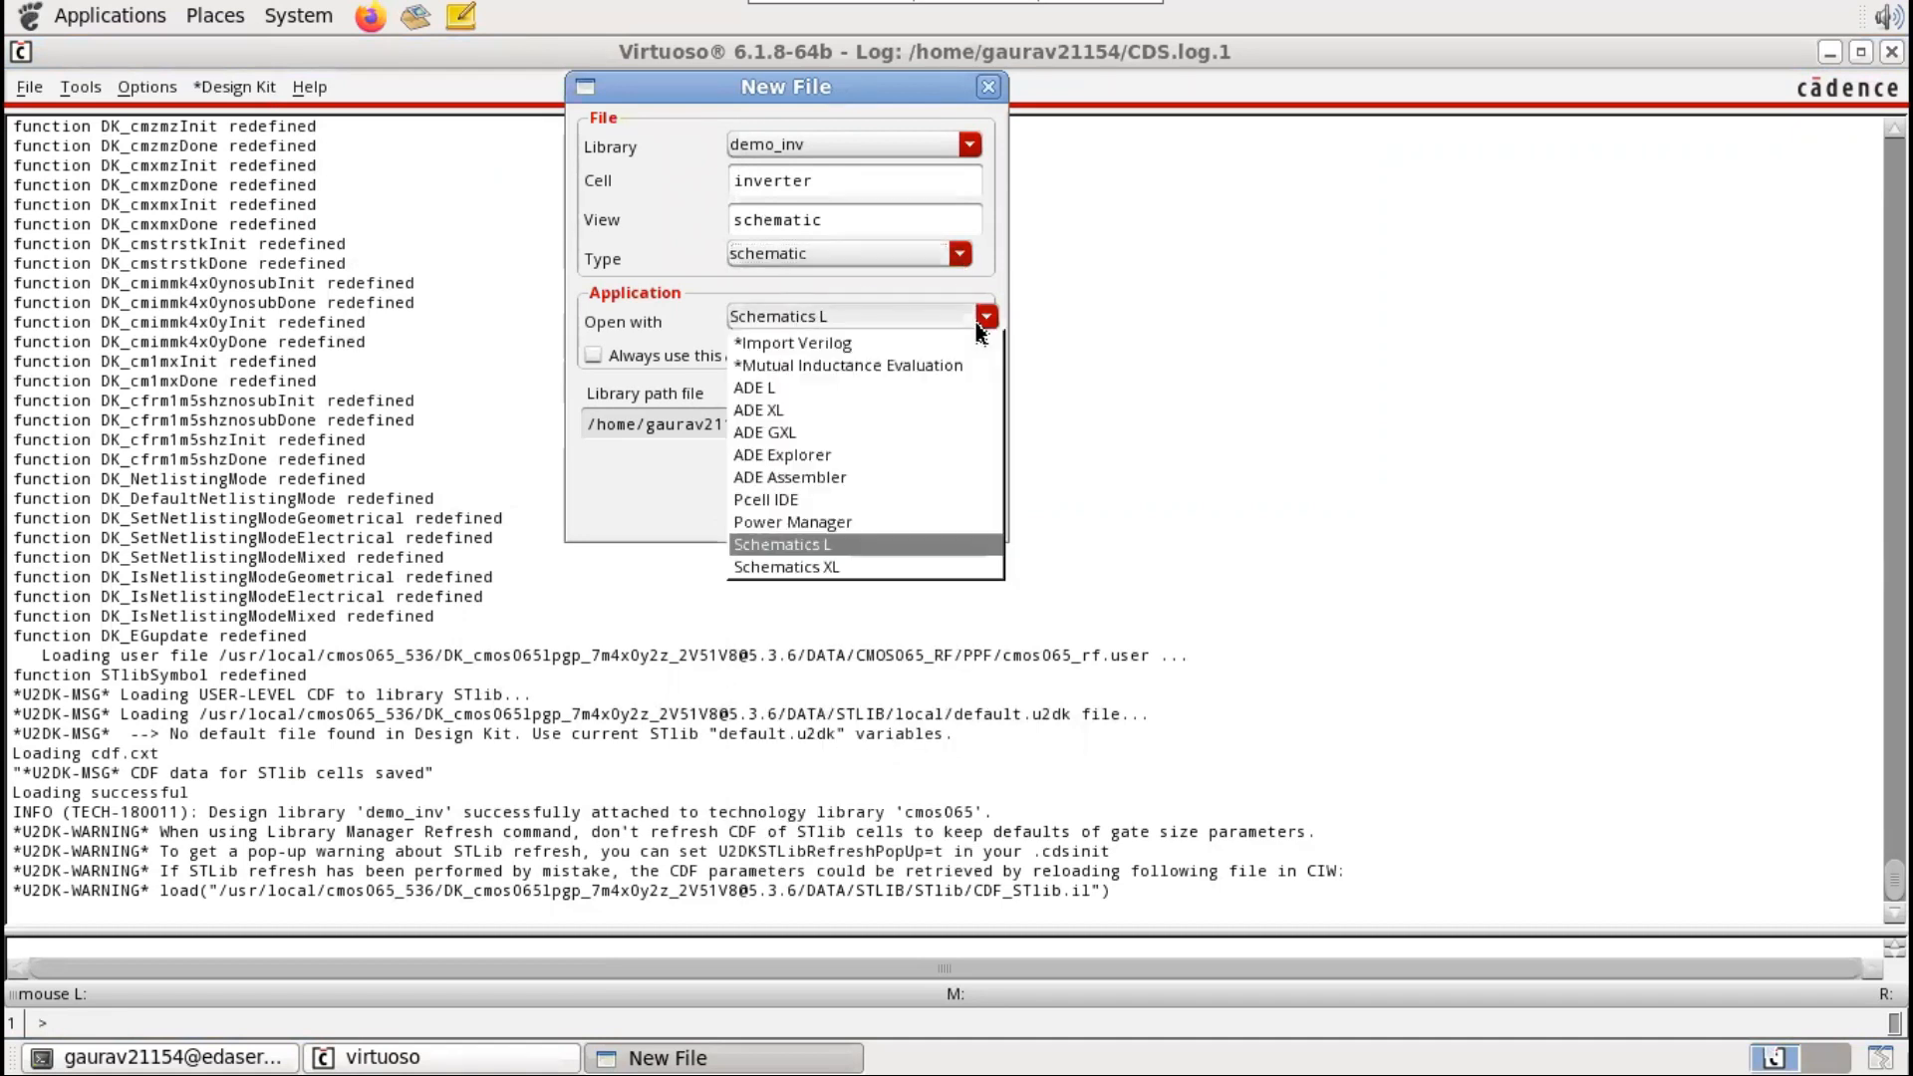
pyautogui.click(824, 546)
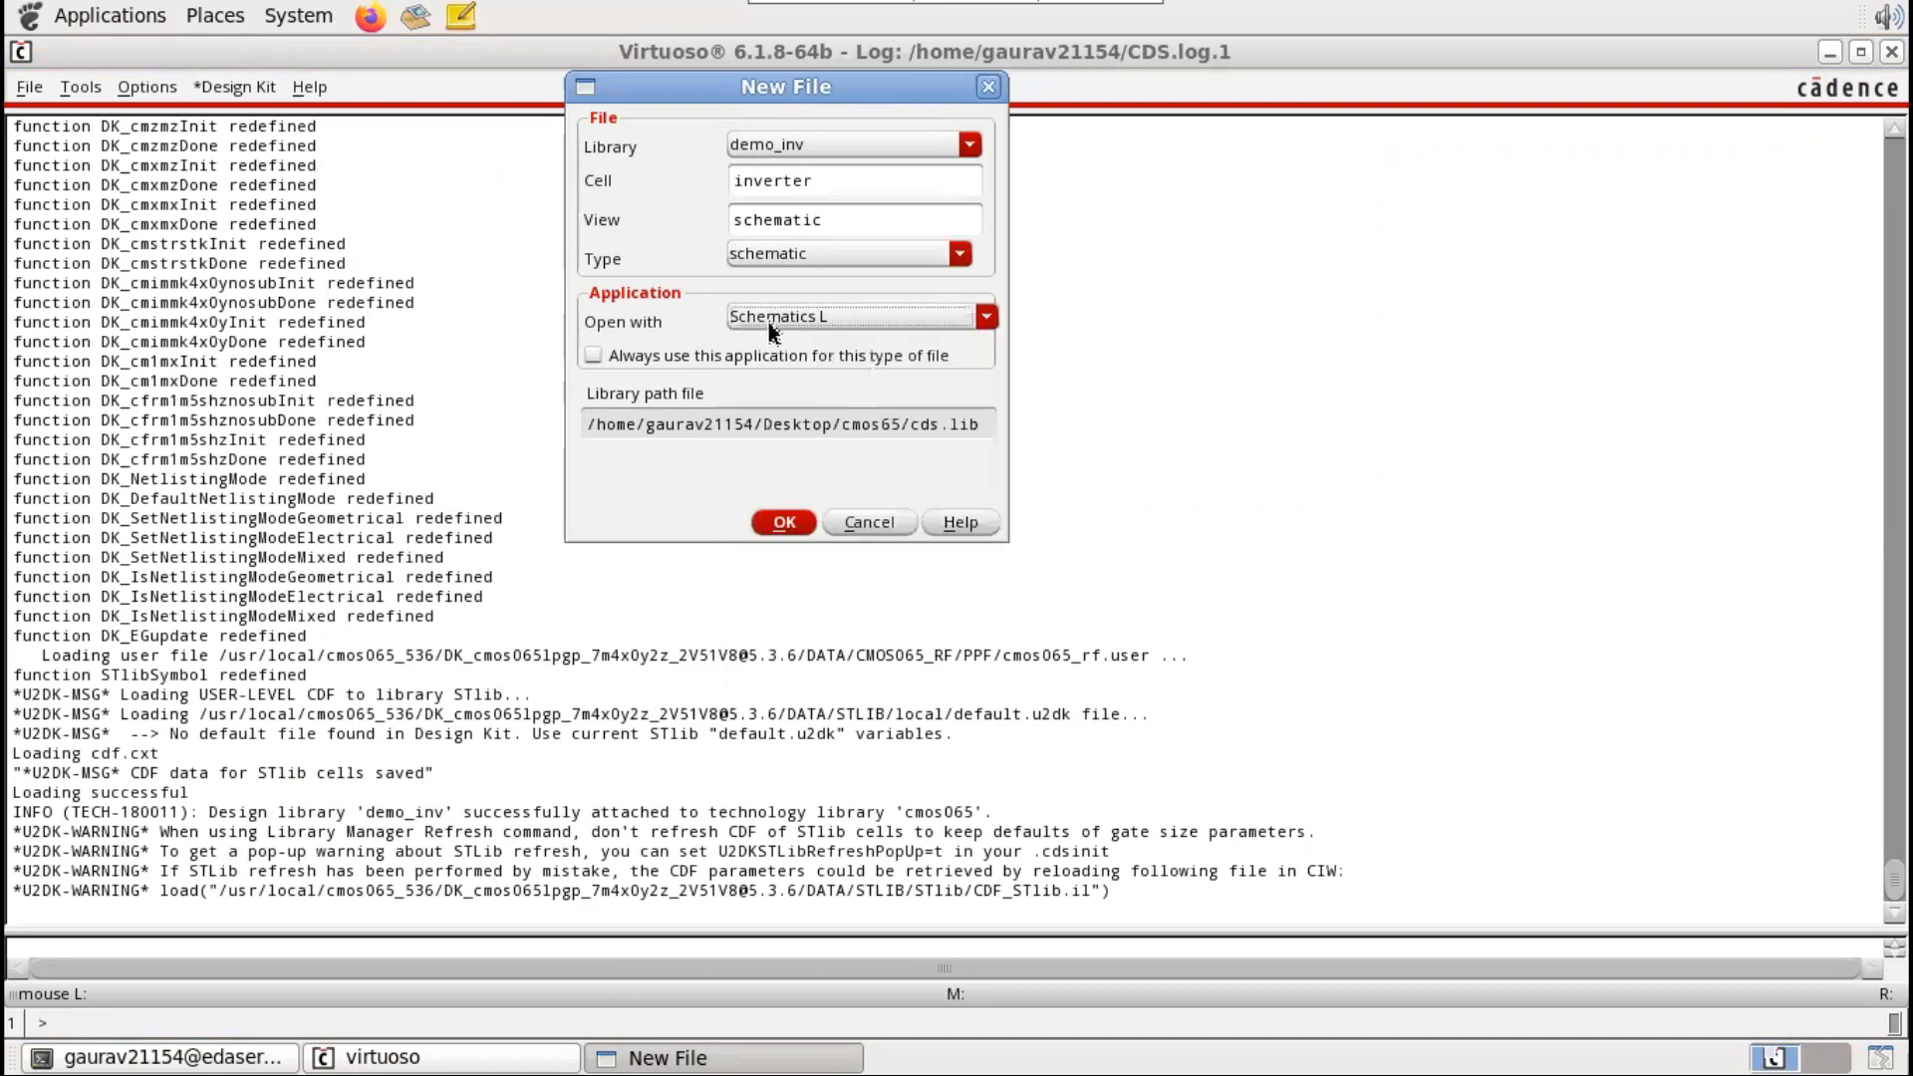
pyautogui.click(794, 529)
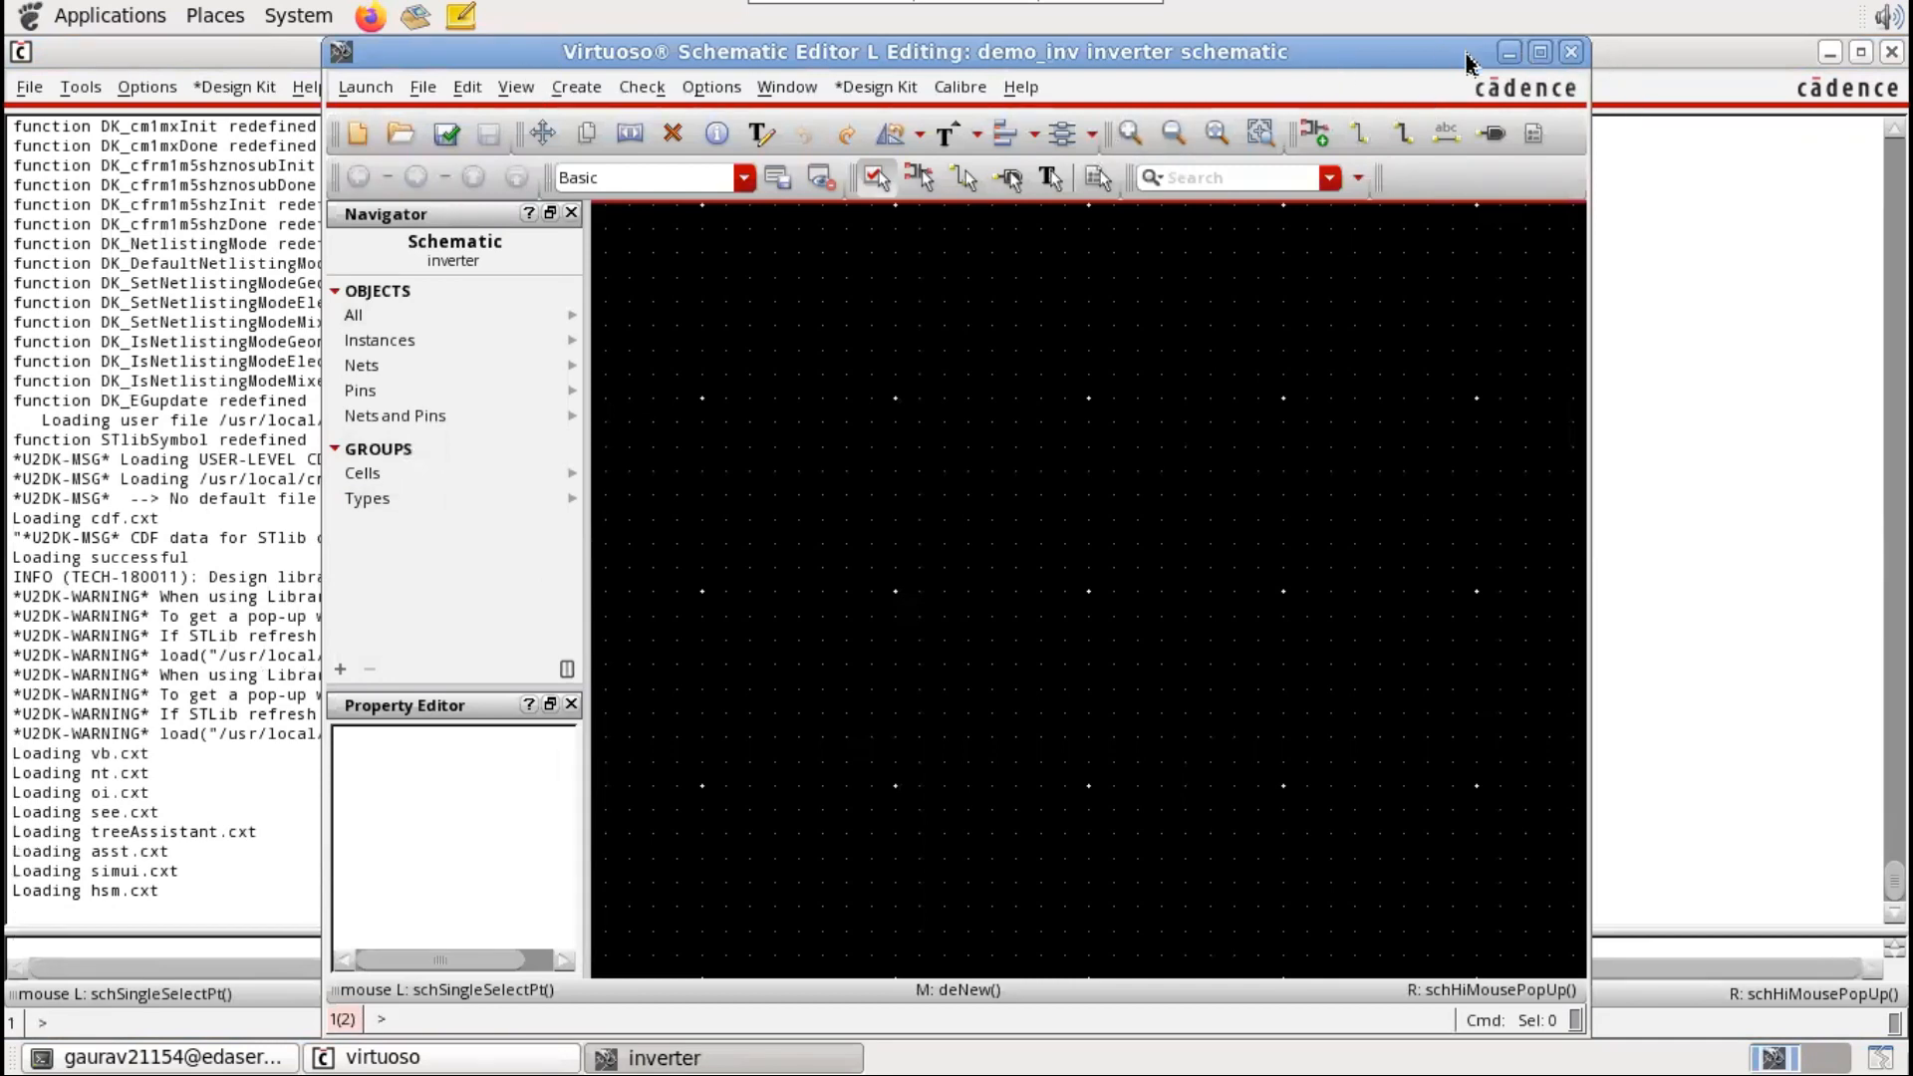
pyautogui.click(1540, 50)
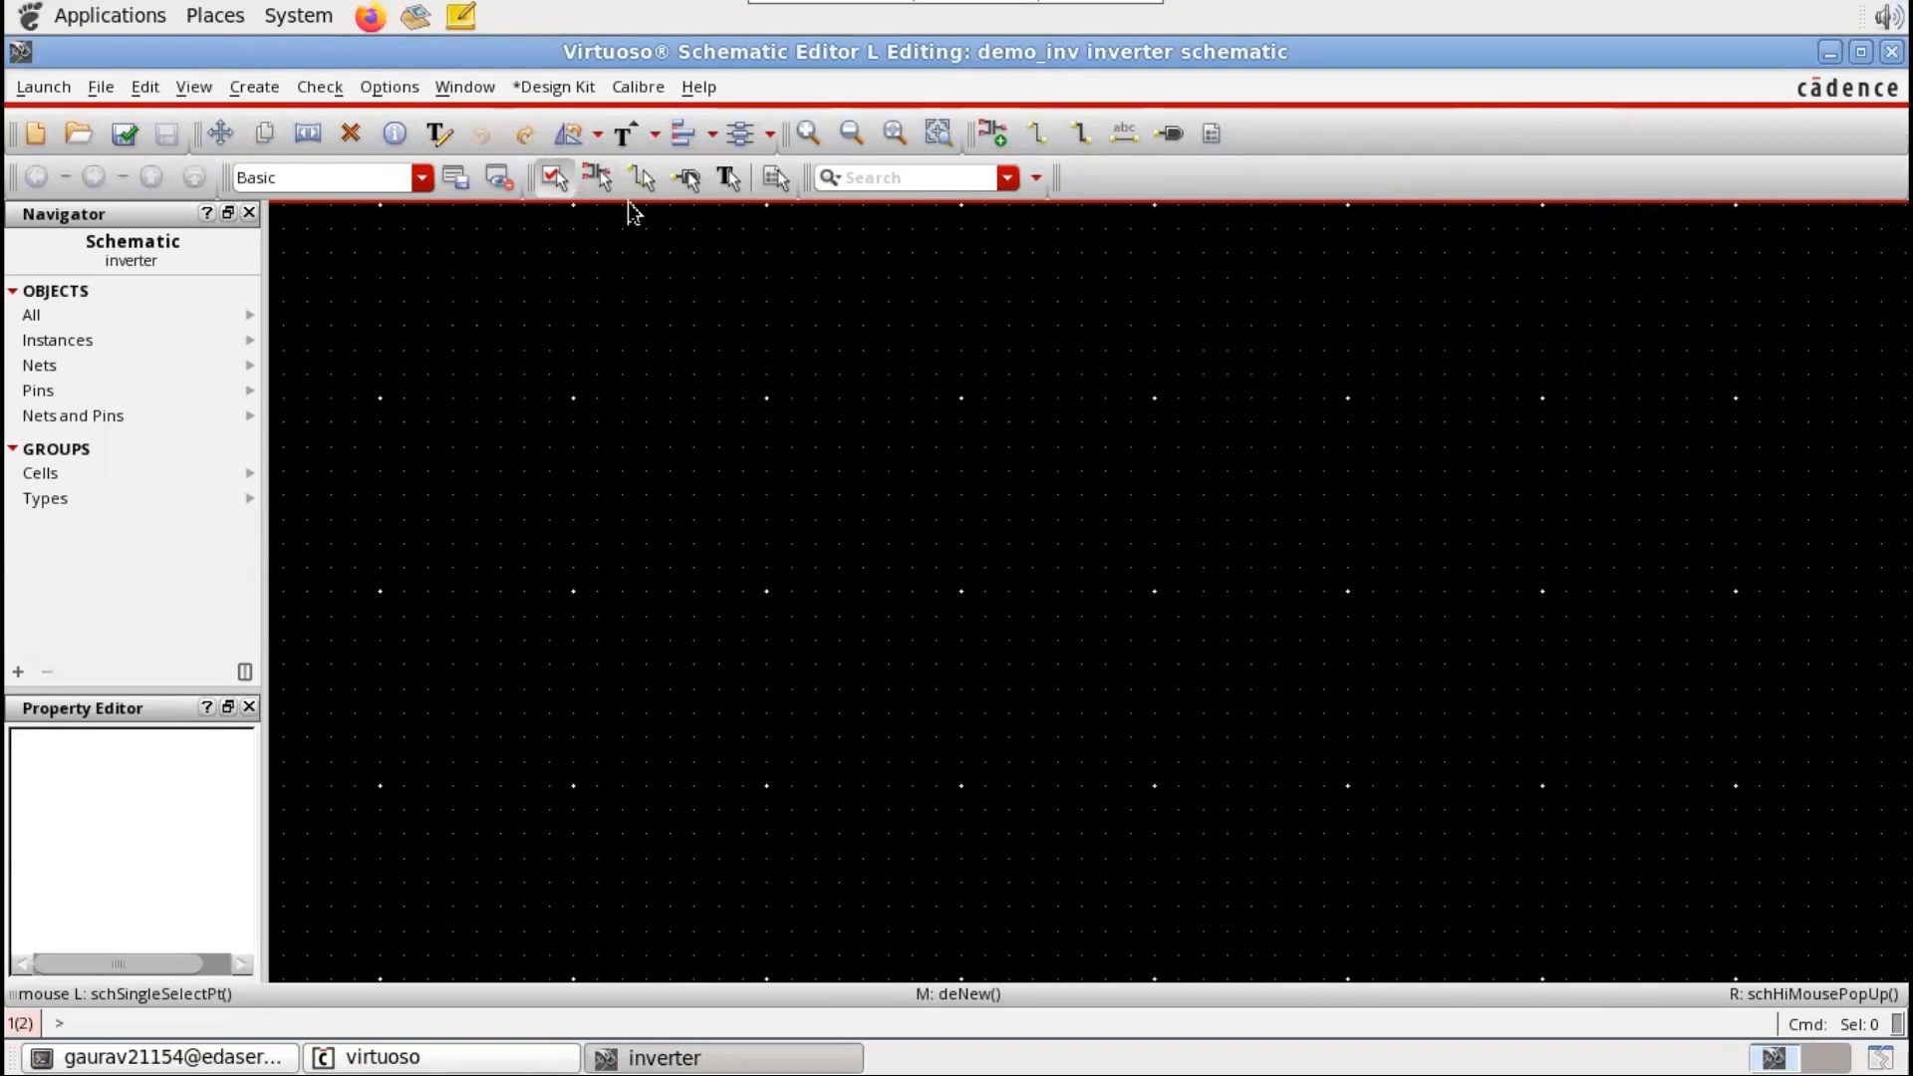
# Step: Start adding an instance to the inverter schematic and choose cmos065 as its library
pyautogui.click(254, 87)
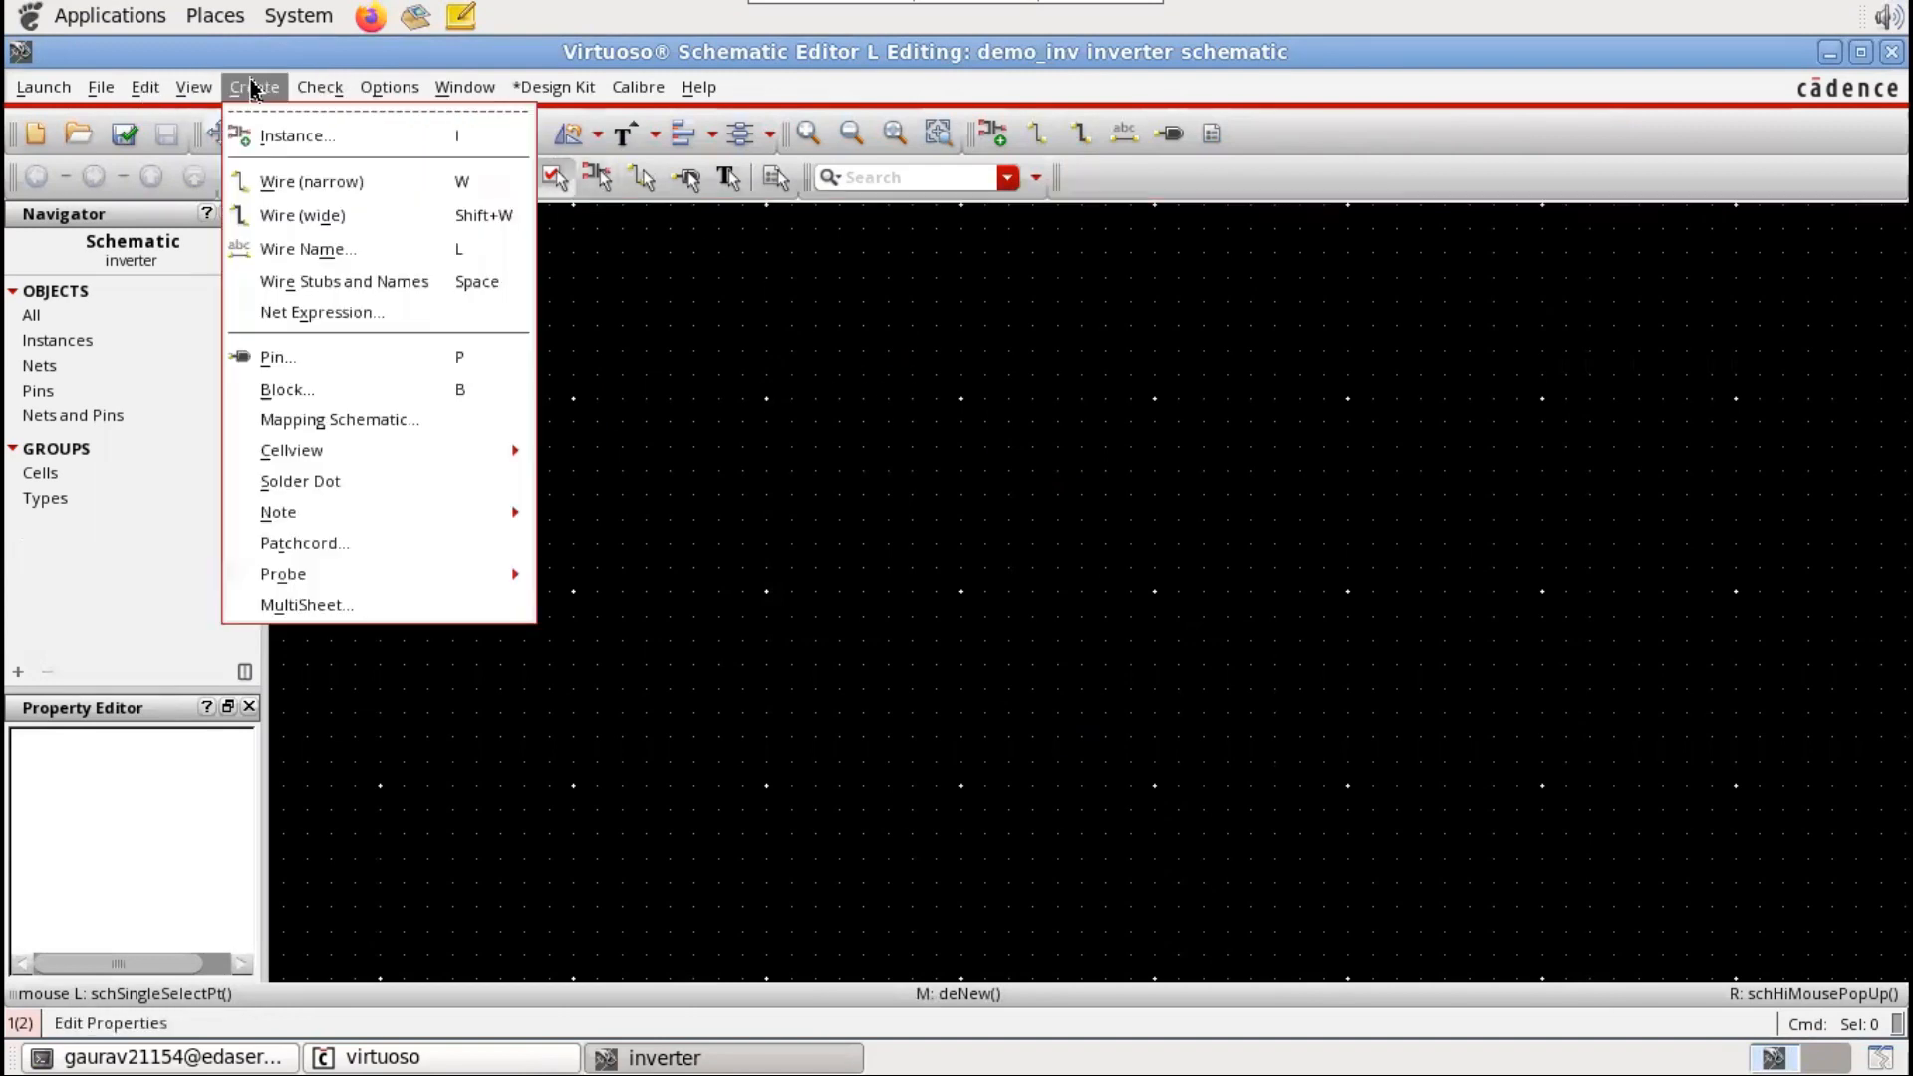
pyautogui.click(280, 143)
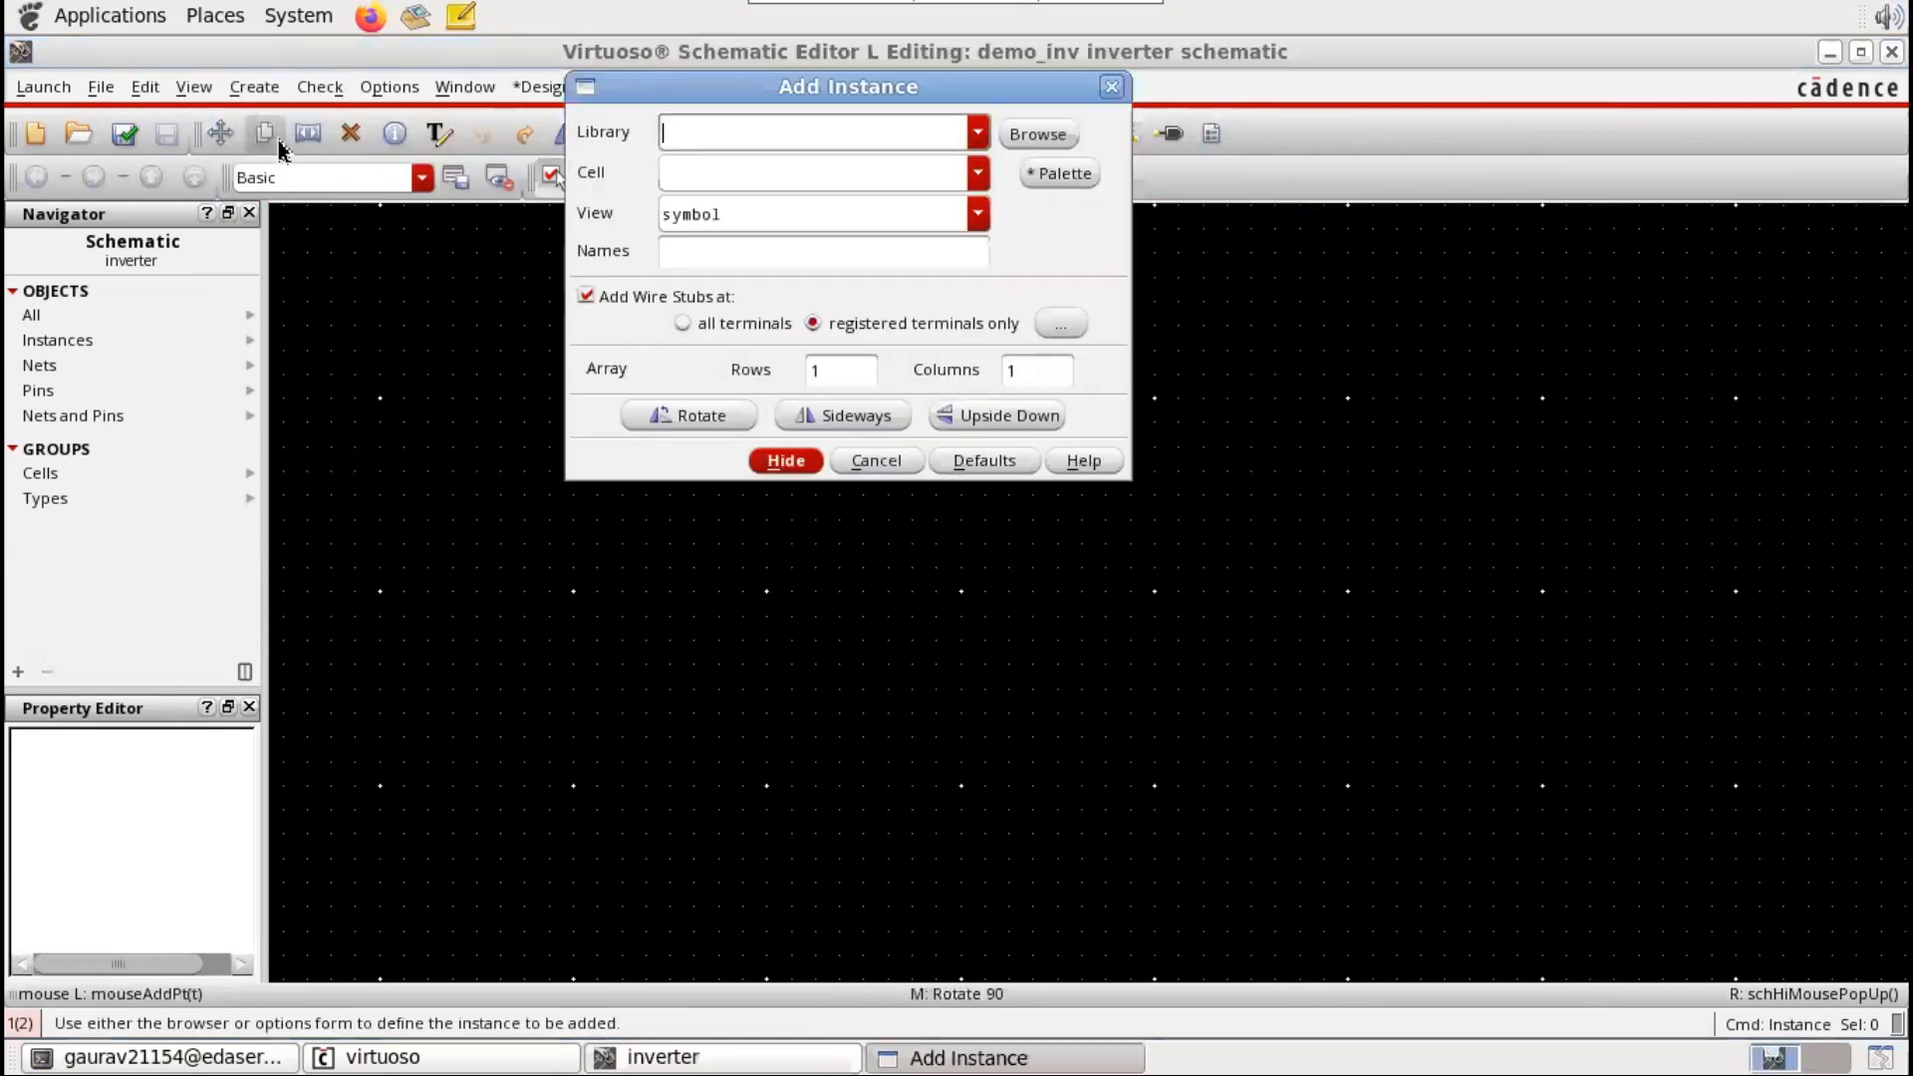
pyautogui.click(981, 137)
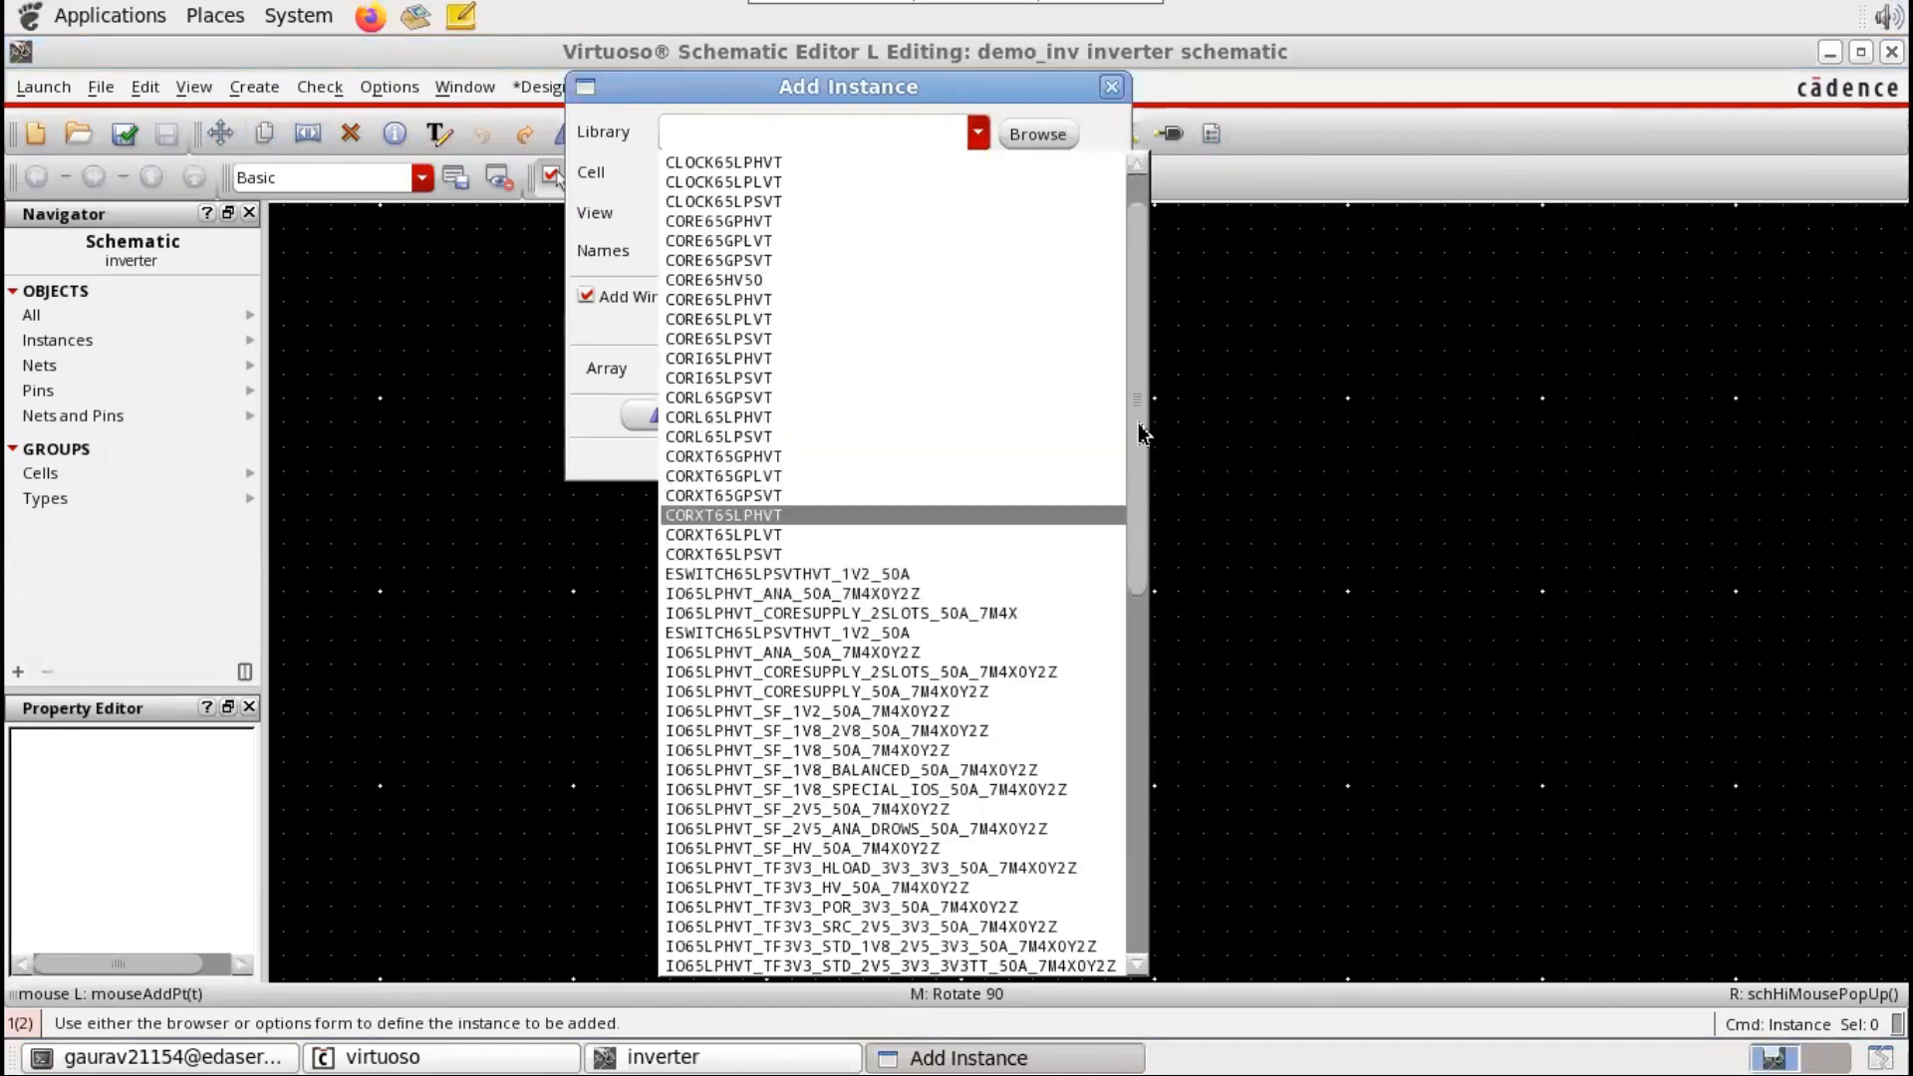
pyautogui.scroll(1, 1144, 598)
pyautogui.scroll(-2, 1144, 625)
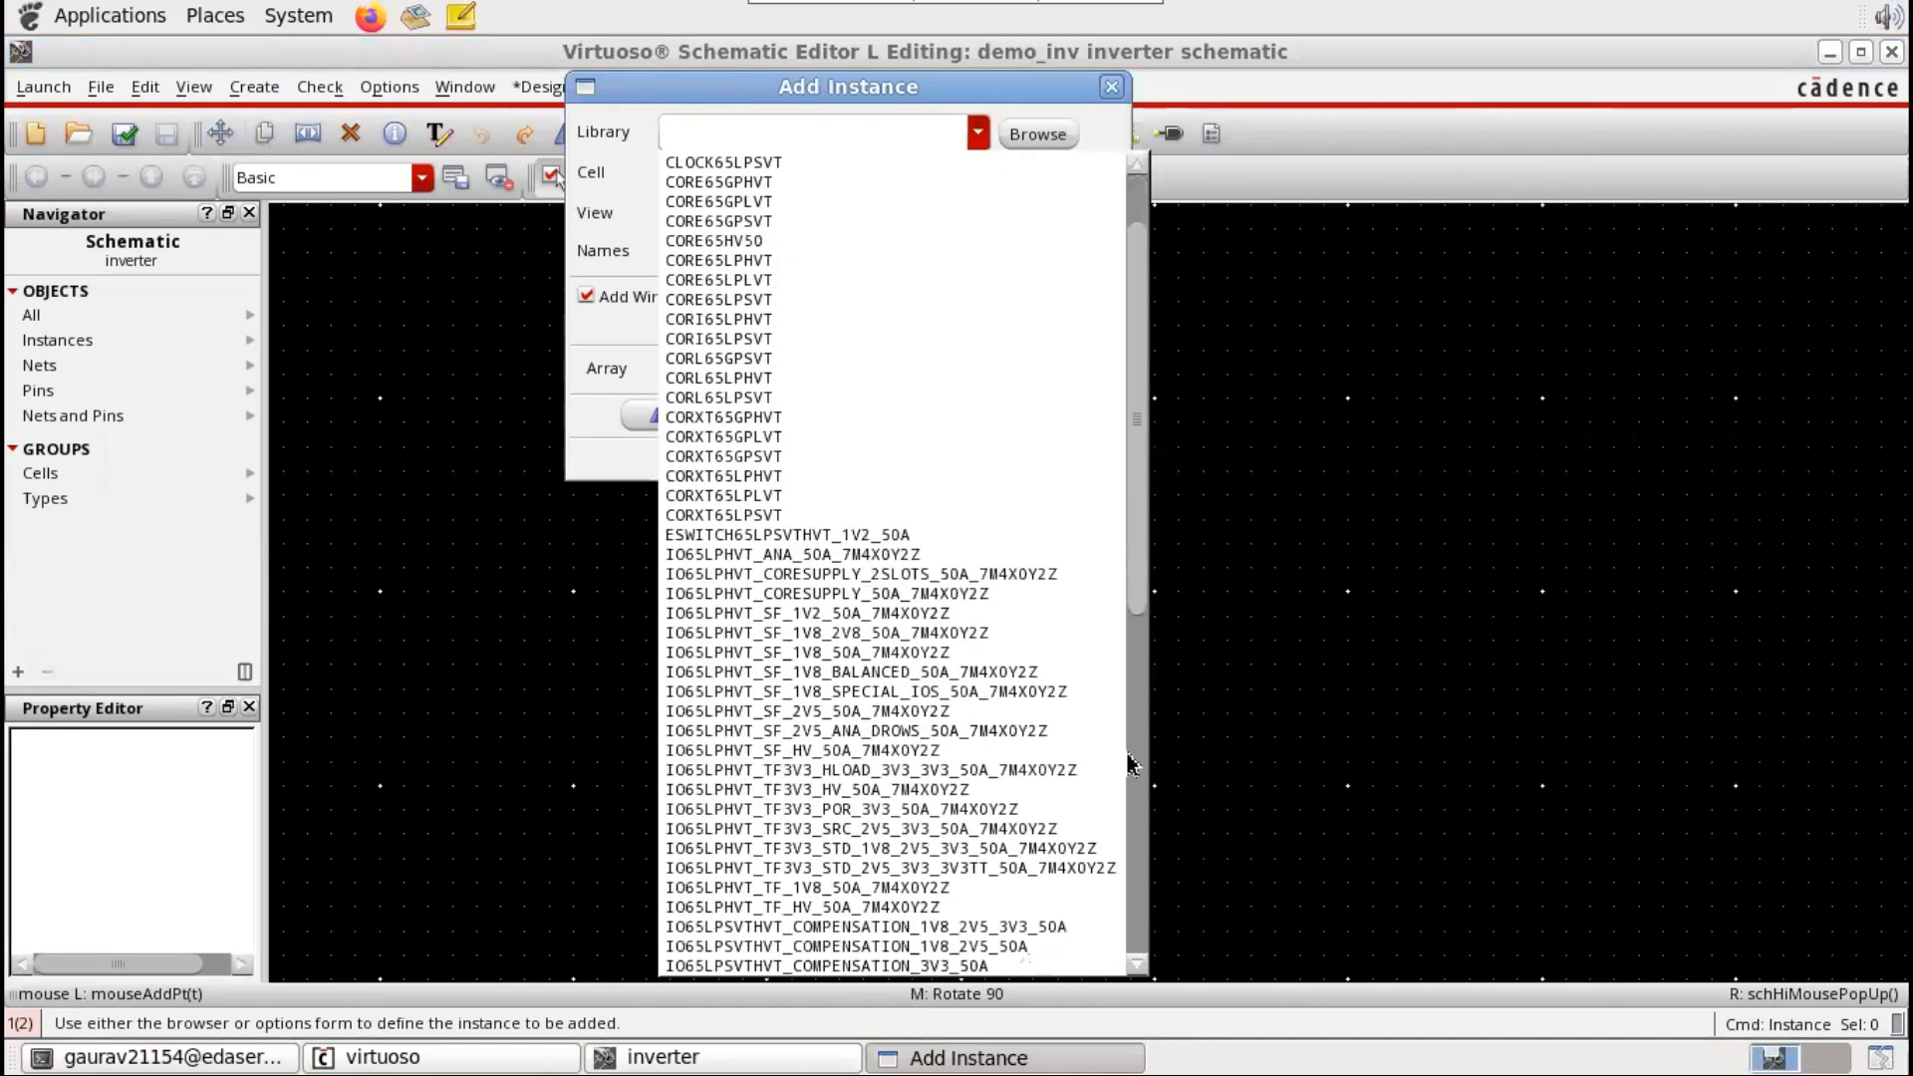
pyautogui.moveTo(1138, 422); pyautogui.dragTo(1131, 837)
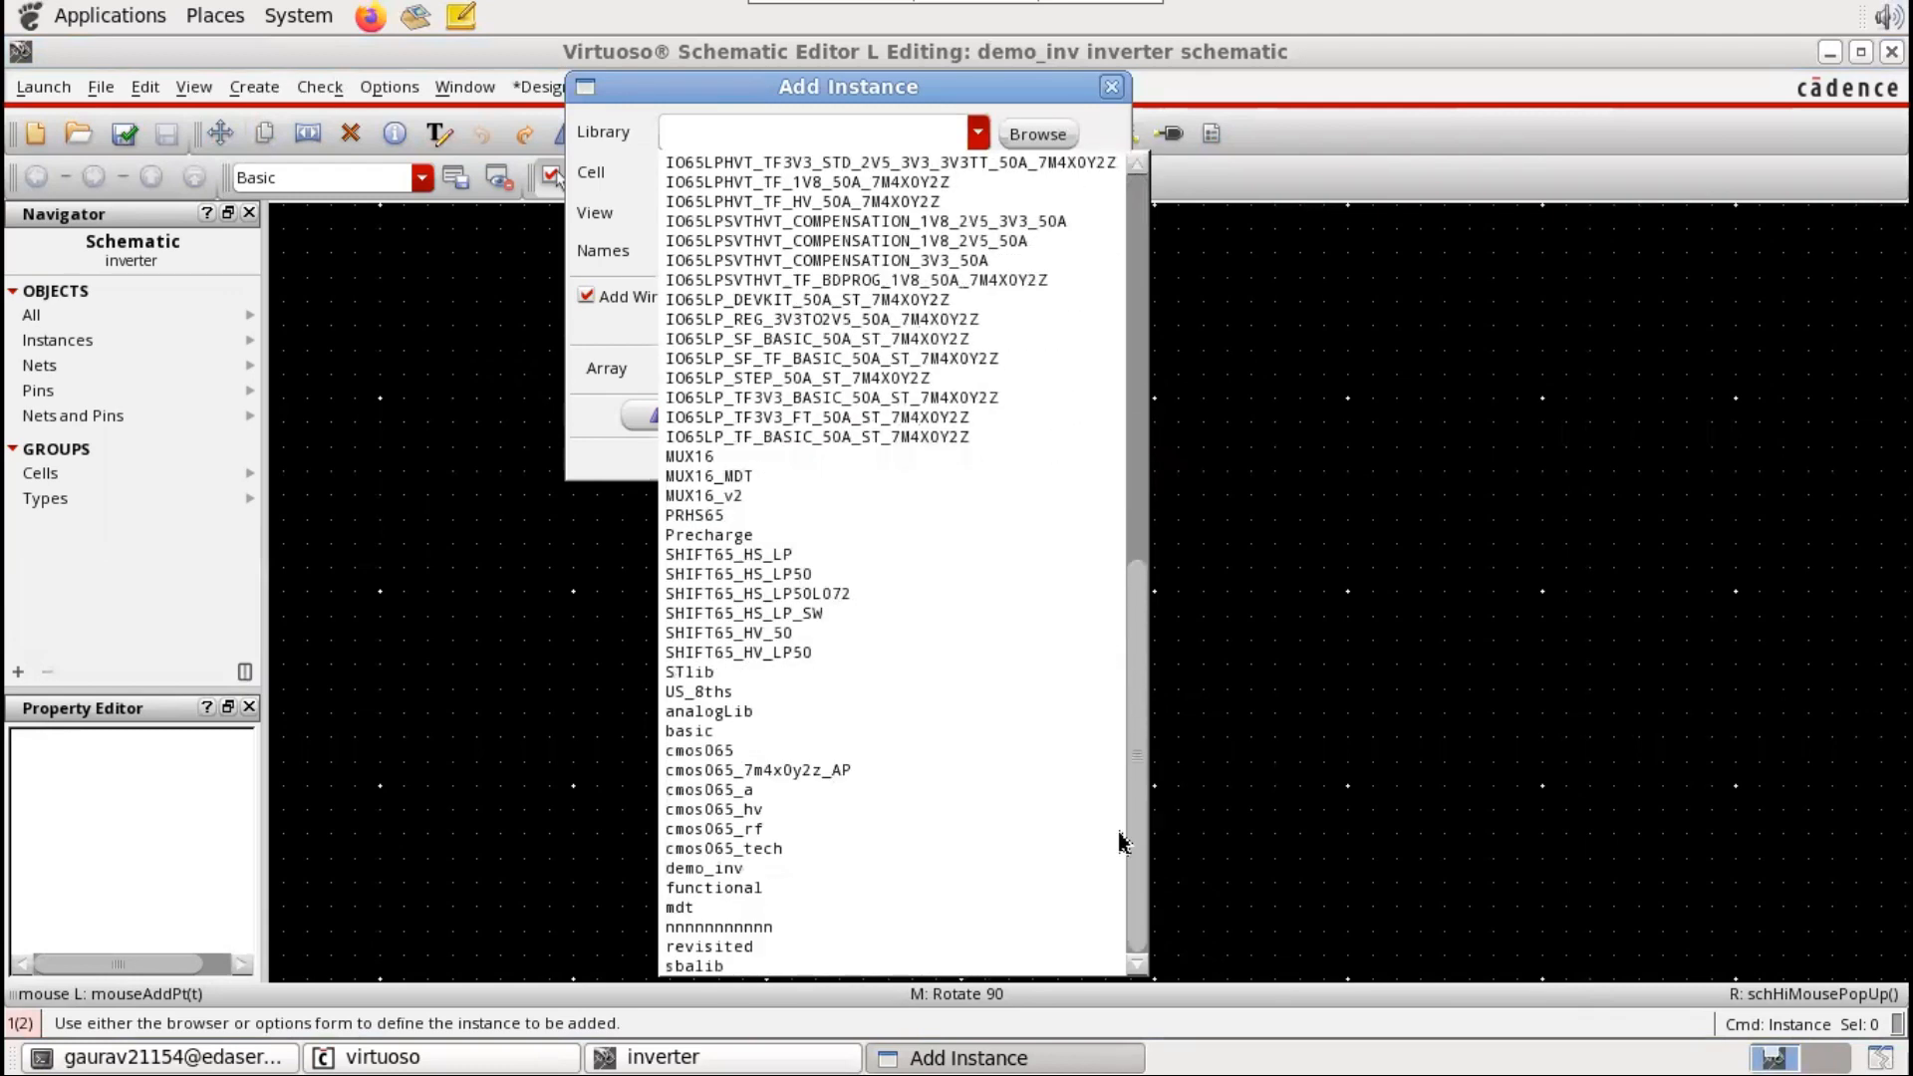
pyautogui.click(698, 751)
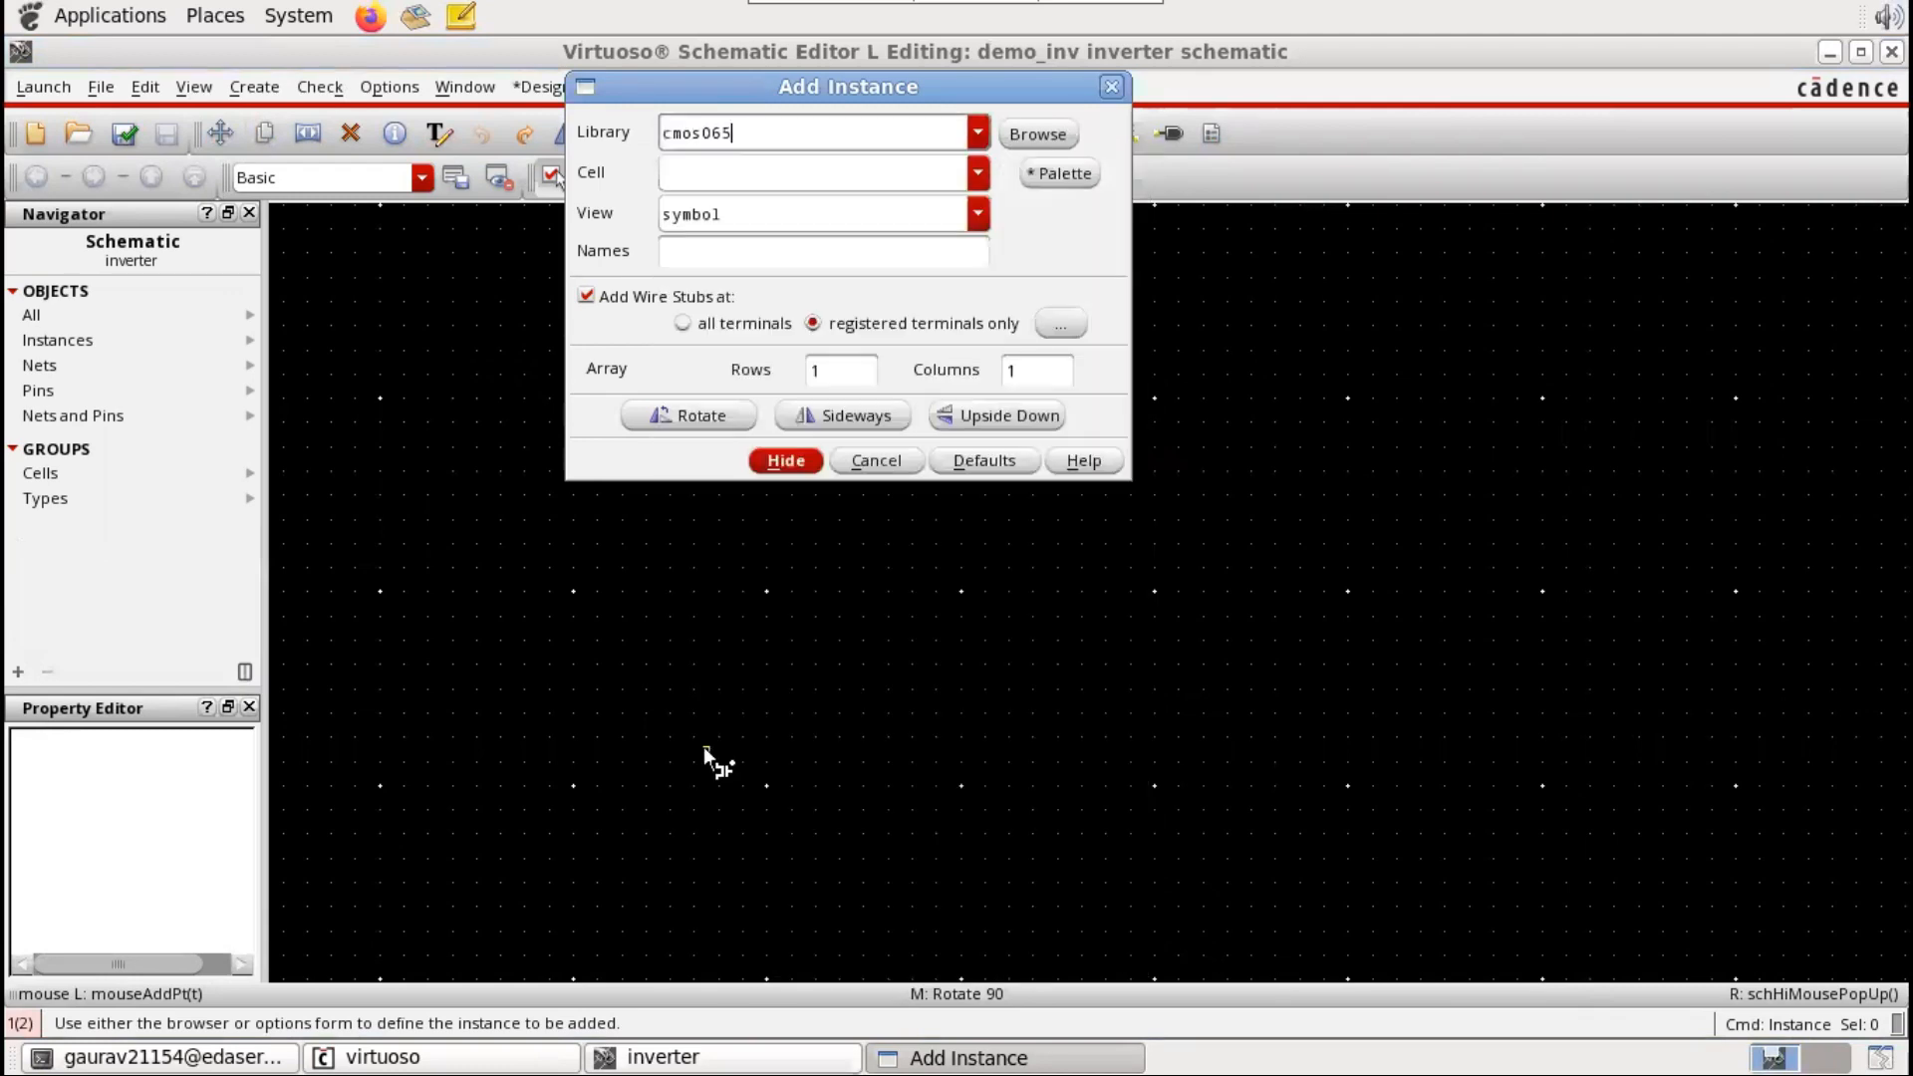
# Step: Choose the psvtlp cell with the symbol view as the instance to add
pyautogui.click(980, 174)
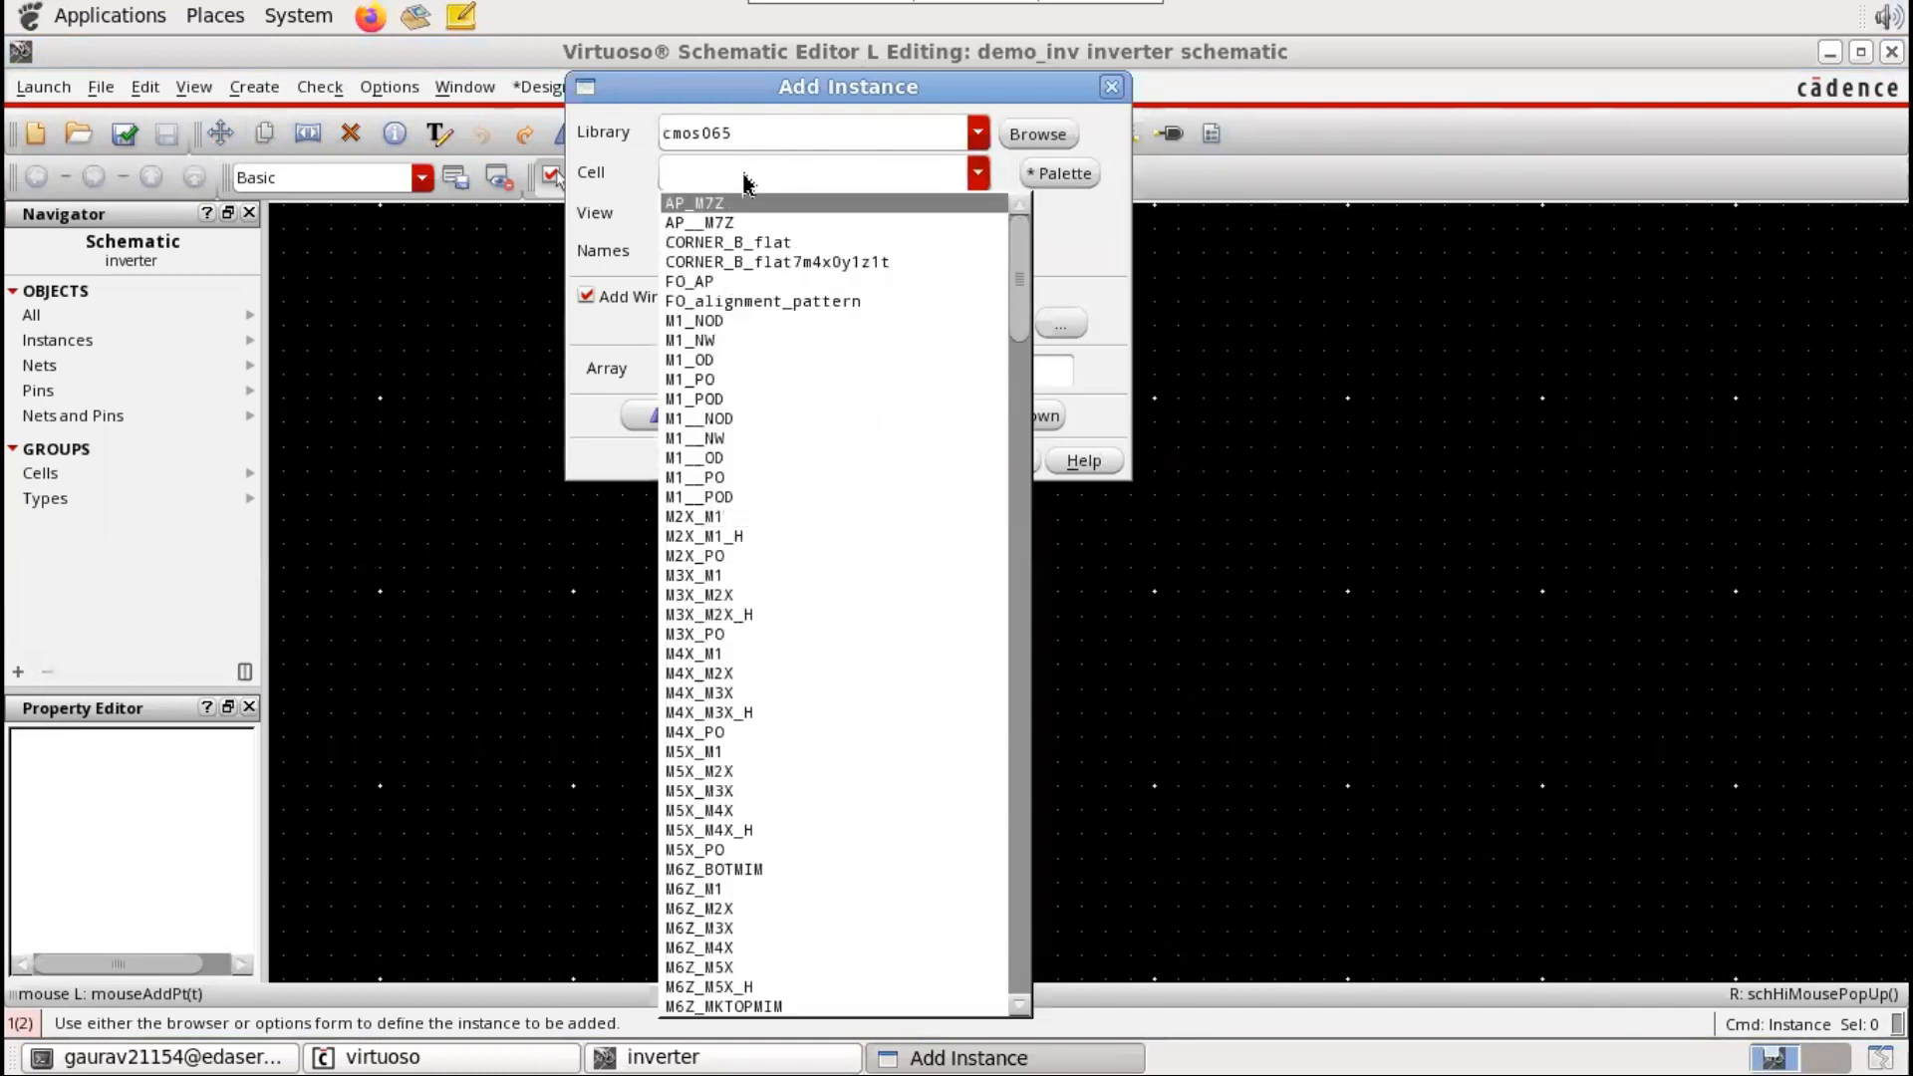
pyautogui.press('p')
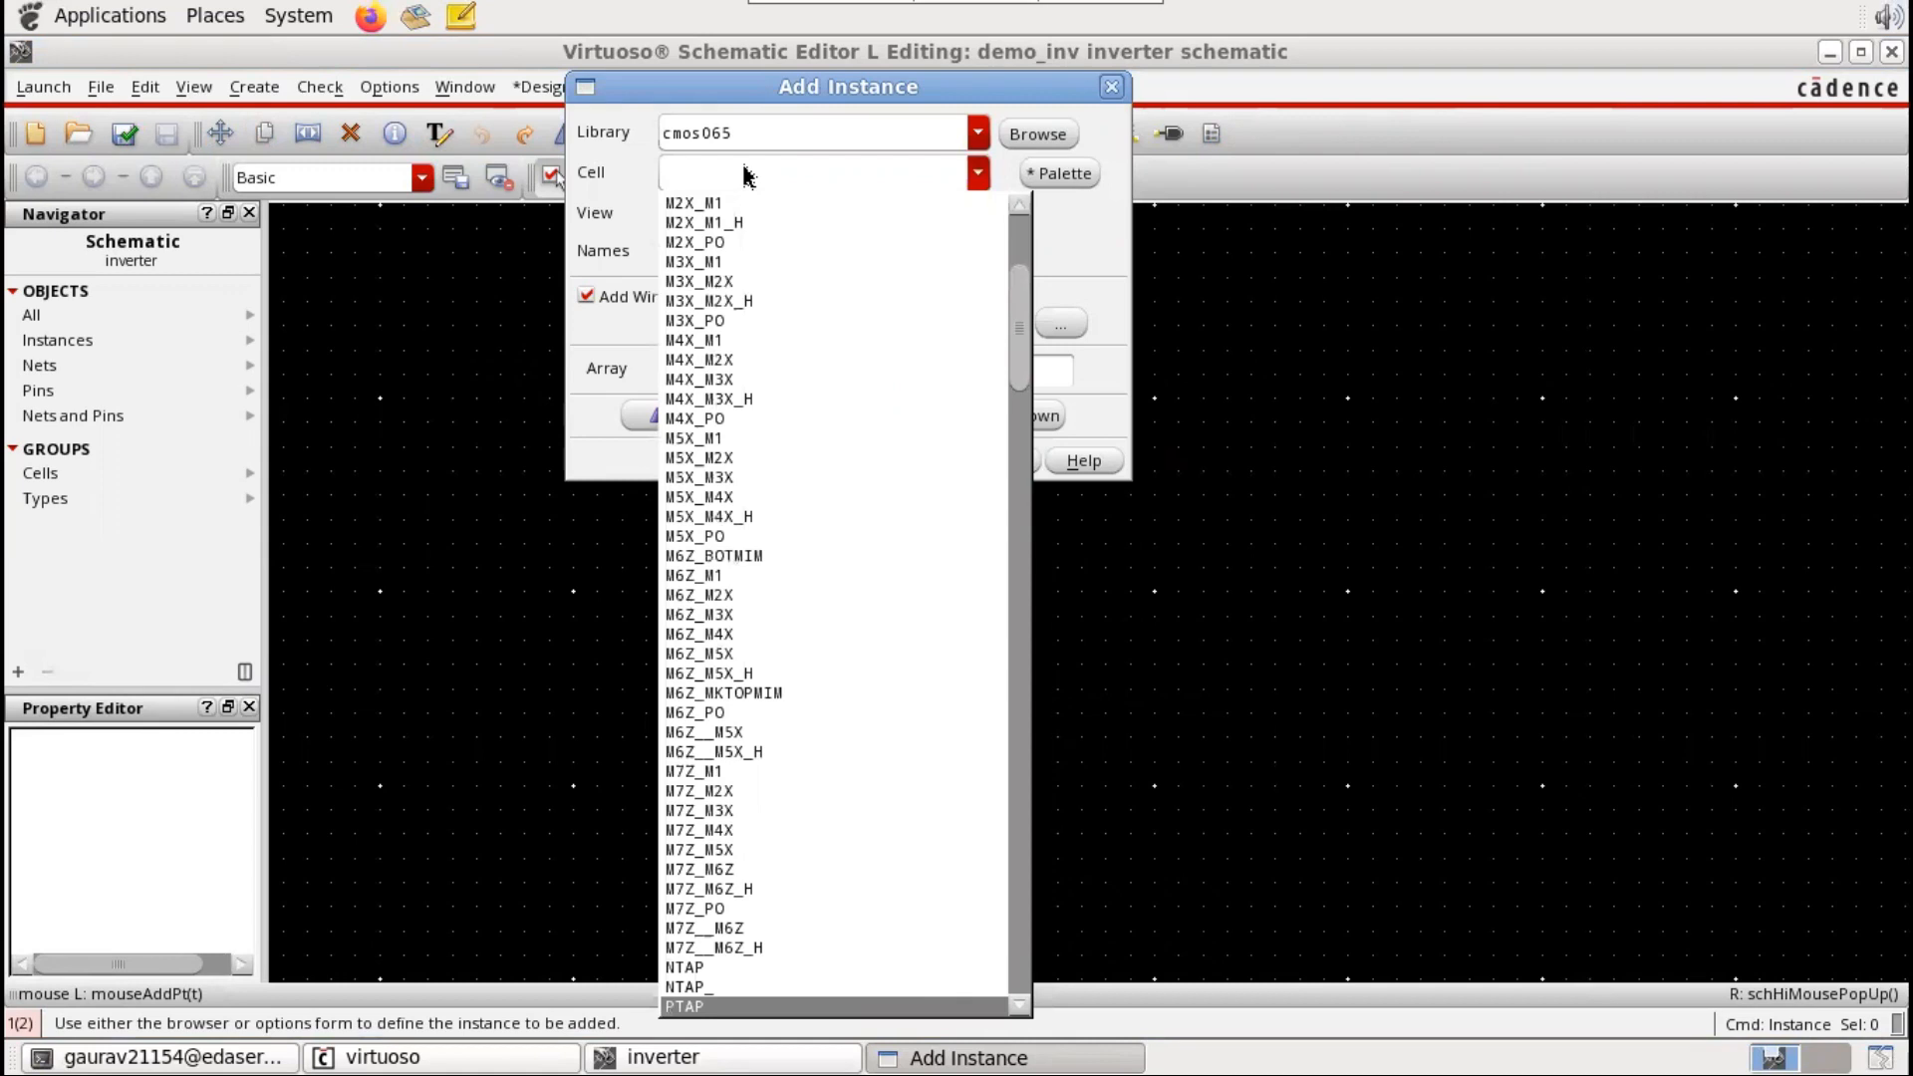
pyautogui.press('n')
pyautogui.press('Down')
pyautogui.press('Down')
pyautogui.press('Down')
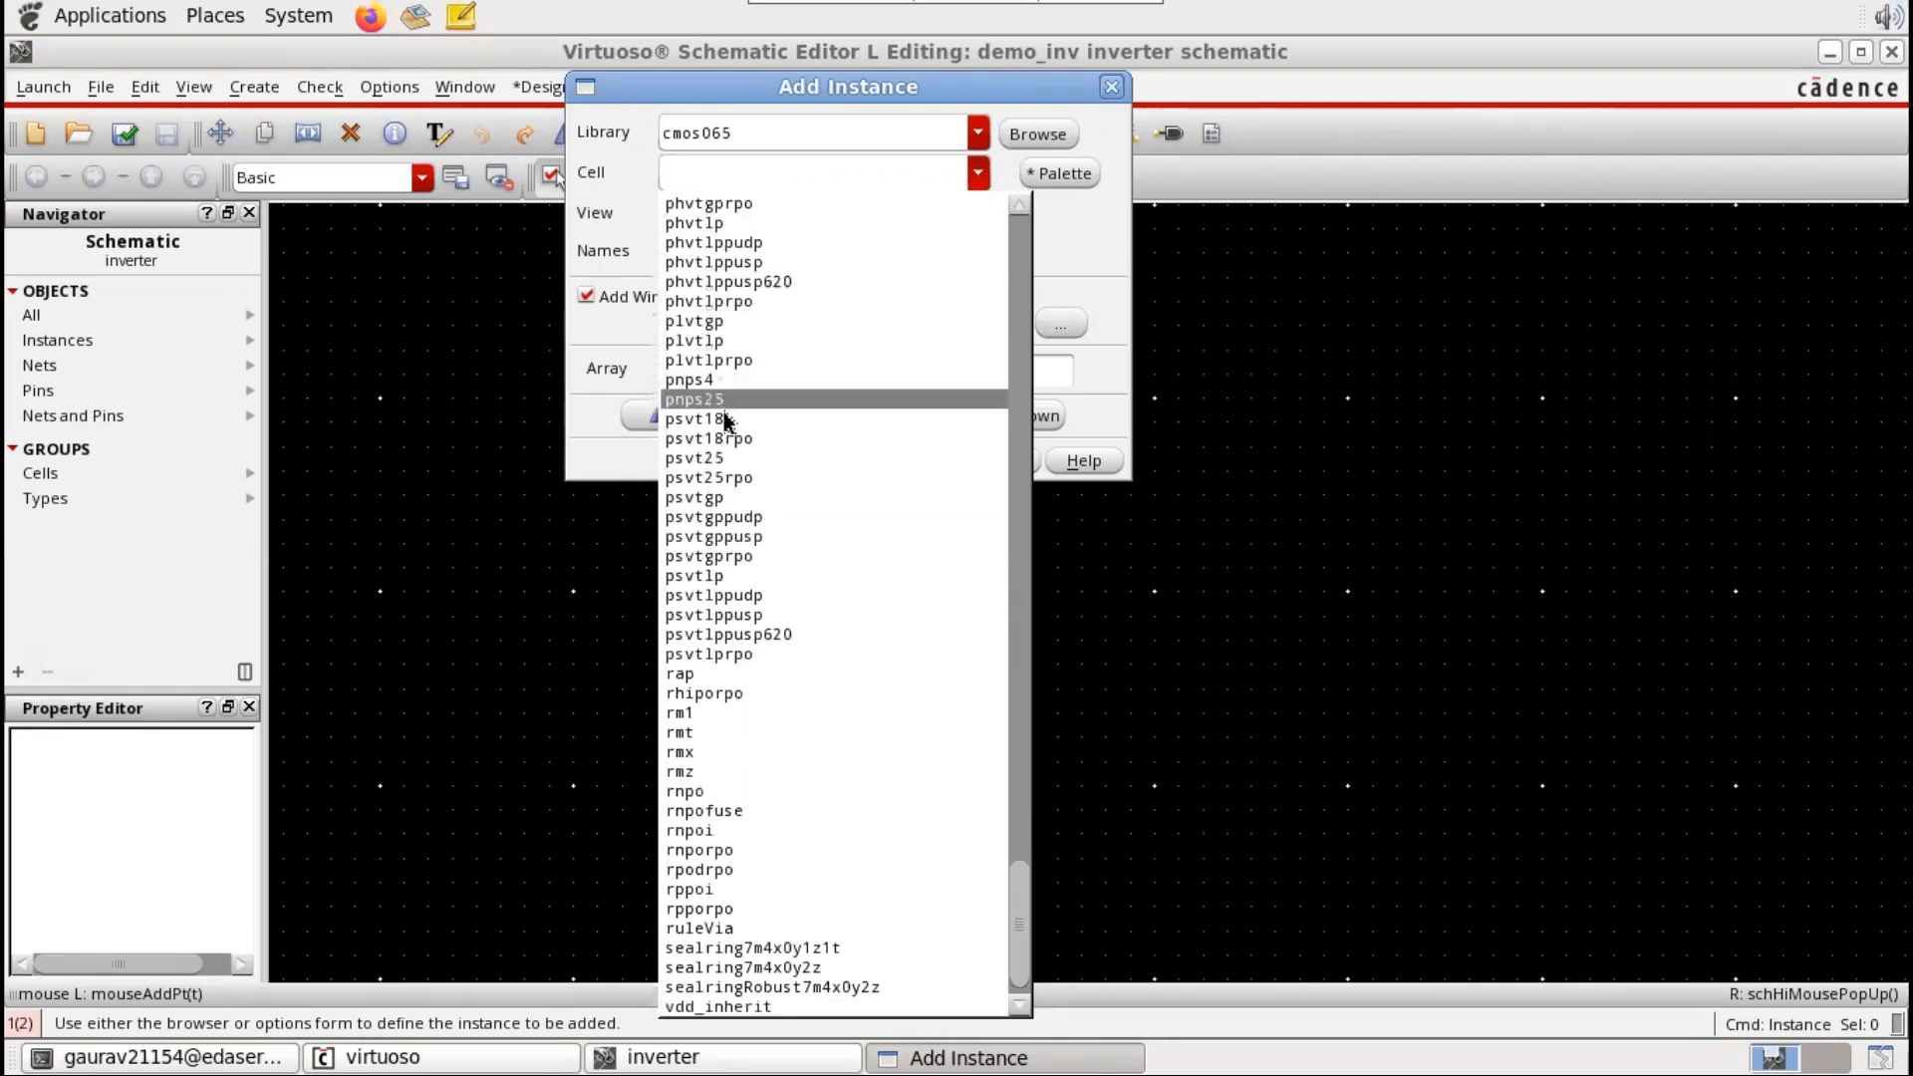
pyautogui.click(698, 576)
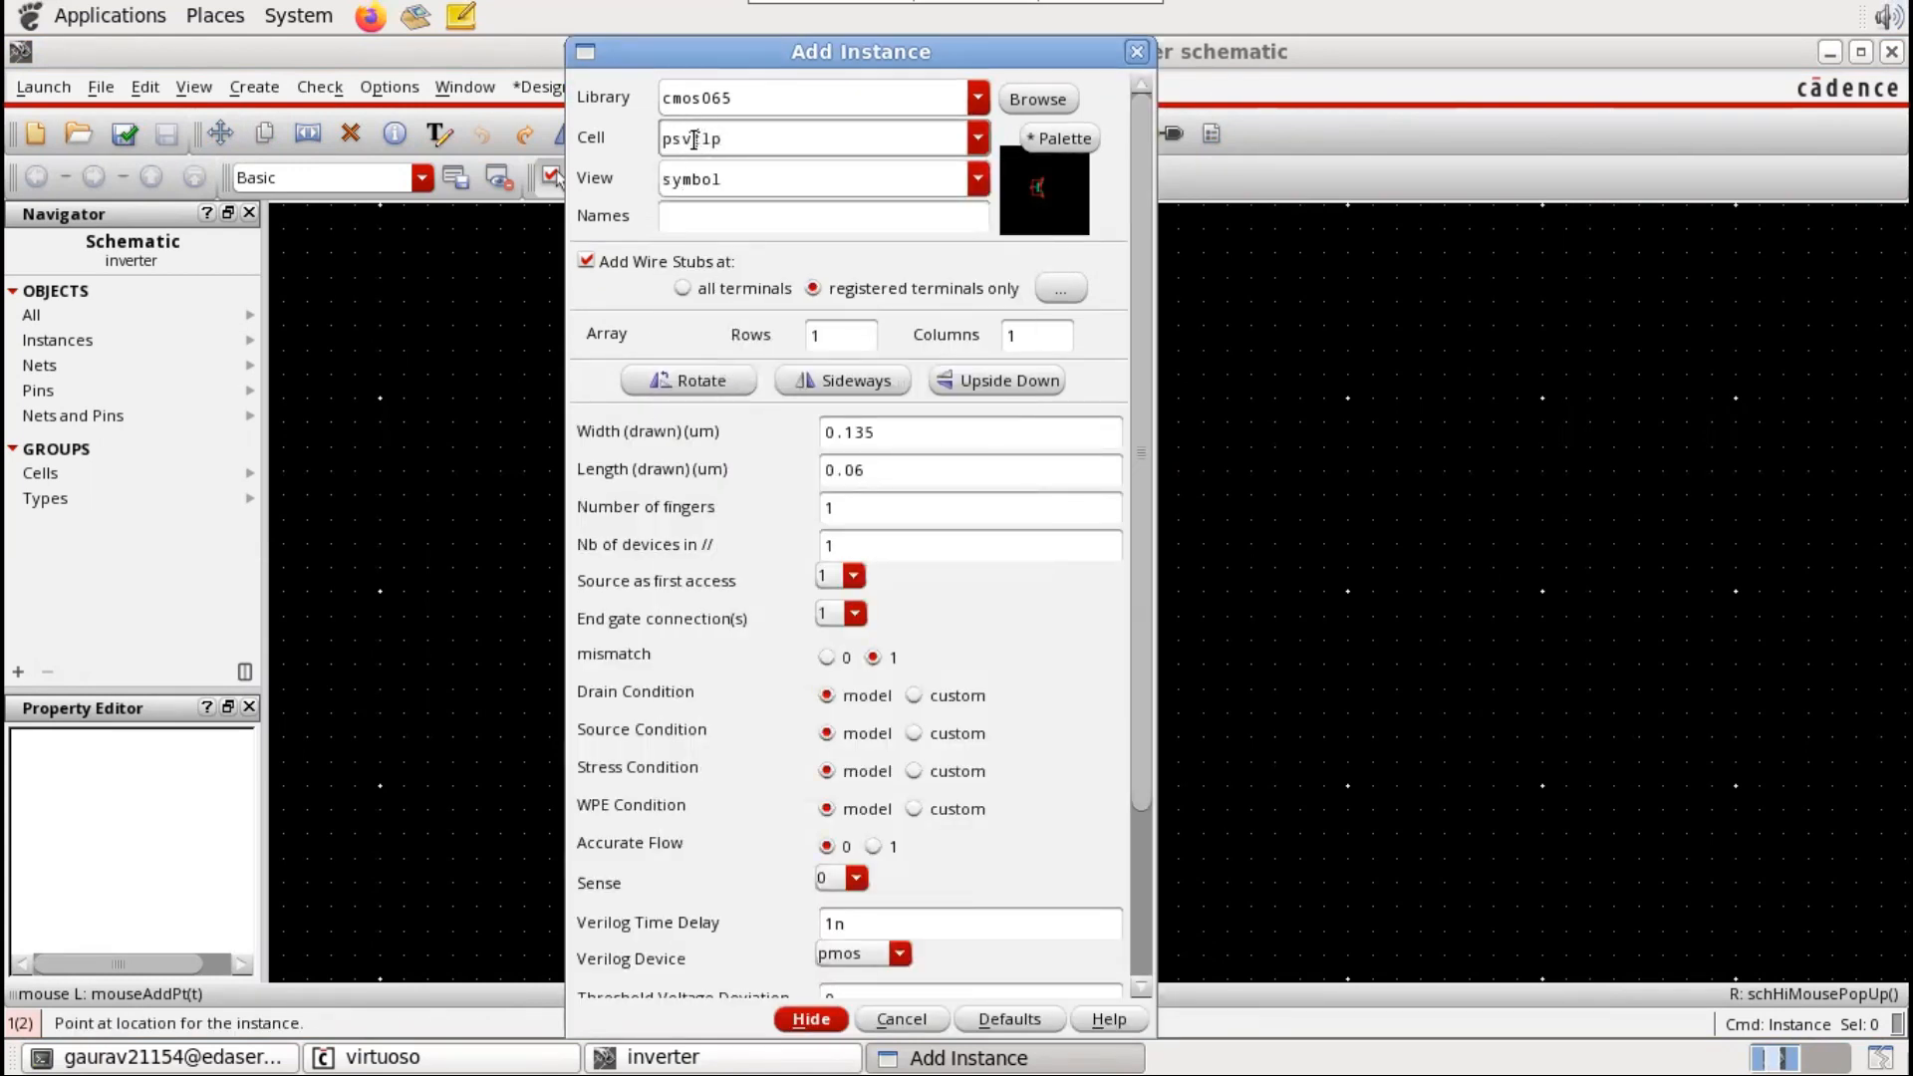
# Step: Look through the other PMOS device variants among the cmos065 cells, keeping psvtlp selected
pyautogui.moveTo(695, 140); pyautogui.dragTo(660, 140)
pyautogui.click(980, 140)
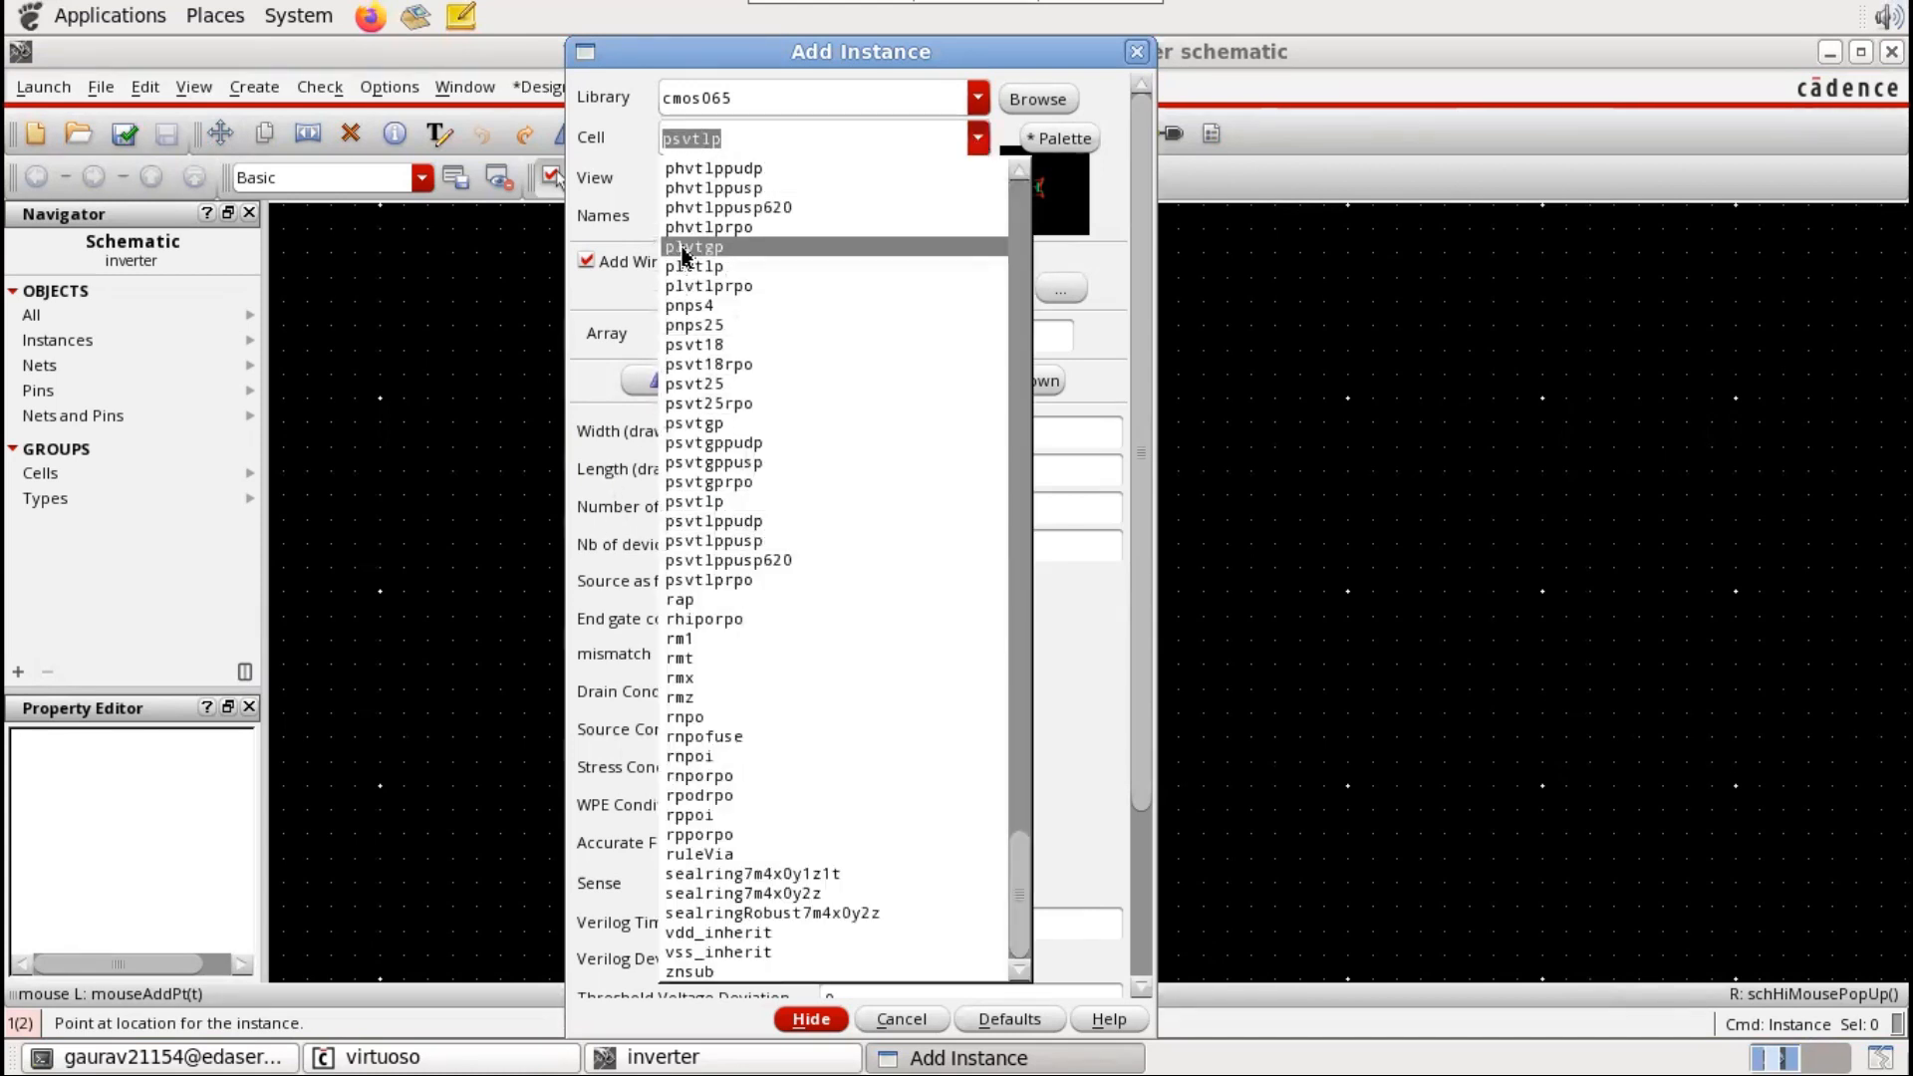
pyautogui.scroll(3, 707, 299)
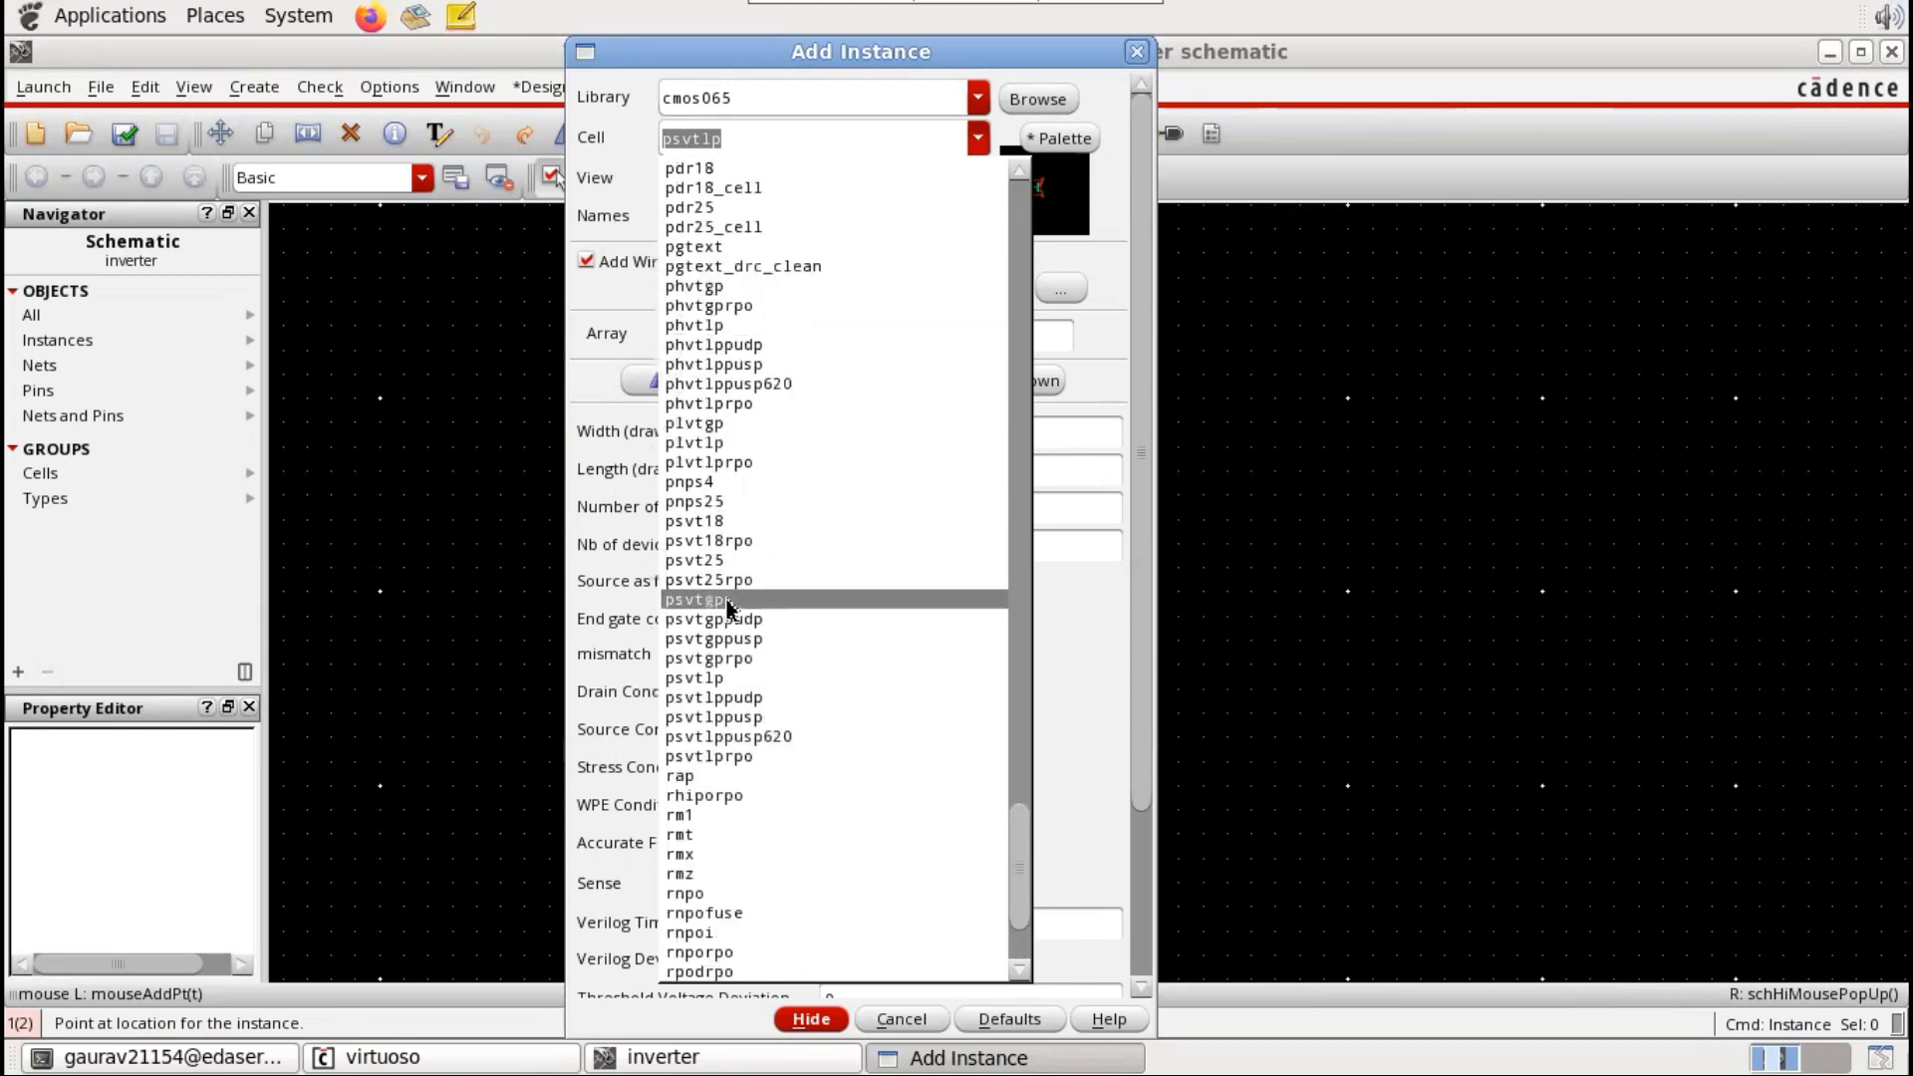
pyautogui.scroll(5, 768, 448)
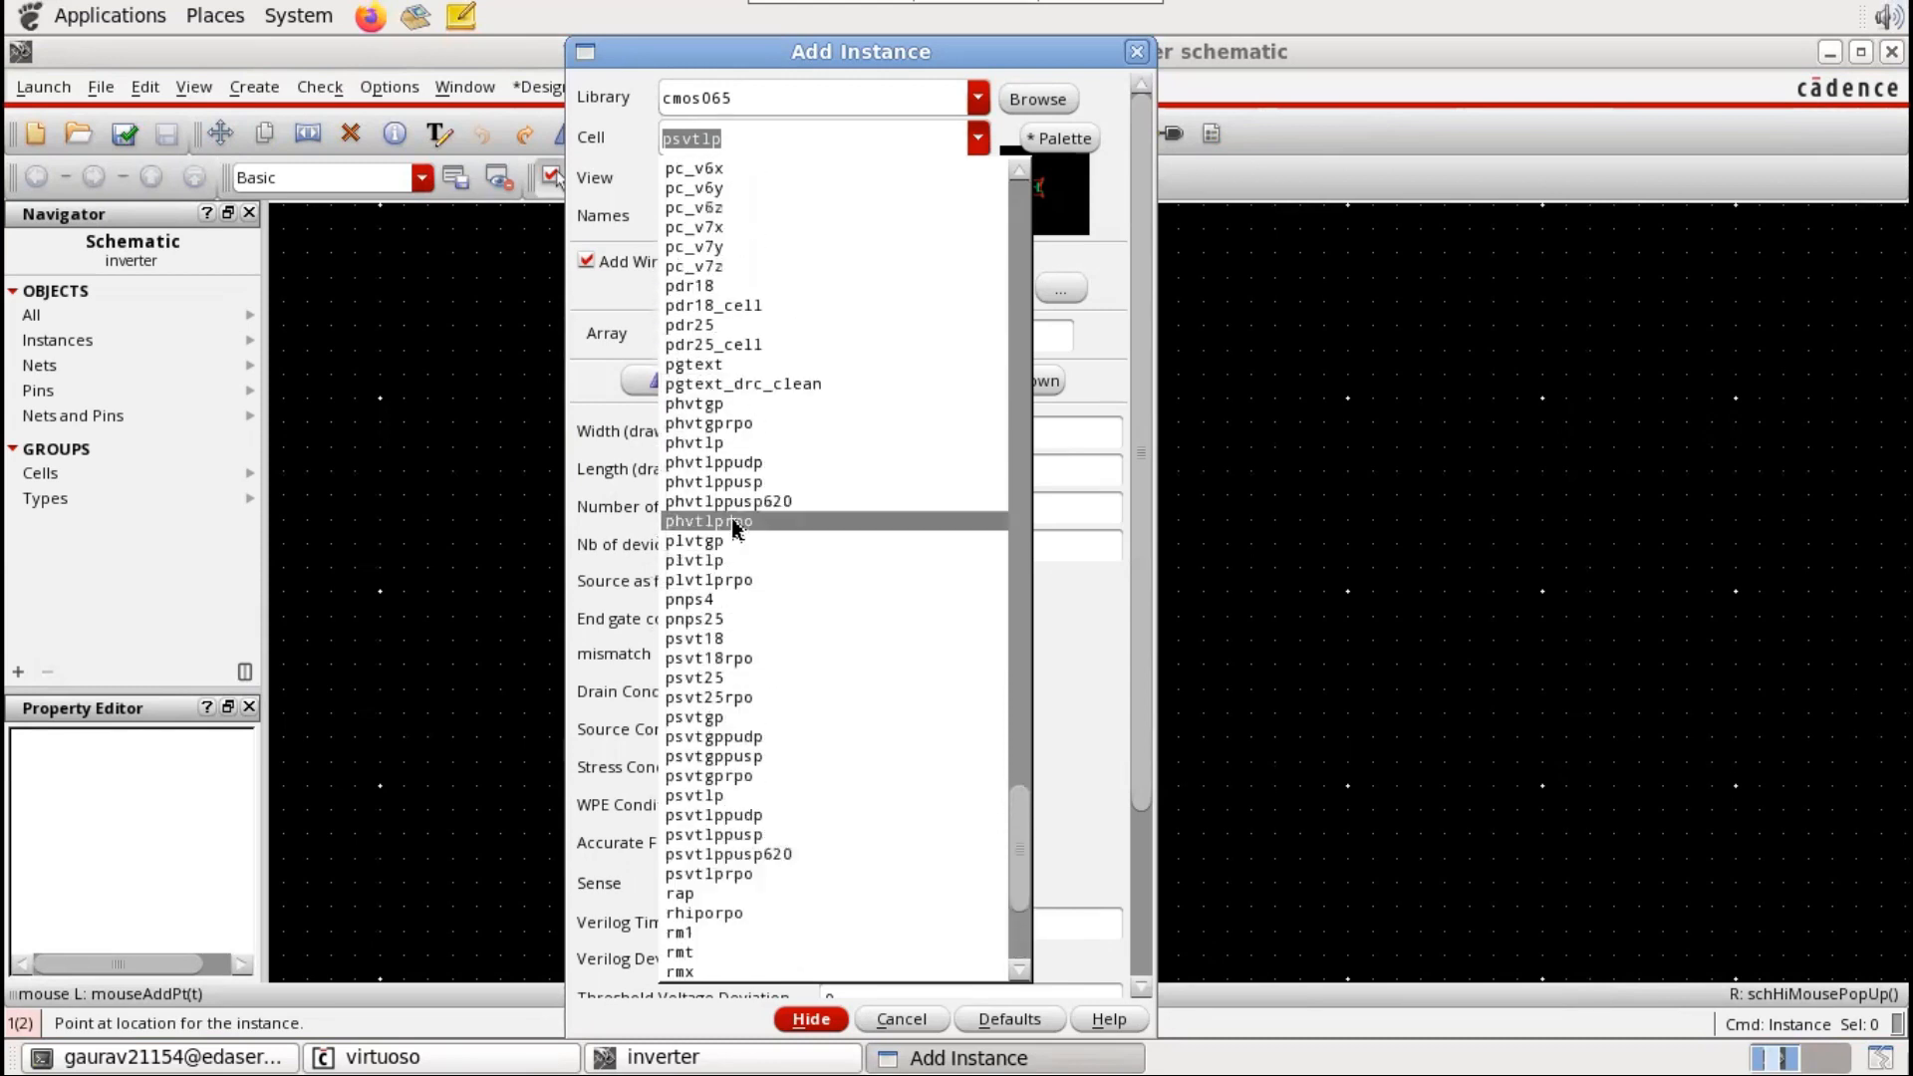
pyautogui.scroll(3, 808, 399)
pyautogui.scroll(-5, 847, 617)
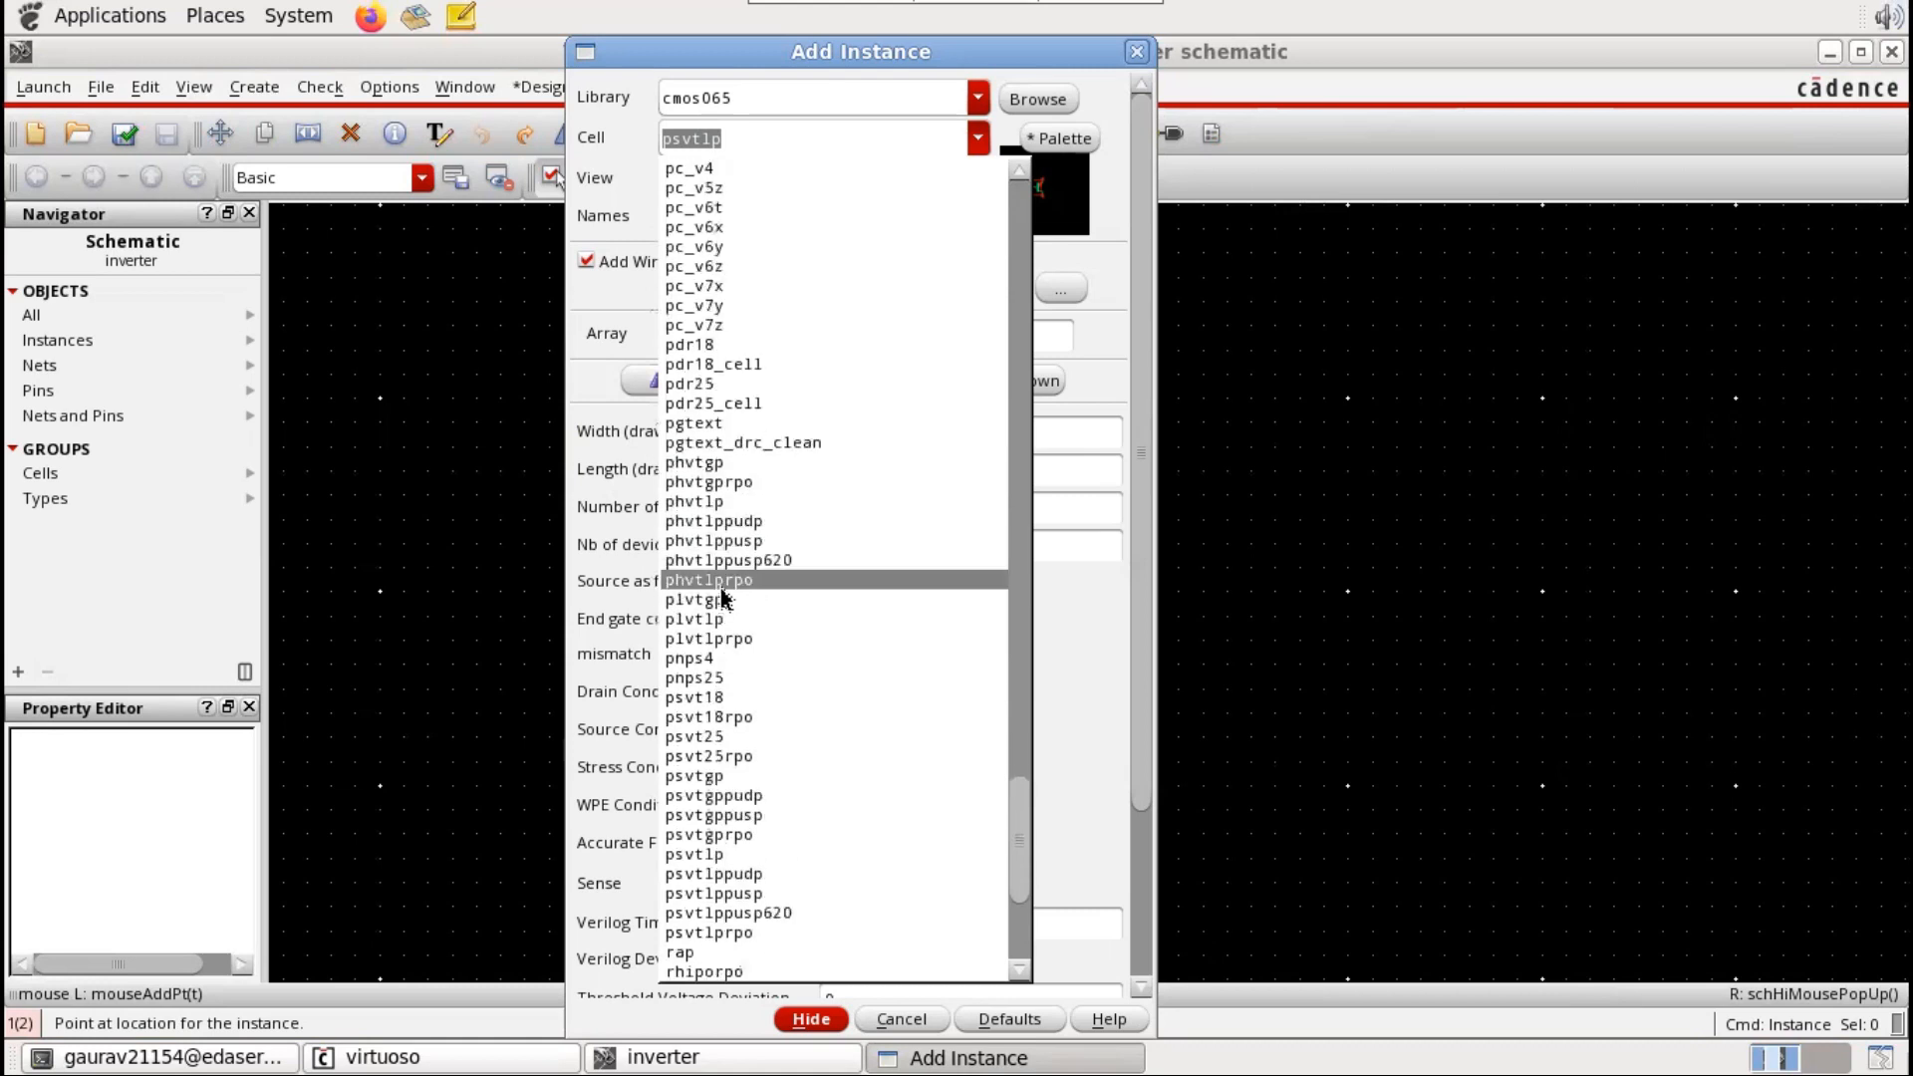
pyautogui.scroll(-2, 737, 583)
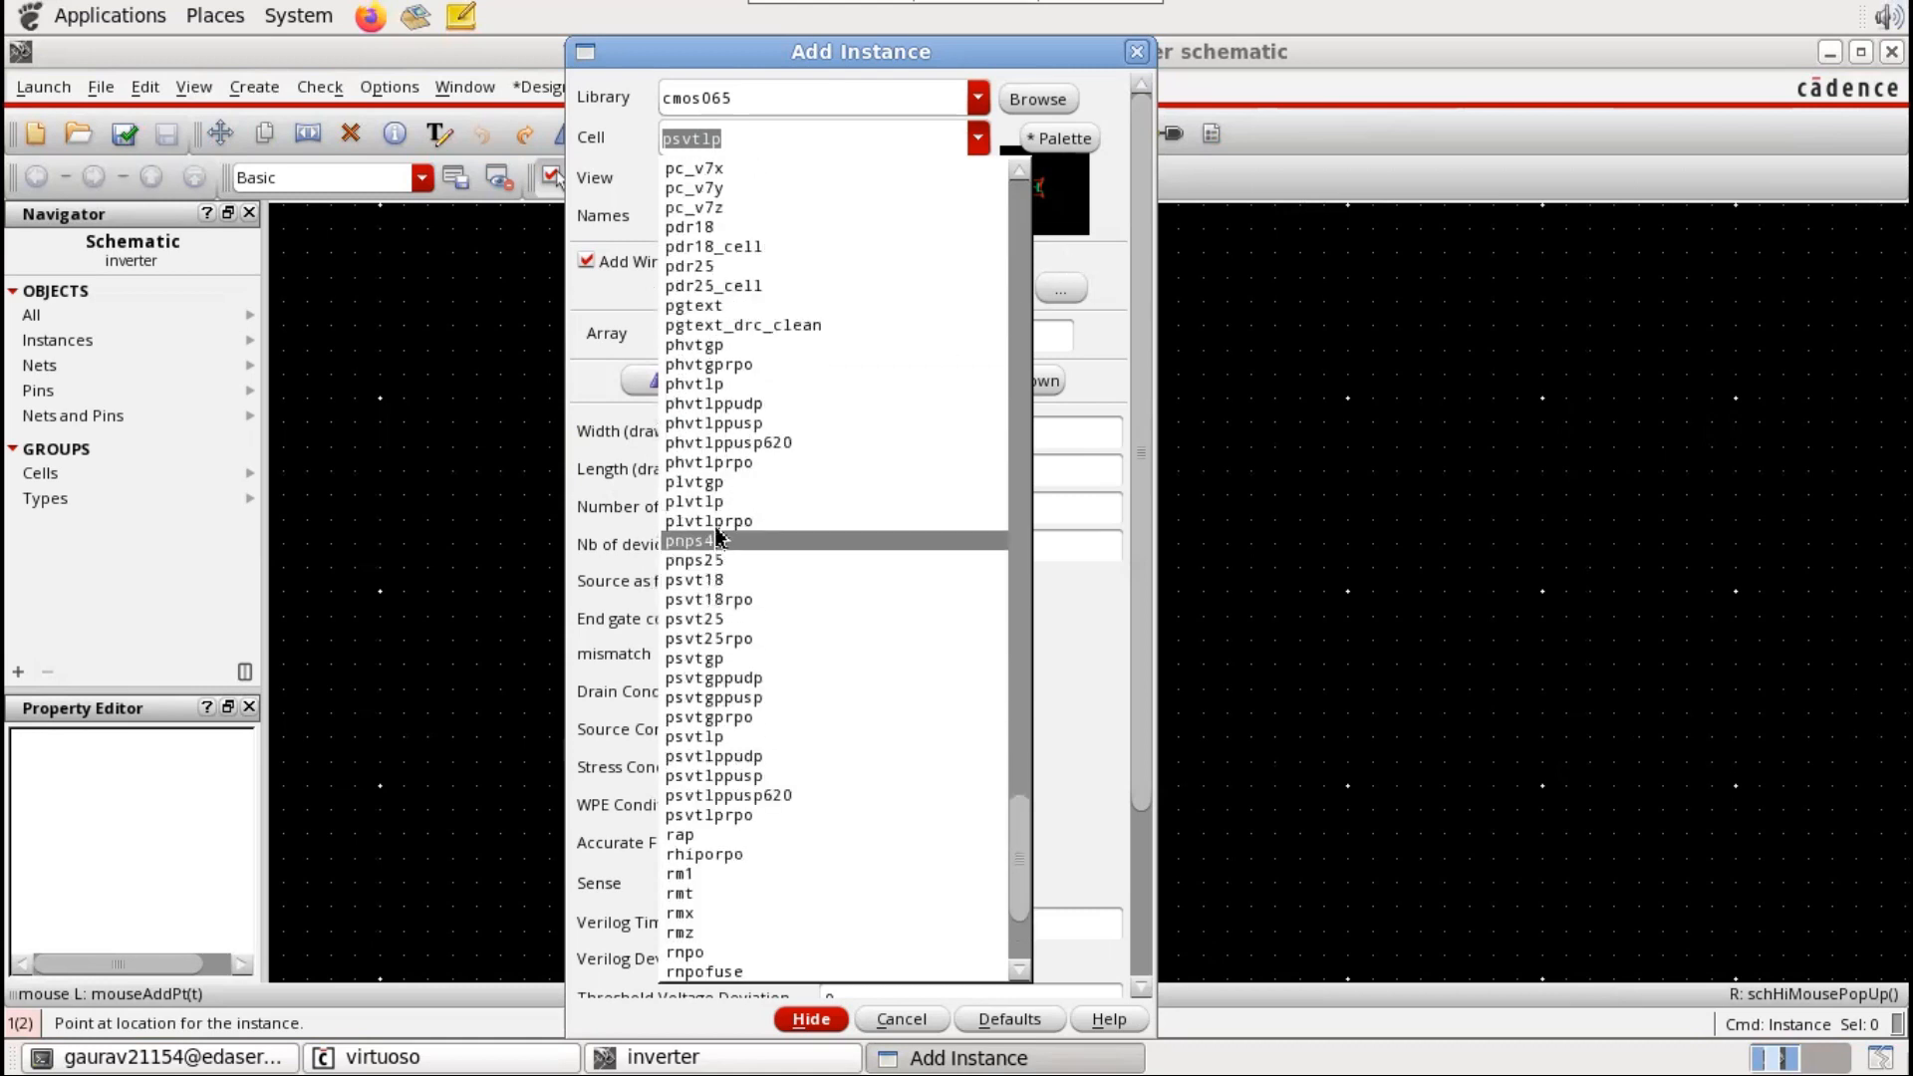
pyautogui.click(730, 134)
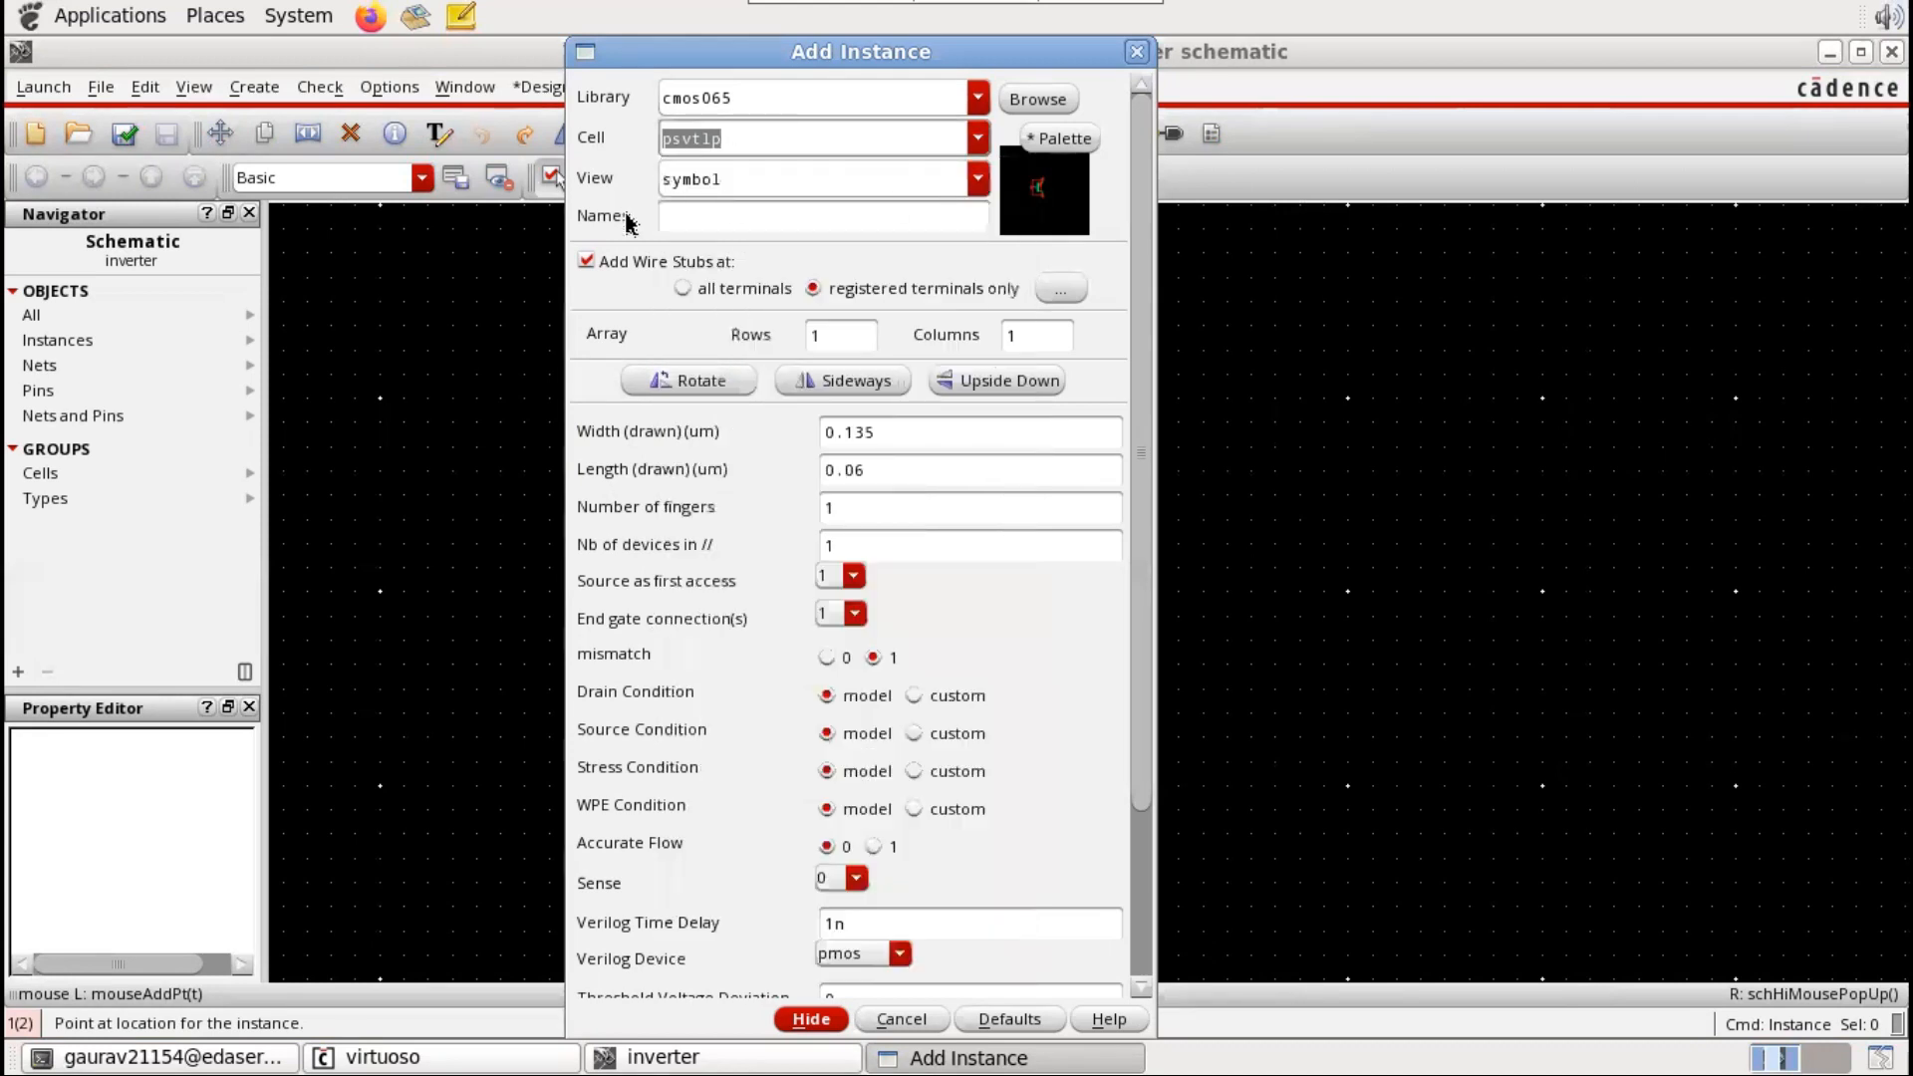
# Step: Examine the drawn width, drawn length and remaining device parameters of the psvtlp instance
pyautogui.moveTo(907, 430); pyautogui.dragTo(750, 430)
pyautogui.click(916, 458)
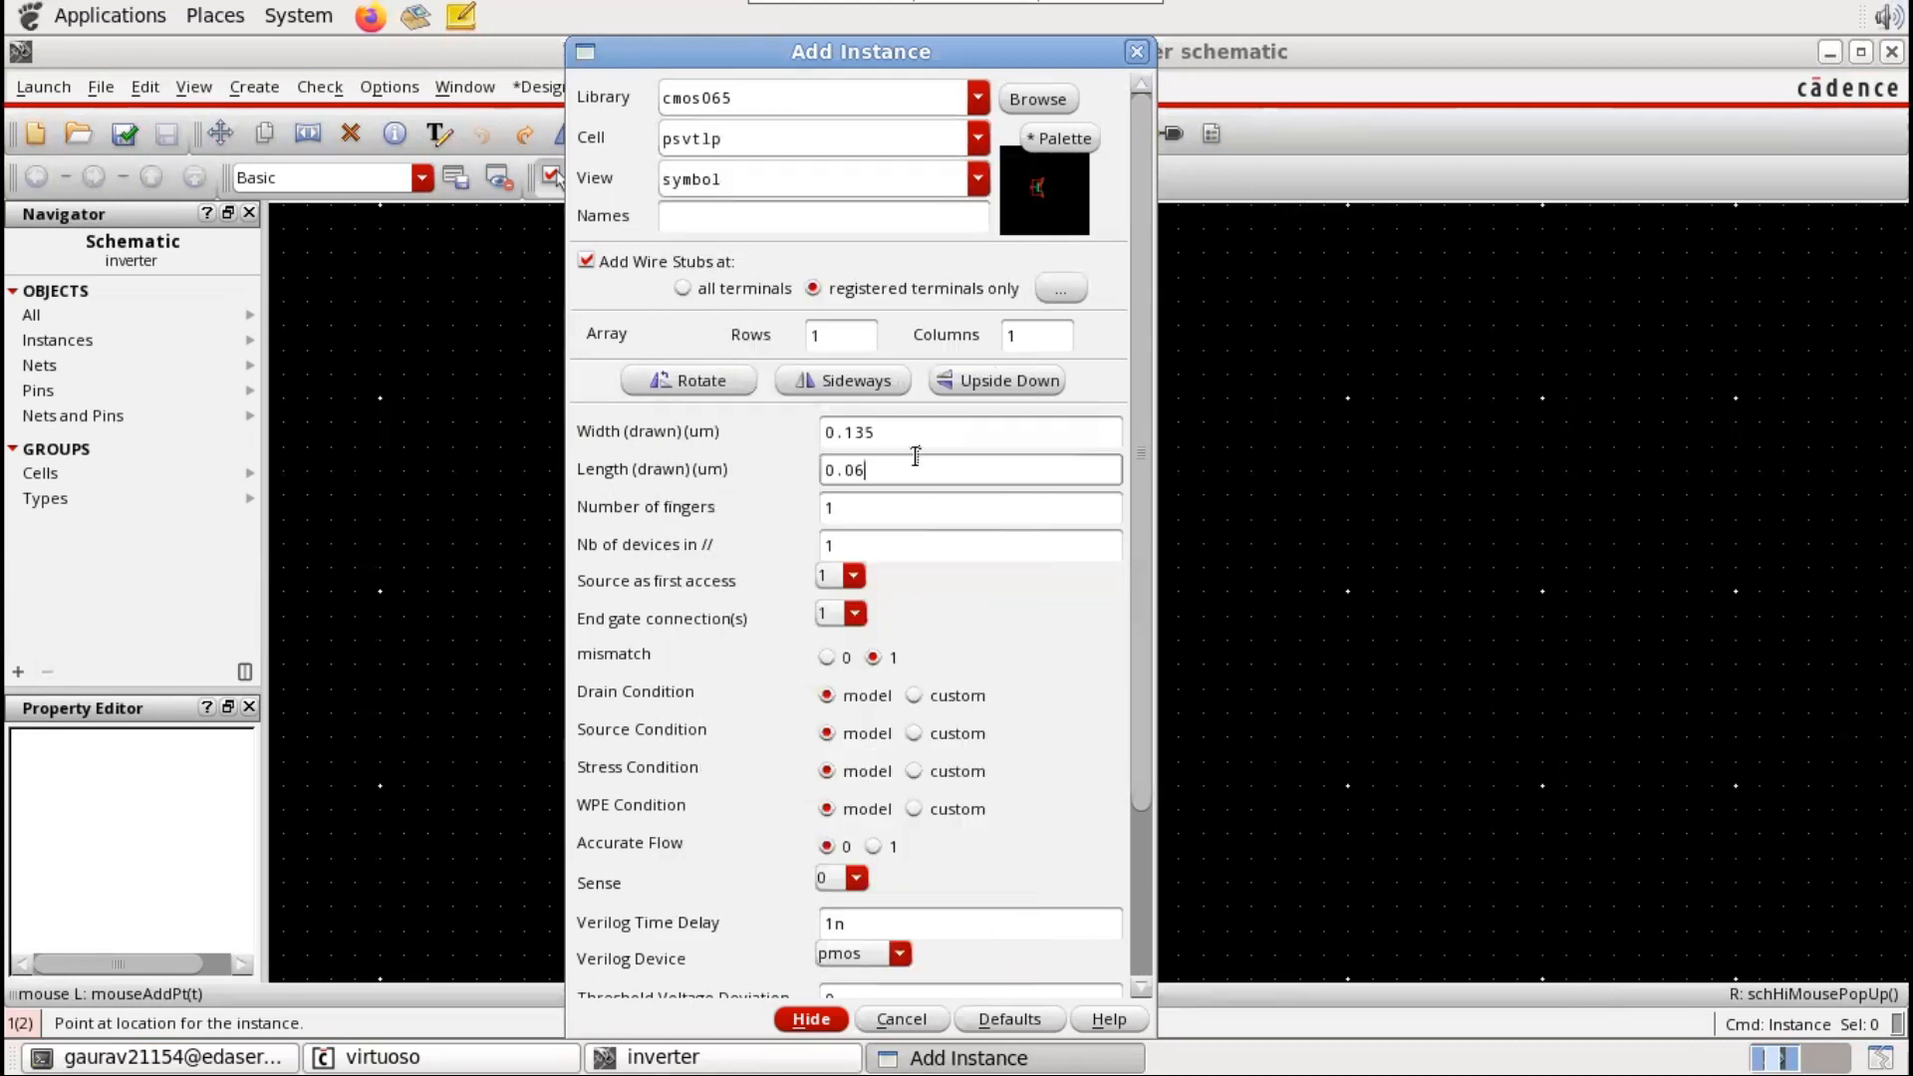
pyautogui.moveTo(896, 469); pyautogui.dragTo(781, 470)
pyautogui.scroll(-3, 894, 465)
pyautogui.scroll(3, 877, 462)
pyautogui.click(885, 473)
pyautogui.doubleClick(894, 432)
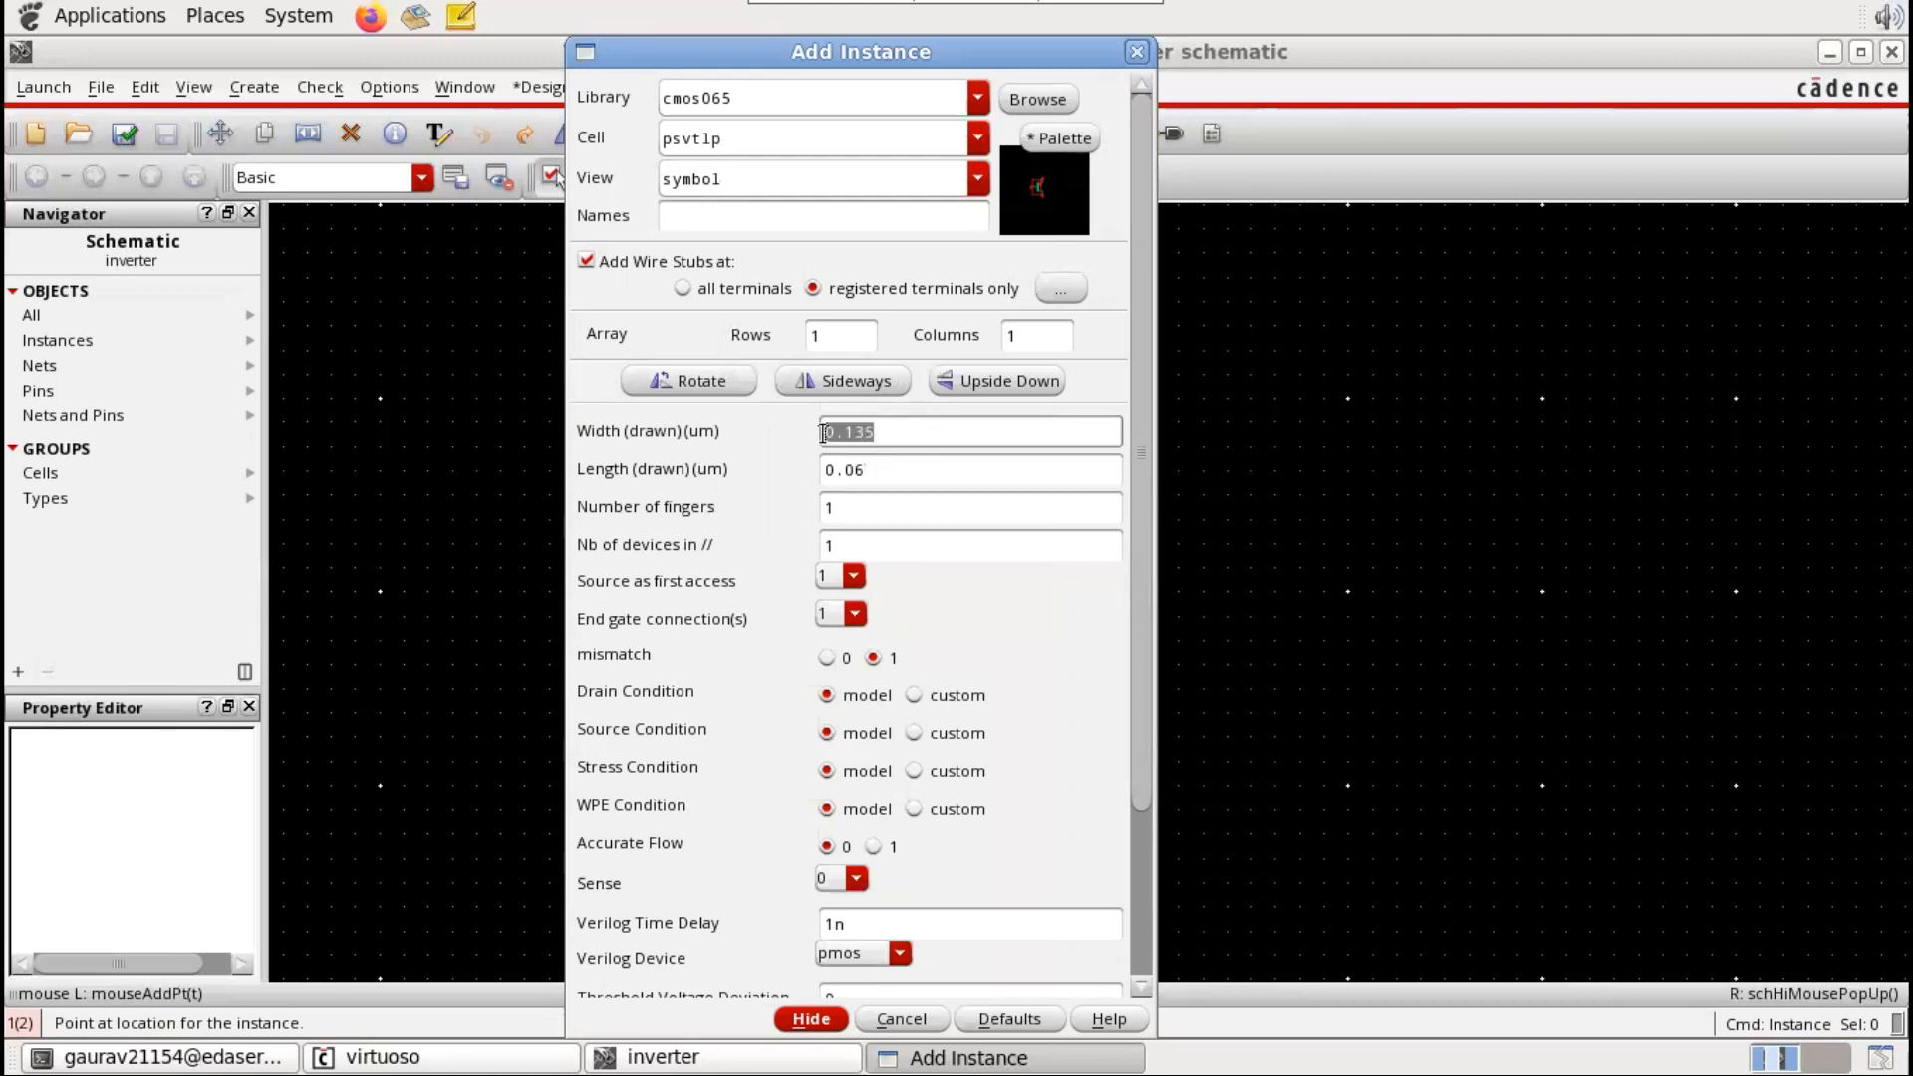
# Step: Place one psvtlp transistor in the upper middle of the schematic and end instance placement
pyautogui.click(807, 1033)
pyautogui.click(947, 396)
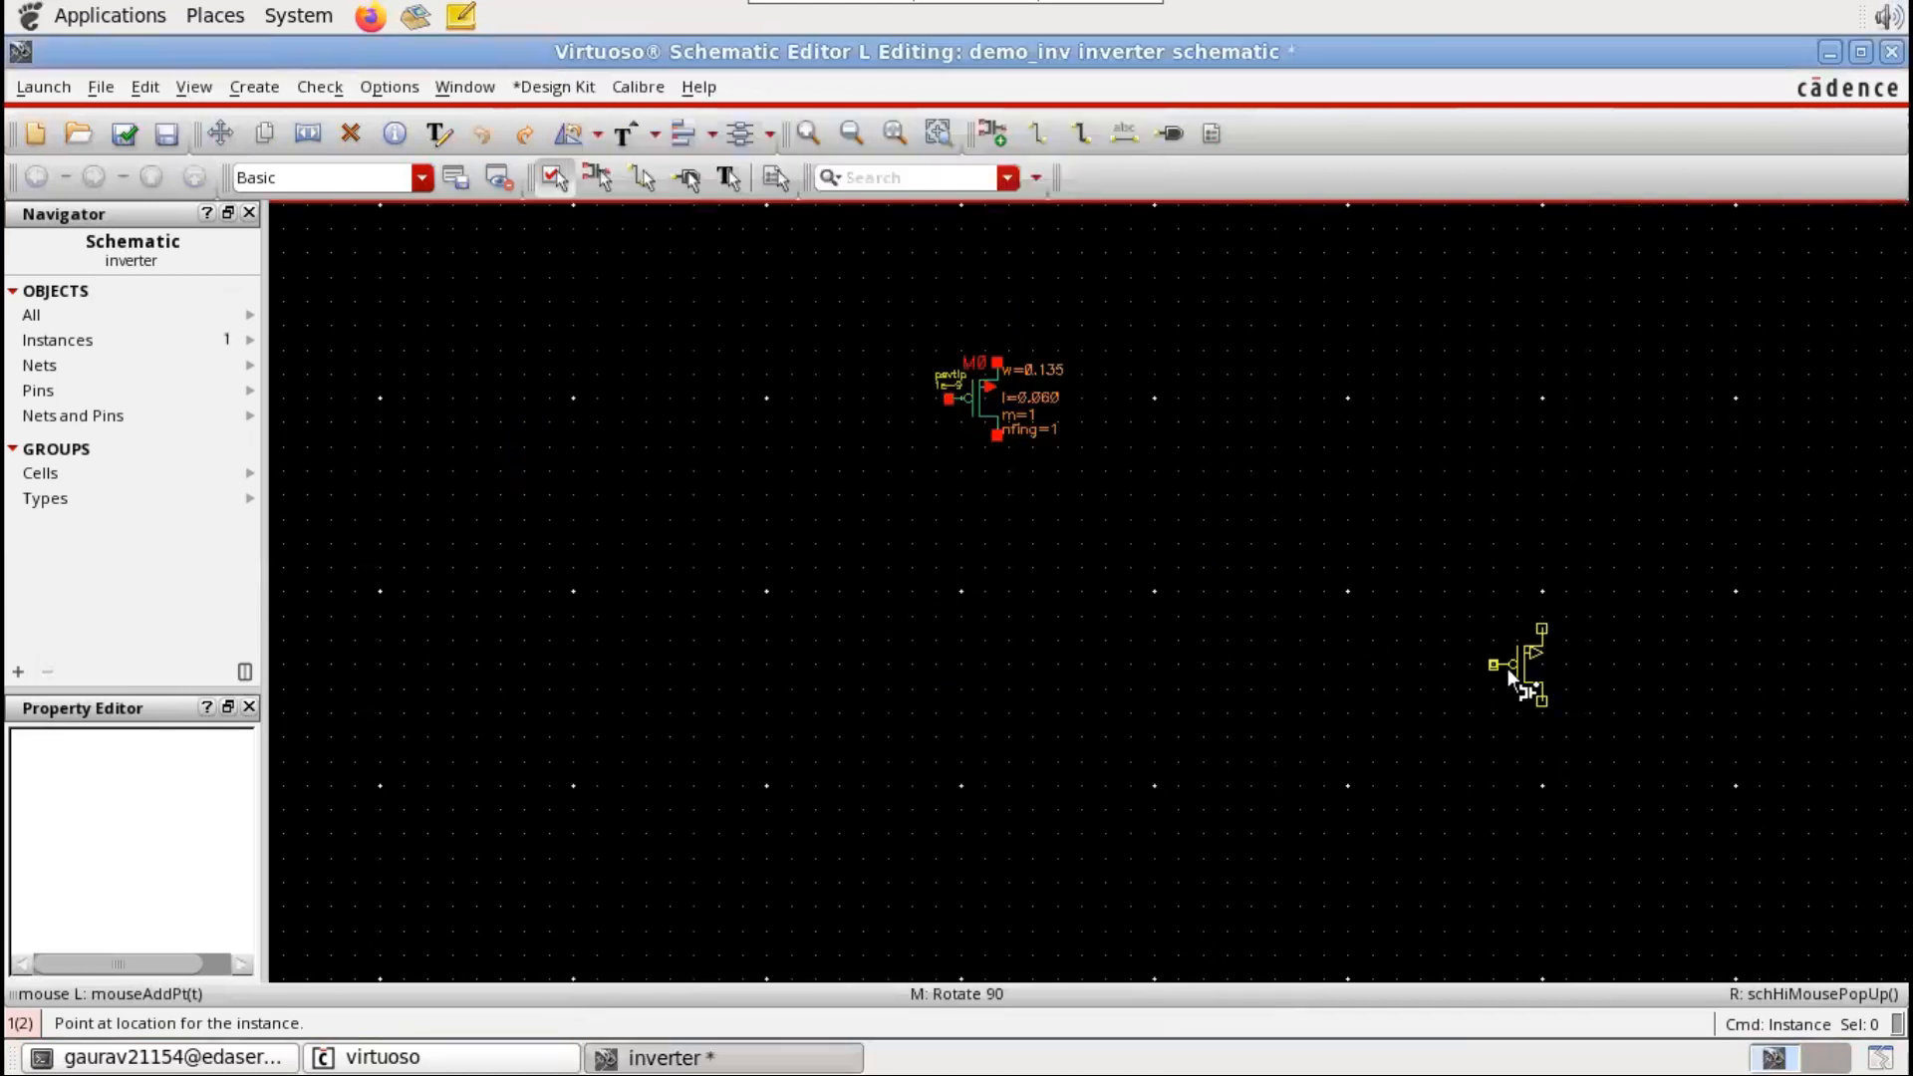
pyautogui.press('Escape')
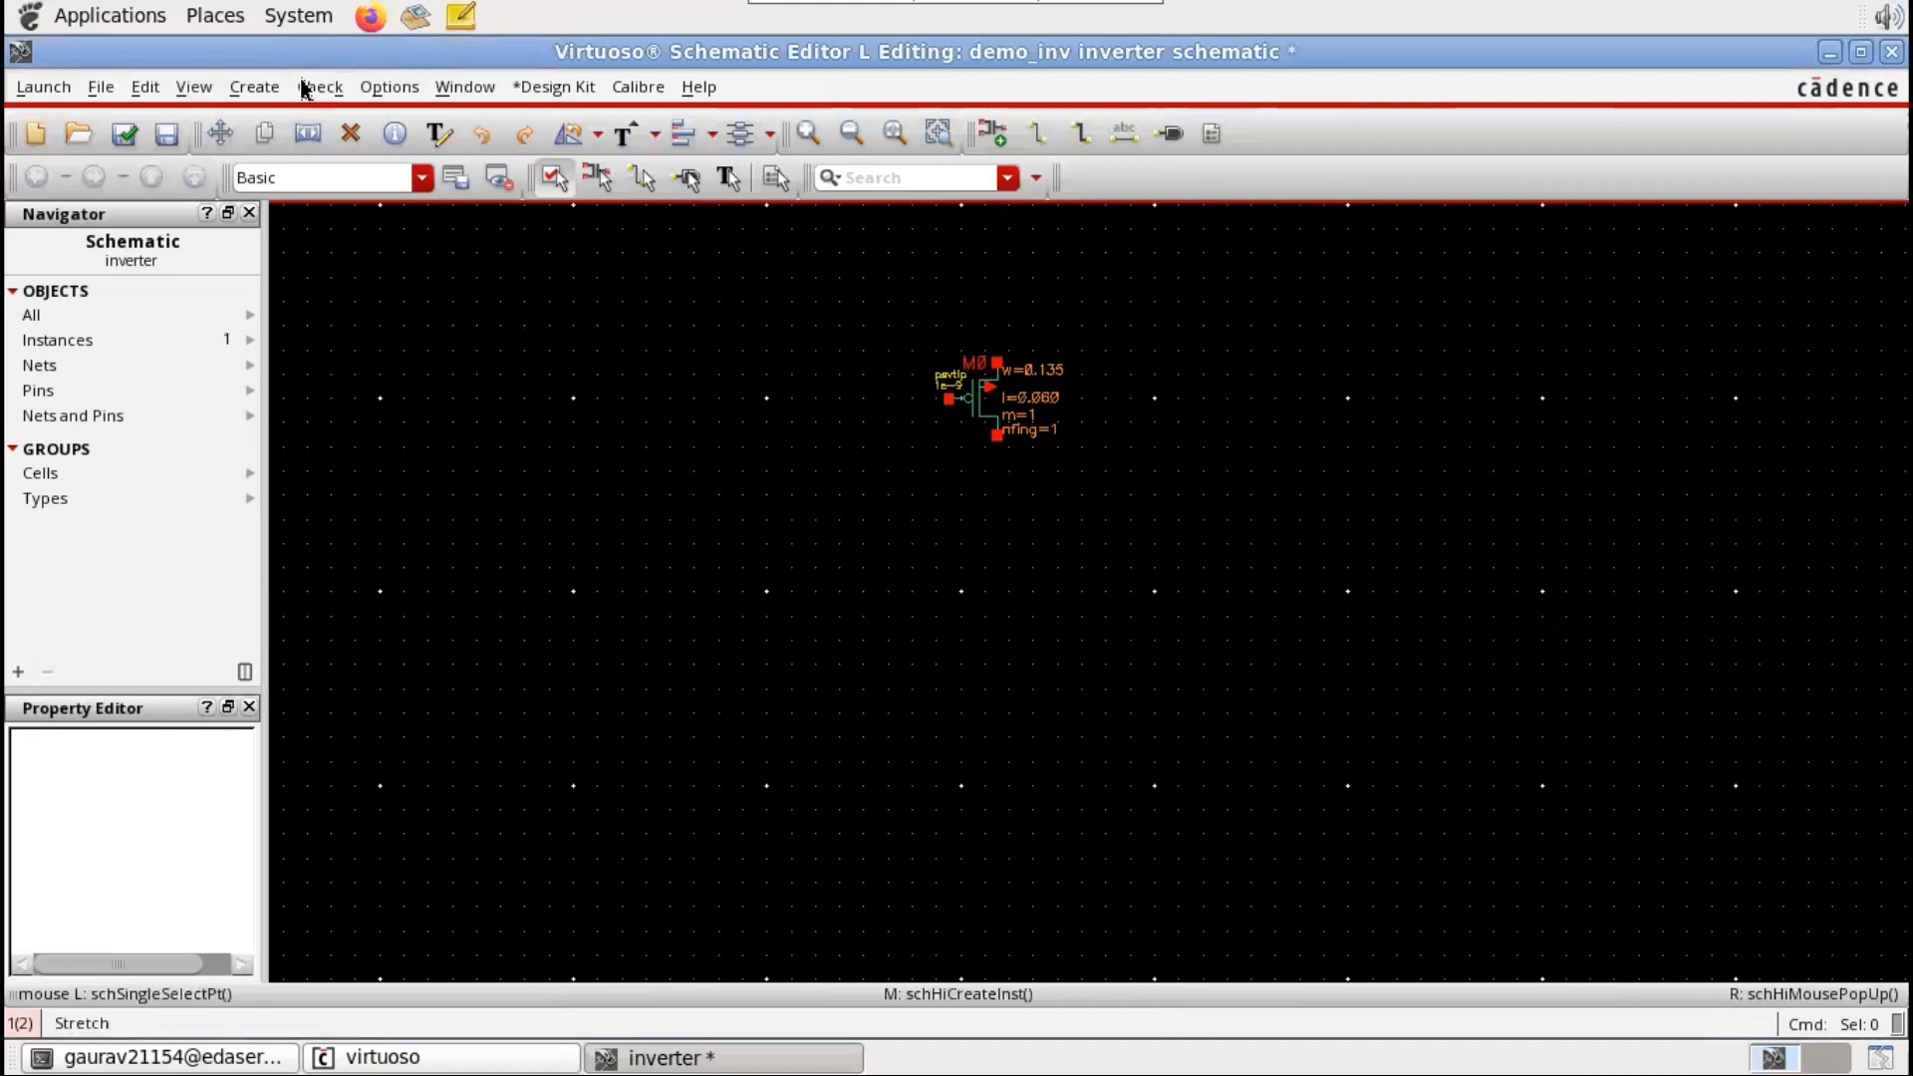
# Step: Add one nsvtlp transistor from the cmos065 library directly below the psvtlp transistor, then end instance placement
pyautogui.click(254, 87)
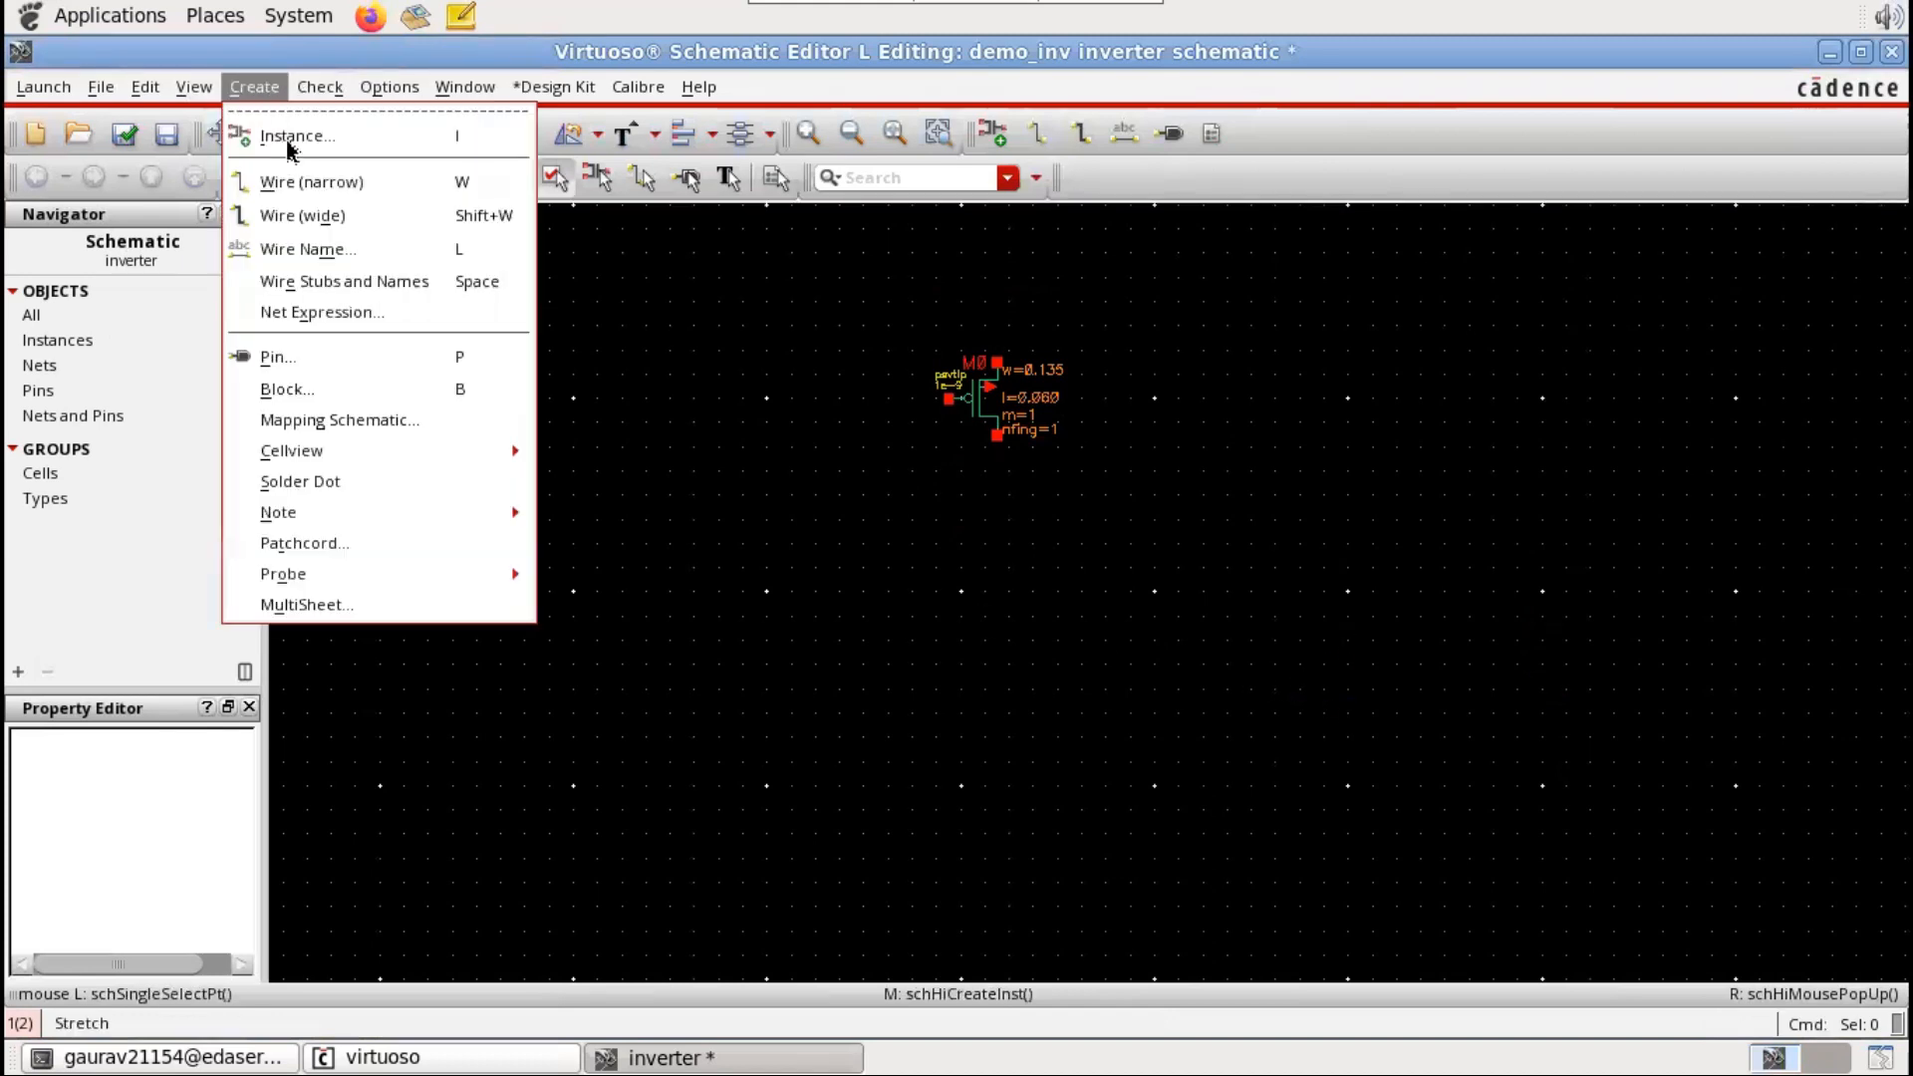
pyautogui.click(288, 142)
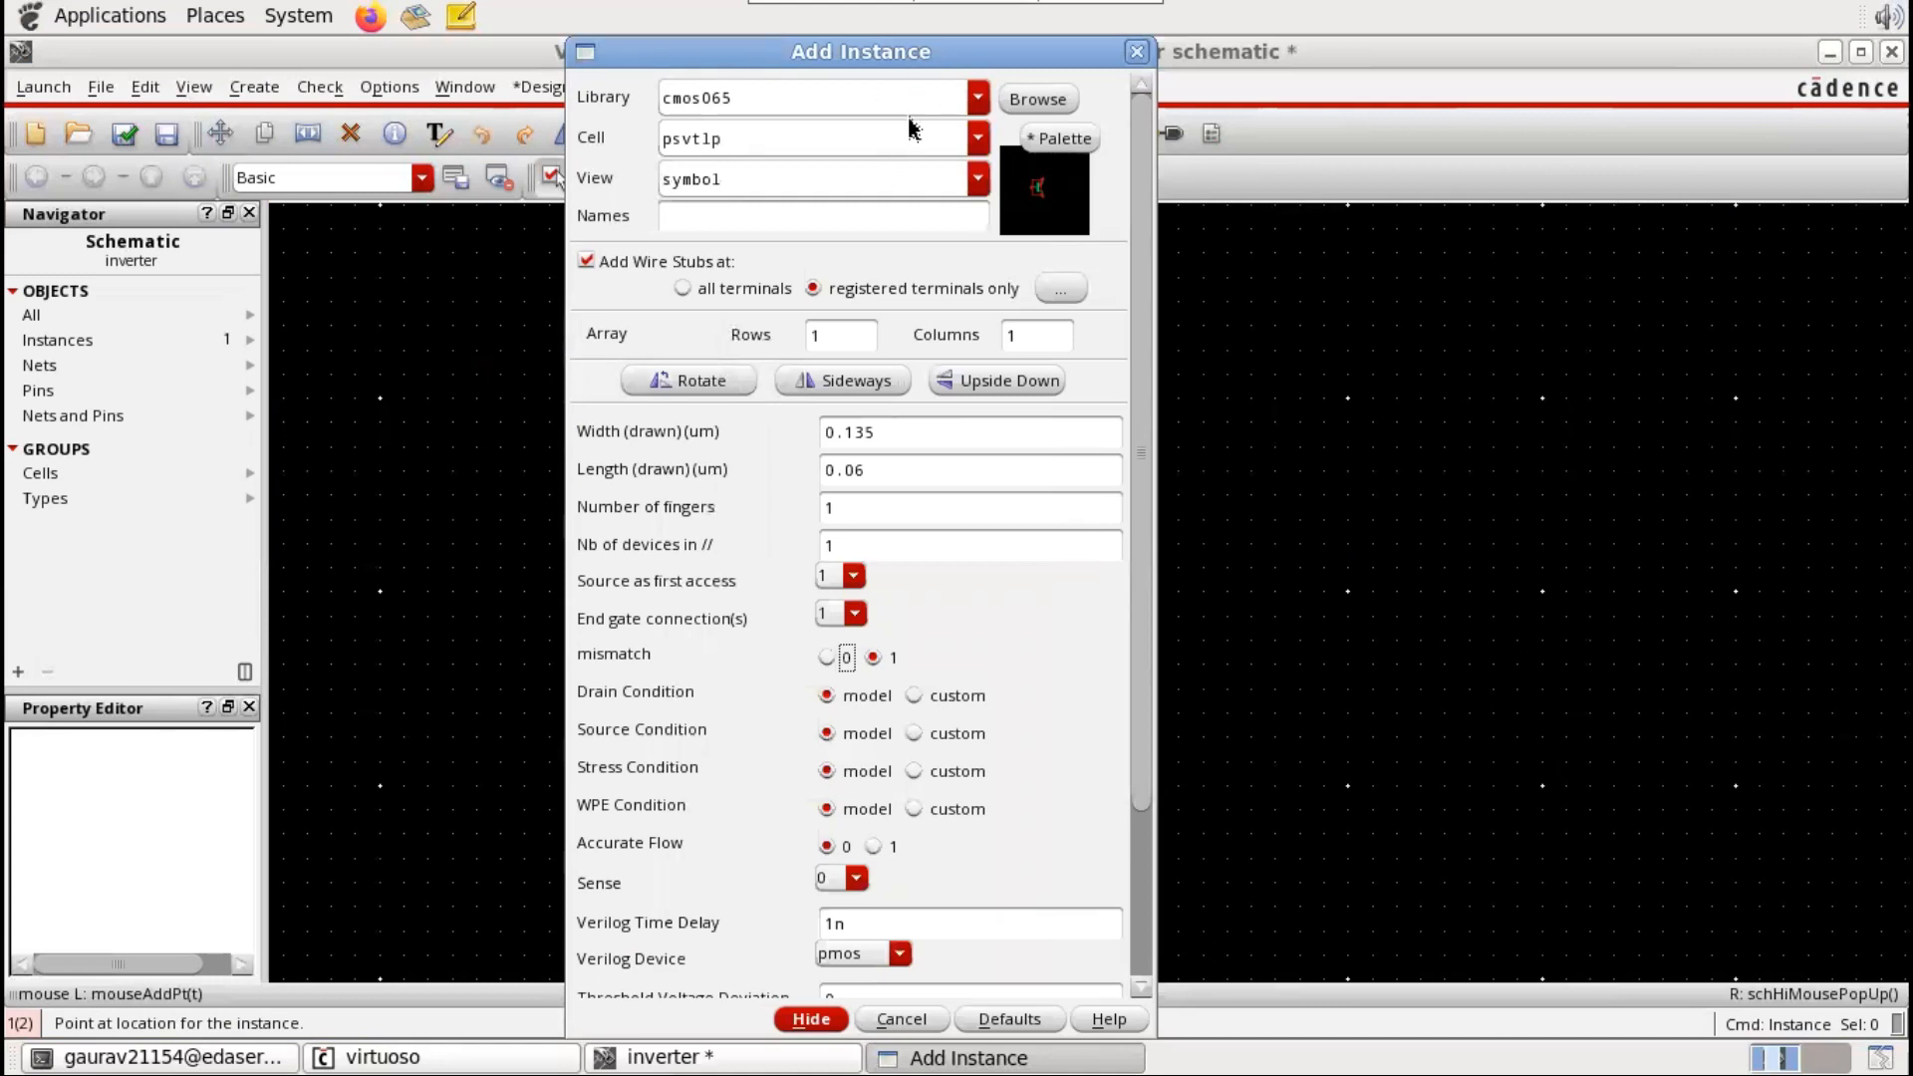
pyautogui.click(675, 139)
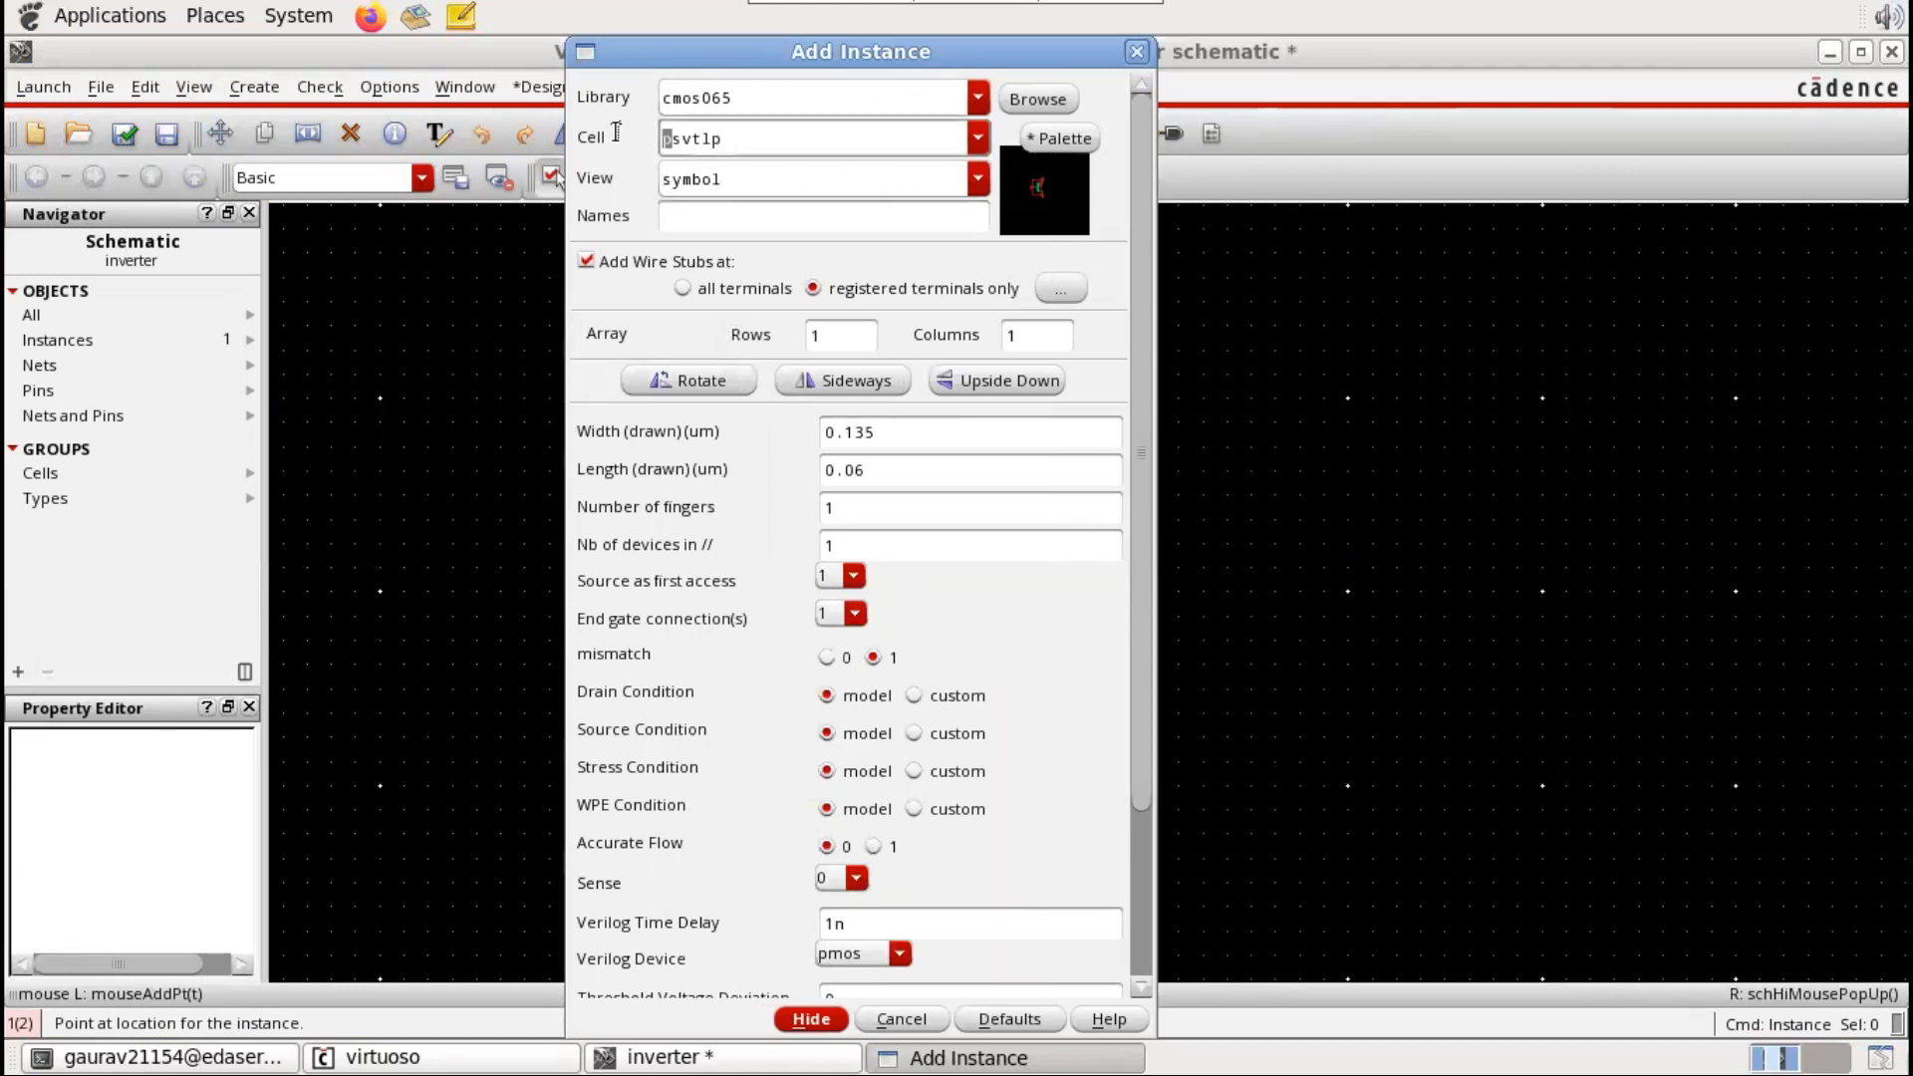
pyautogui.write('n')
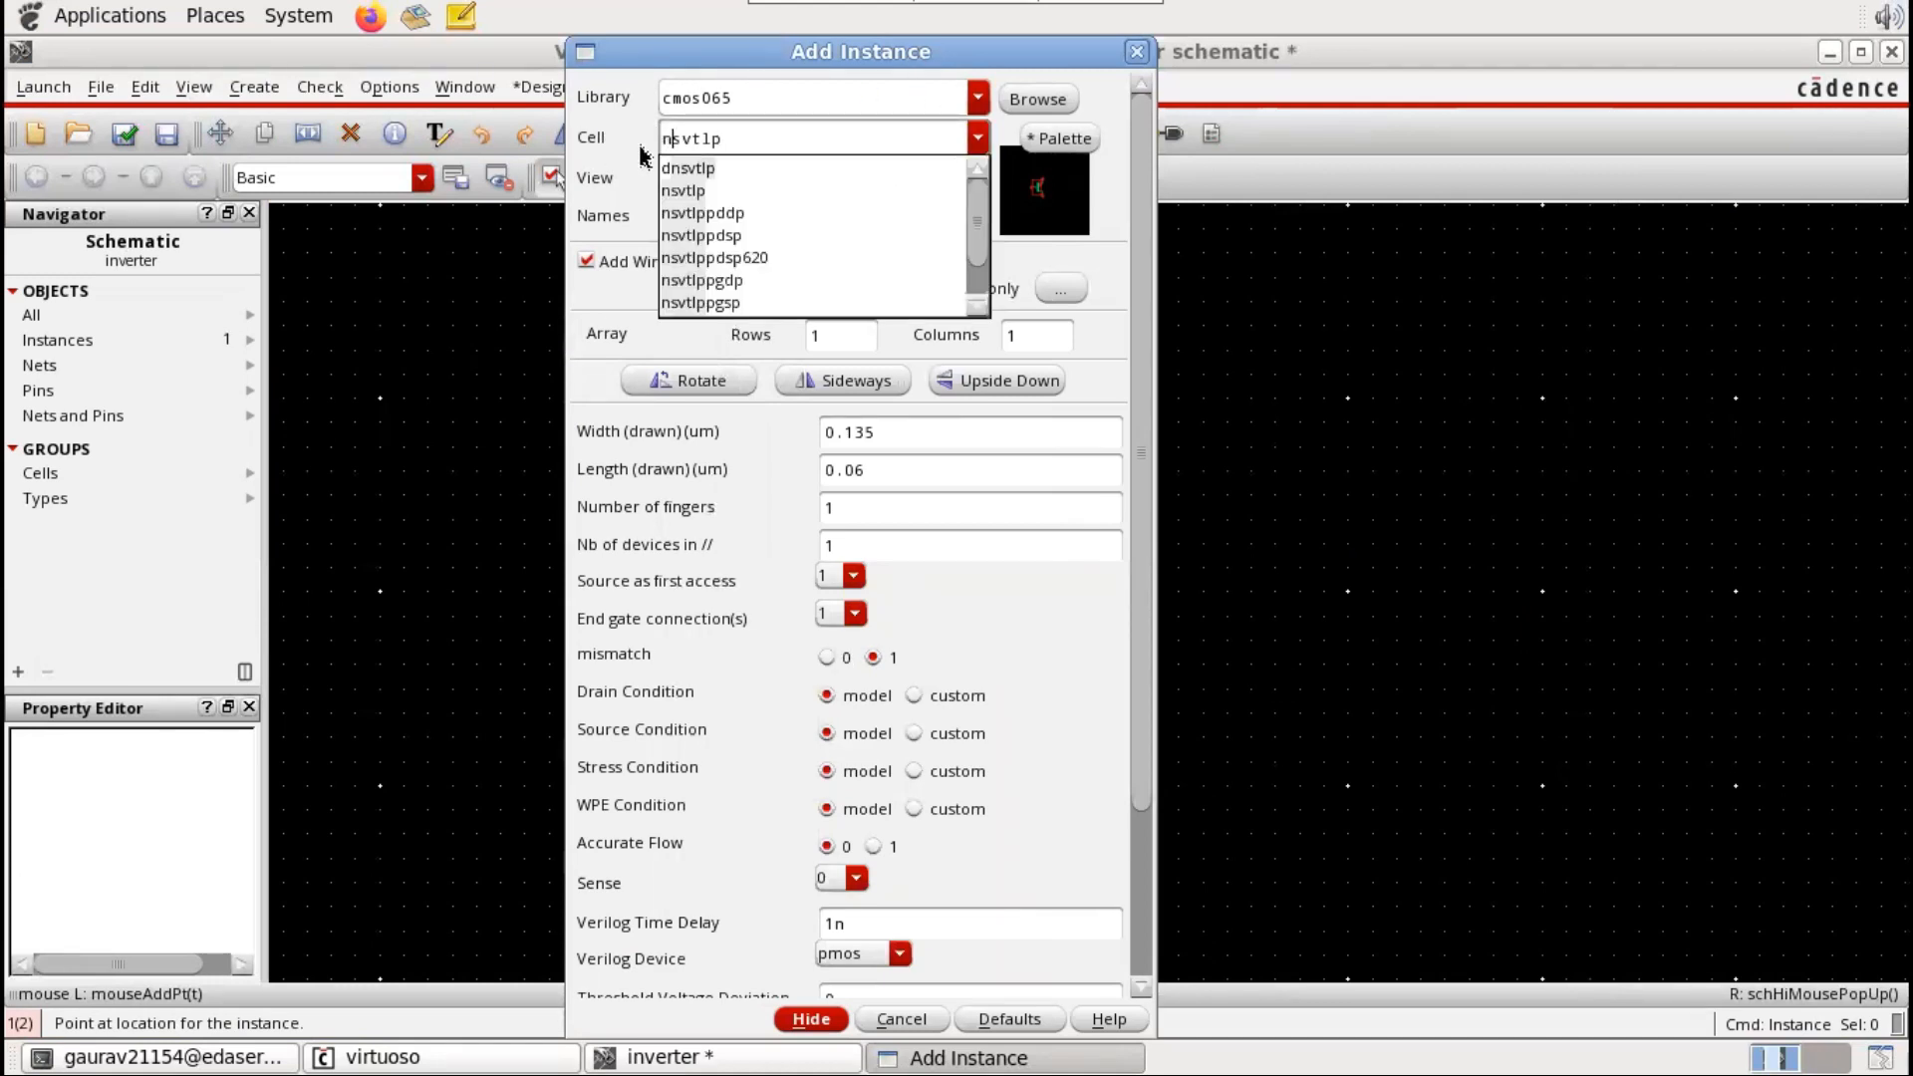
pyautogui.click(690, 187)
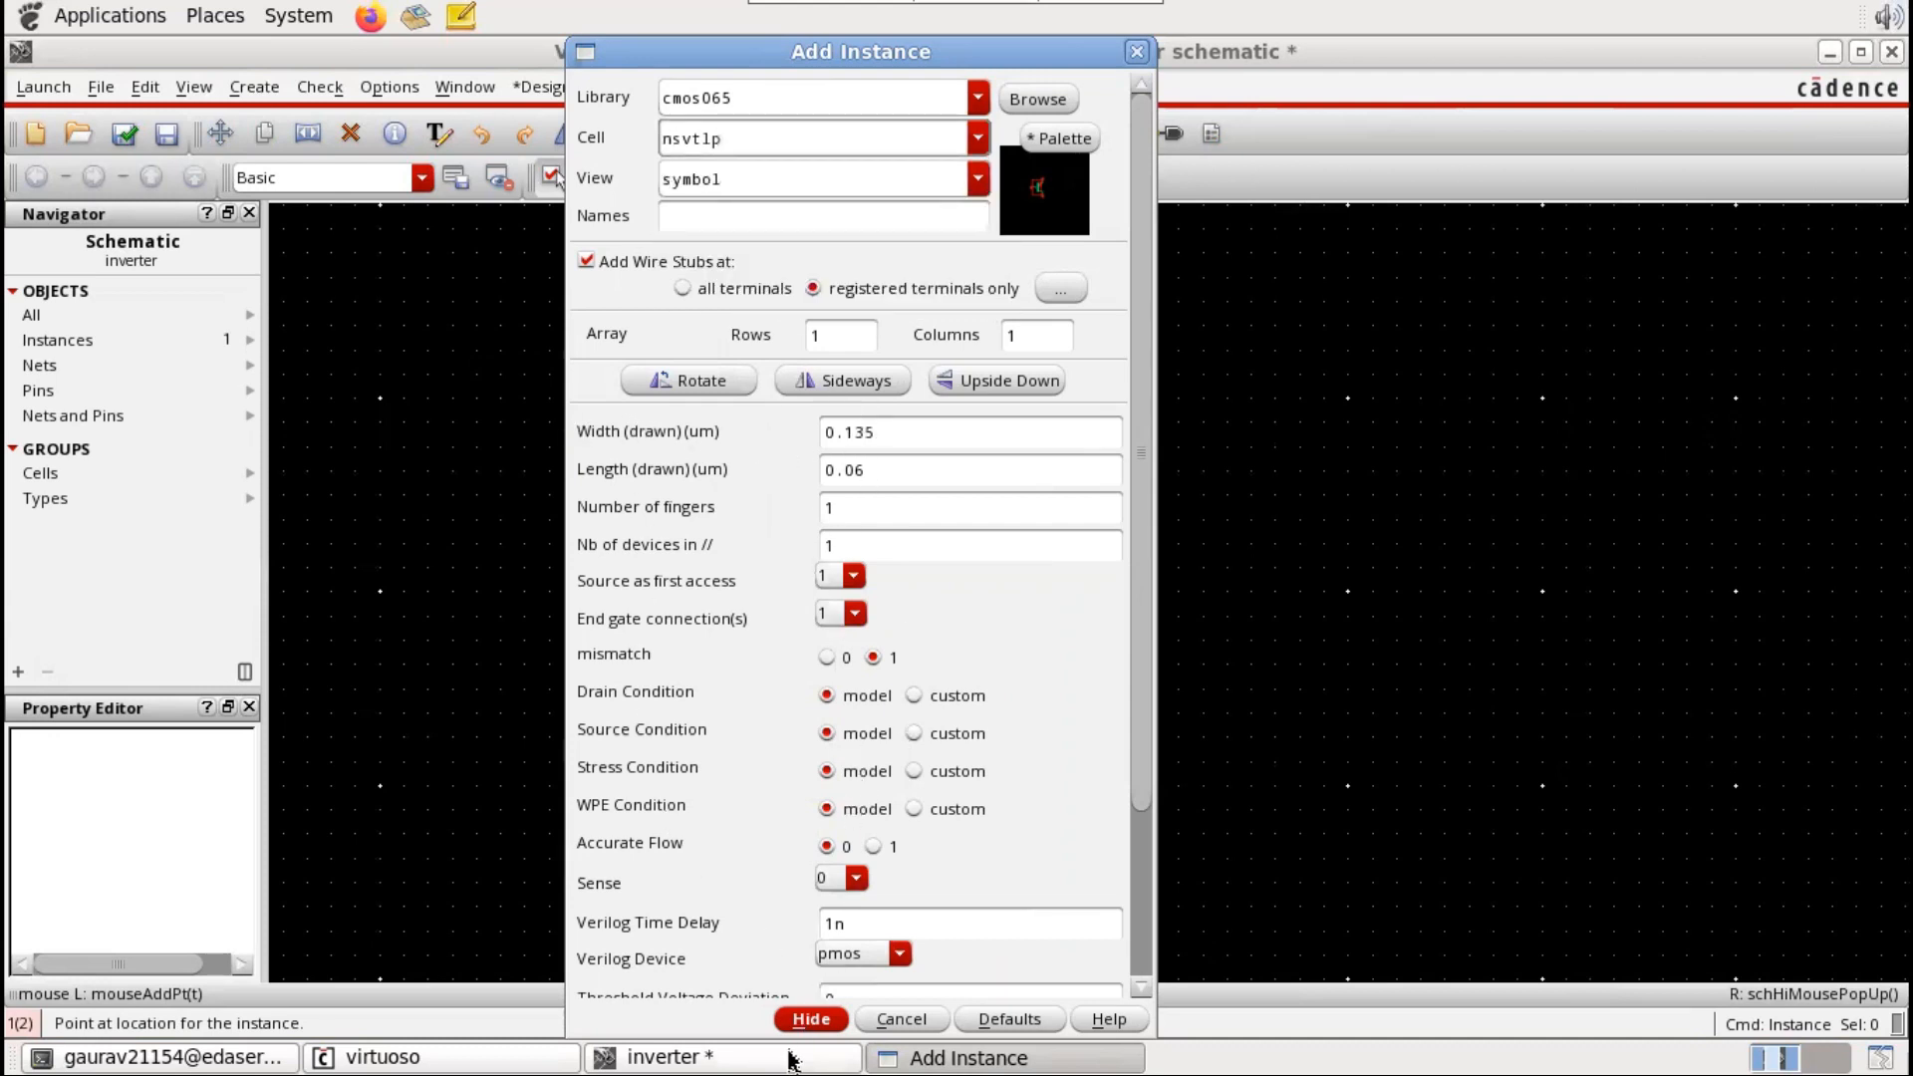
pyautogui.click(811, 1019)
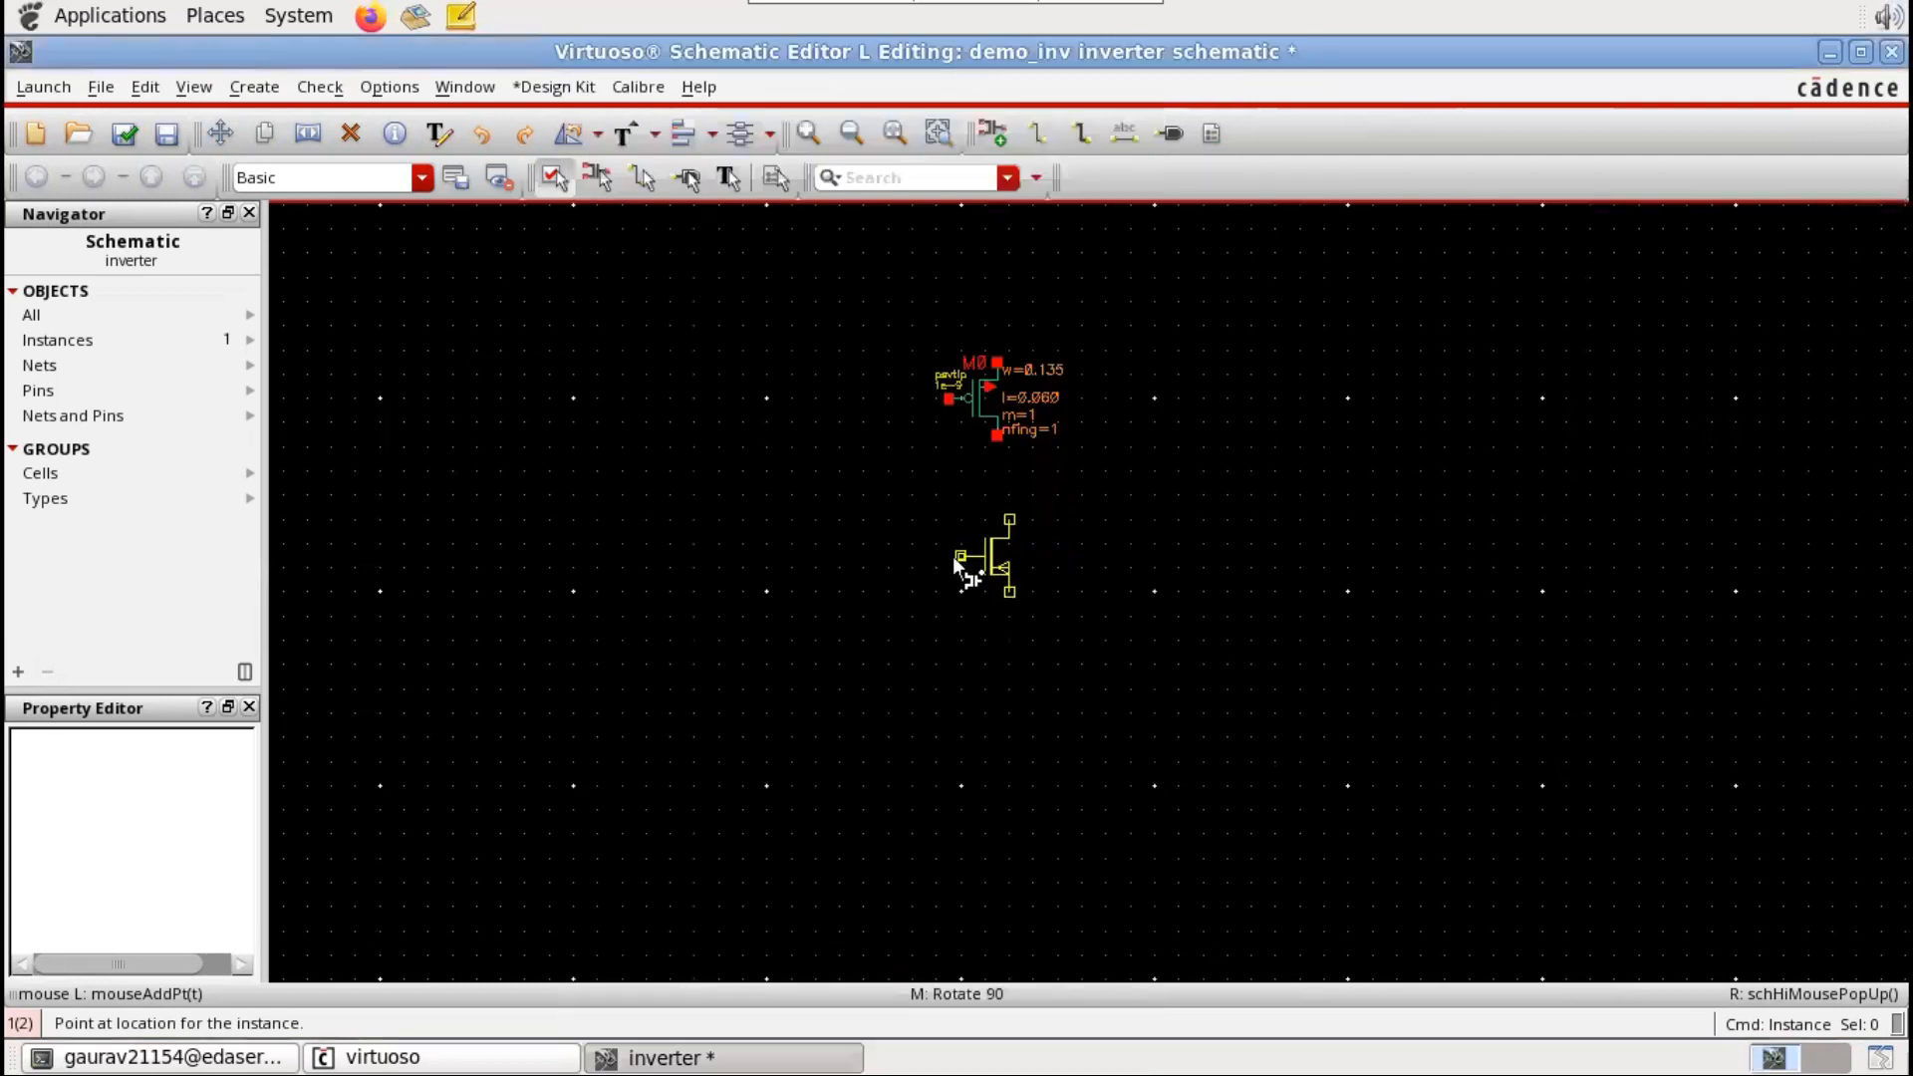
pyautogui.click(947, 553)
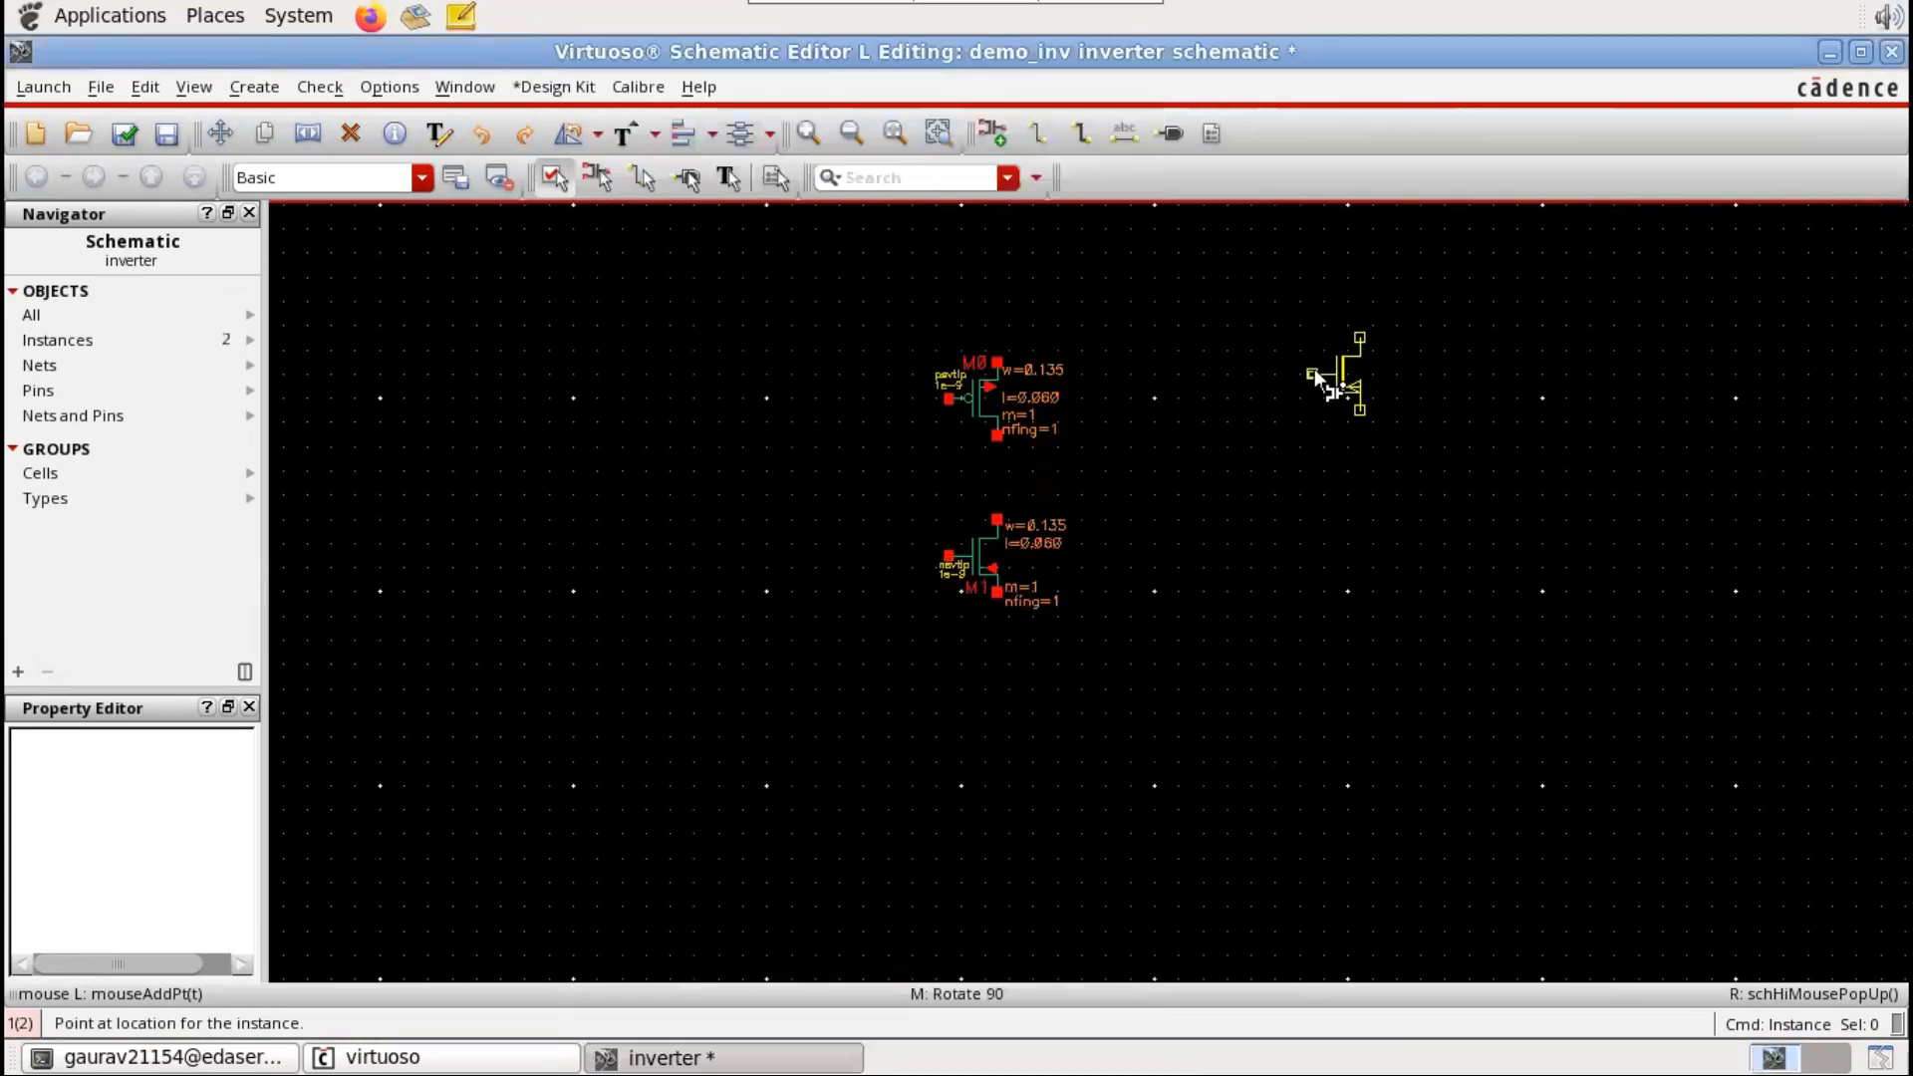
pyautogui.press('Escape')
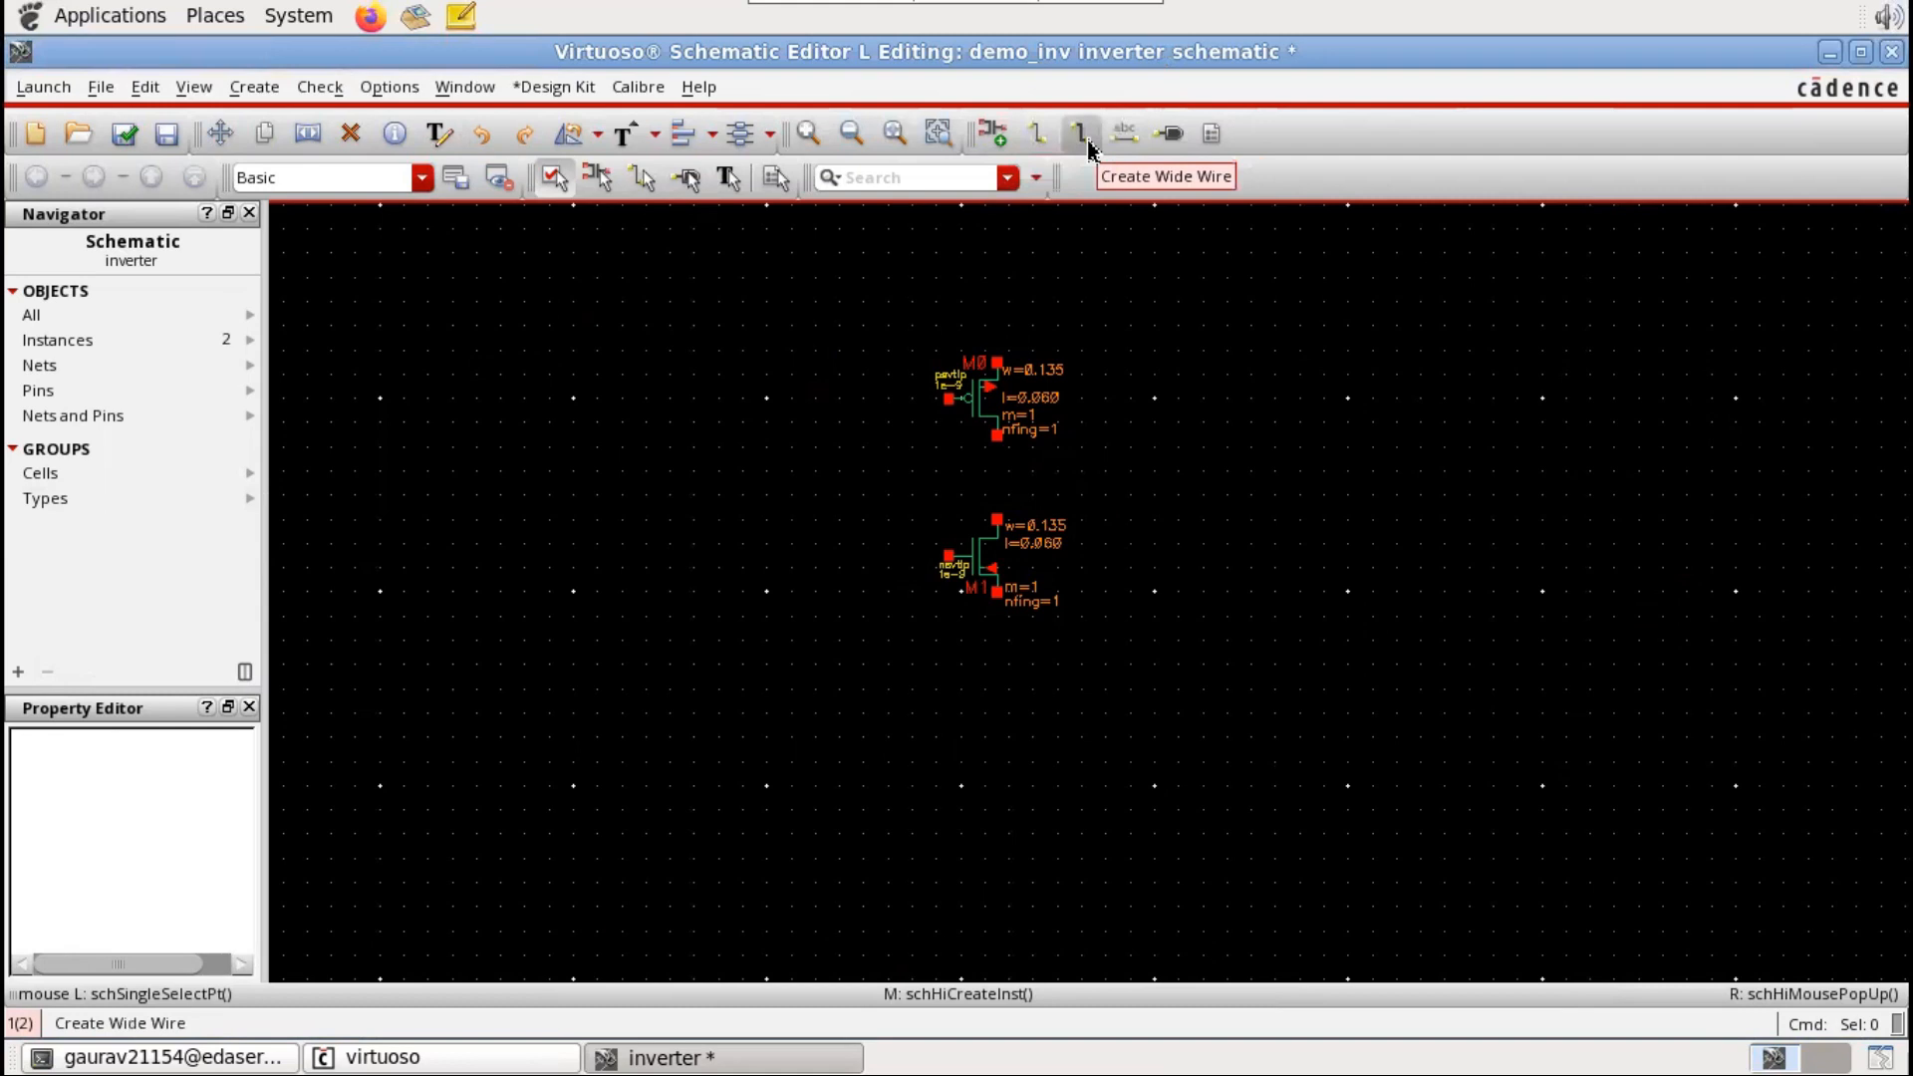
# Step: Connect the gates of the PMOS and NMOS transistors with a narrow wire looped out to their left
pyautogui.click(257, 89)
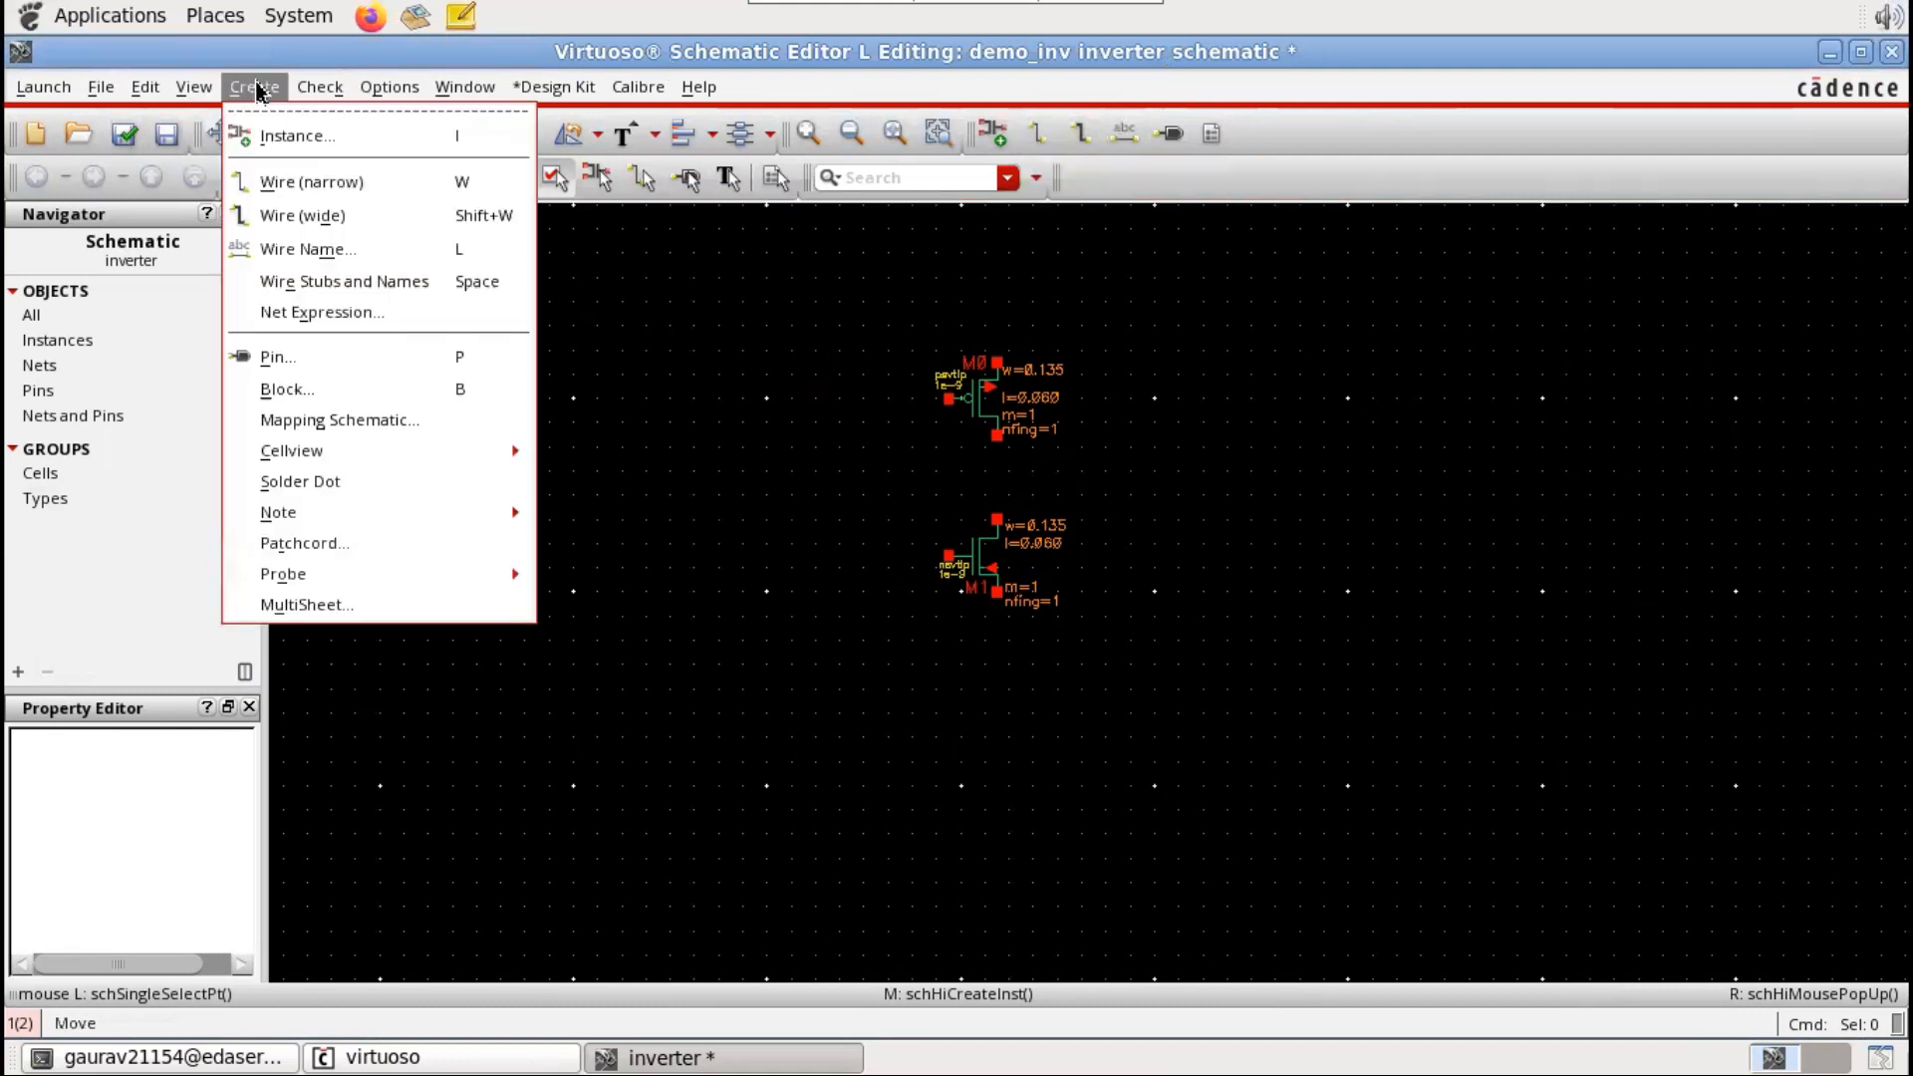
pyautogui.click(264, 181)
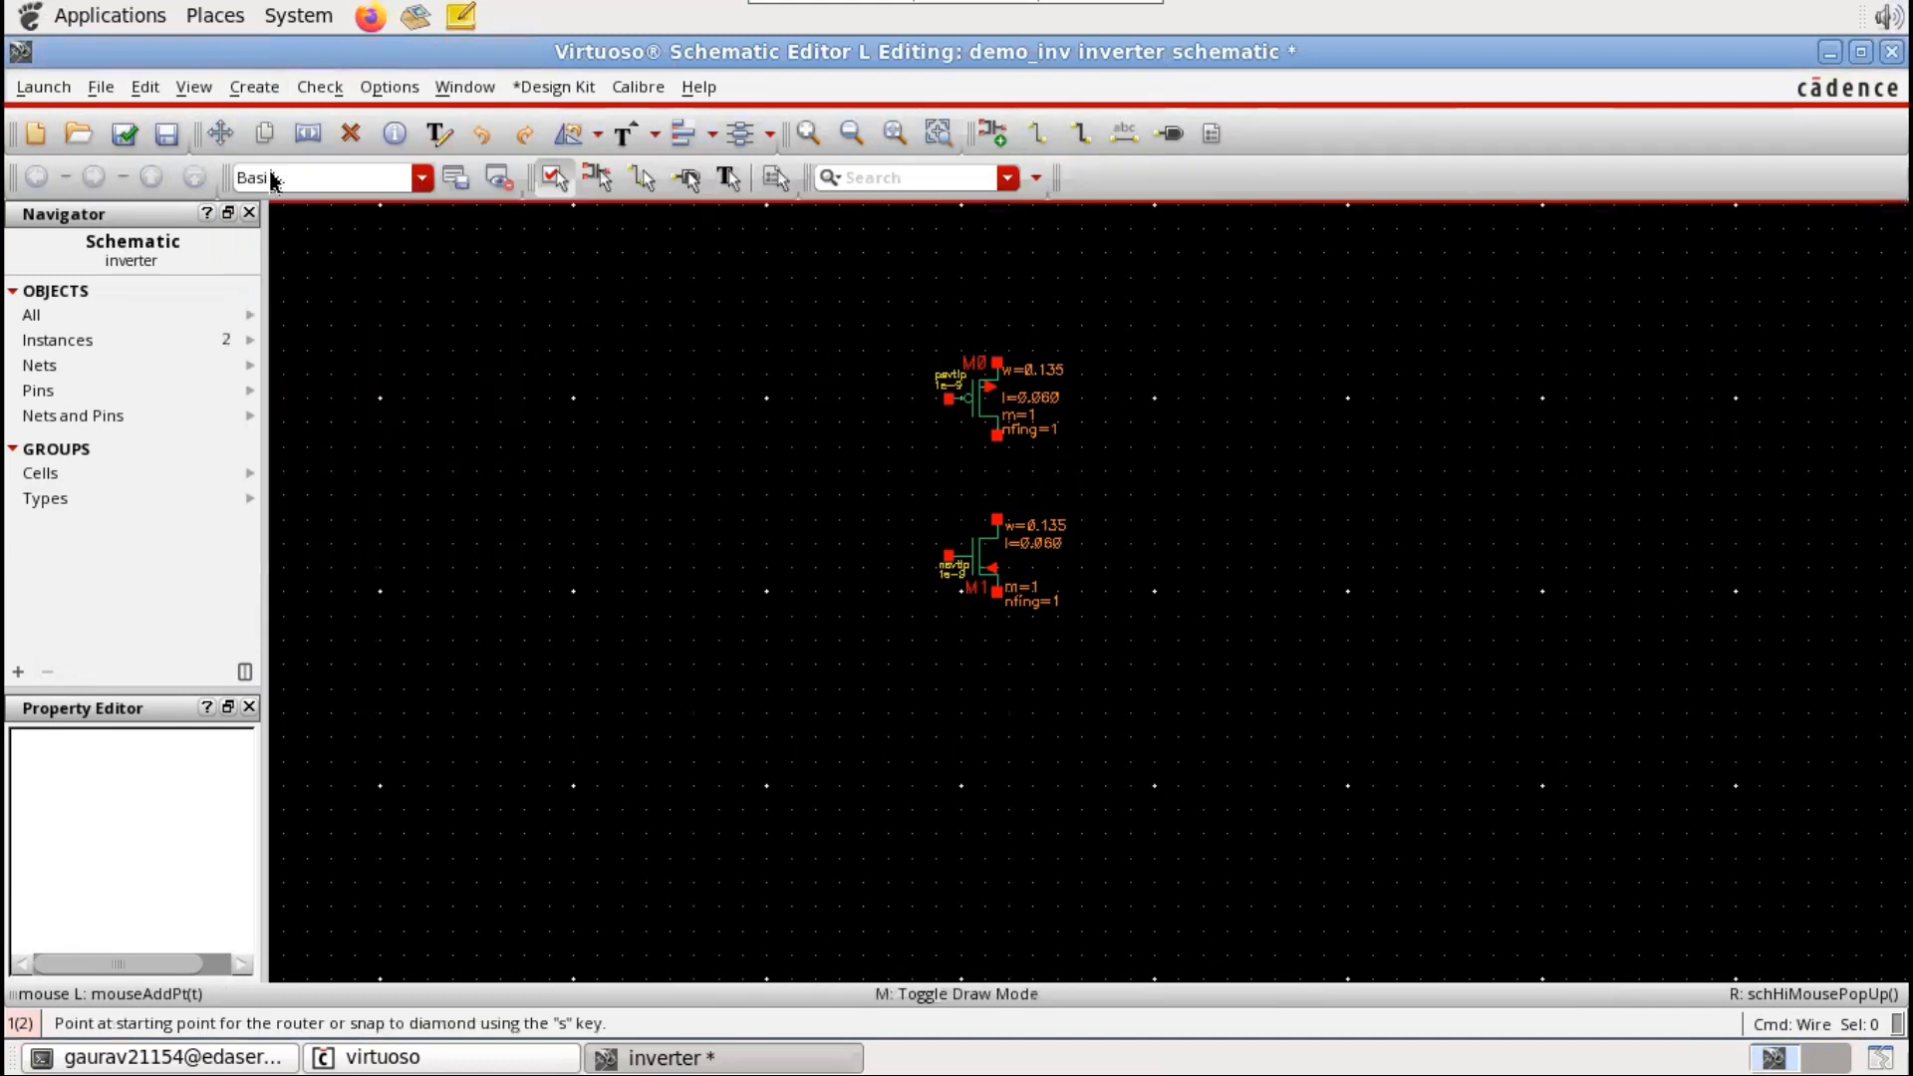
pyautogui.click(944, 396)
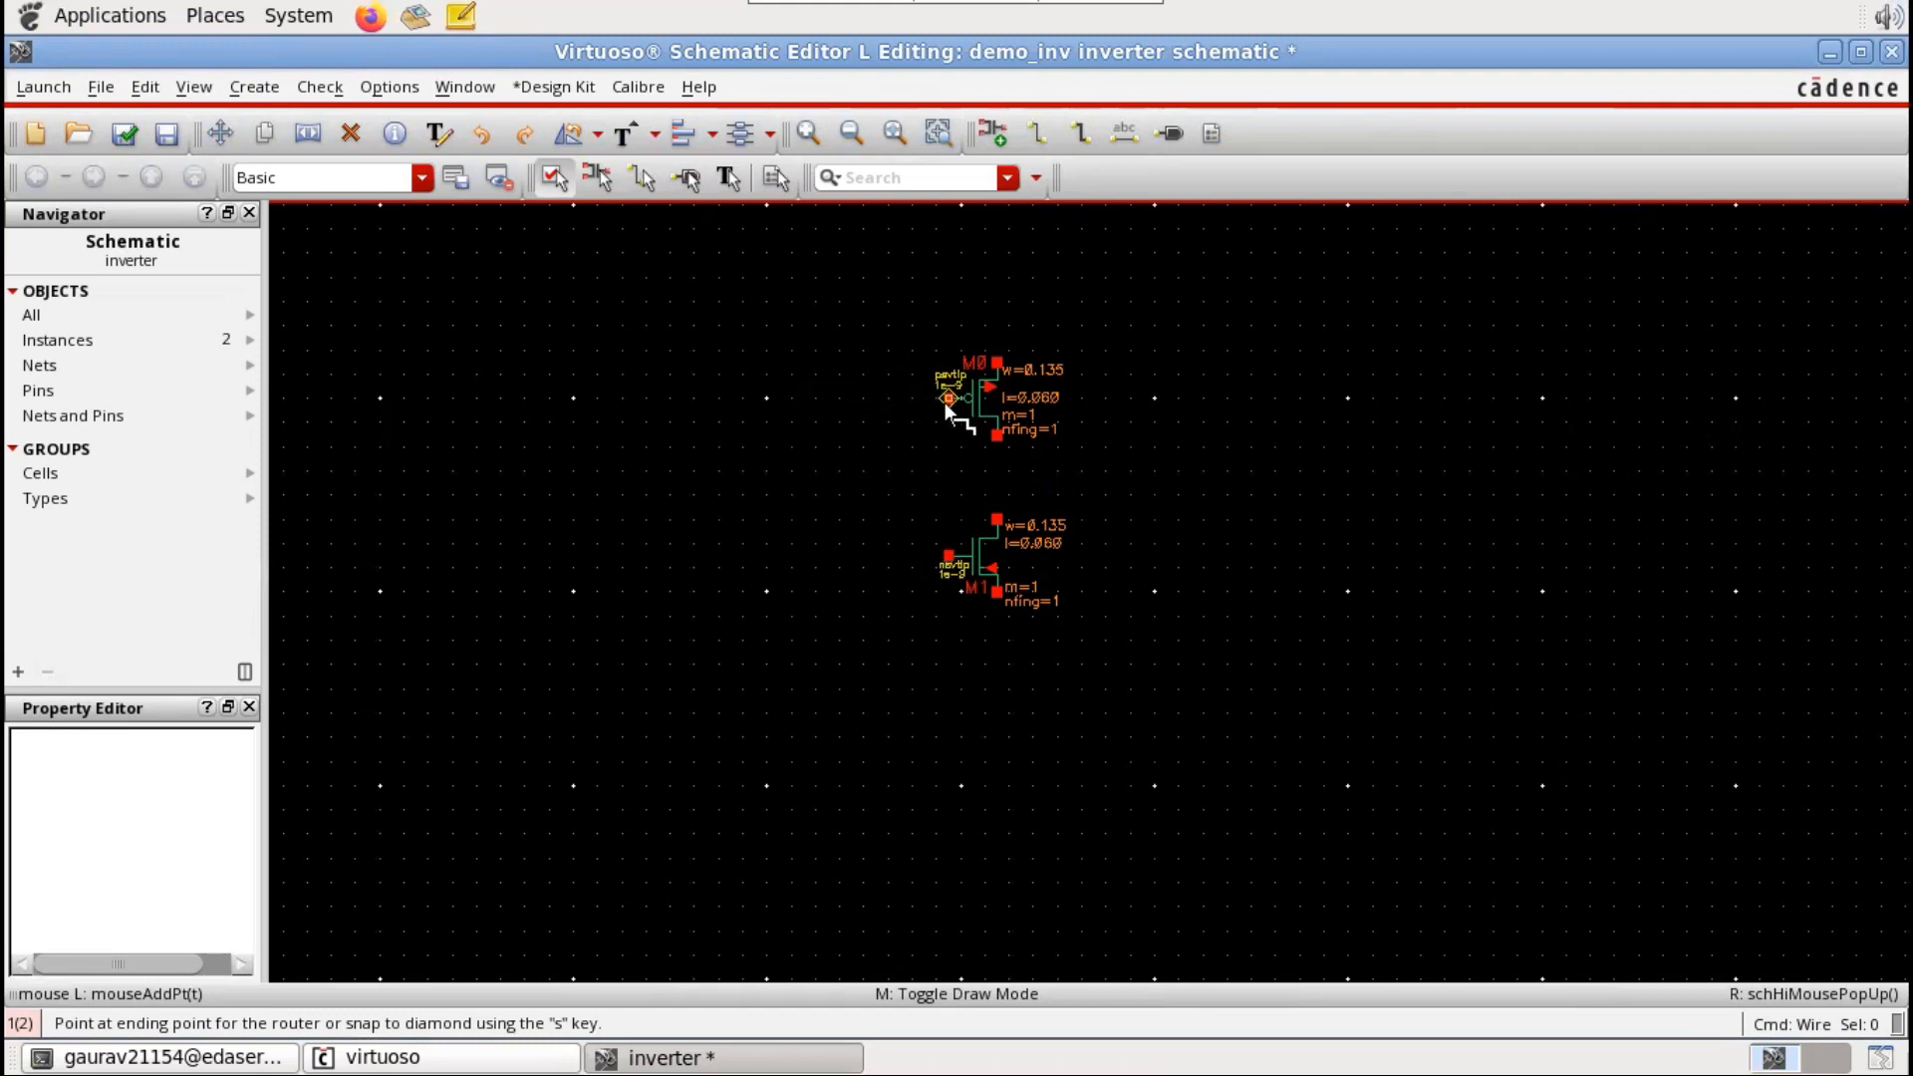
pyautogui.click(801, 398)
pyautogui.click(949, 556)
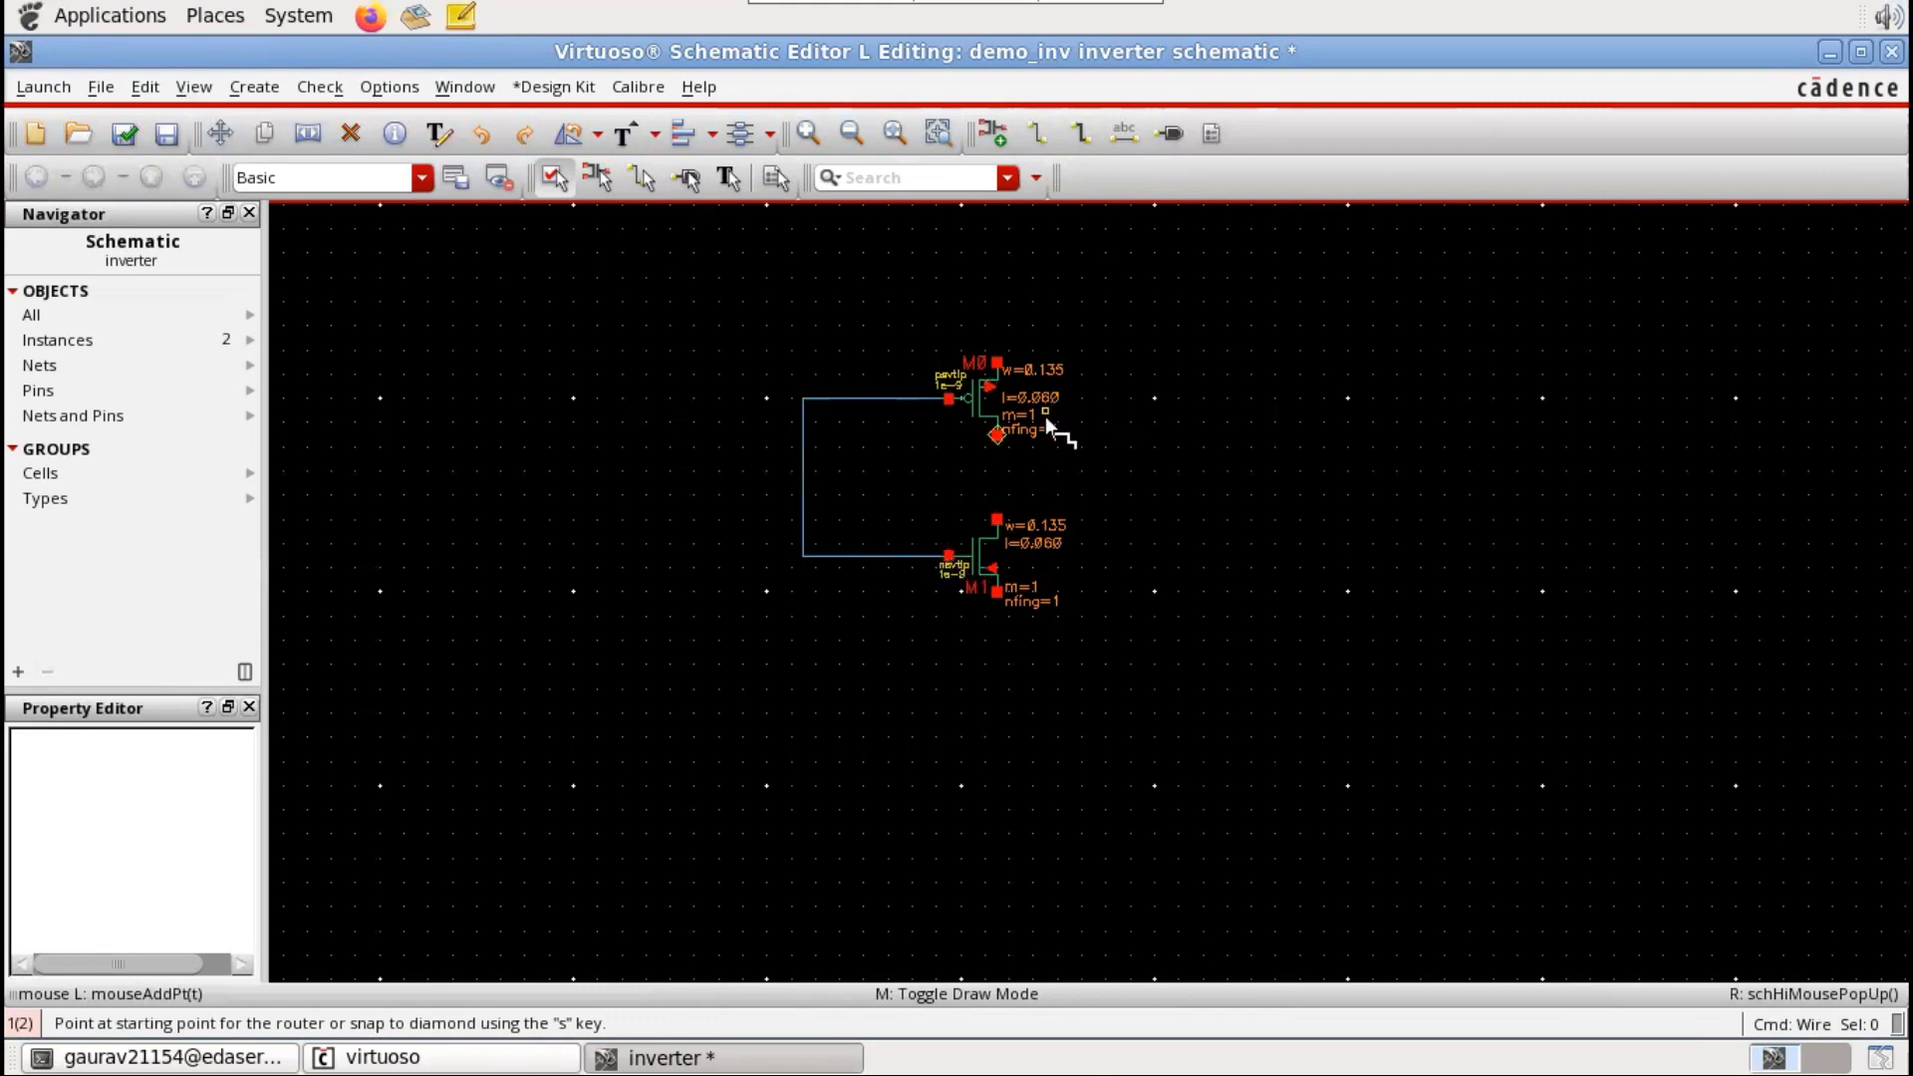
# Step: Wire the PMOS drain to the NMOS drain and draw a short wire straight down from the NMOS source
pyautogui.click(994, 435)
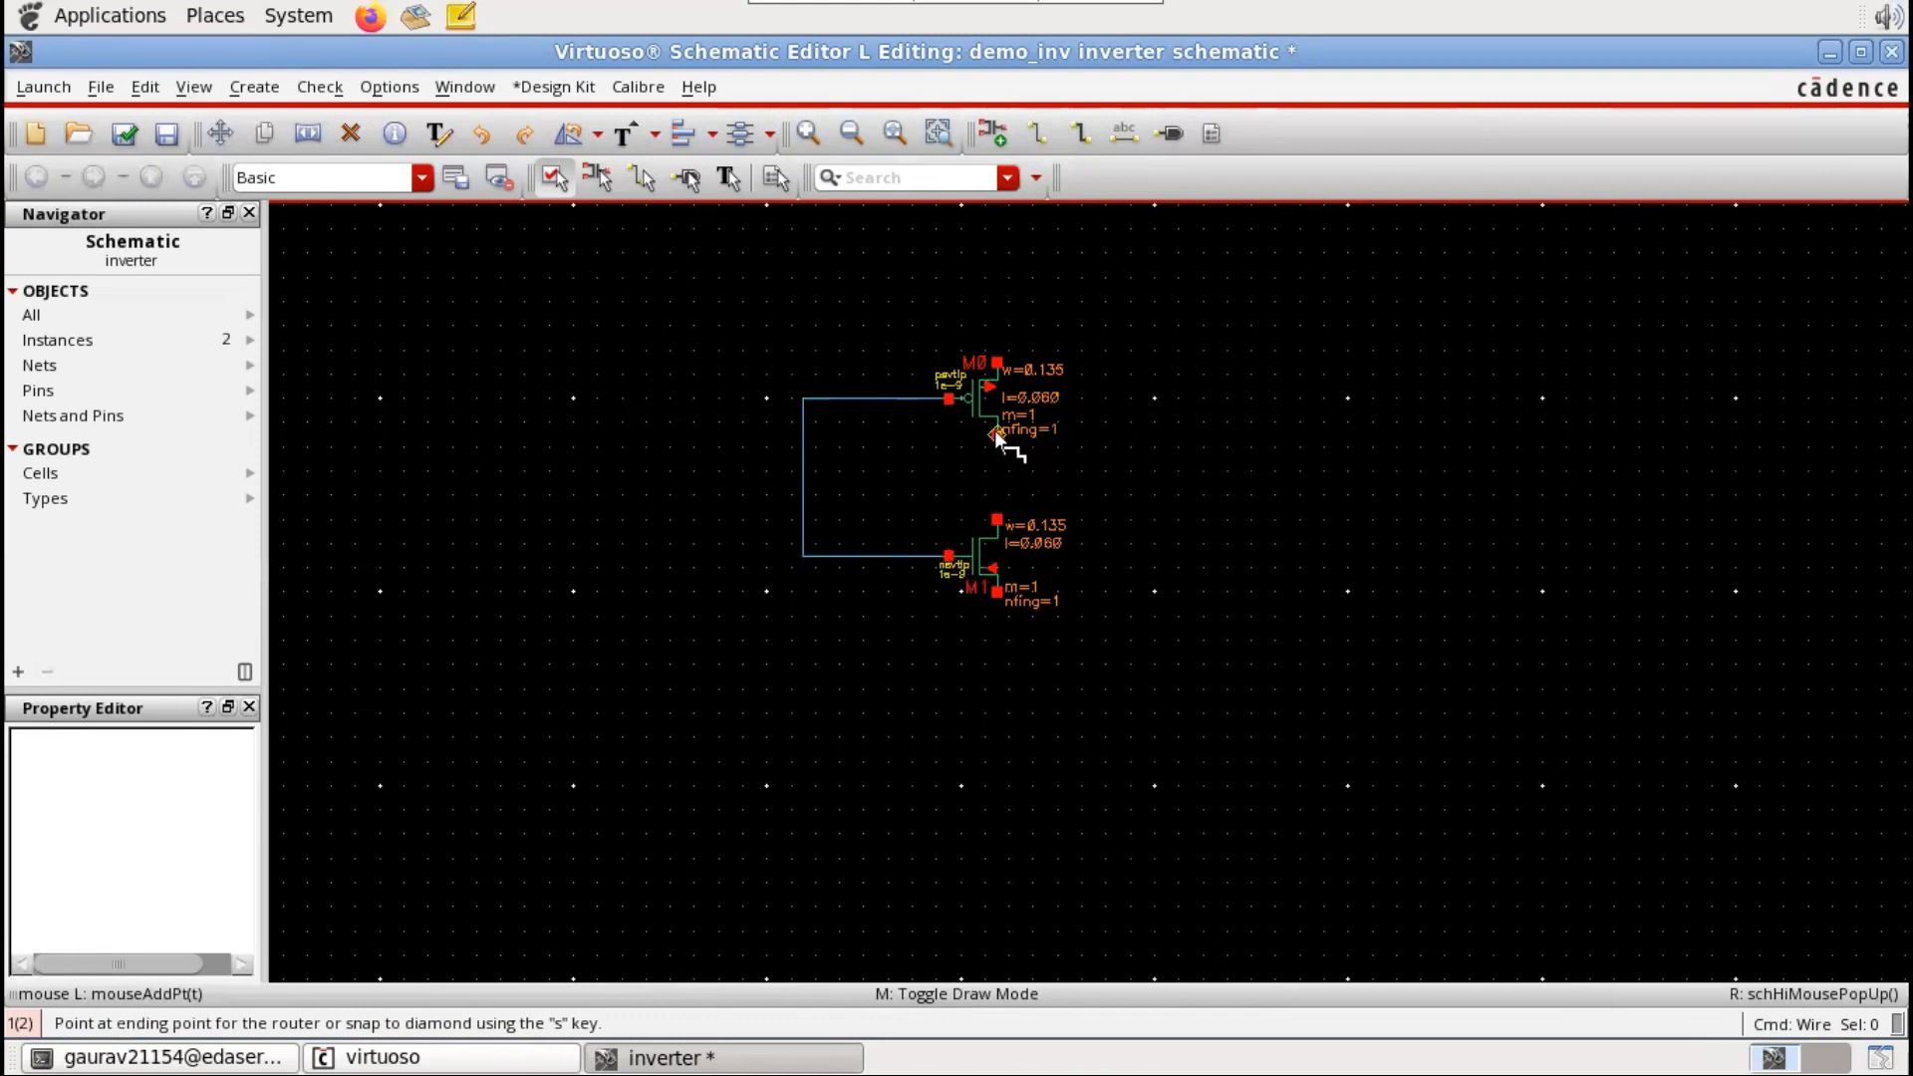
pyautogui.click(996, 520)
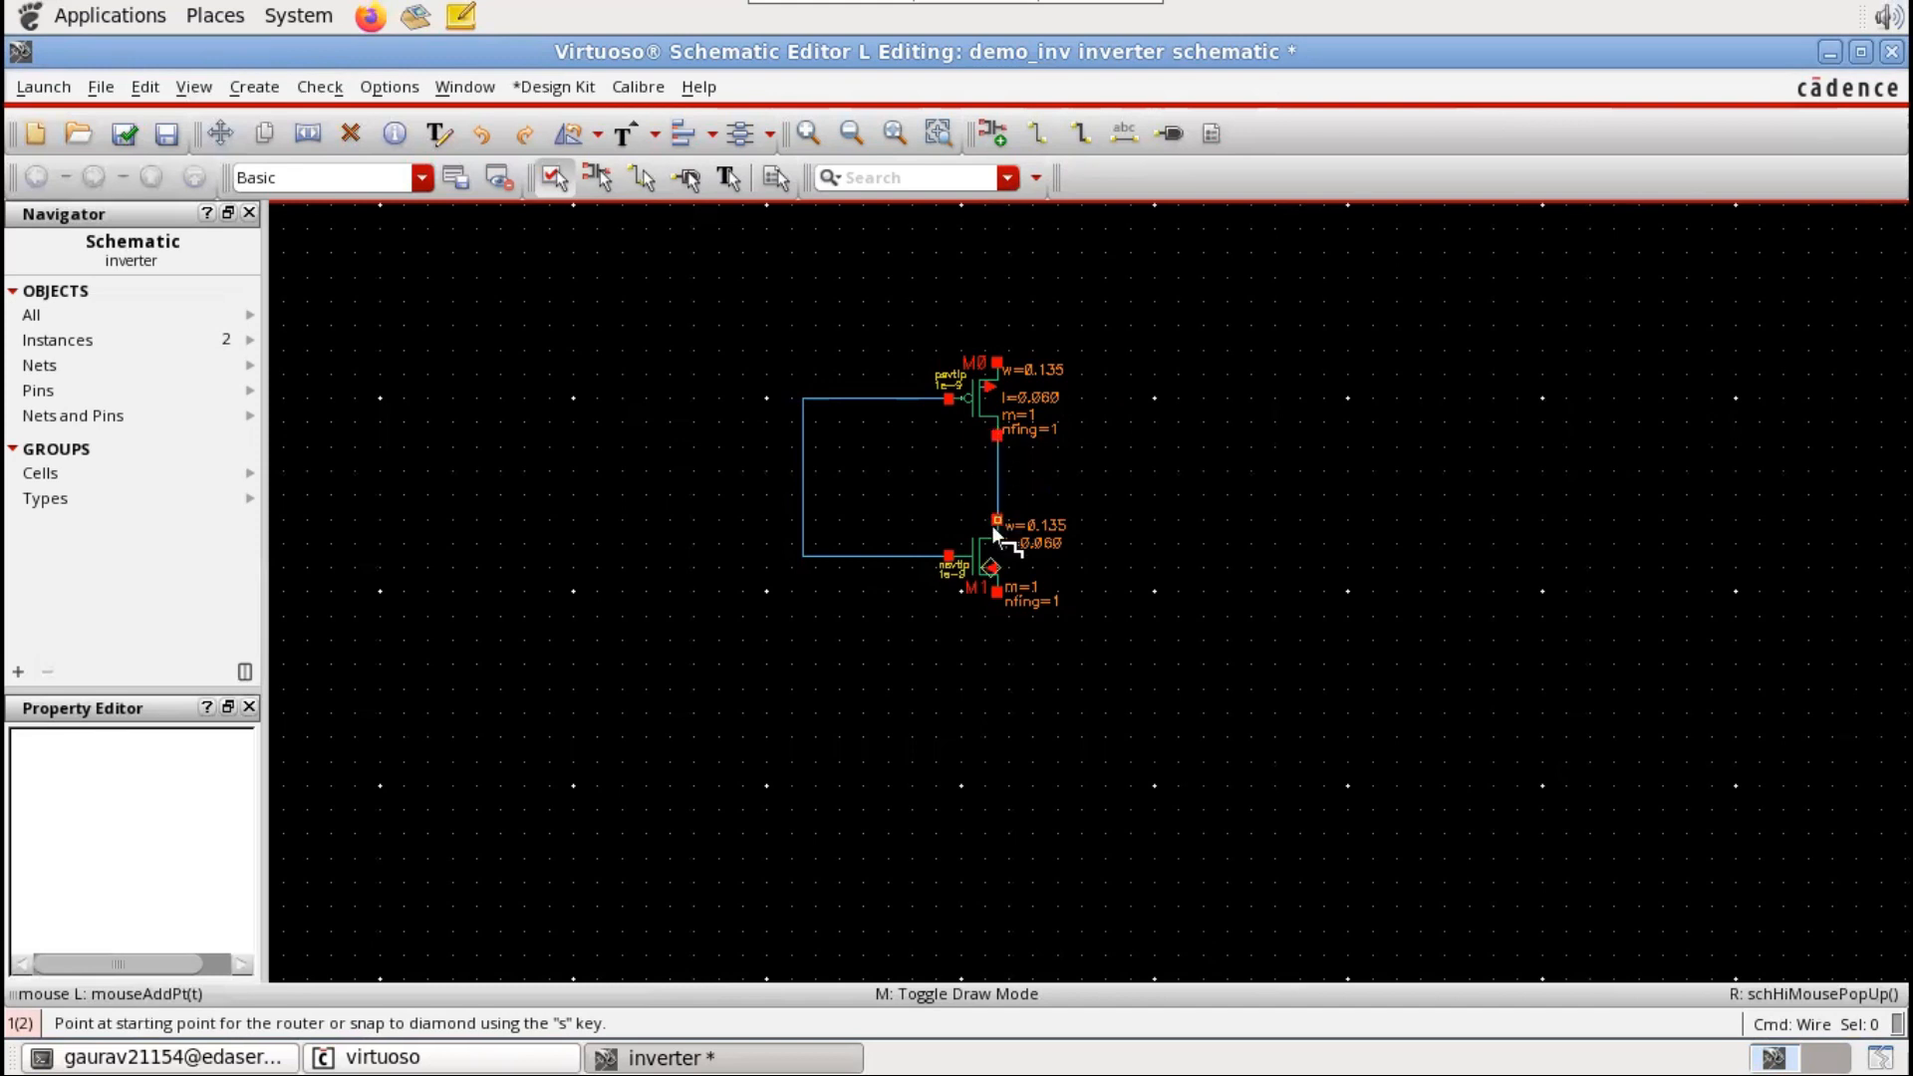
pyautogui.click(996, 592)
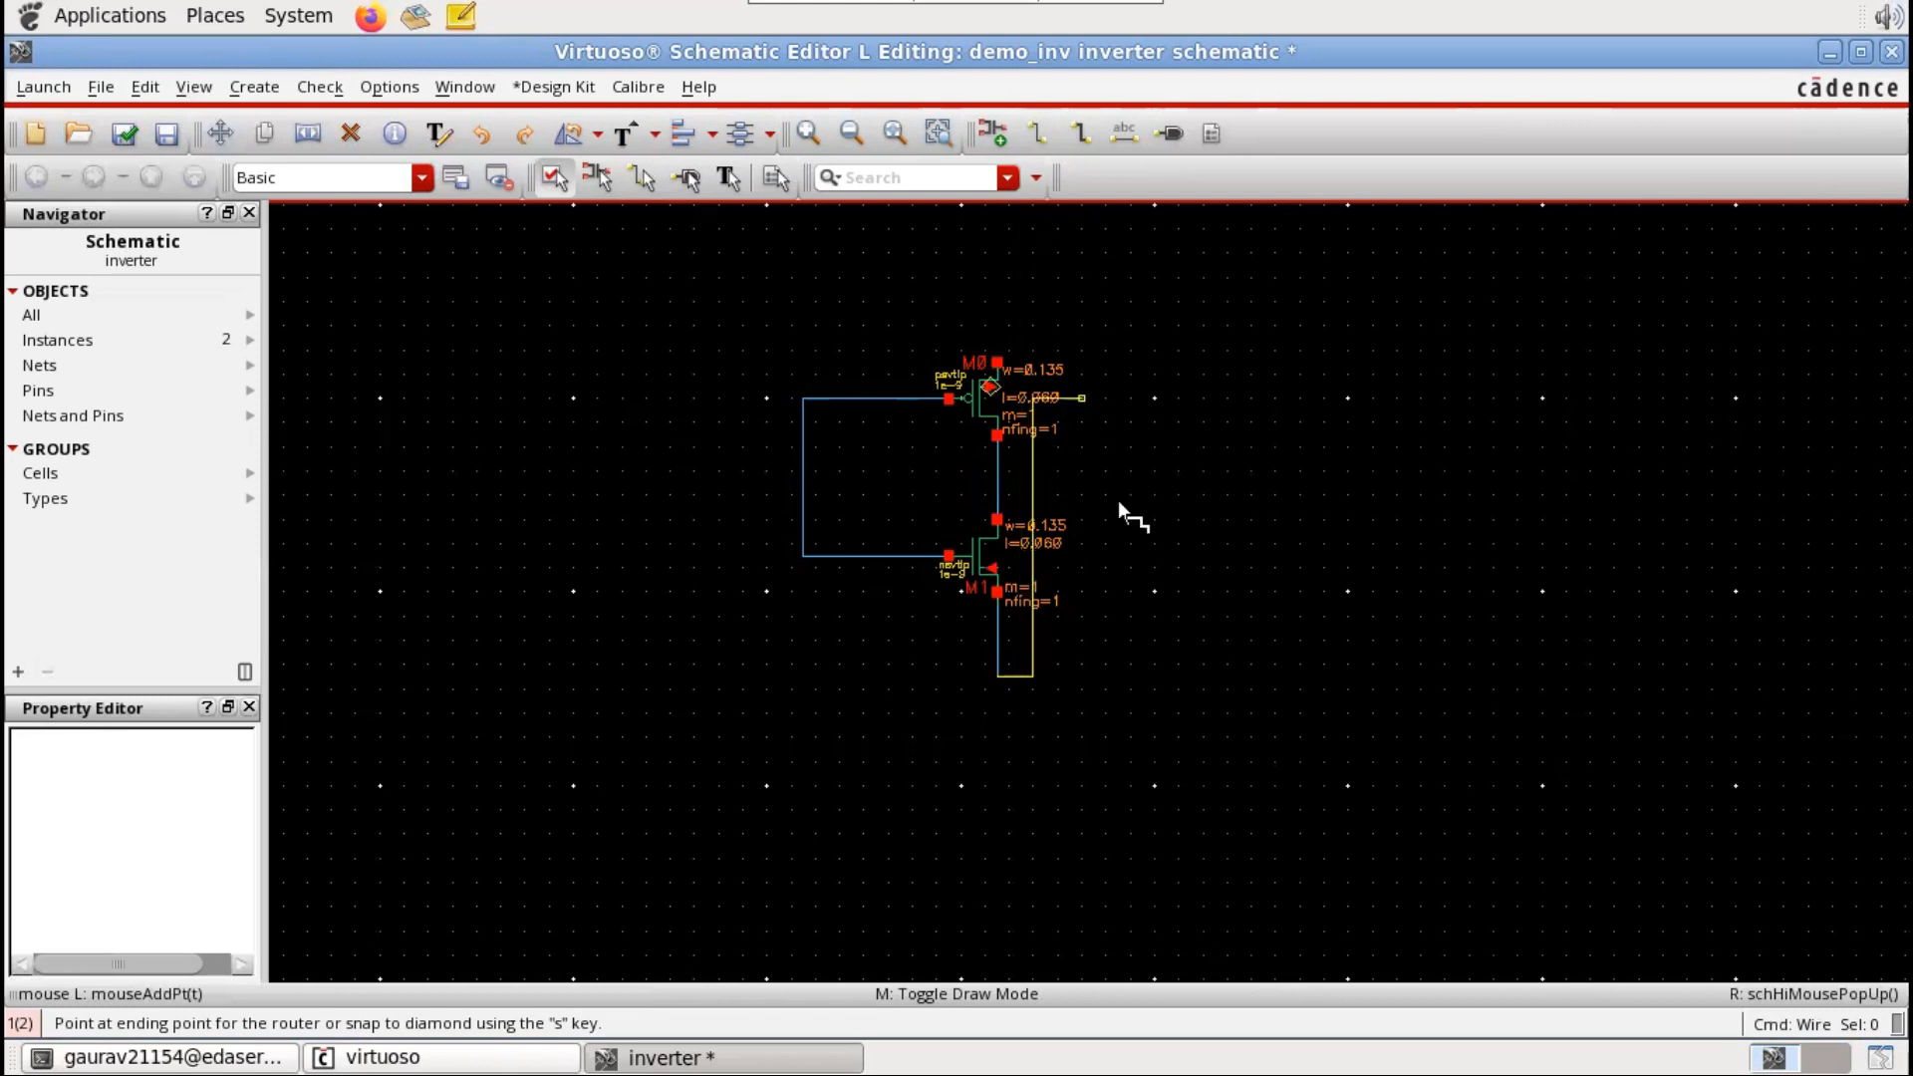
pyautogui.press('Escape')
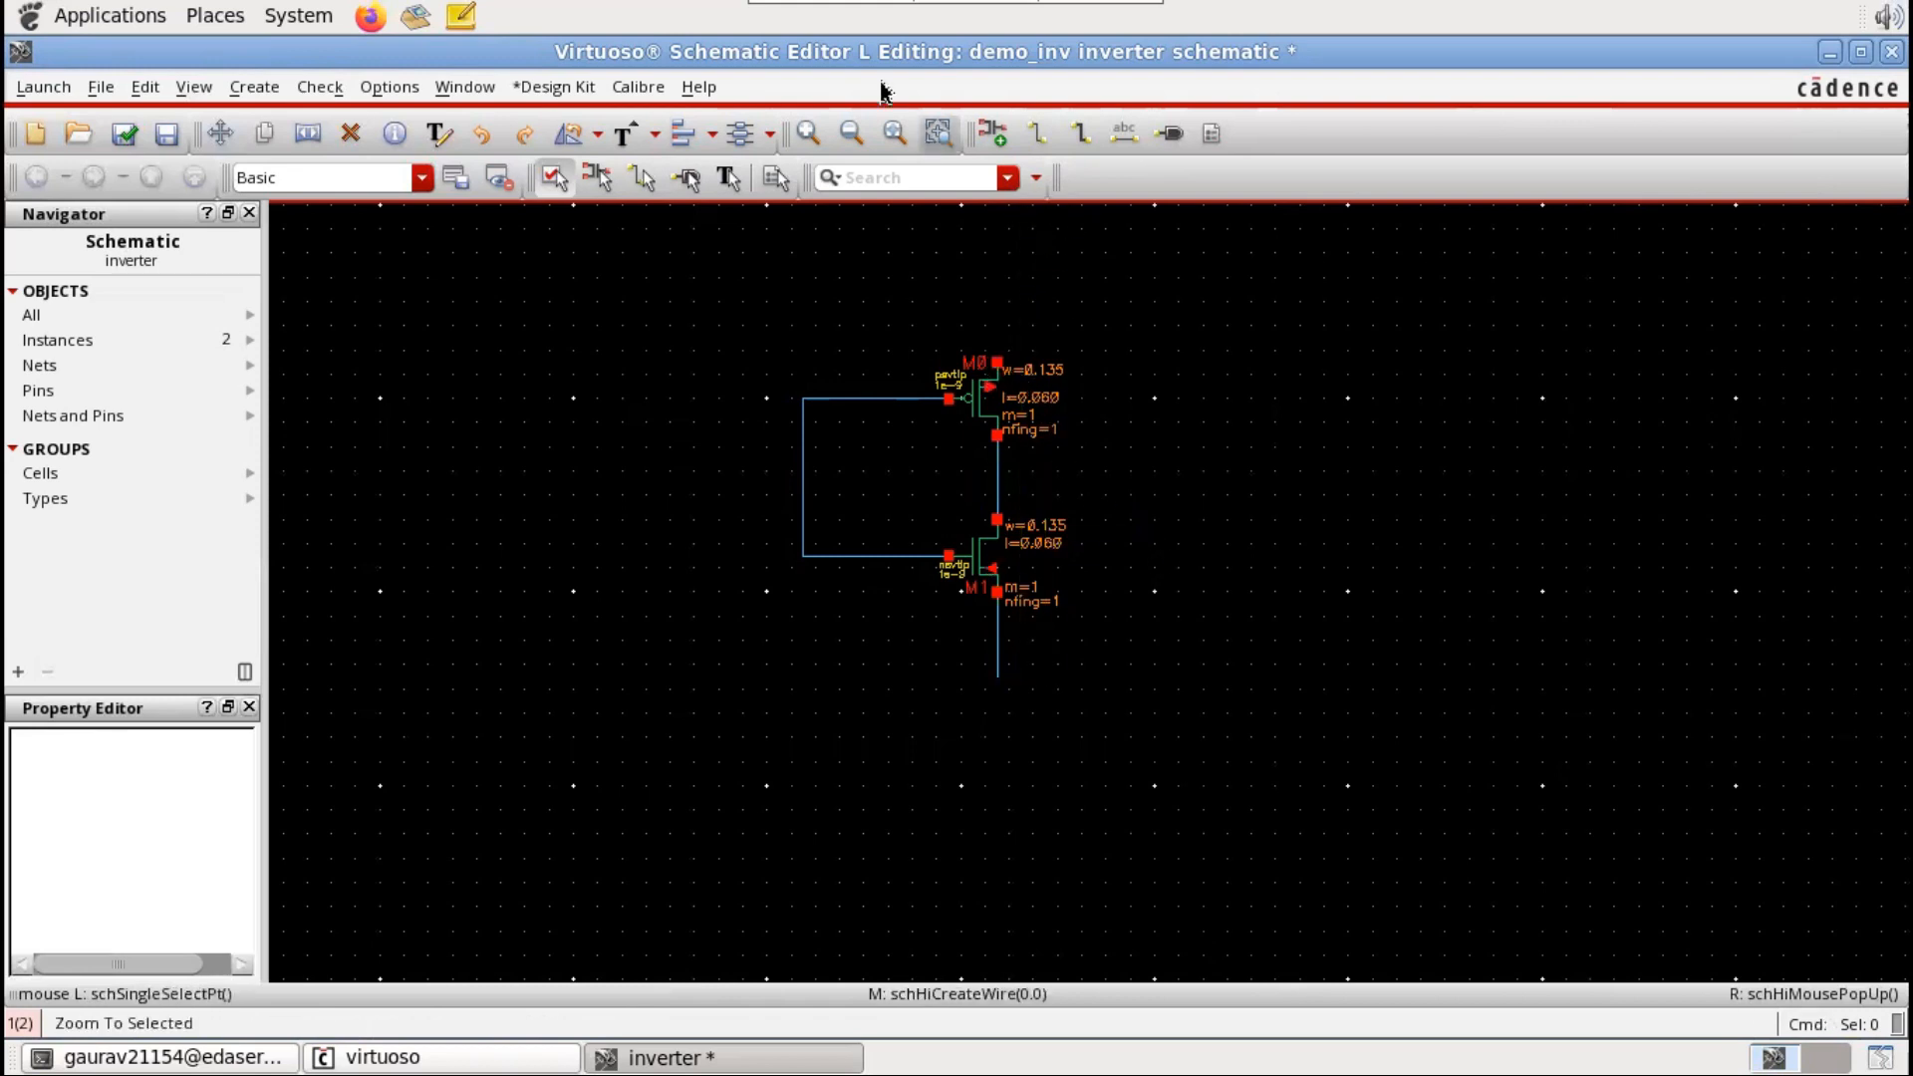
# Step: Draw a narrow wire straight up from the PMOS source, leaving its upper end open, and exit wiring
pyautogui.click(1037, 132)
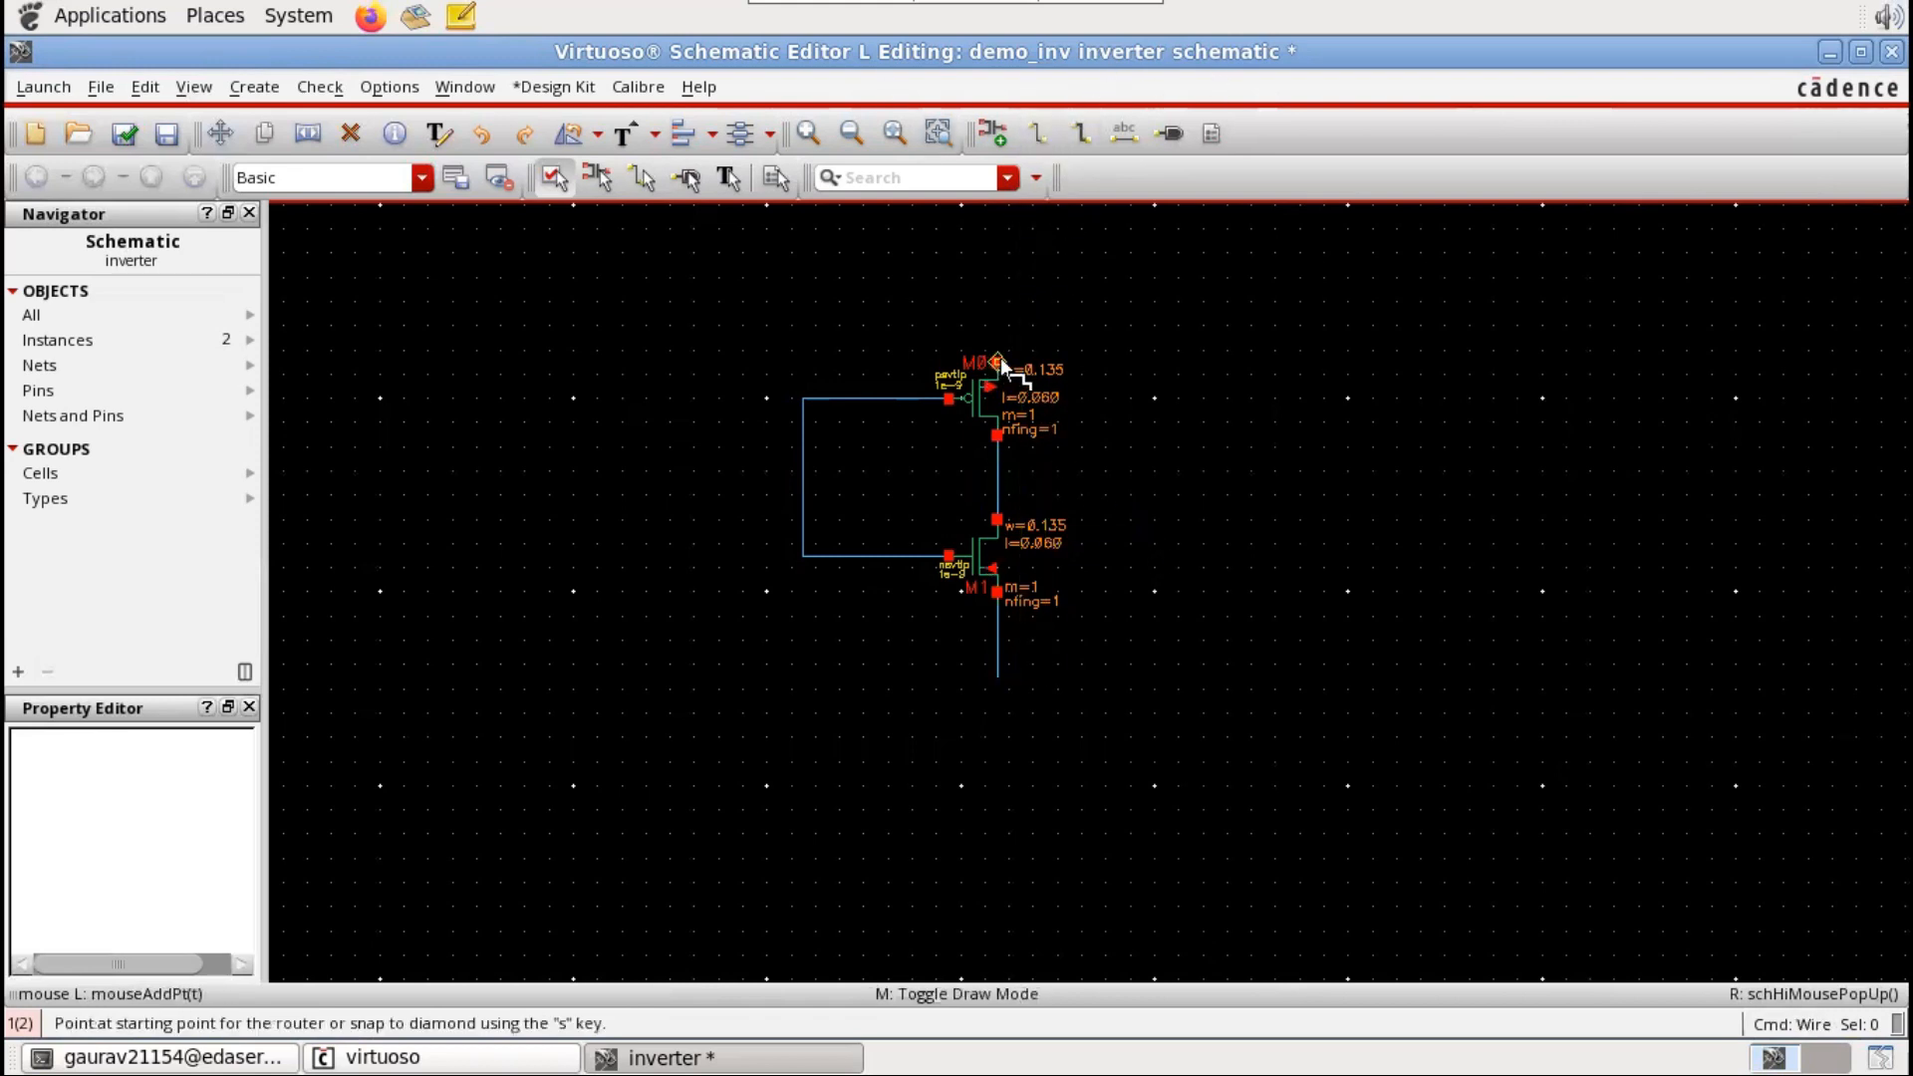
pyautogui.click(997, 359)
pyautogui.doubleClick(996, 254)
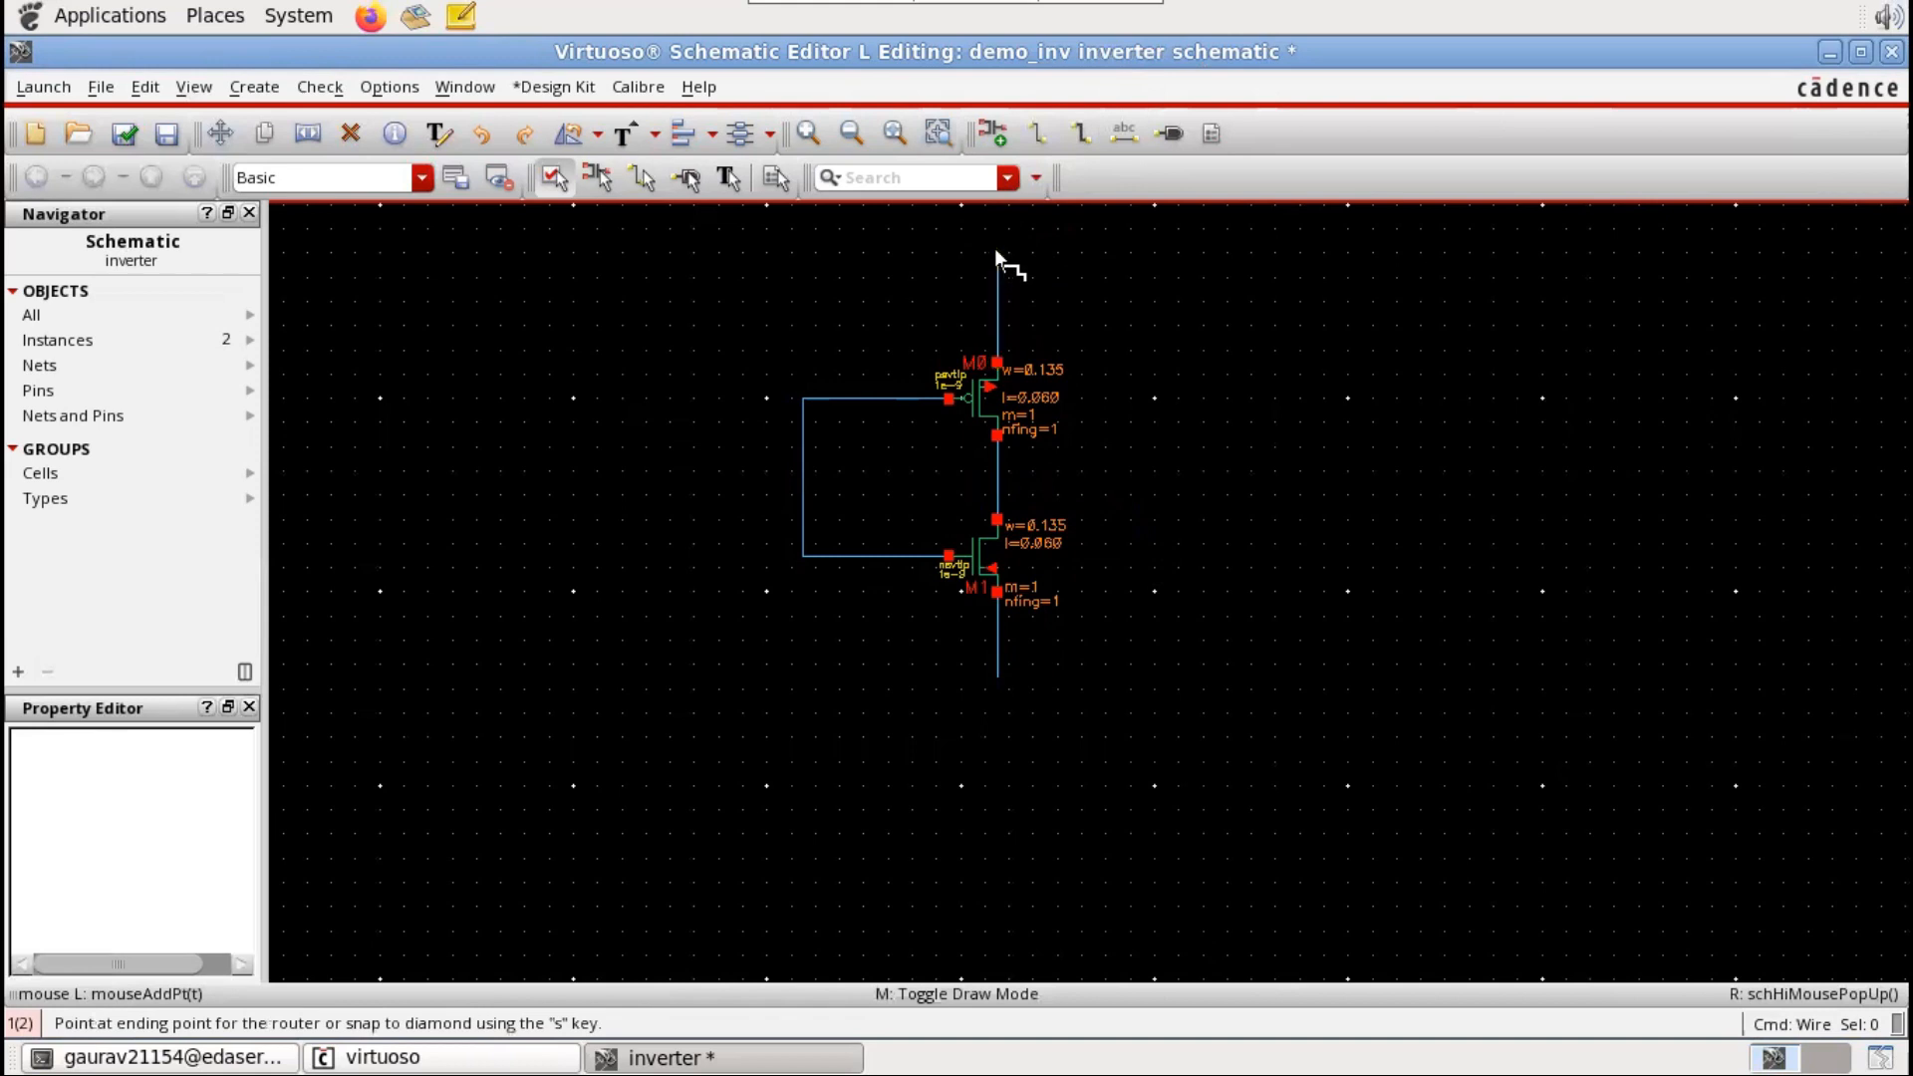
pyautogui.press('Escape')
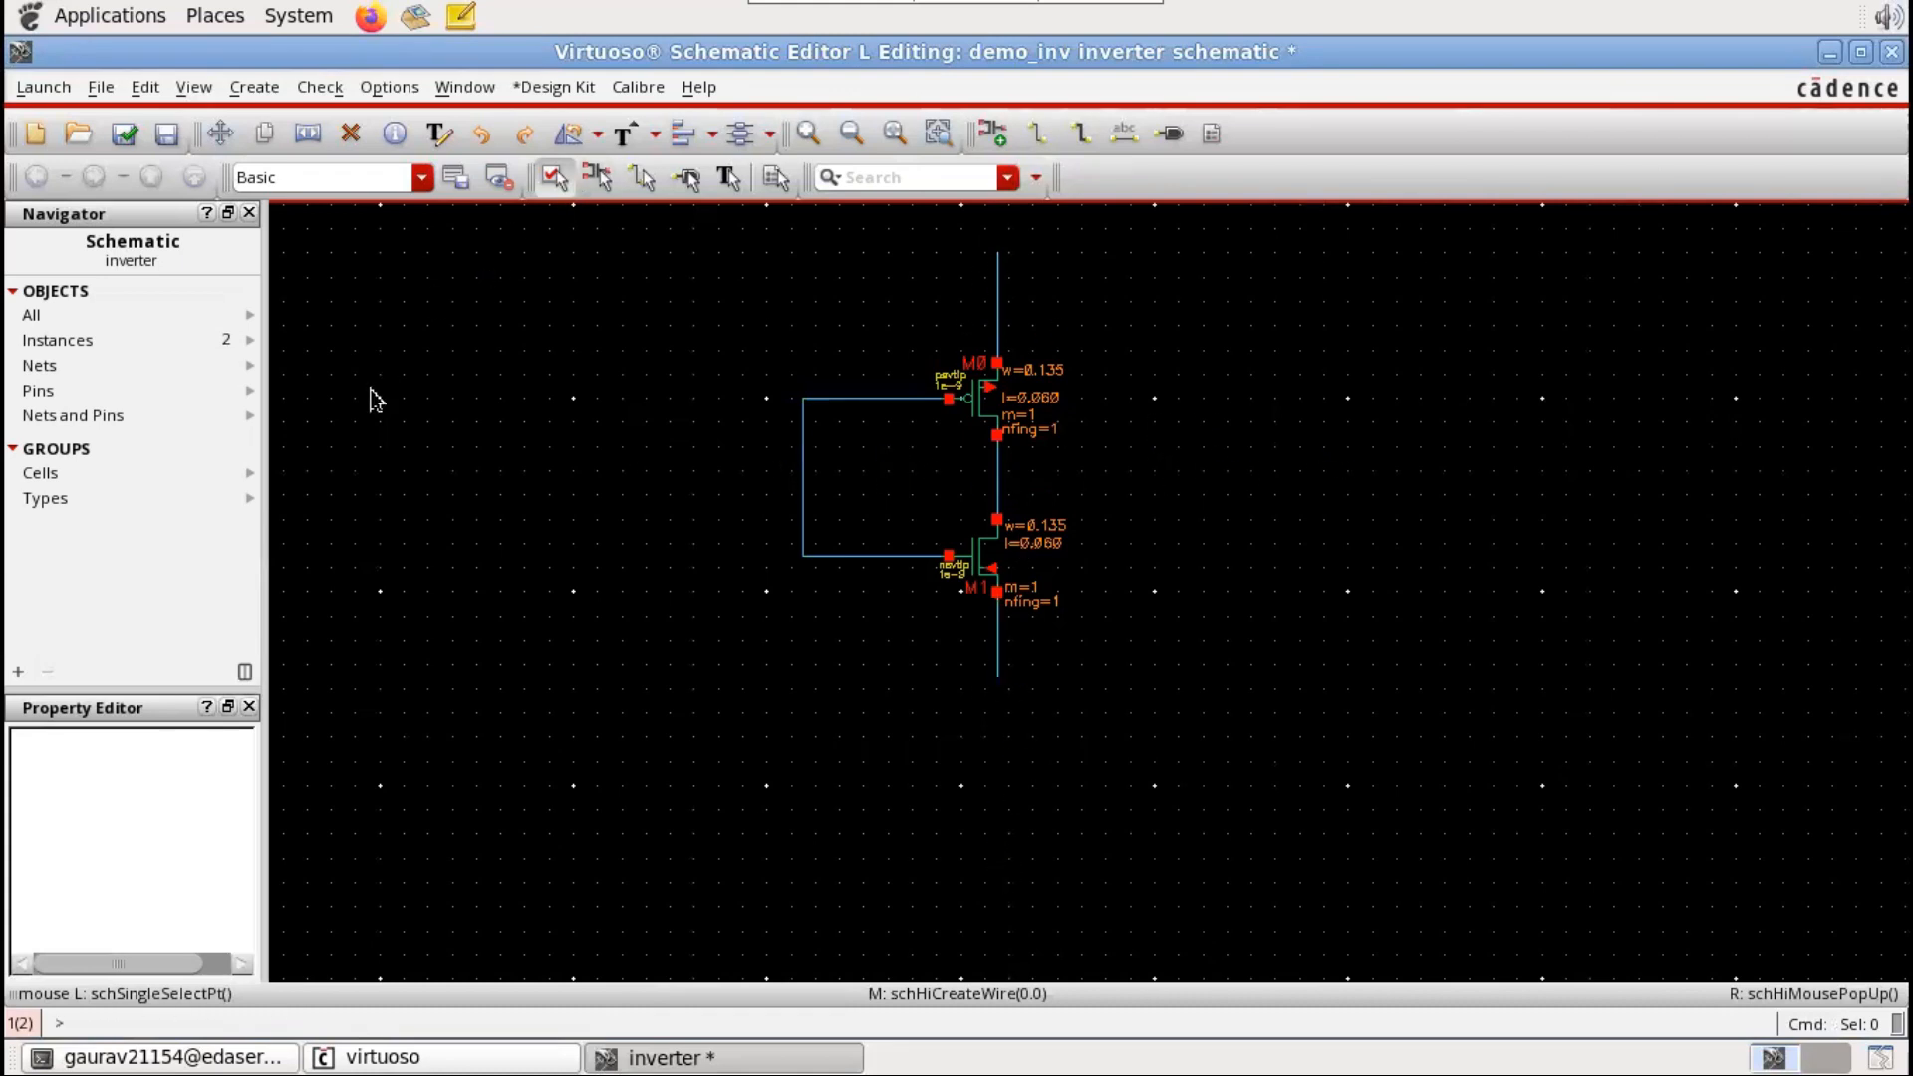
# Step: Create an input pin named Vdd with signal type power and place it left of the PMOS source wire's upper end
pyautogui.click(249, 88)
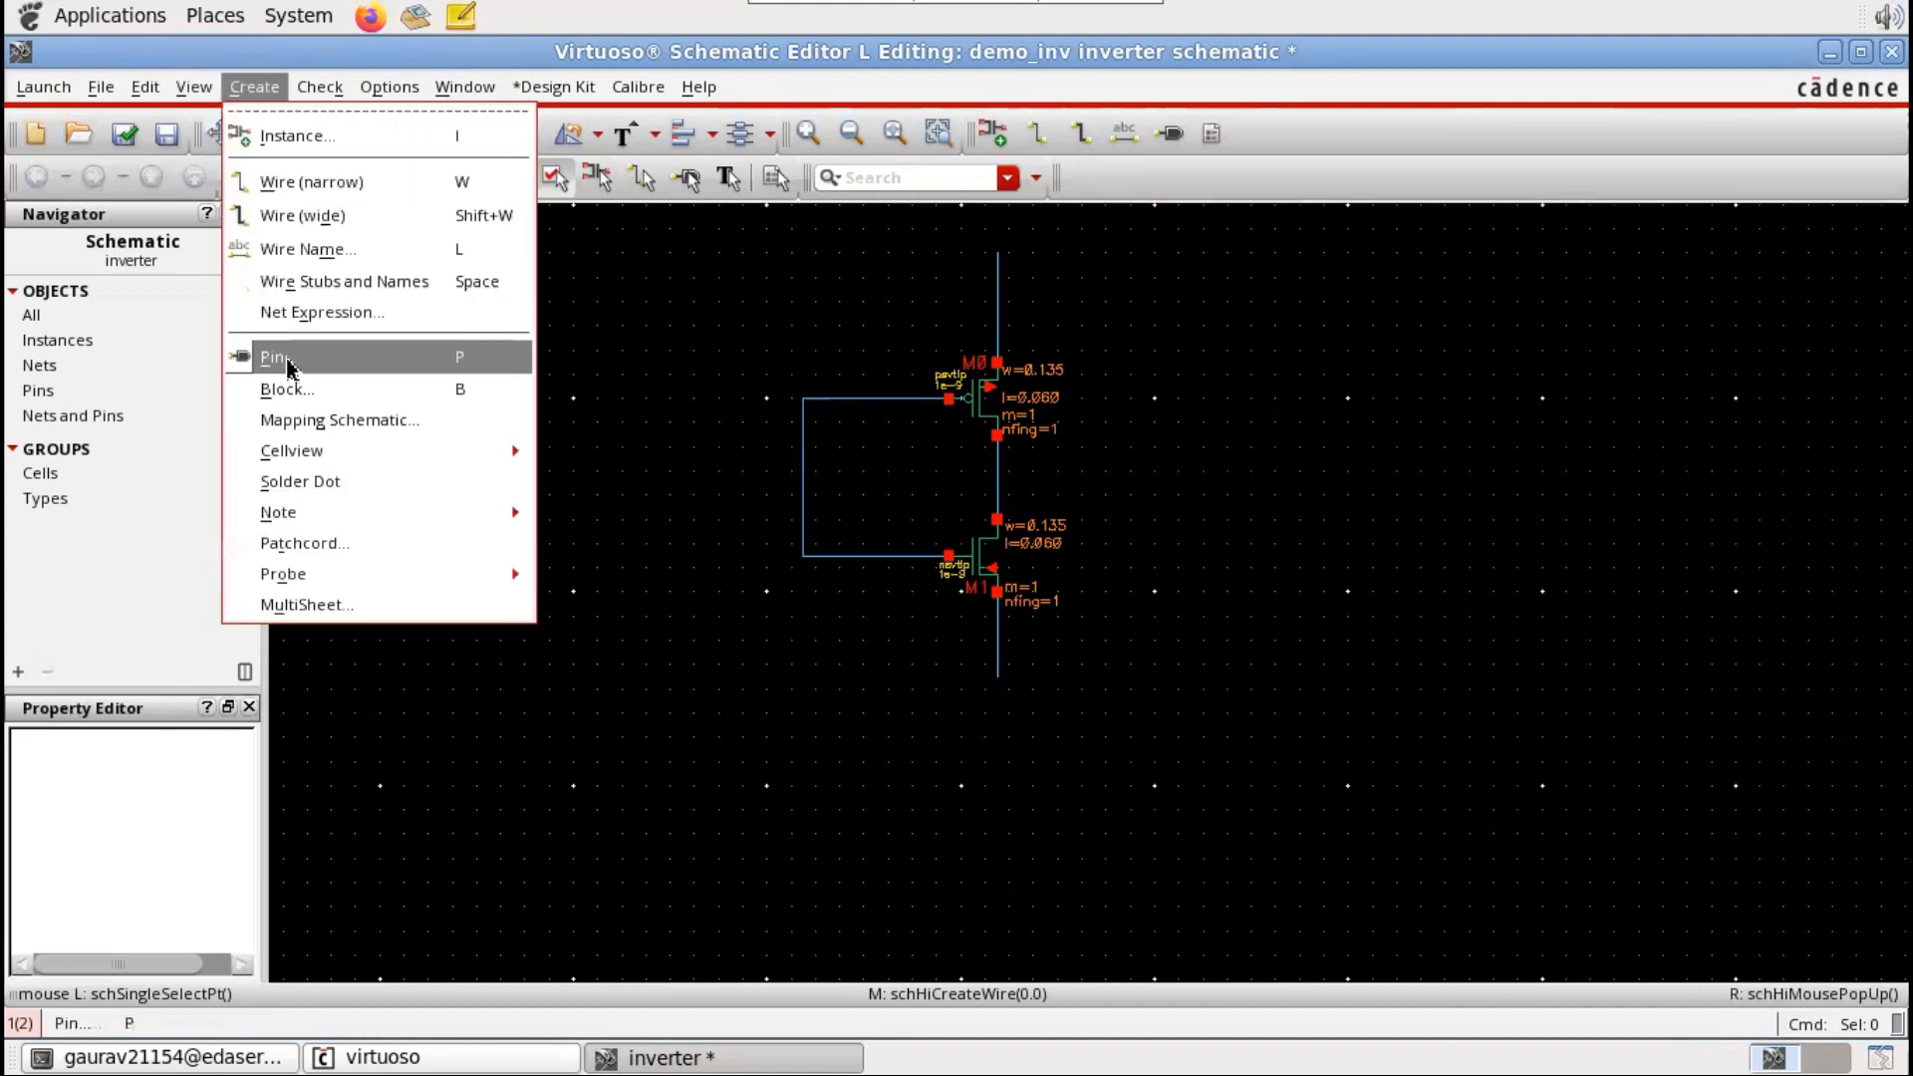
pyautogui.click(289, 359)
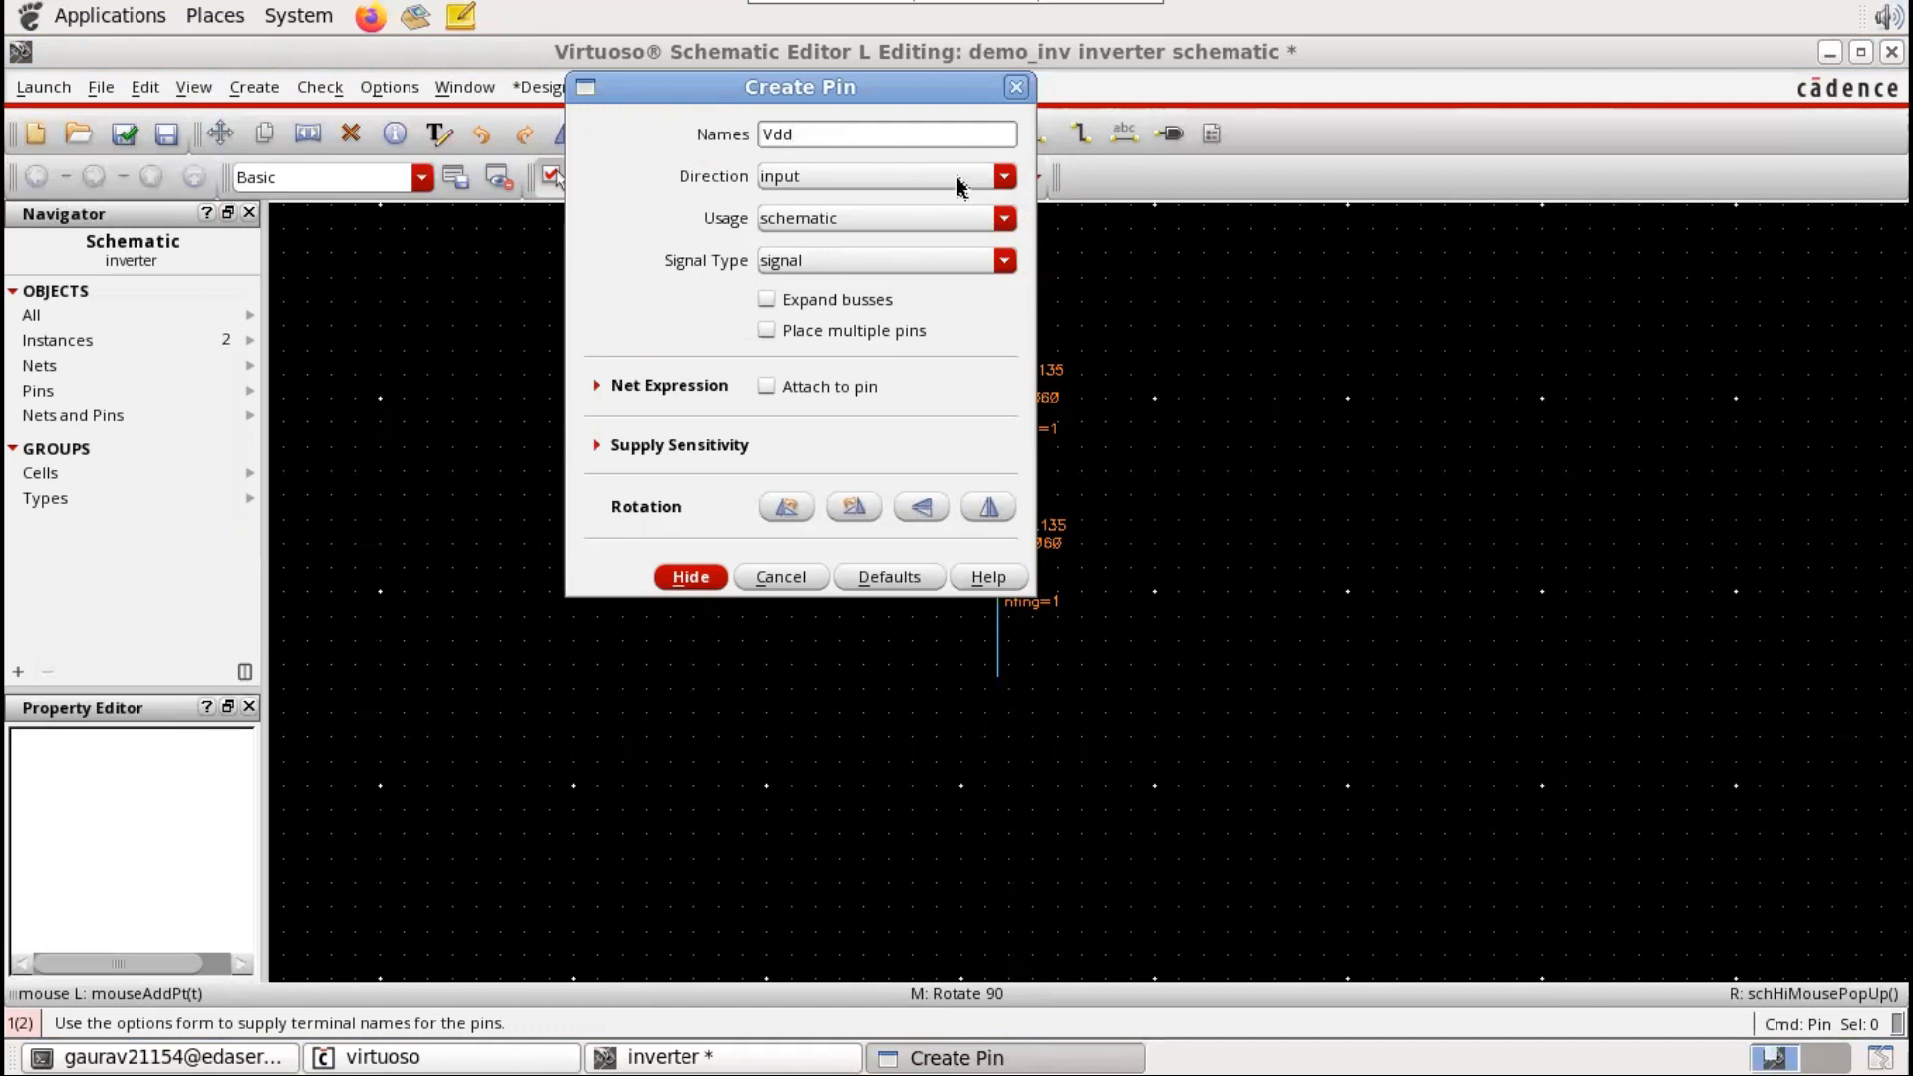
pyautogui.click(804, 264)
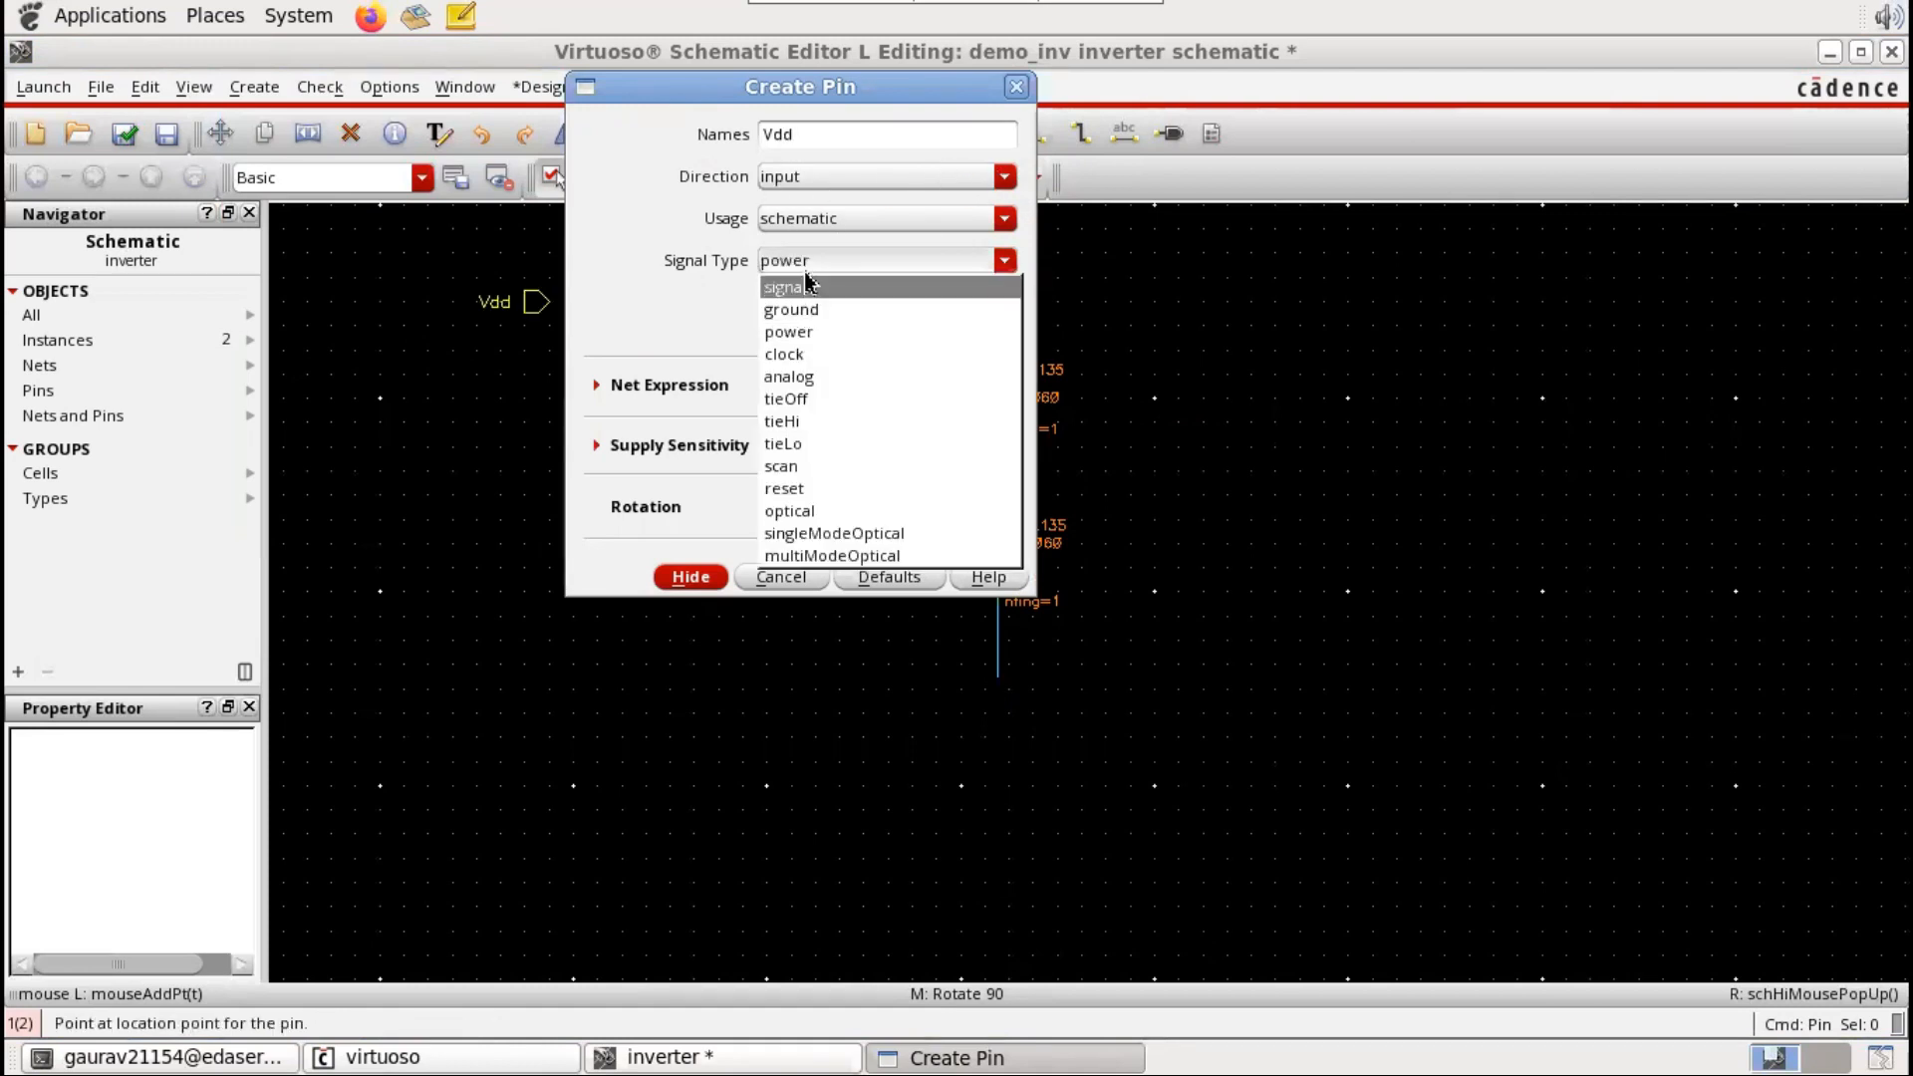
pyautogui.click(802, 335)
pyautogui.click(688, 577)
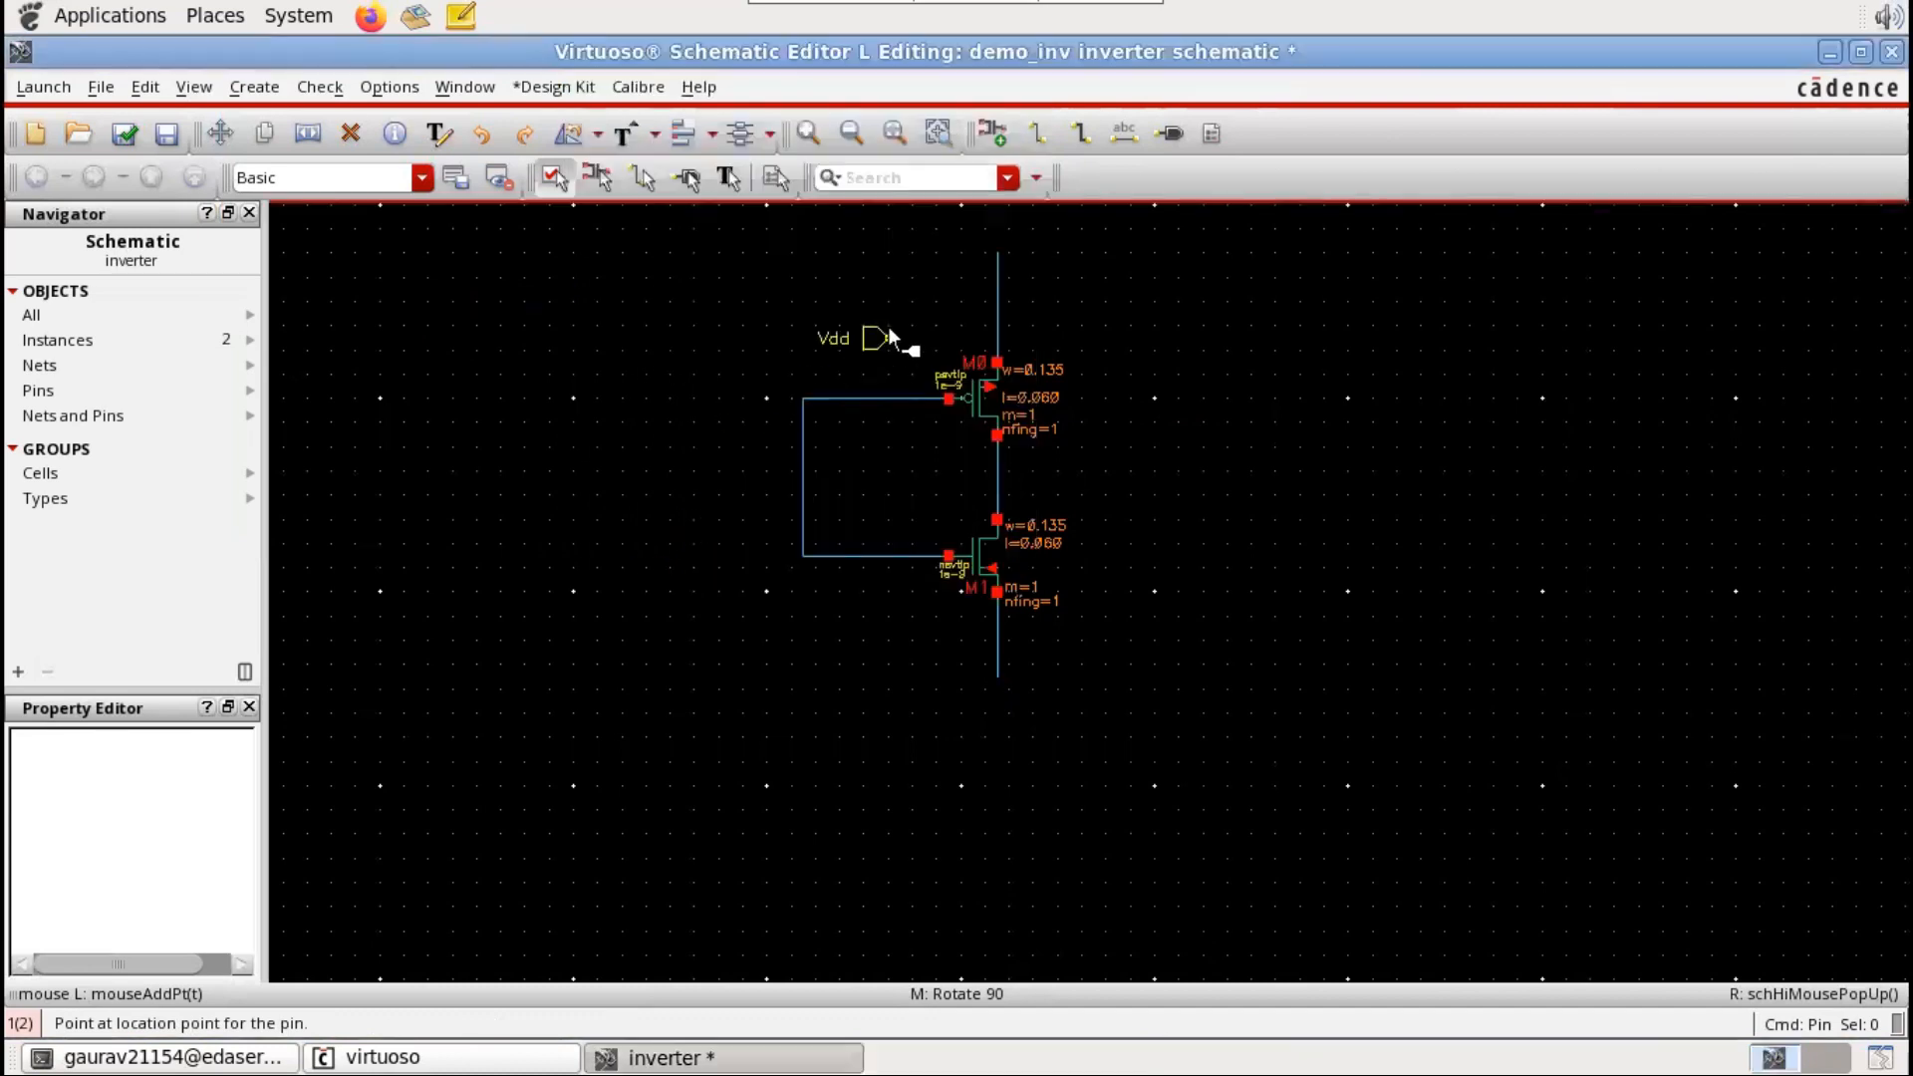
pyautogui.click(925, 254)
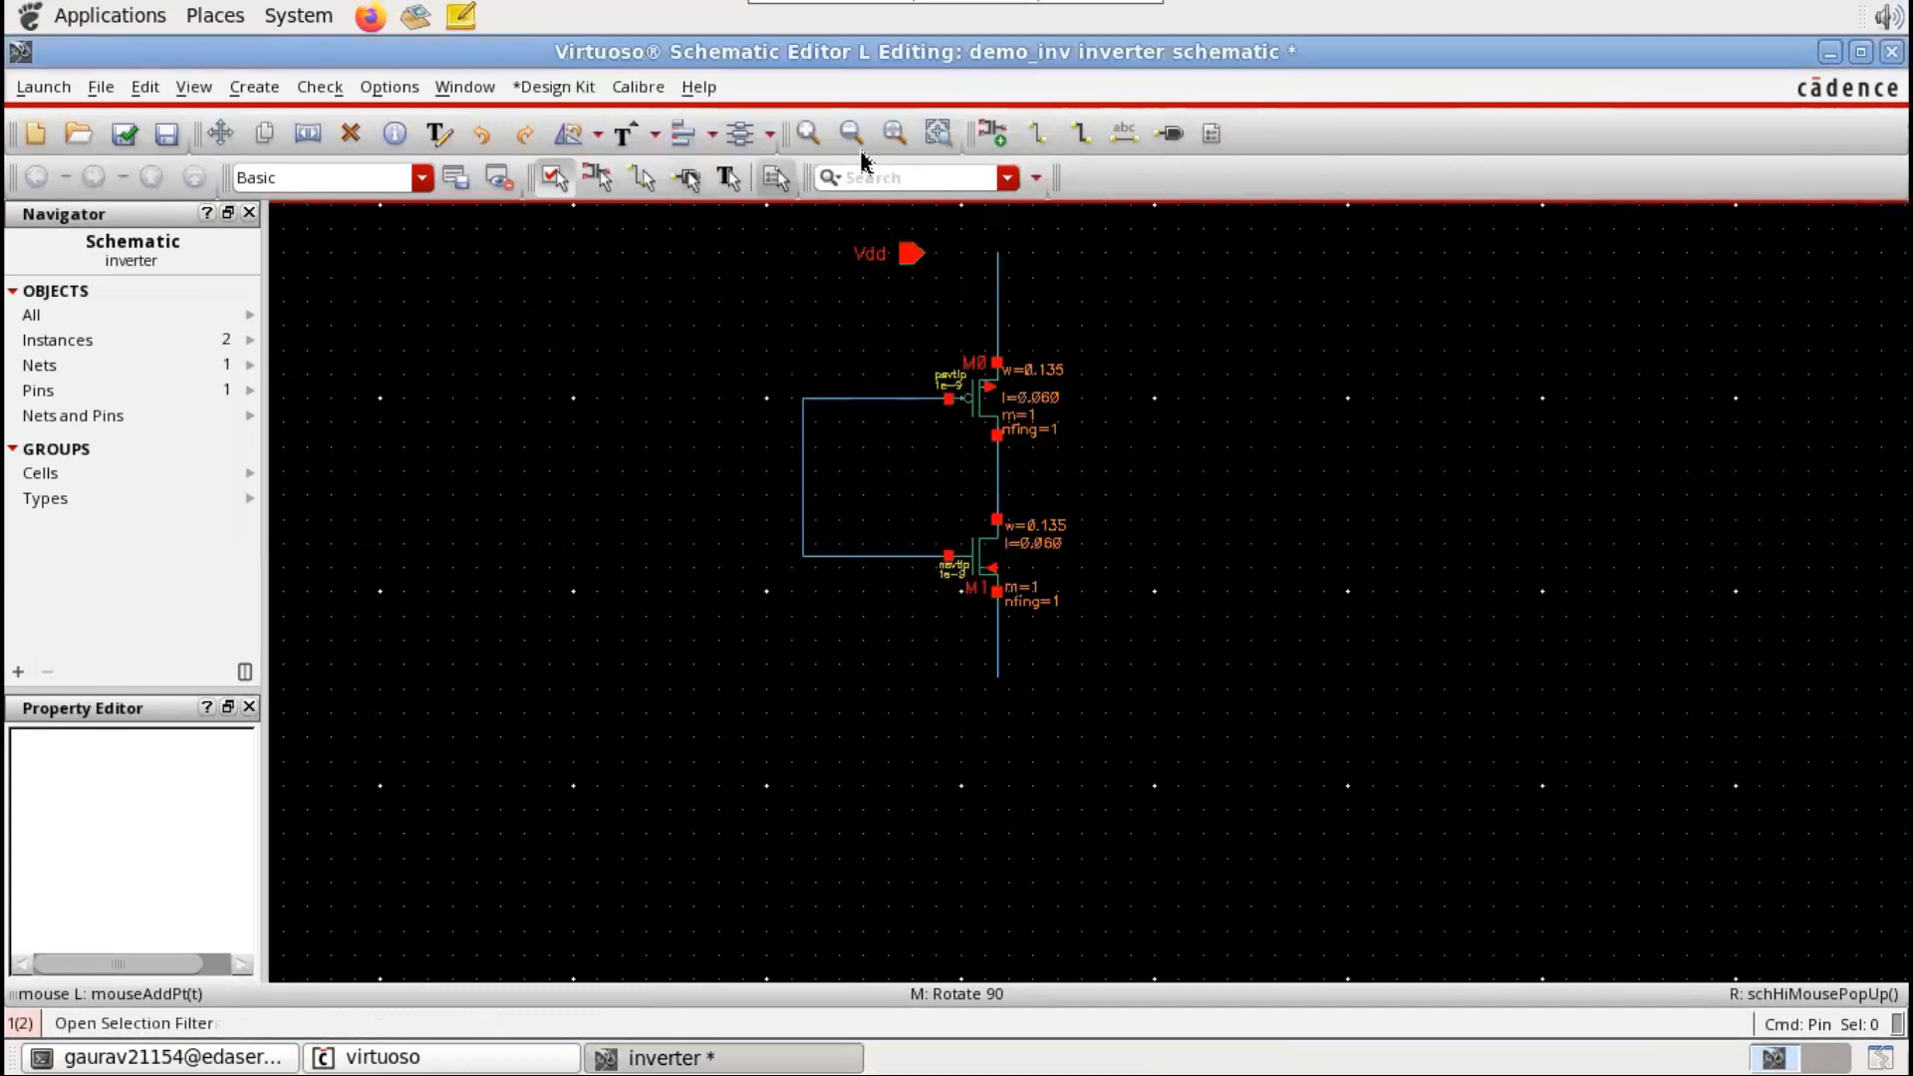
# Step: Create an inputOutput pin named gnd with signal type ground and place it just below the NMOS source wire
pyautogui.click(253, 90)
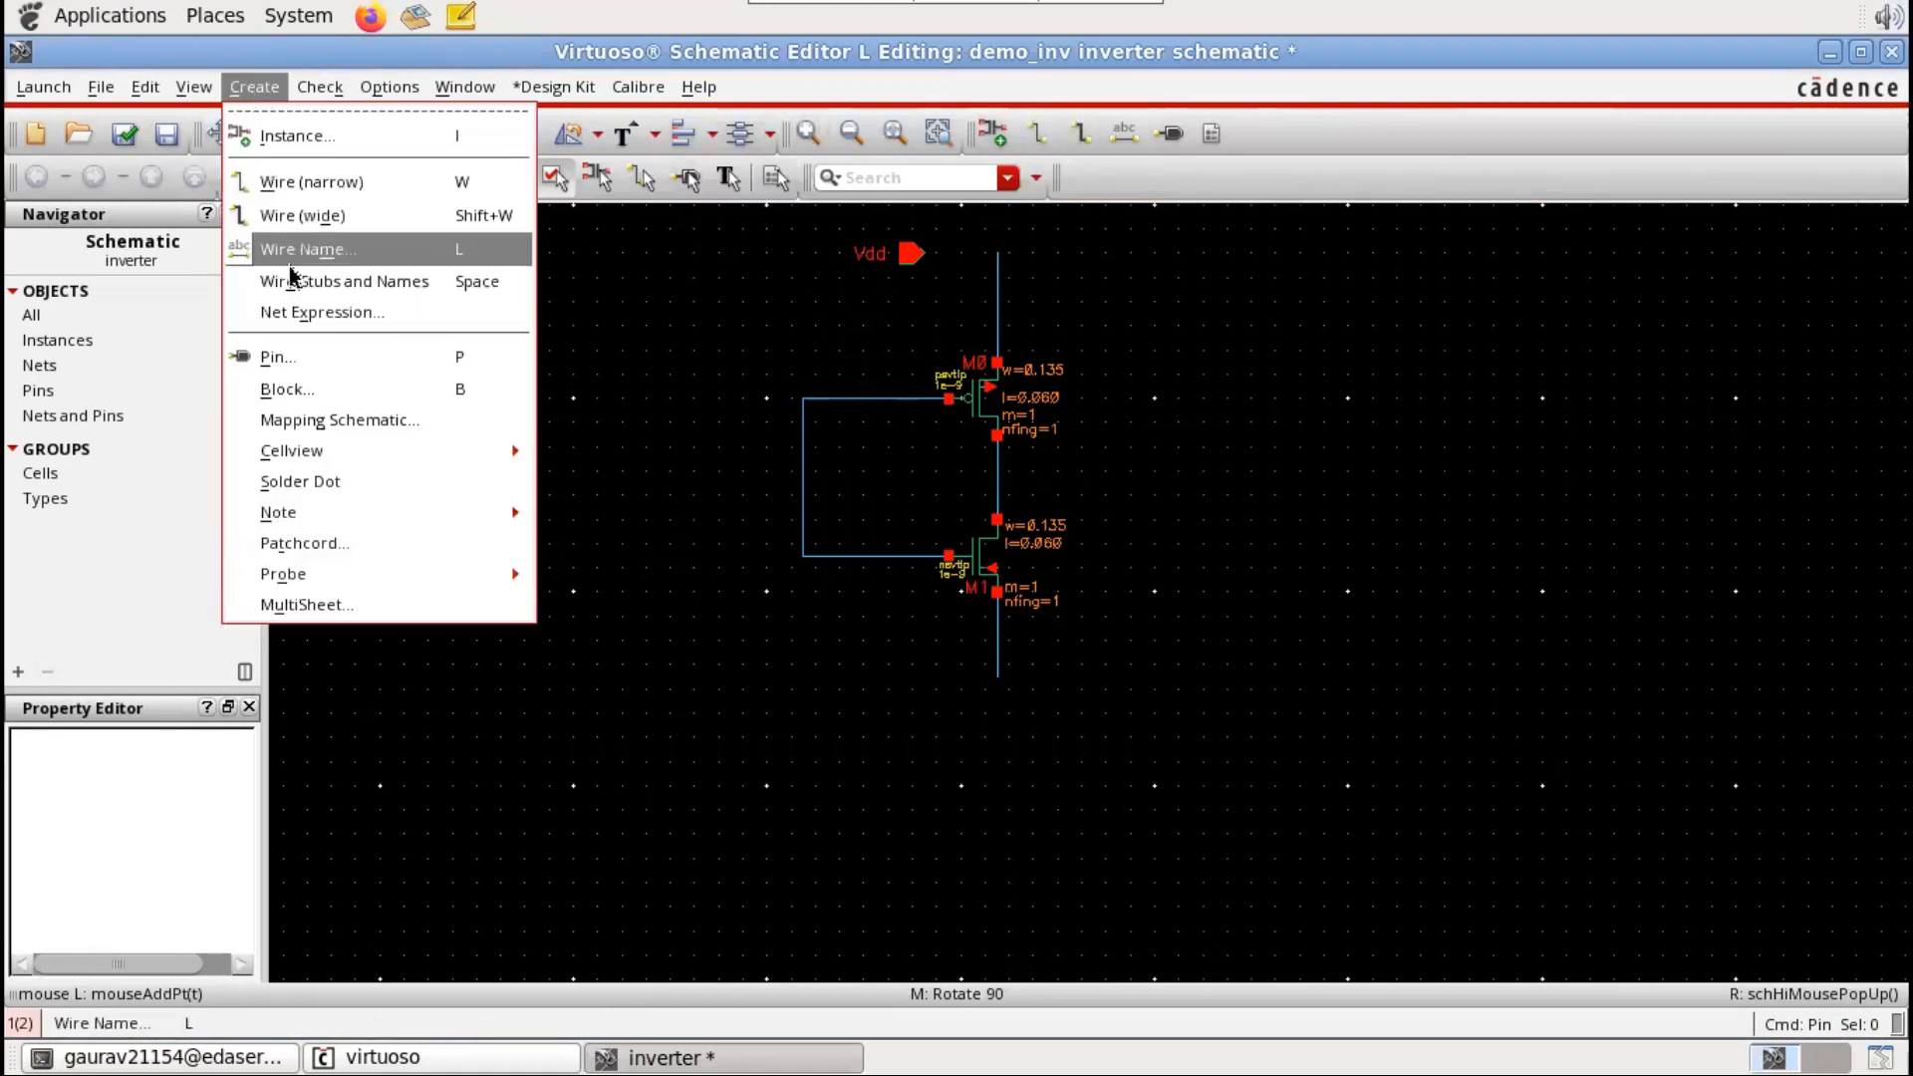
pyautogui.click(1172, 134)
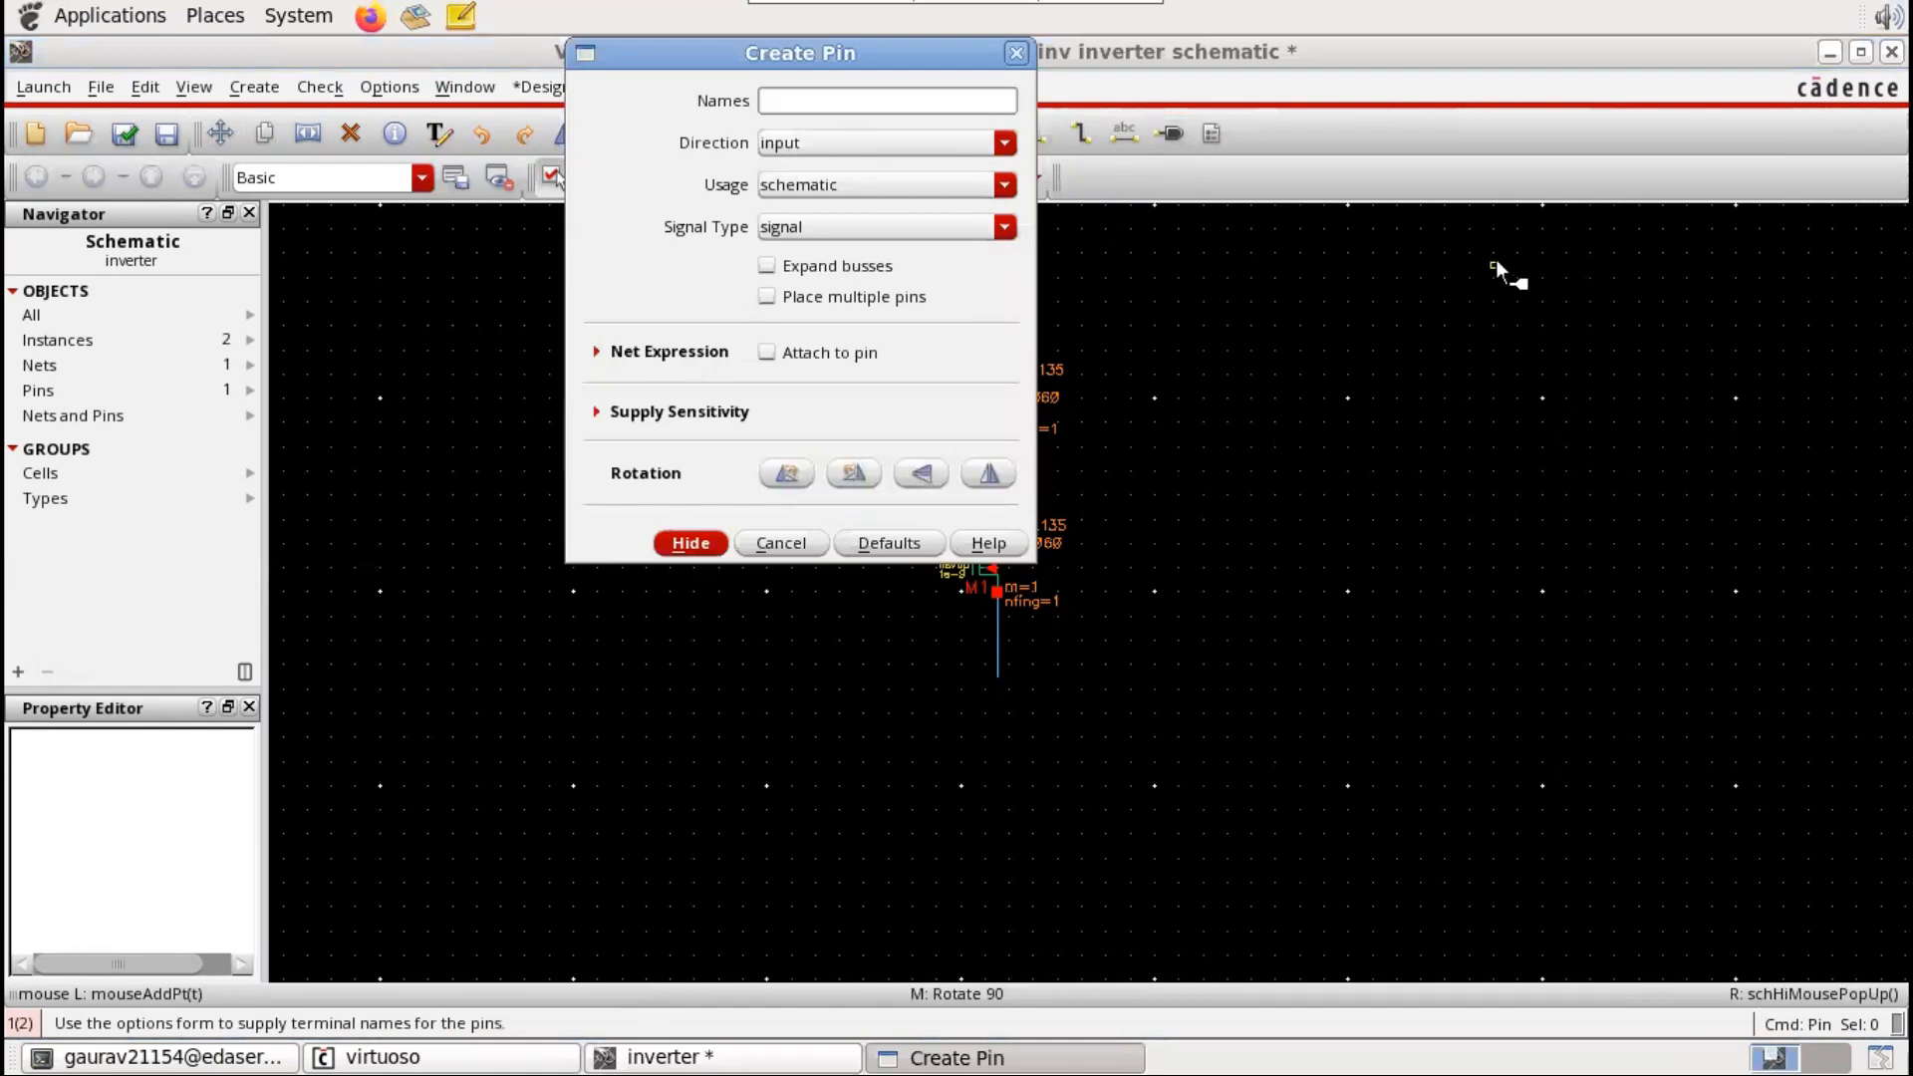
pyautogui.click(789, 101)
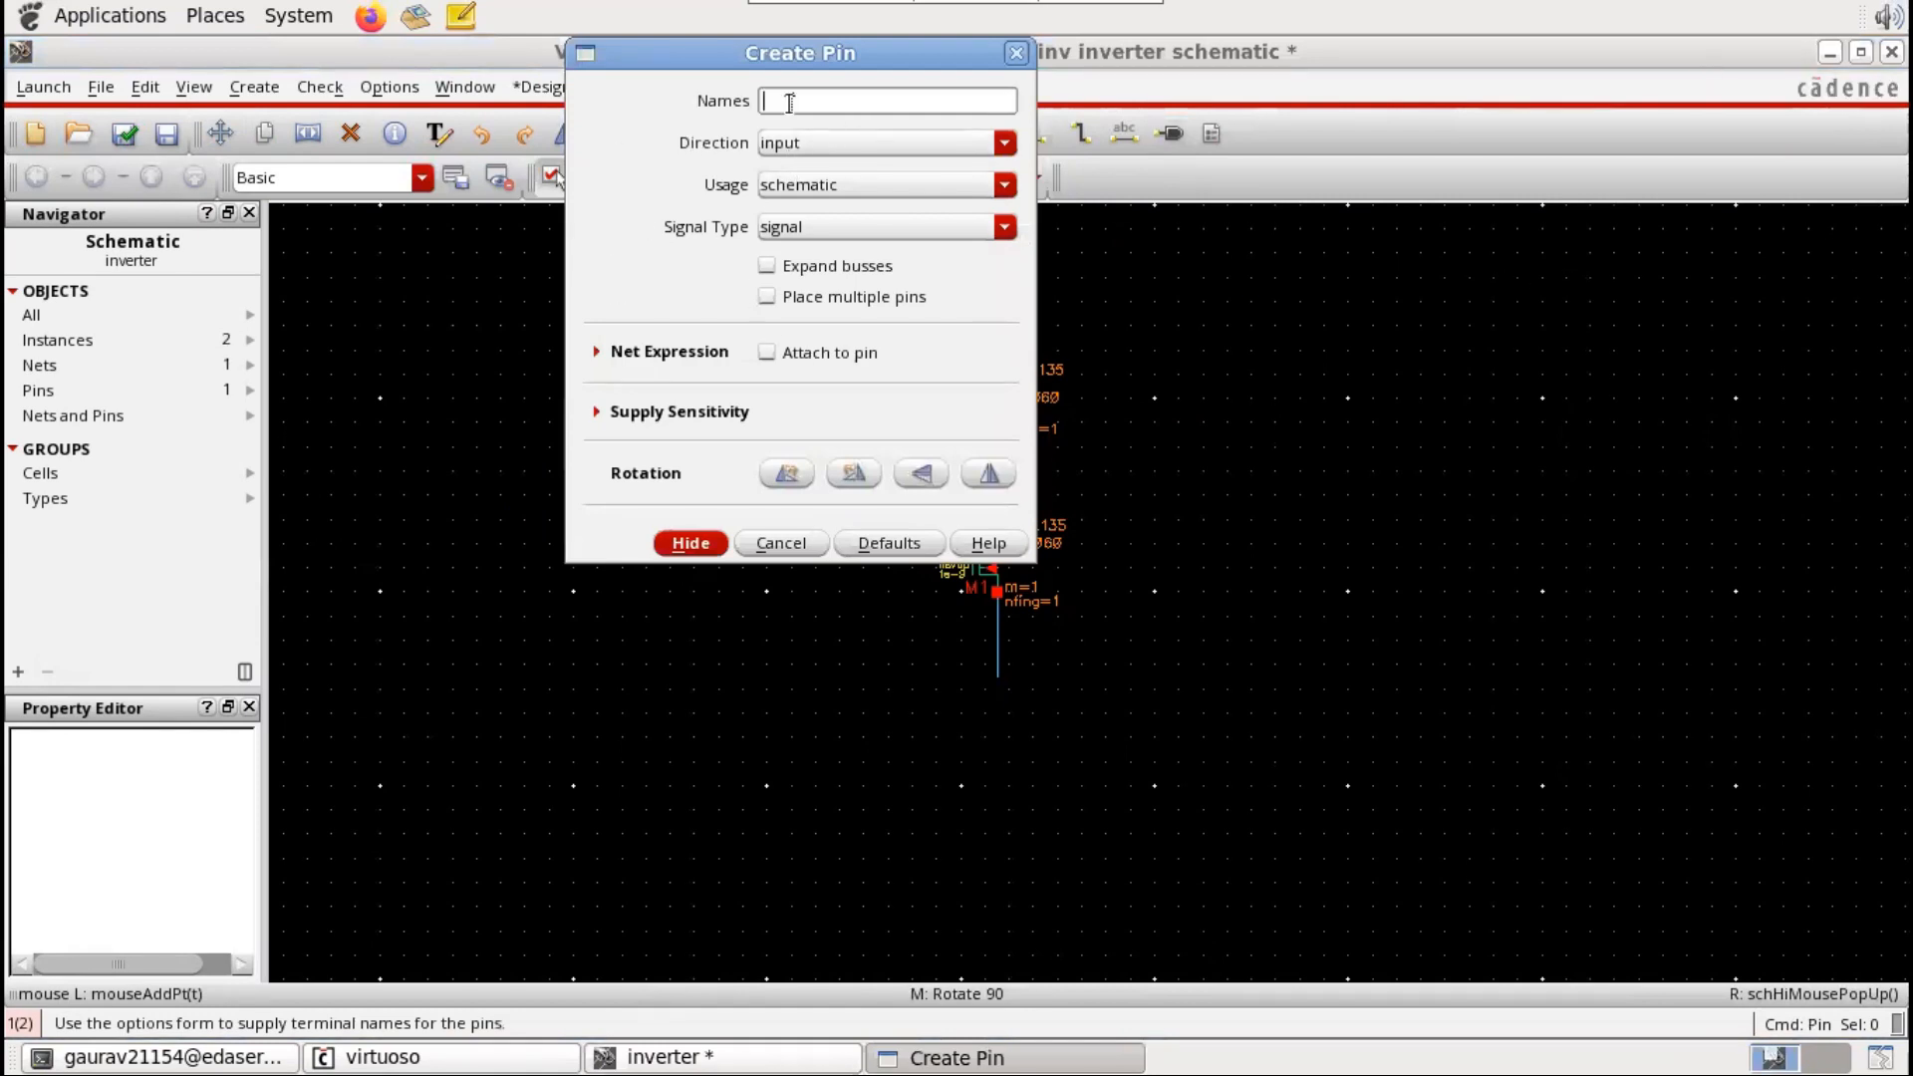
pyautogui.write('gnd')
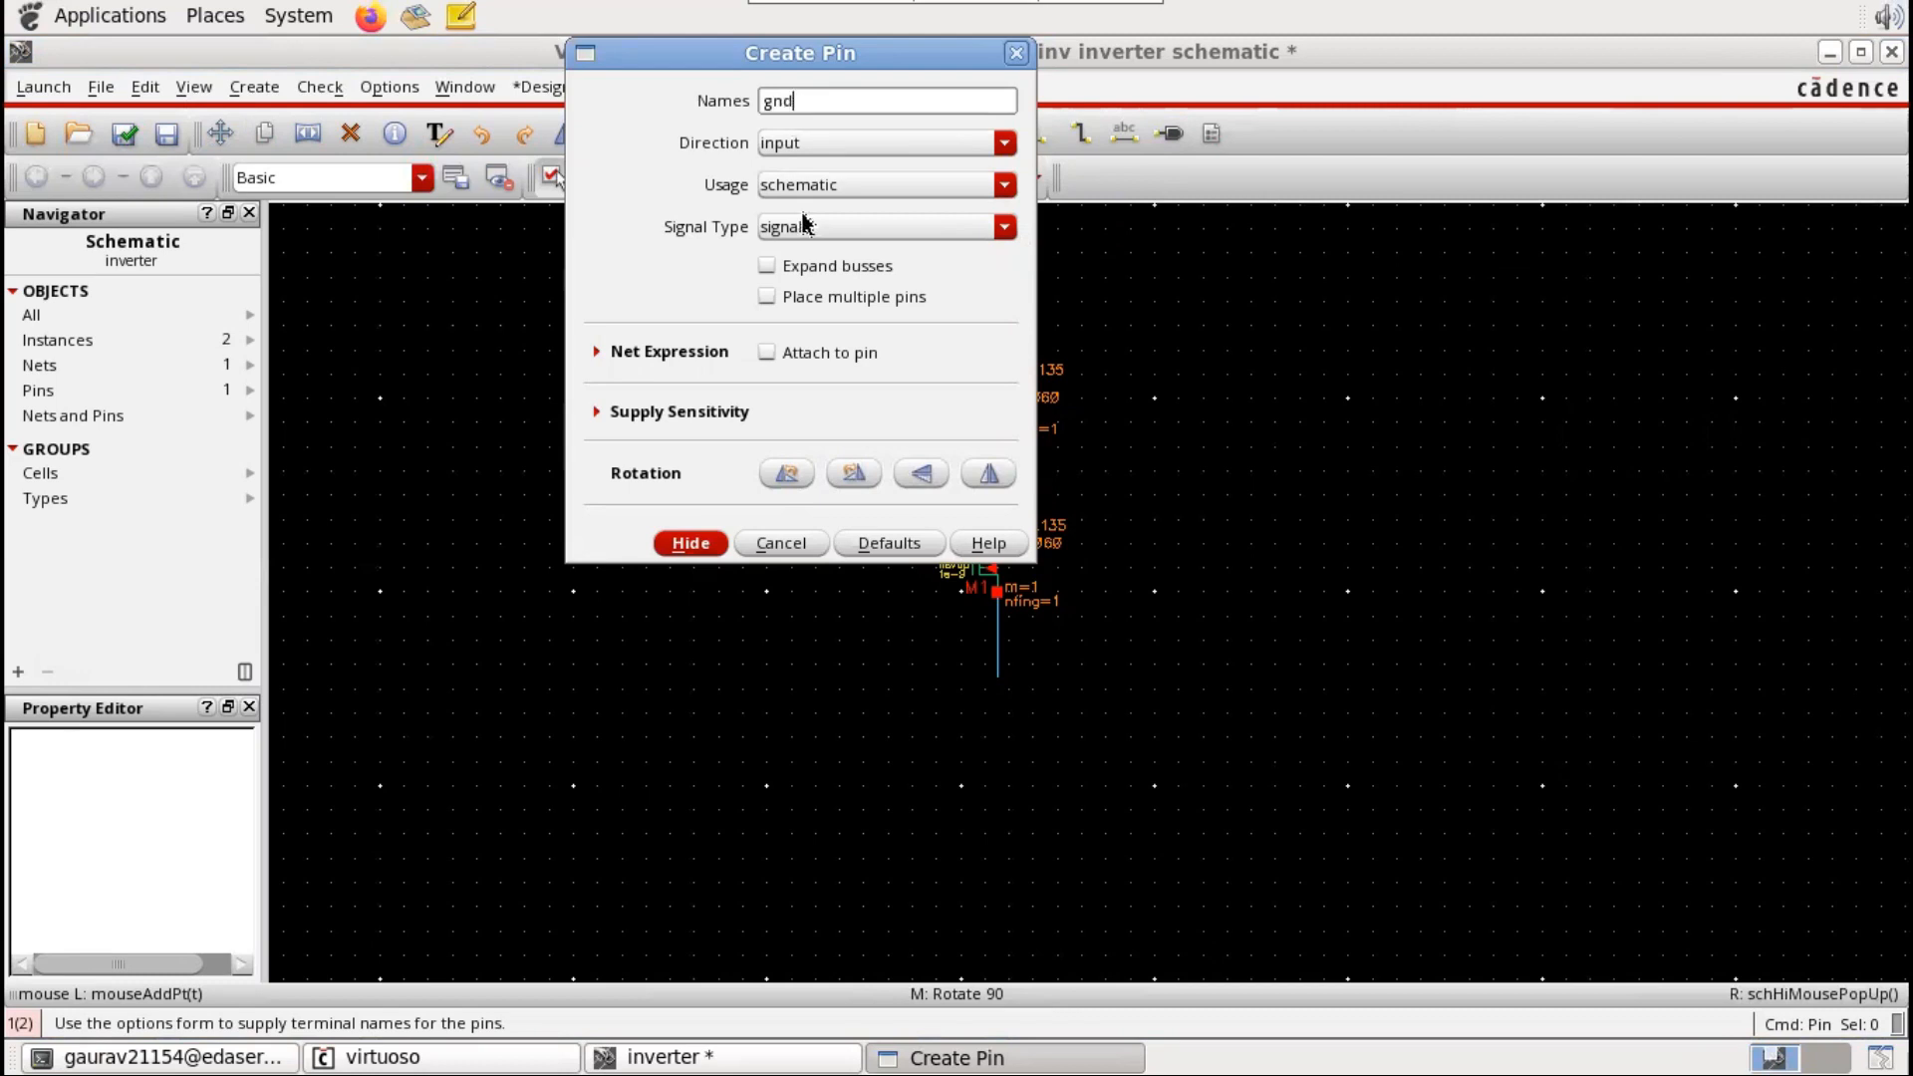
pyautogui.click(947, 145)
pyautogui.click(857, 214)
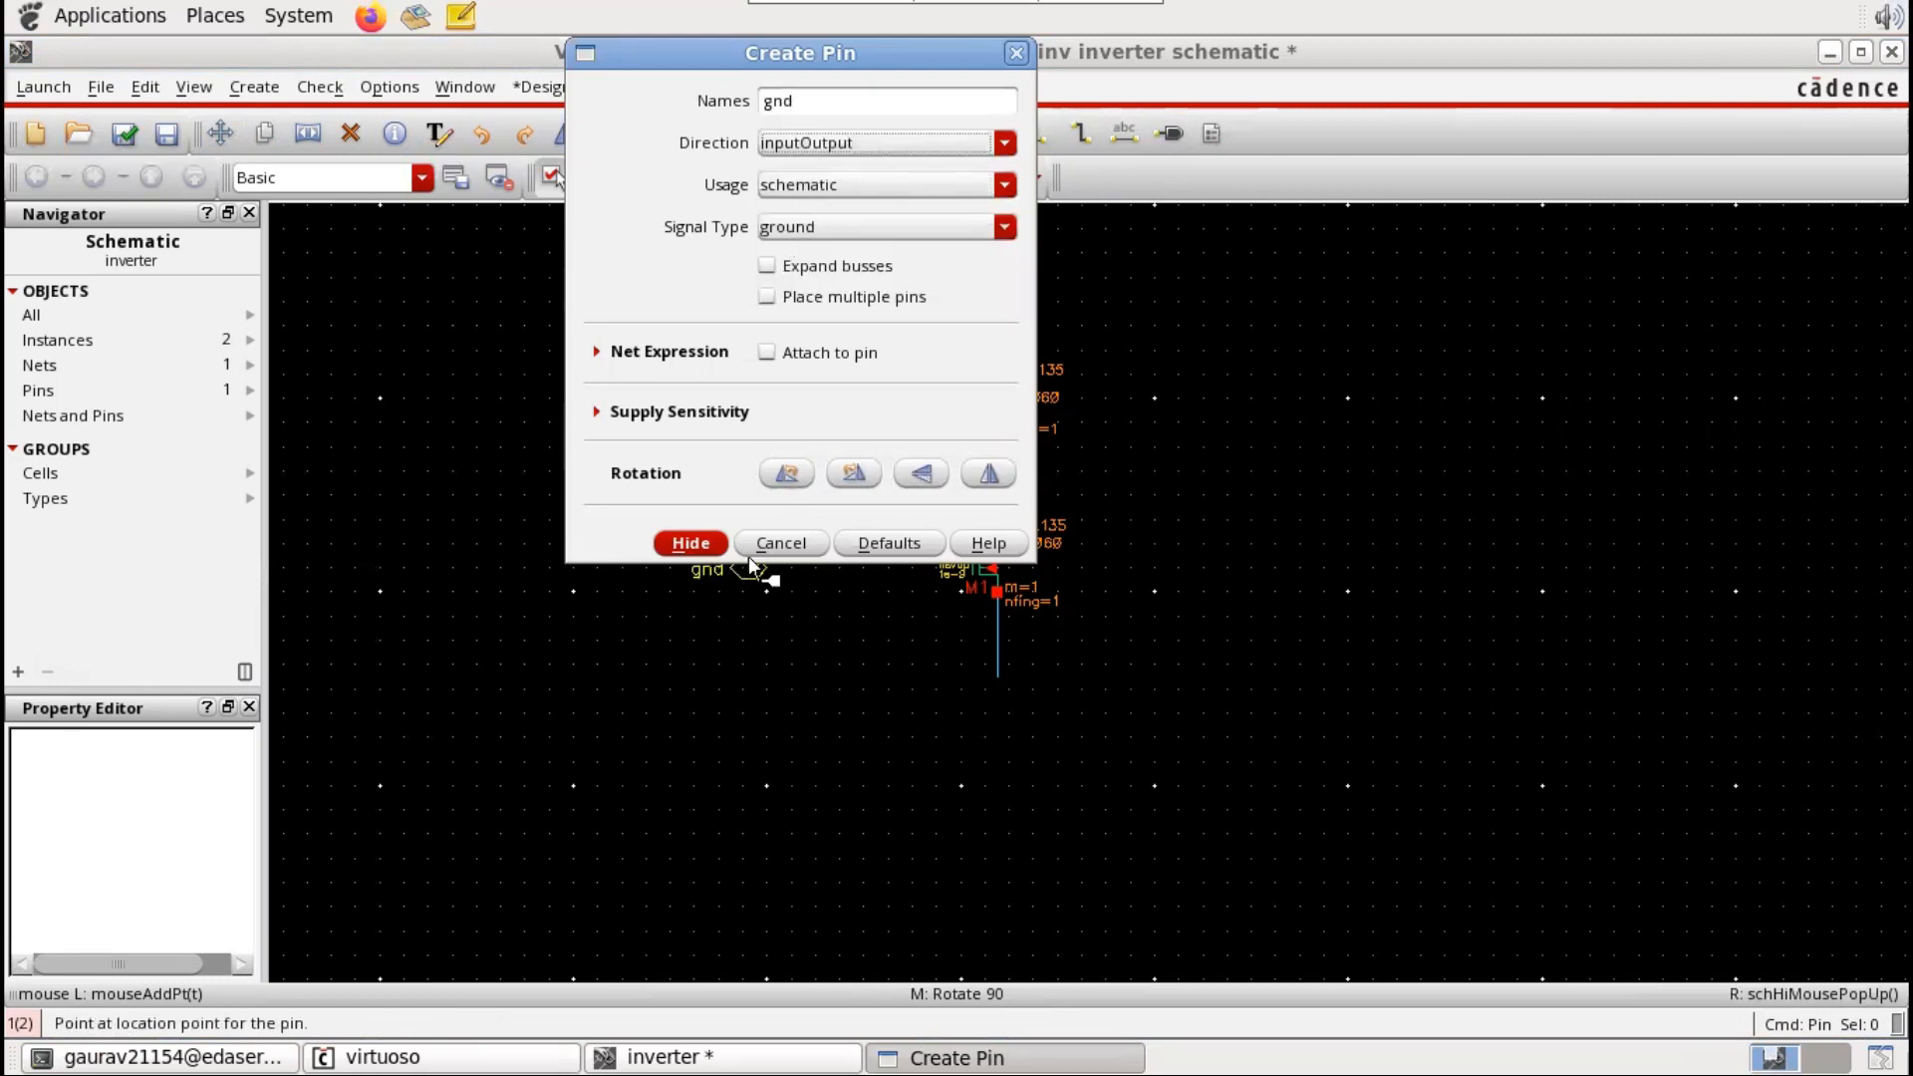
pyautogui.click(691, 543)
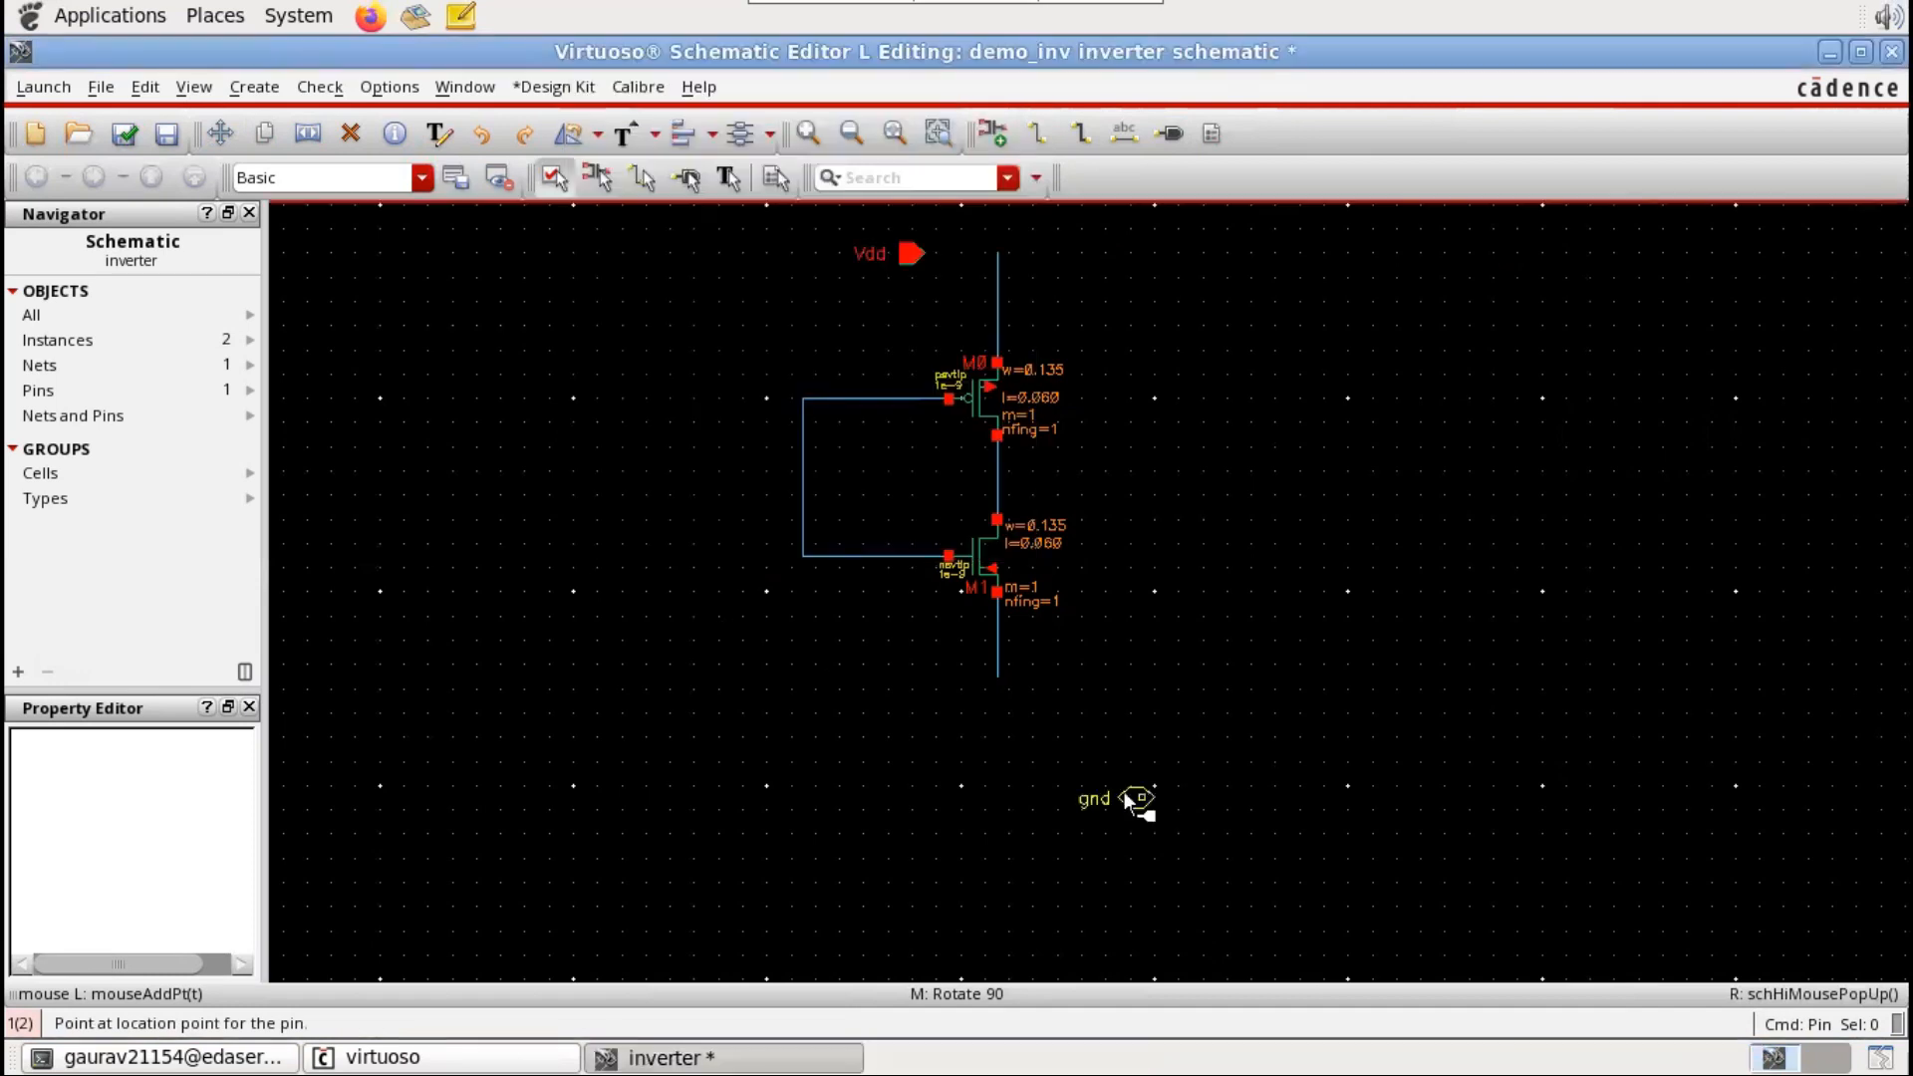
pyautogui.click(995, 719)
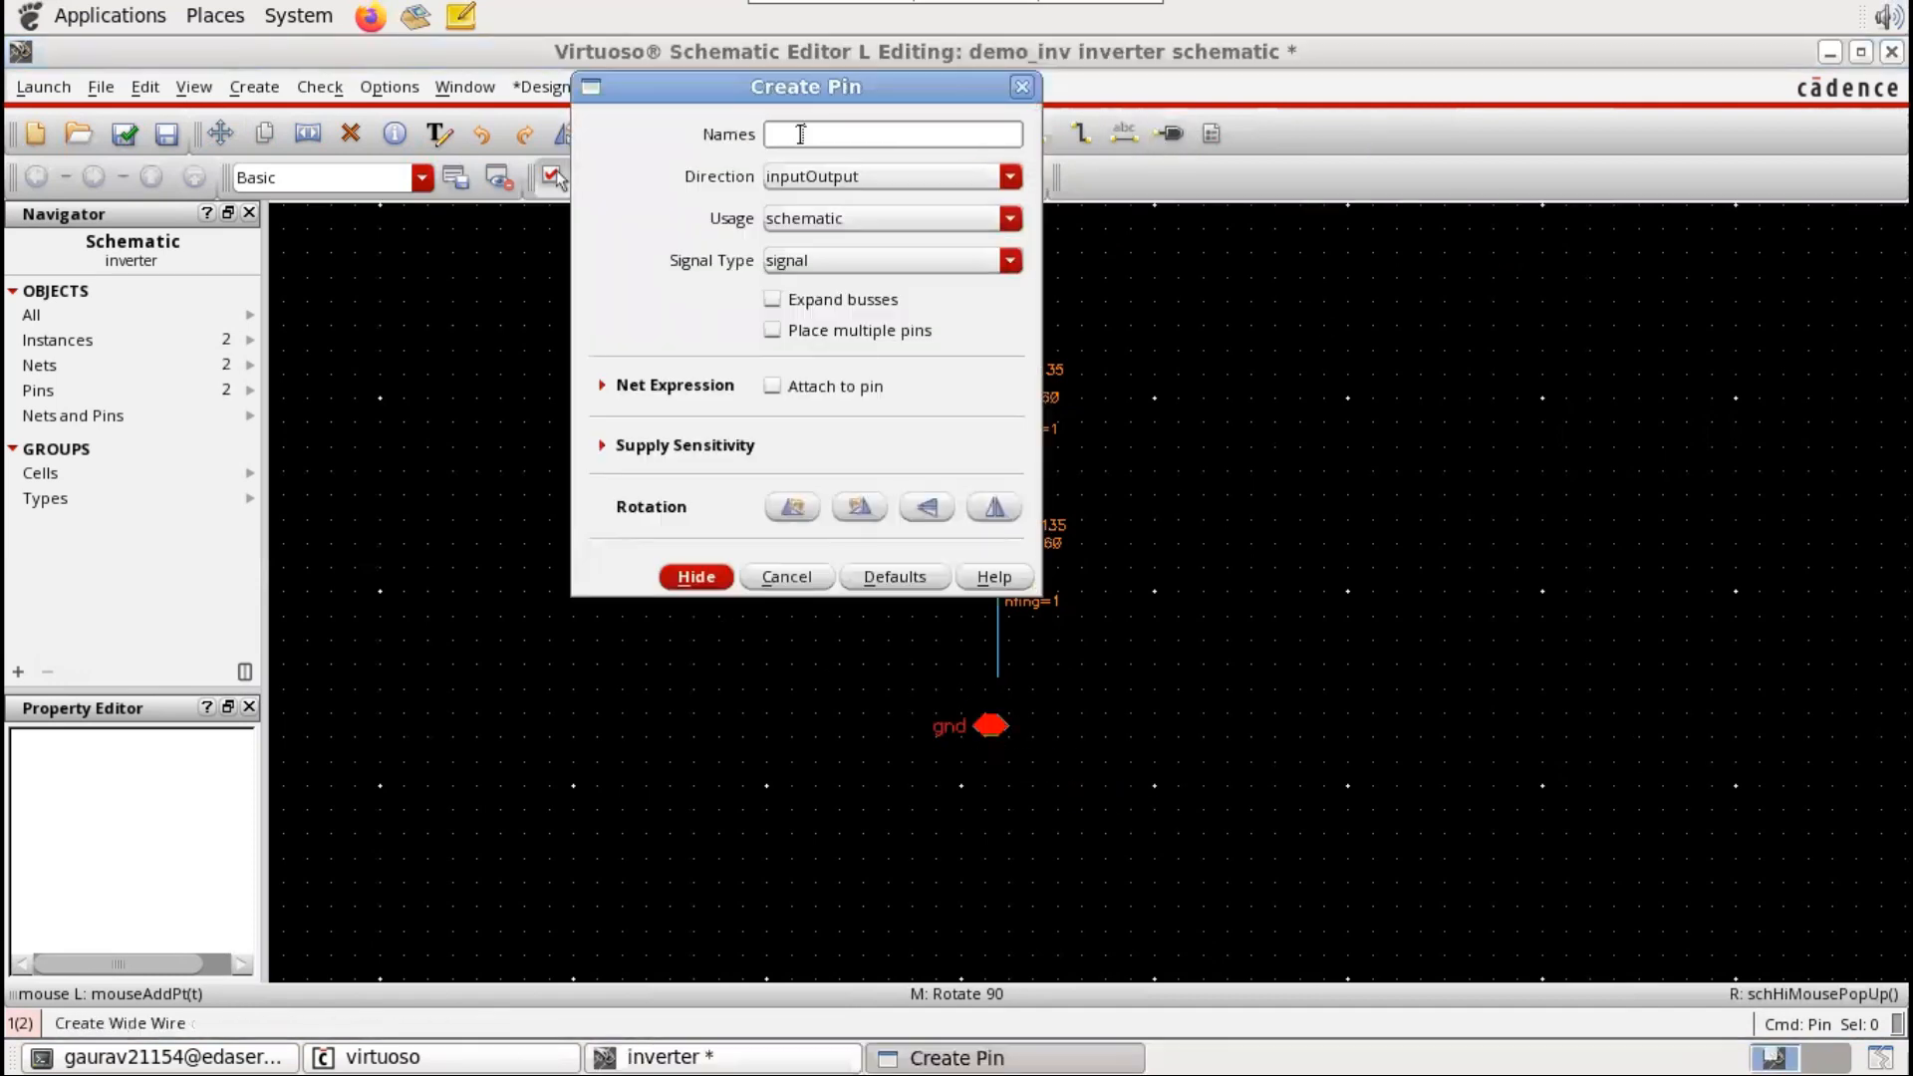
# Step: Create an input pin named in with signal type signal and place it left of the common gate wire
pyautogui.write('in')
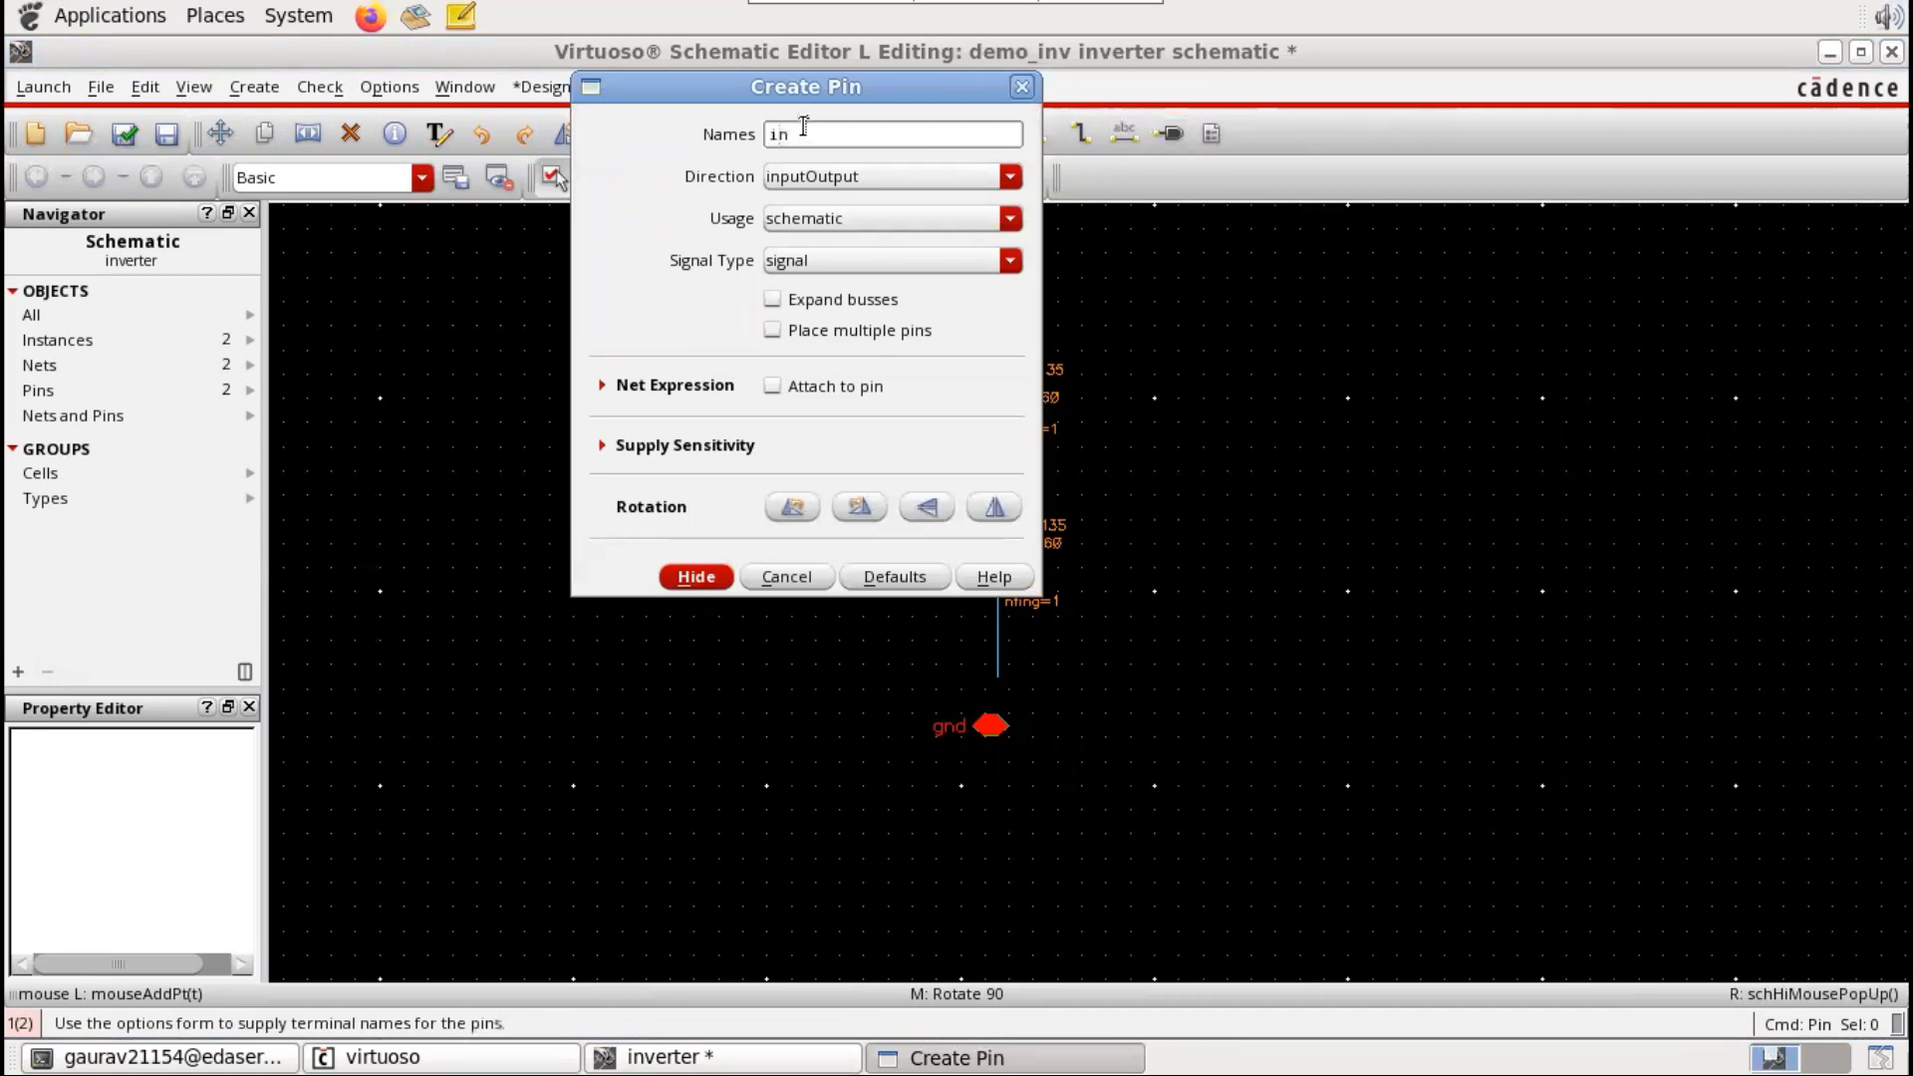
pyautogui.click(857, 177)
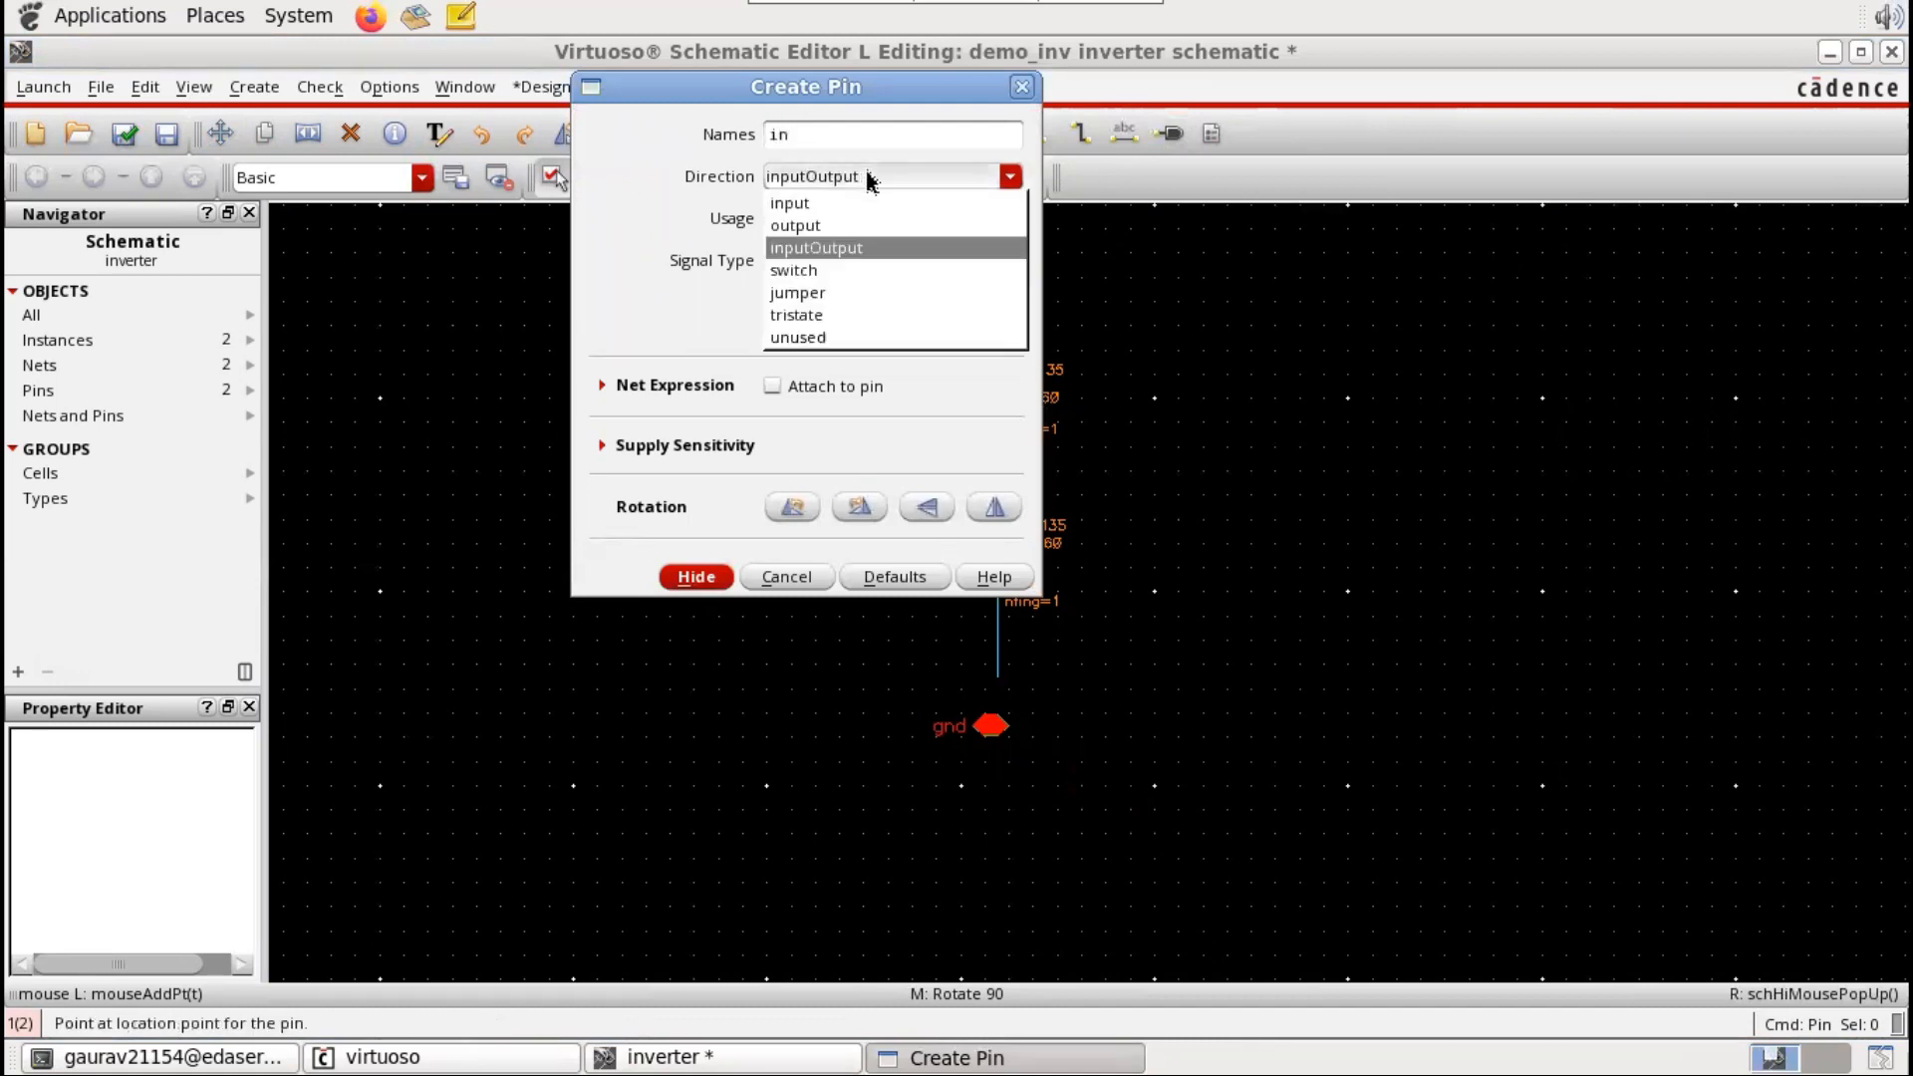
pyautogui.click(799, 204)
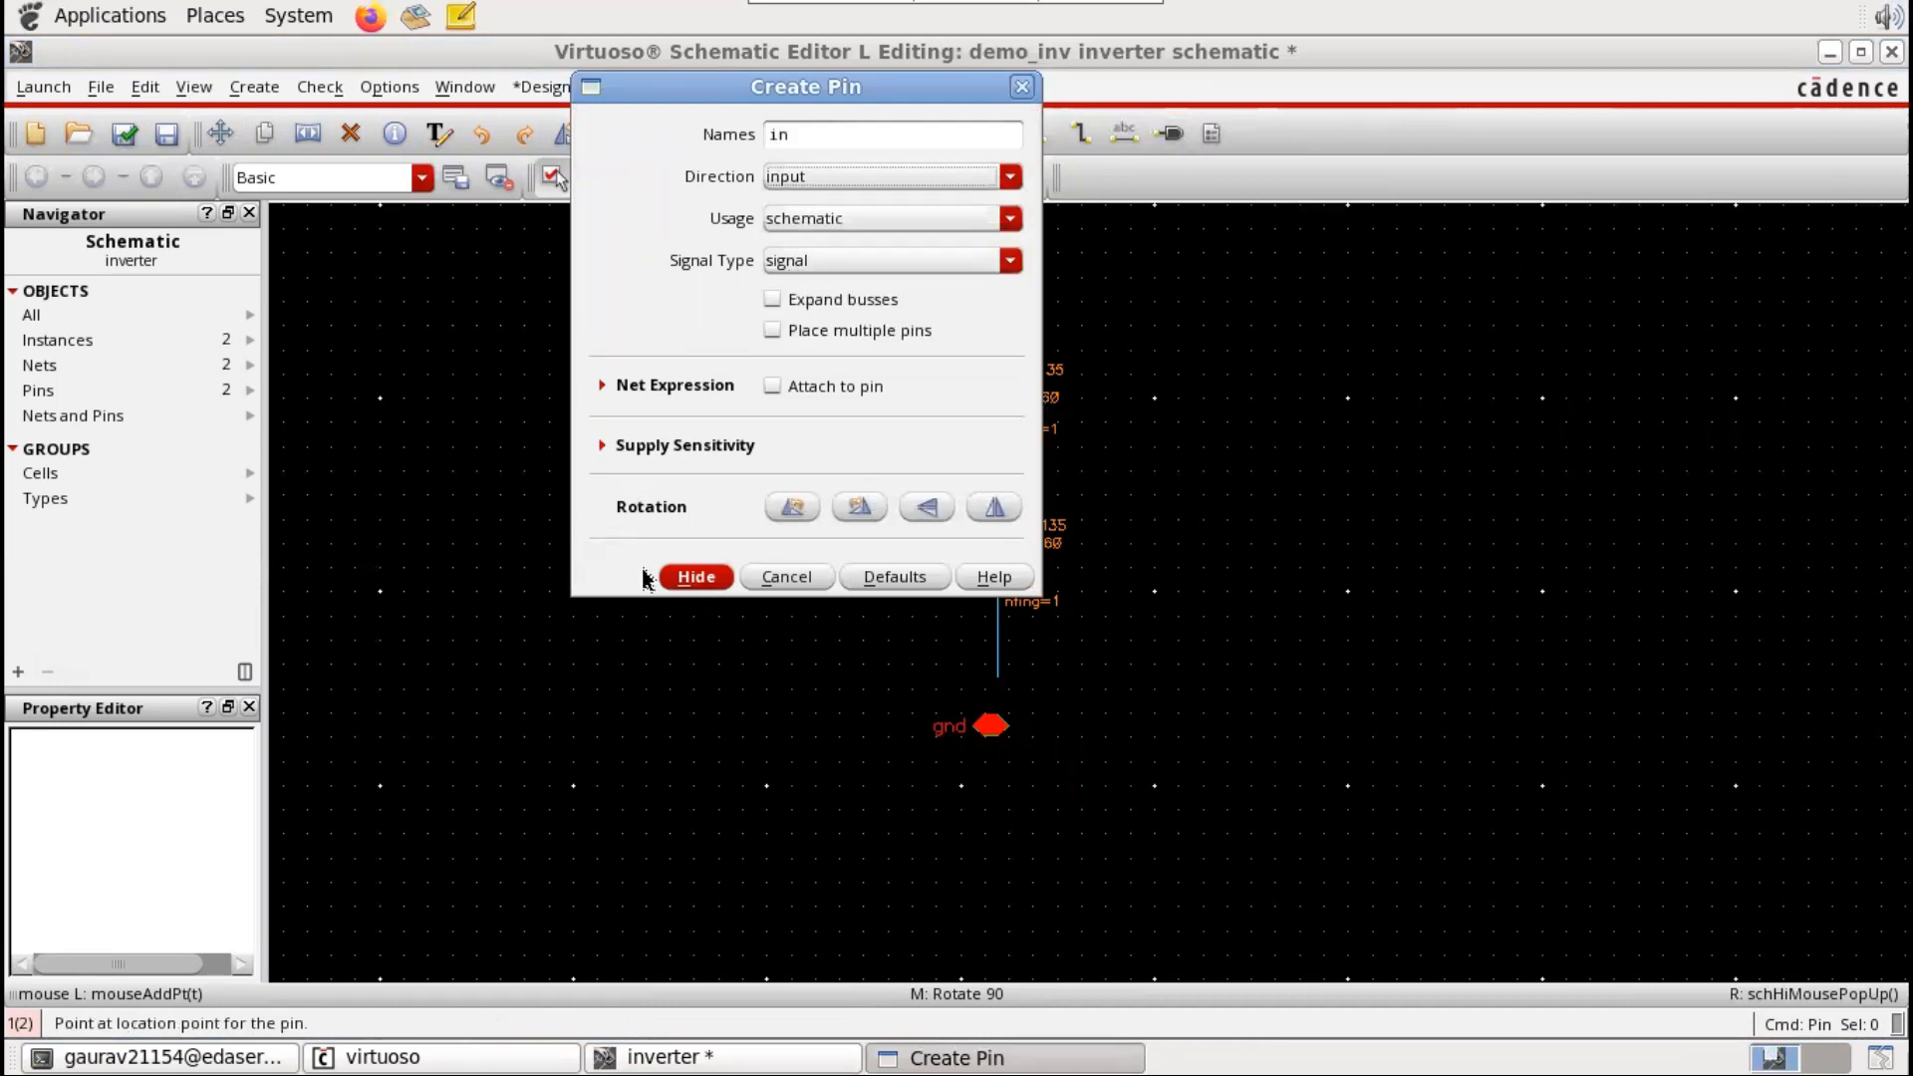
pyautogui.click(697, 578)
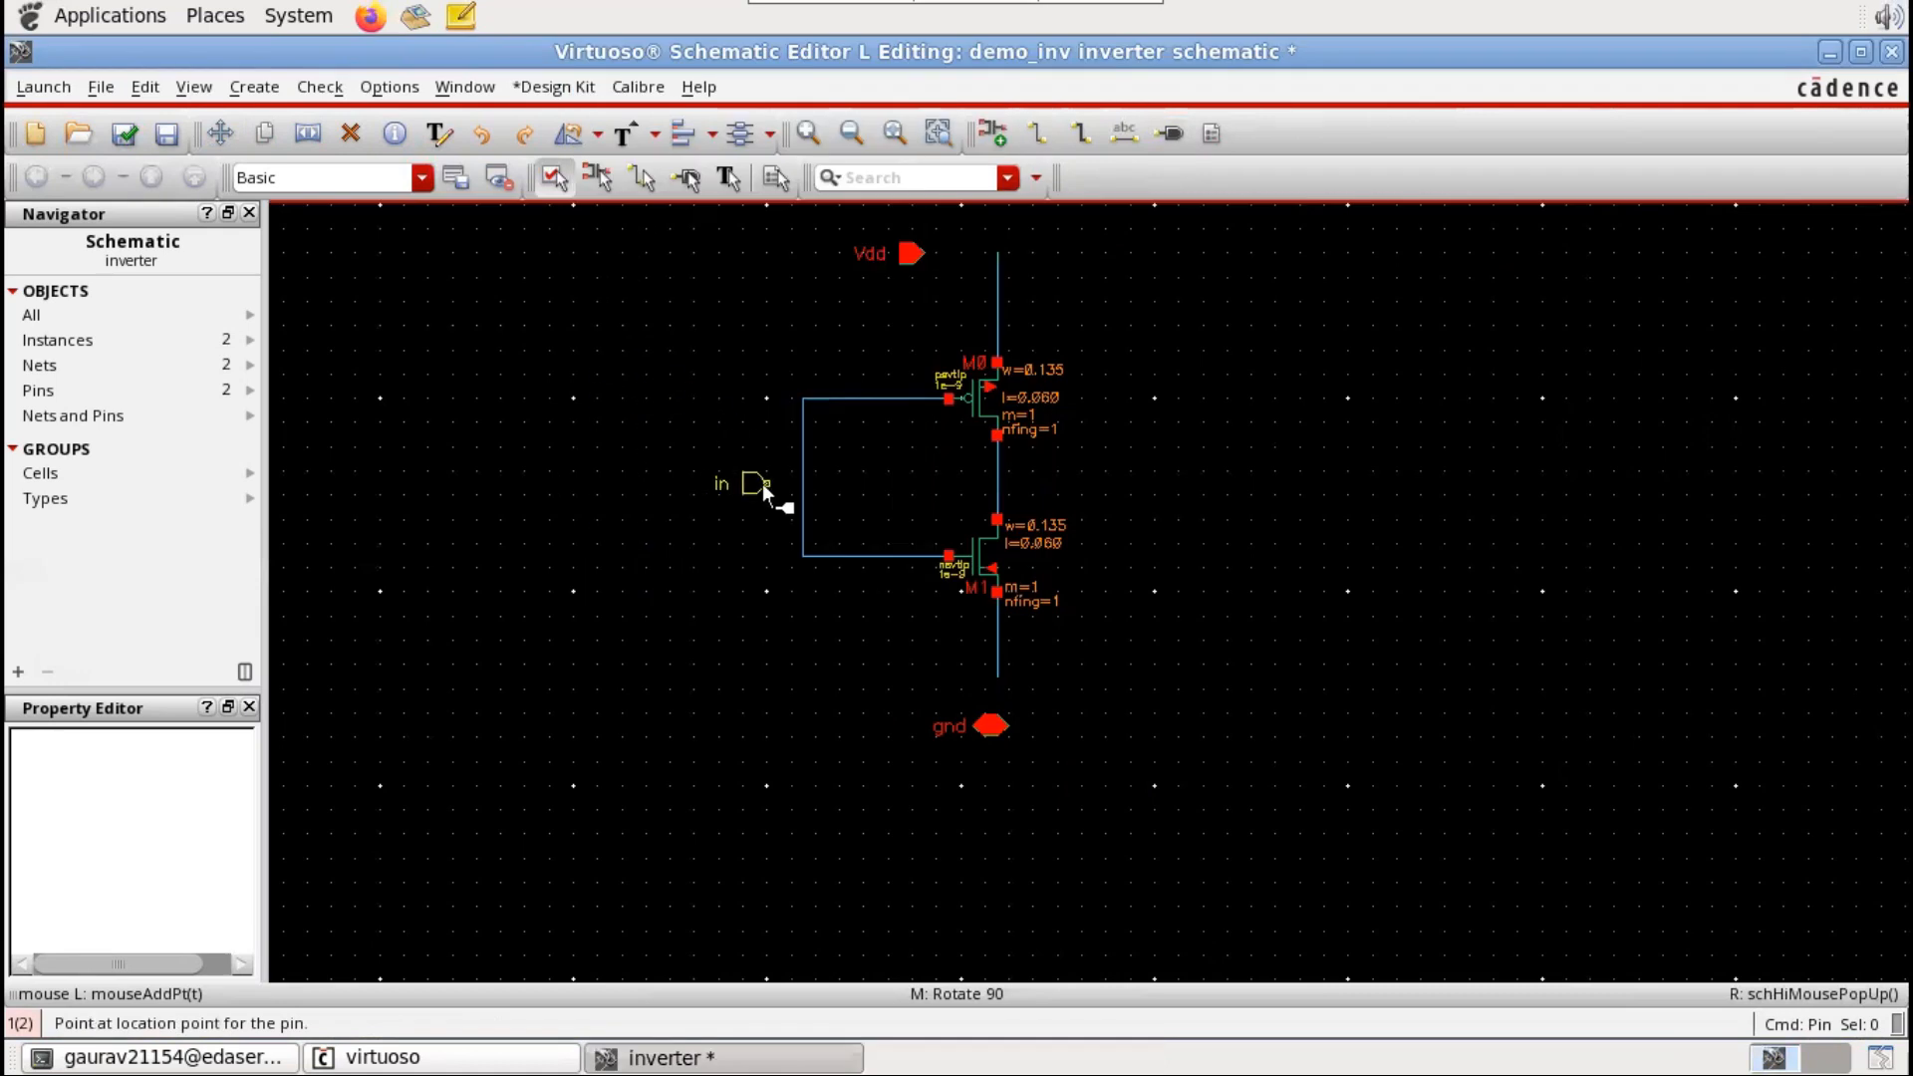
pyautogui.click(763, 482)
# Step: Create an output pin named out with signal type signal and place it right of the wire joining the drains
pyautogui.click(1170, 133)
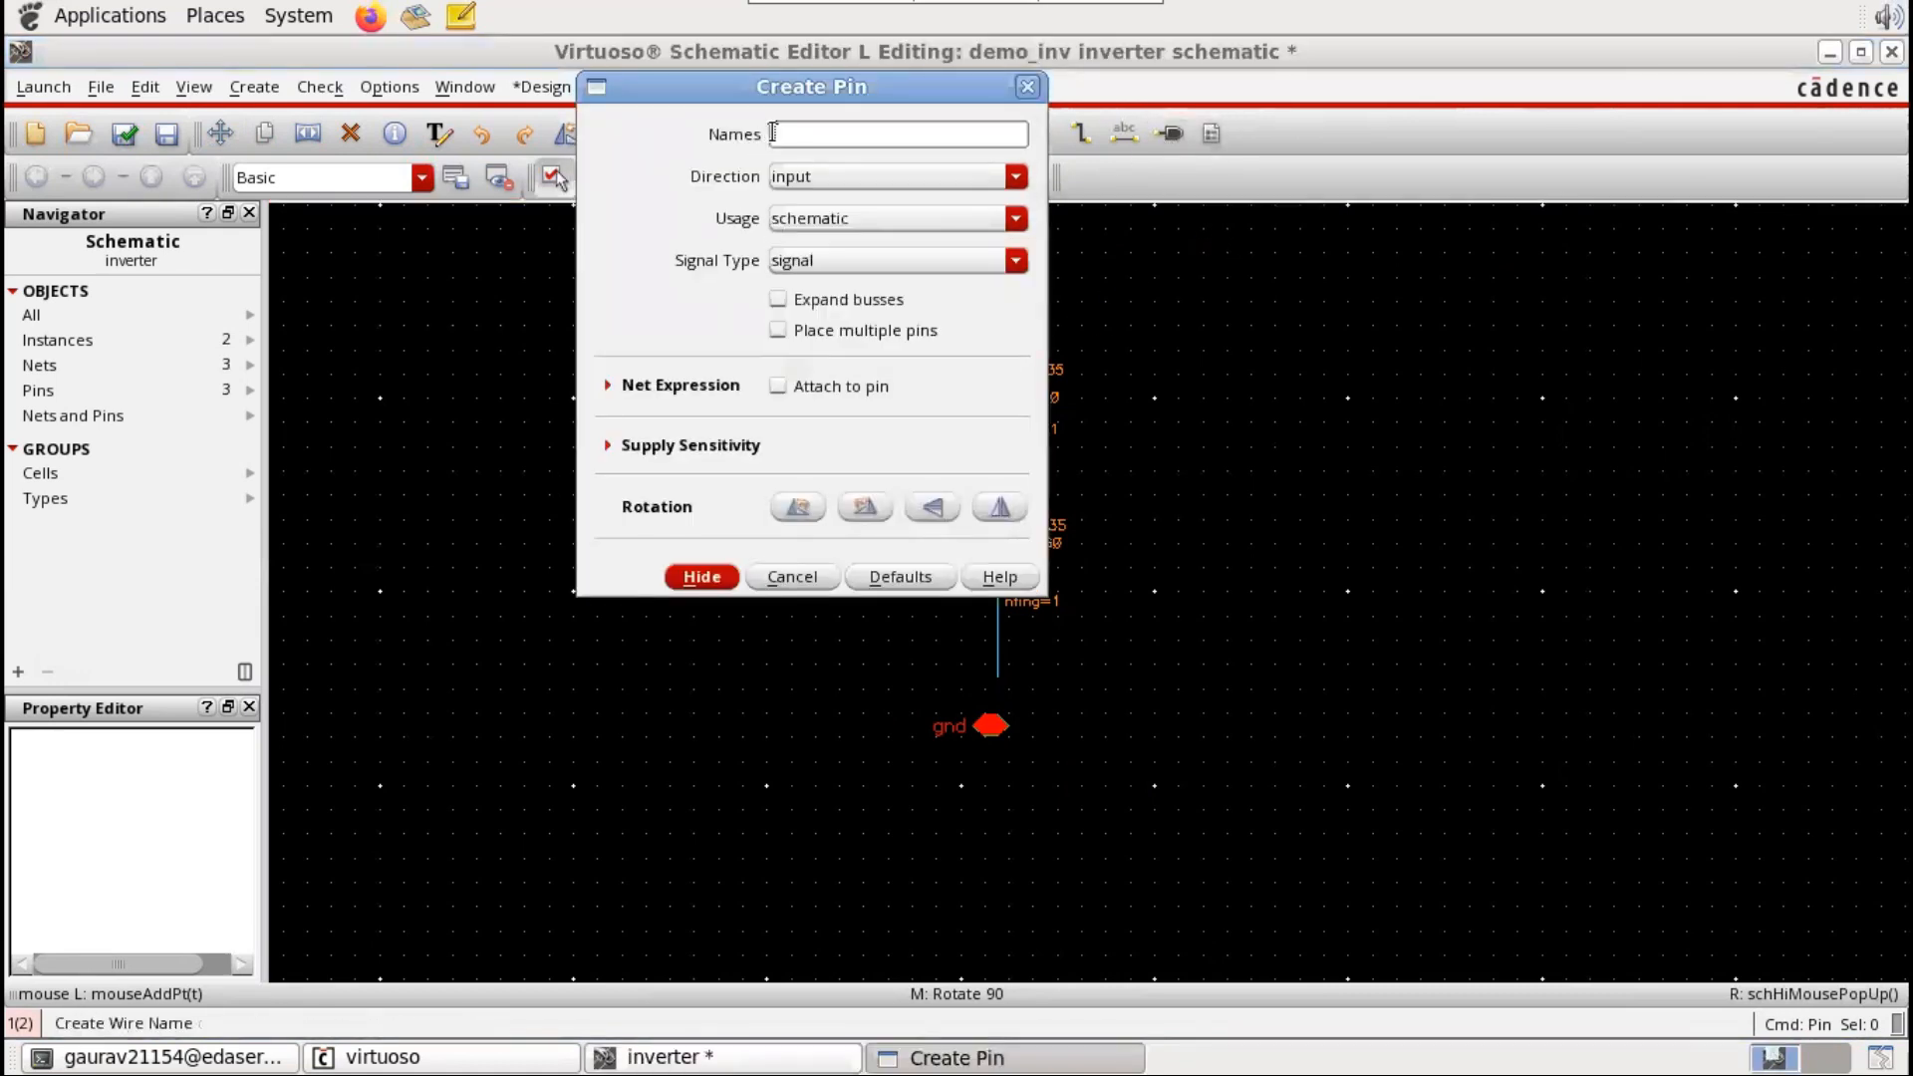
pyautogui.write('out')
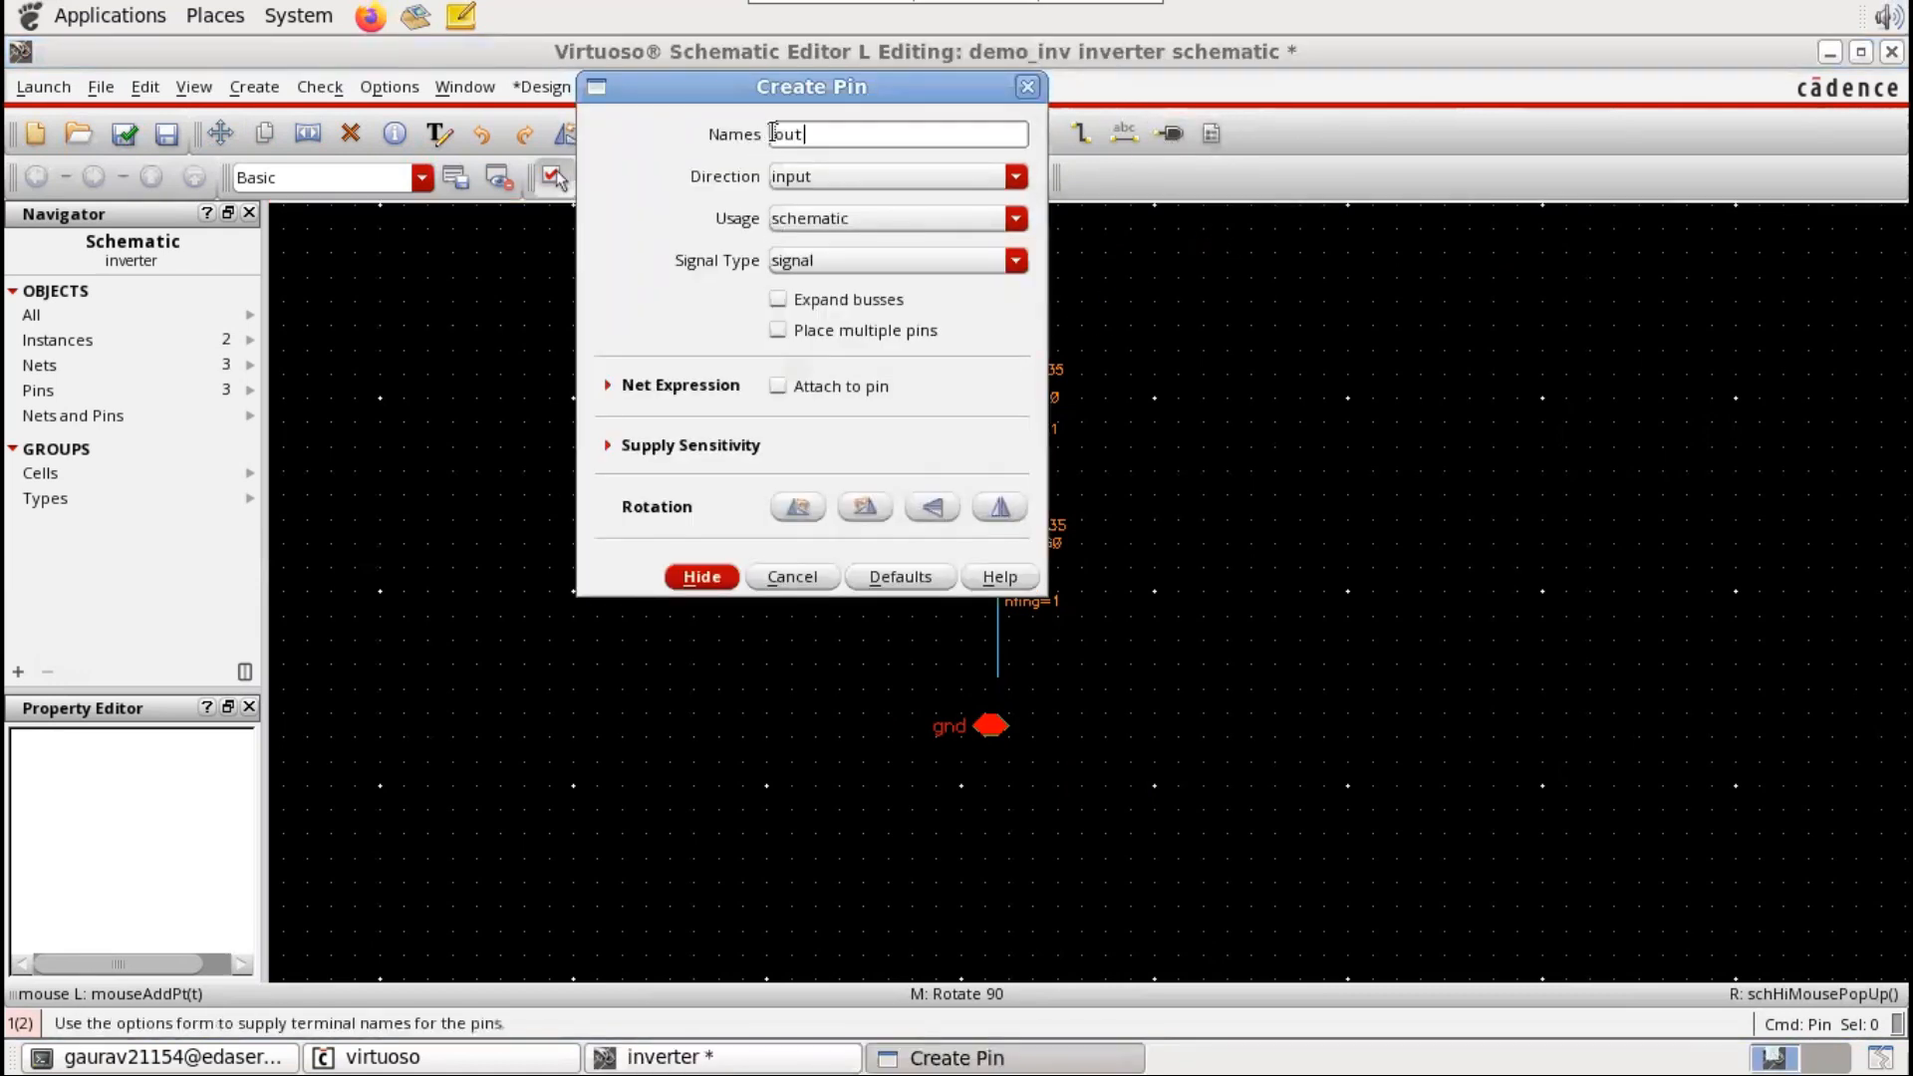
pyautogui.click(874, 179)
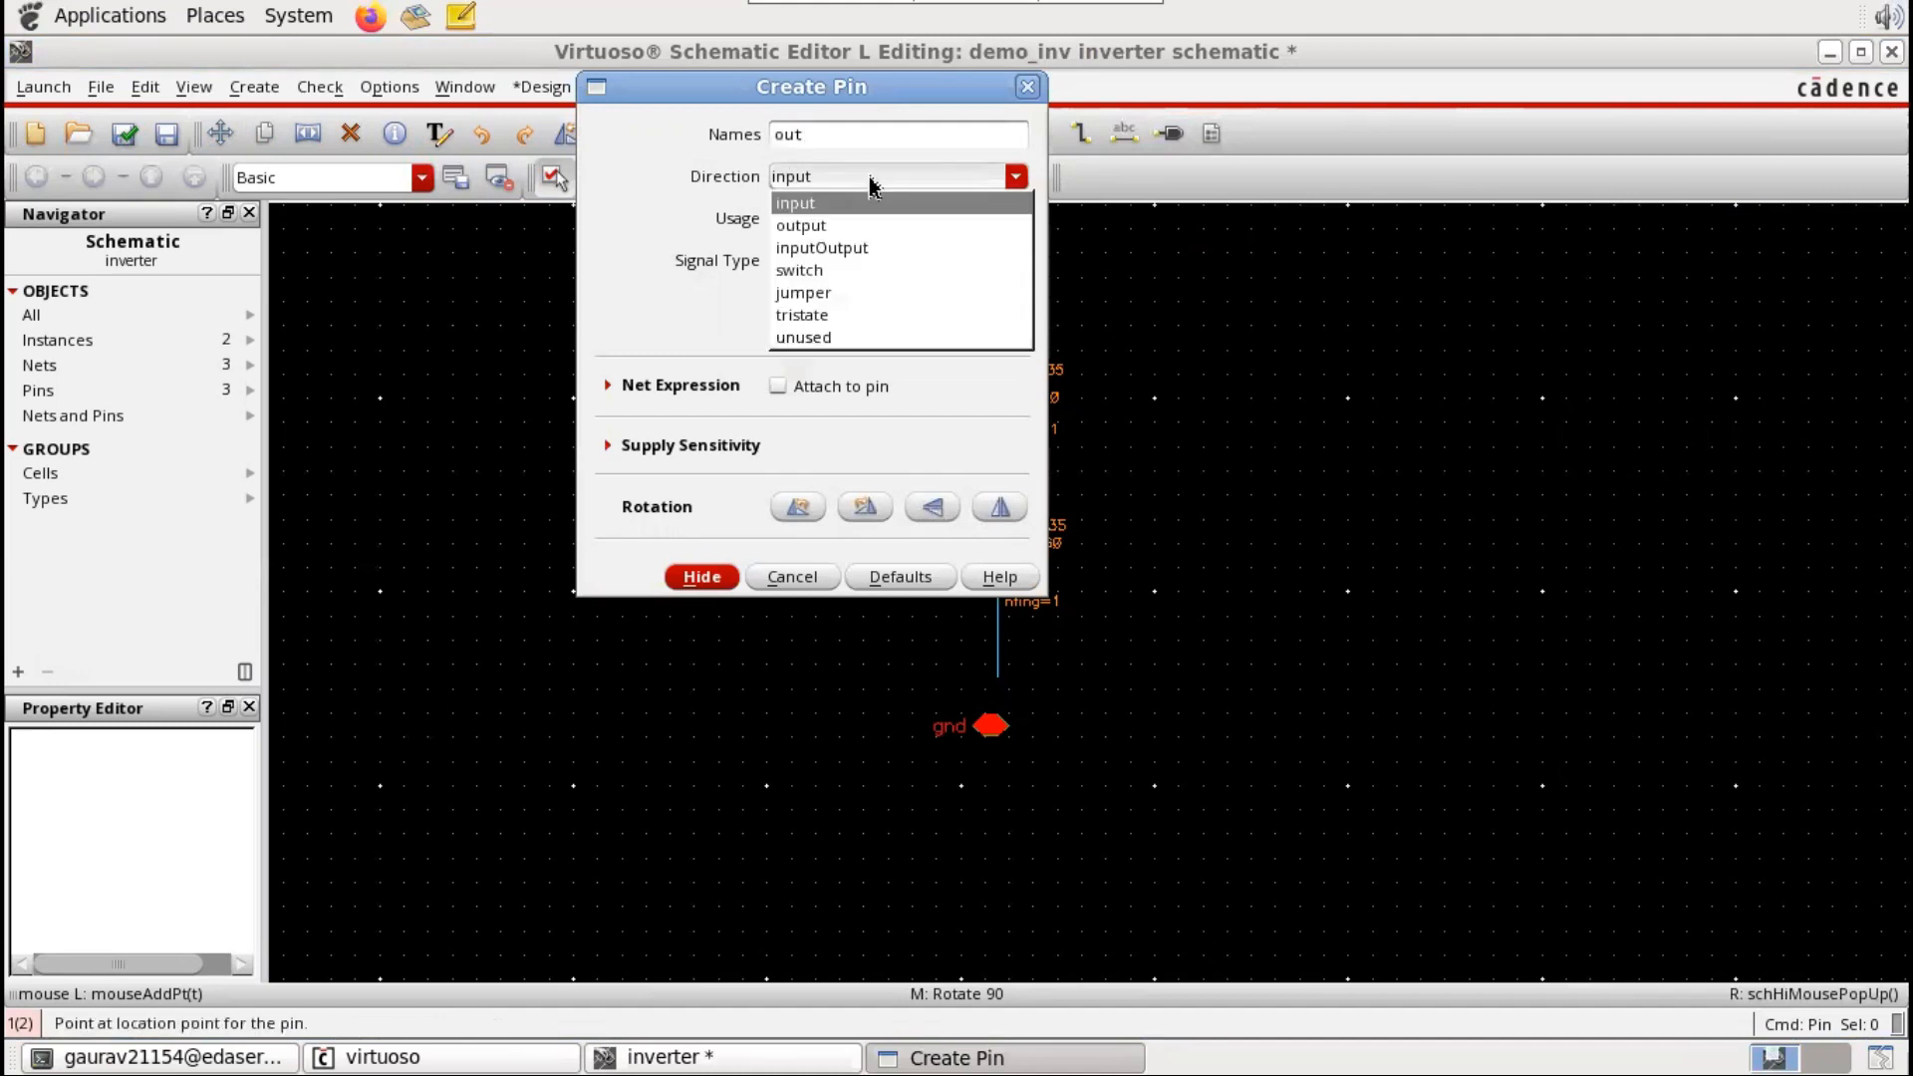
pyautogui.click(805, 229)
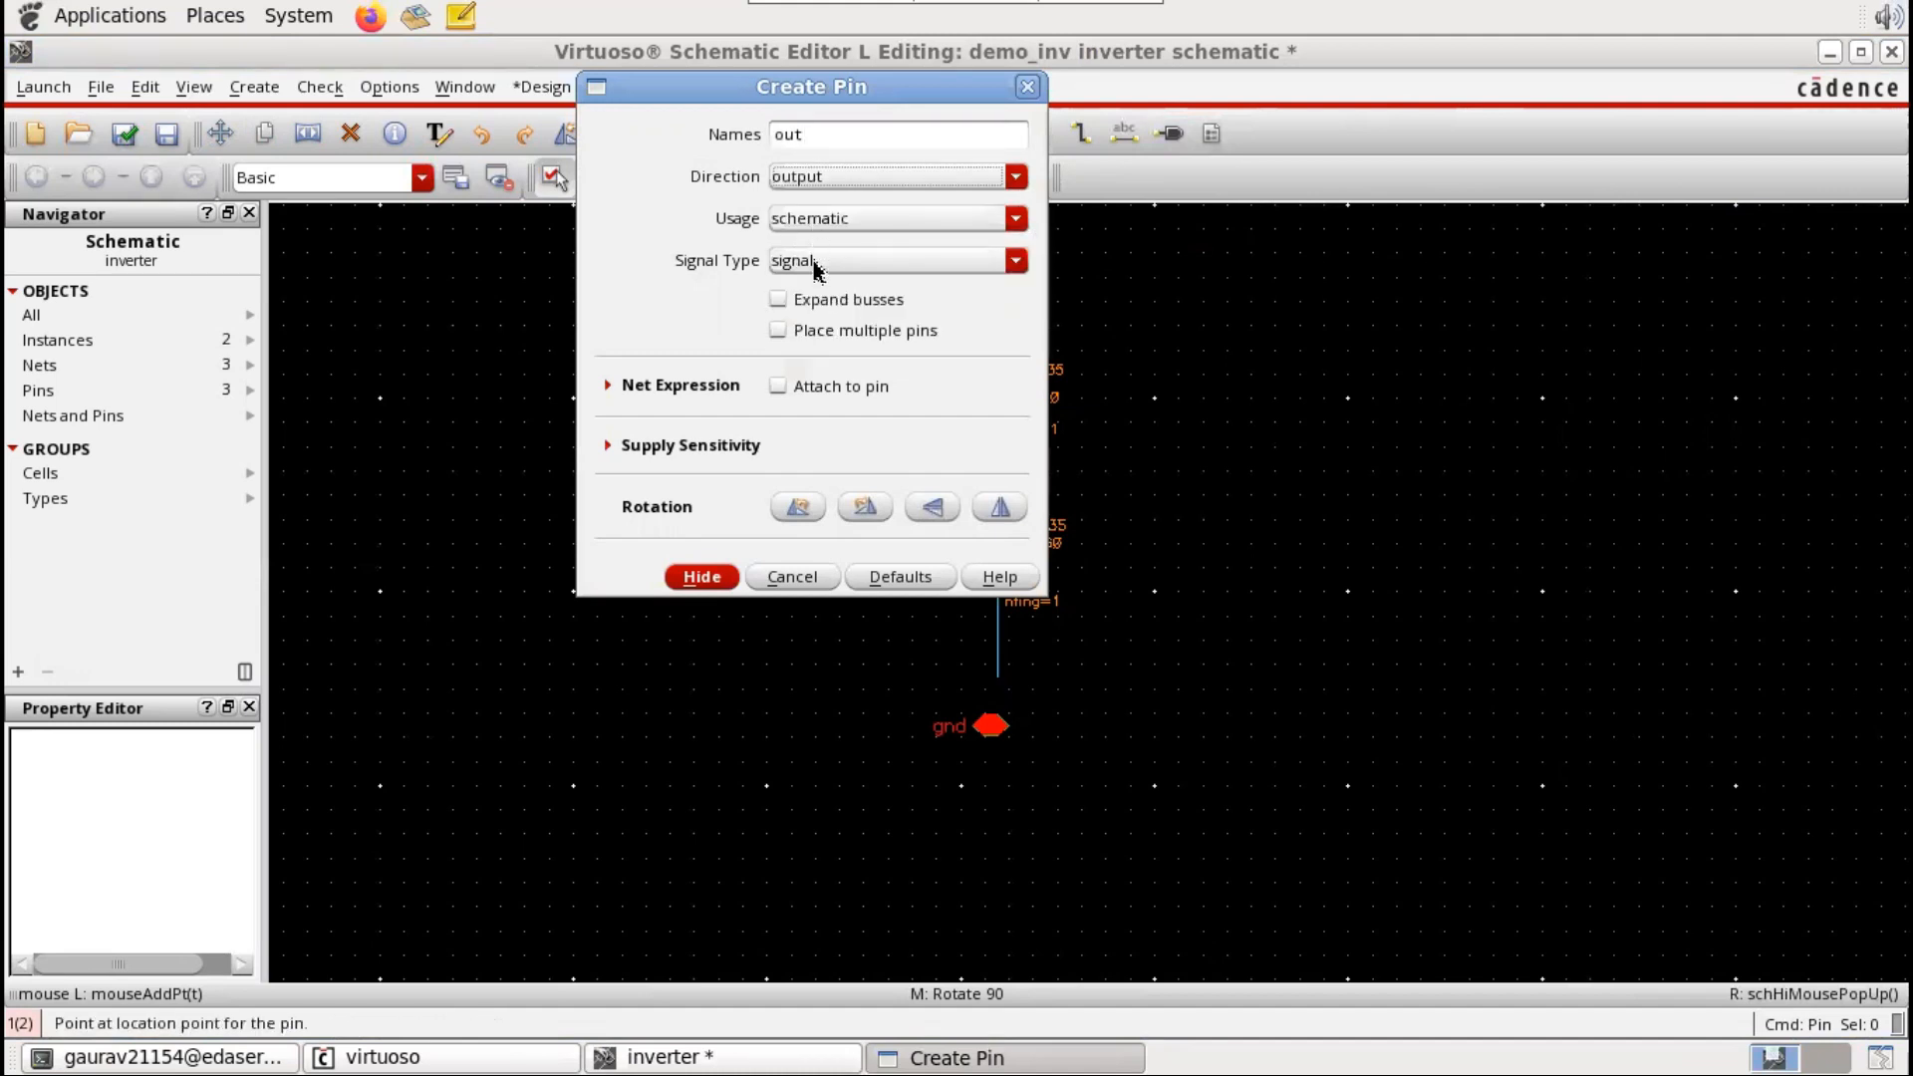
pyautogui.click(700, 578)
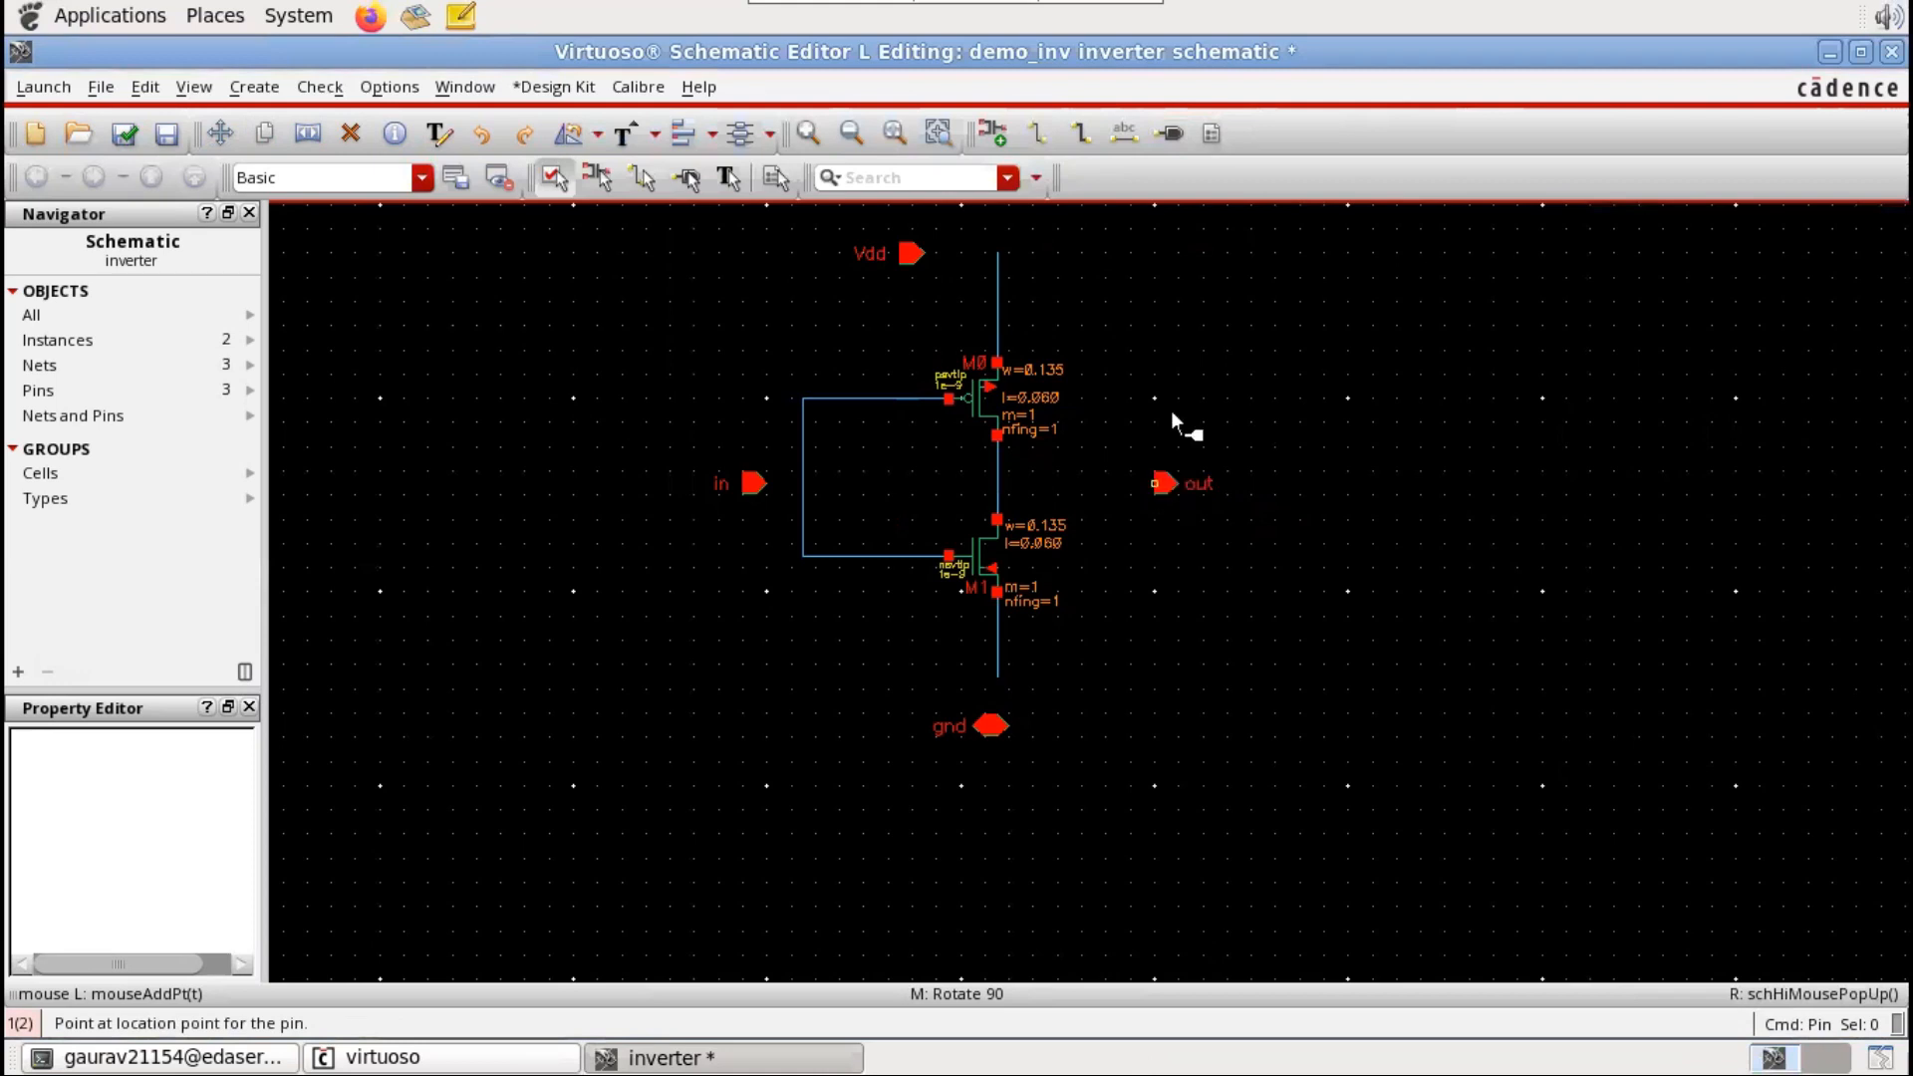
# Step: Wire the Vdd pin to the PMOS source wire and the in pin to the common gate wire
pyautogui.press('w')
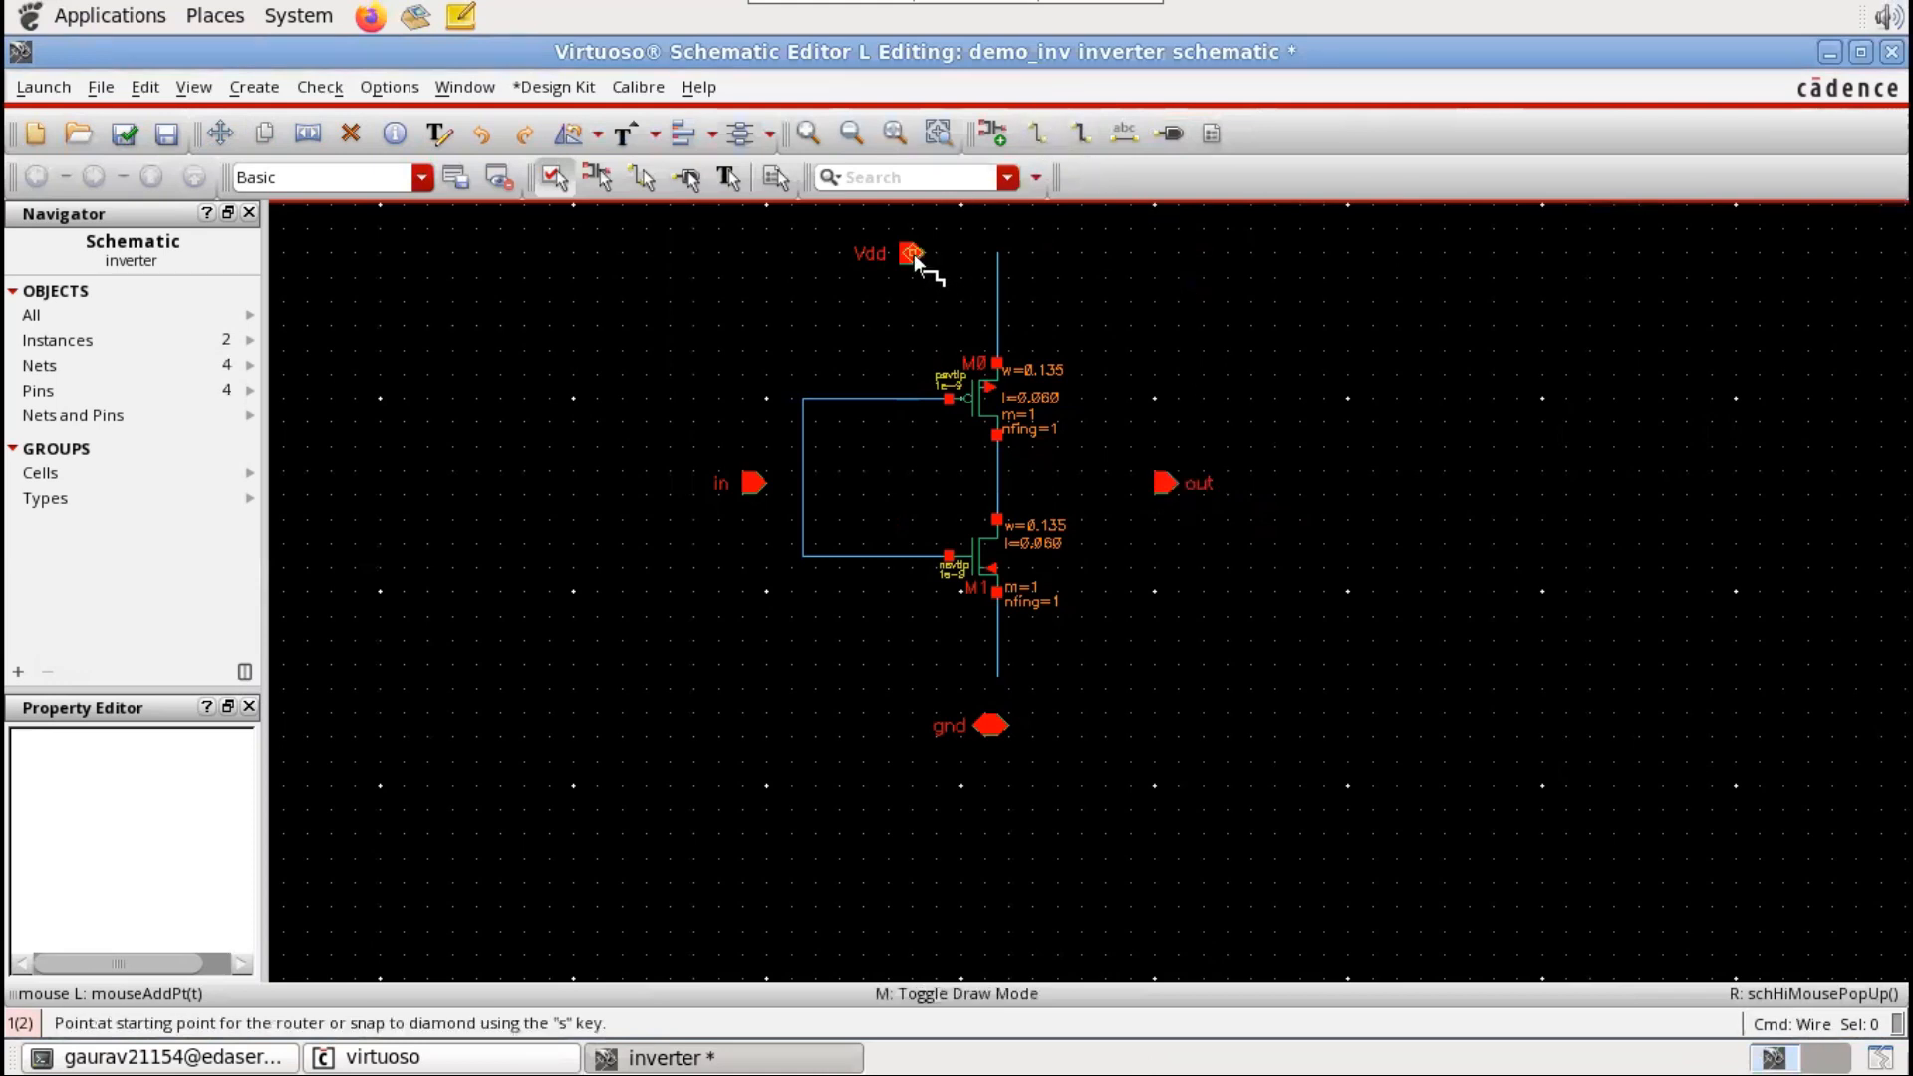
pyautogui.click(970, 254)
pyautogui.click(992, 249)
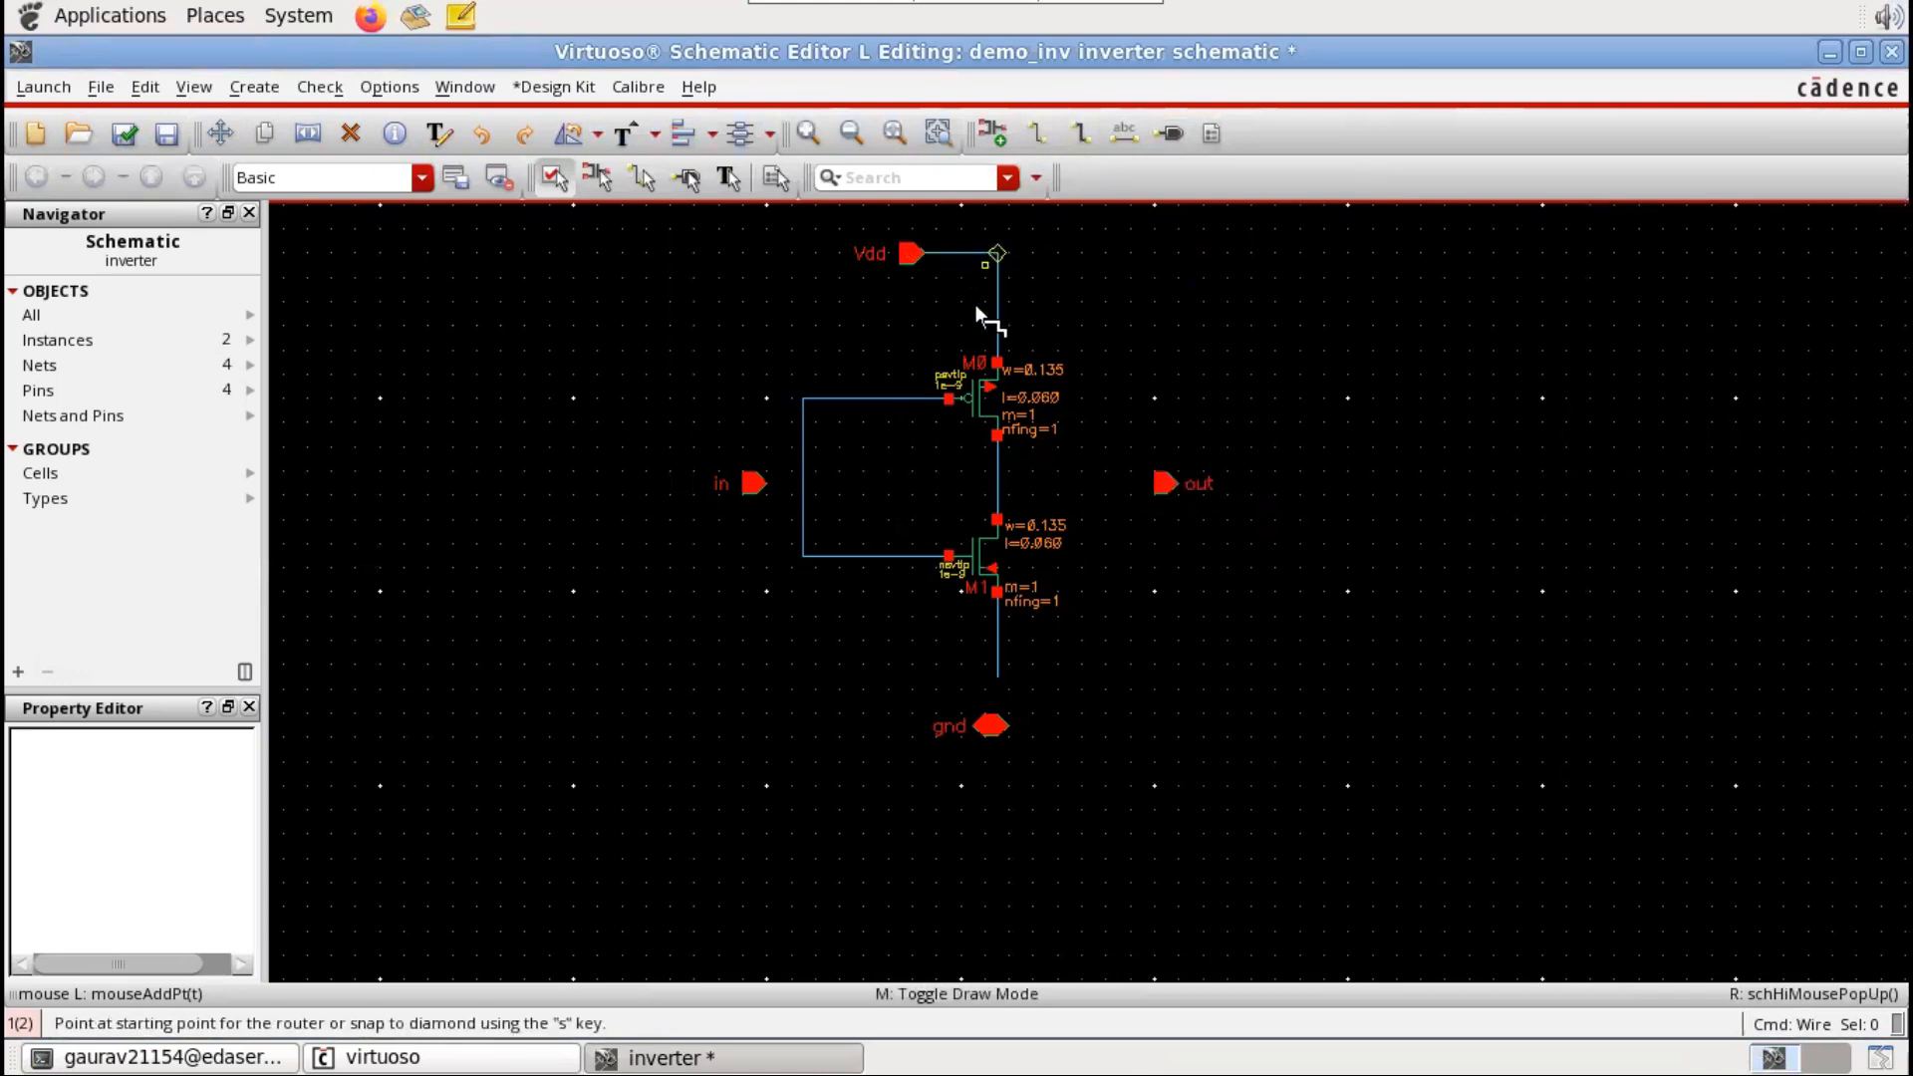
pyautogui.click(756, 484)
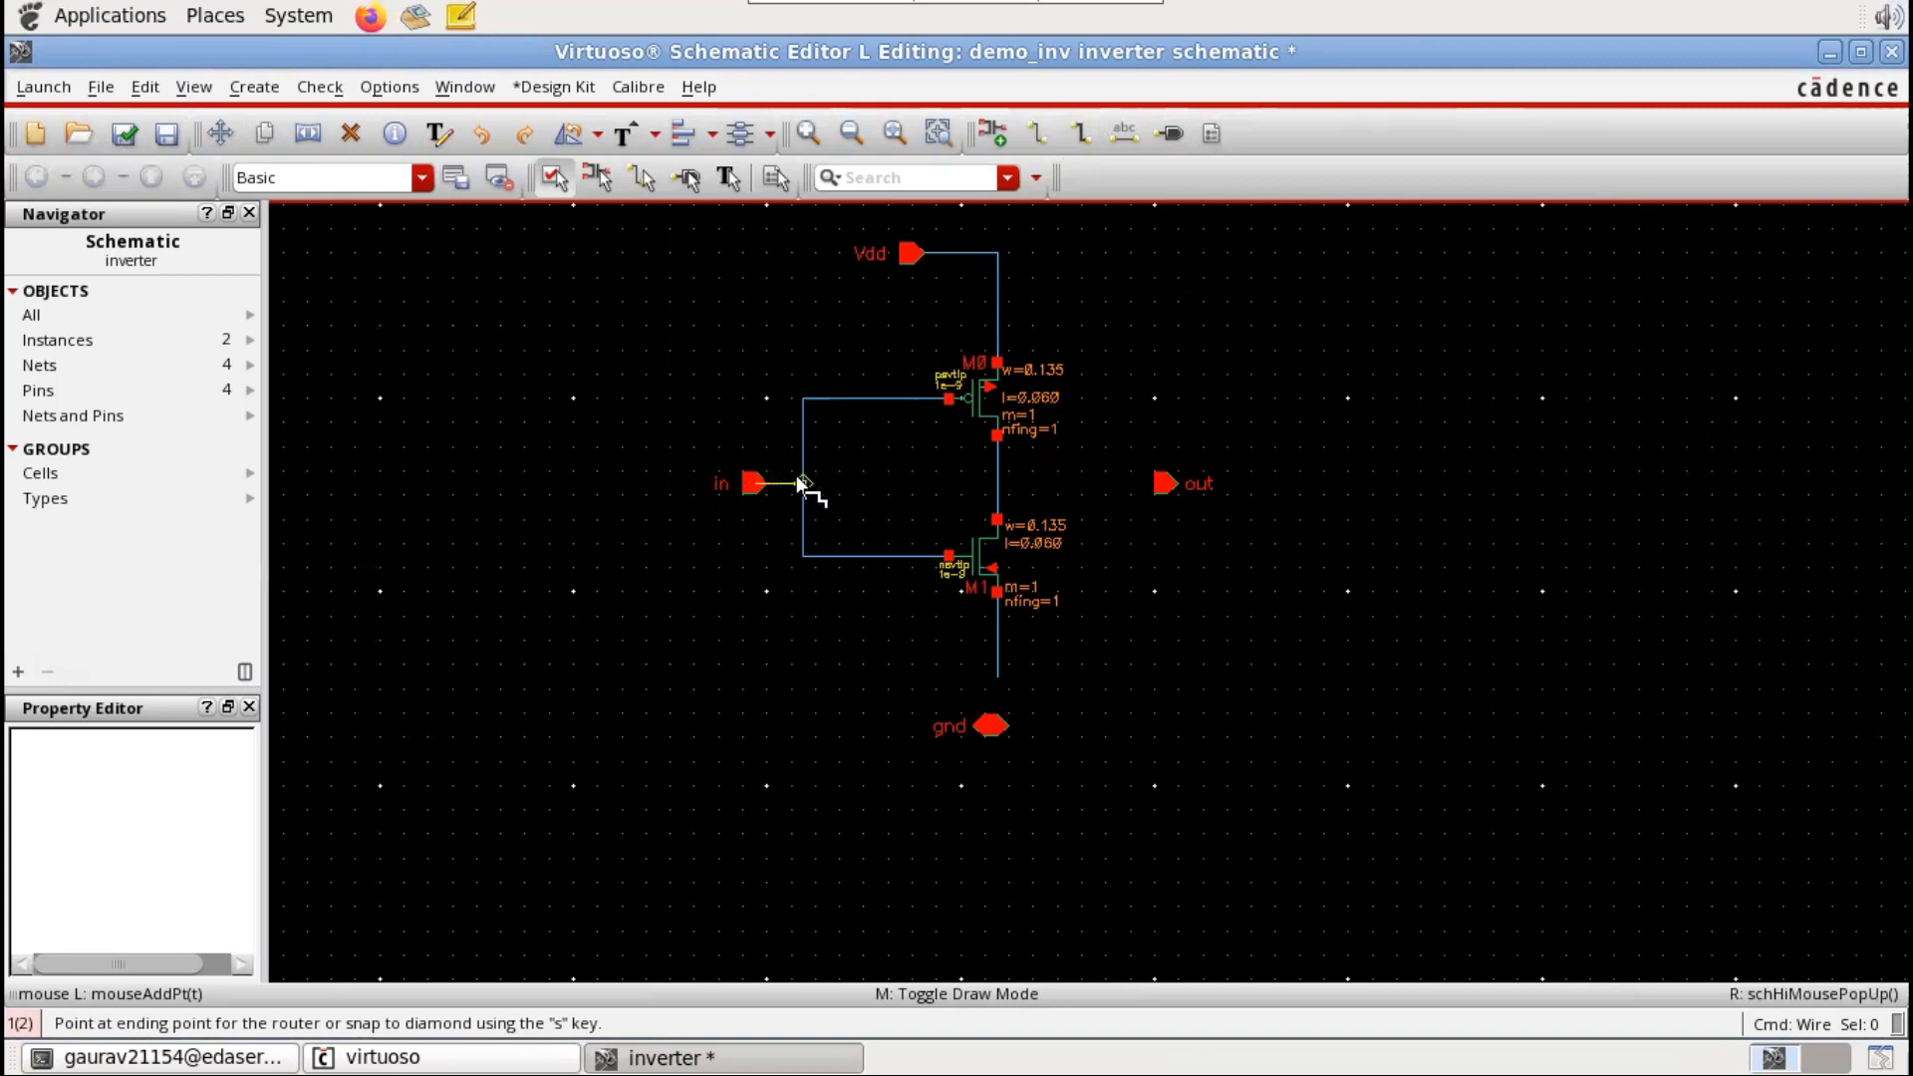
pyautogui.click(795, 479)
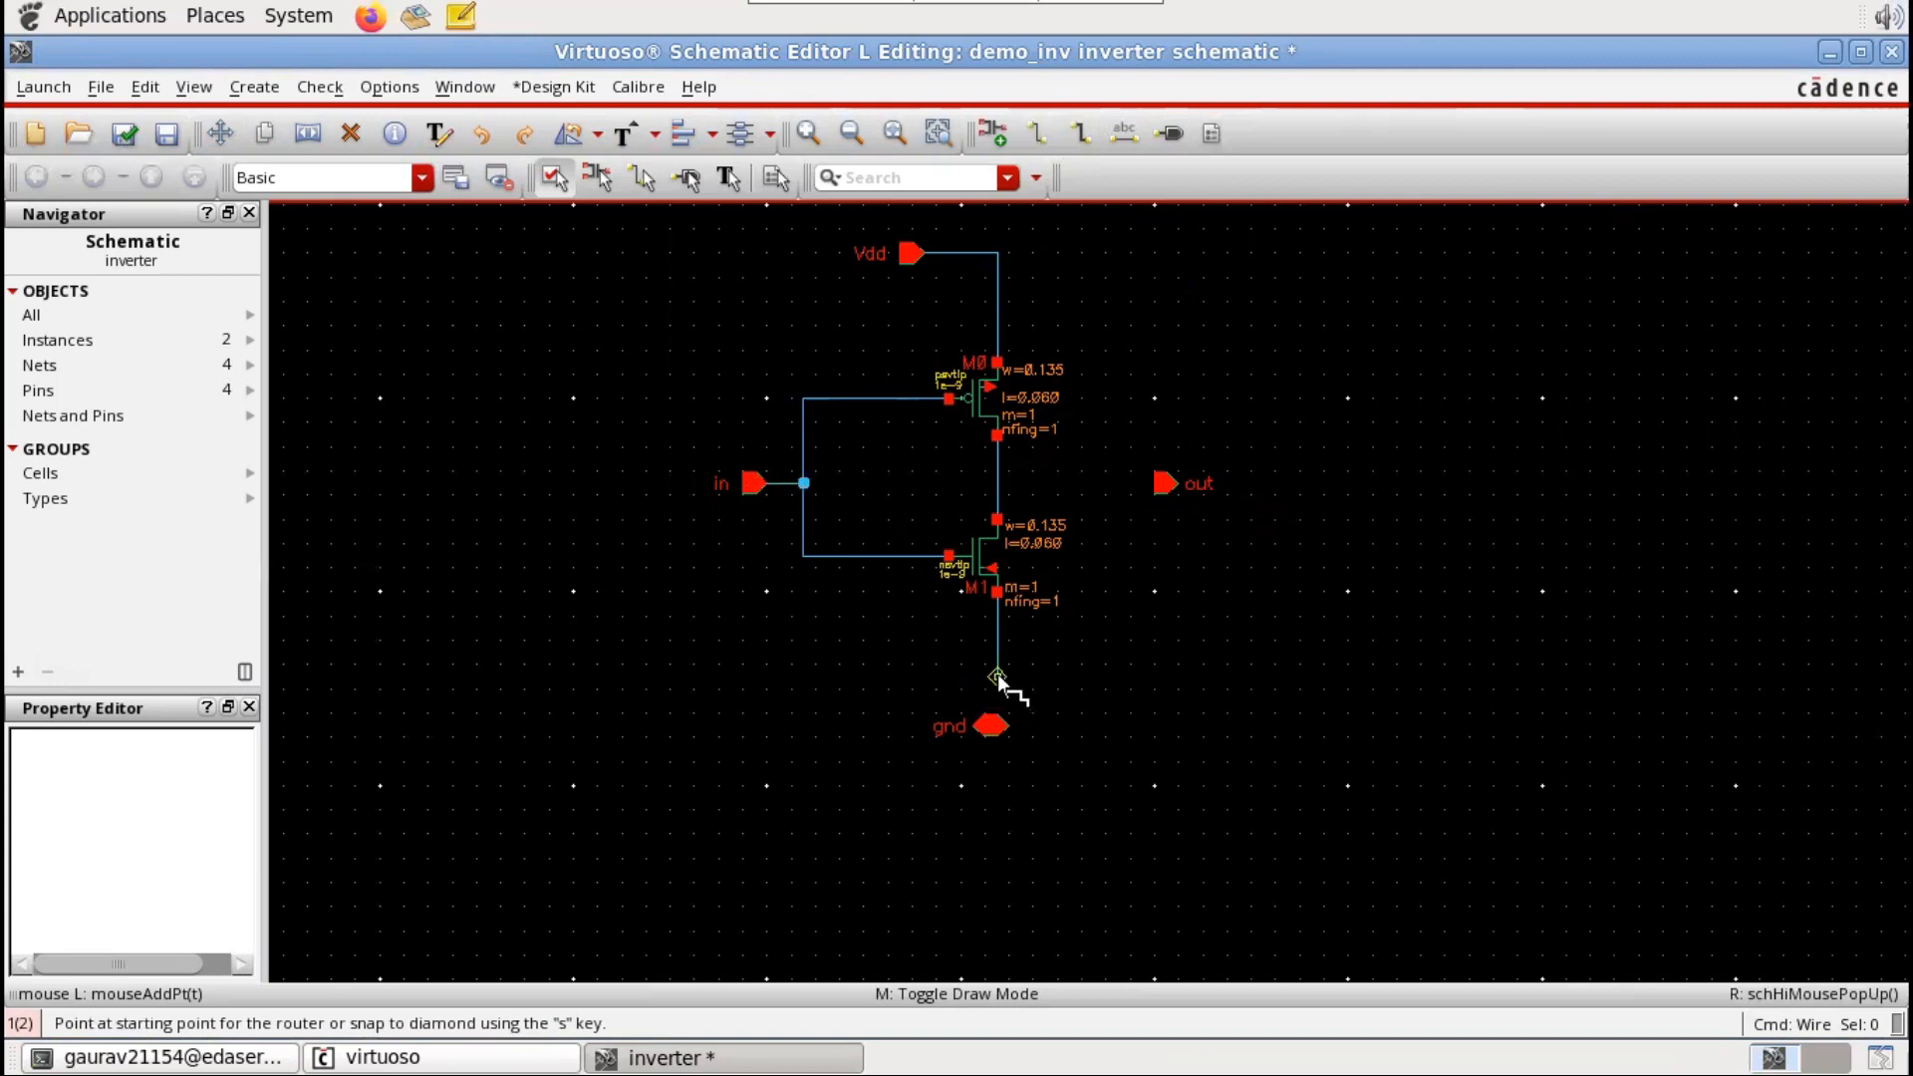
# Step: Wire the NMOS source wire to the gnd pin and the common drain wire to the out pin
pyautogui.click(995, 684)
pyautogui.click(987, 725)
pyautogui.press('s')
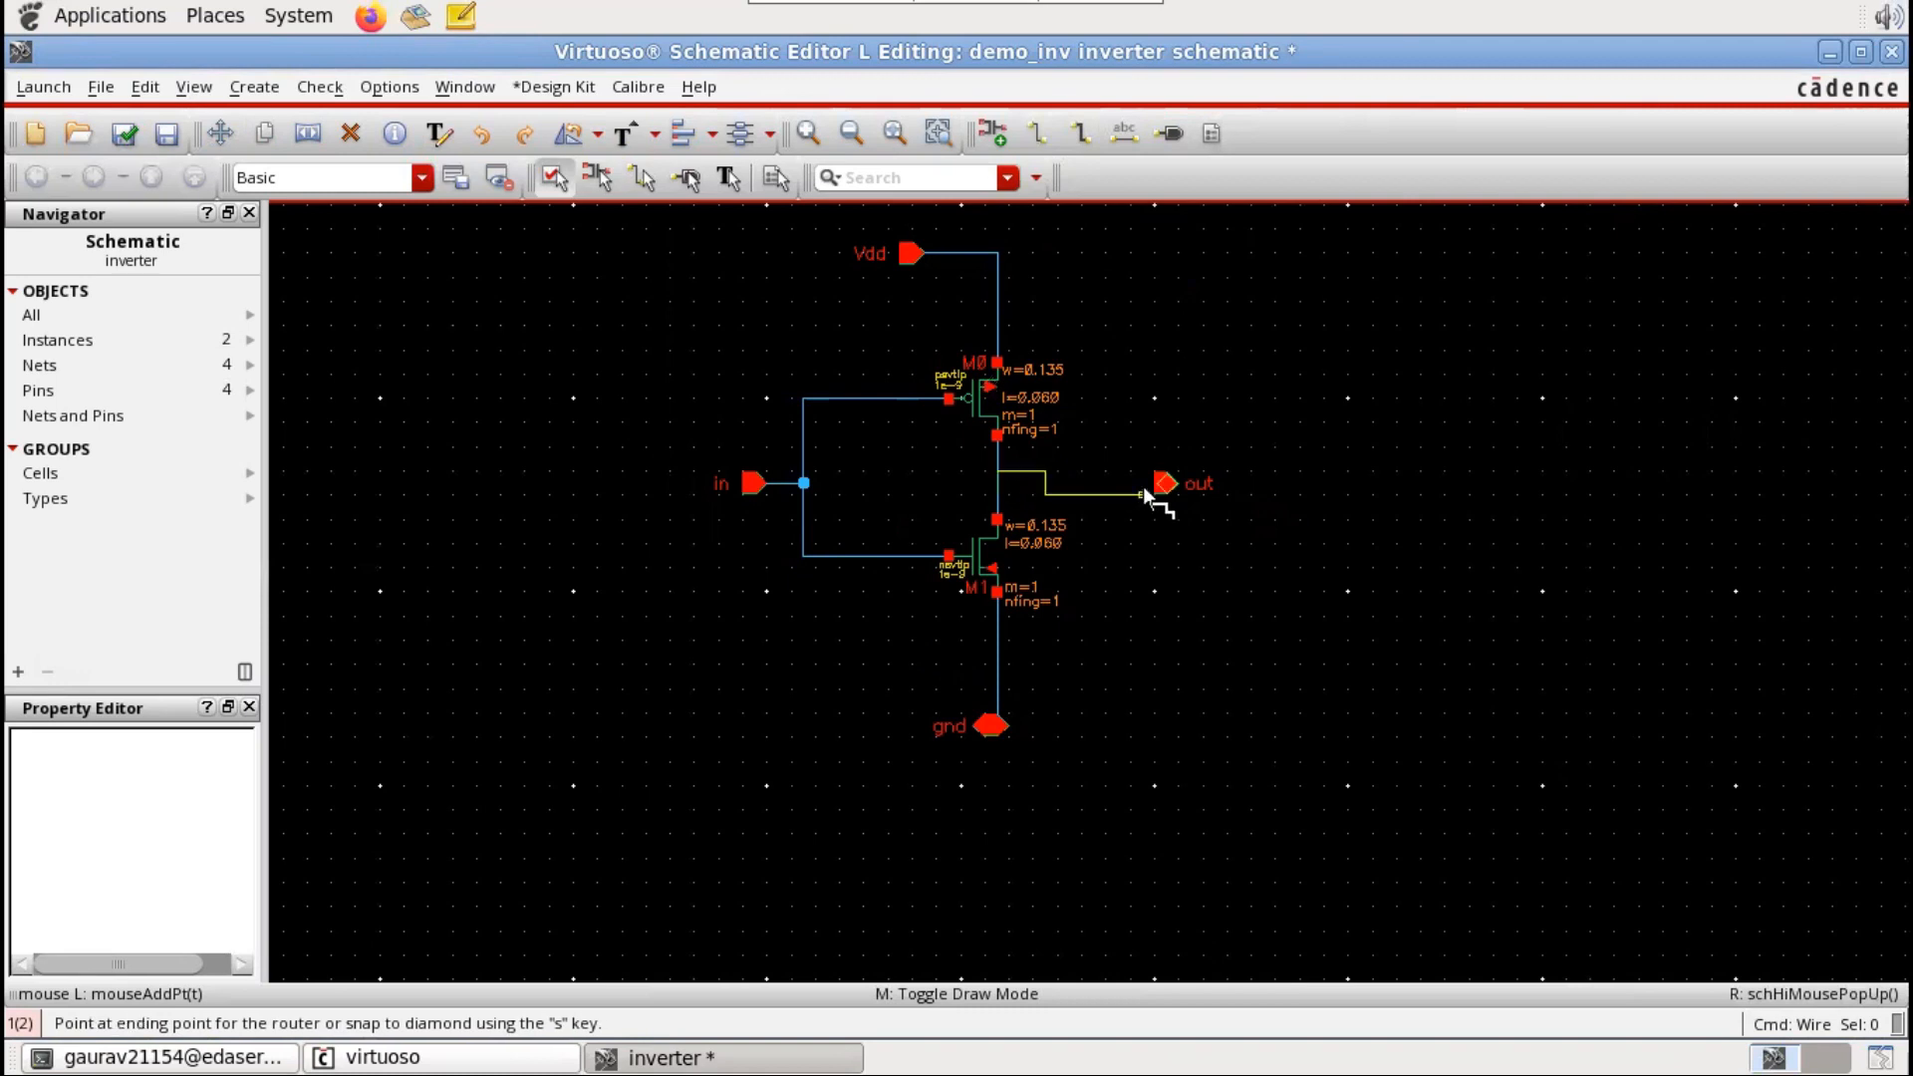
pyautogui.click(1164, 482)
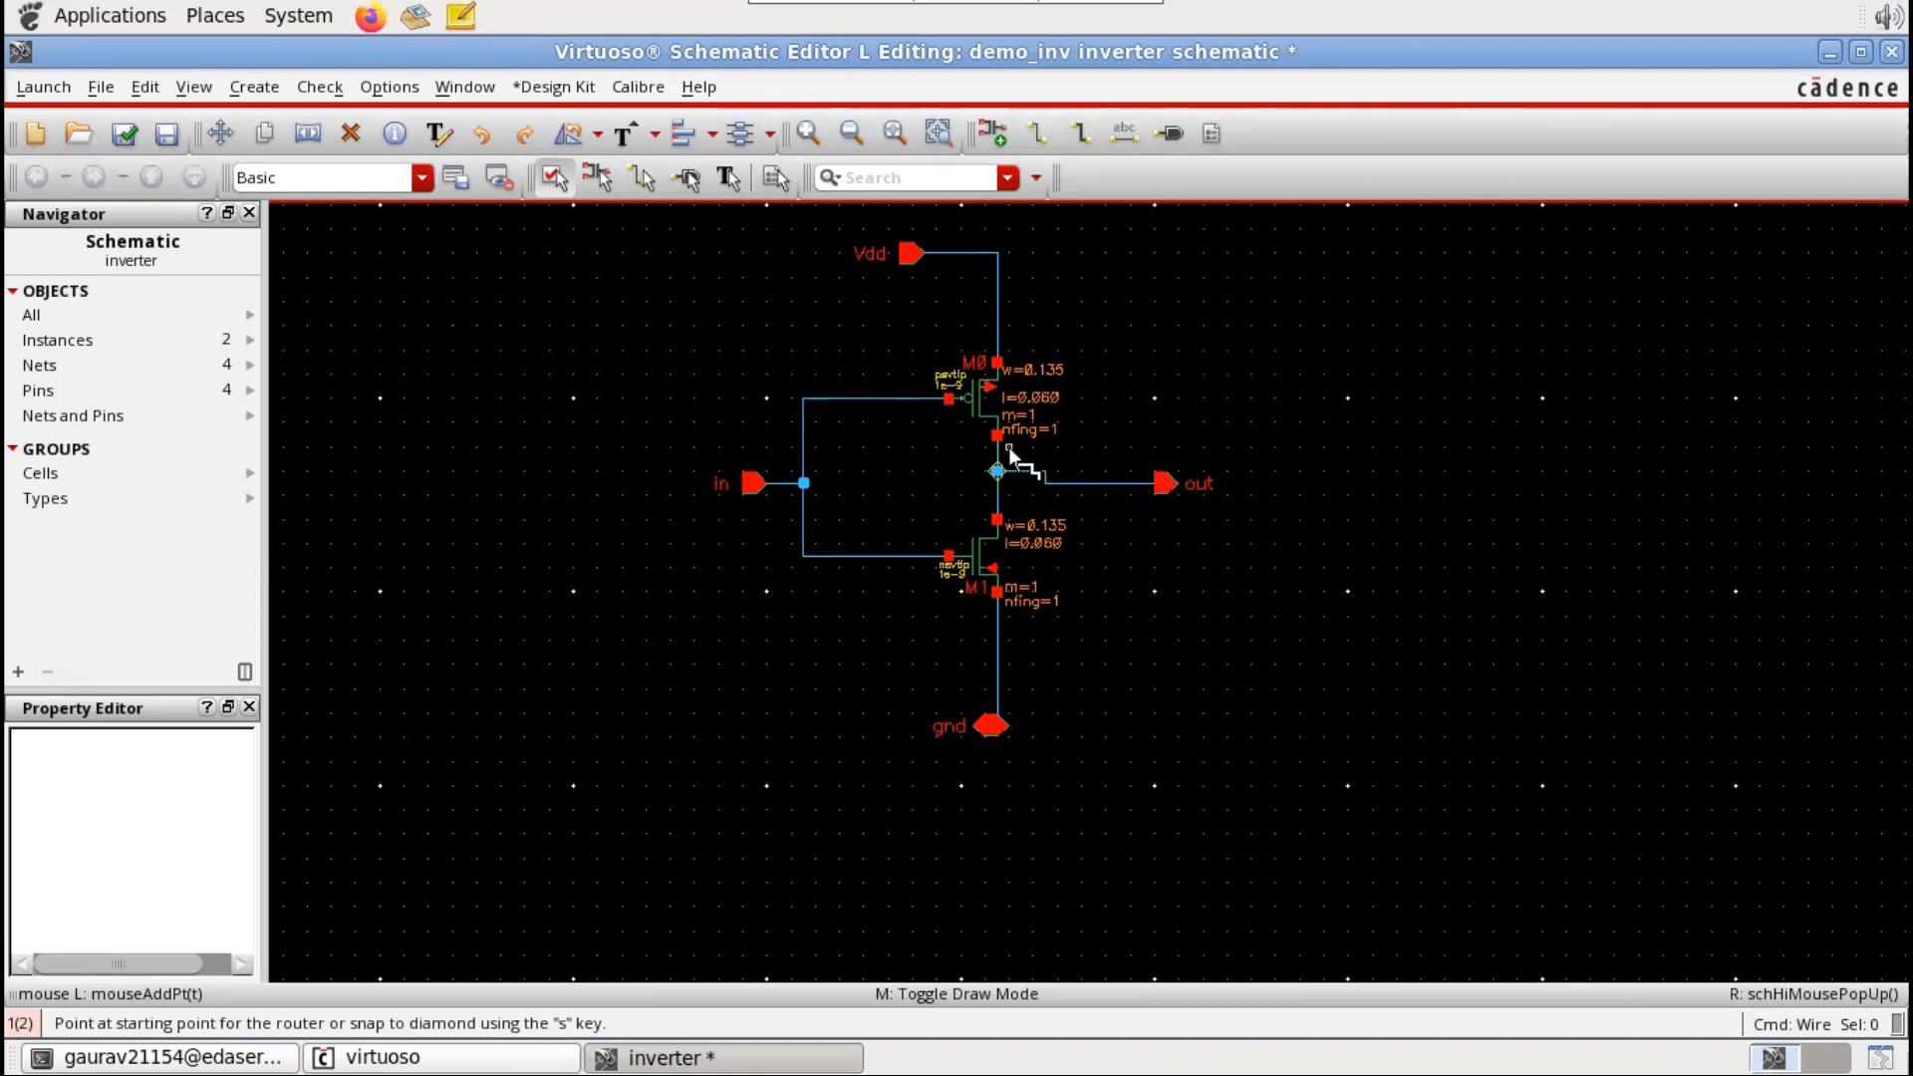
# Step: Wire the PMOS body terminal to the Vdd wire above the transistor
pyautogui.scroll(1, 925, 473)
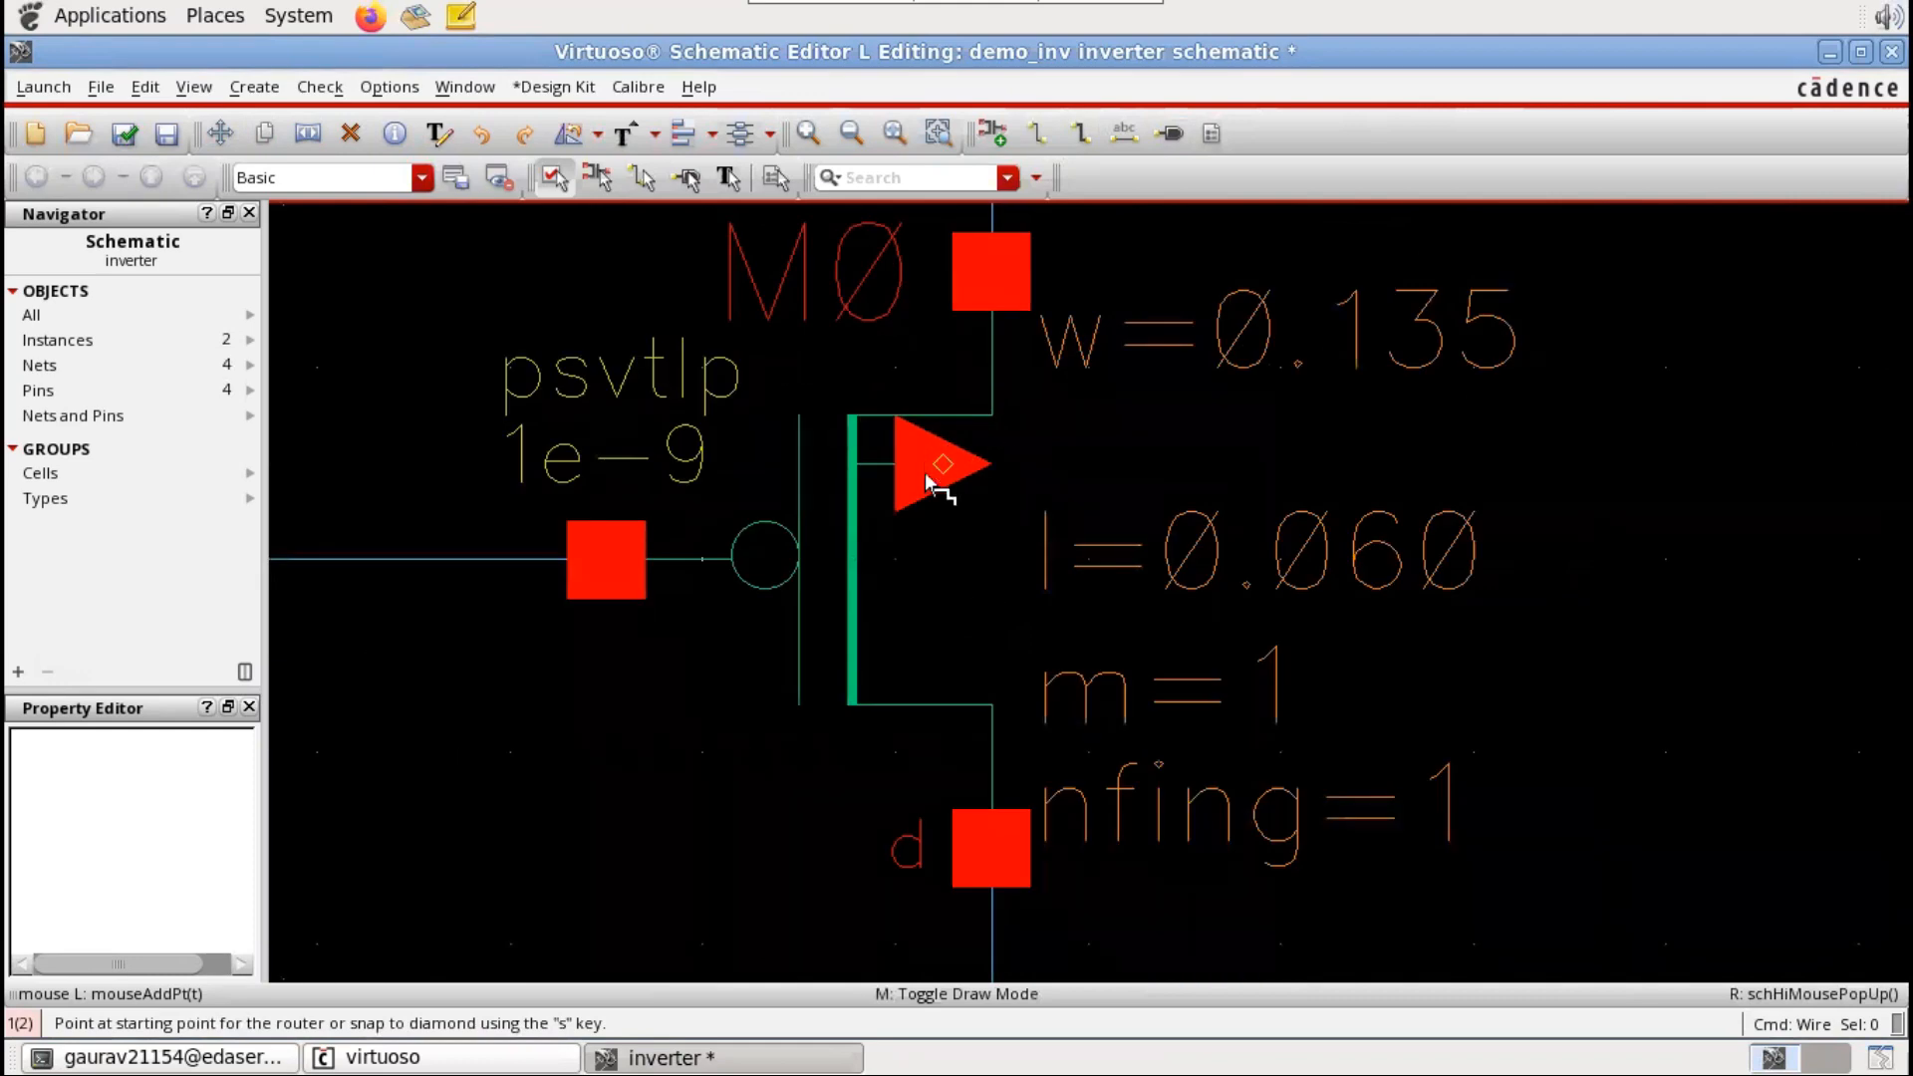
pyautogui.scroll(-3, 937, 472)
pyautogui.scroll(4, 975, 473)
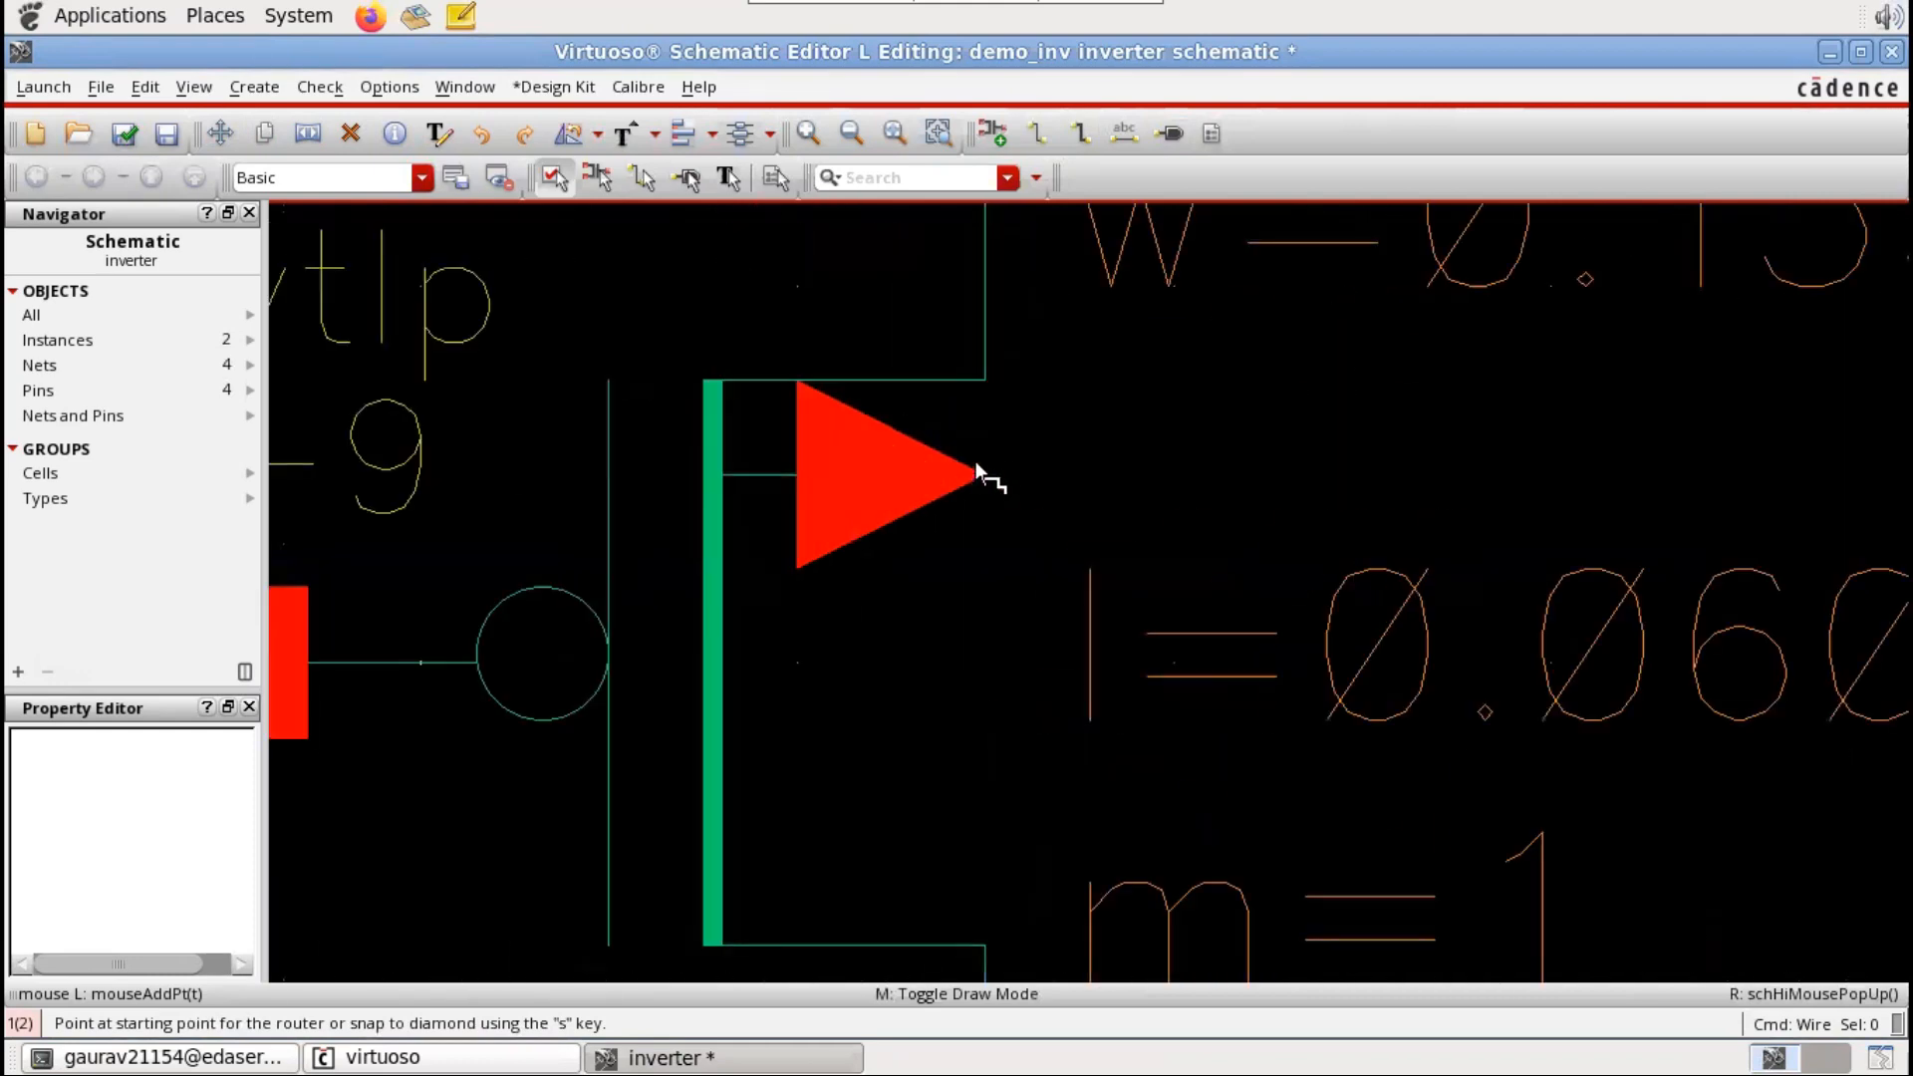
pyautogui.click(899, 474)
pyautogui.scroll(-4, 905, 486)
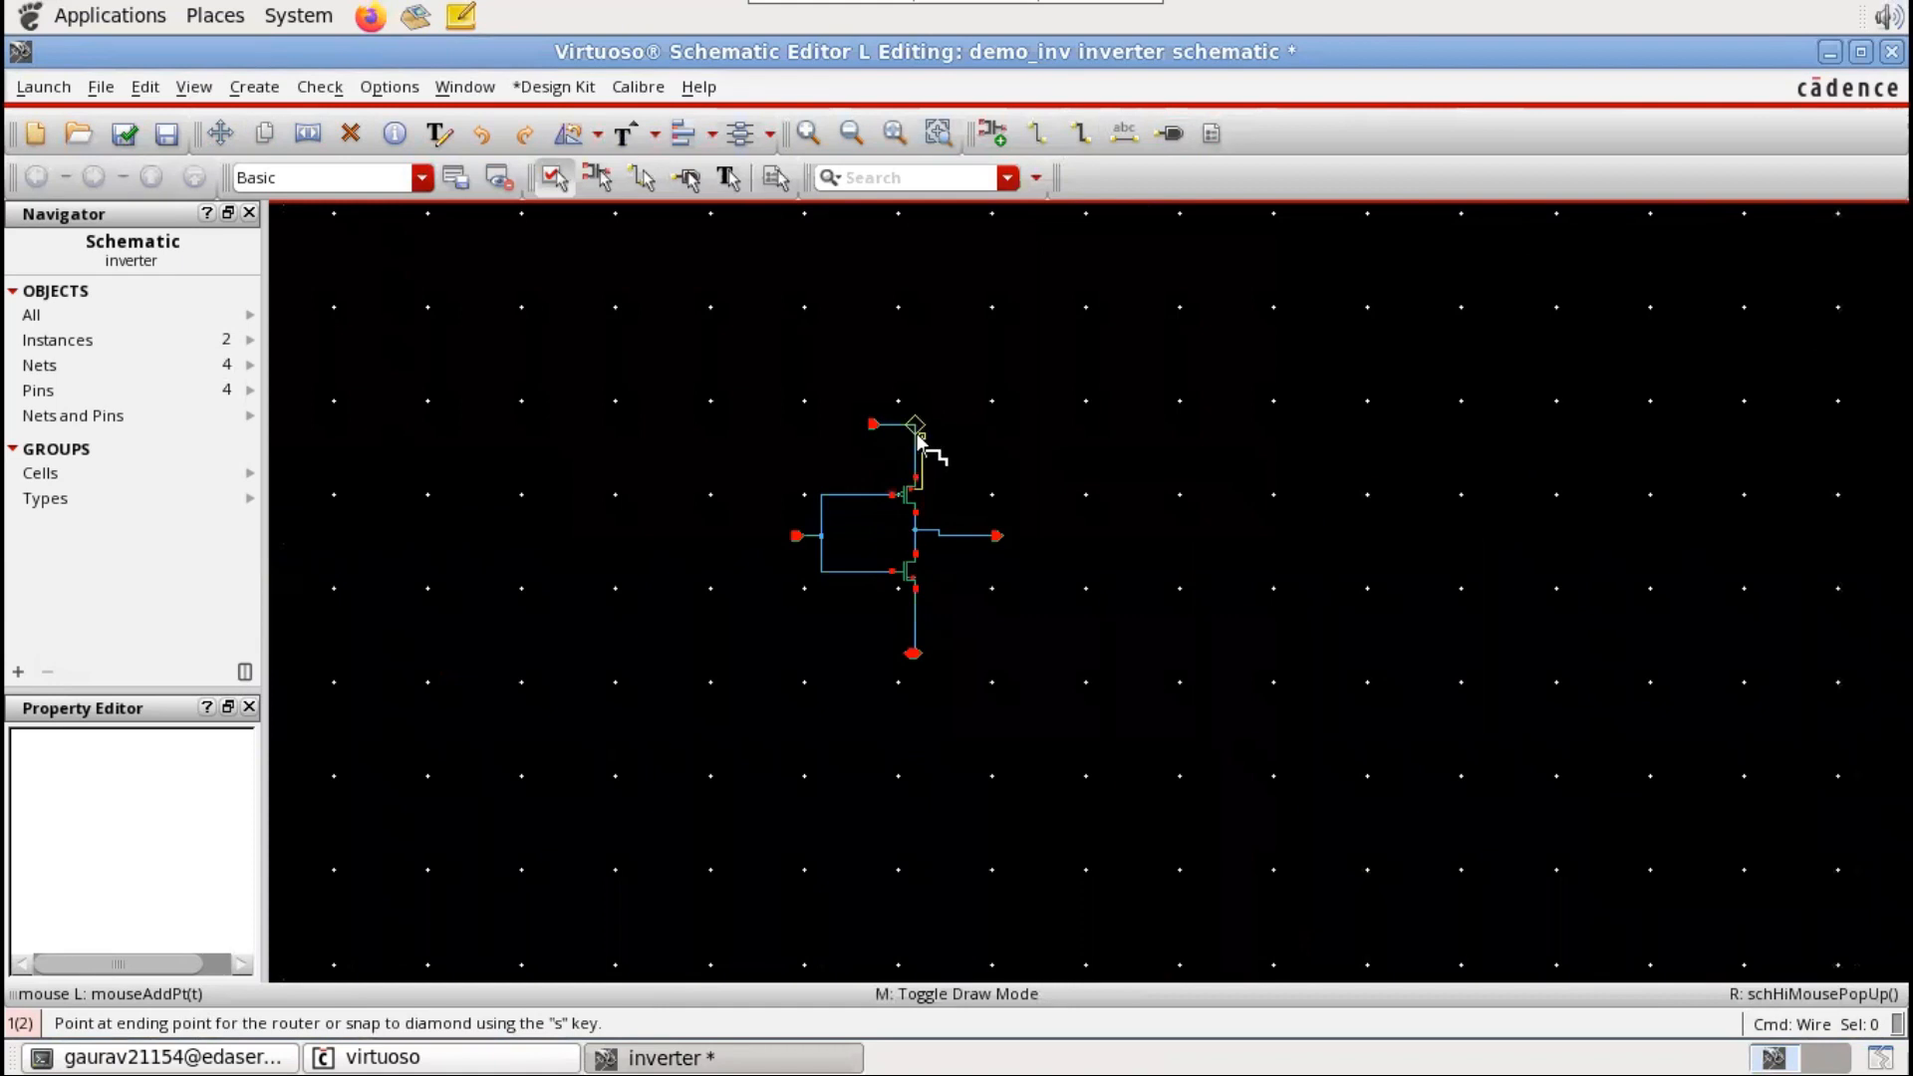
pyautogui.click(914, 436)
# Step: Wire the NMOS body terminal to the wire leading from its source to the gnd pin
pyautogui.scroll(-3, 960, 543)
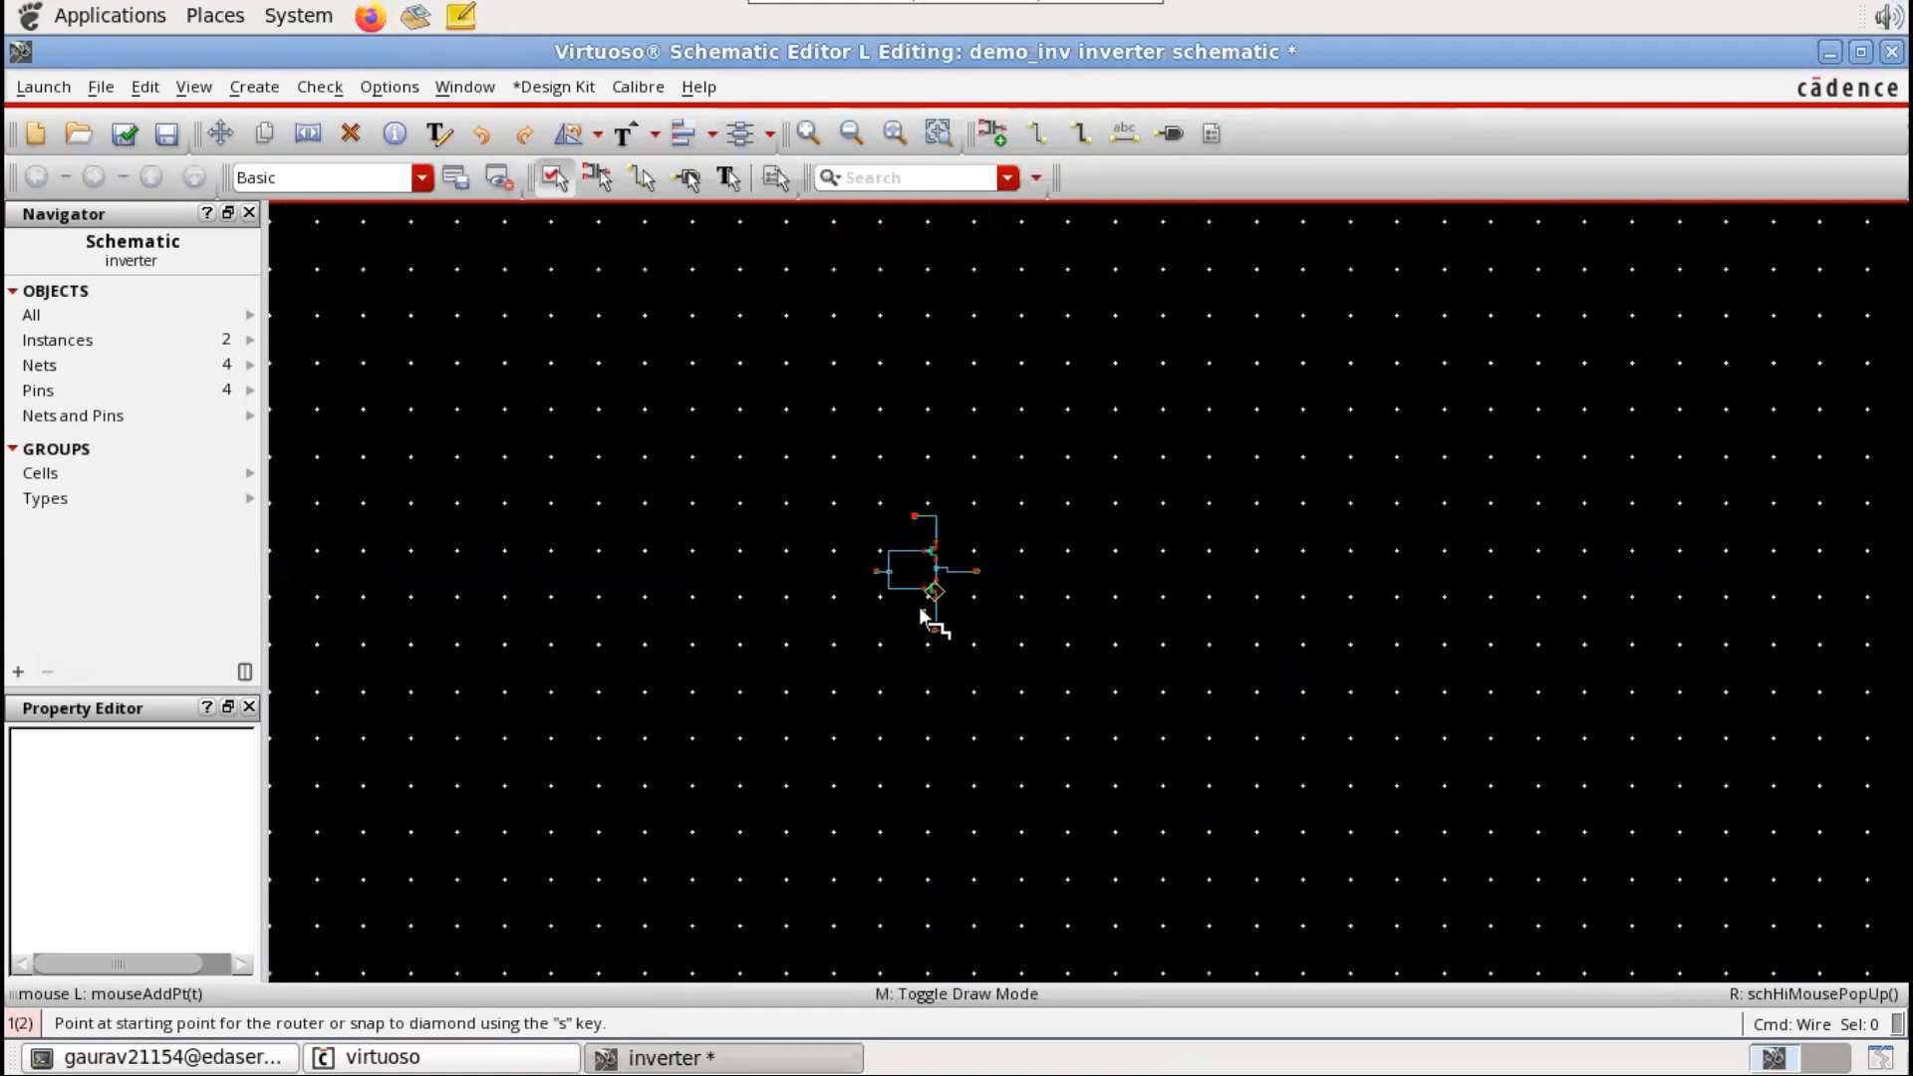
pyautogui.scroll(7, 918, 619)
pyautogui.click(1000, 477)
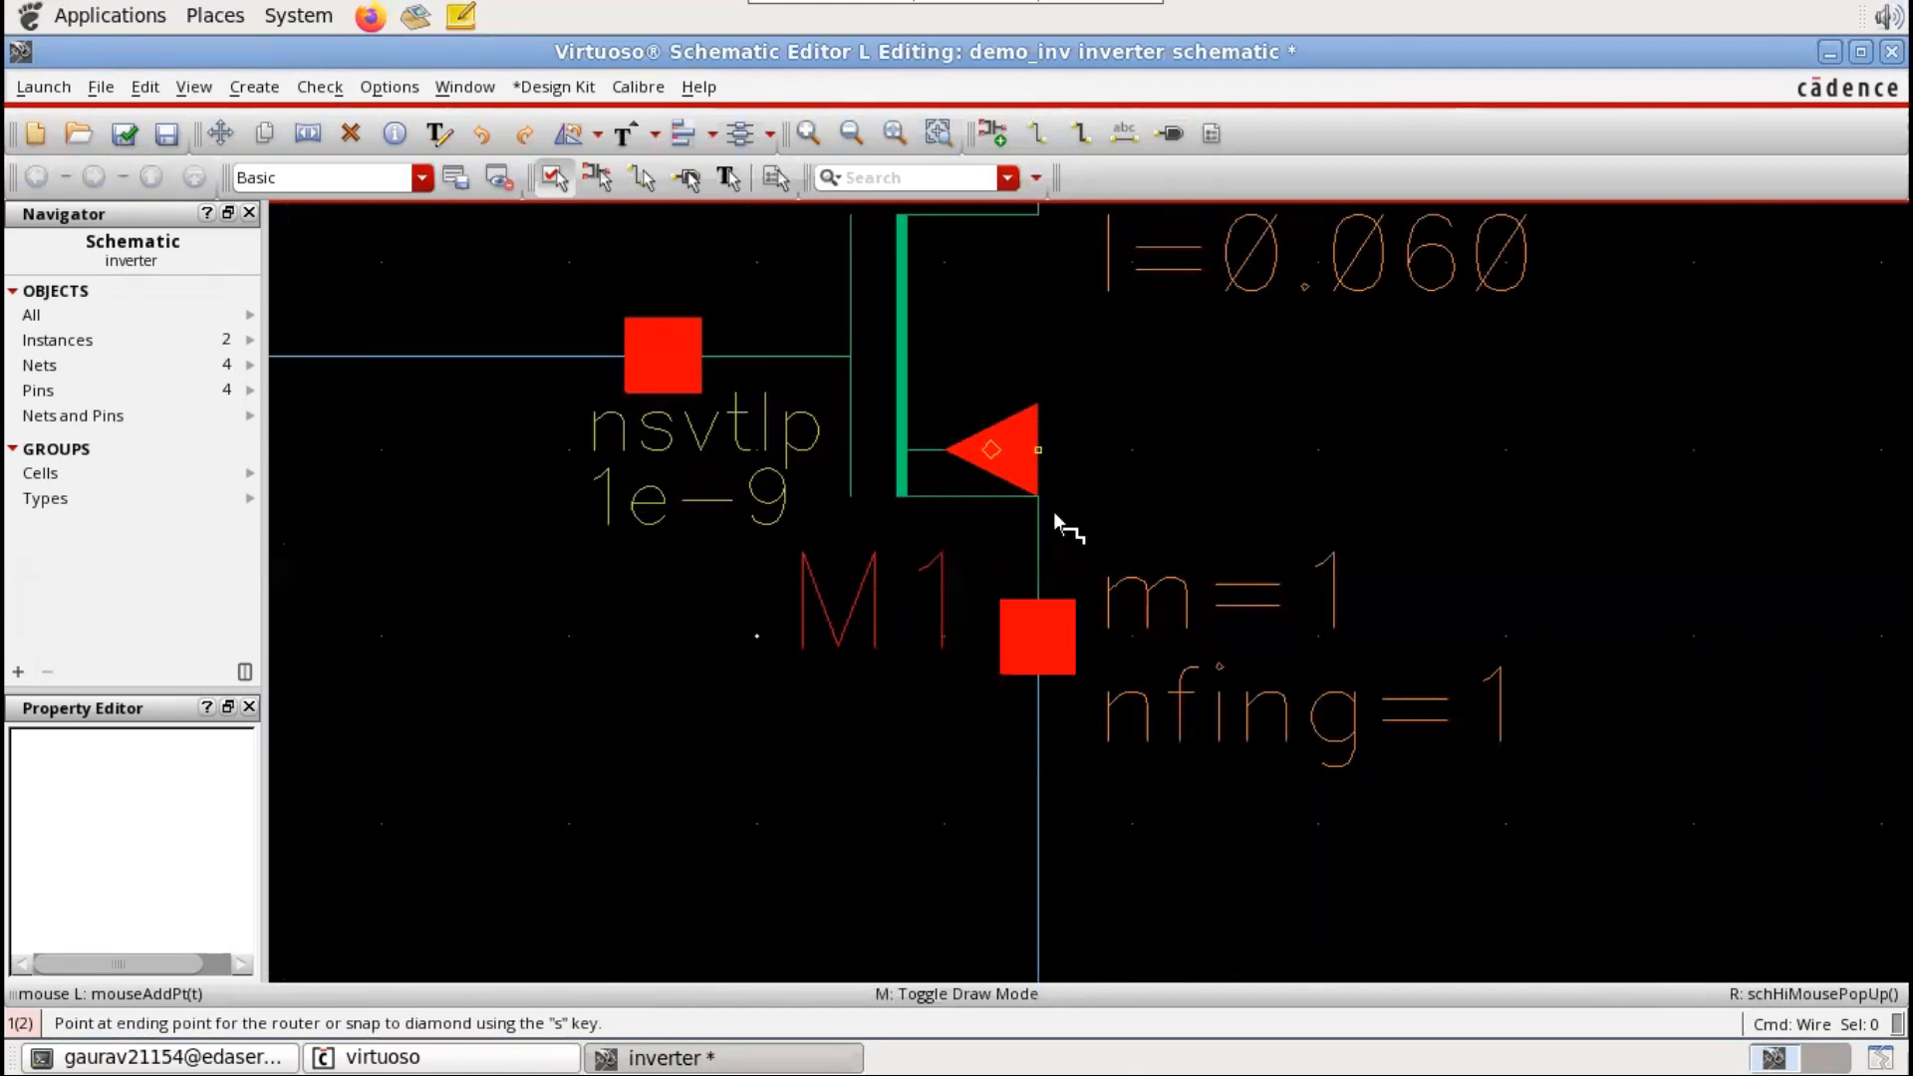
pyautogui.click(1054, 828)
pyautogui.scroll(-5, 1168, 781)
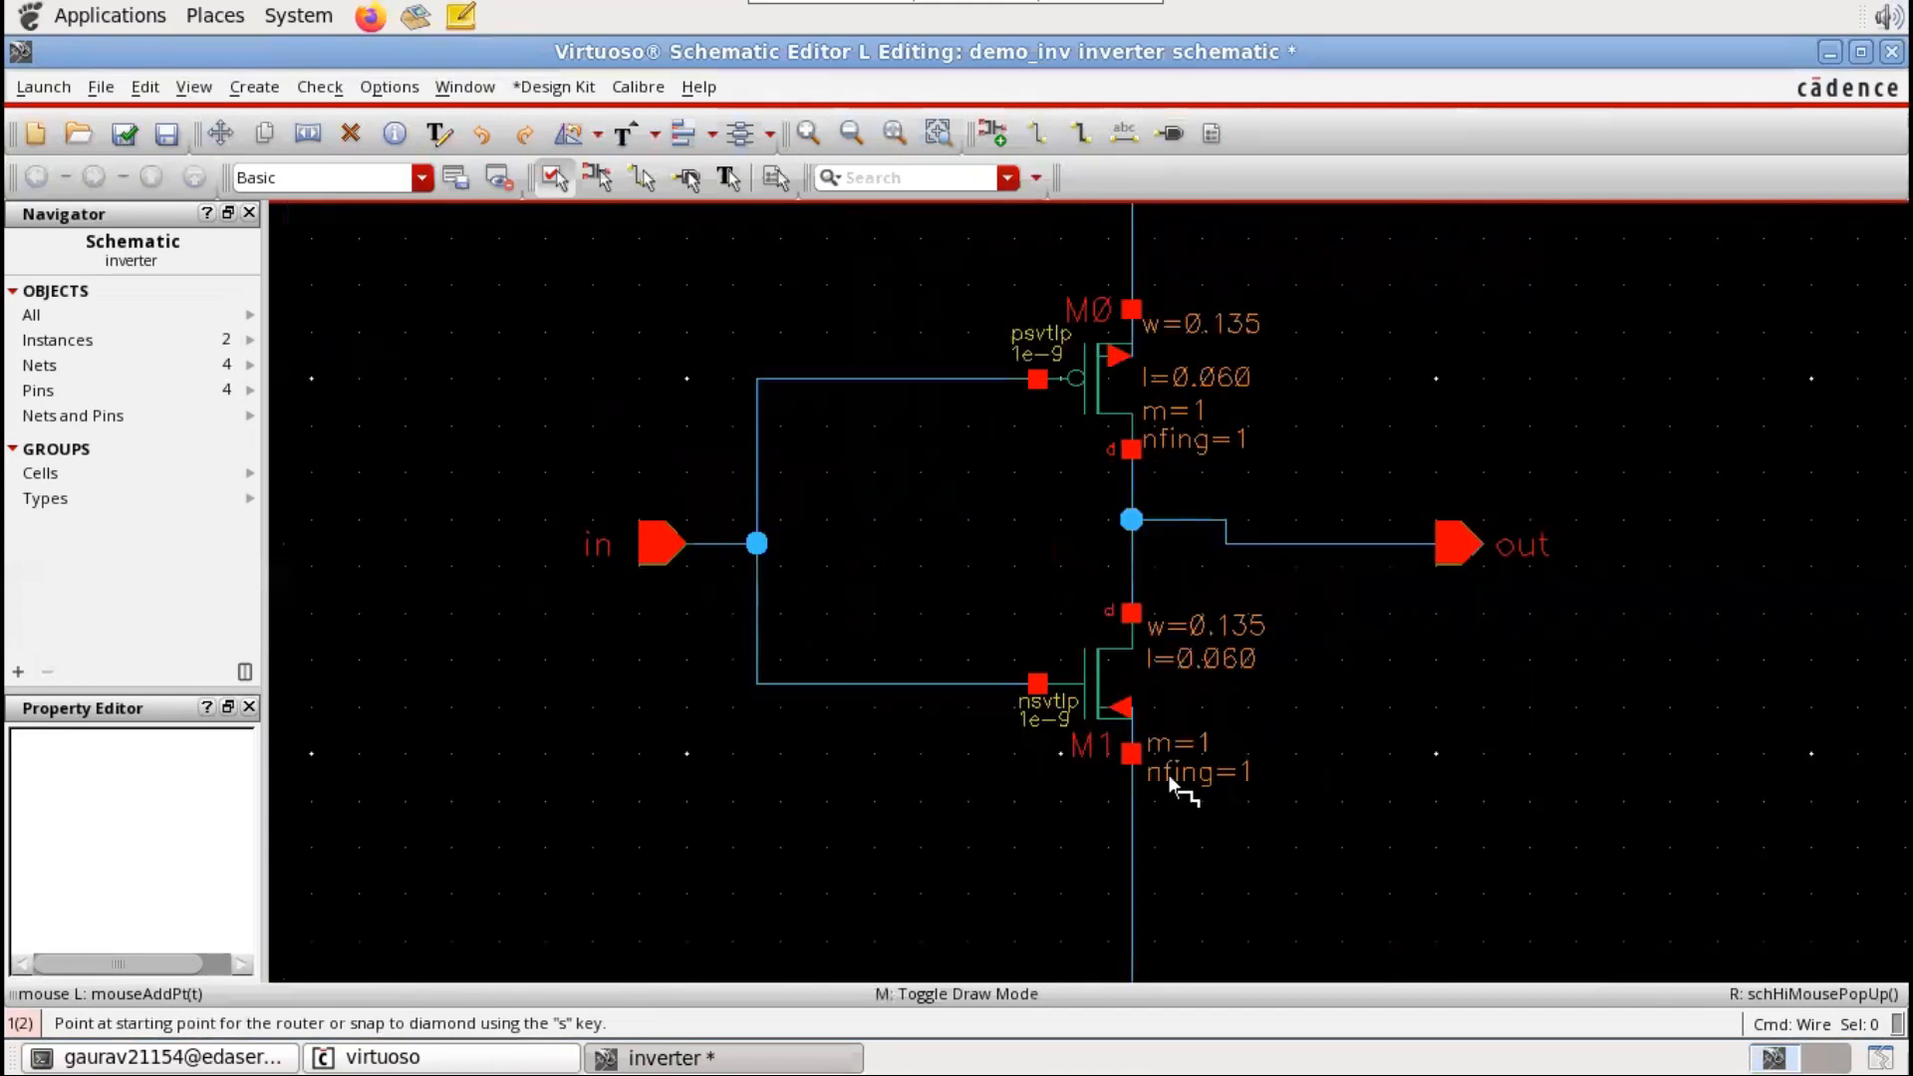
# Step: Examine the inverter's body connections and the wiring to all four pins
pyautogui.scroll(5, 1191, 732)
pyautogui.scroll(-5, 1188, 722)
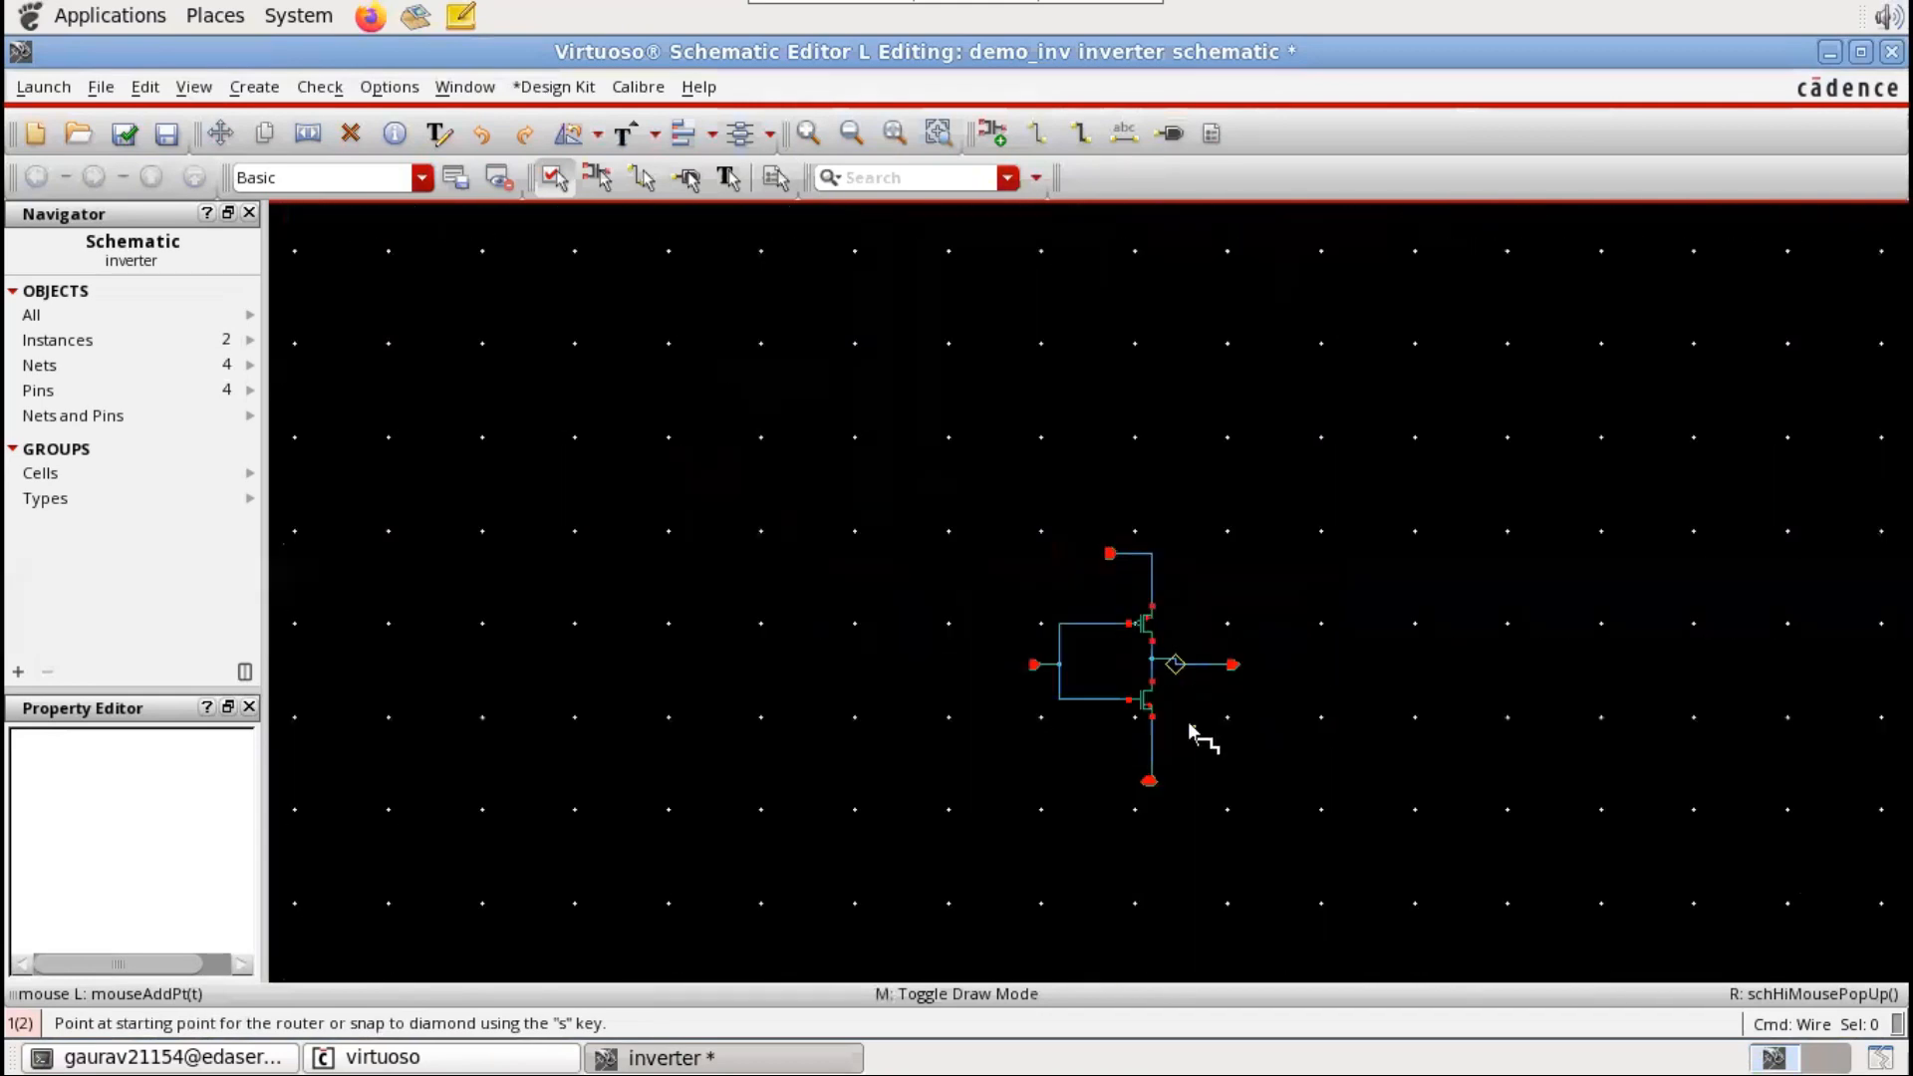
pyautogui.scroll(5, 1182, 718)
pyautogui.scroll(-2, 1180, 713)
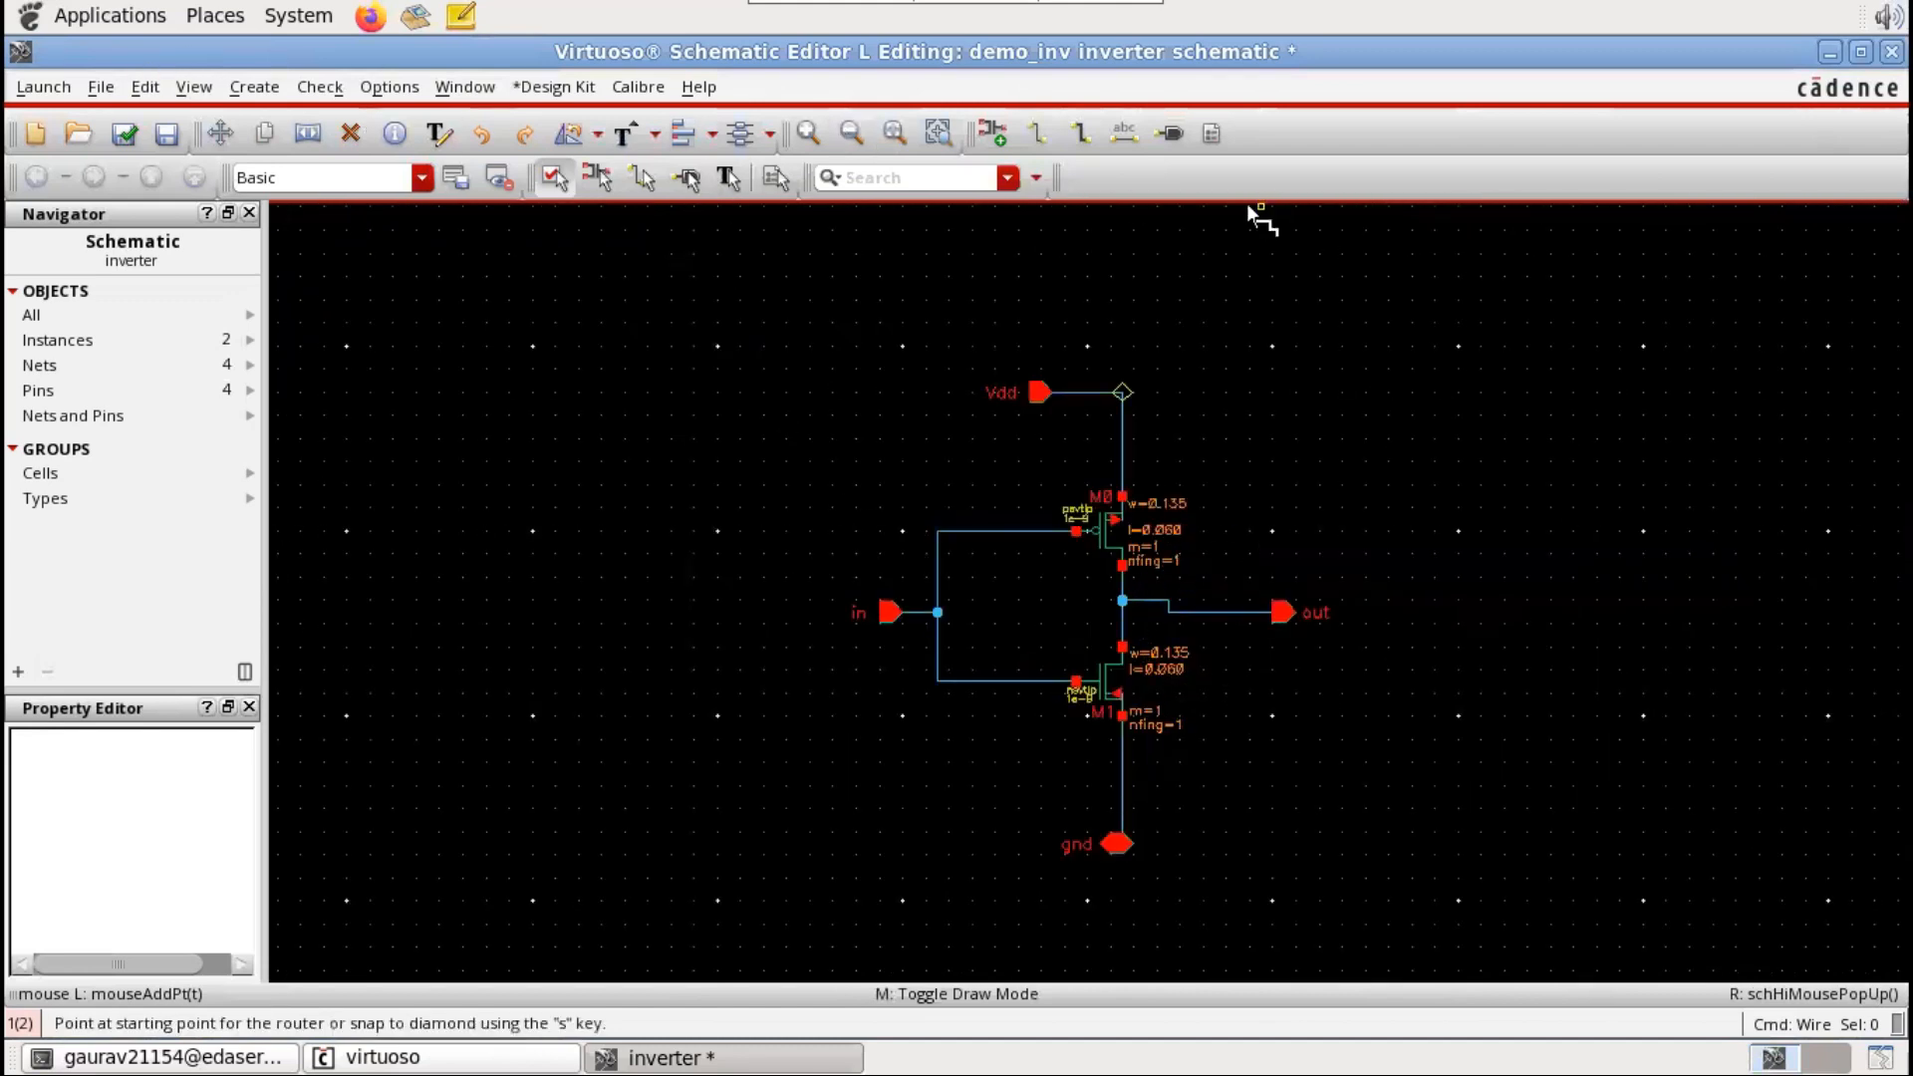
pyautogui.click(809, 134)
pyautogui.click(809, 133)
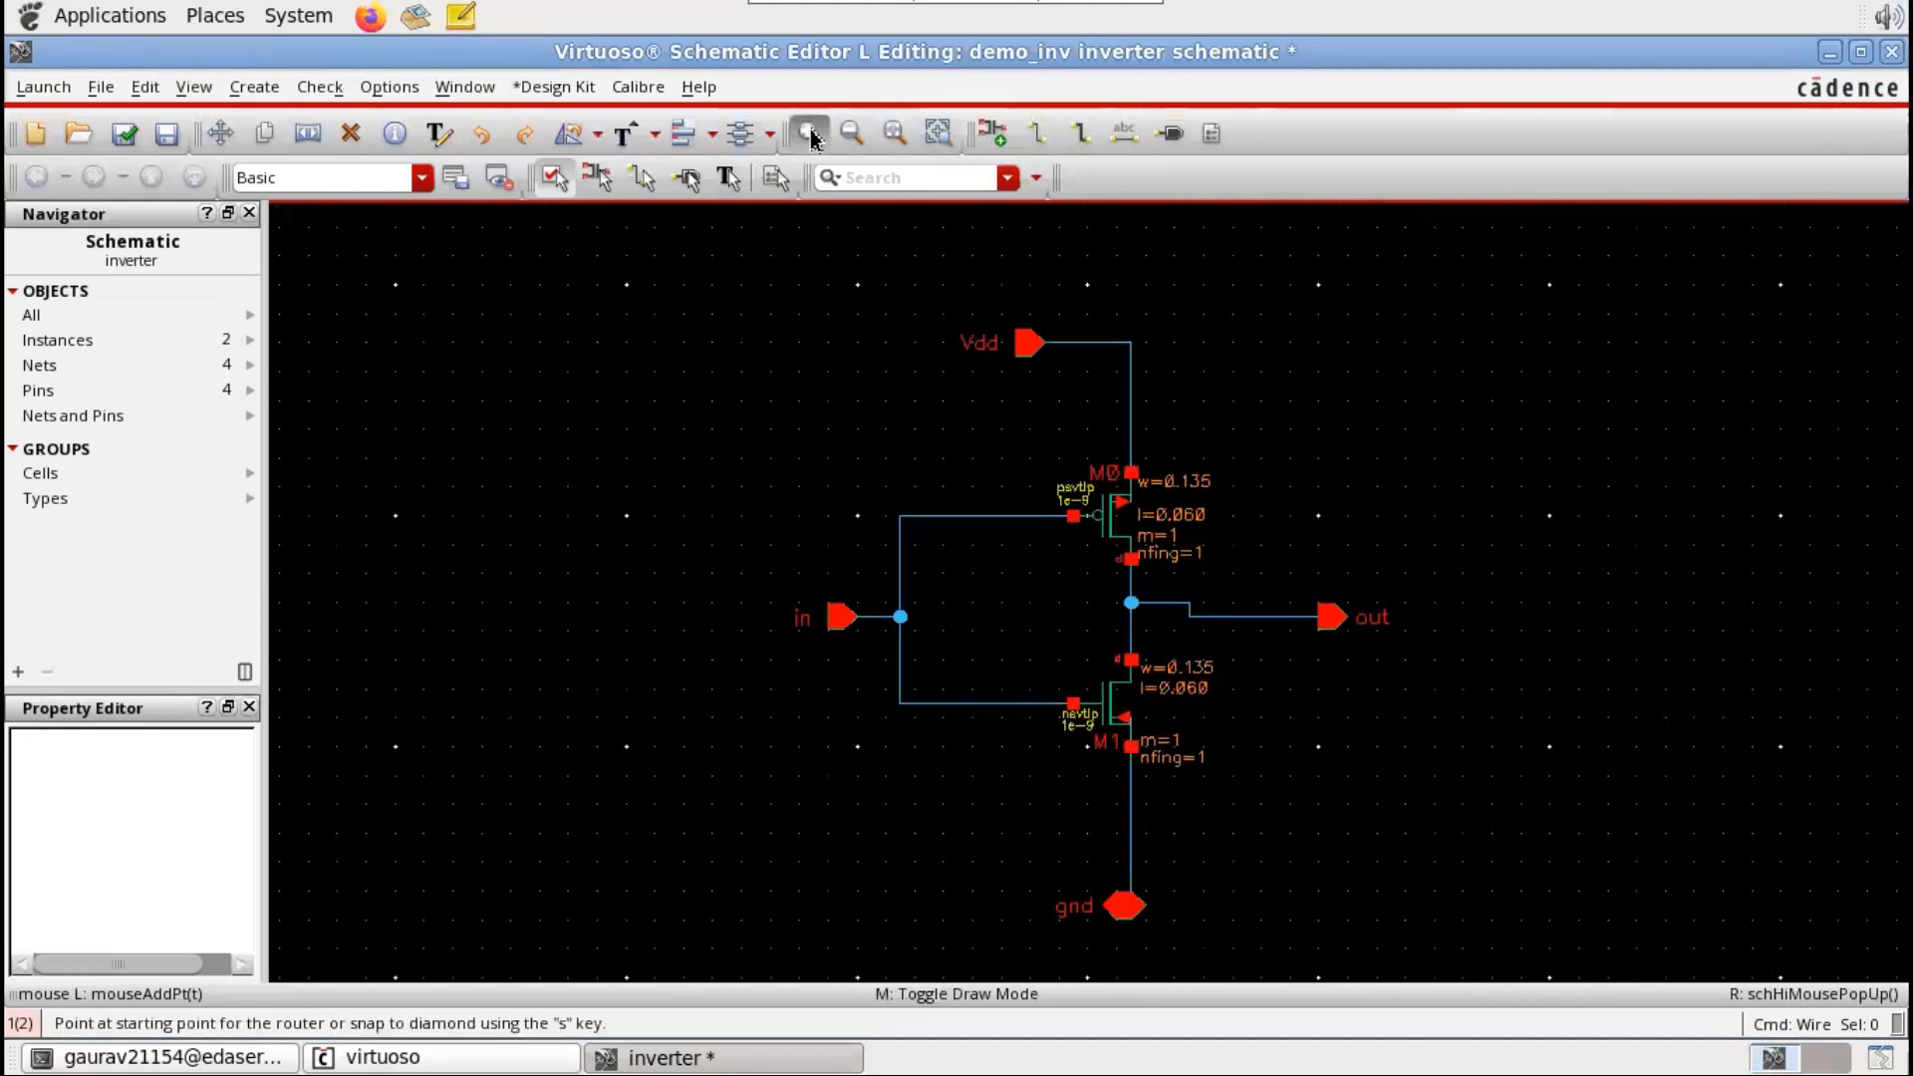
pyautogui.click(859, 147)
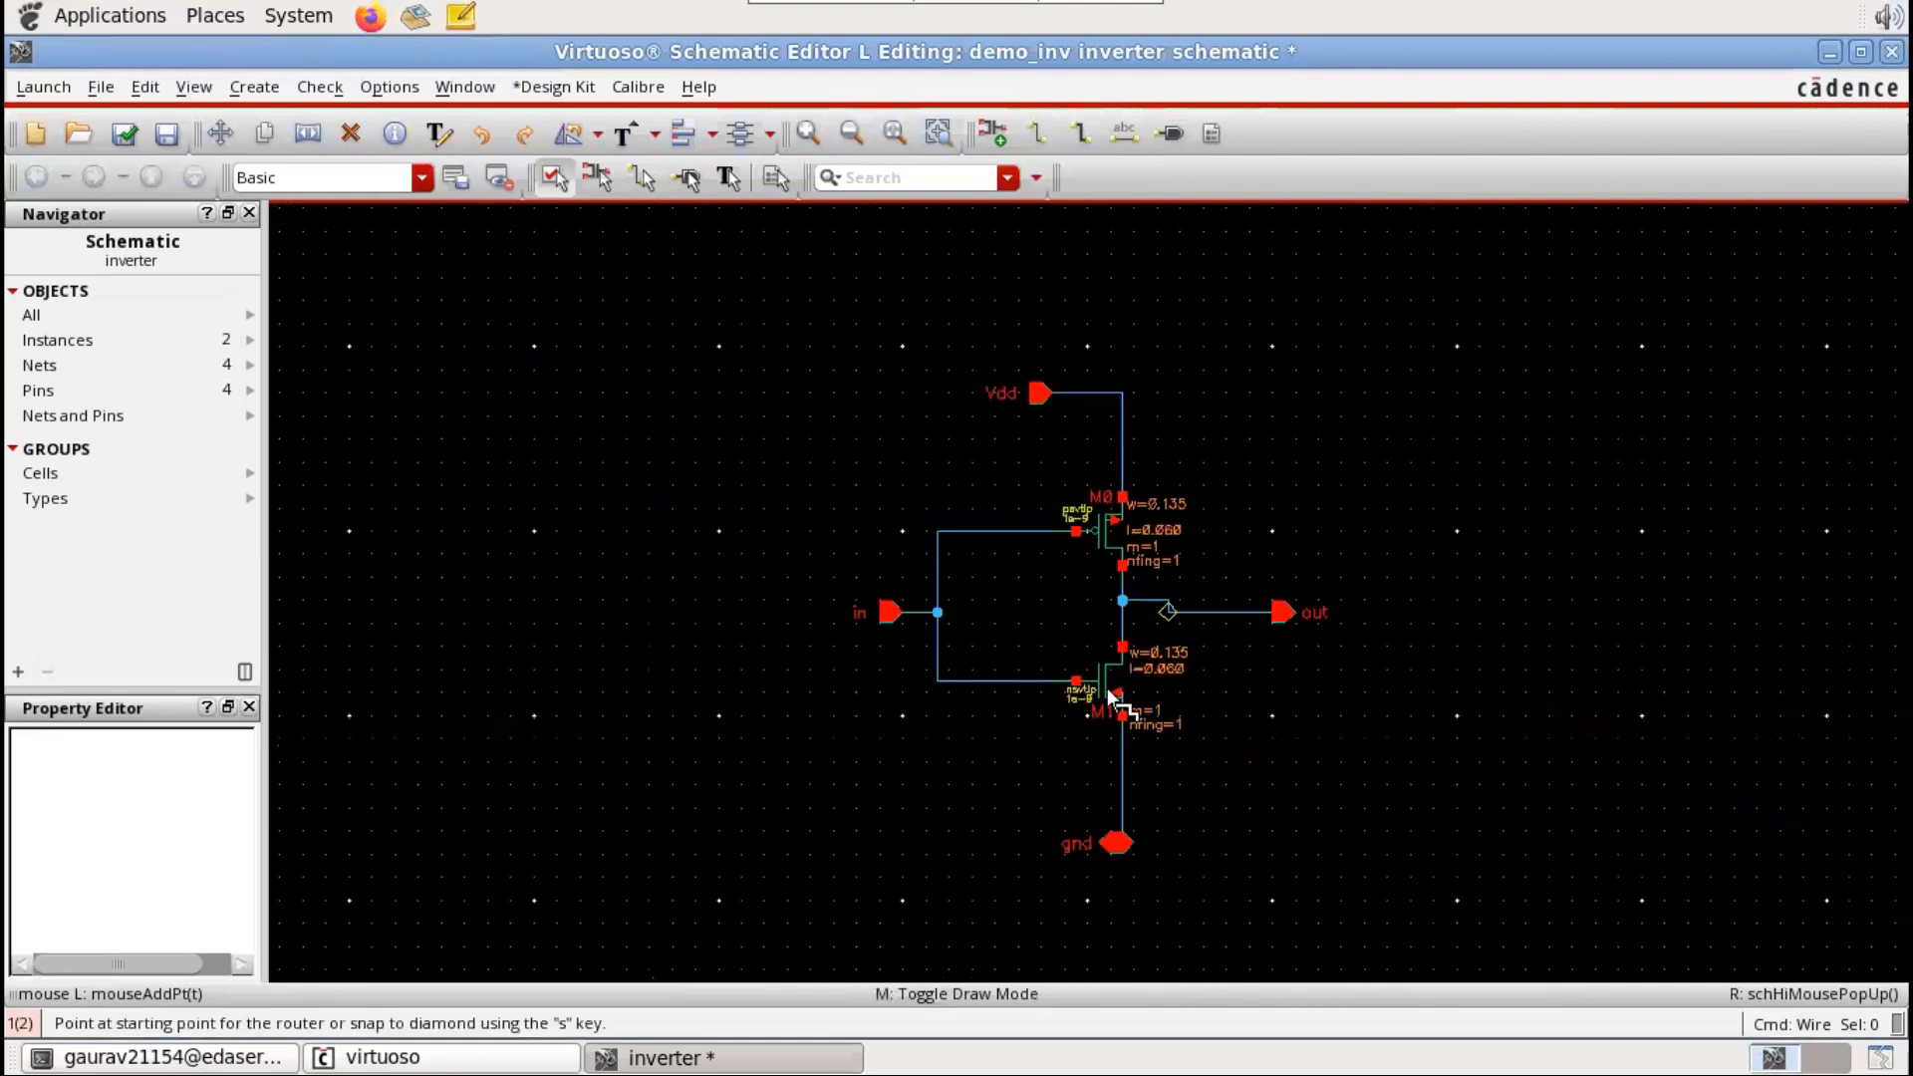
pyautogui.scroll(-1, 1121, 688)
pyautogui.scroll(1, 1116, 686)
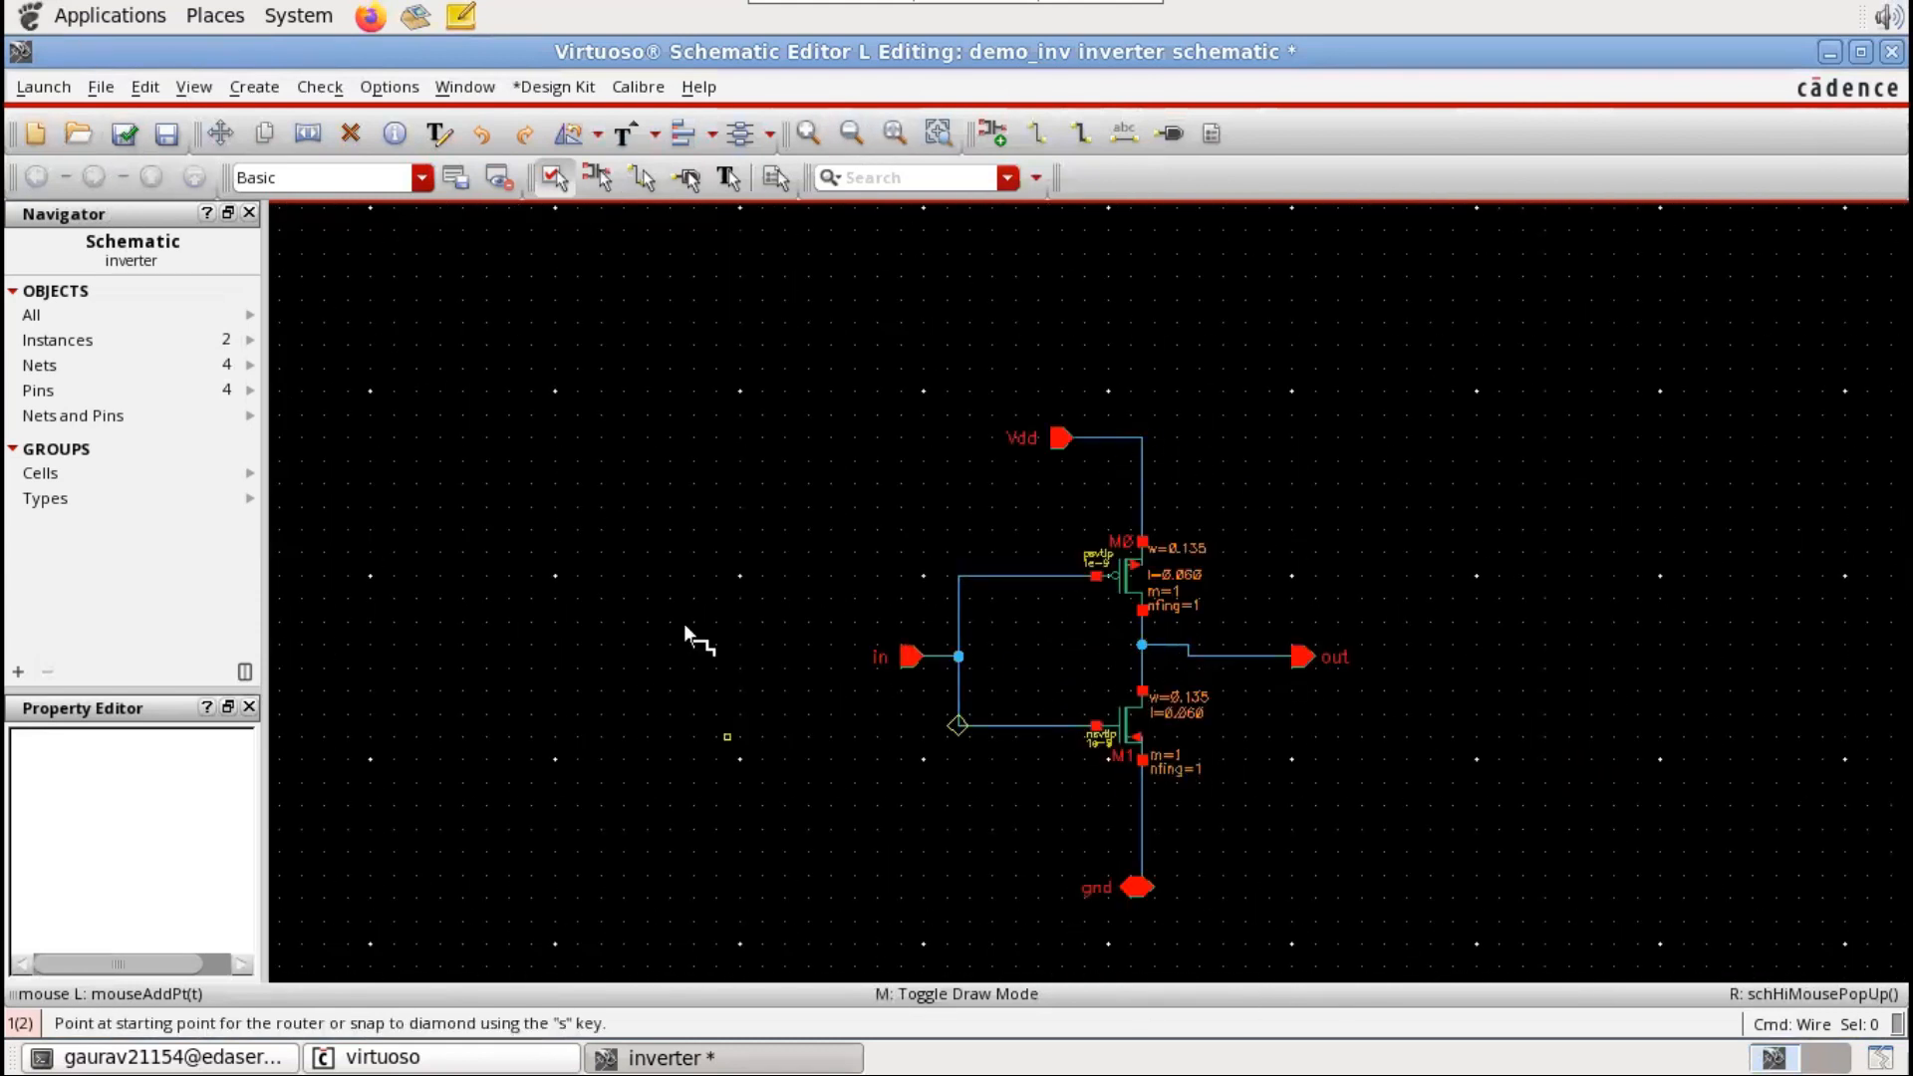
# Step: Check and save the inverter schematic, and read the check result in the Virtuoso log
pyautogui.click(127, 140)
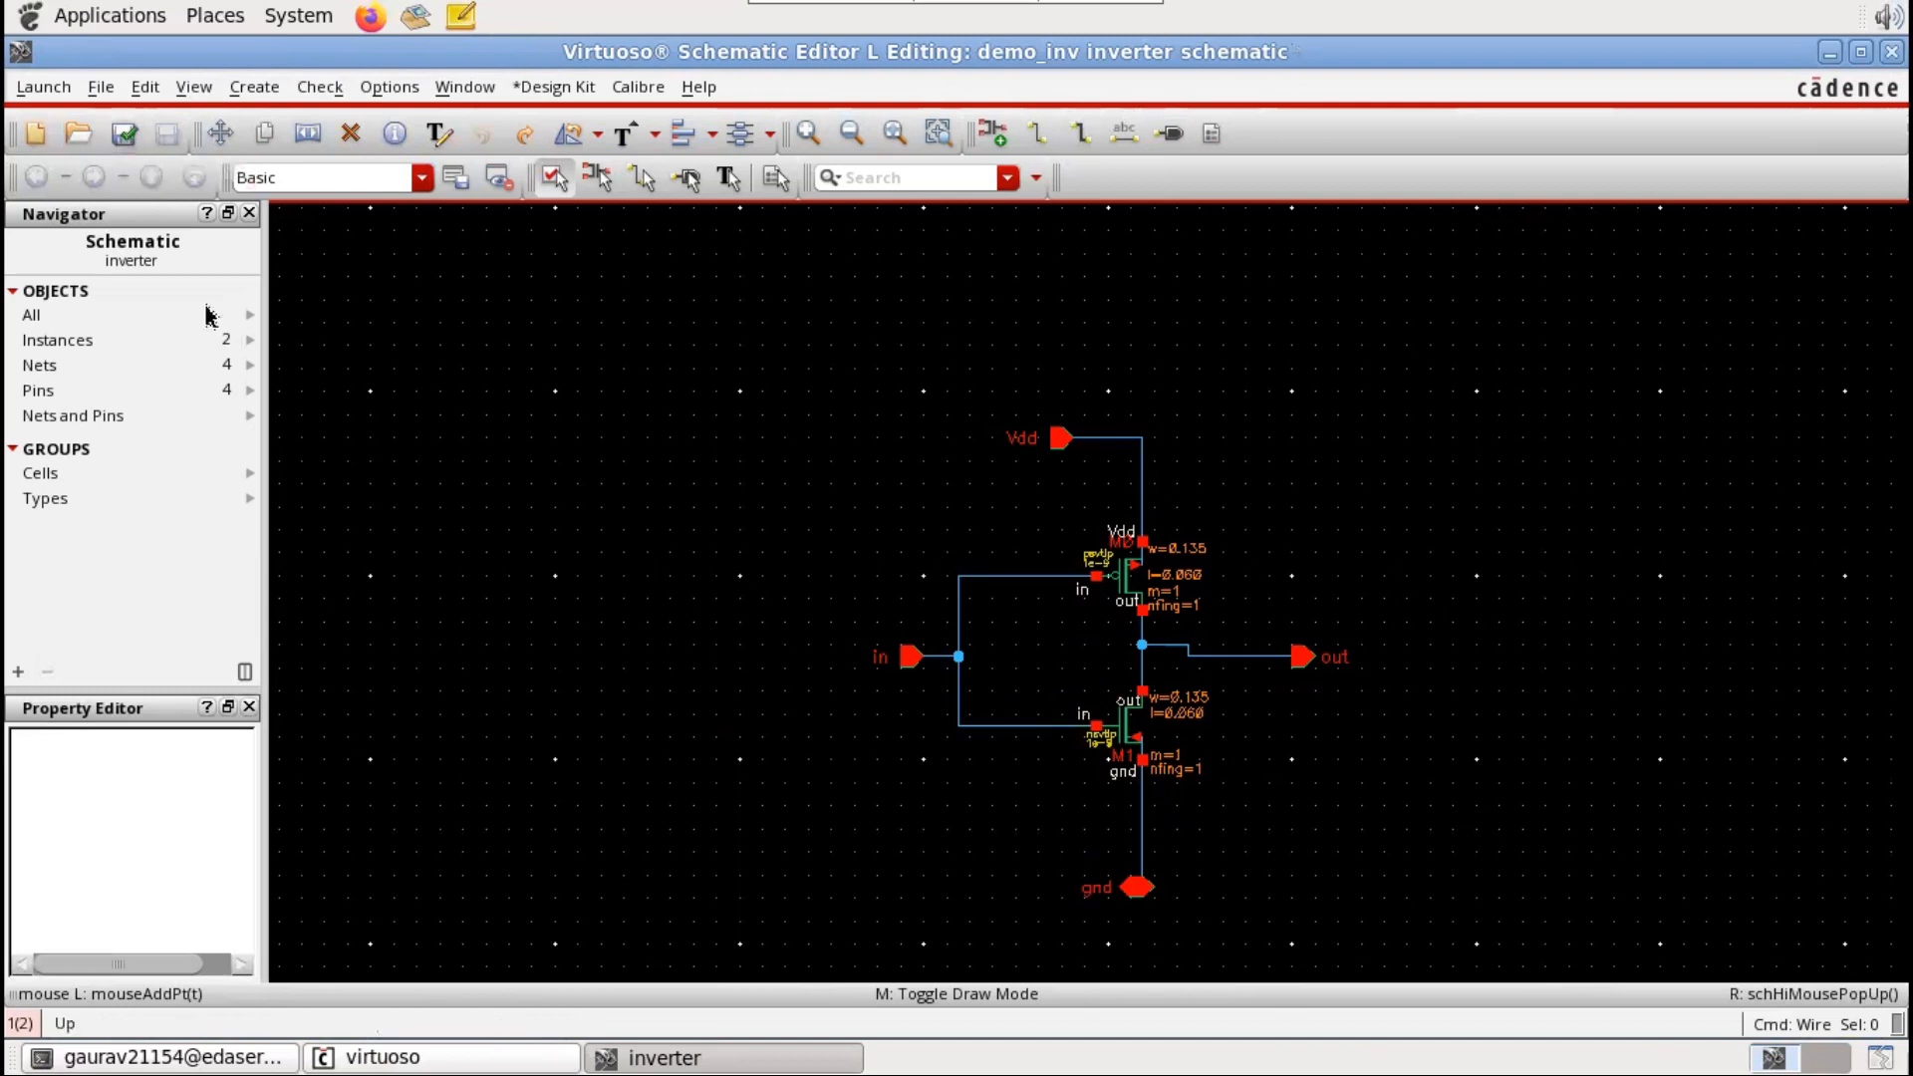
pyautogui.click(354, 1058)
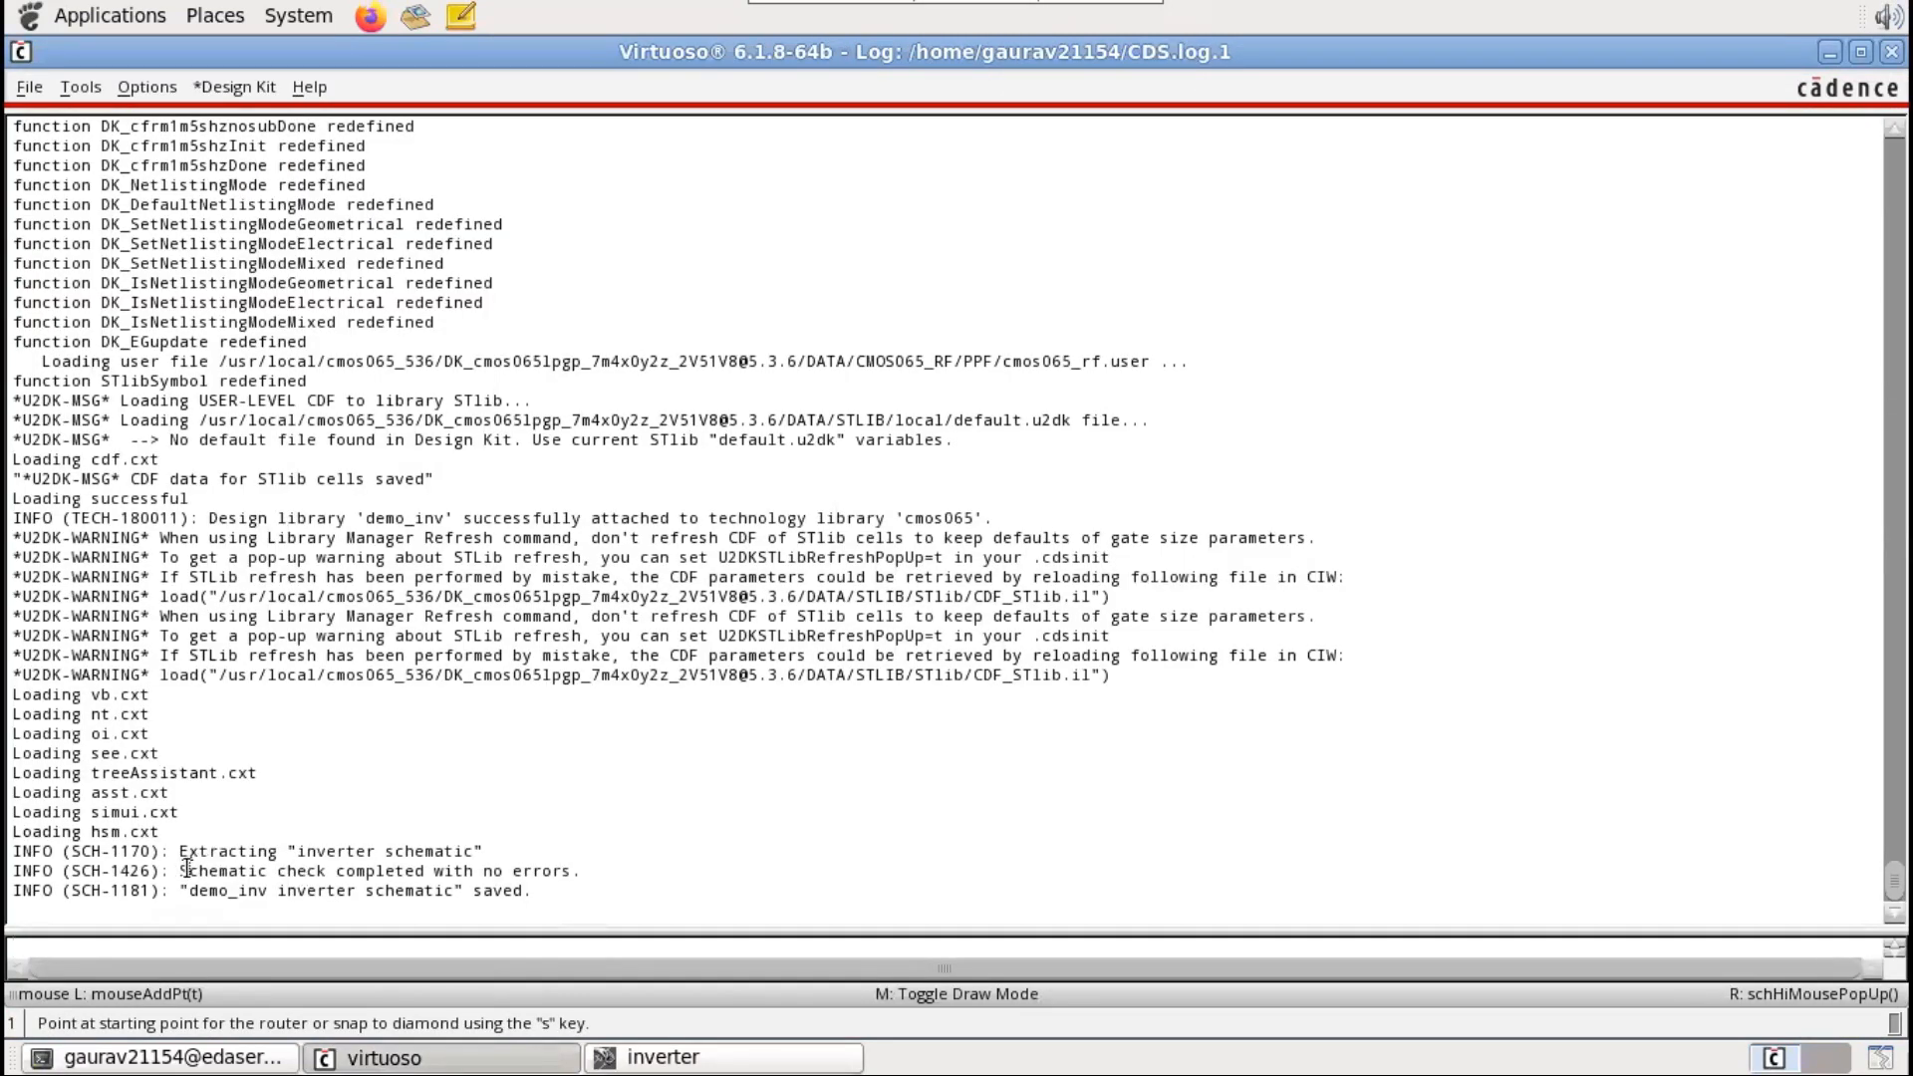
pyautogui.moveTo(182, 871); pyautogui.dragTo(574, 865)
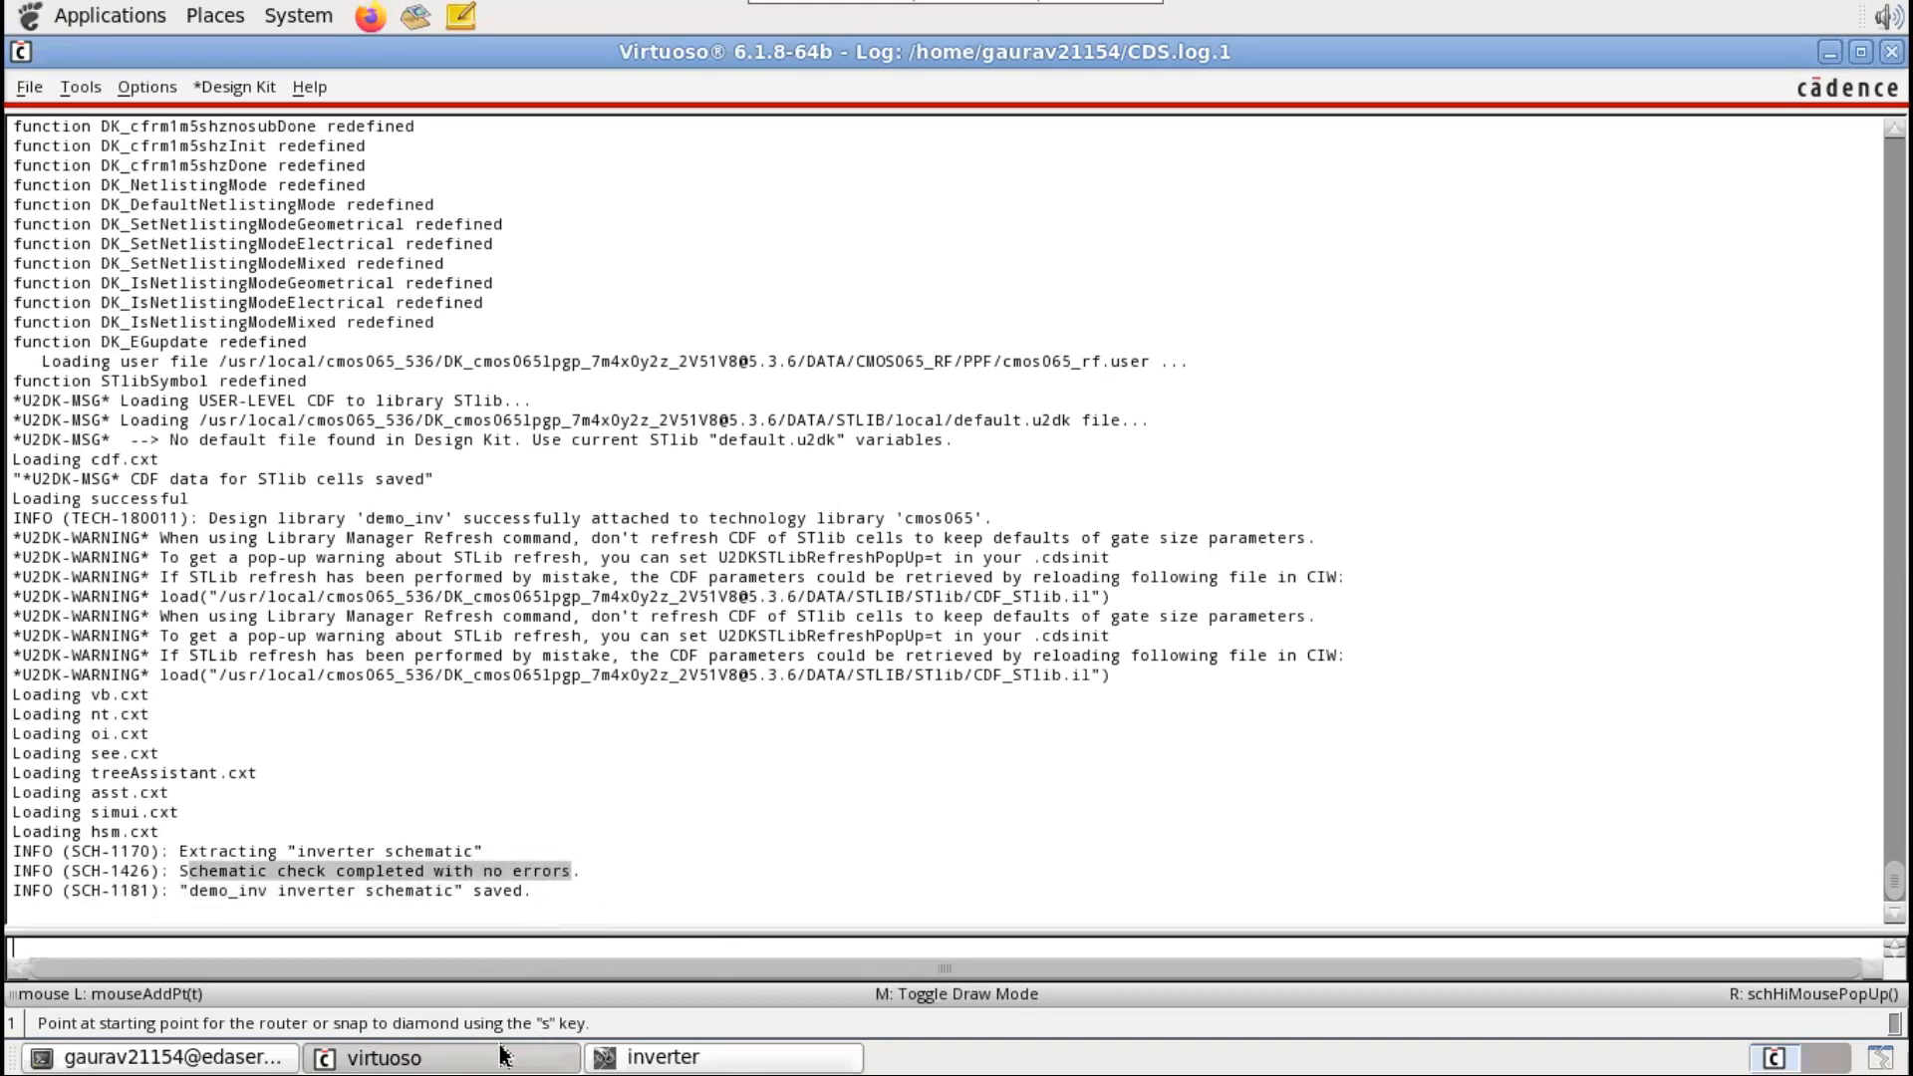
# Step: Draw a short unconnected wire in the empty area to the right of the Vdd wire in the inverter schematic
pyautogui.click(718, 1058)
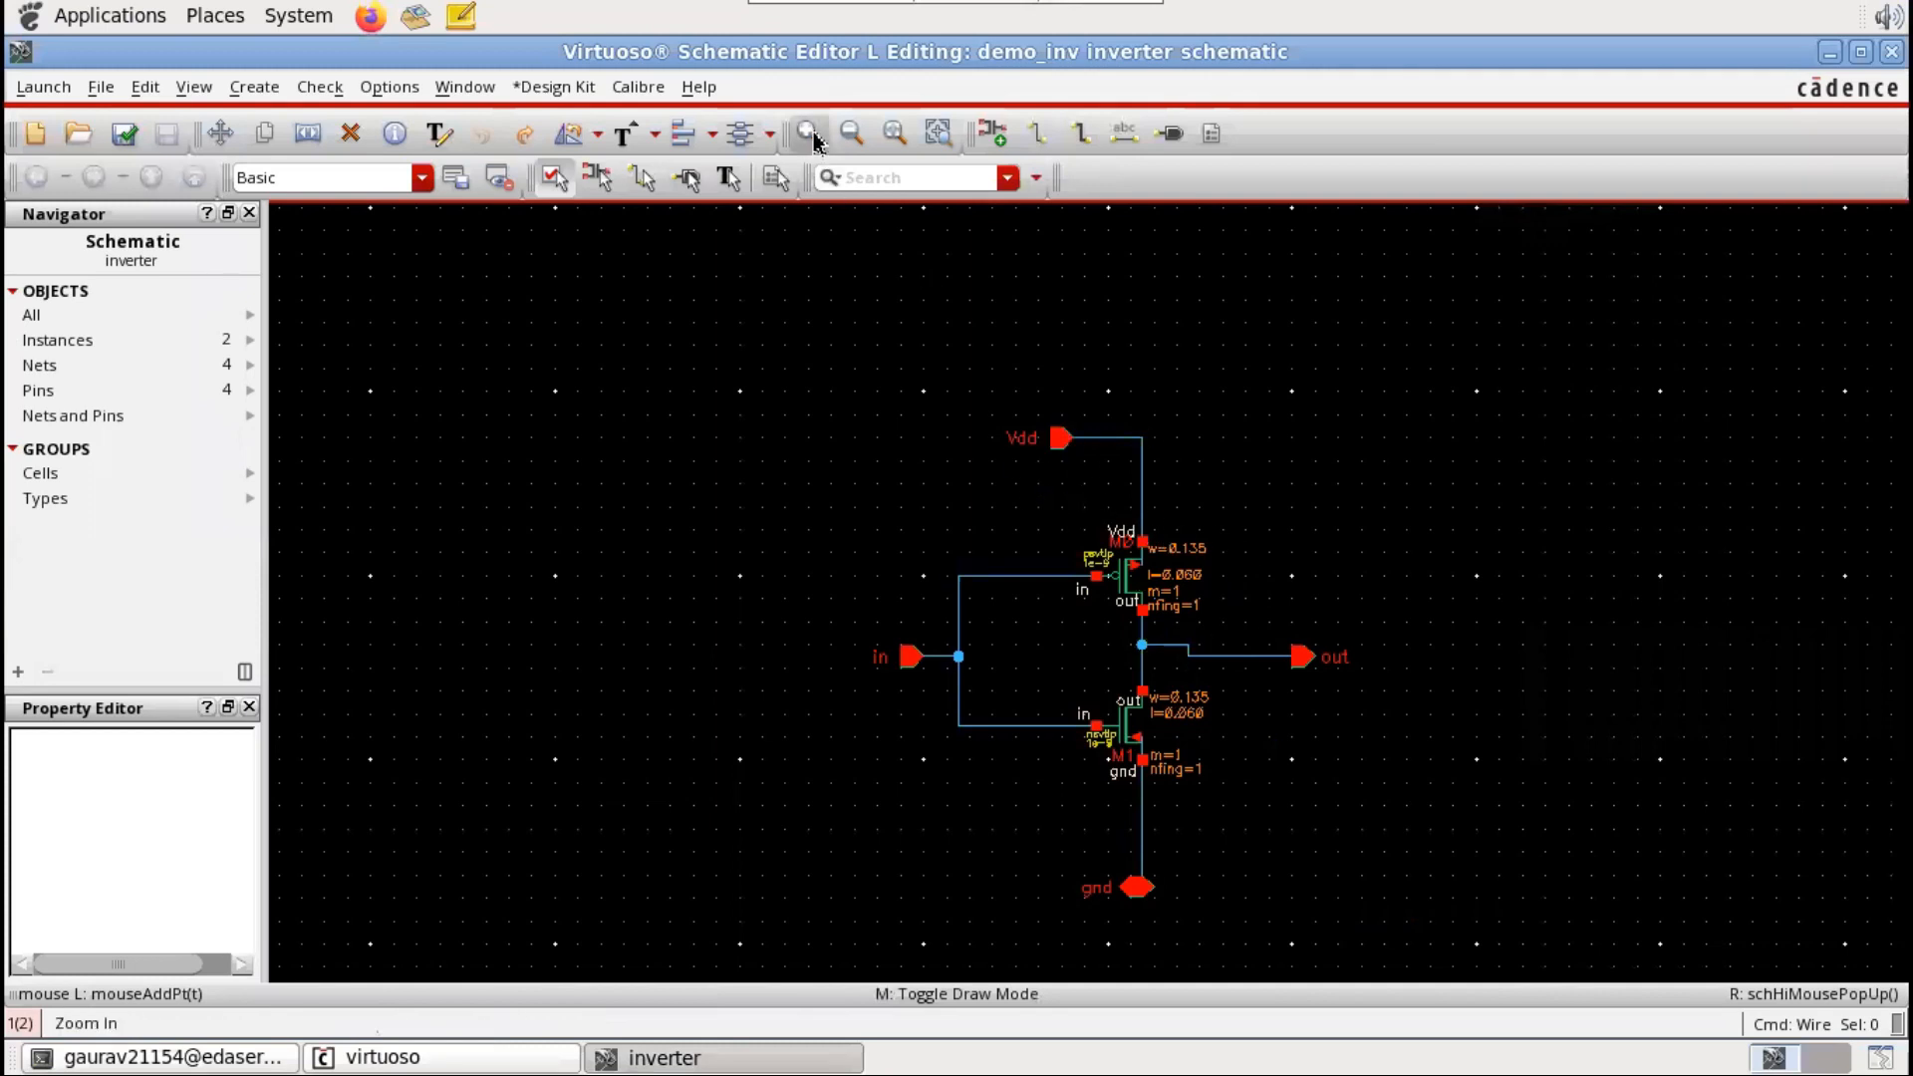
pyautogui.press('Escape')
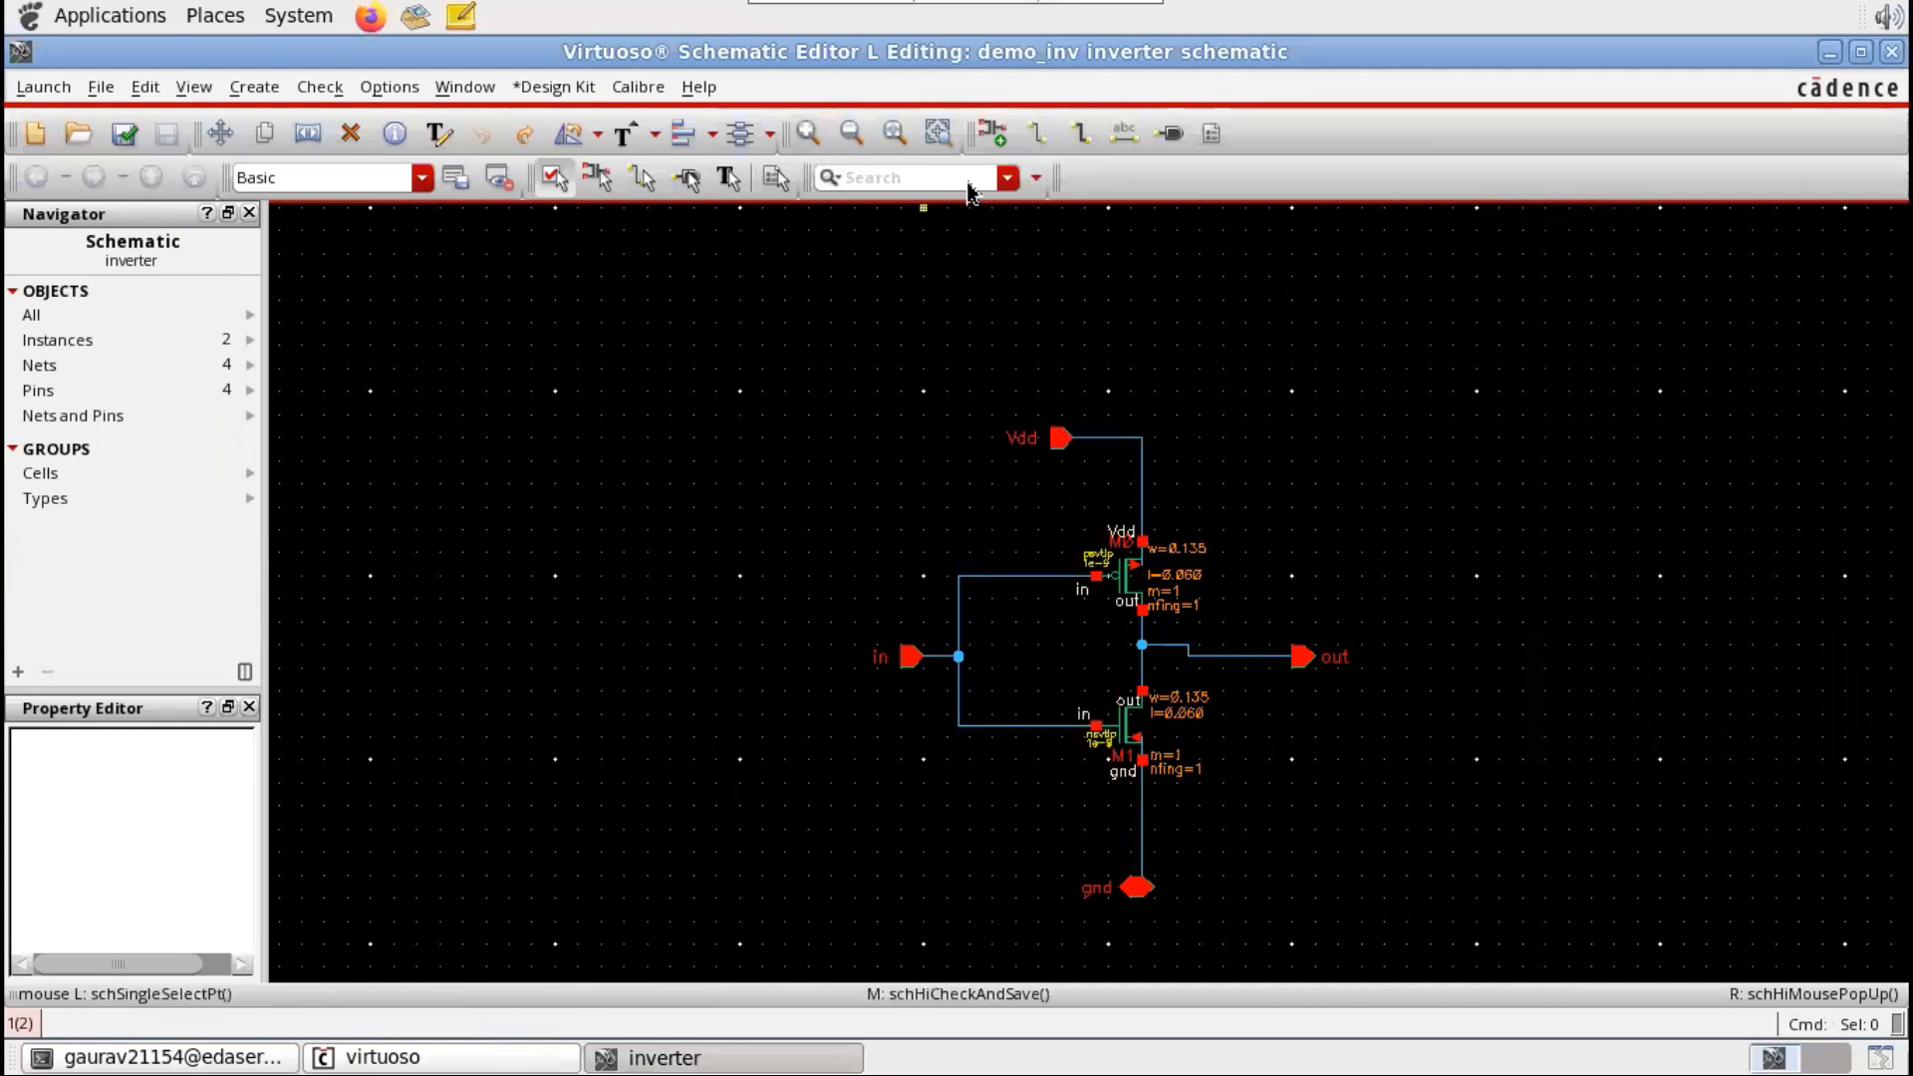
pyautogui.click(1036, 132)
pyautogui.click(1245, 472)
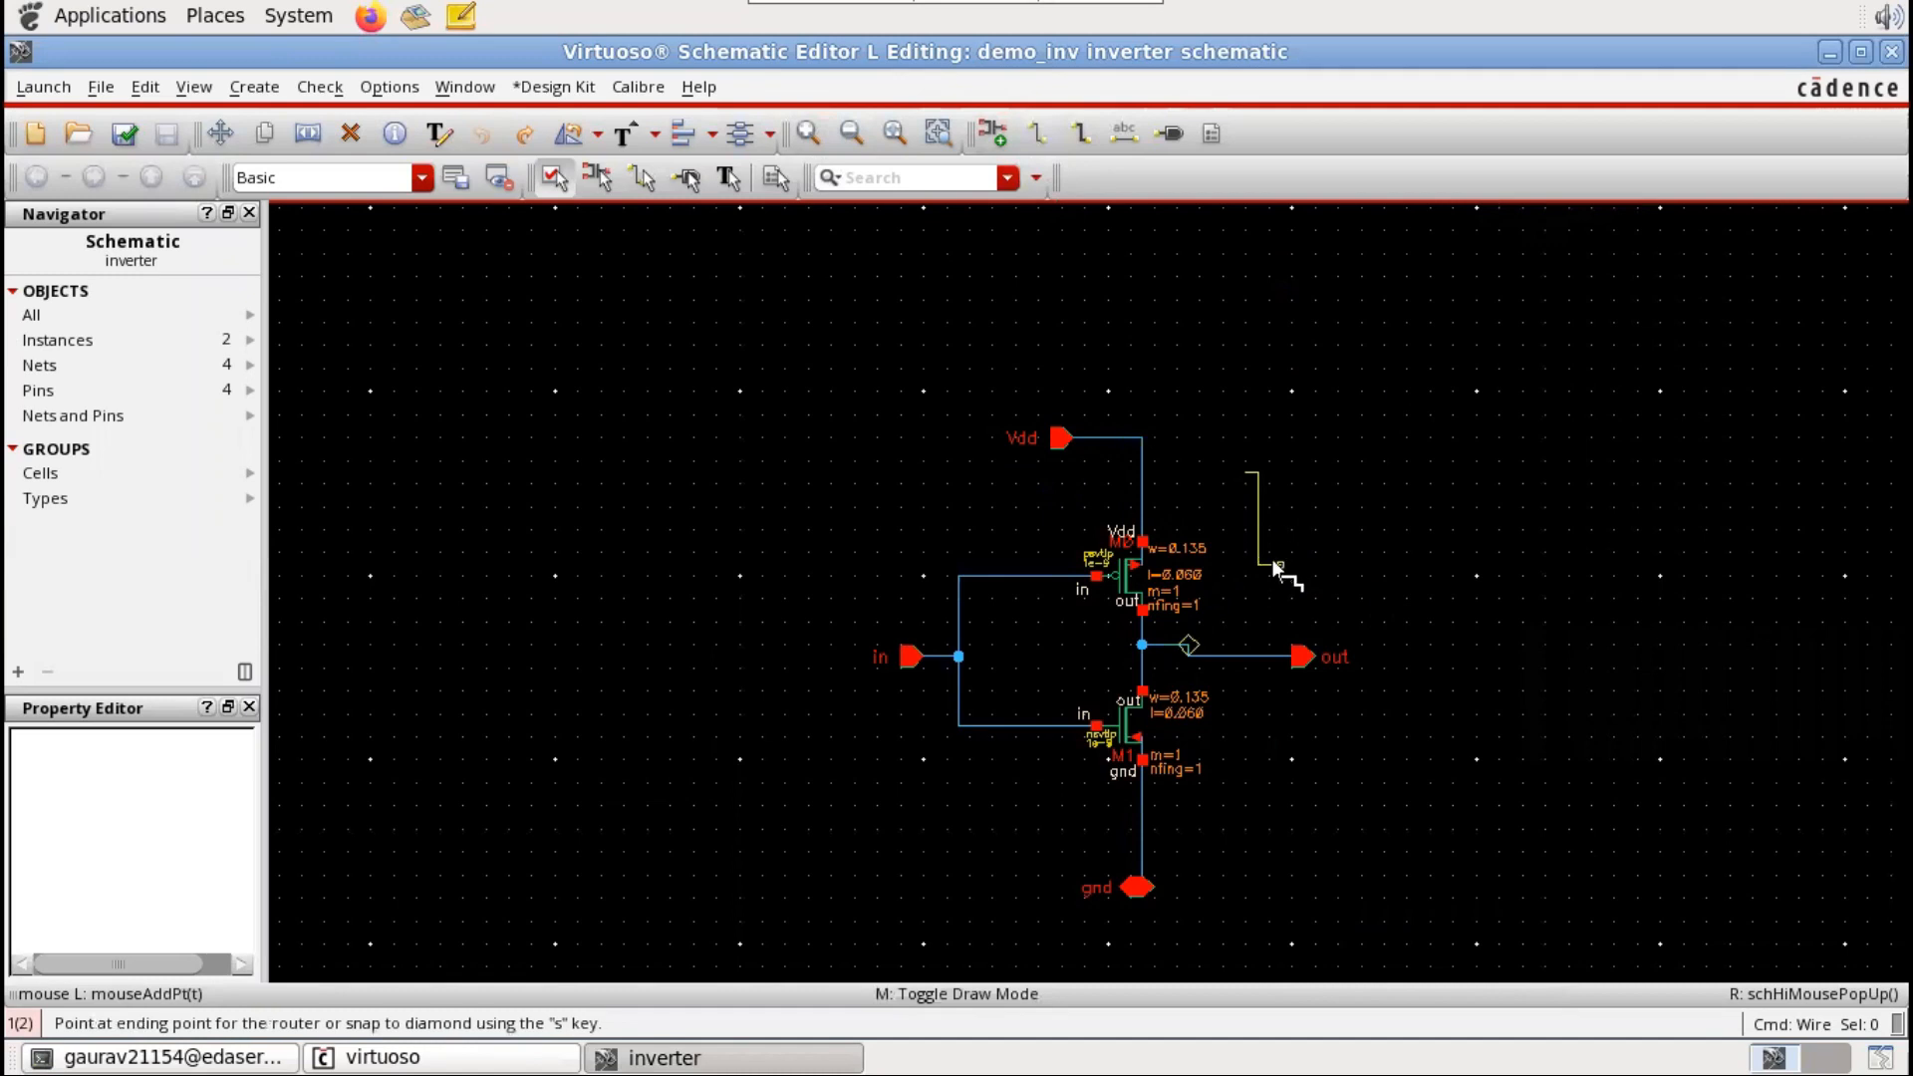
pyautogui.press('Escape')
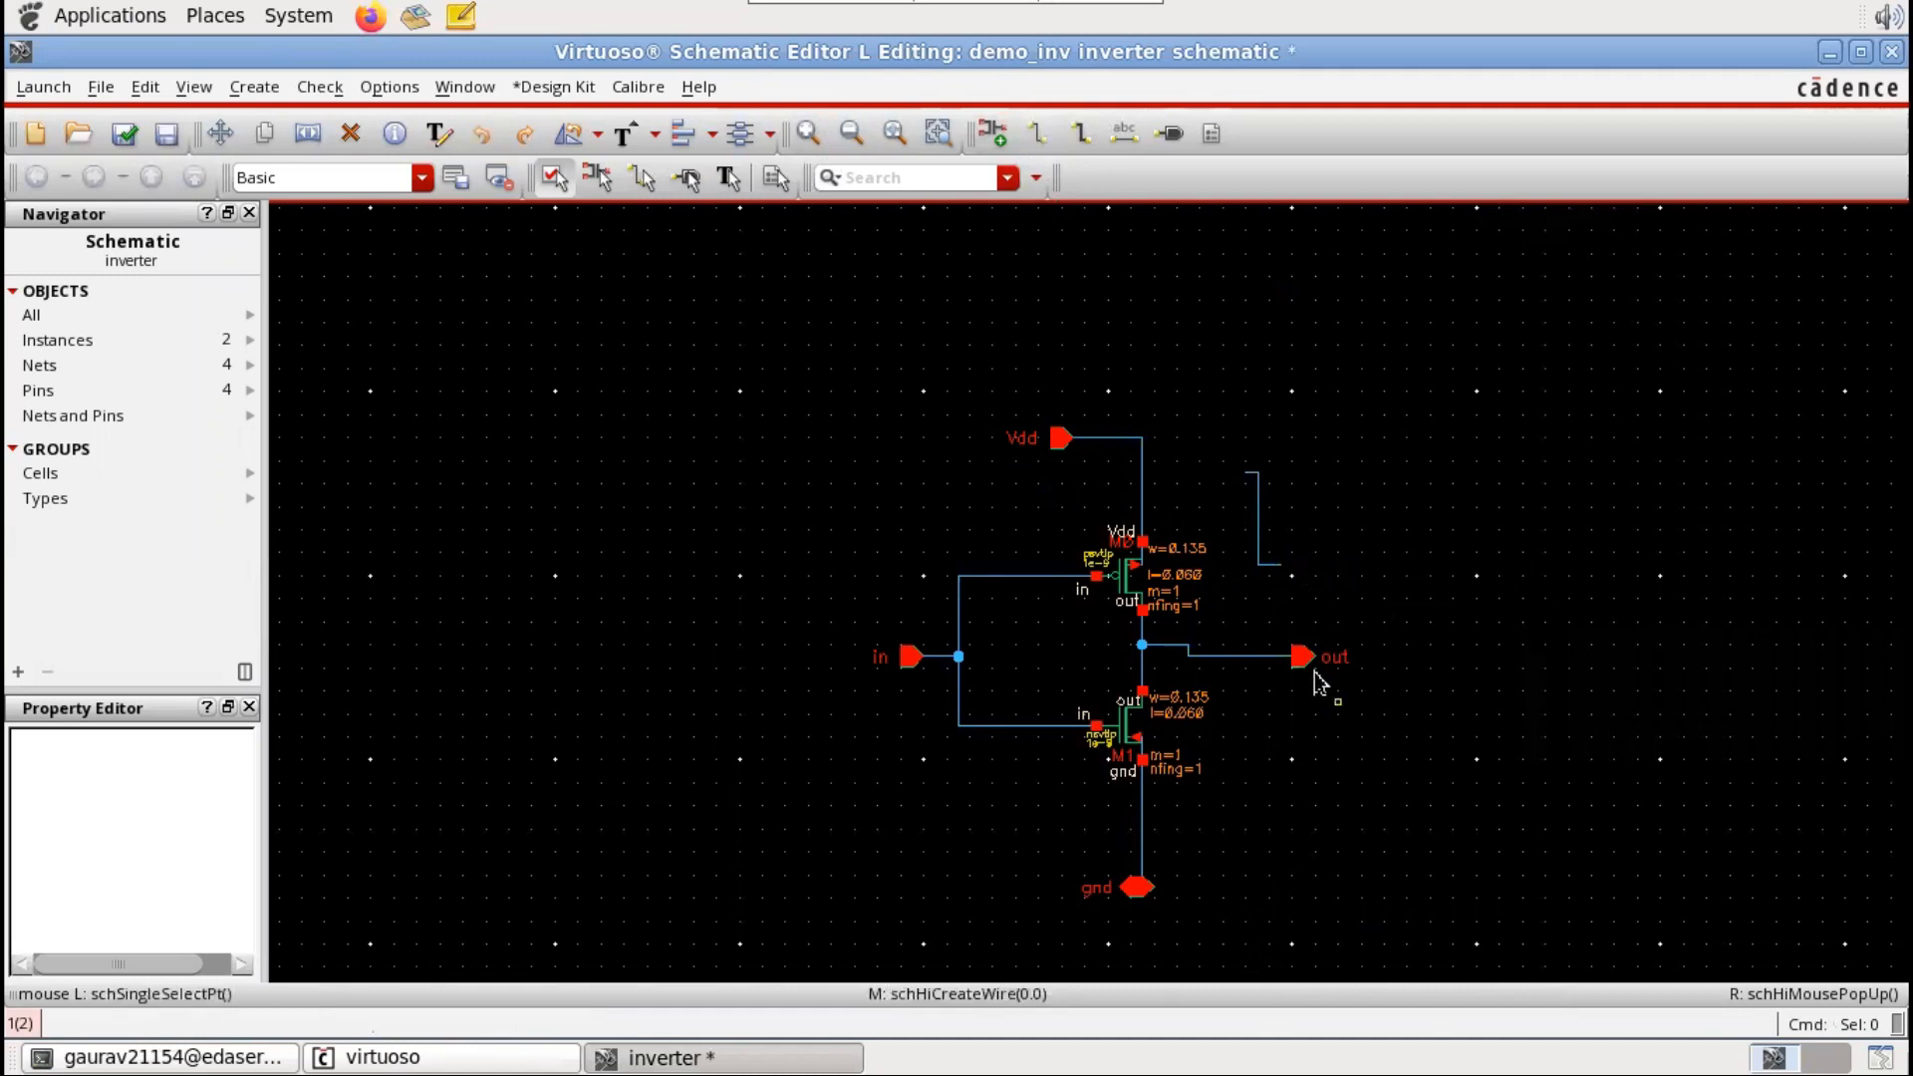
# Step: Check and save the schematic with the stray wire, read the check messages in the Virtuoso log and dismiss the notice
pyautogui.click(699, 1058)
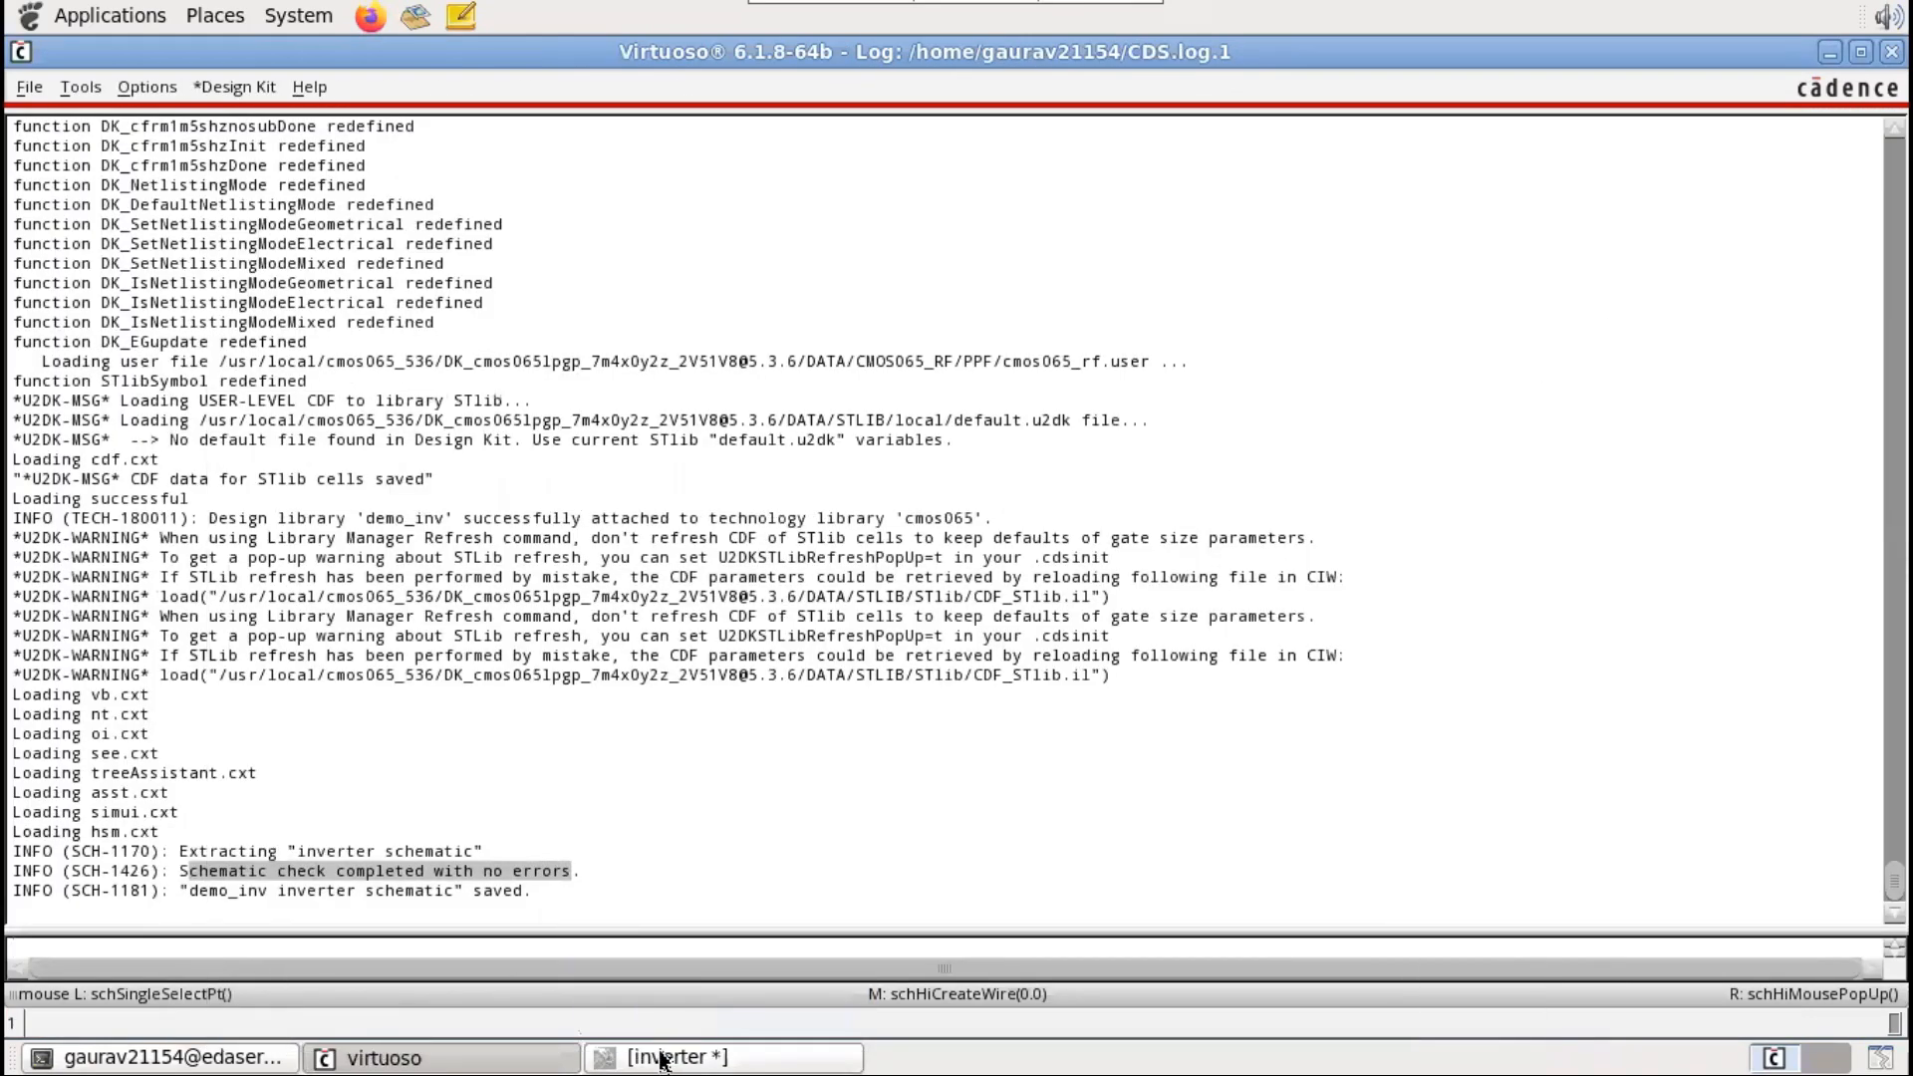
pyautogui.click(409, 1059)
pyautogui.click(718, 1058)
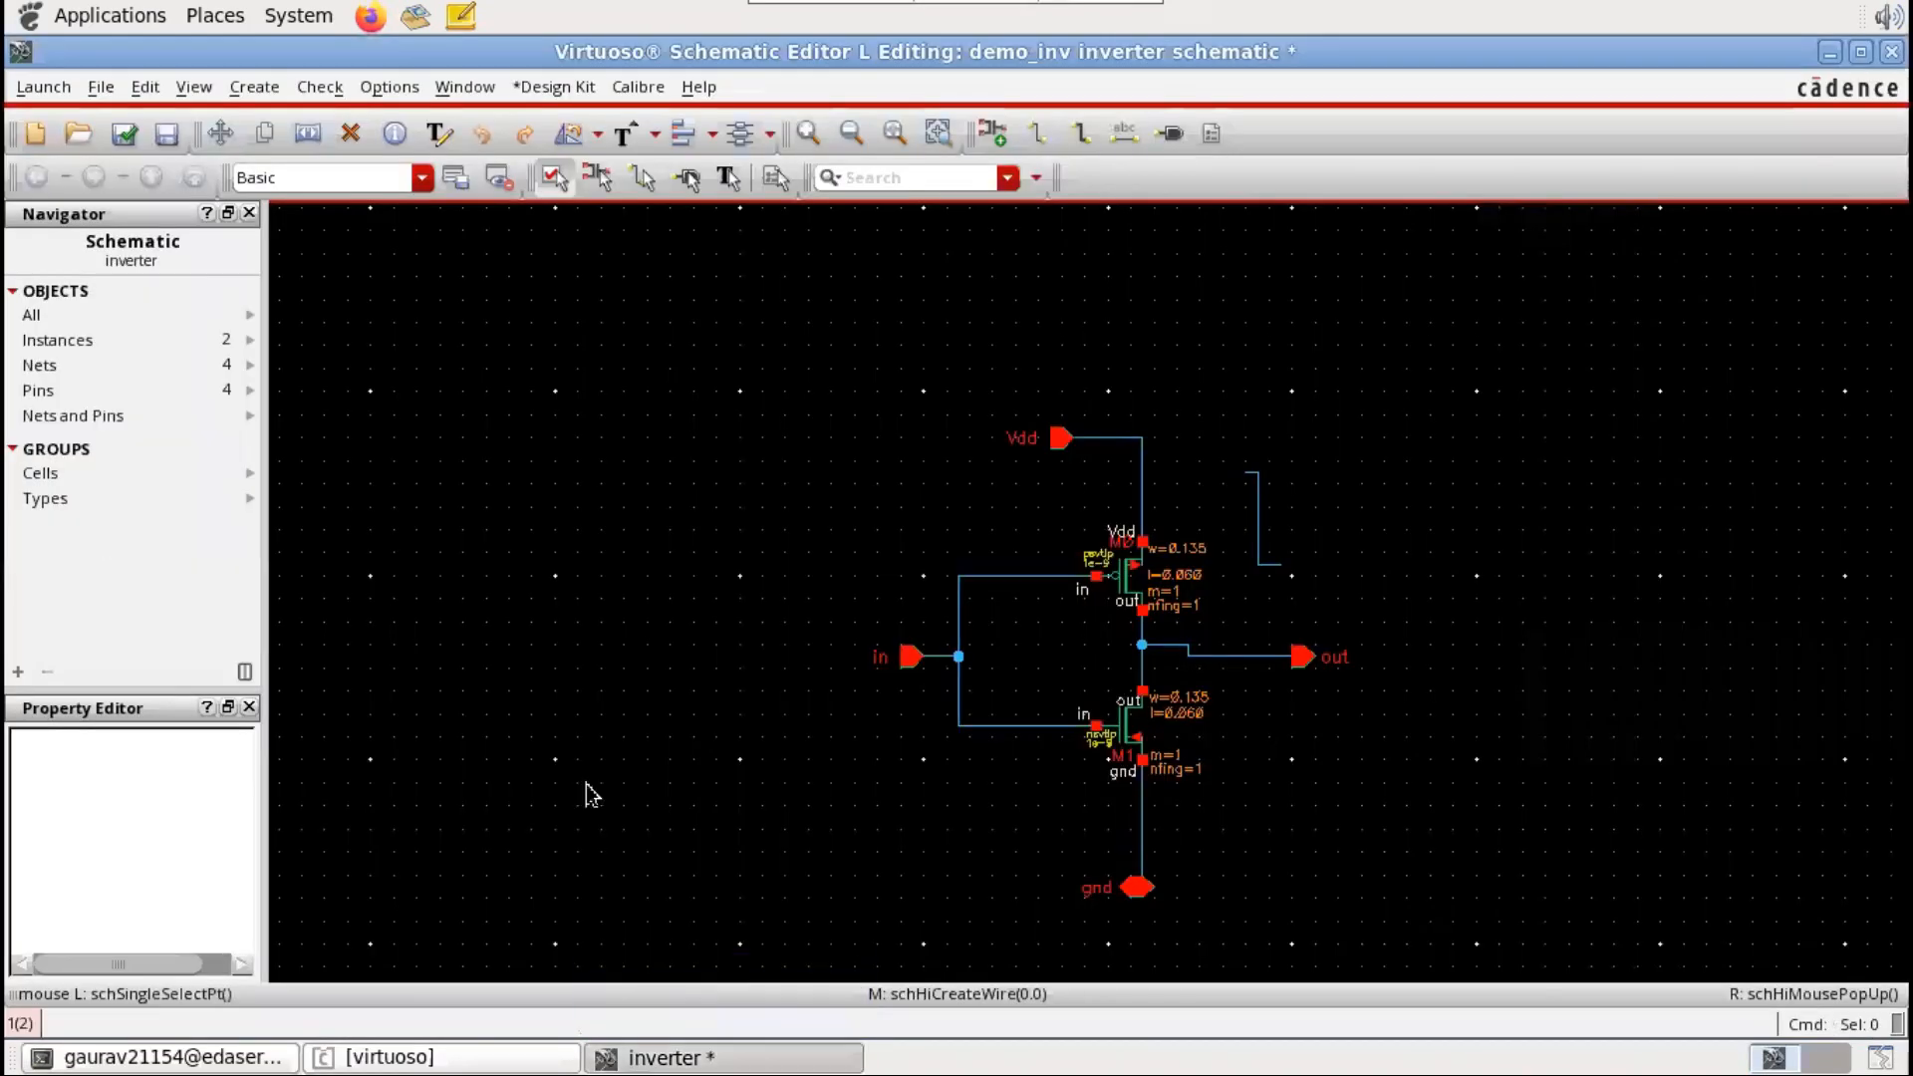
pyautogui.click(126, 132)
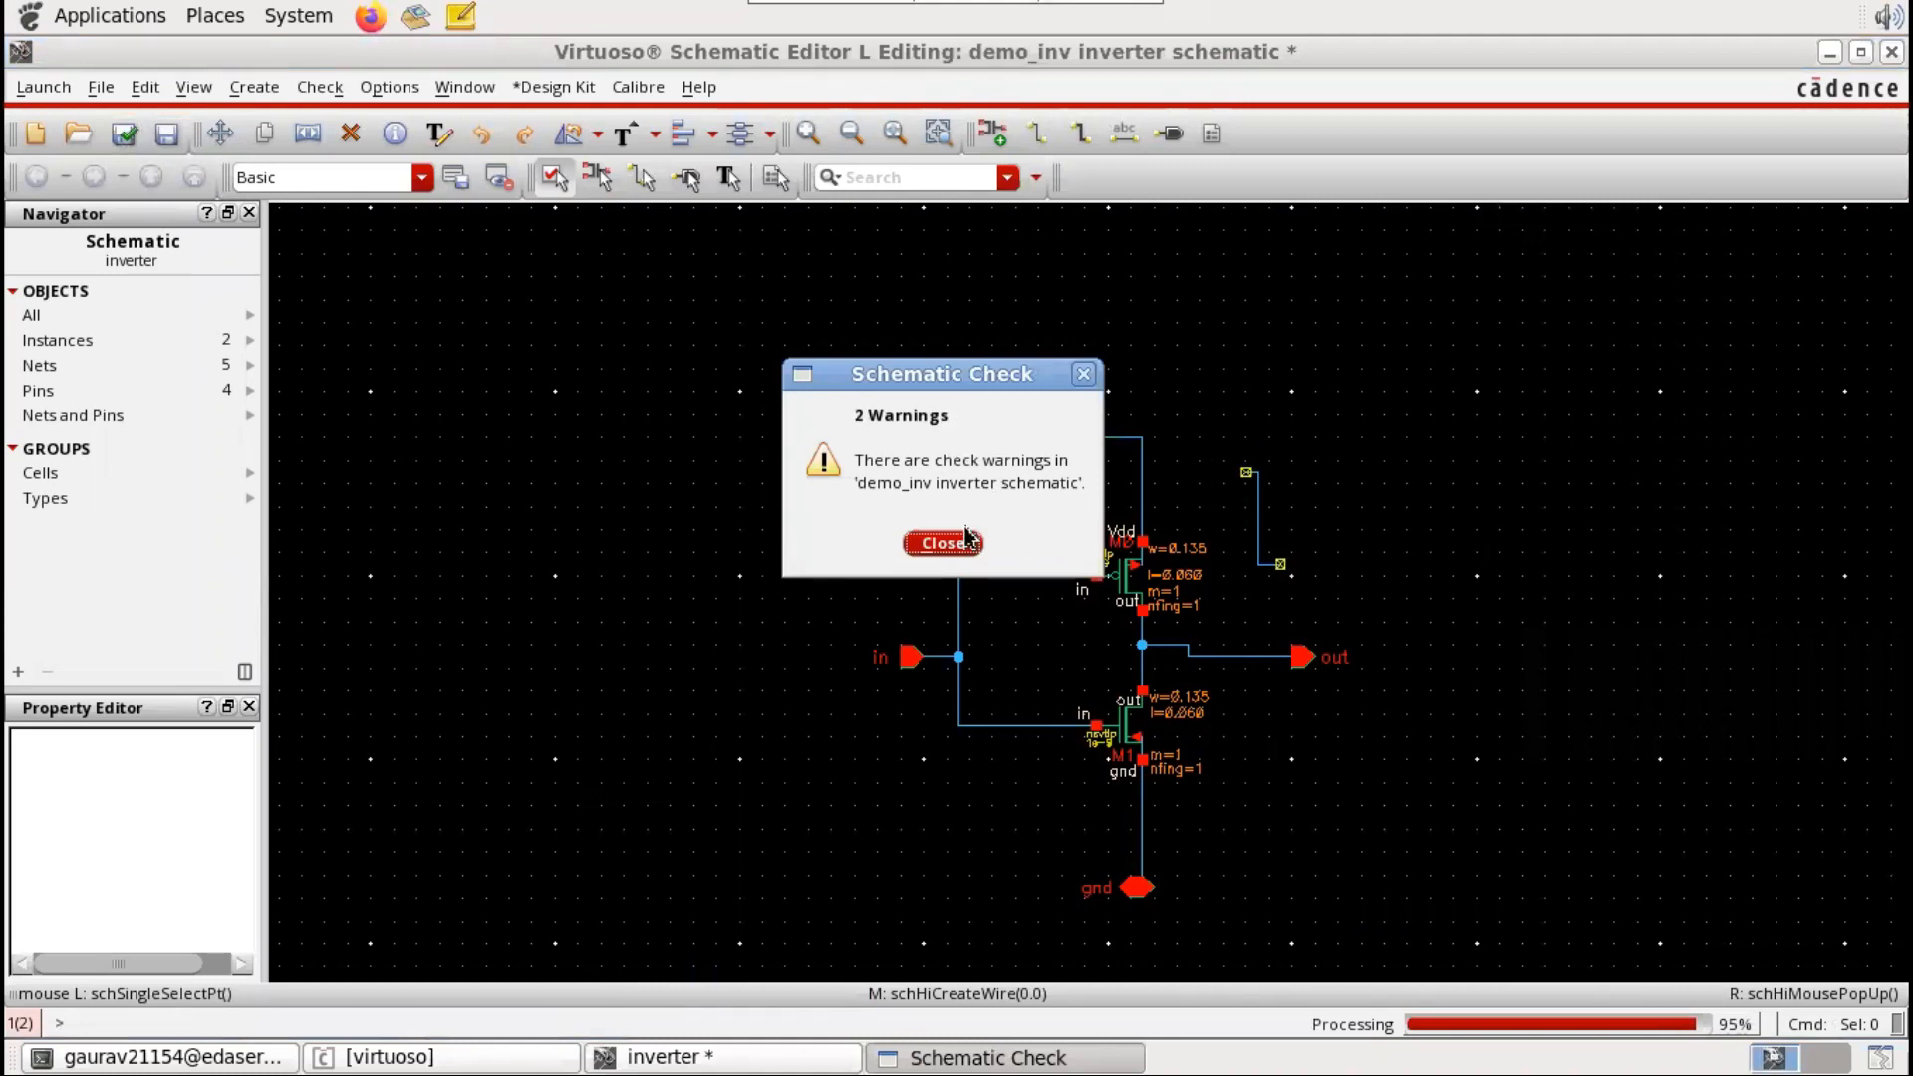
pyautogui.click(448, 1058)
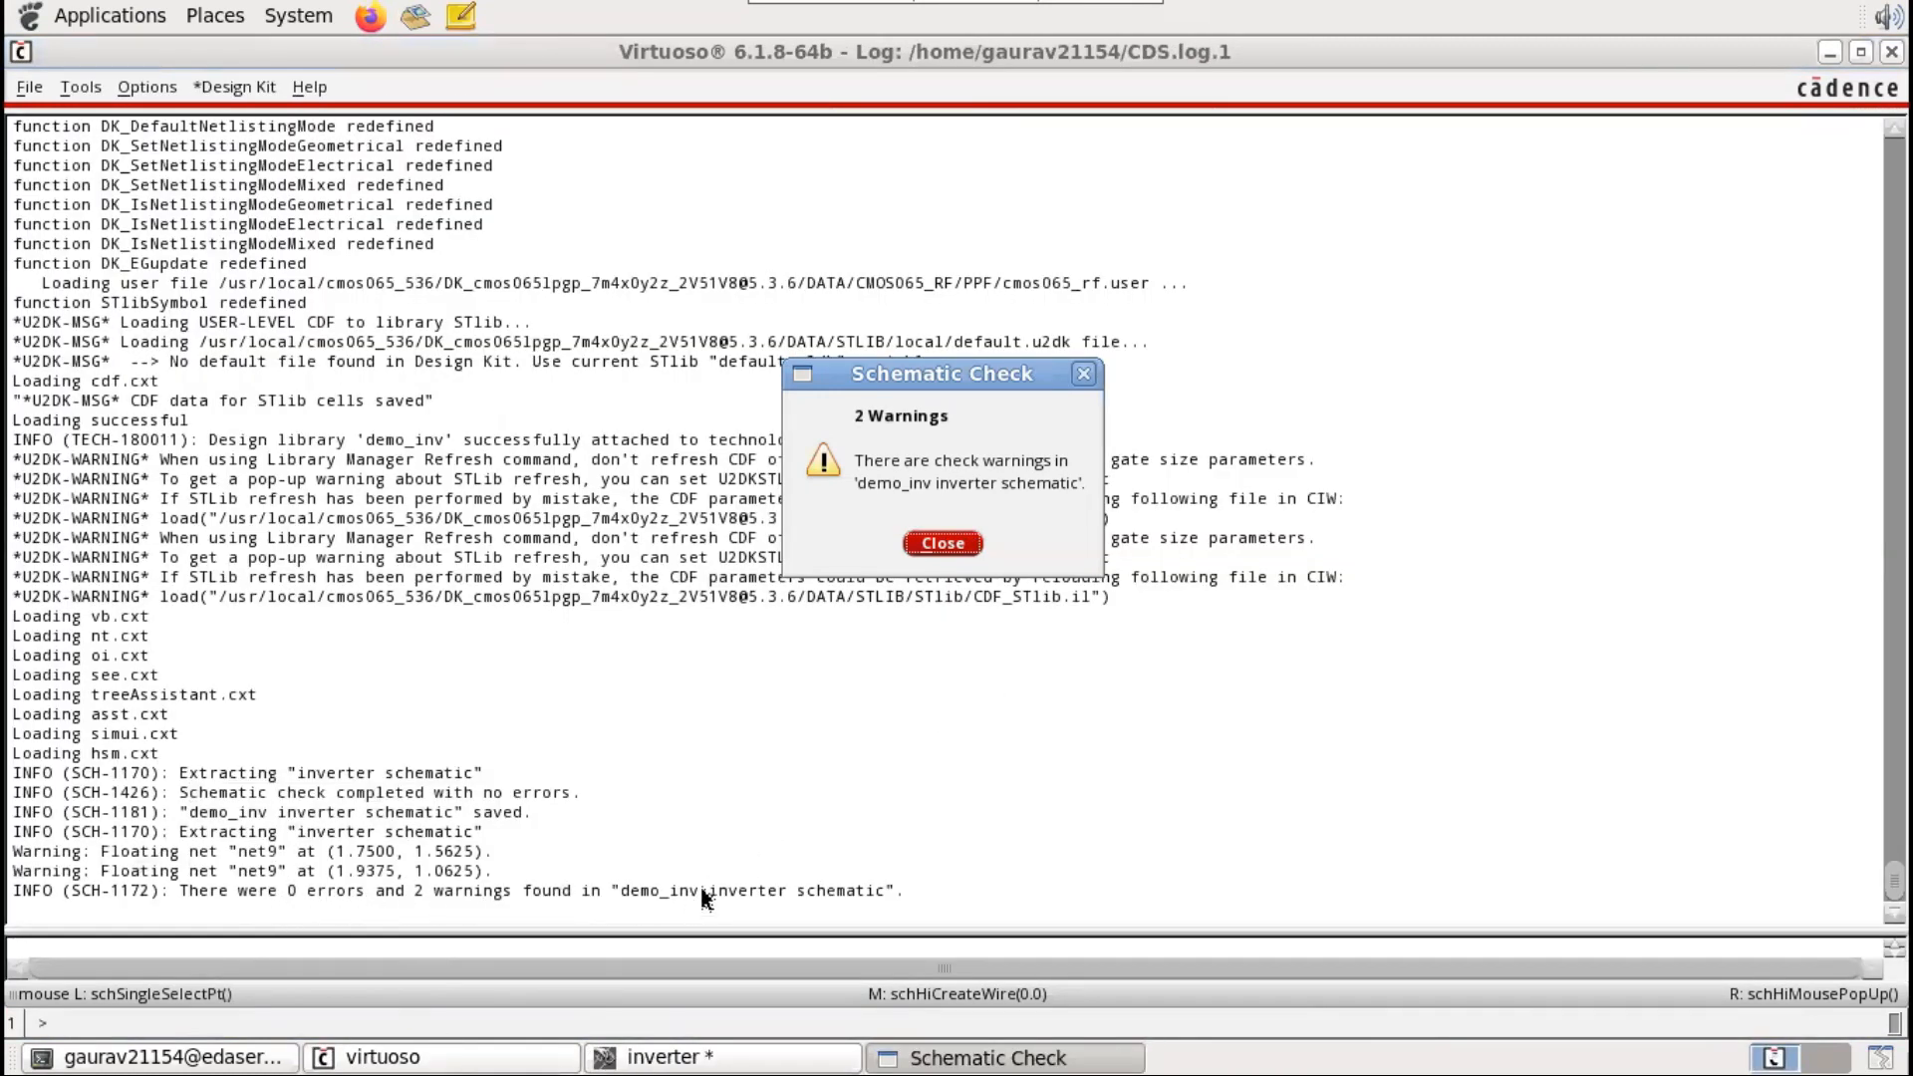
pyautogui.click(941, 543)
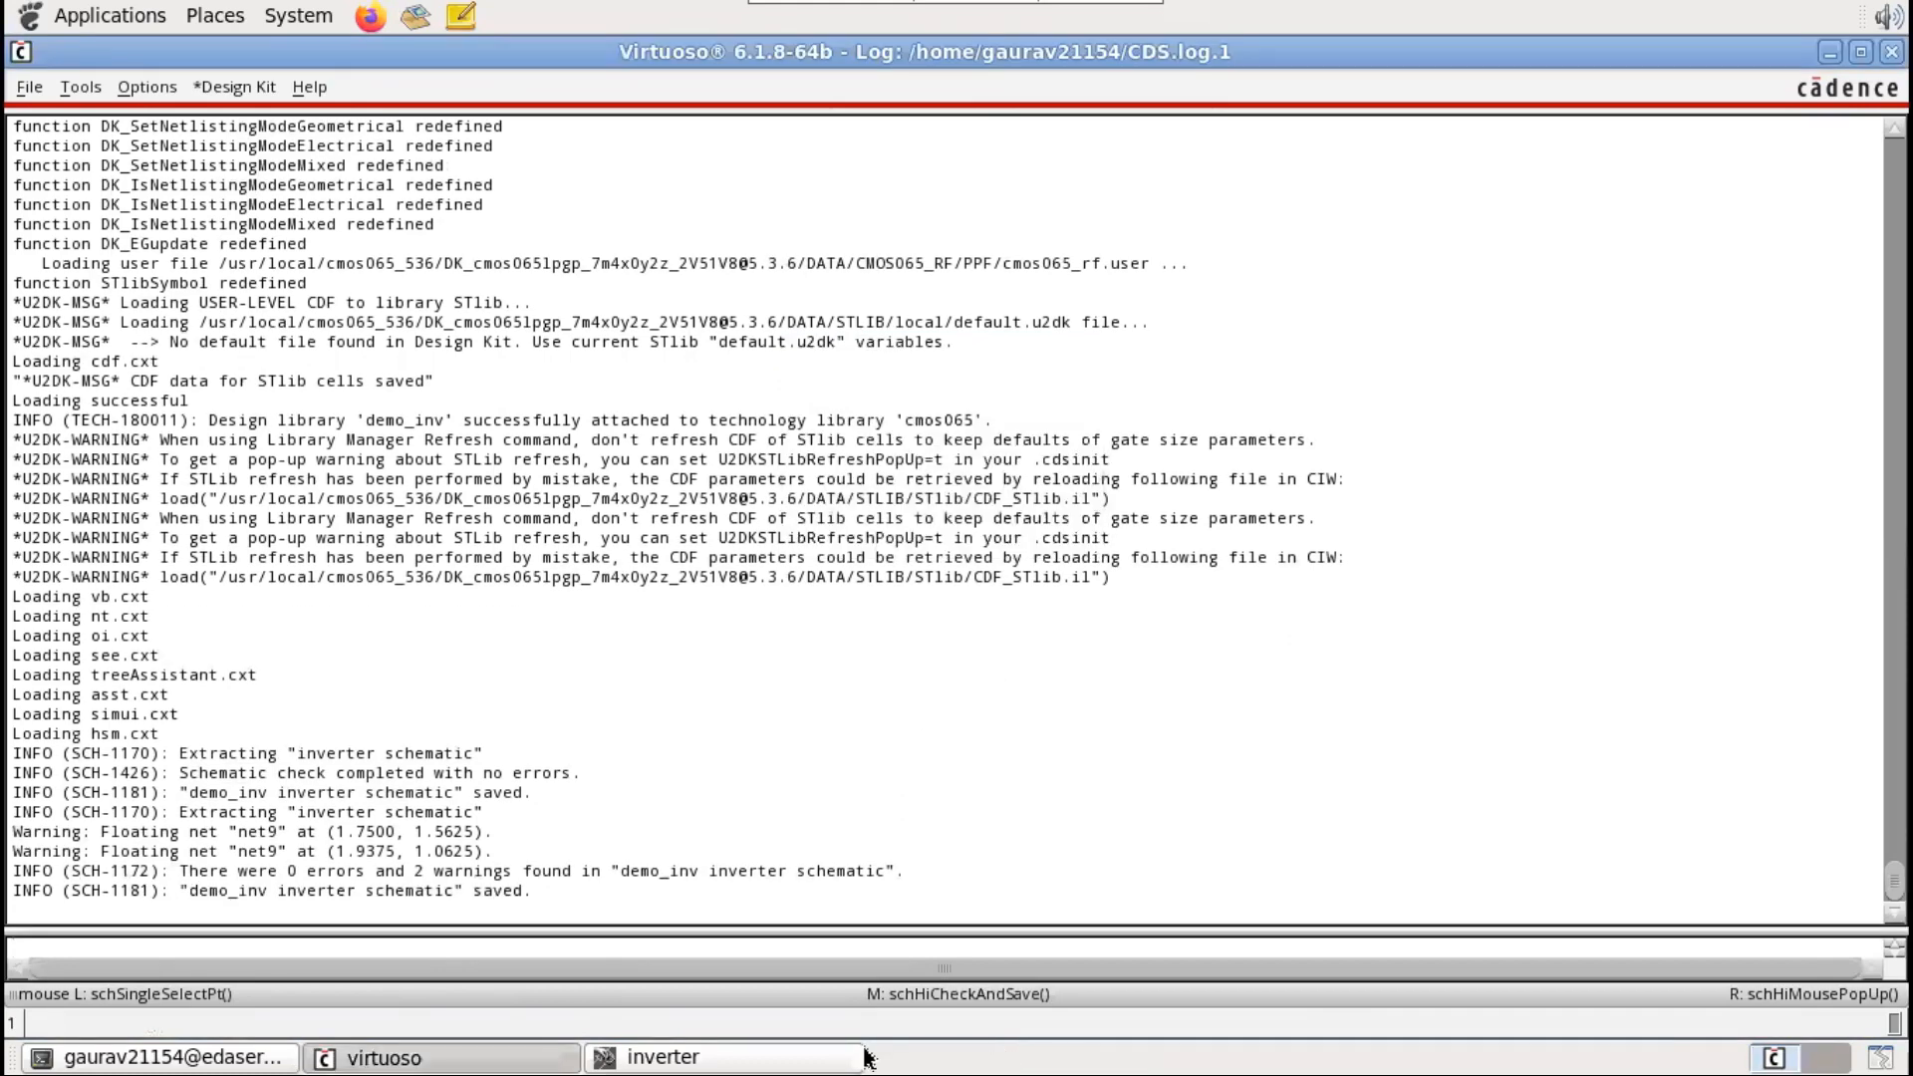
# Step: Delete all three segments of the stray wire beside the Vdd wire in the inverter schematic
pyautogui.click(688, 1059)
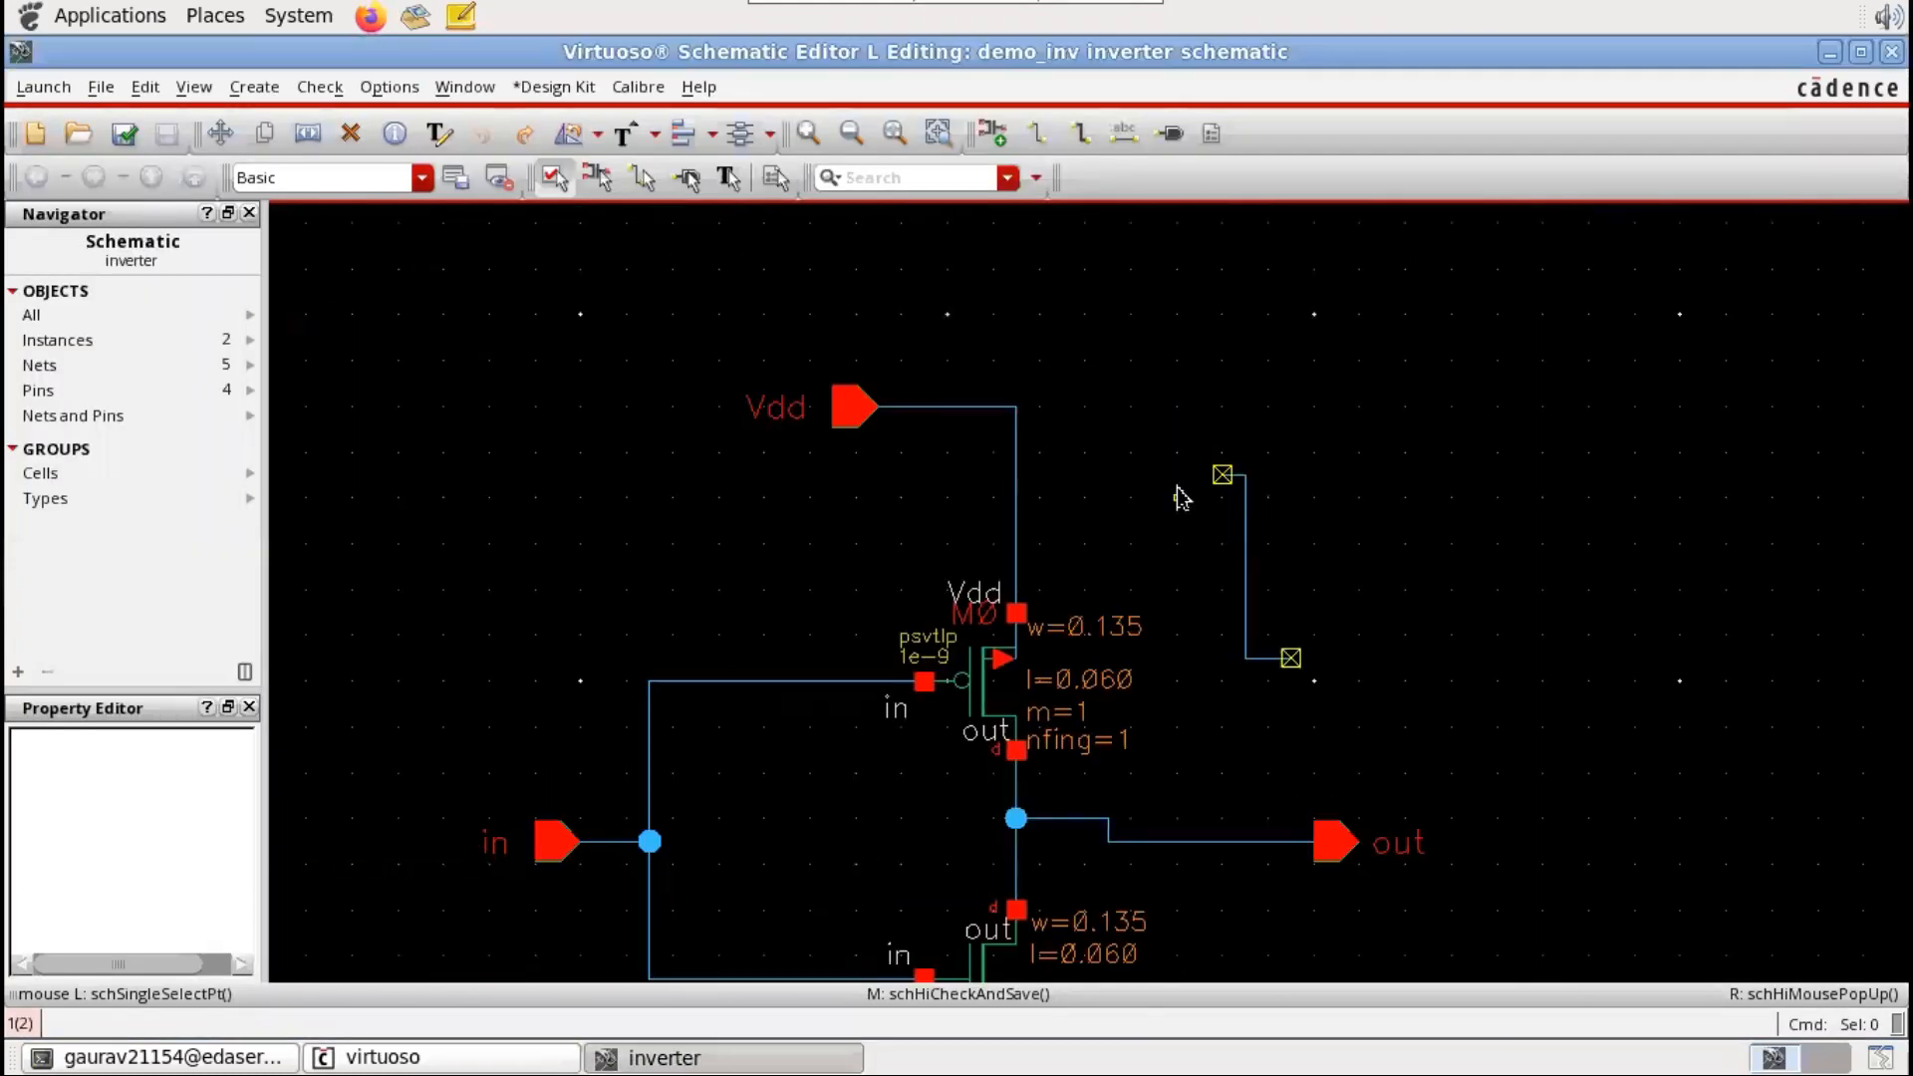
pyautogui.keyDown('ctrl'); pyautogui.scroll(2, 1223, 490); pyautogui.keyUp('ctrl')
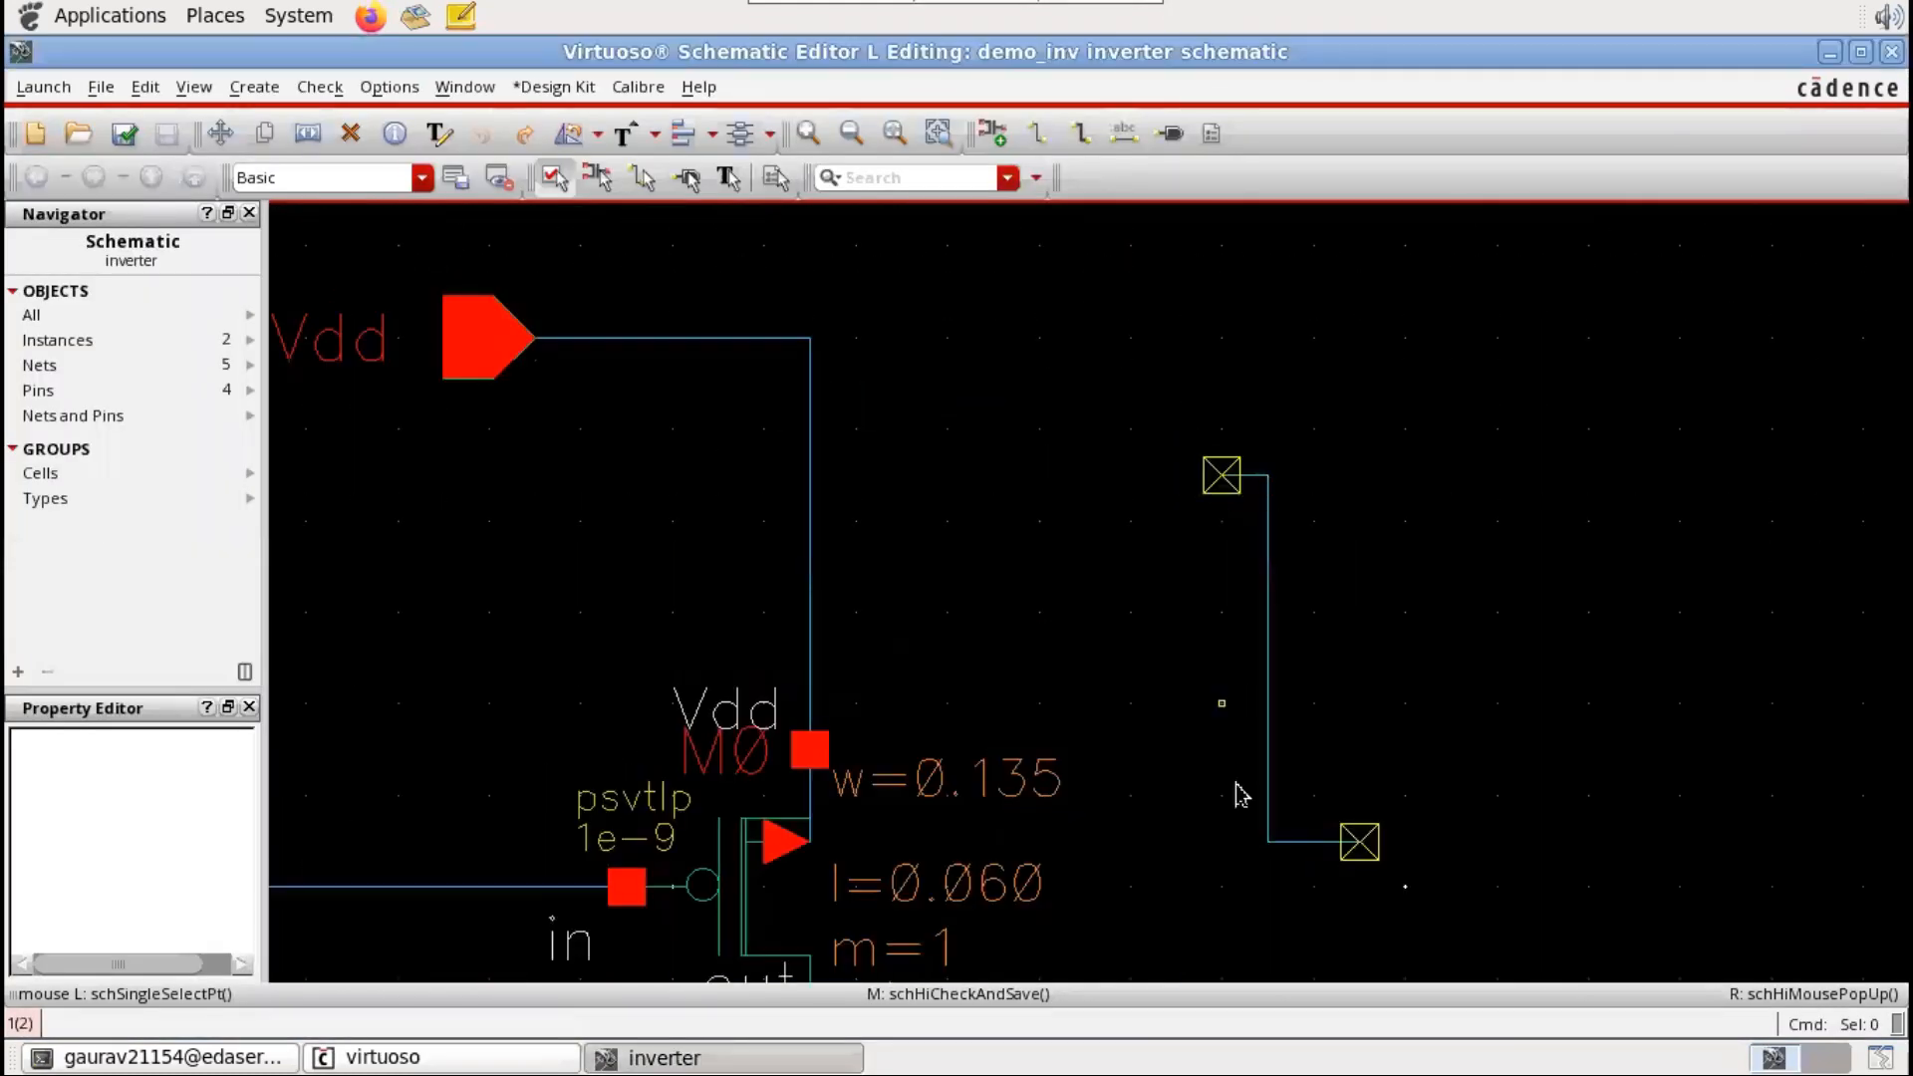
pyautogui.click(1271, 613)
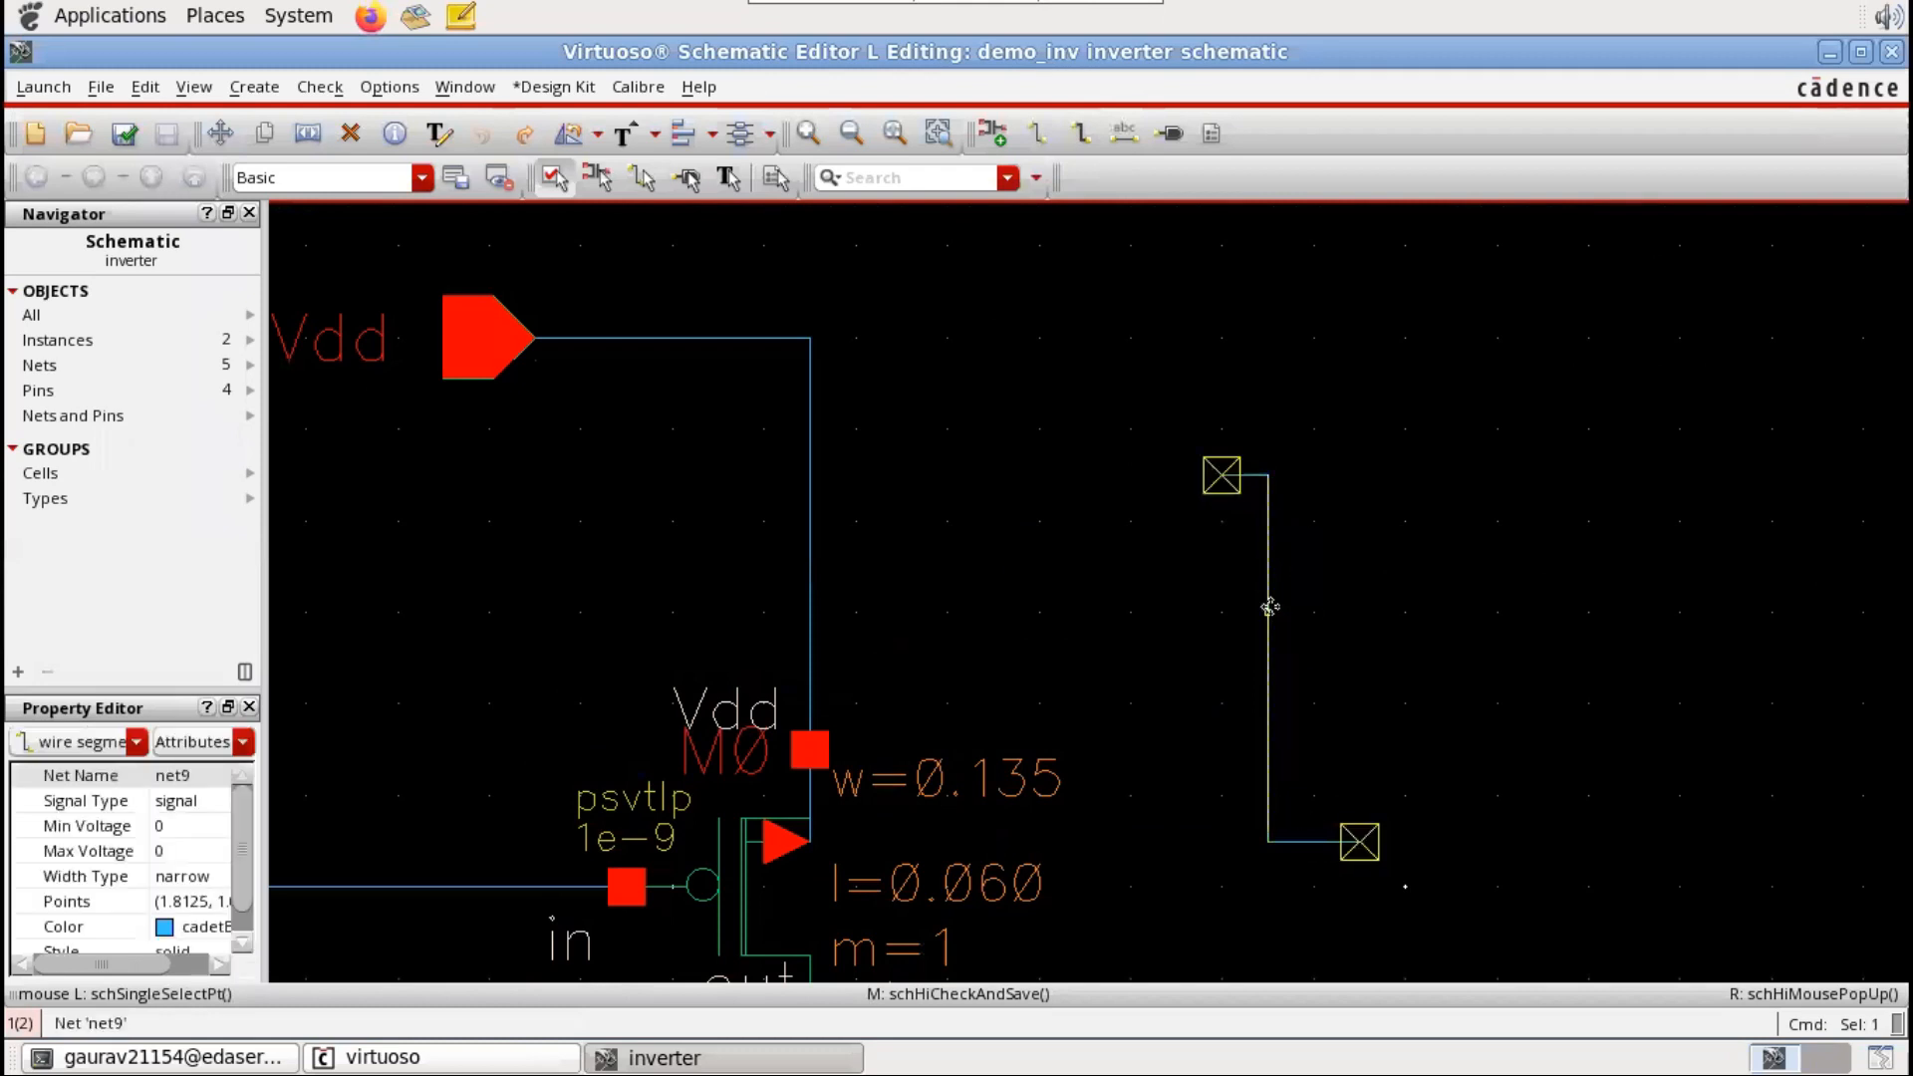
pyautogui.press('Delete')
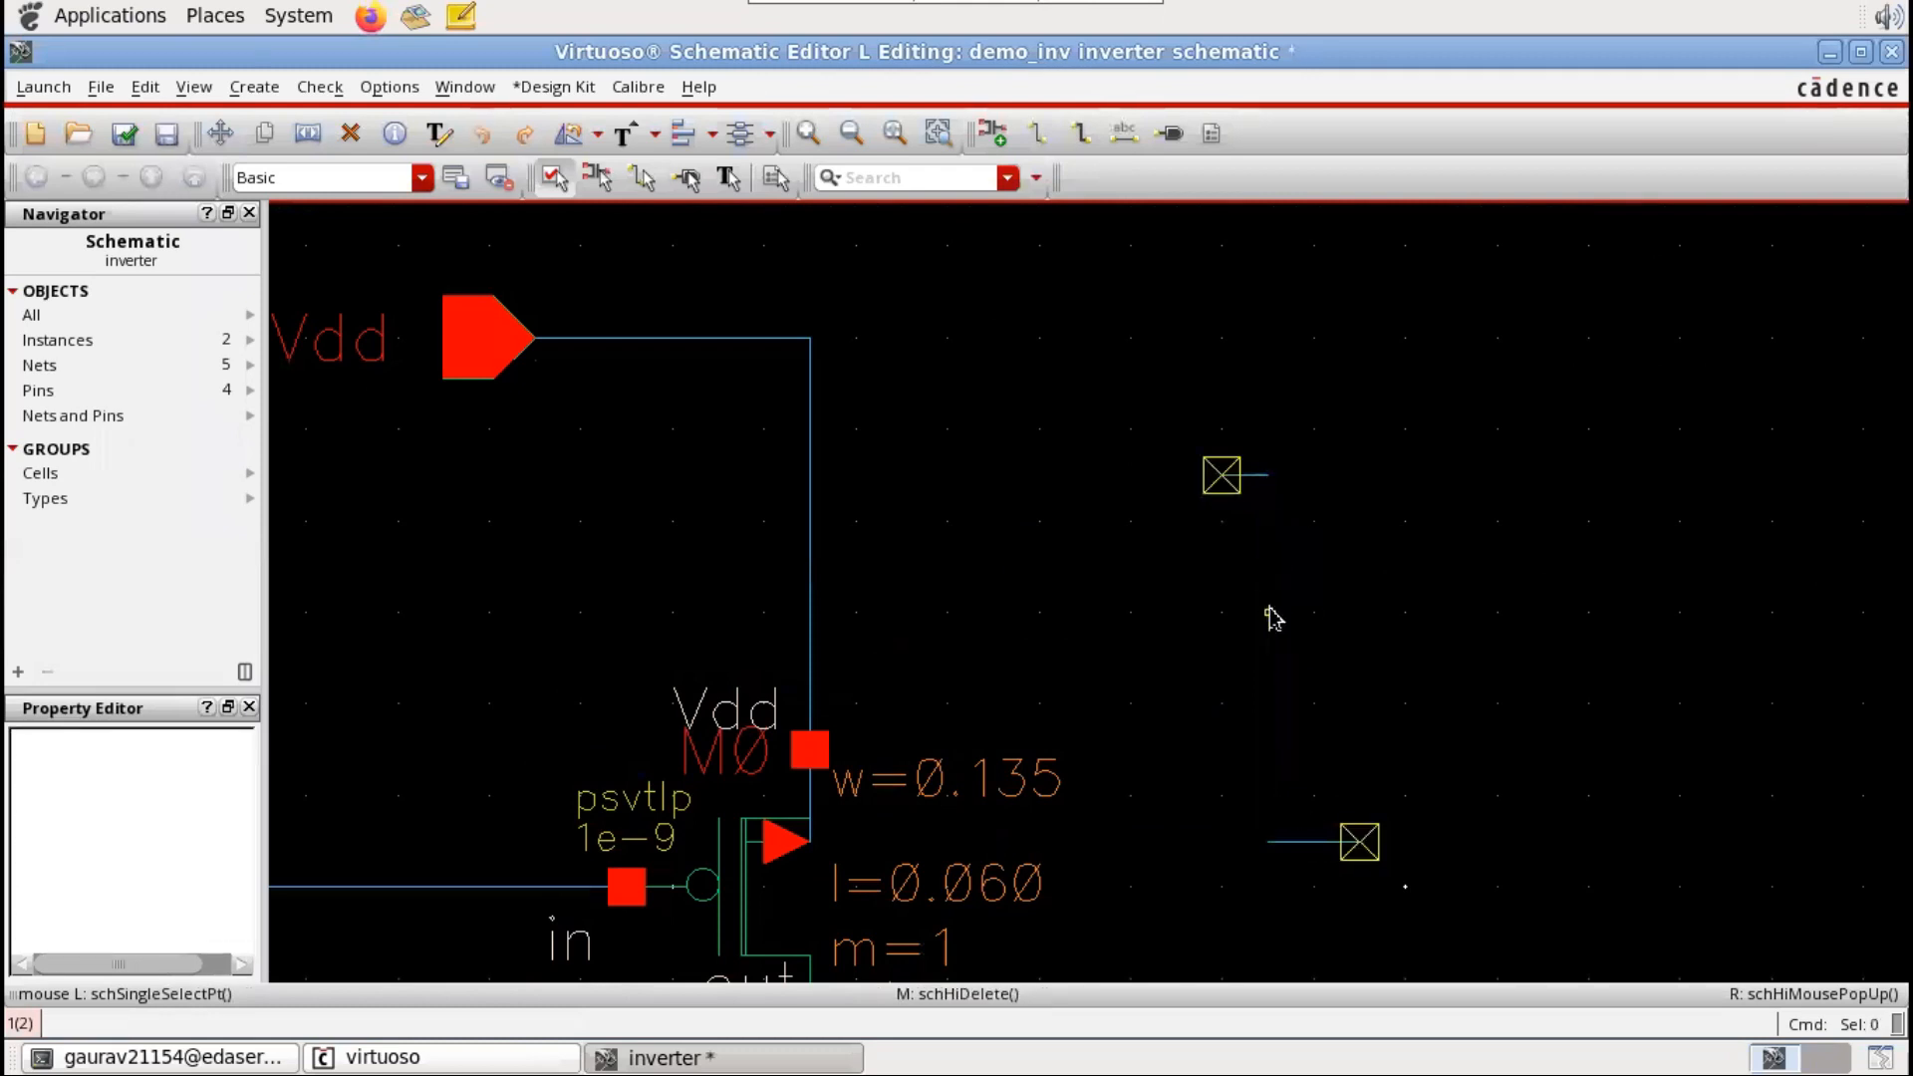
pyautogui.click(1298, 842)
pyautogui.press('Delete')
pyautogui.middleClick(1247, 490)
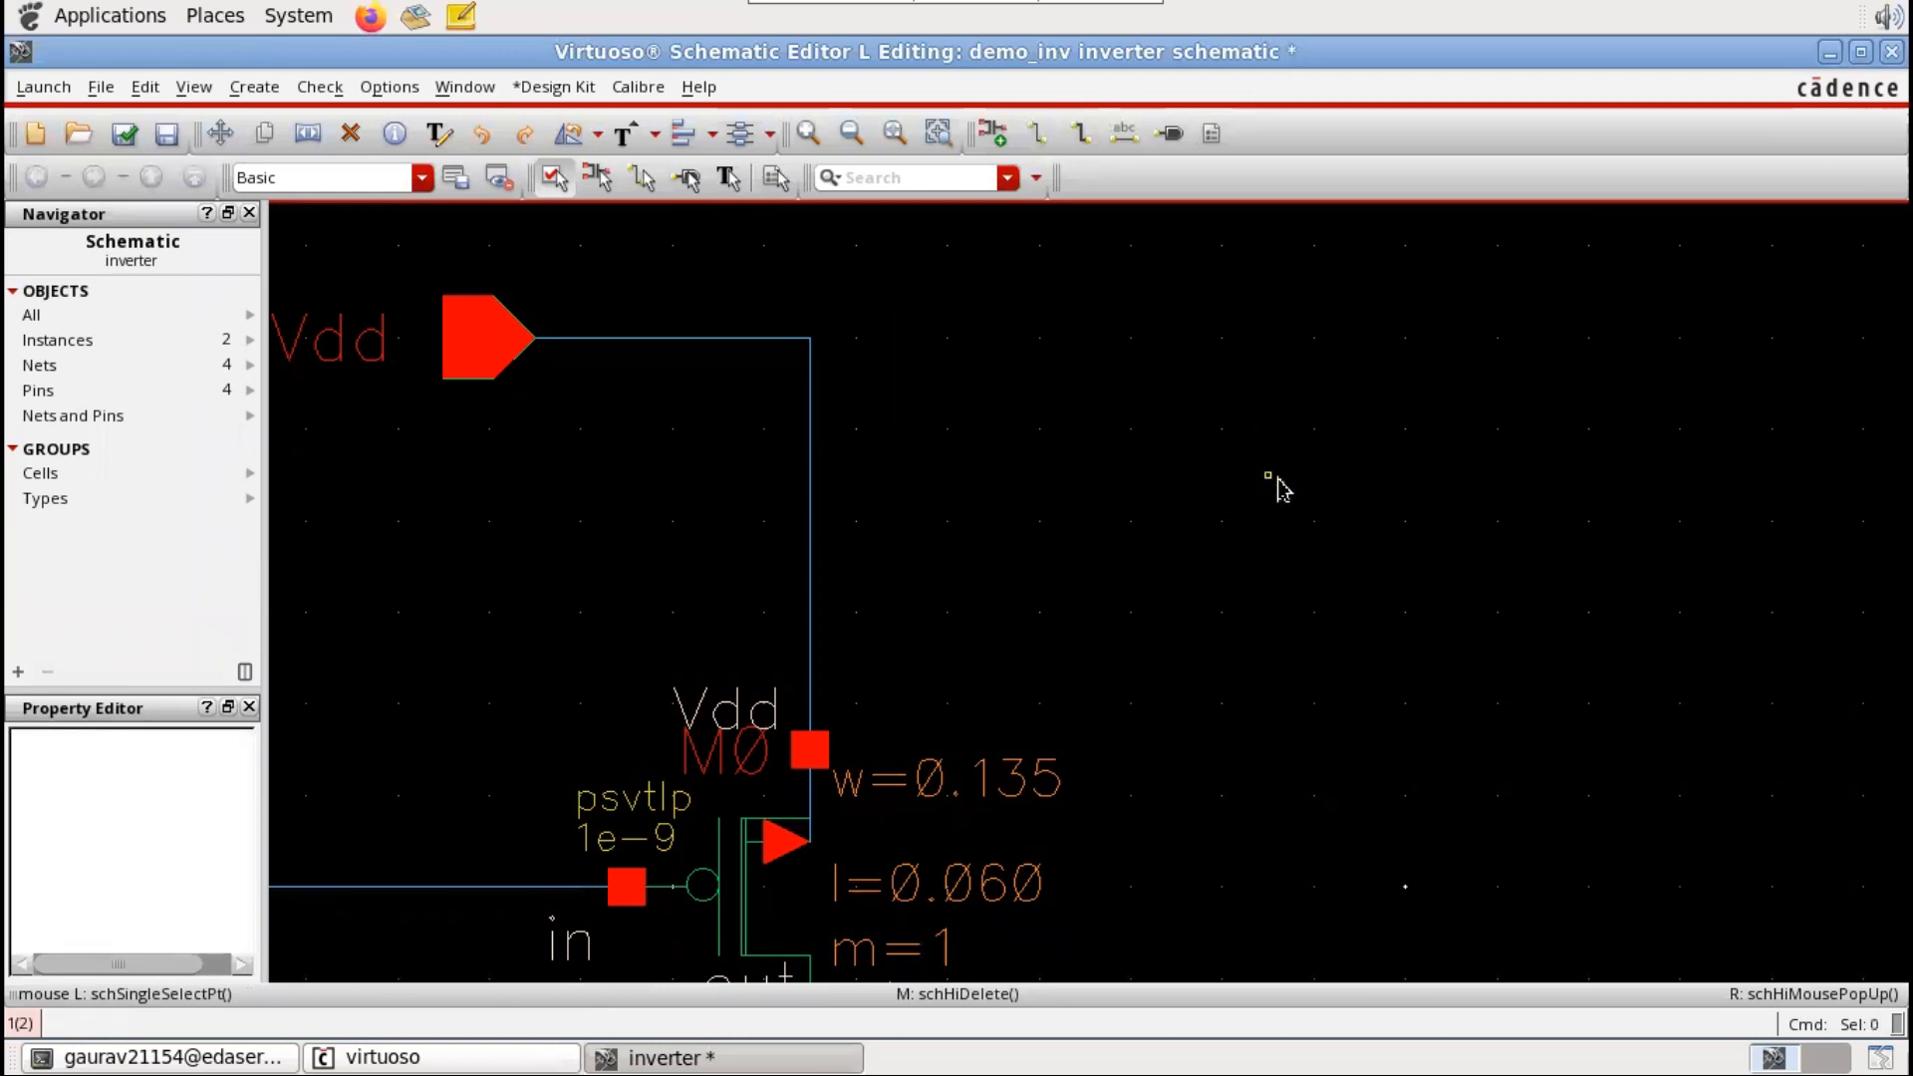
pyautogui.press('Delete')
pyautogui.keyDown('ctrl'); pyautogui.scroll(-2, 1410, 611); pyautogui.keyUp('ctrl')
pyautogui.keyDown('ctrl'); pyautogui.scroll(1, 1451, 618); pyautogui.keyUp('ctrl')
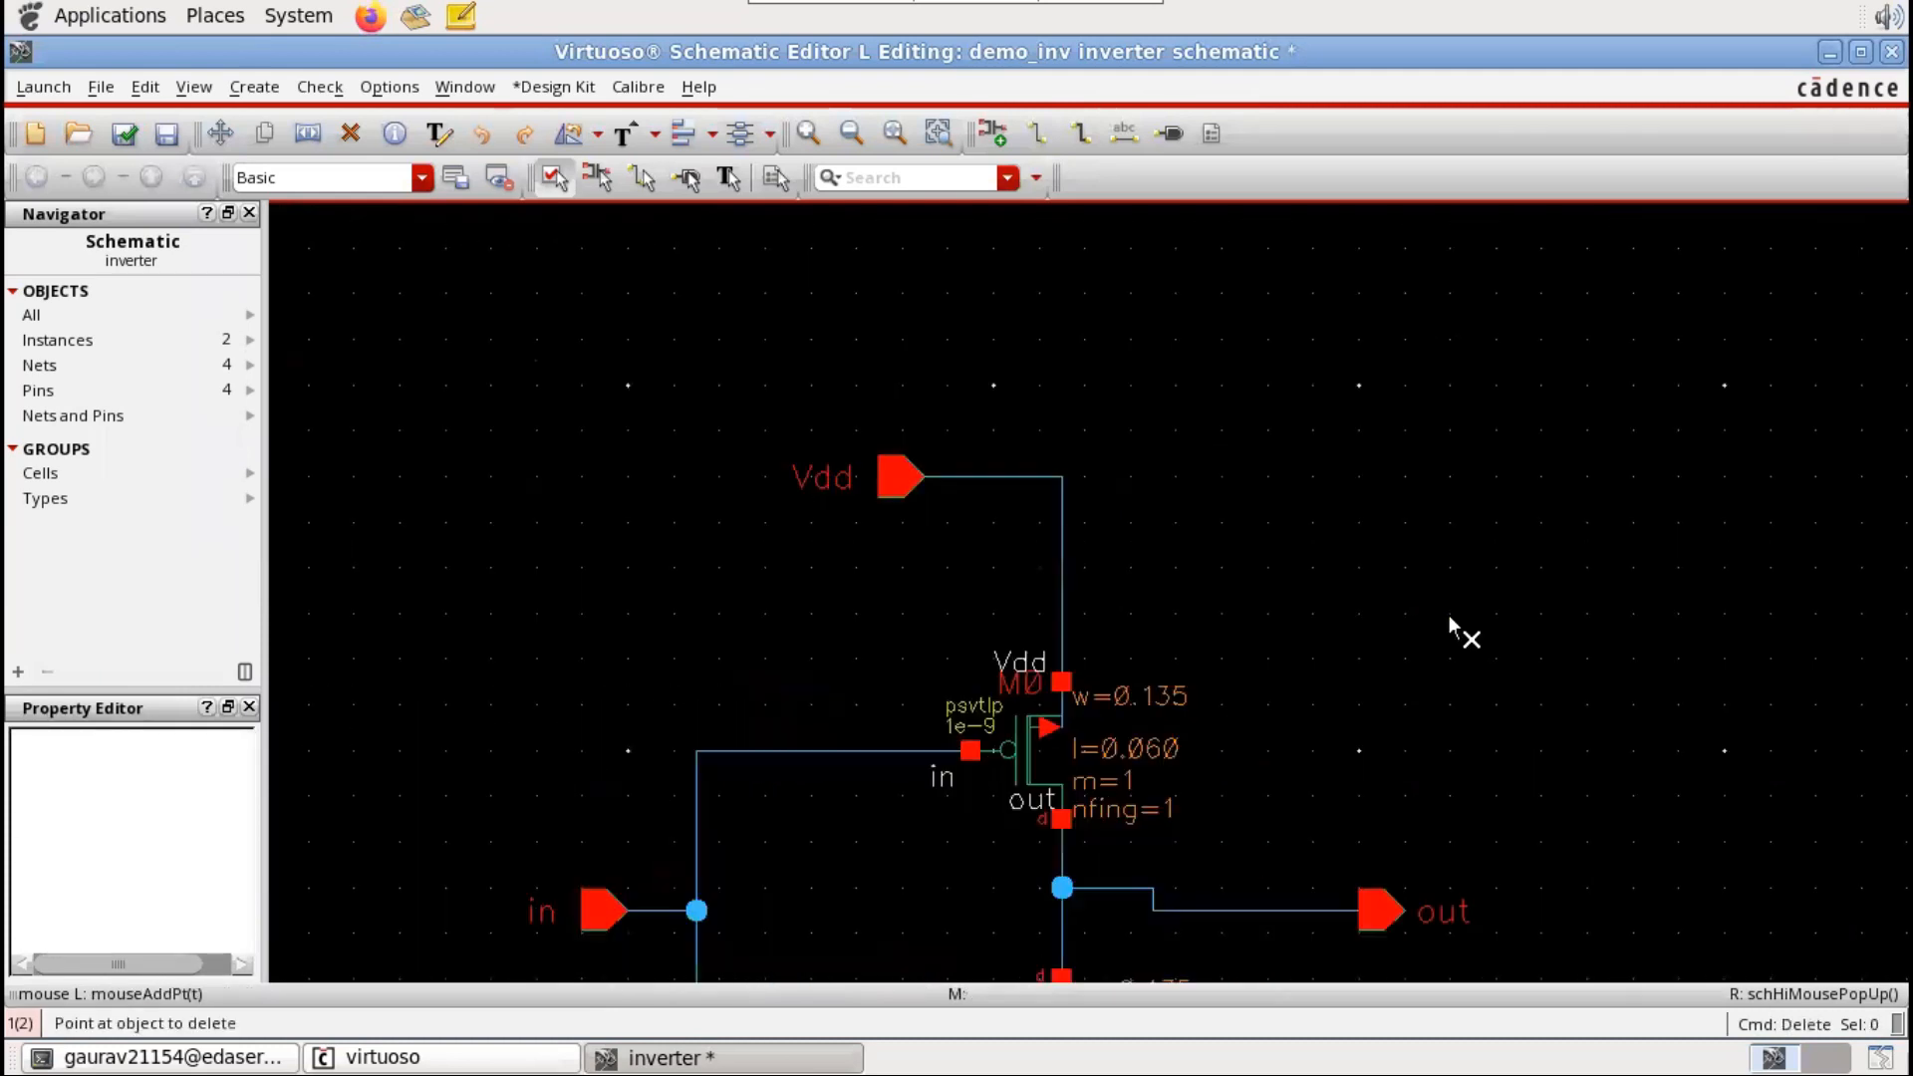
pyautogui.keyDown('ctrl'); pyautogui.scroll(-2, 1403, 608); pyautogui.keyUp('ctrl')
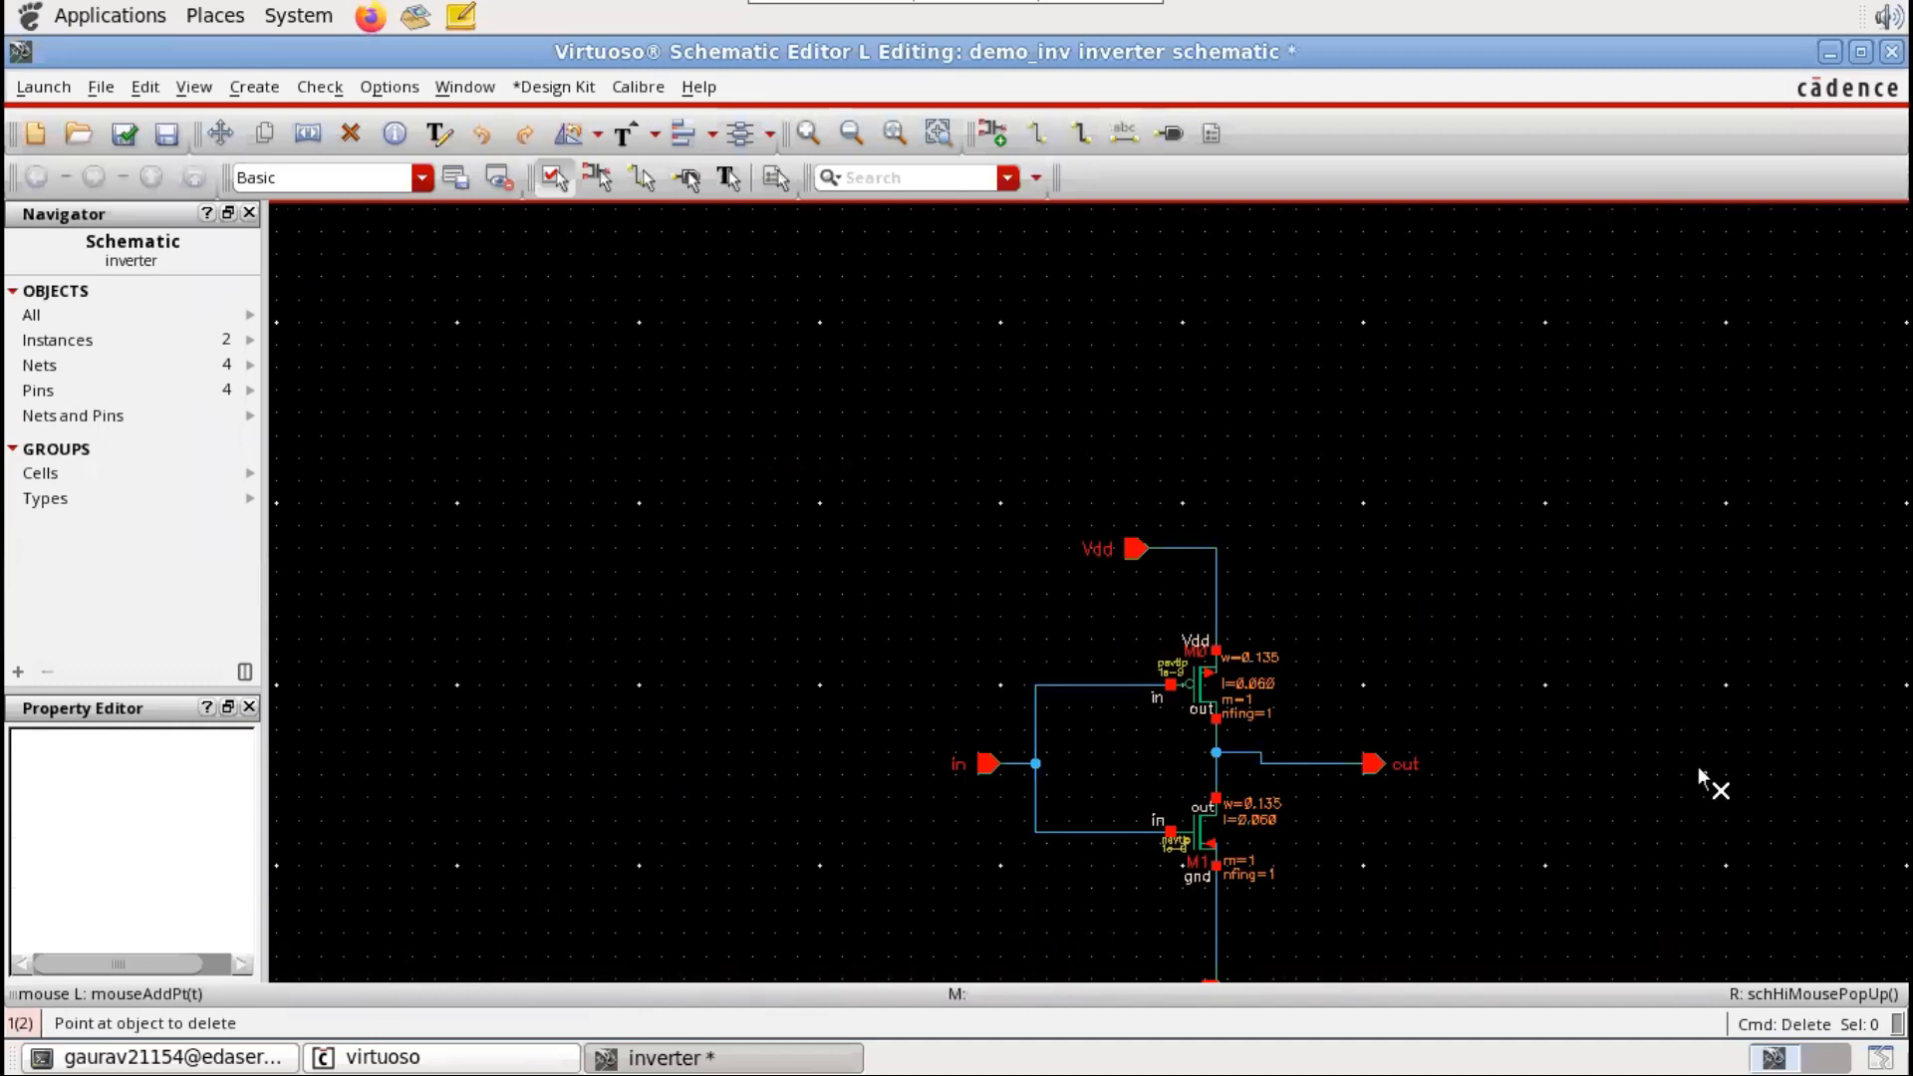
pyautogui.press('Escape')
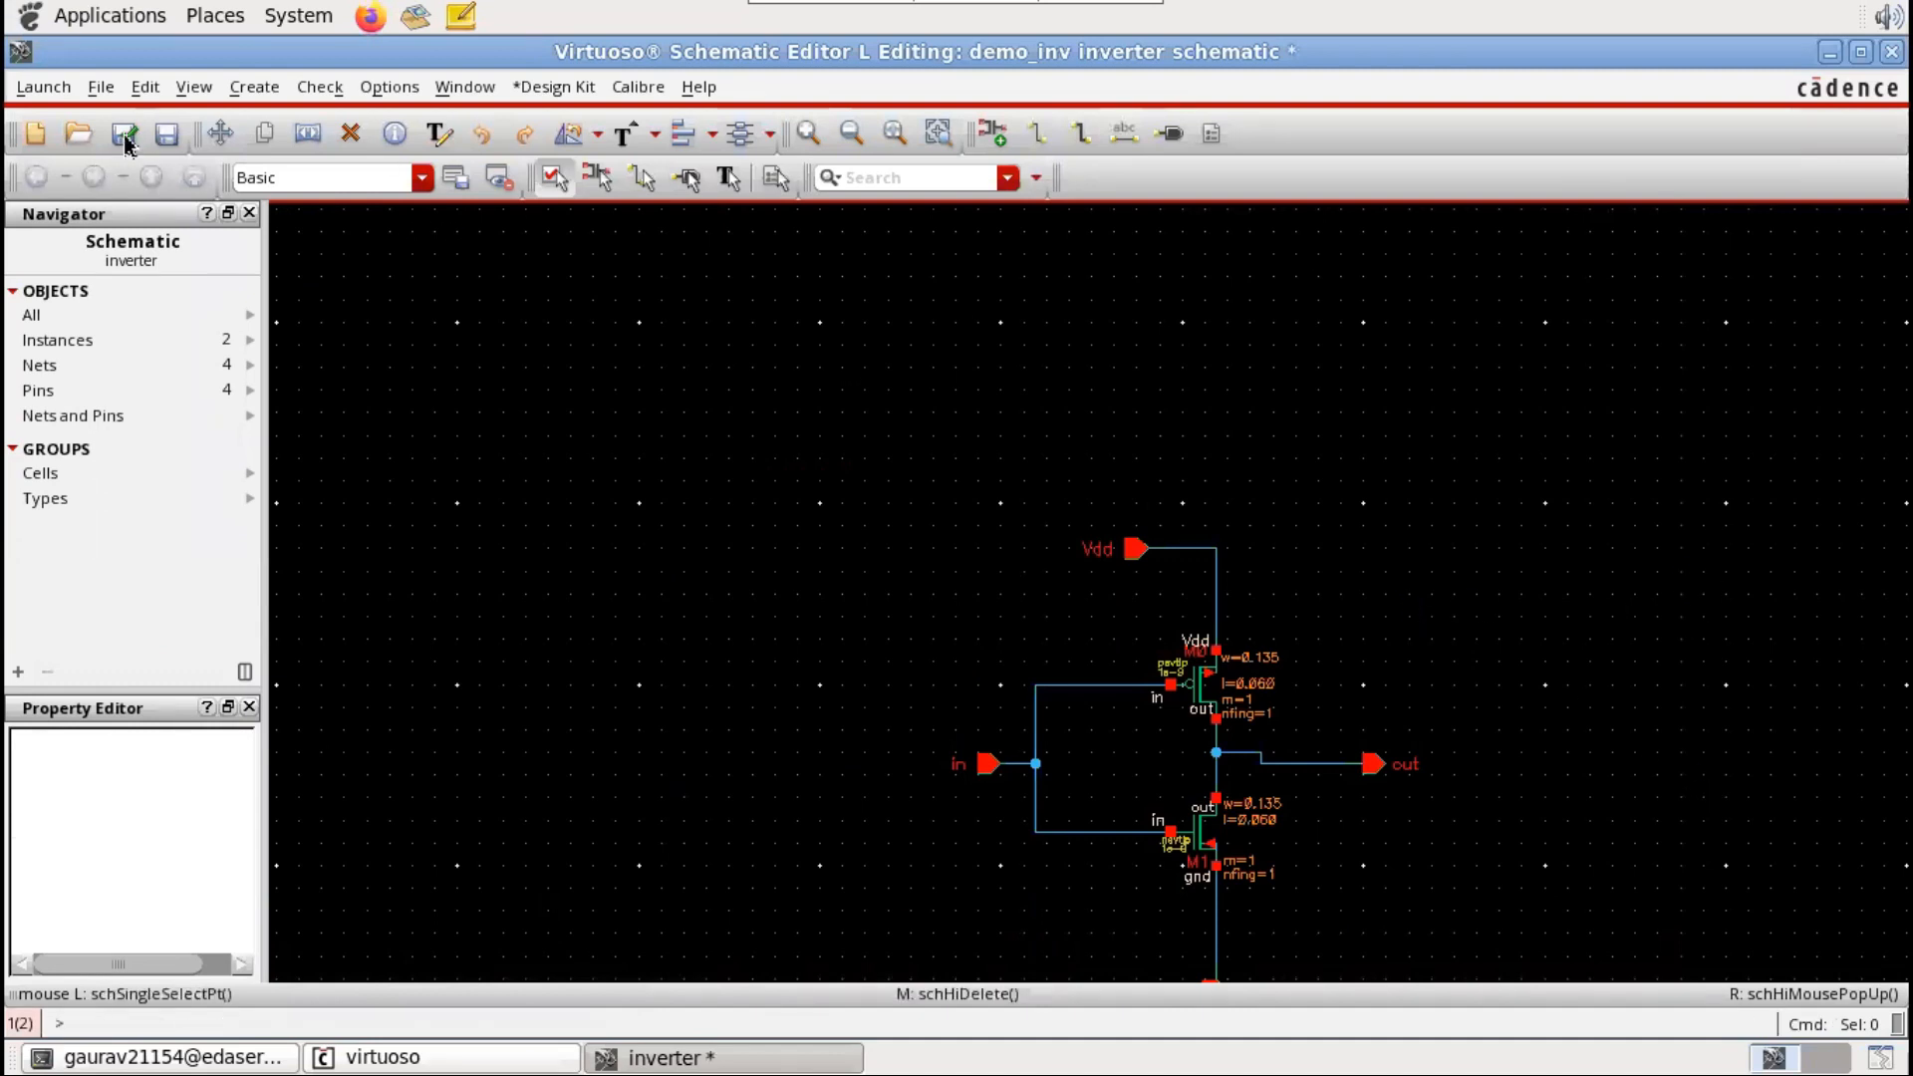
# Step: Check and save the cleaned-up inverter schematic, and review the new check result in the Virtuoso log
pyautogui.click(126, 139)
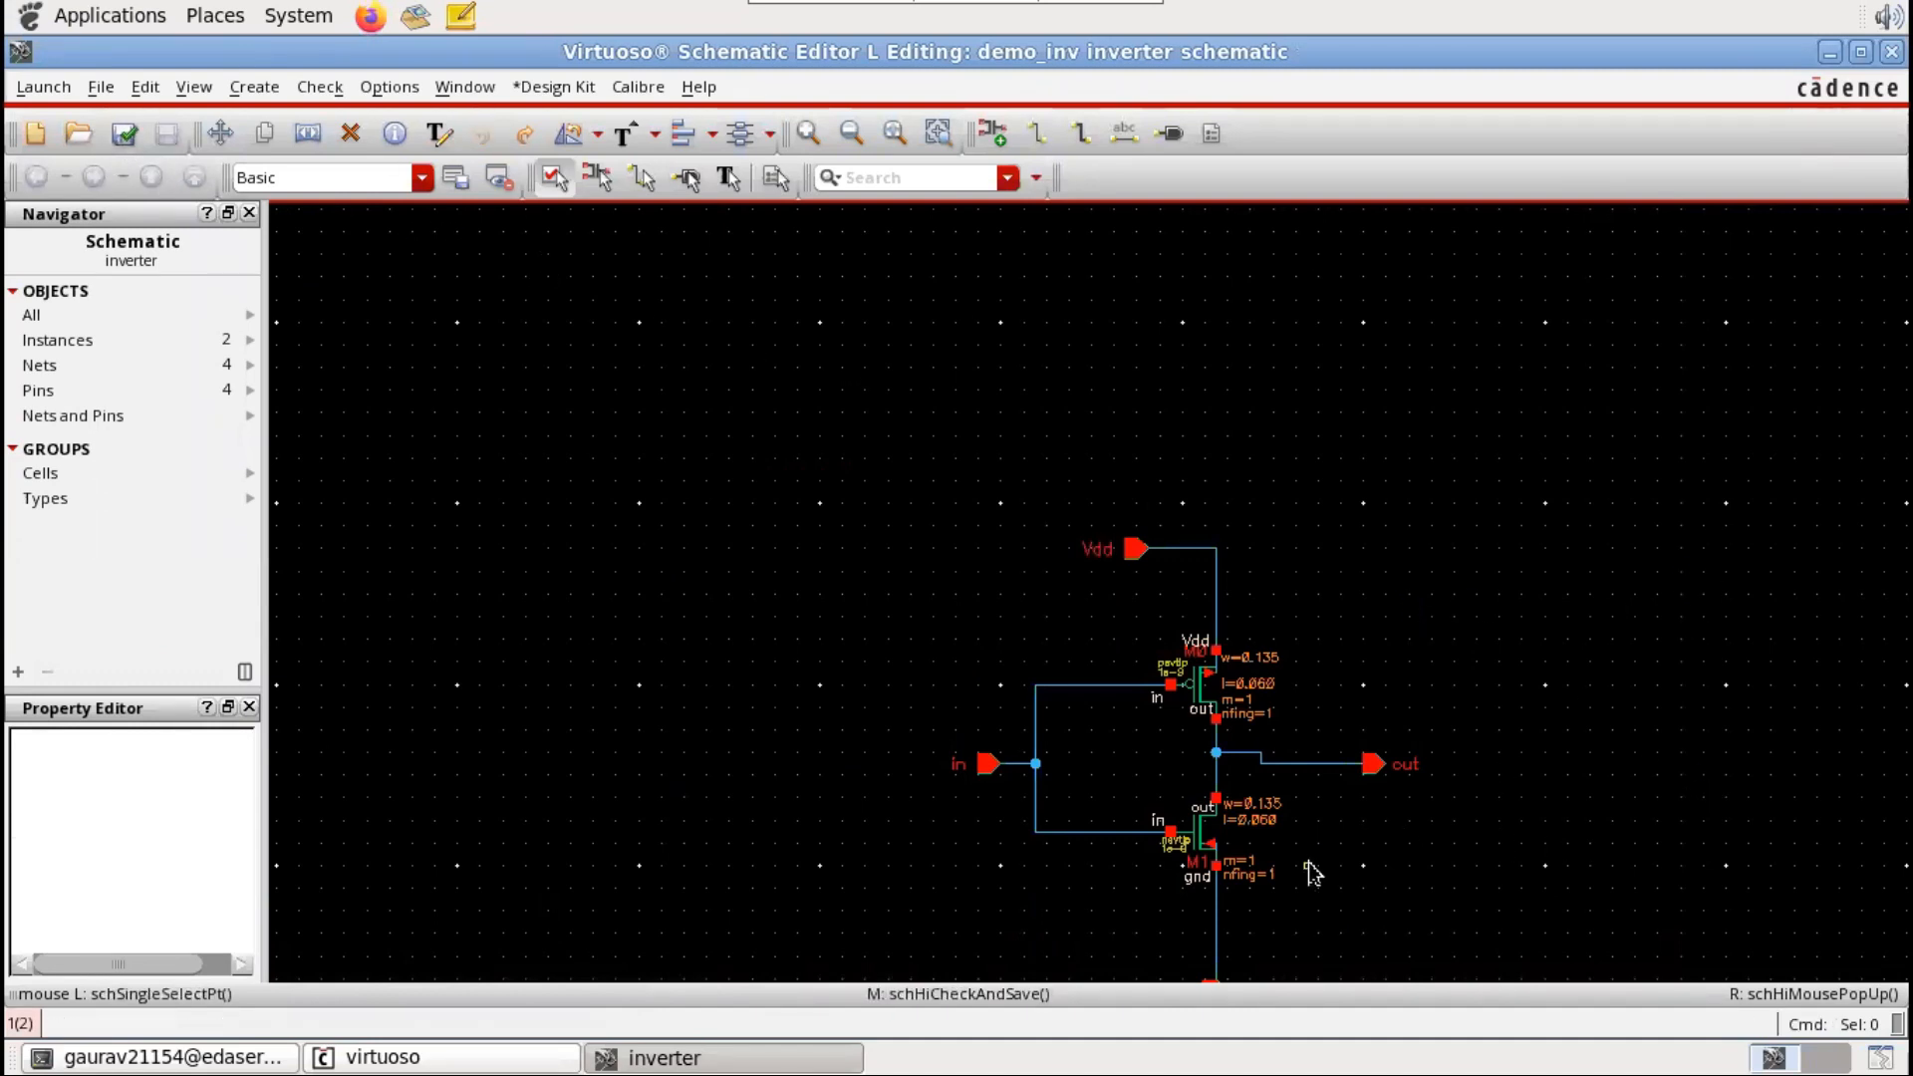
pyautogui.press('f')
pyautogui.click(489, 1058)
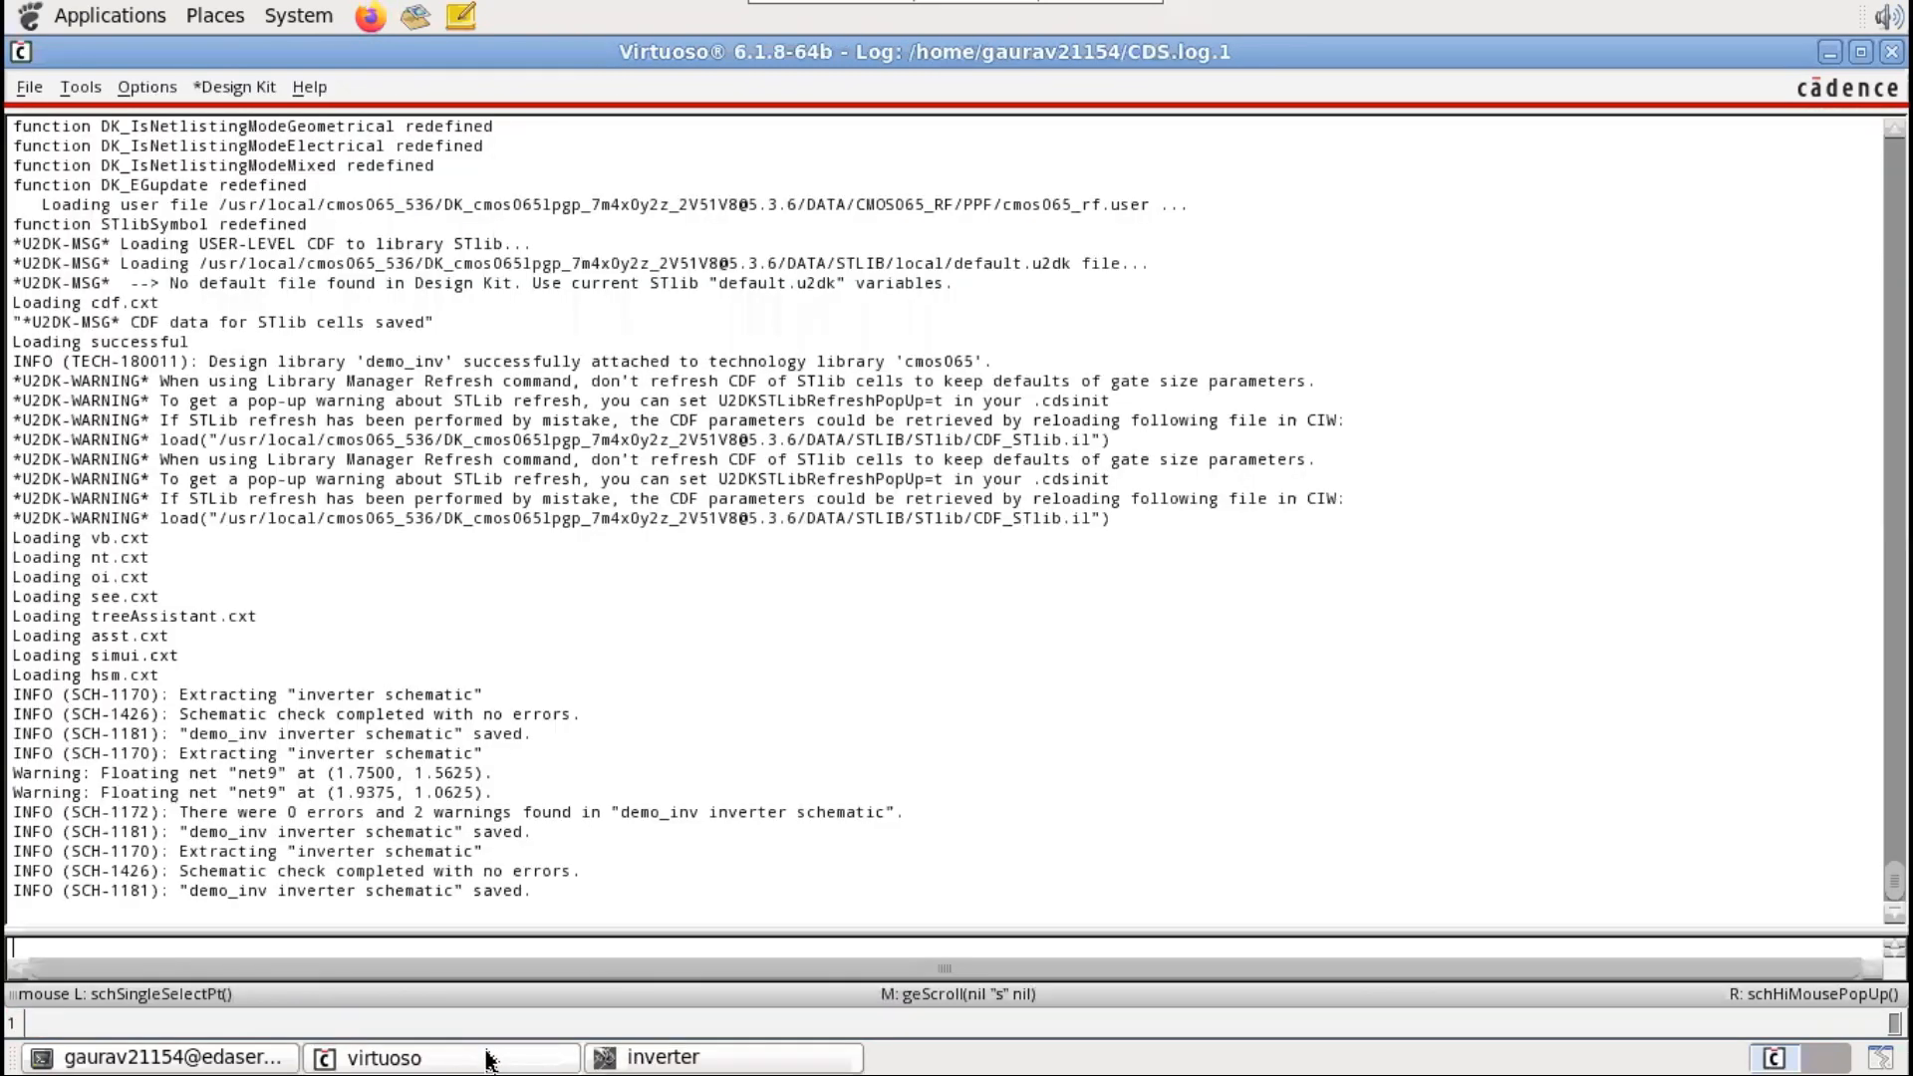
# Step: Launch ADE L from the inverter schematic and accept each offered alternative licence for the session
pyautogui.click(705, 1059)
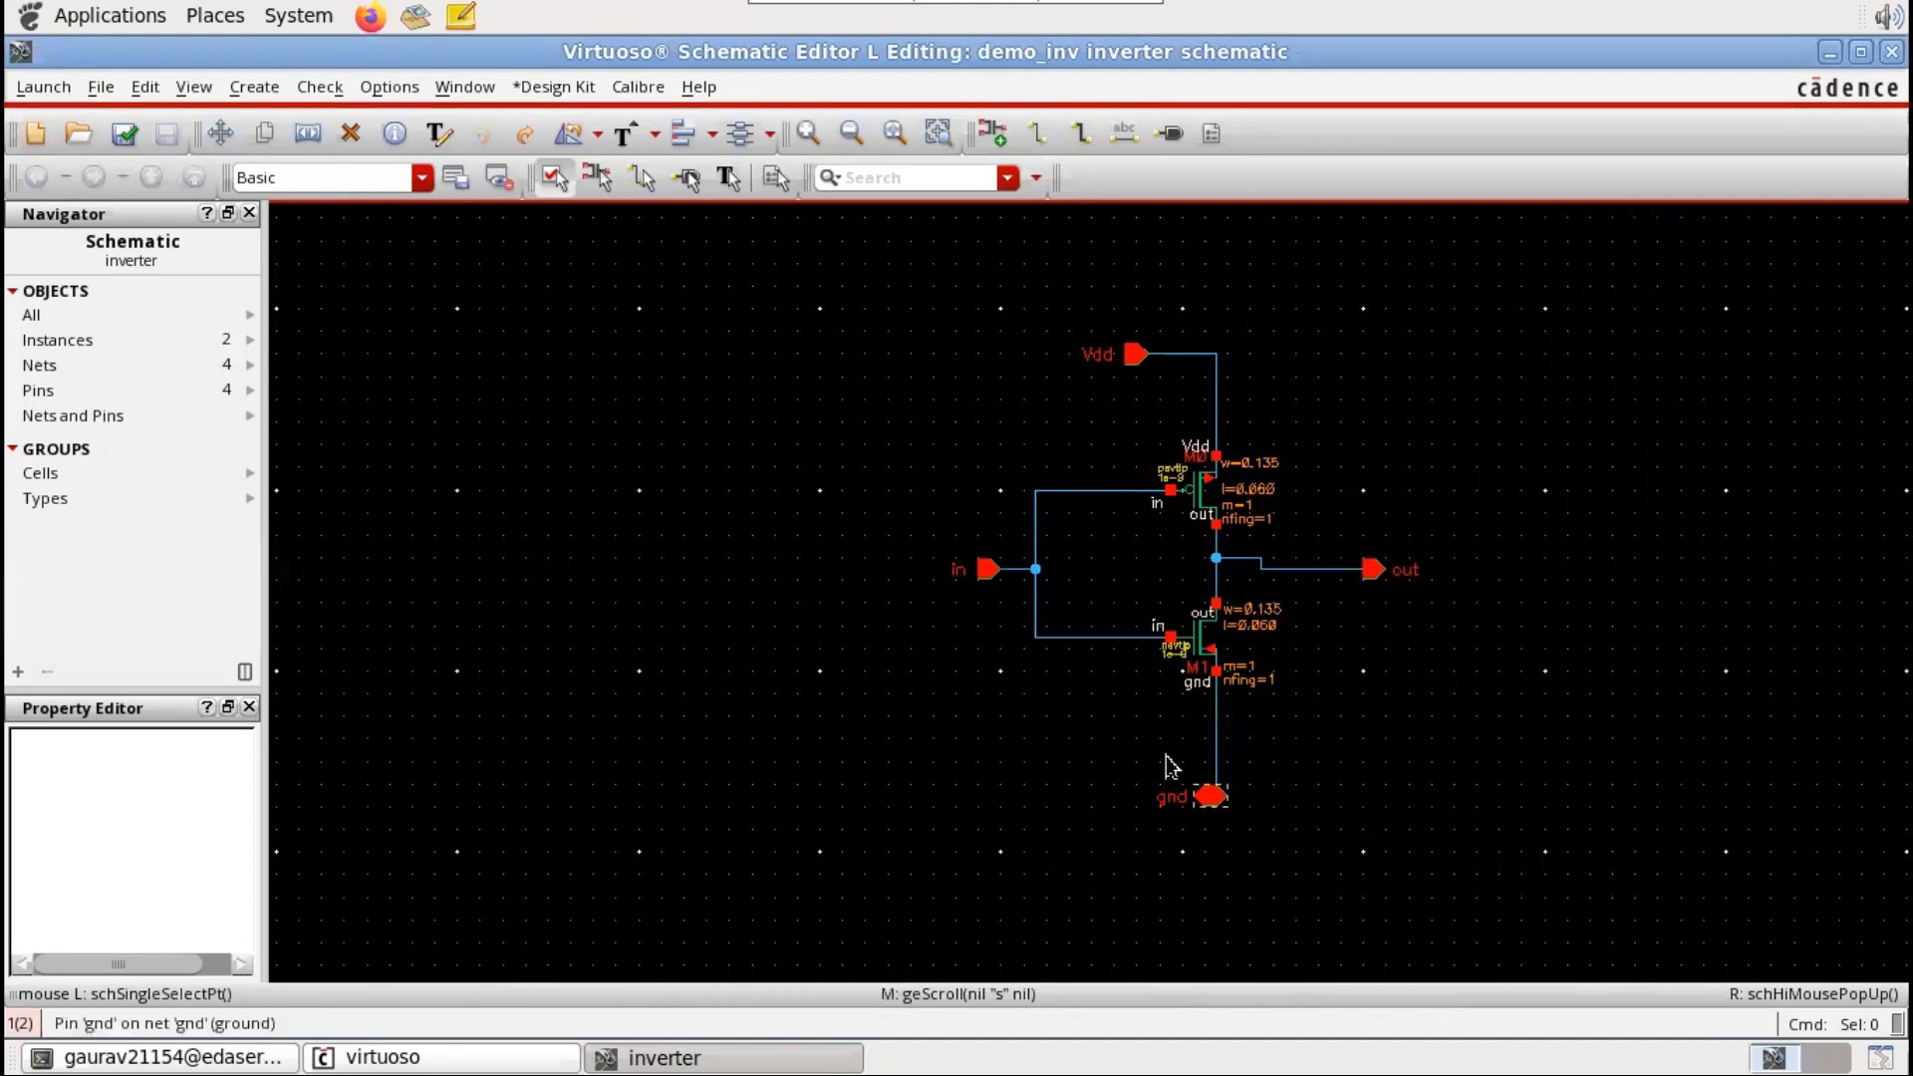
pyautogui.click(38, 89)
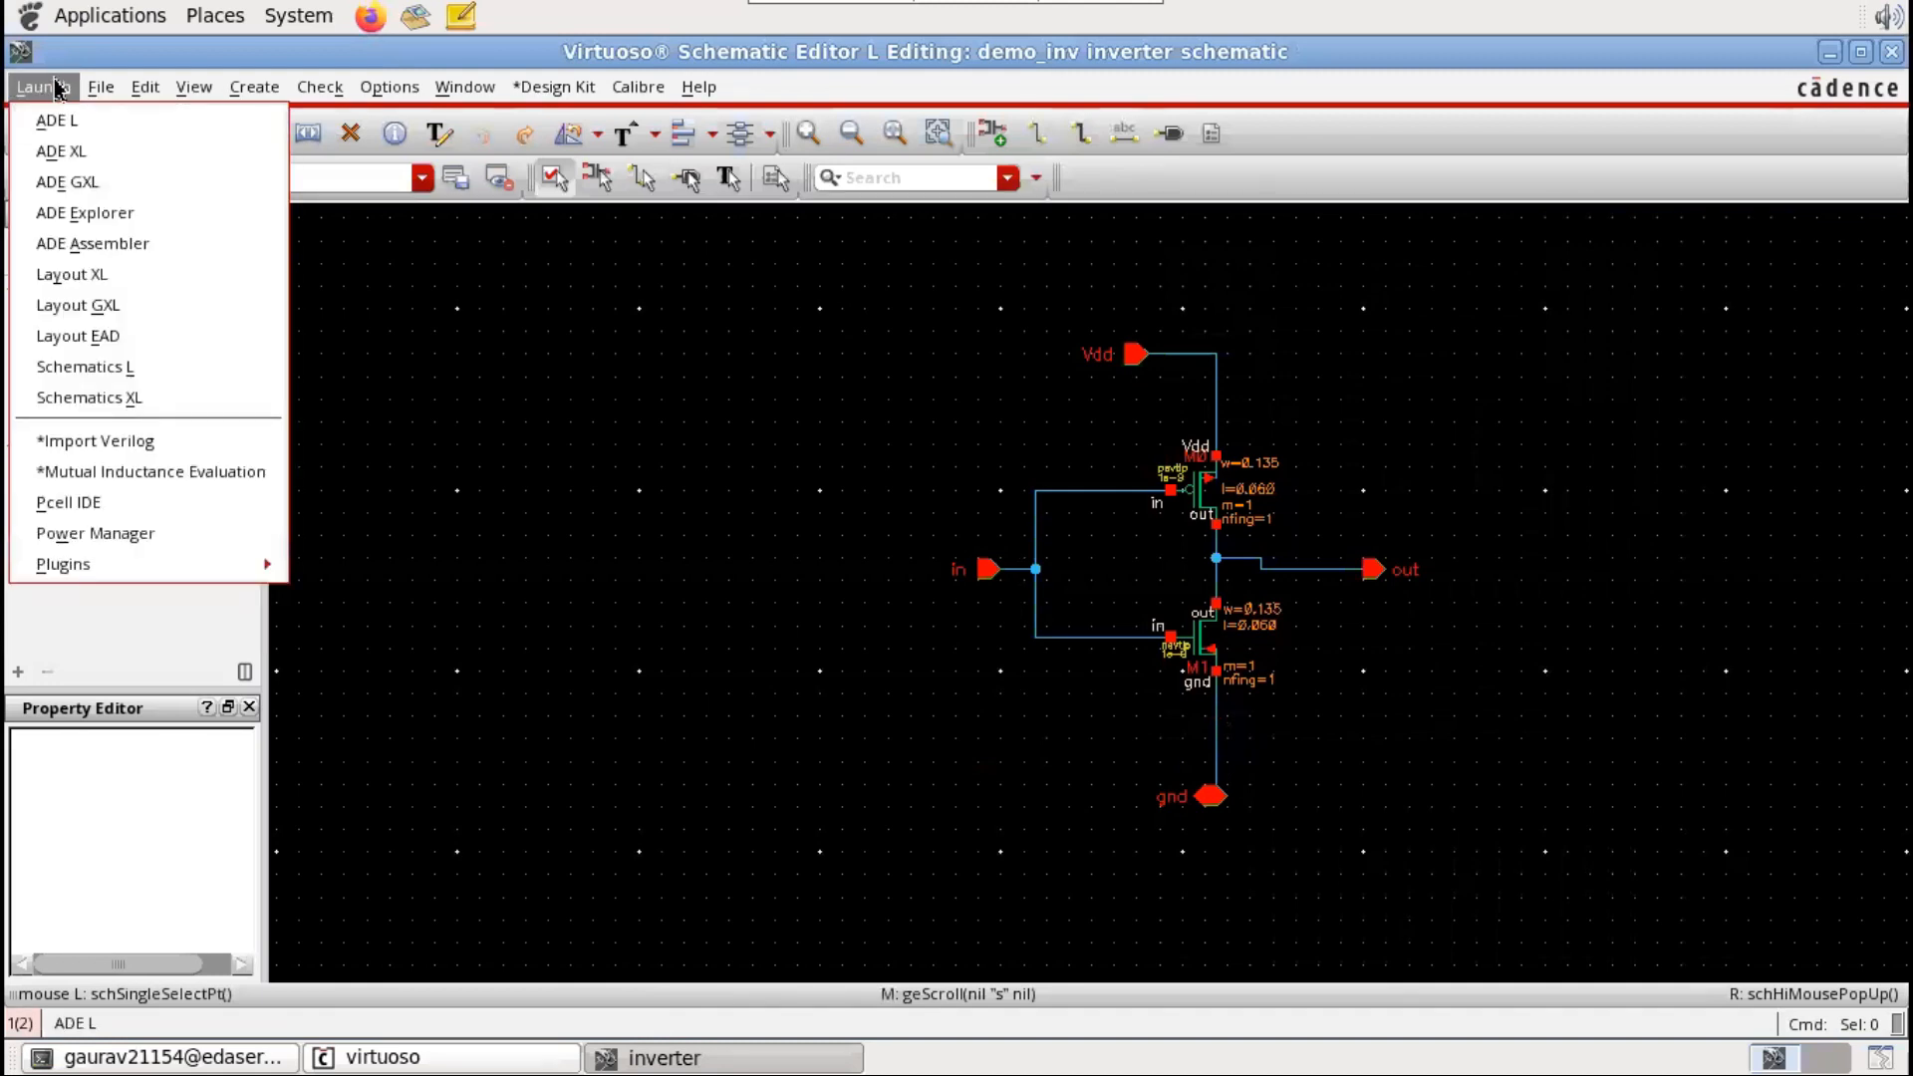
pyautogui.click(99, 127)
pyautogui.click(32, 94)
pyautogui.click(65, 124)
pyautogui.click(821, 532)
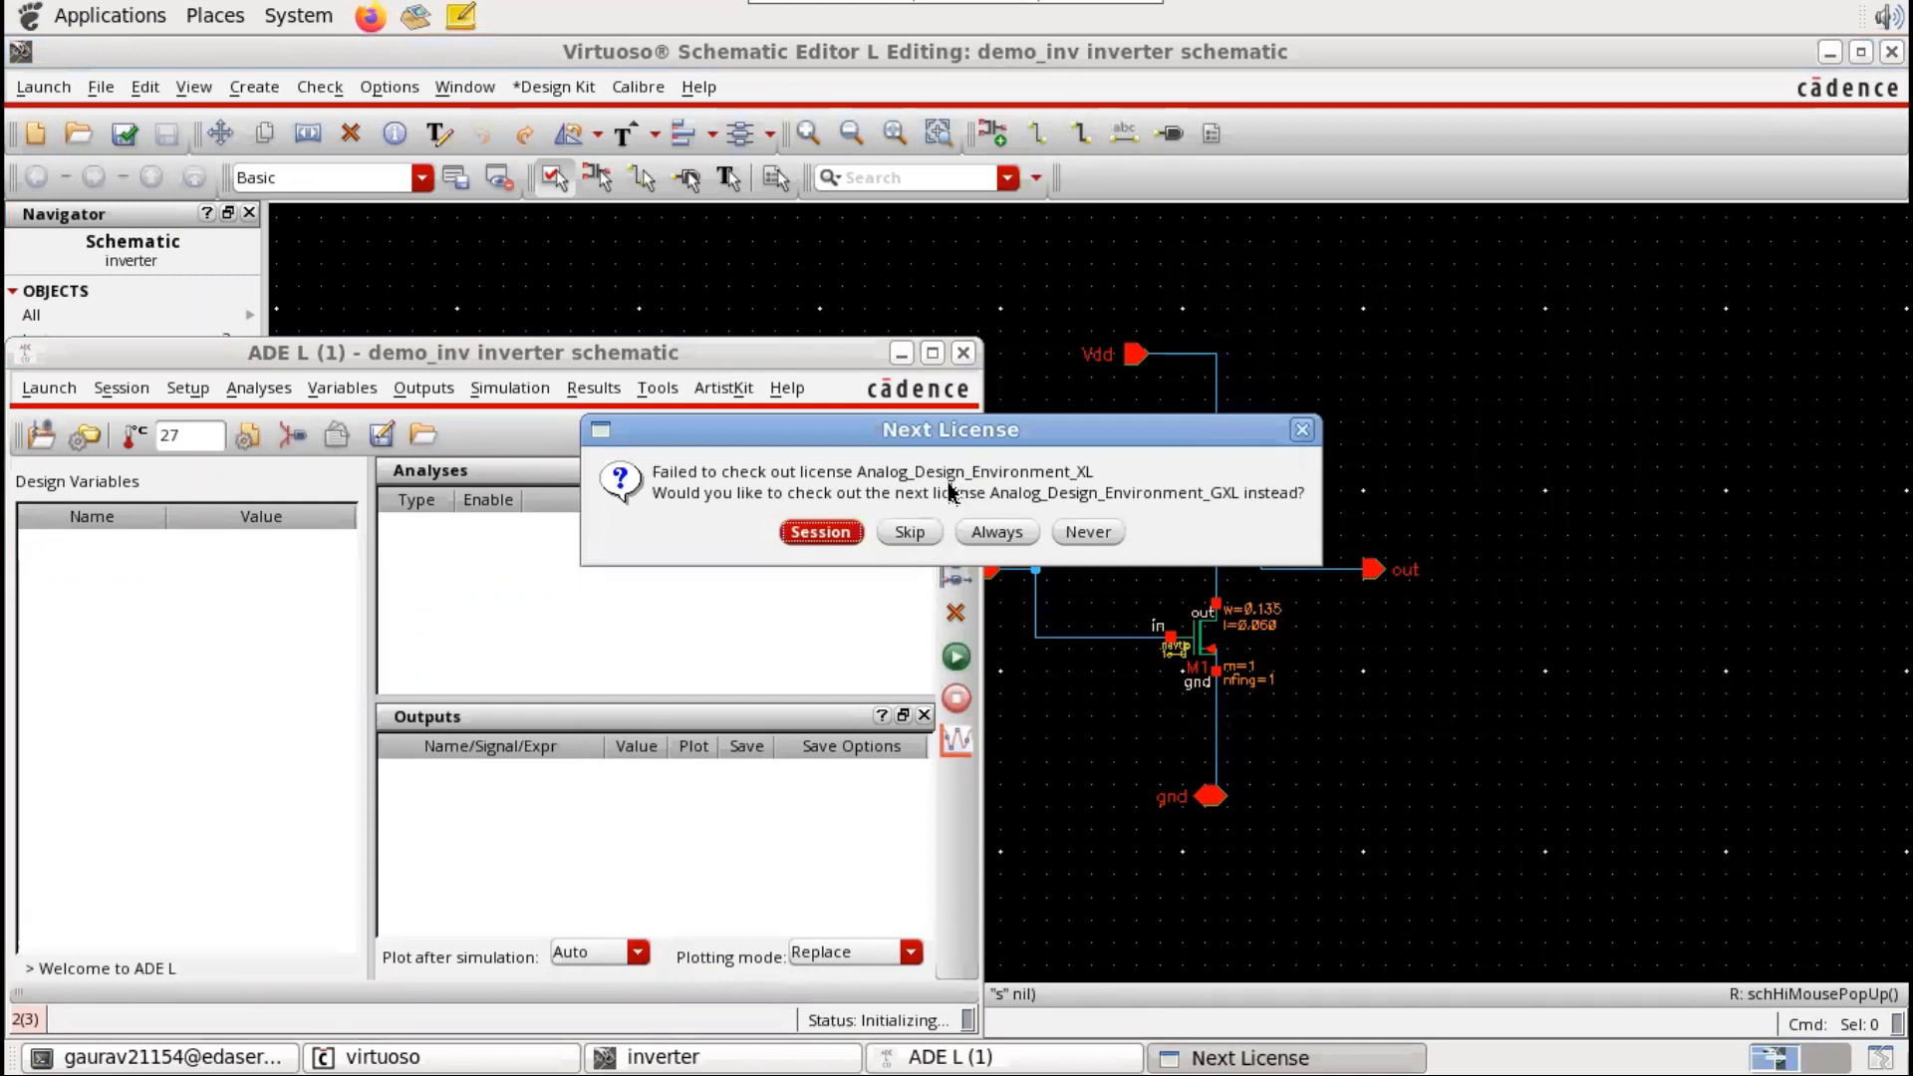
pyautogui.click(819, 532)
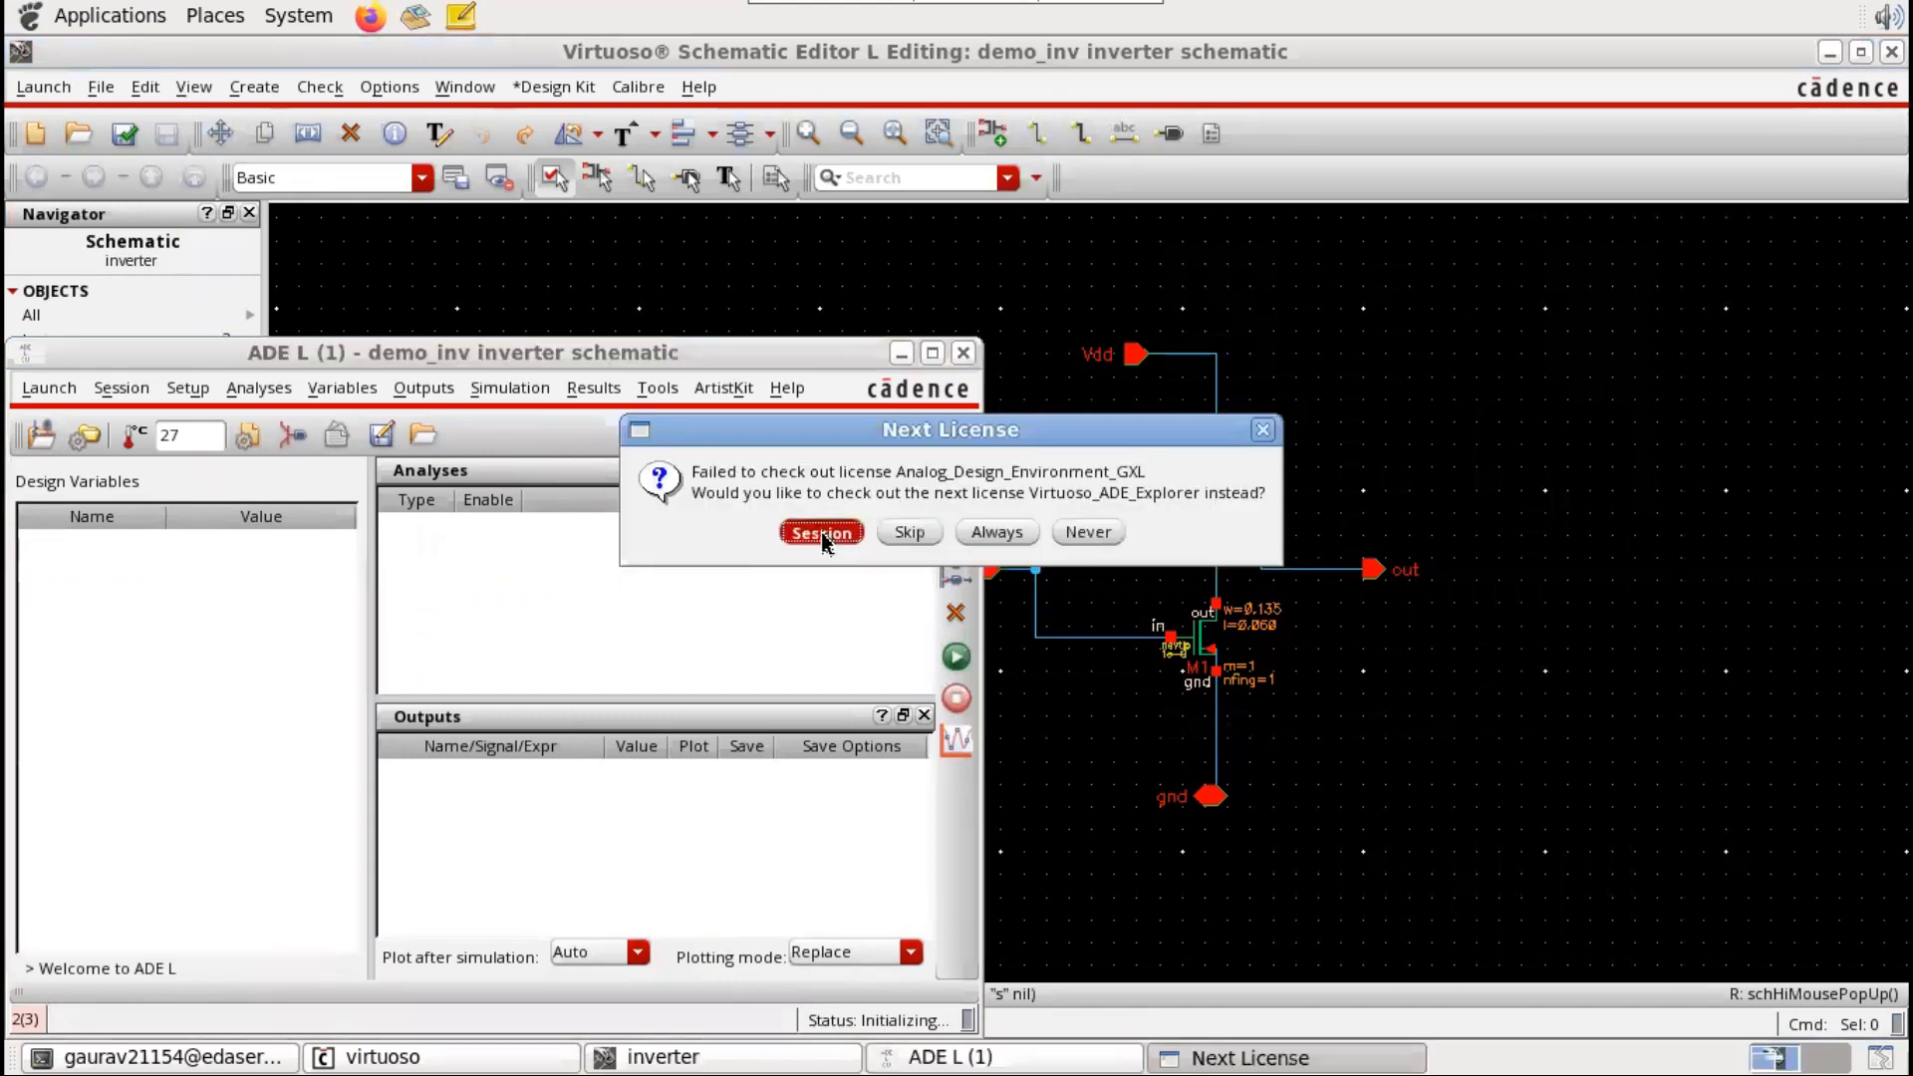
pyautogui.click(823, 532)
pyautogui.click(823, 532)
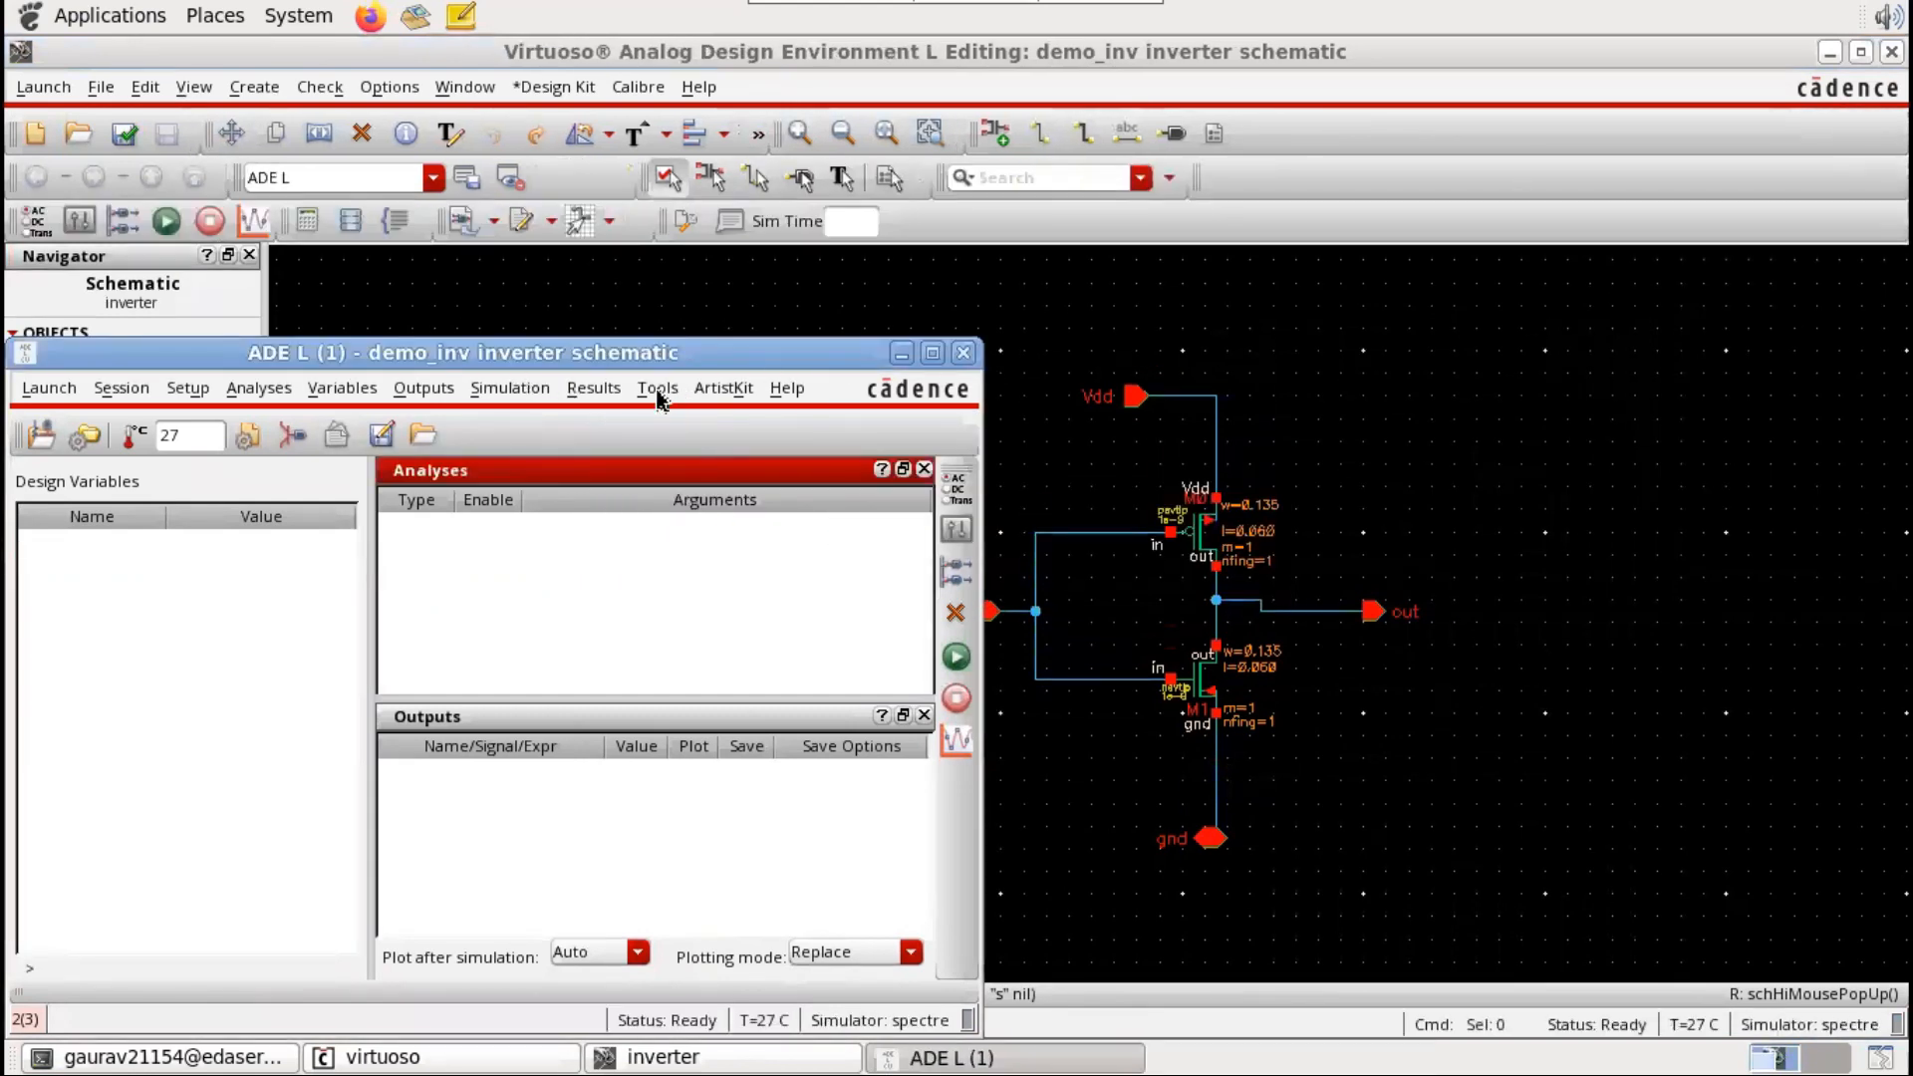
# Step: Add an enabled transient analysis with a stop time of 100n to the inverter's ADE L setup
pyautogui.click(294, 437)
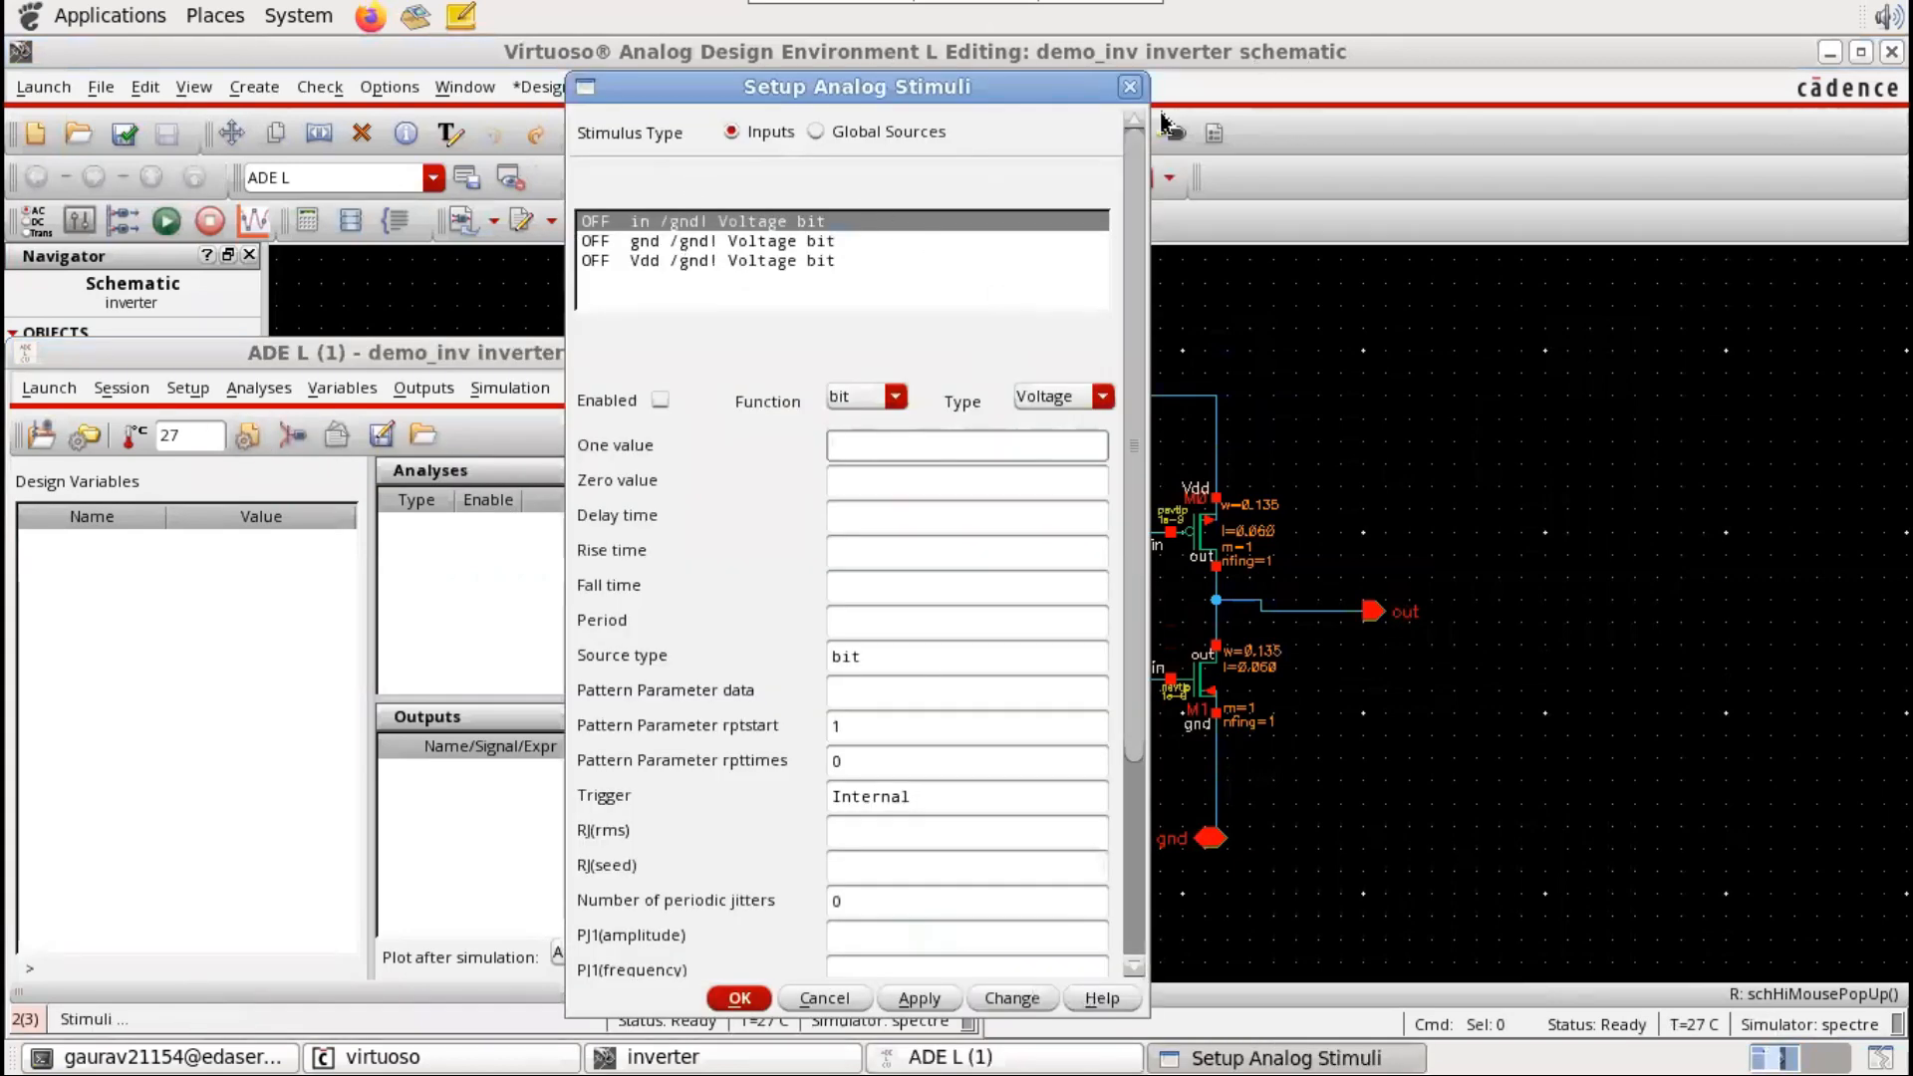
pyautogui.click(1130, 87)
pyautogui.click(955, 489)
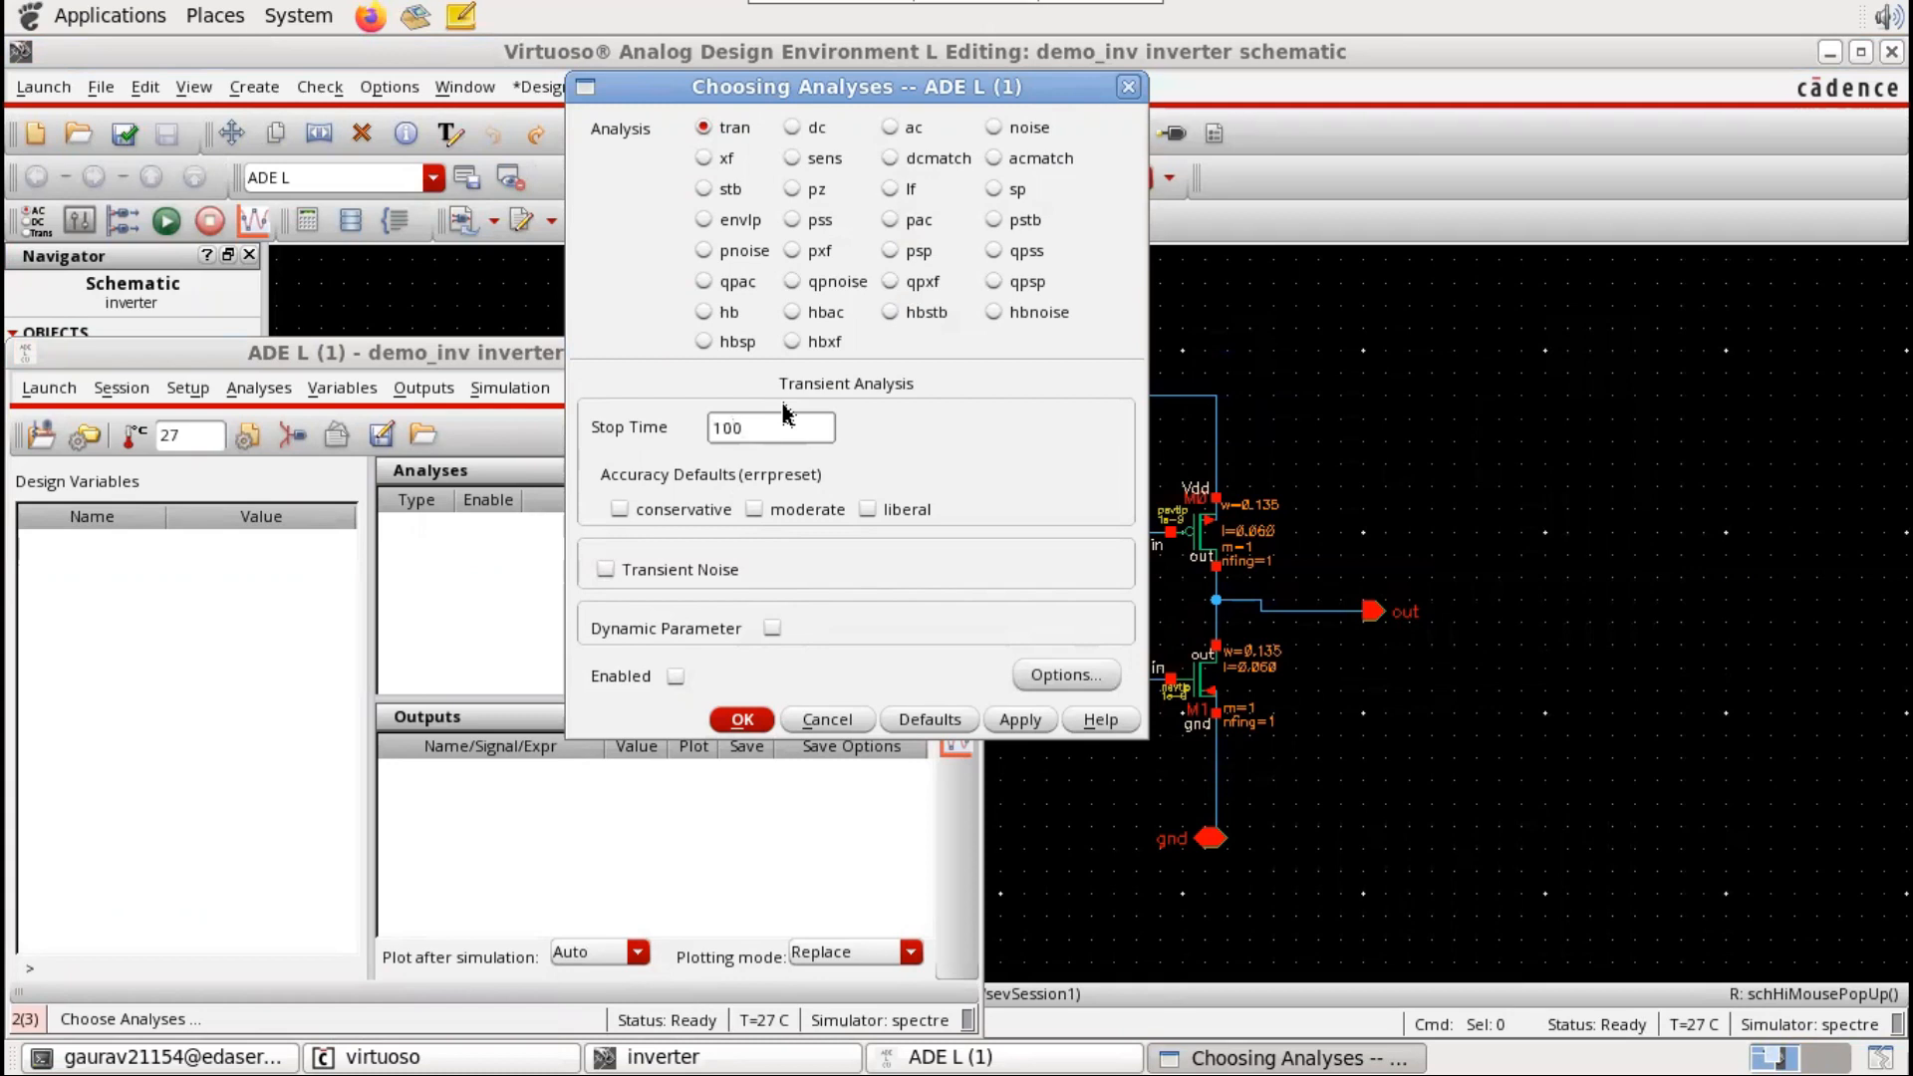
pyautogui.click(675, 679)
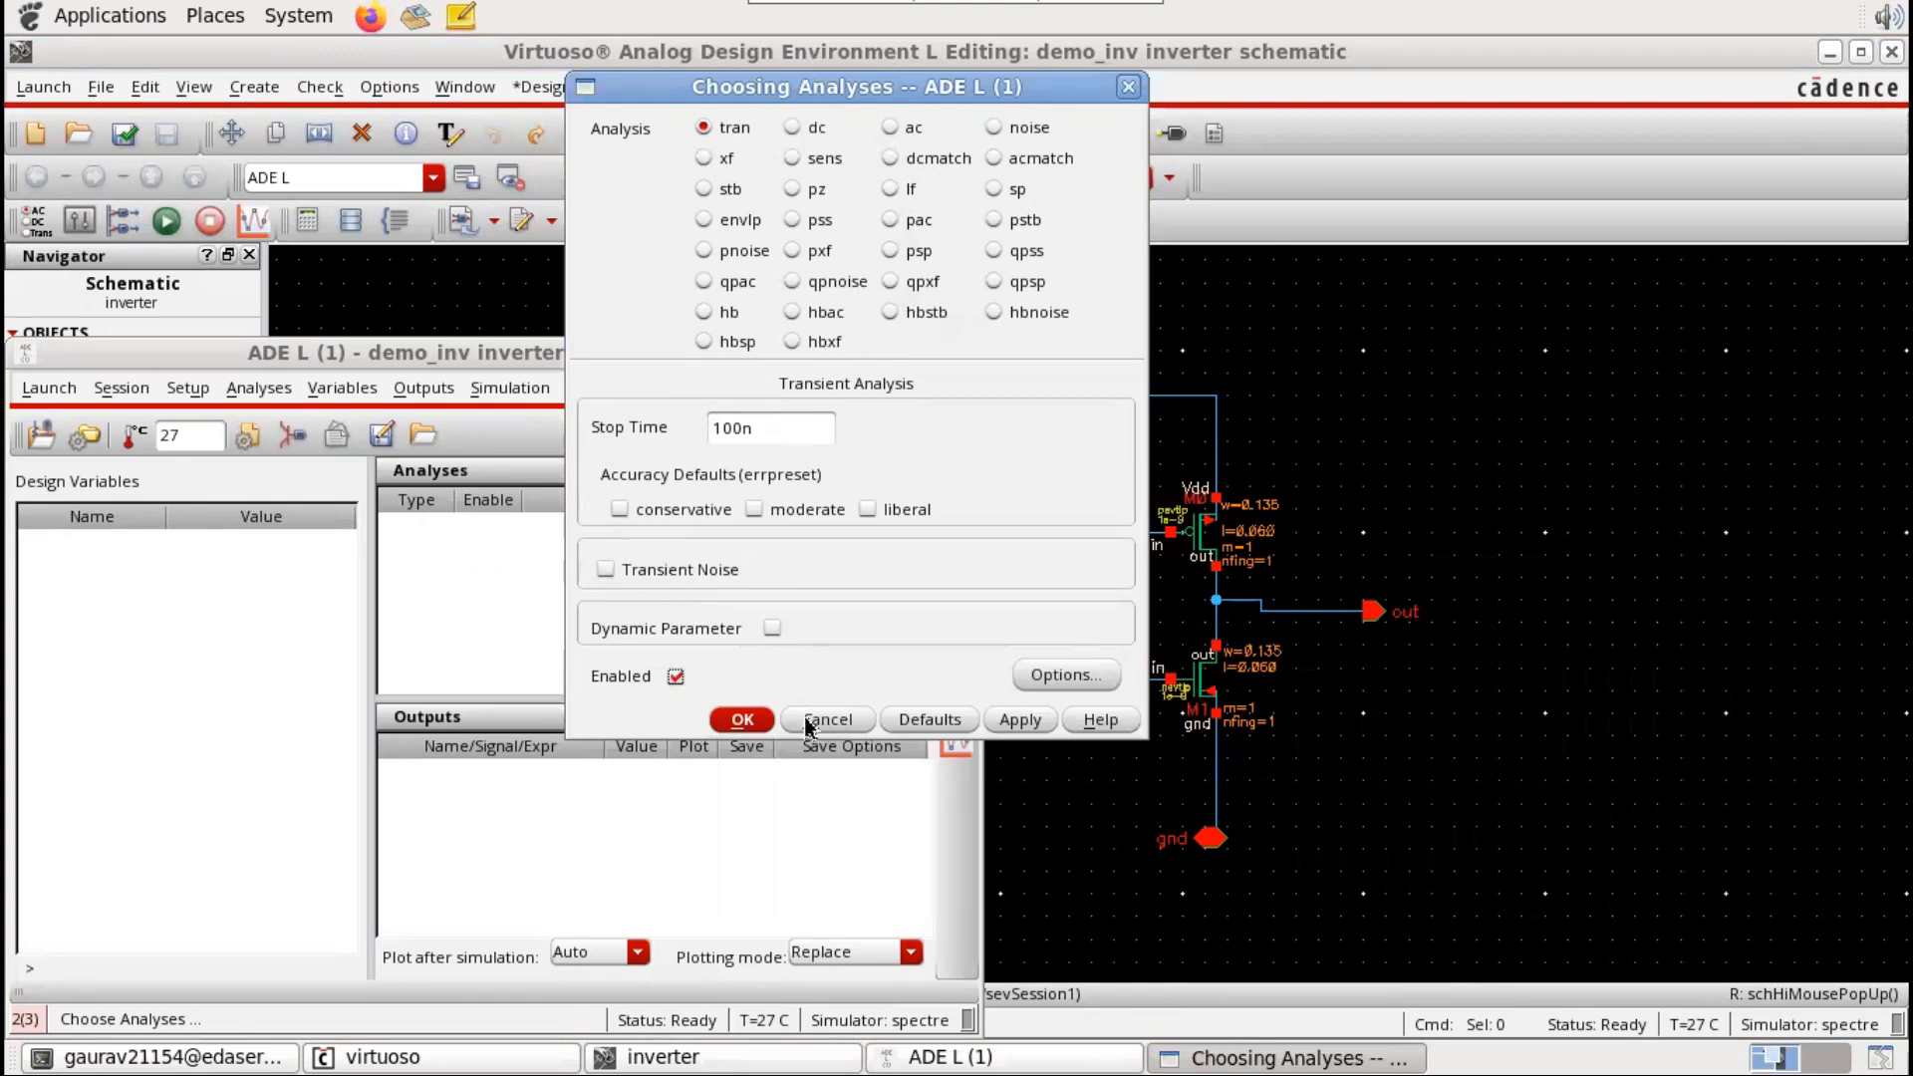
pyautogui.click(742, 719)
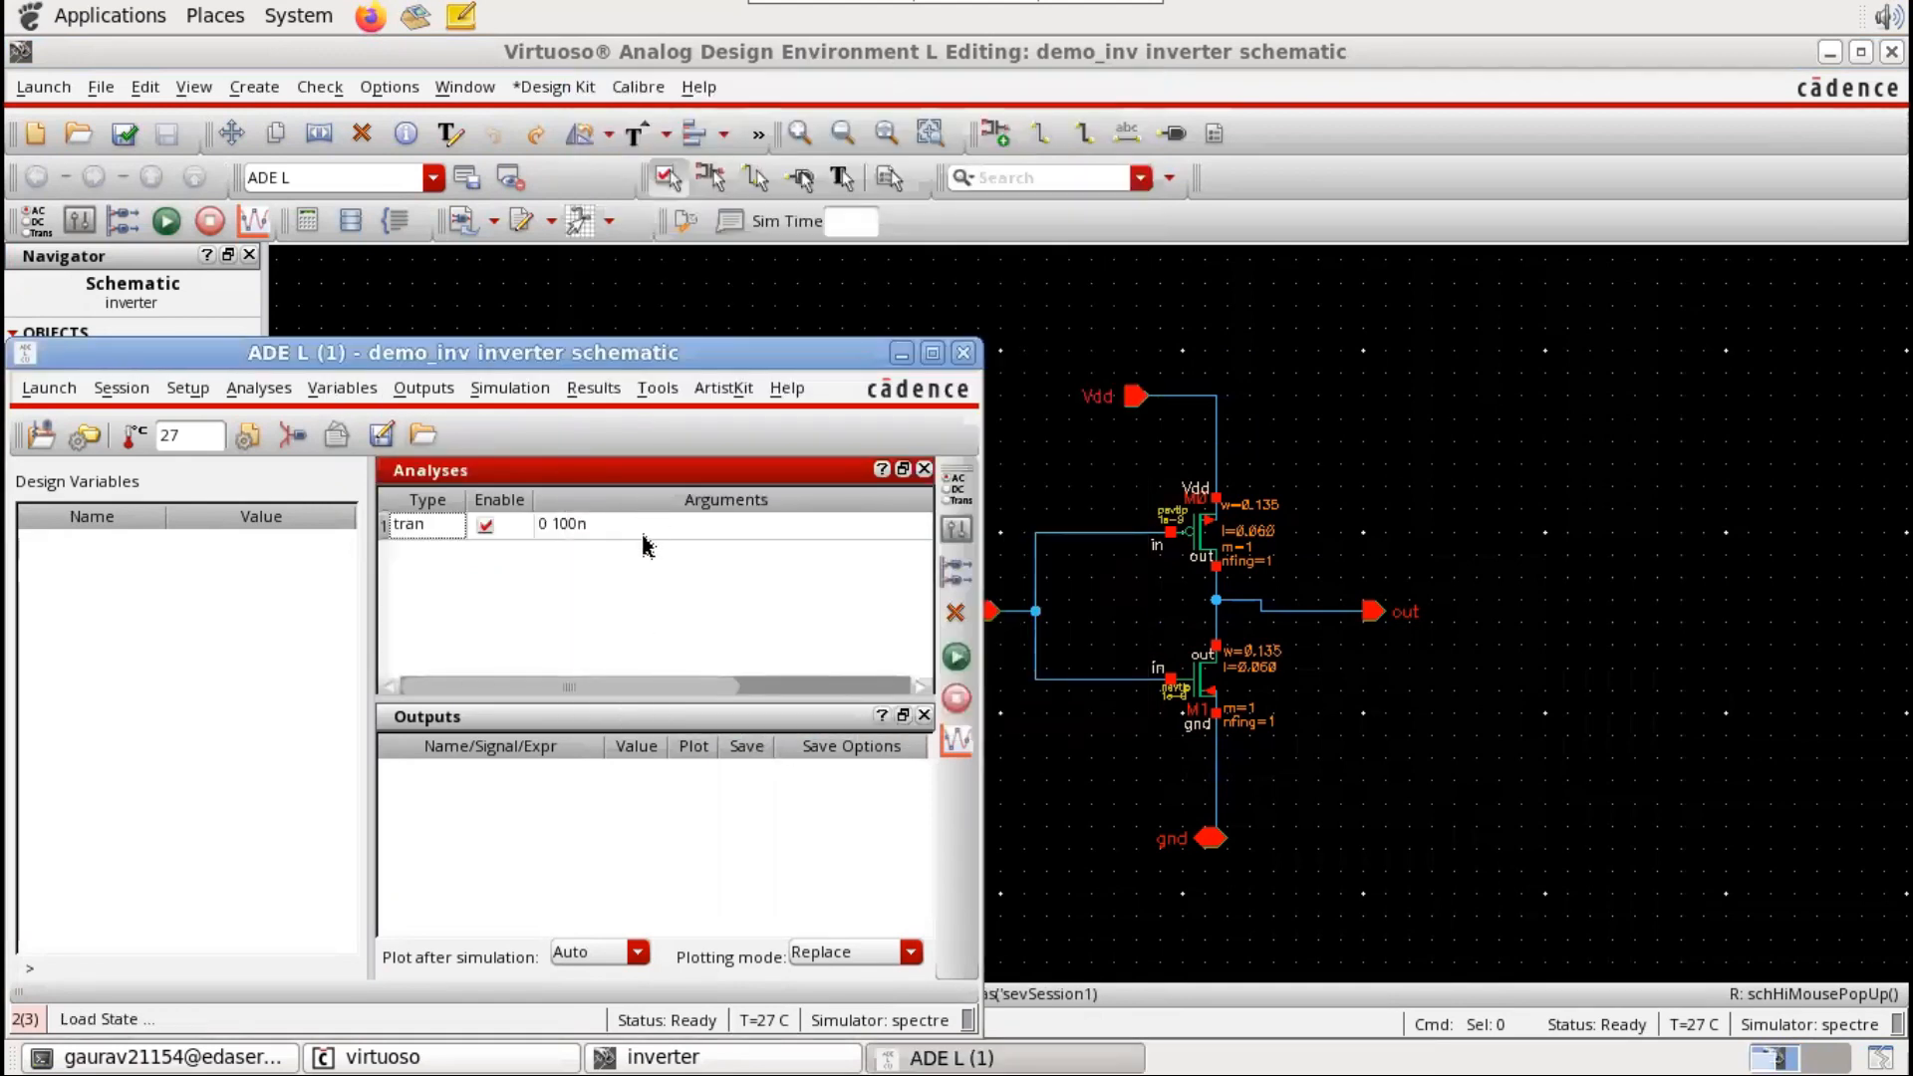
pyautogui.click(292, 435)
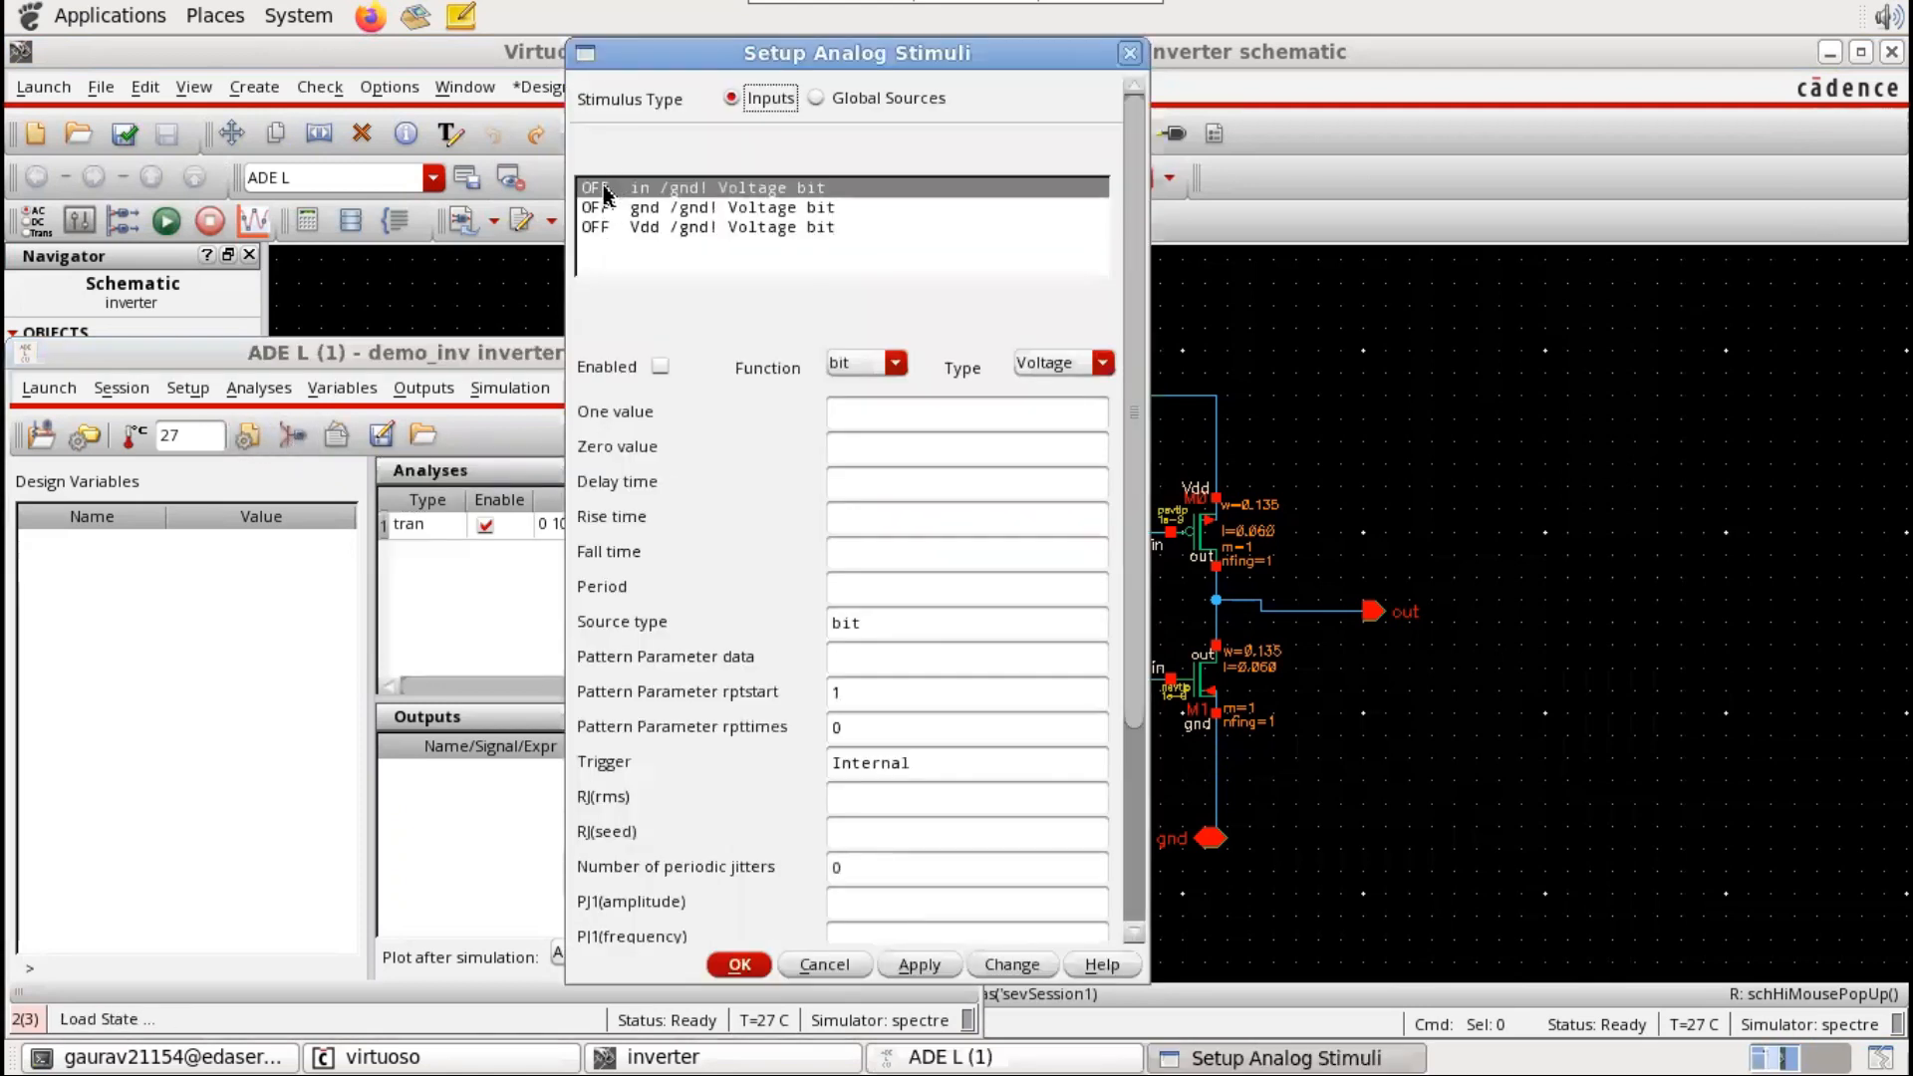
pyautogui.moveTo(1073, 60); pyautogui.dragTo(1084, 812)
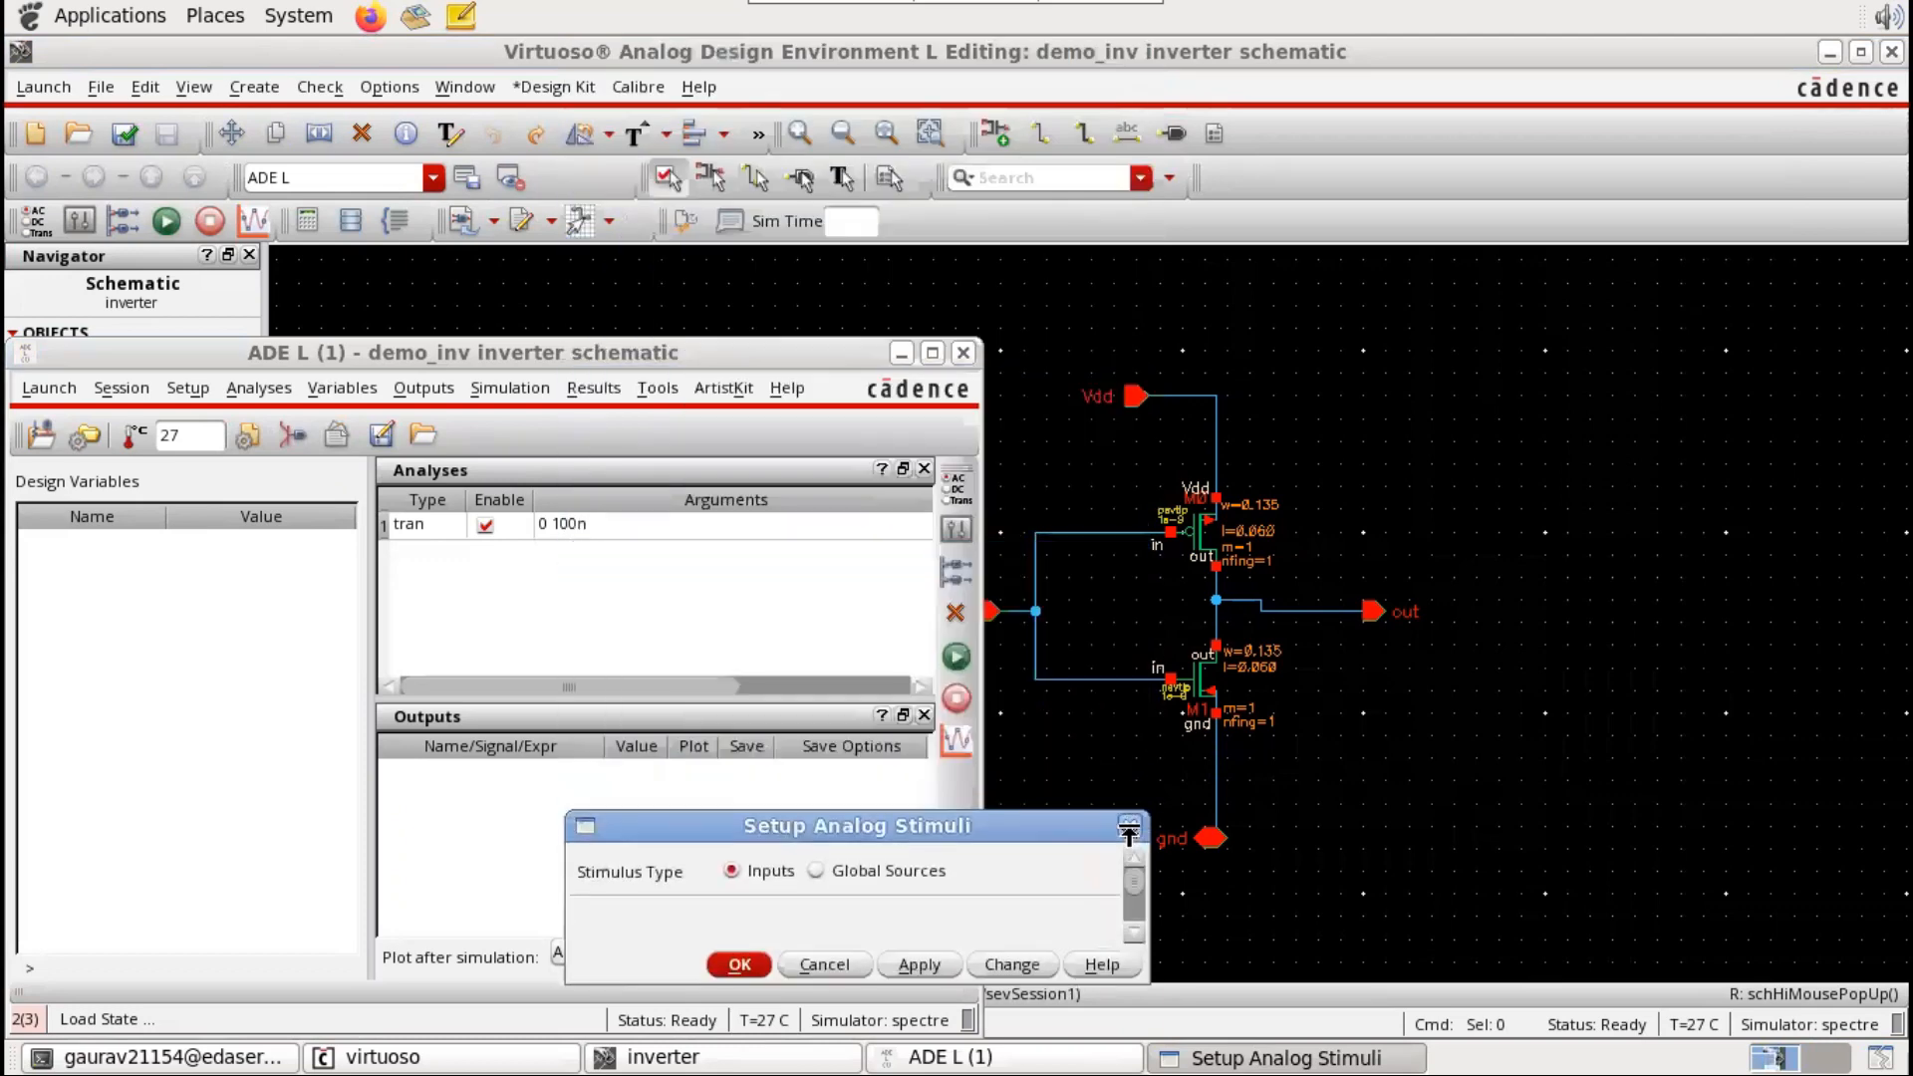
pyautogui.moveTo(866, 833); pyautogui.dragTo(1042, 330)
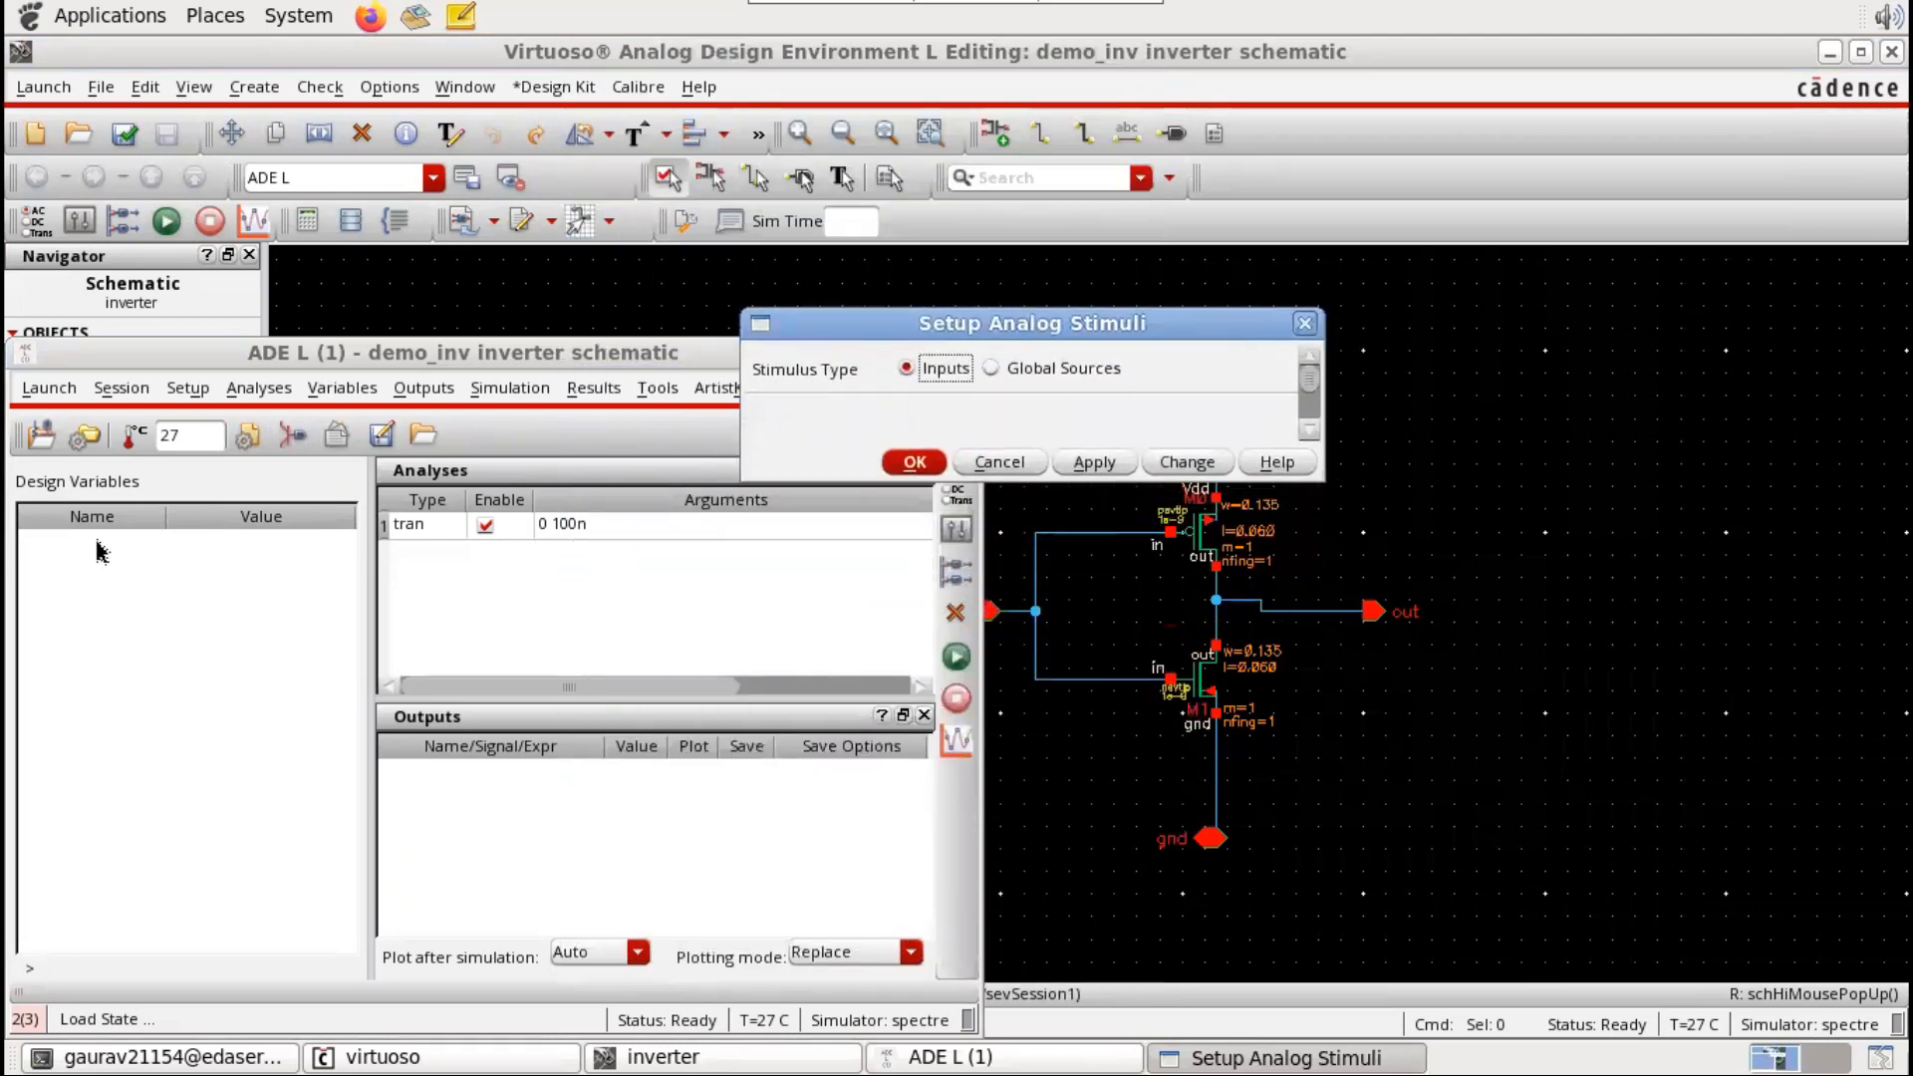
pyautogui.click(1304, 324)
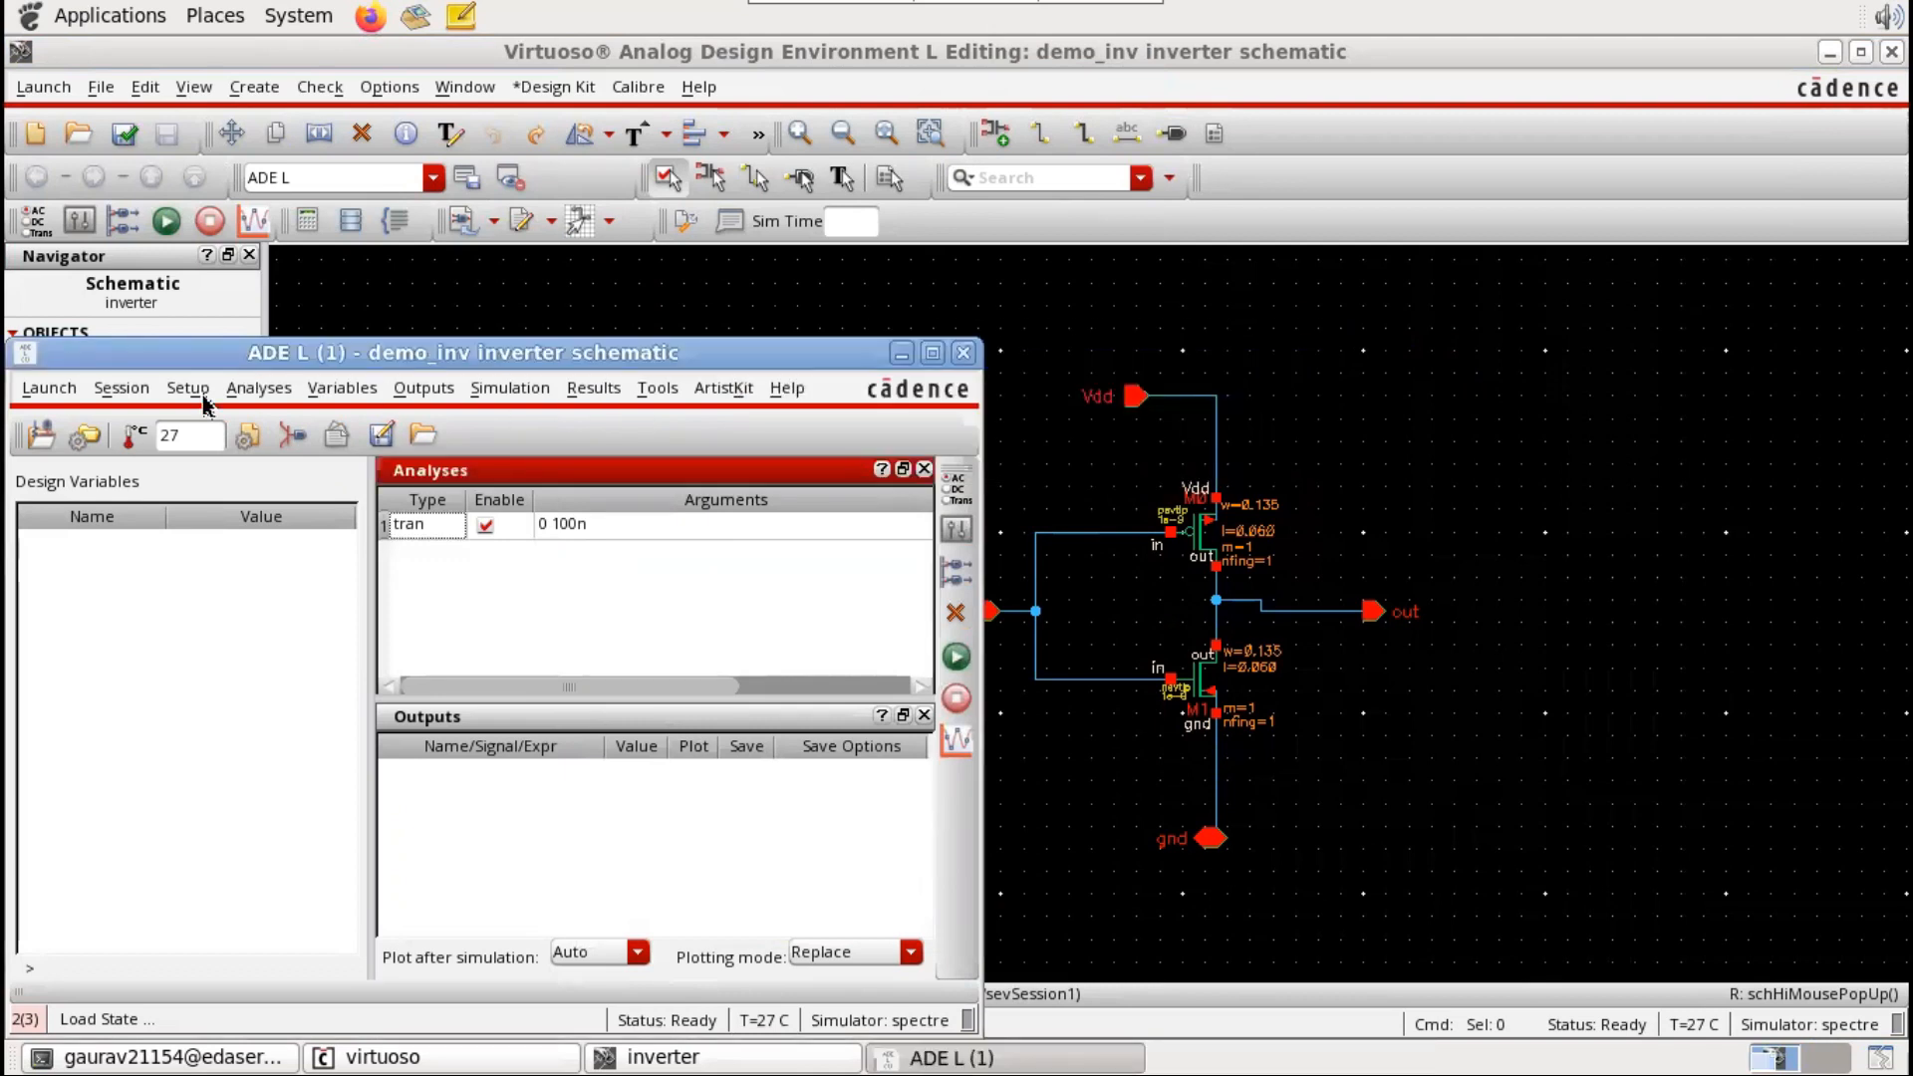
# Step: Open the analog stimuli setup, enlarge it to show its fields, and apply an enabled dc voltage of 1.08 to the Vdd input
pyautogui.click(310, 435)
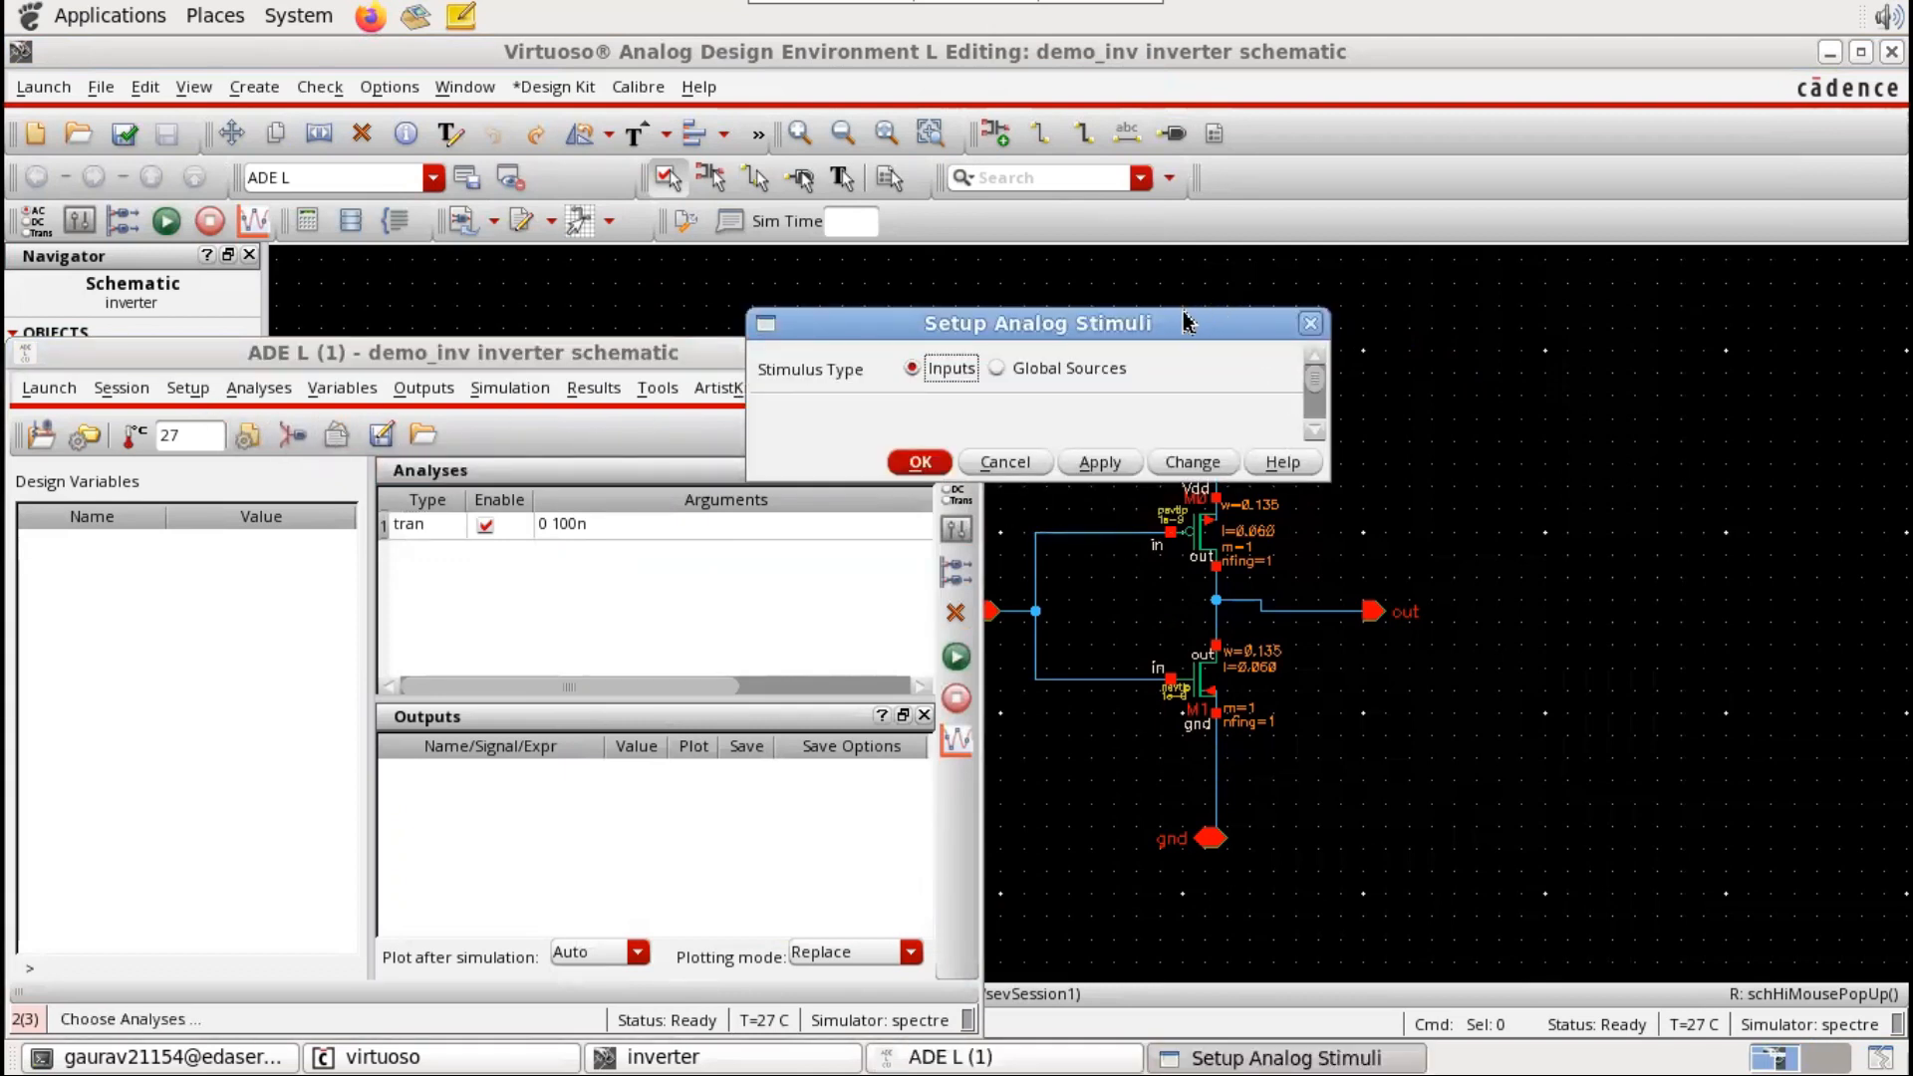
pyautogui.moveTo(1182, 317); pyautogui.dragTo(1182, 47)
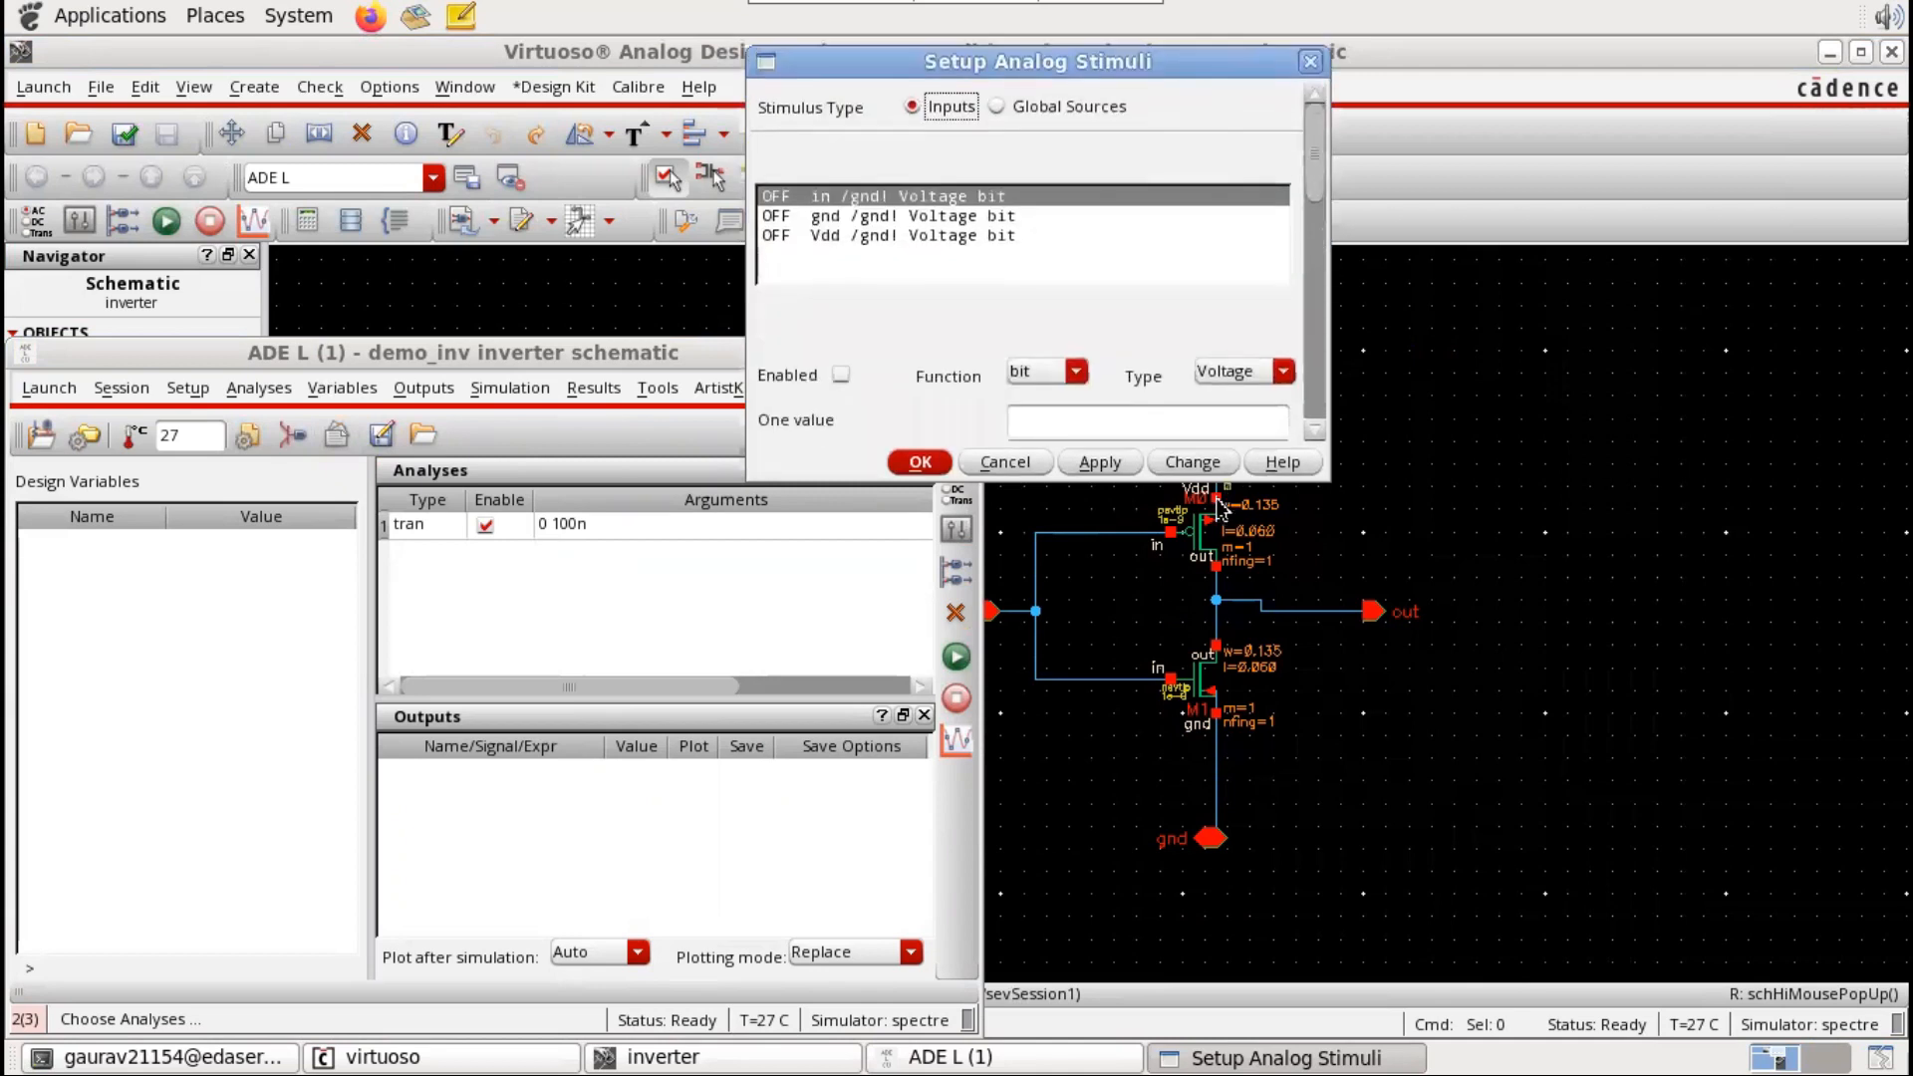
pyautogui.moveTo(1123, 469); pyautogui.dragTo(1124, 887)
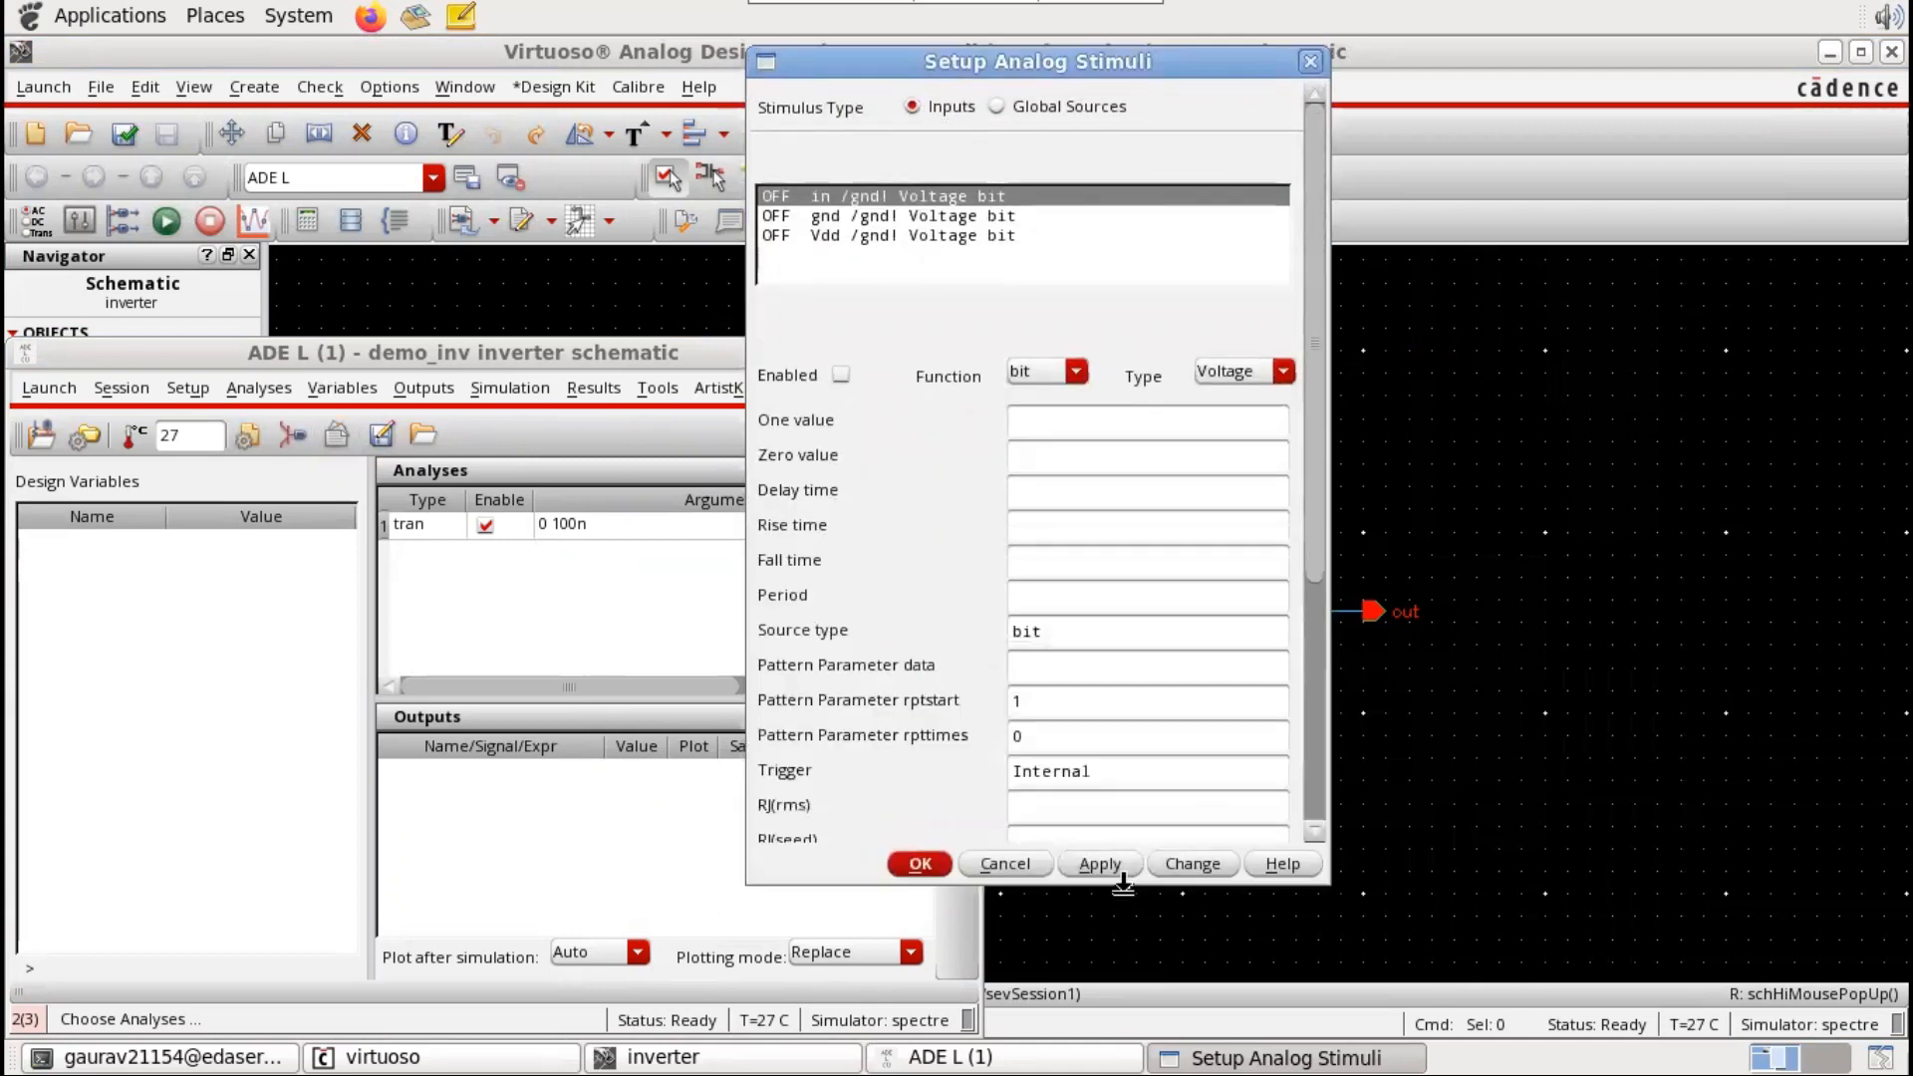
pyautogui.click(870, 216)
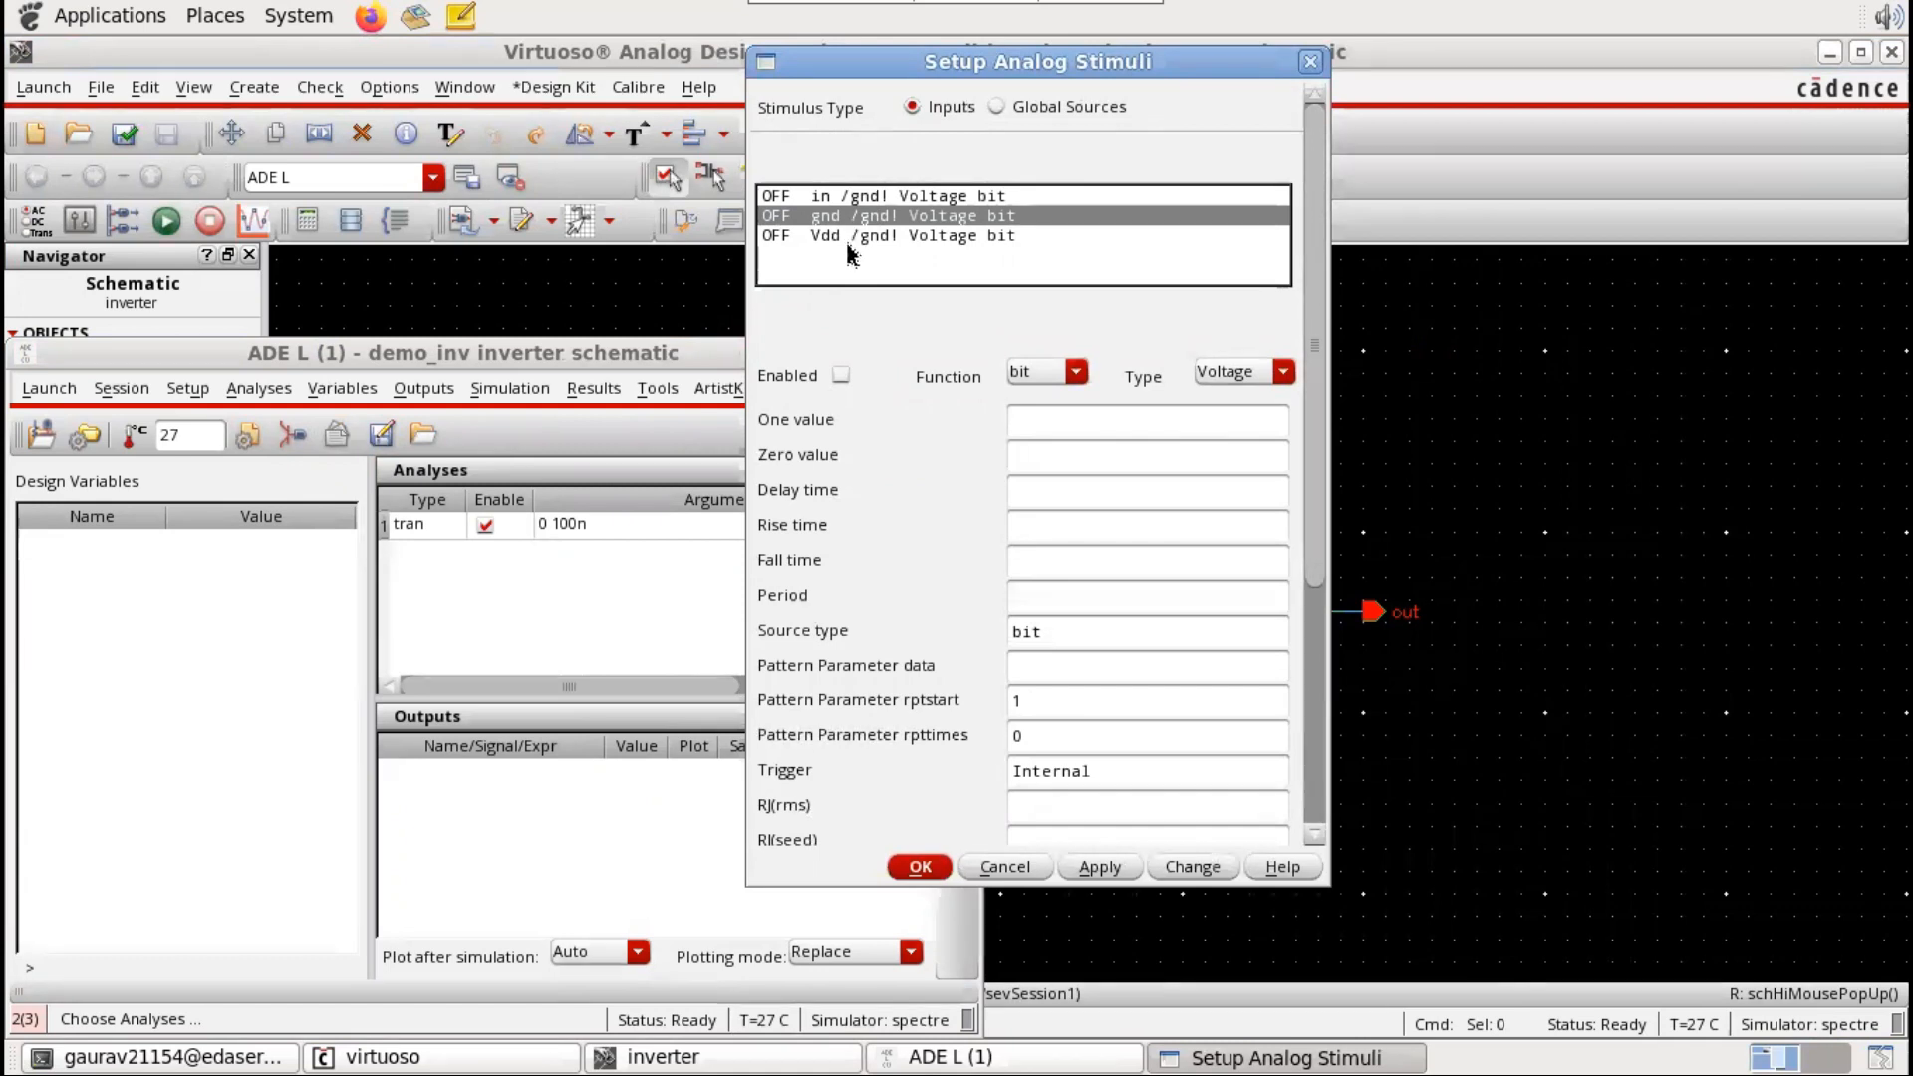
pyautogui.click(865, 236)
pyautogui.click(842, 375)
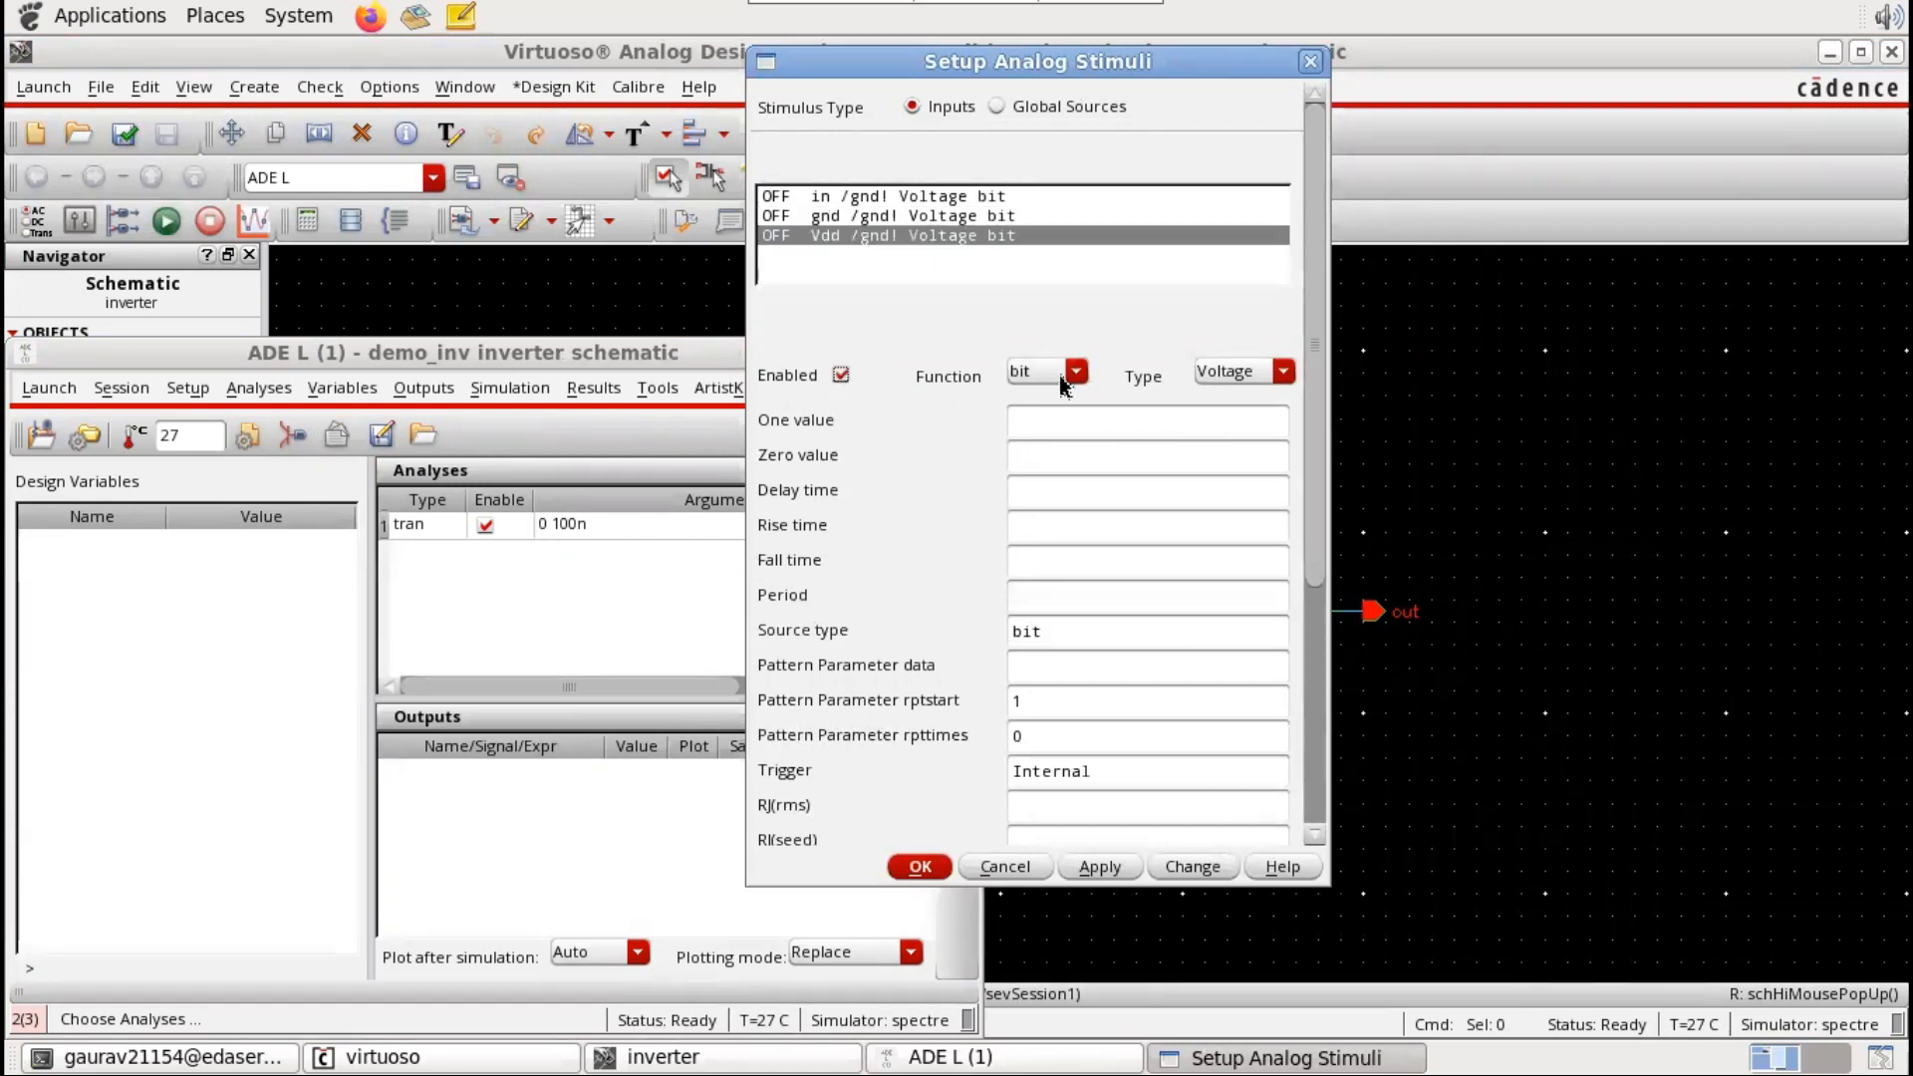
pyautogui.click(1077, 372)
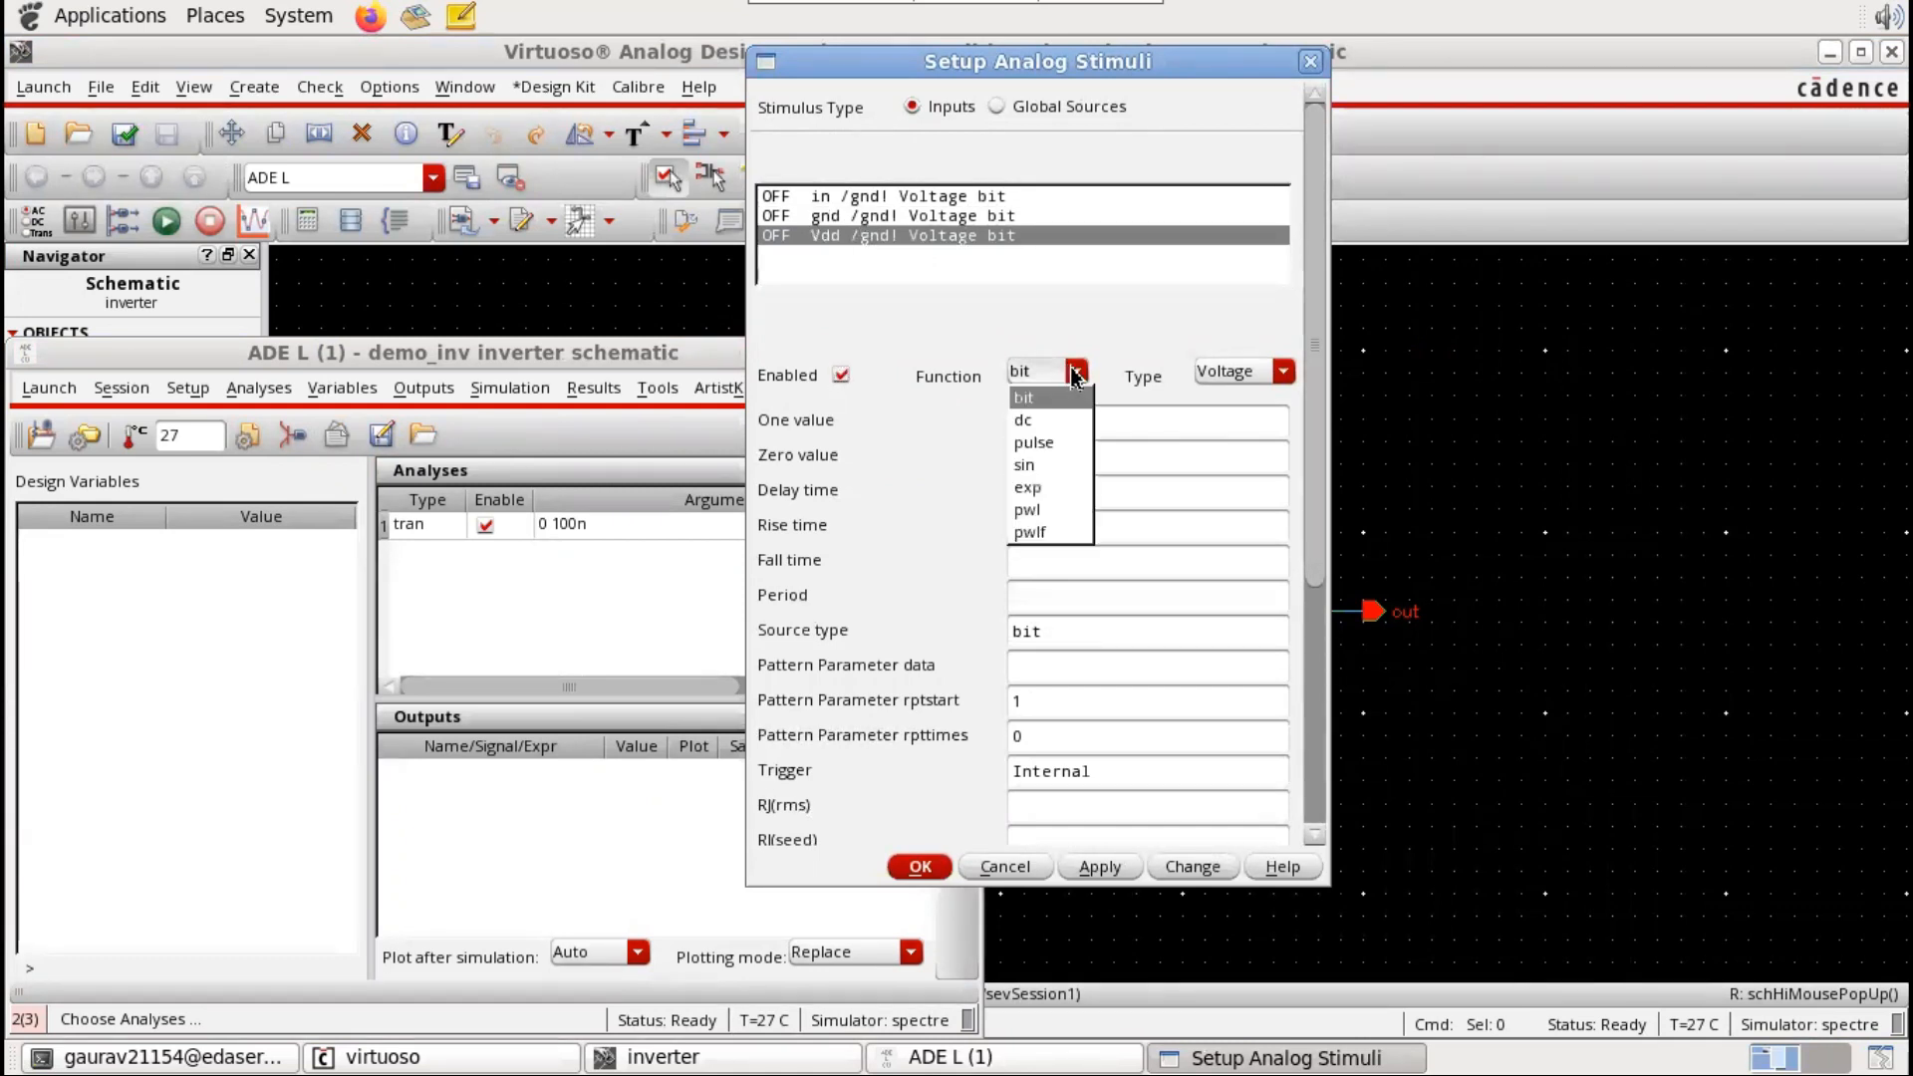
pyautogui.click(1046, 419)
pyautogui.click(1044, 422)
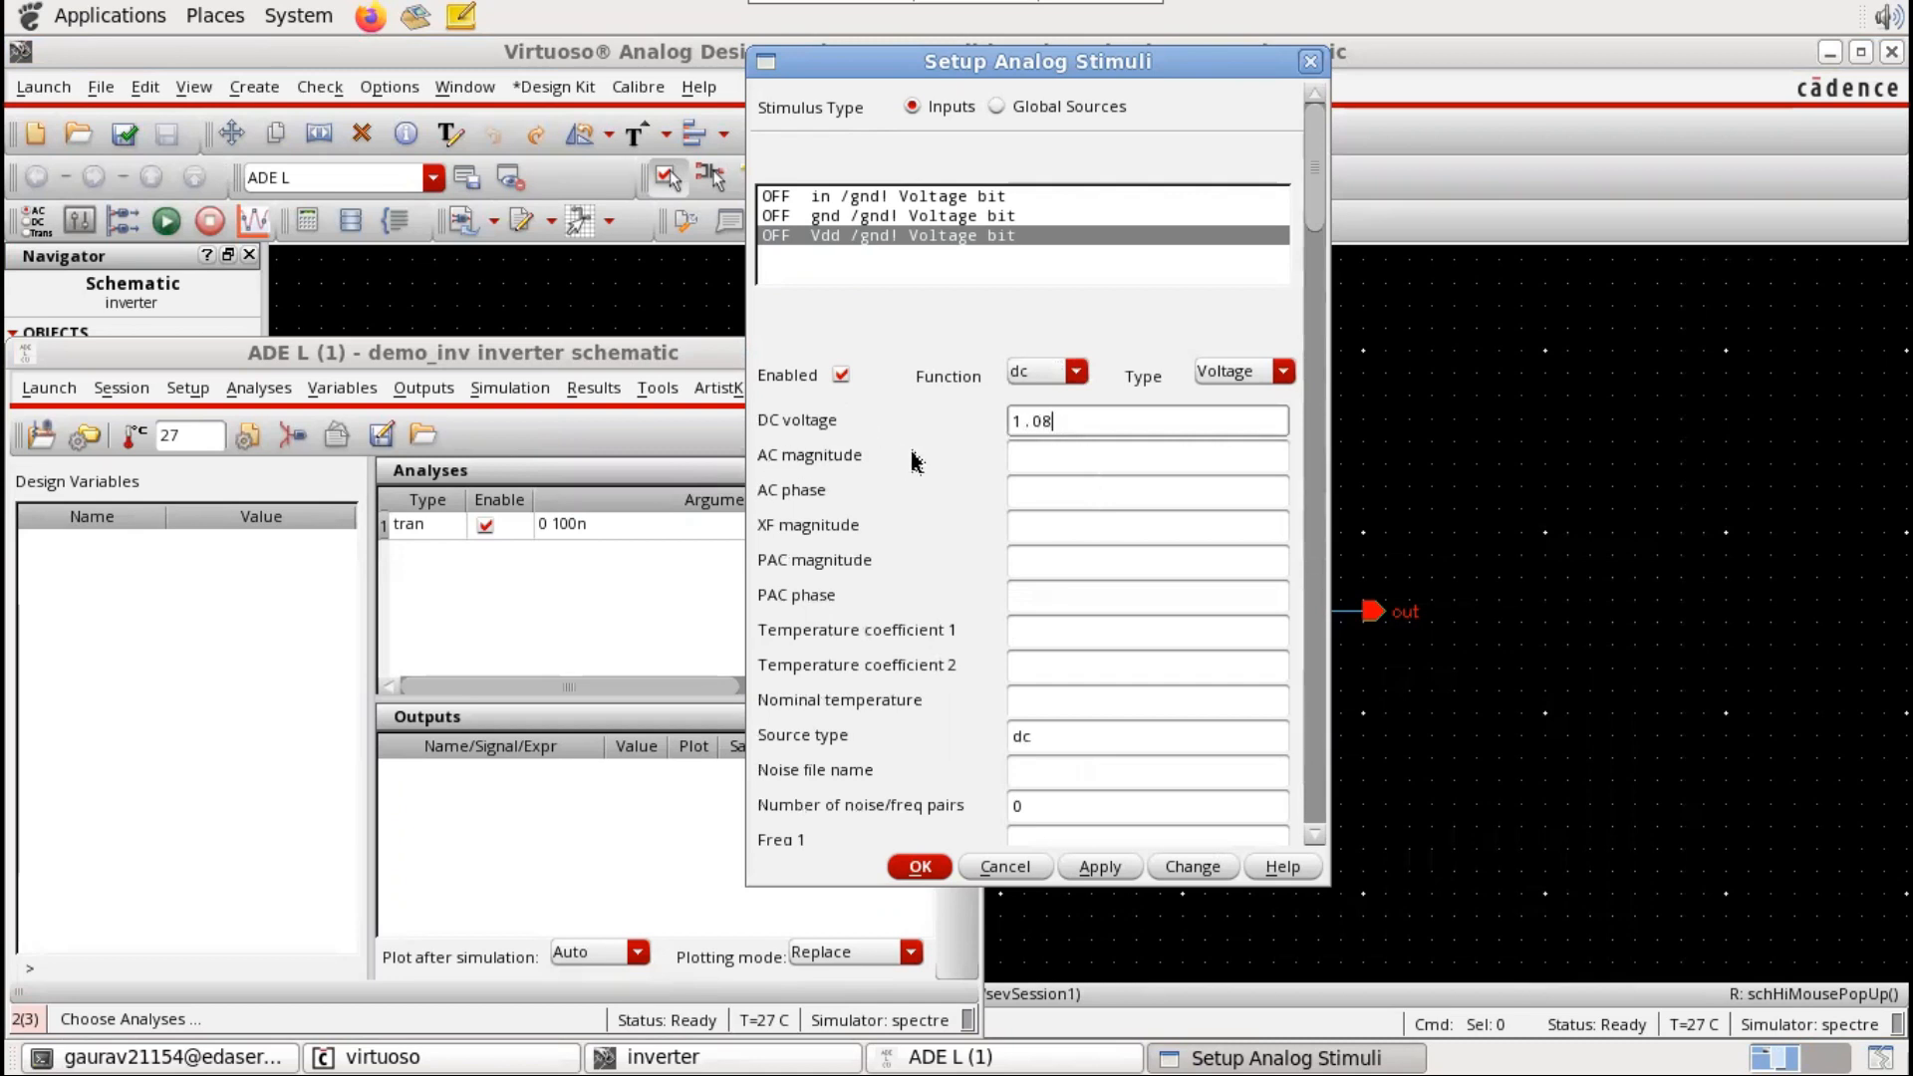
pyautogui.click(1100, 869)
# Step: Enable the gnd input's stimulus as a dc voltage source of 0 and apply it
pyautogui.click(837, 221)
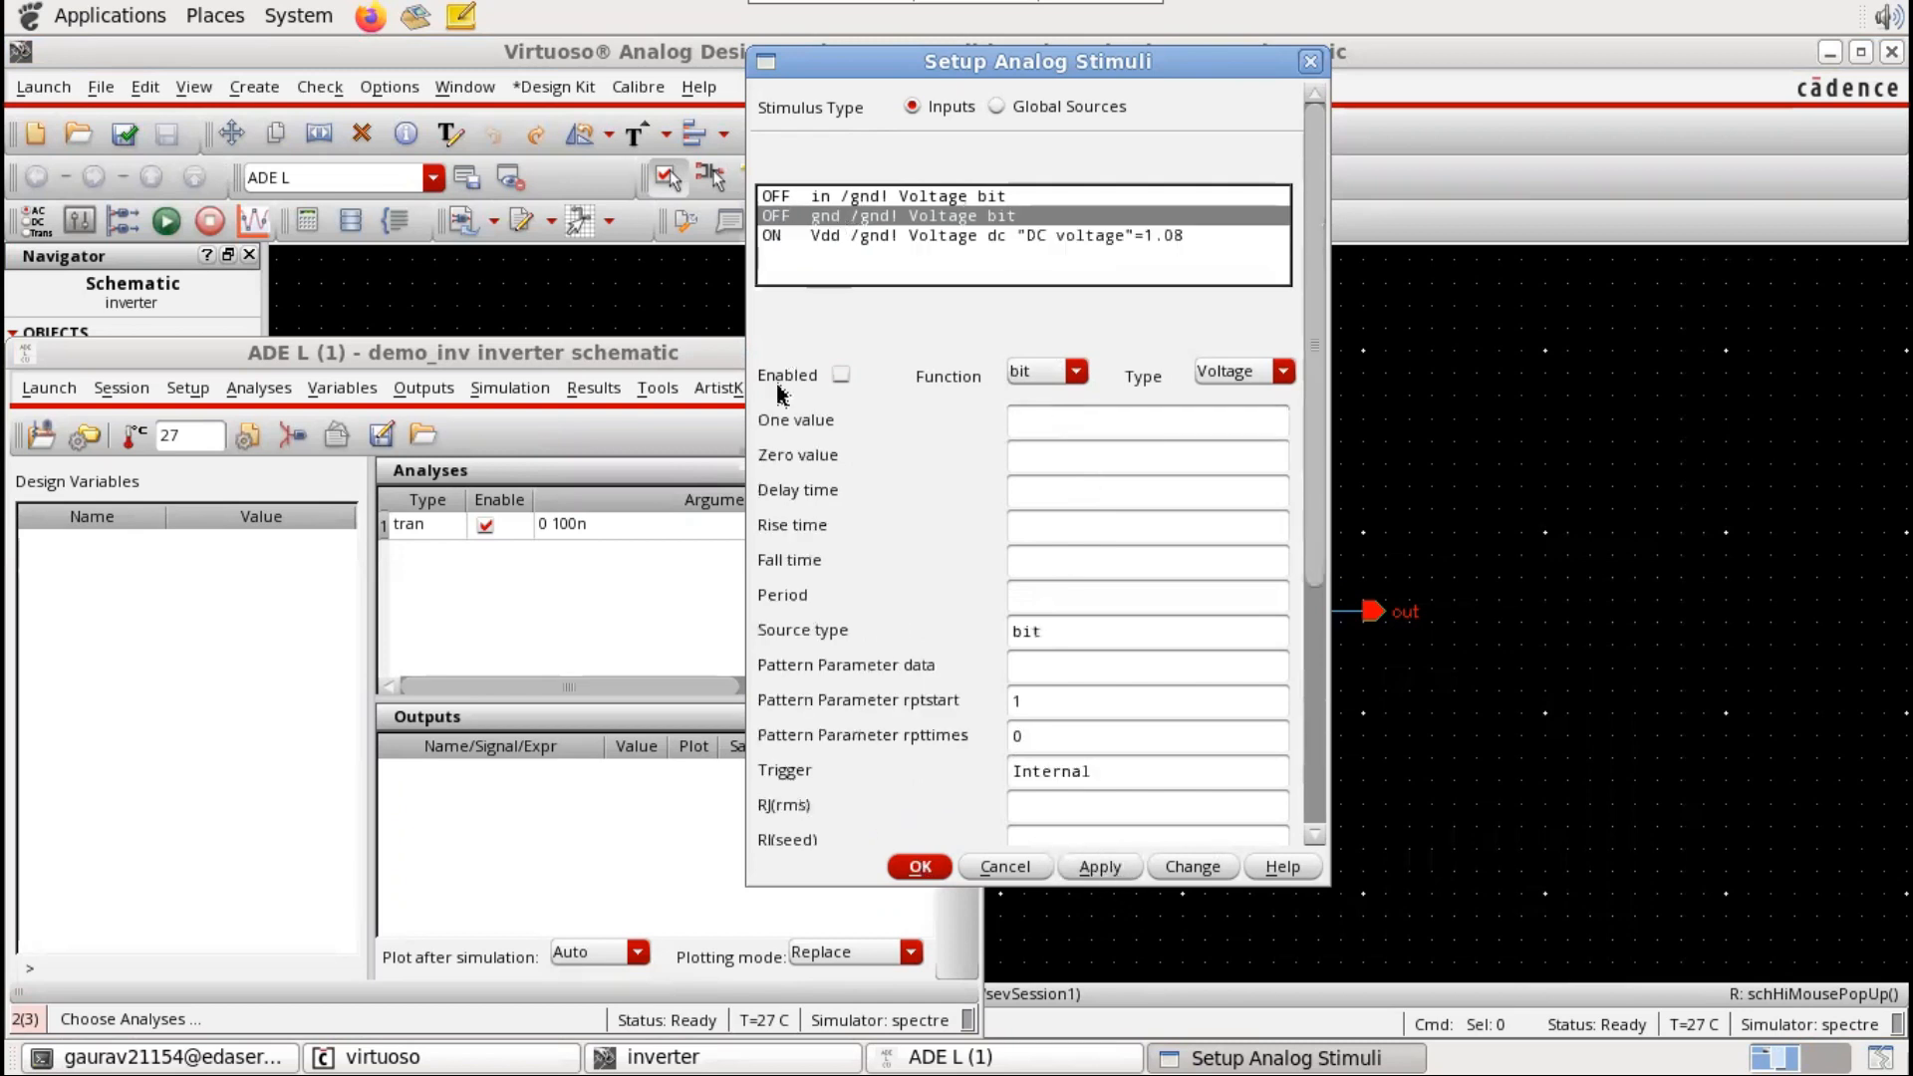
pyautogui.click(1072, 373)
pyautogui.click(1036, 398)
pyautogui.click(1059, 419)
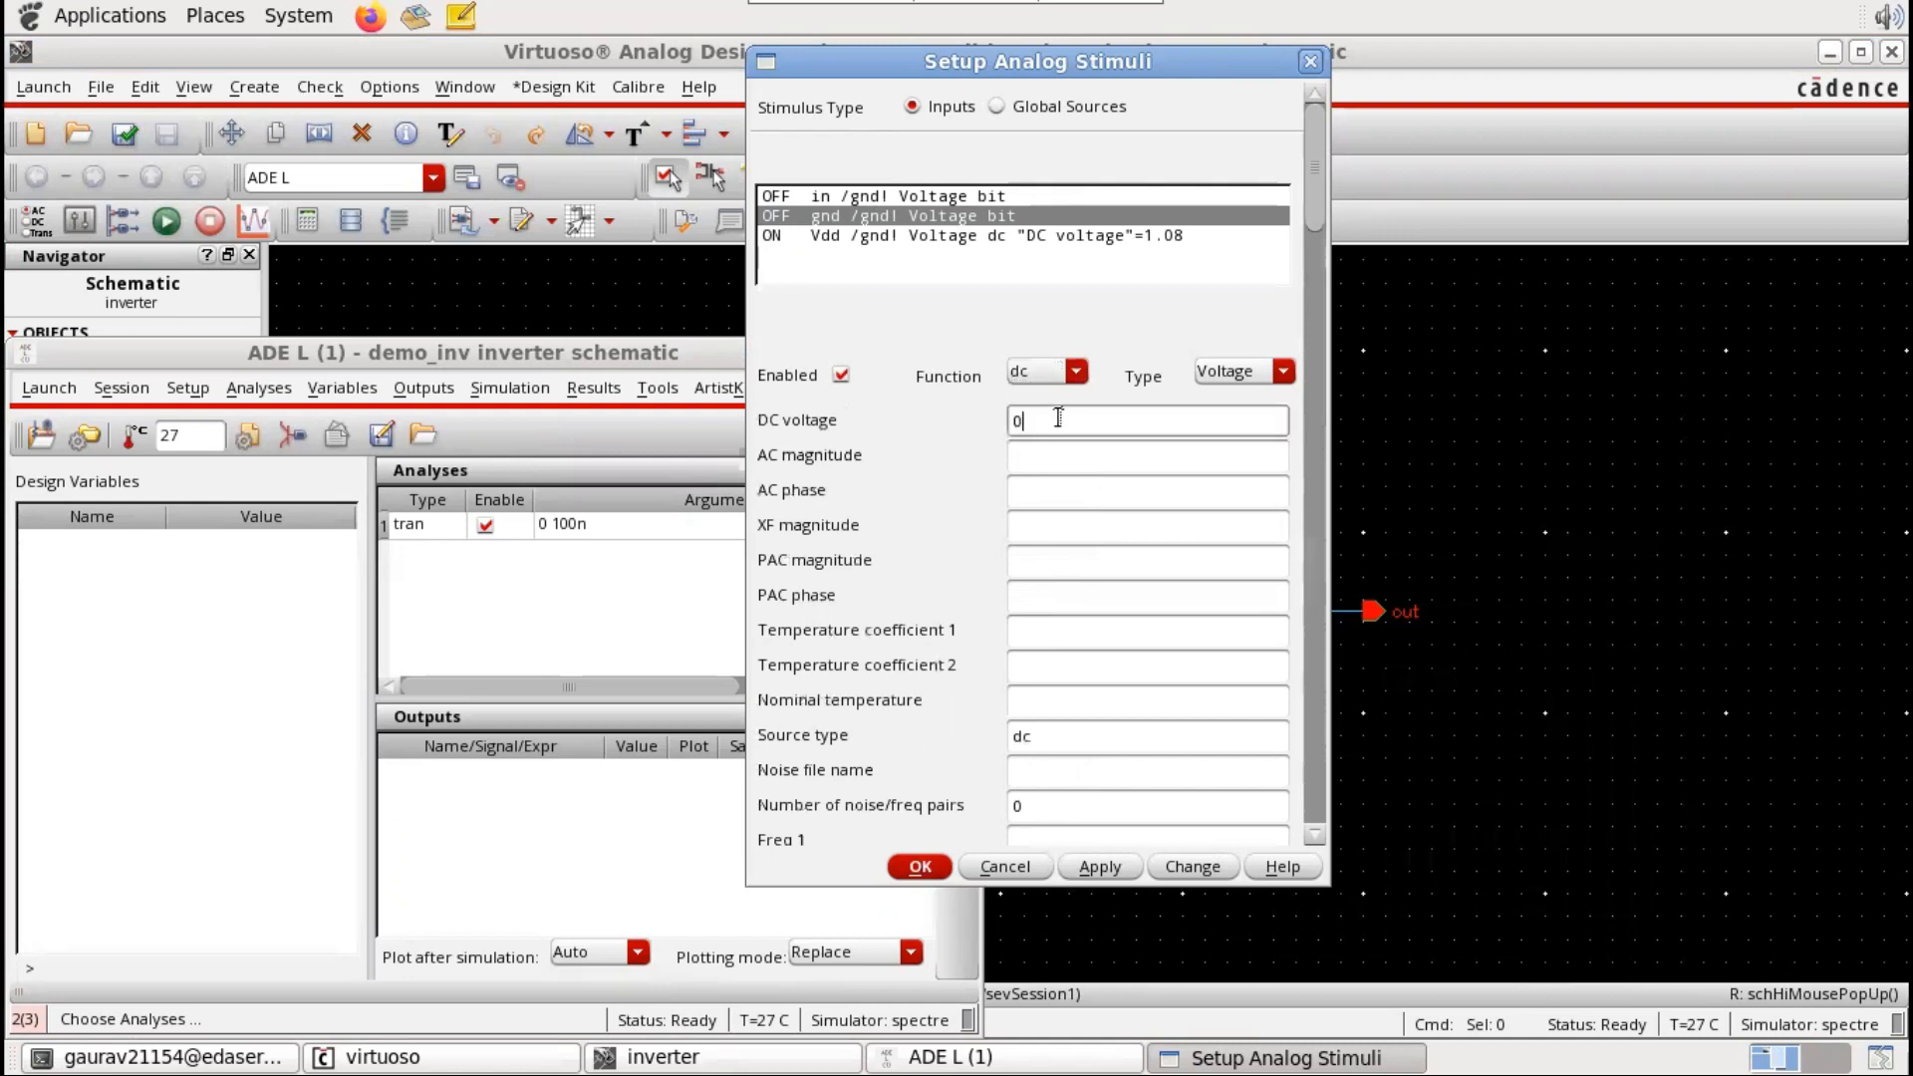
pyautogui.write('0')
pyautogui.click(1100, 867)
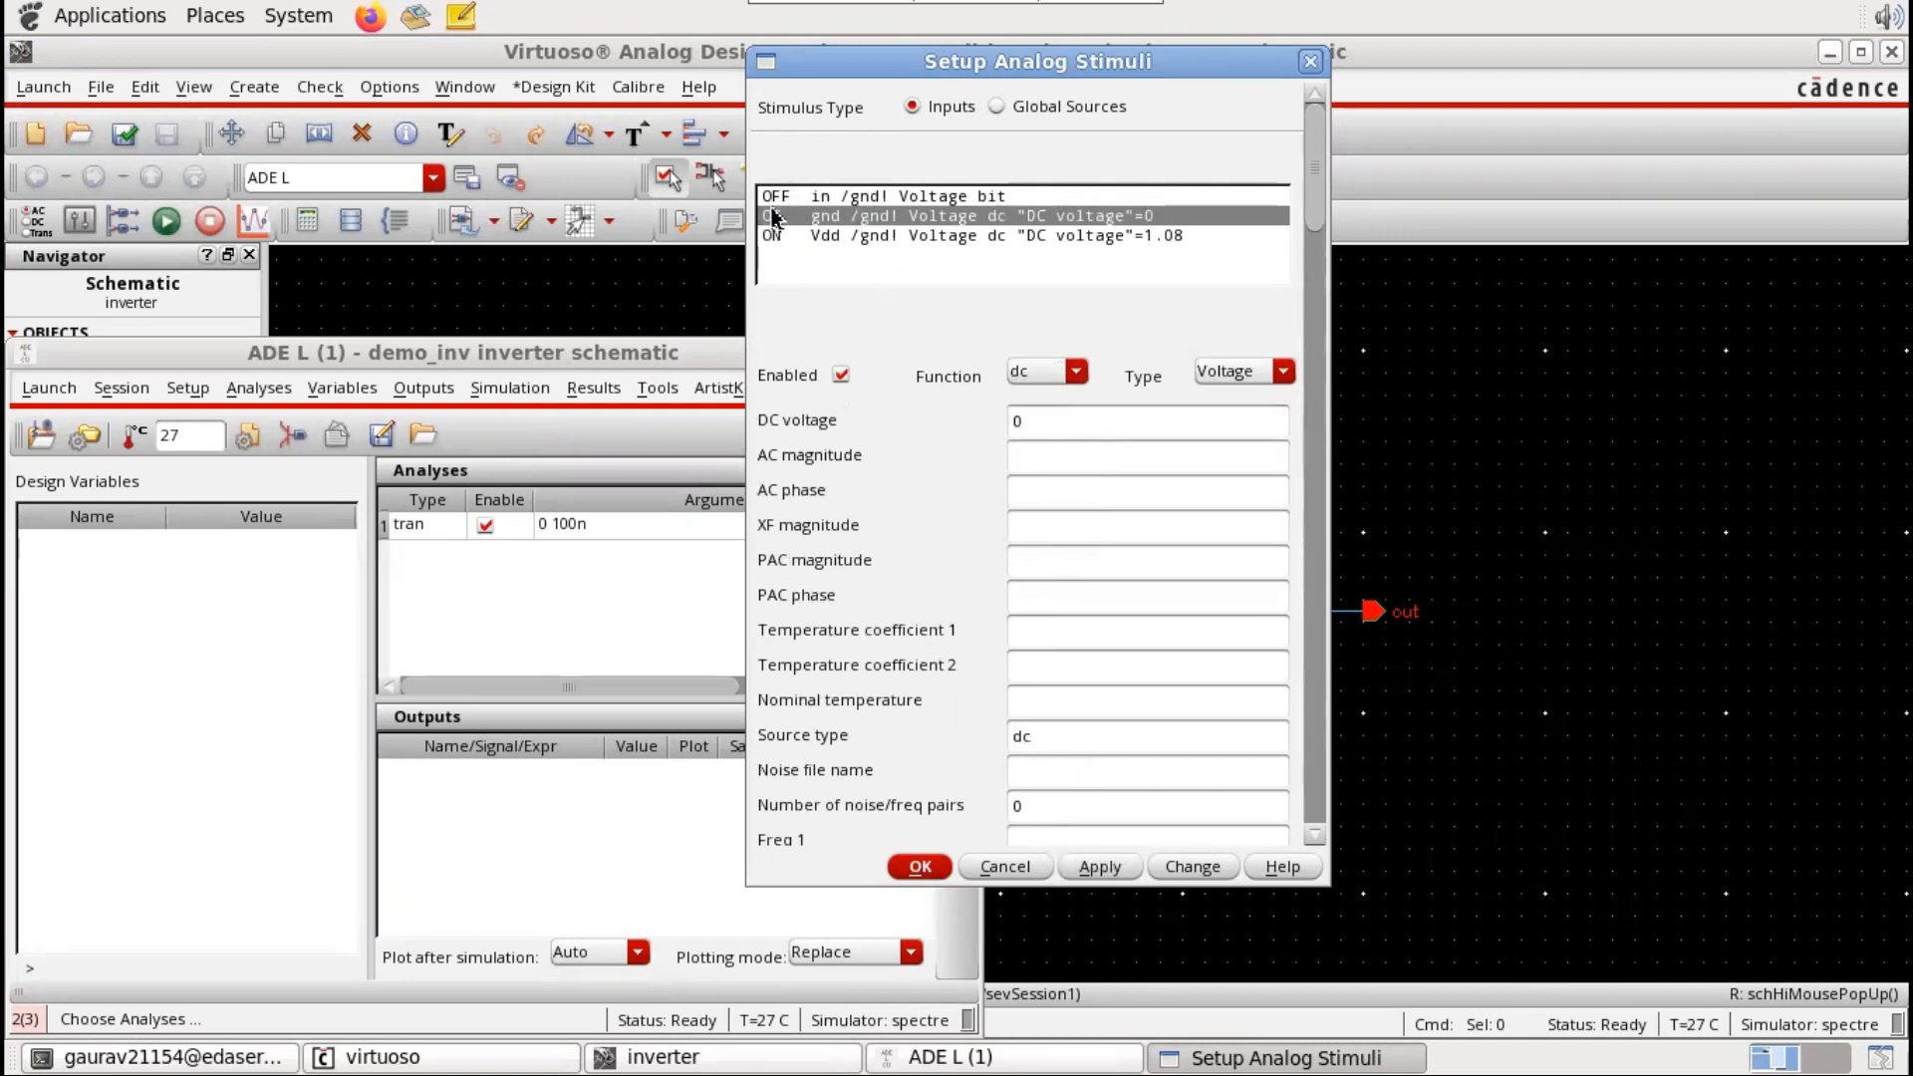
# Step: Enable a pulse voltage stimulus for the in input with Voltage 1 at 0 and Voltage 2 at 1.08
pyautogui.click(819, 237)
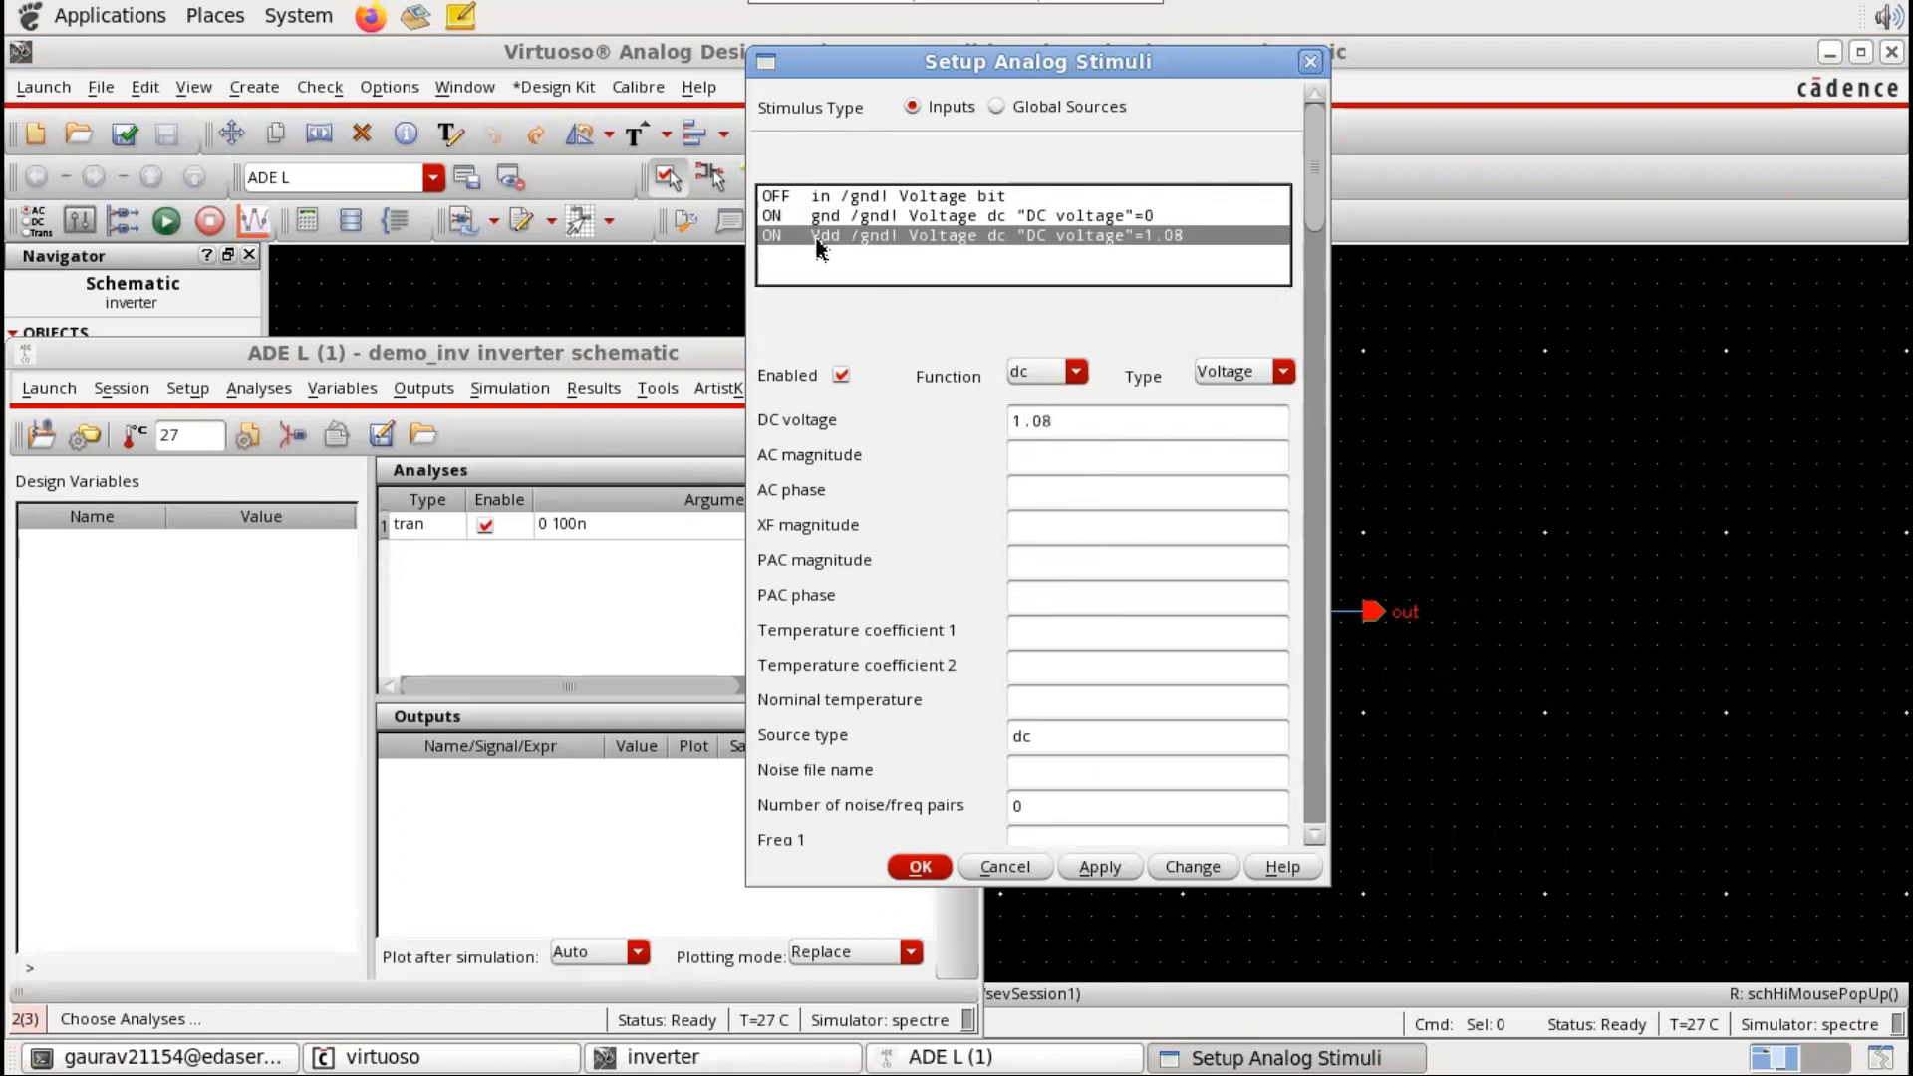
pyautogui.click(815, 219)
pyautogui.click(835, 200)
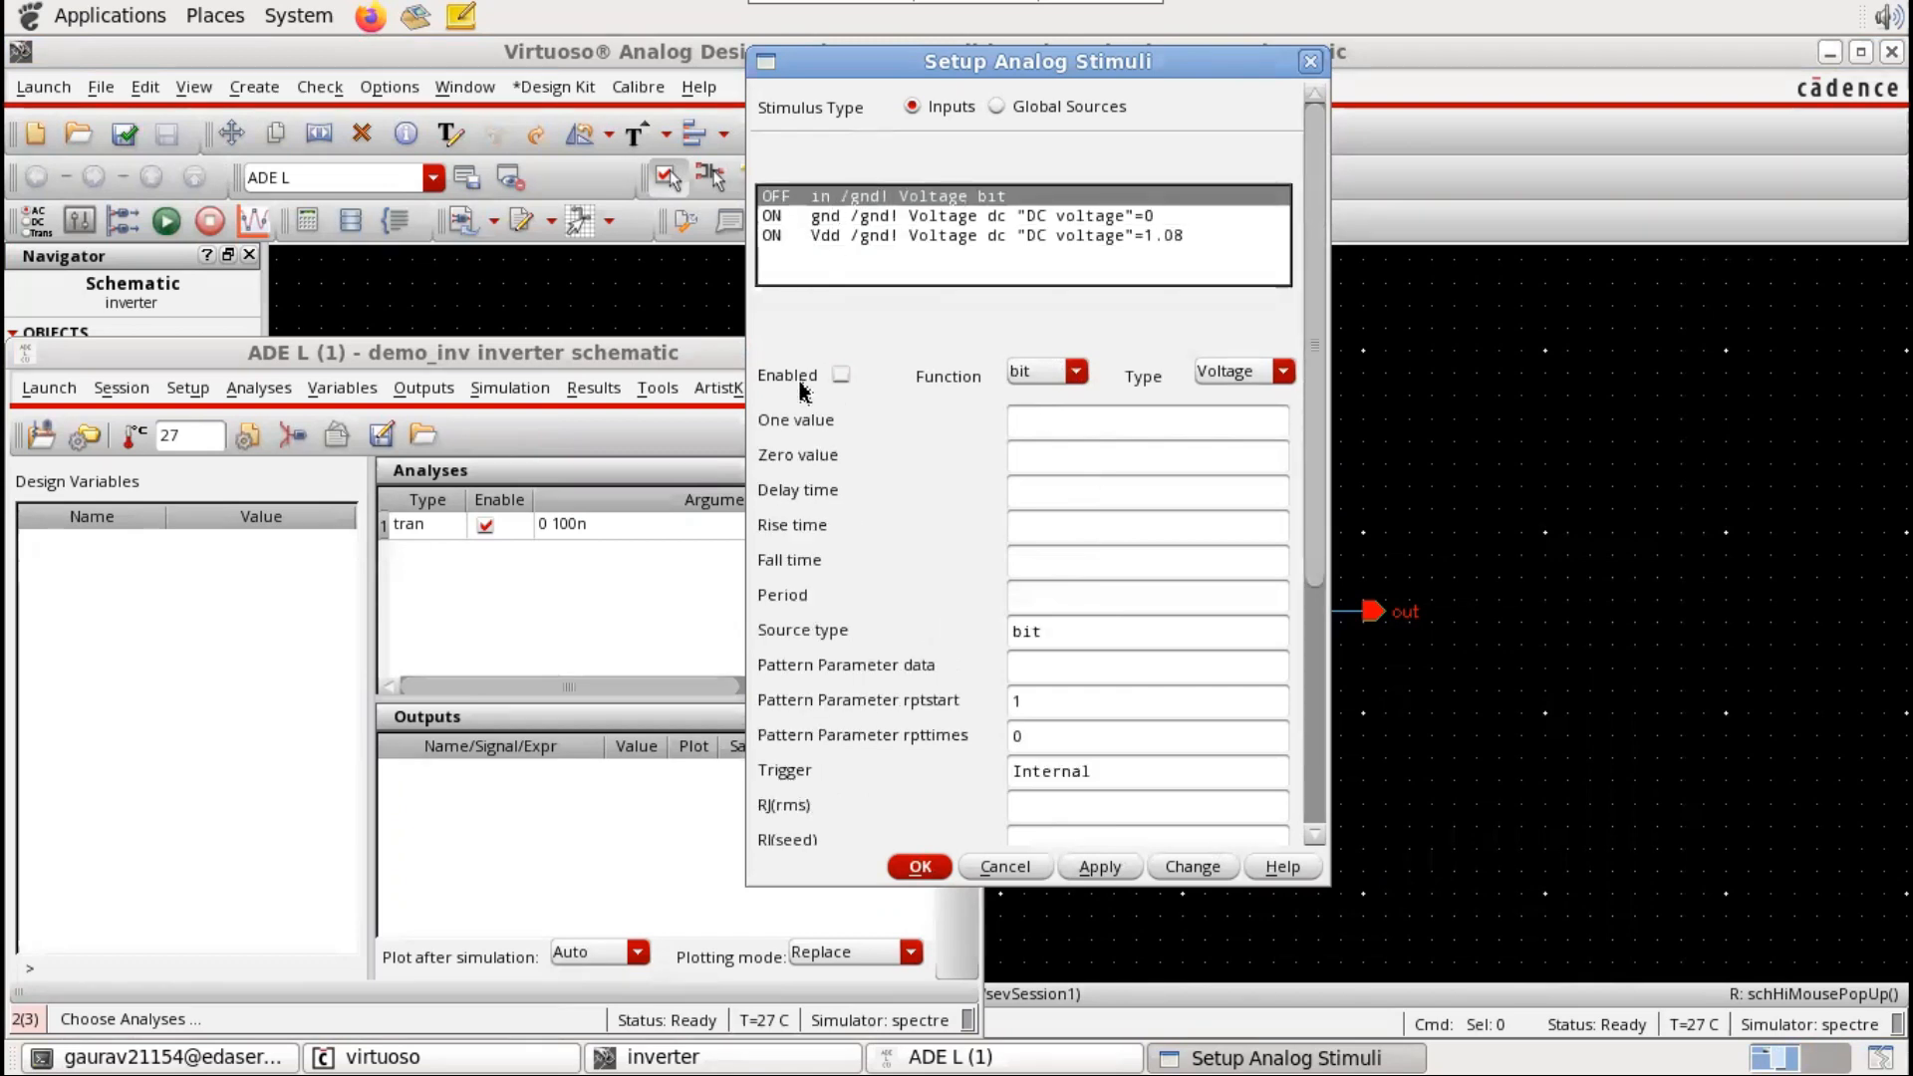
pyautogui.click(841, 376)
pyautogui.click(1076, 371)
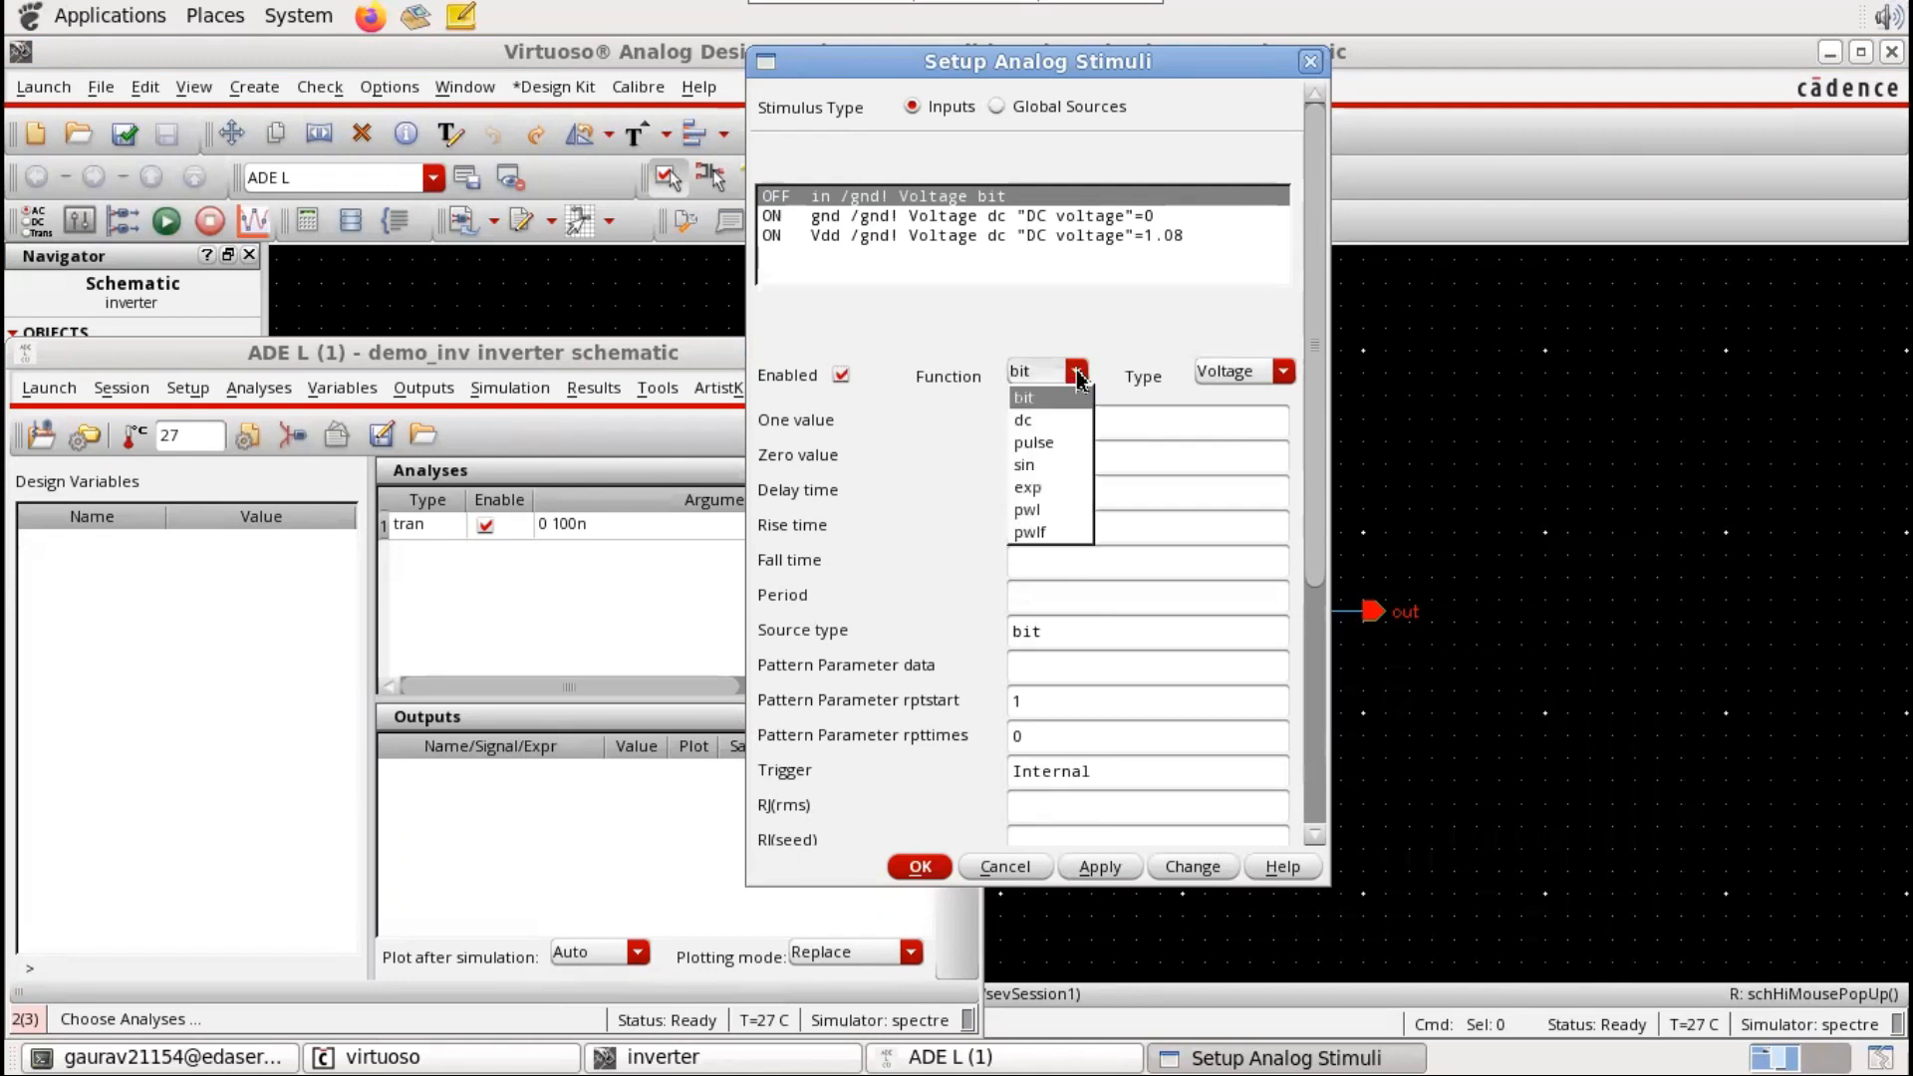
pyautogui.click(1029, 443)
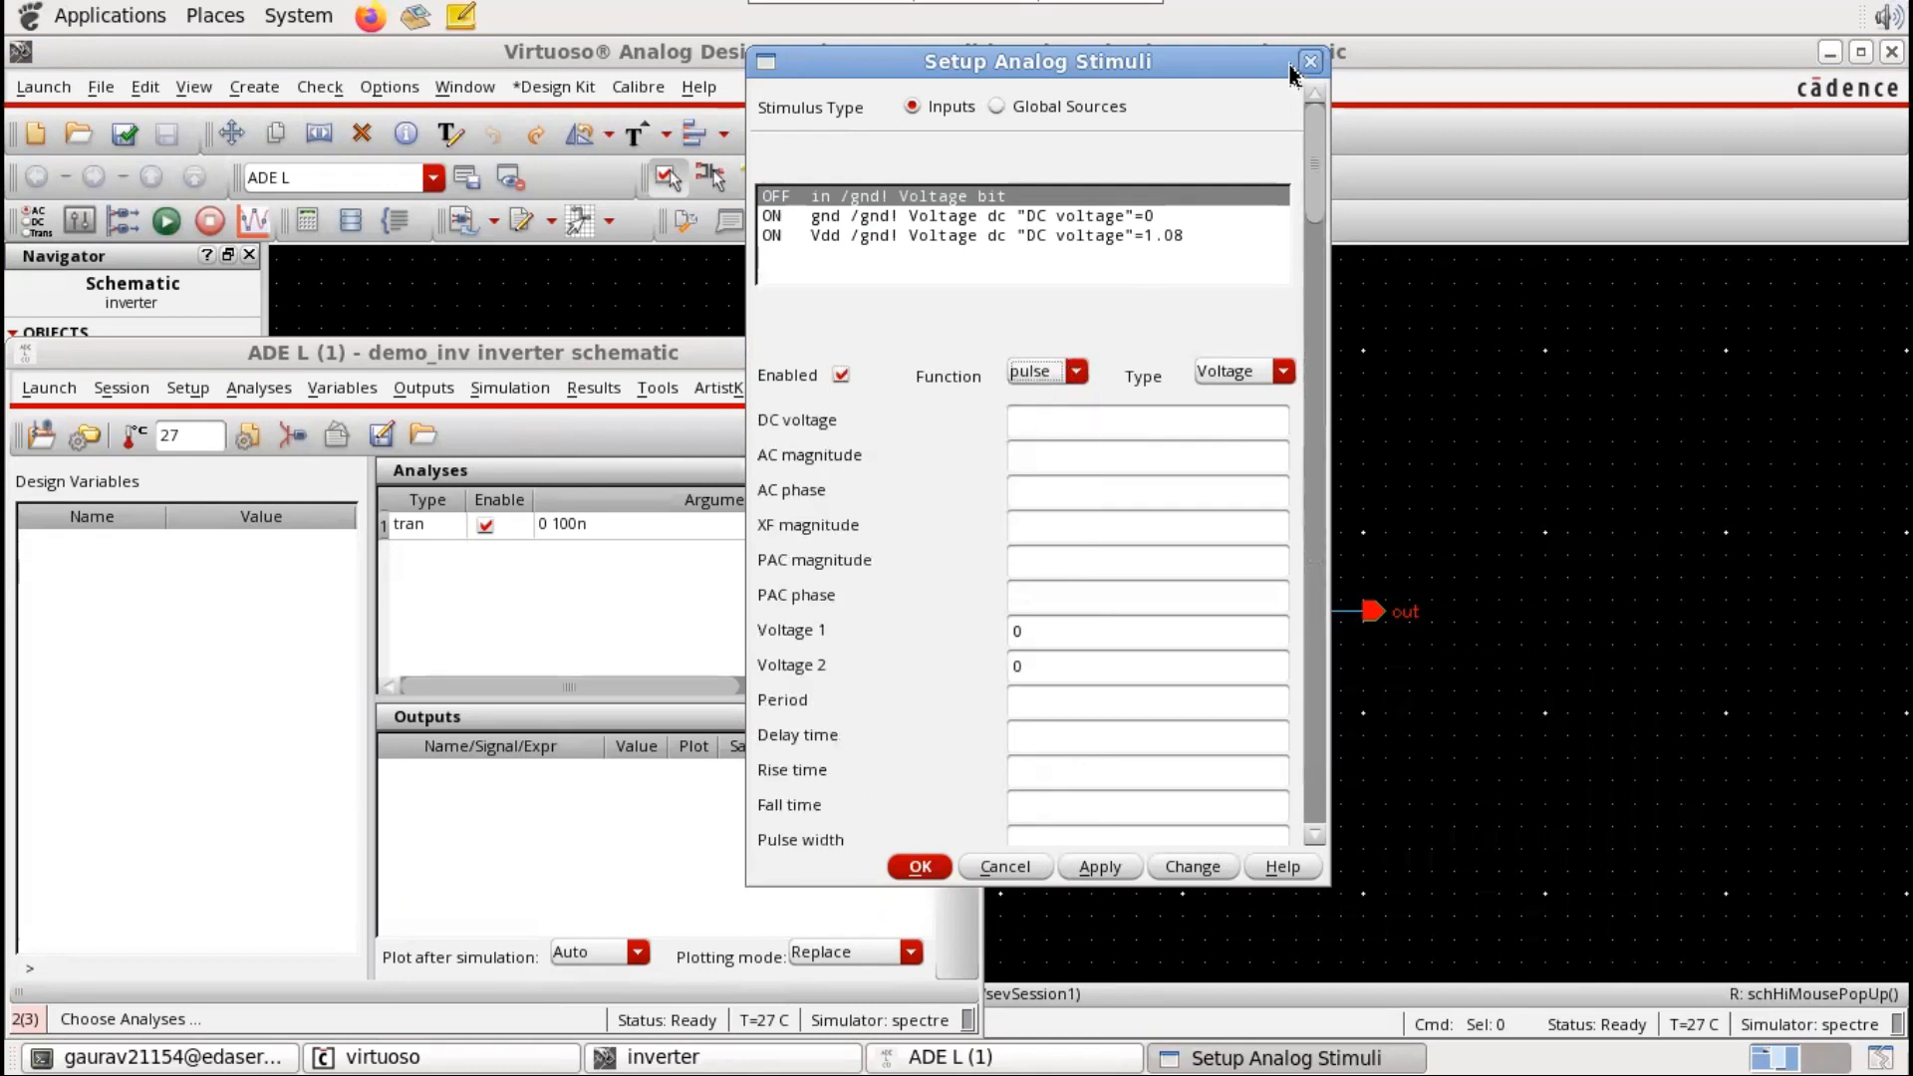
pyautogui.click(1021, 631)
pyautogui.press('Tab')
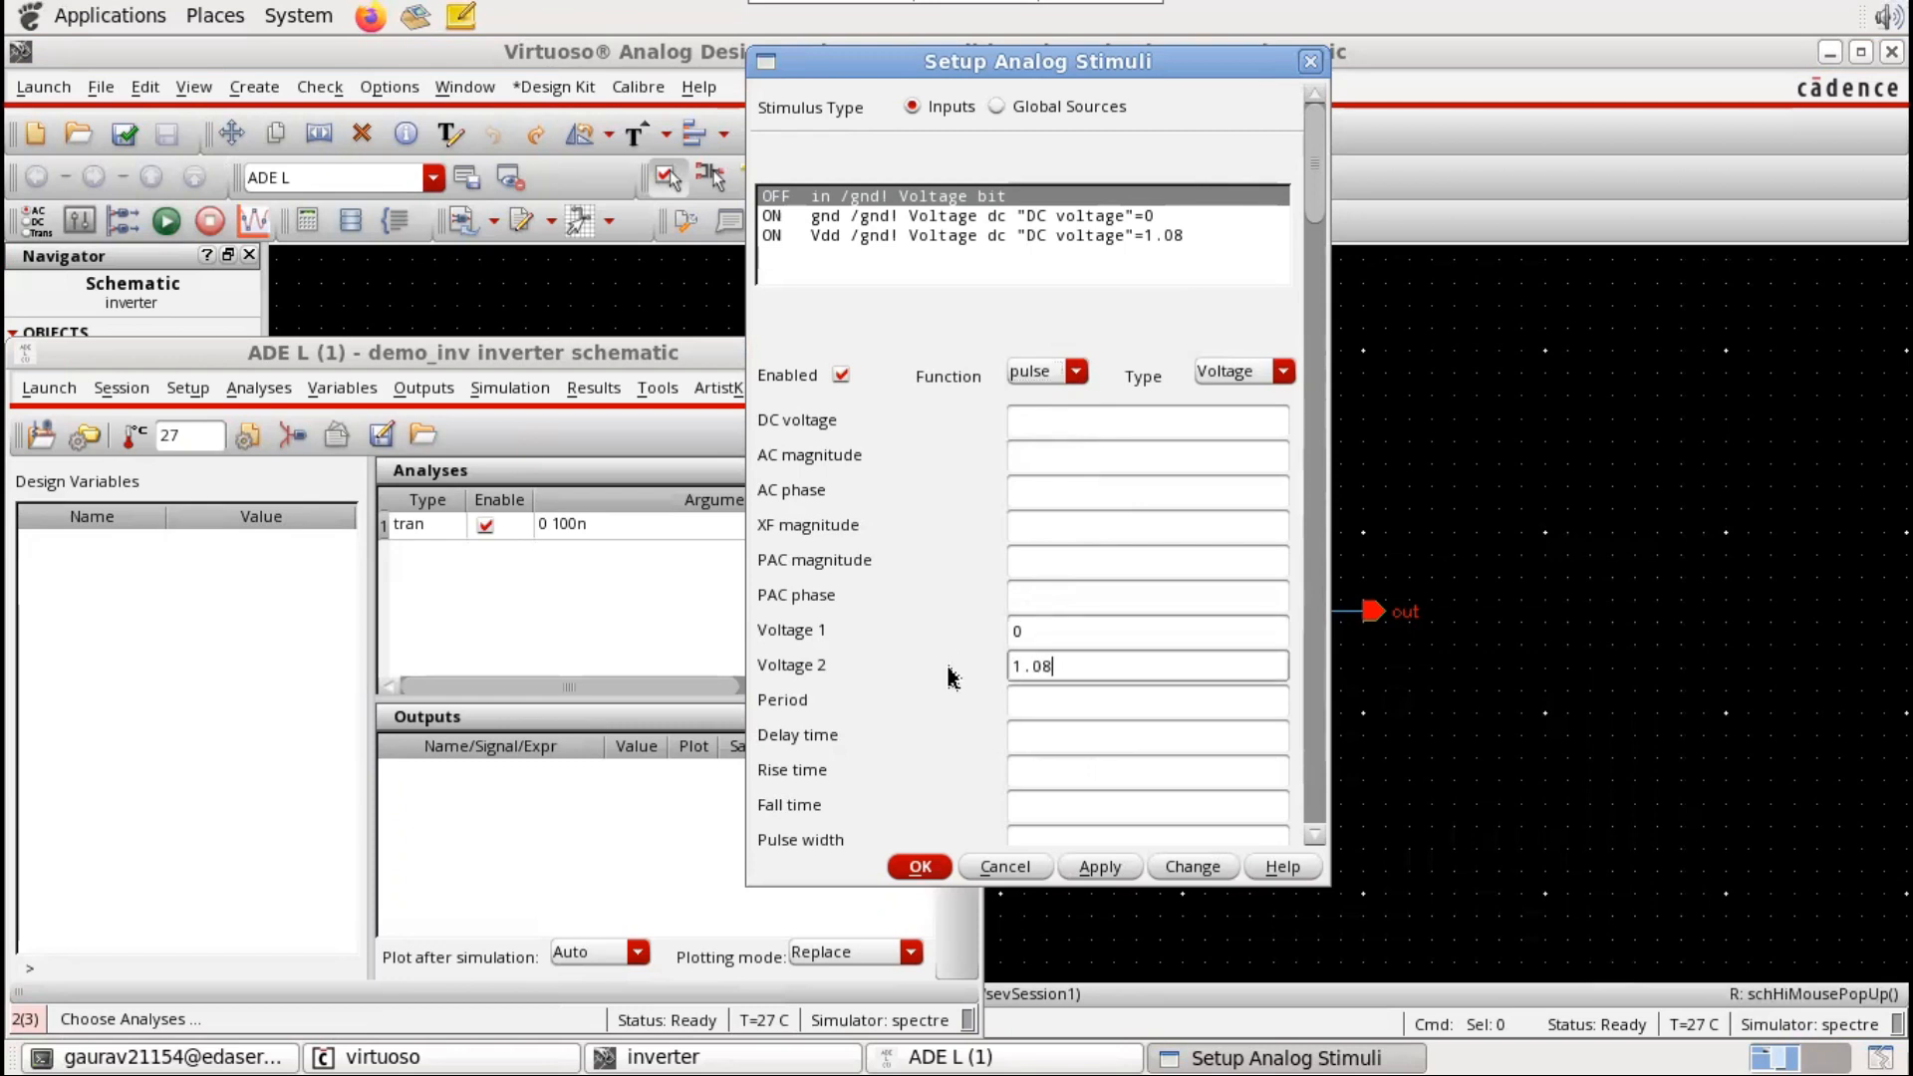
# Step: Set the in pulse's period to 25n, leave its delay, rise, fall and width fields blank, and confirm the stimuli setup
pyautogui.scroll(-5, 1017, 701)
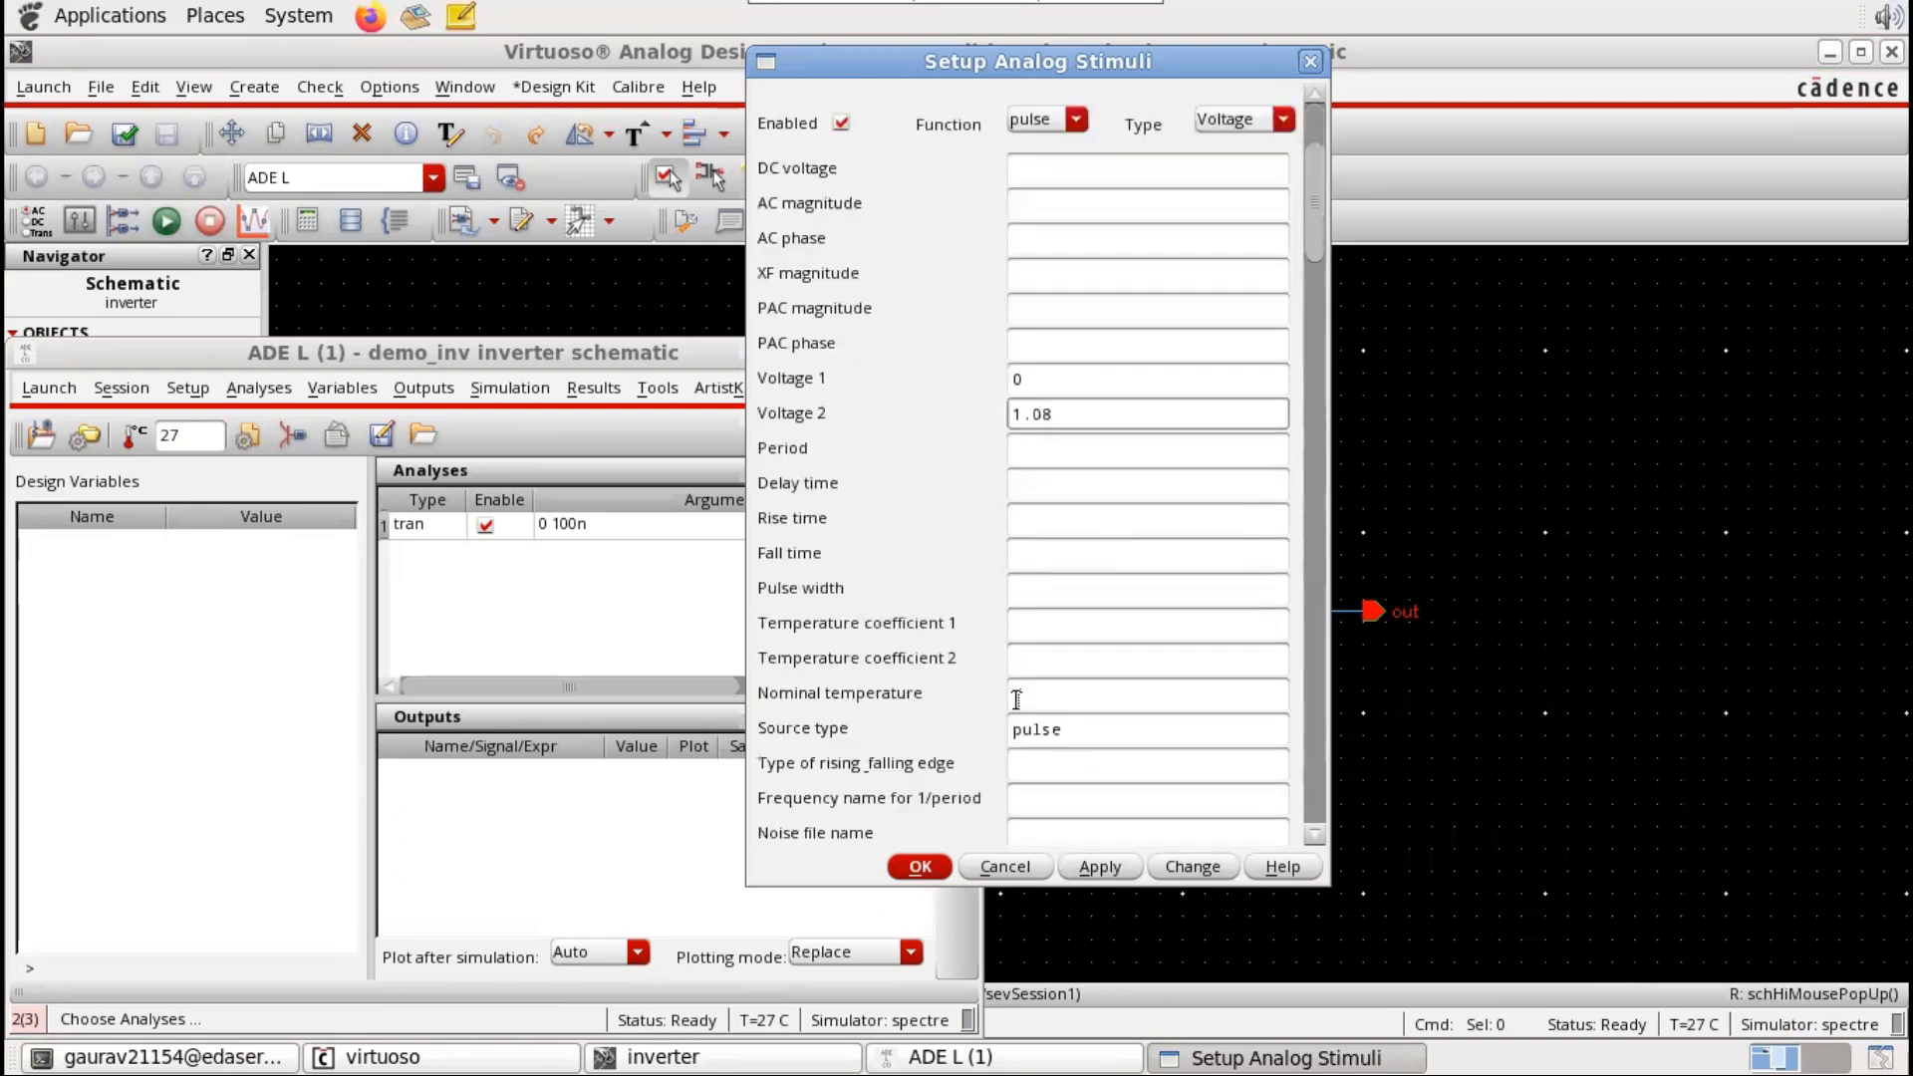
pyautogui.click(1033, 449)
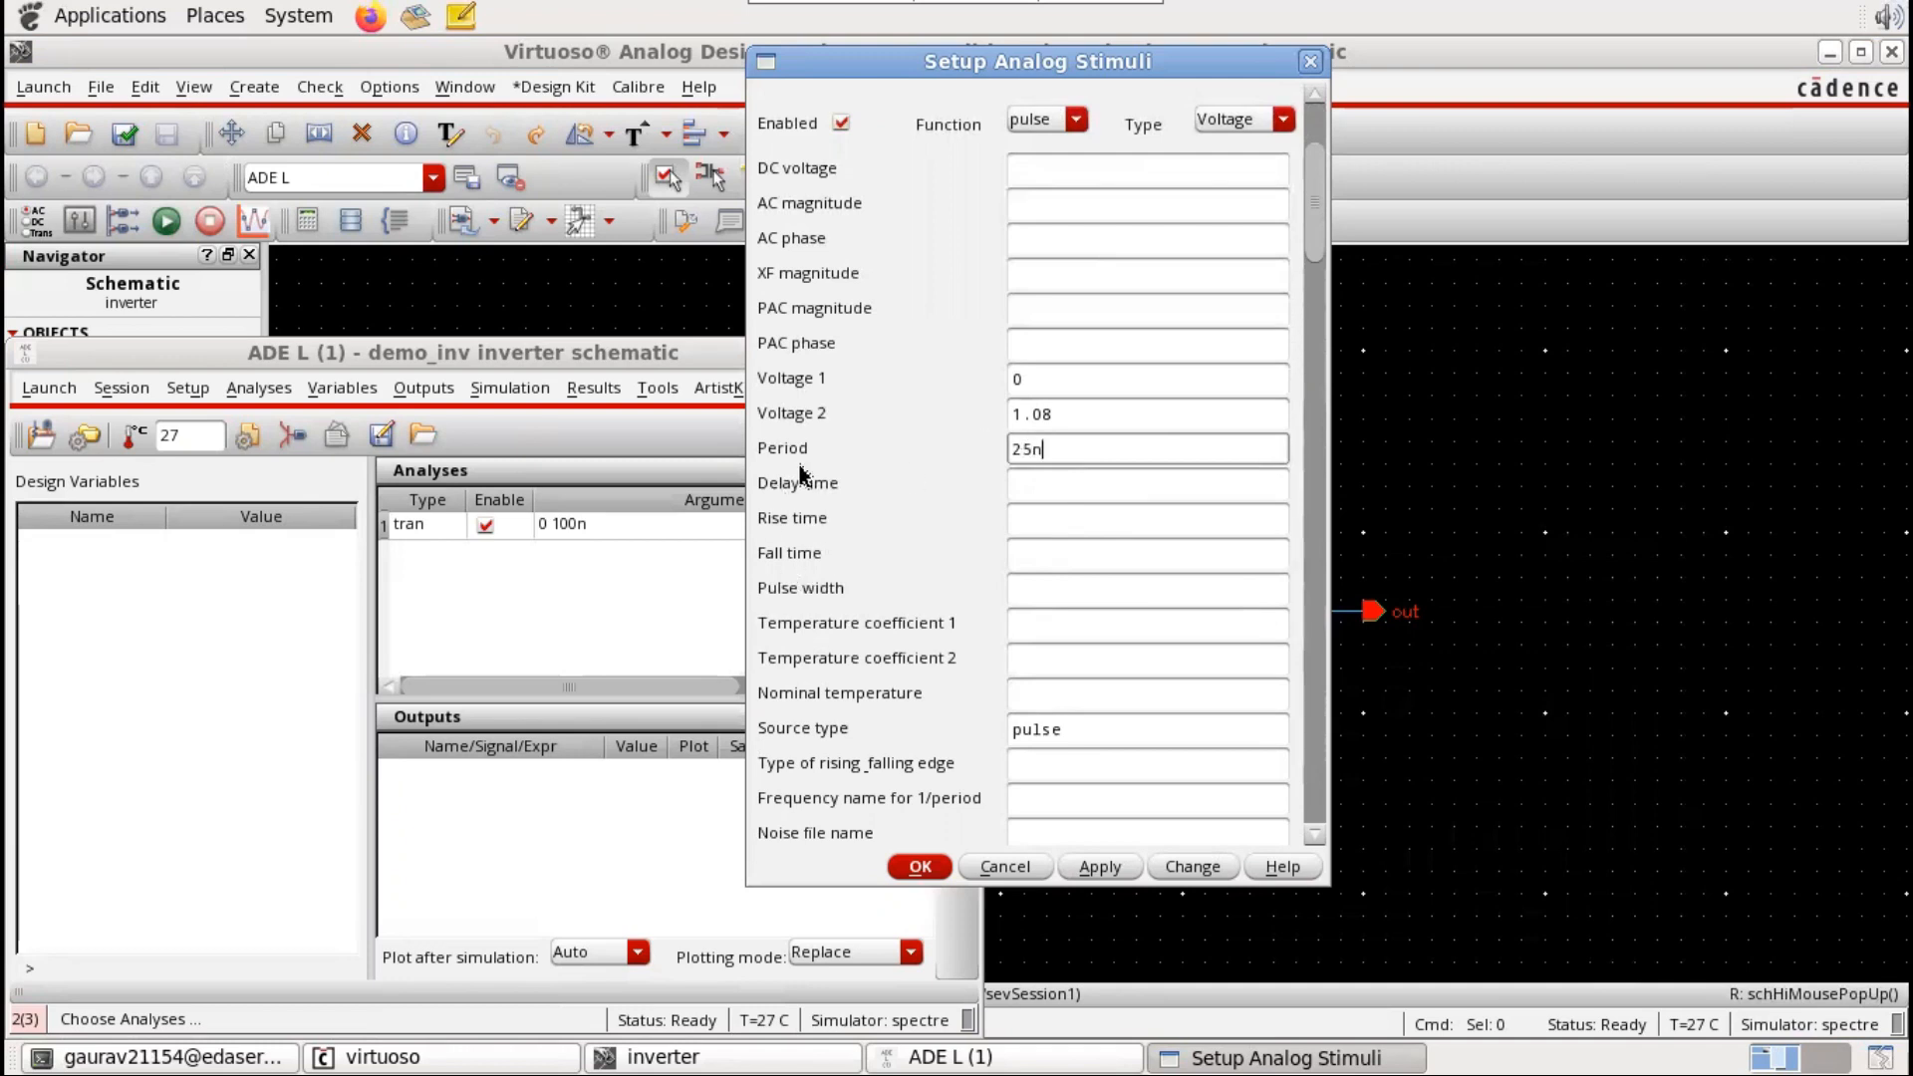
pyautogui.click(1029, 484)
pyautogui.click(1062, 518)
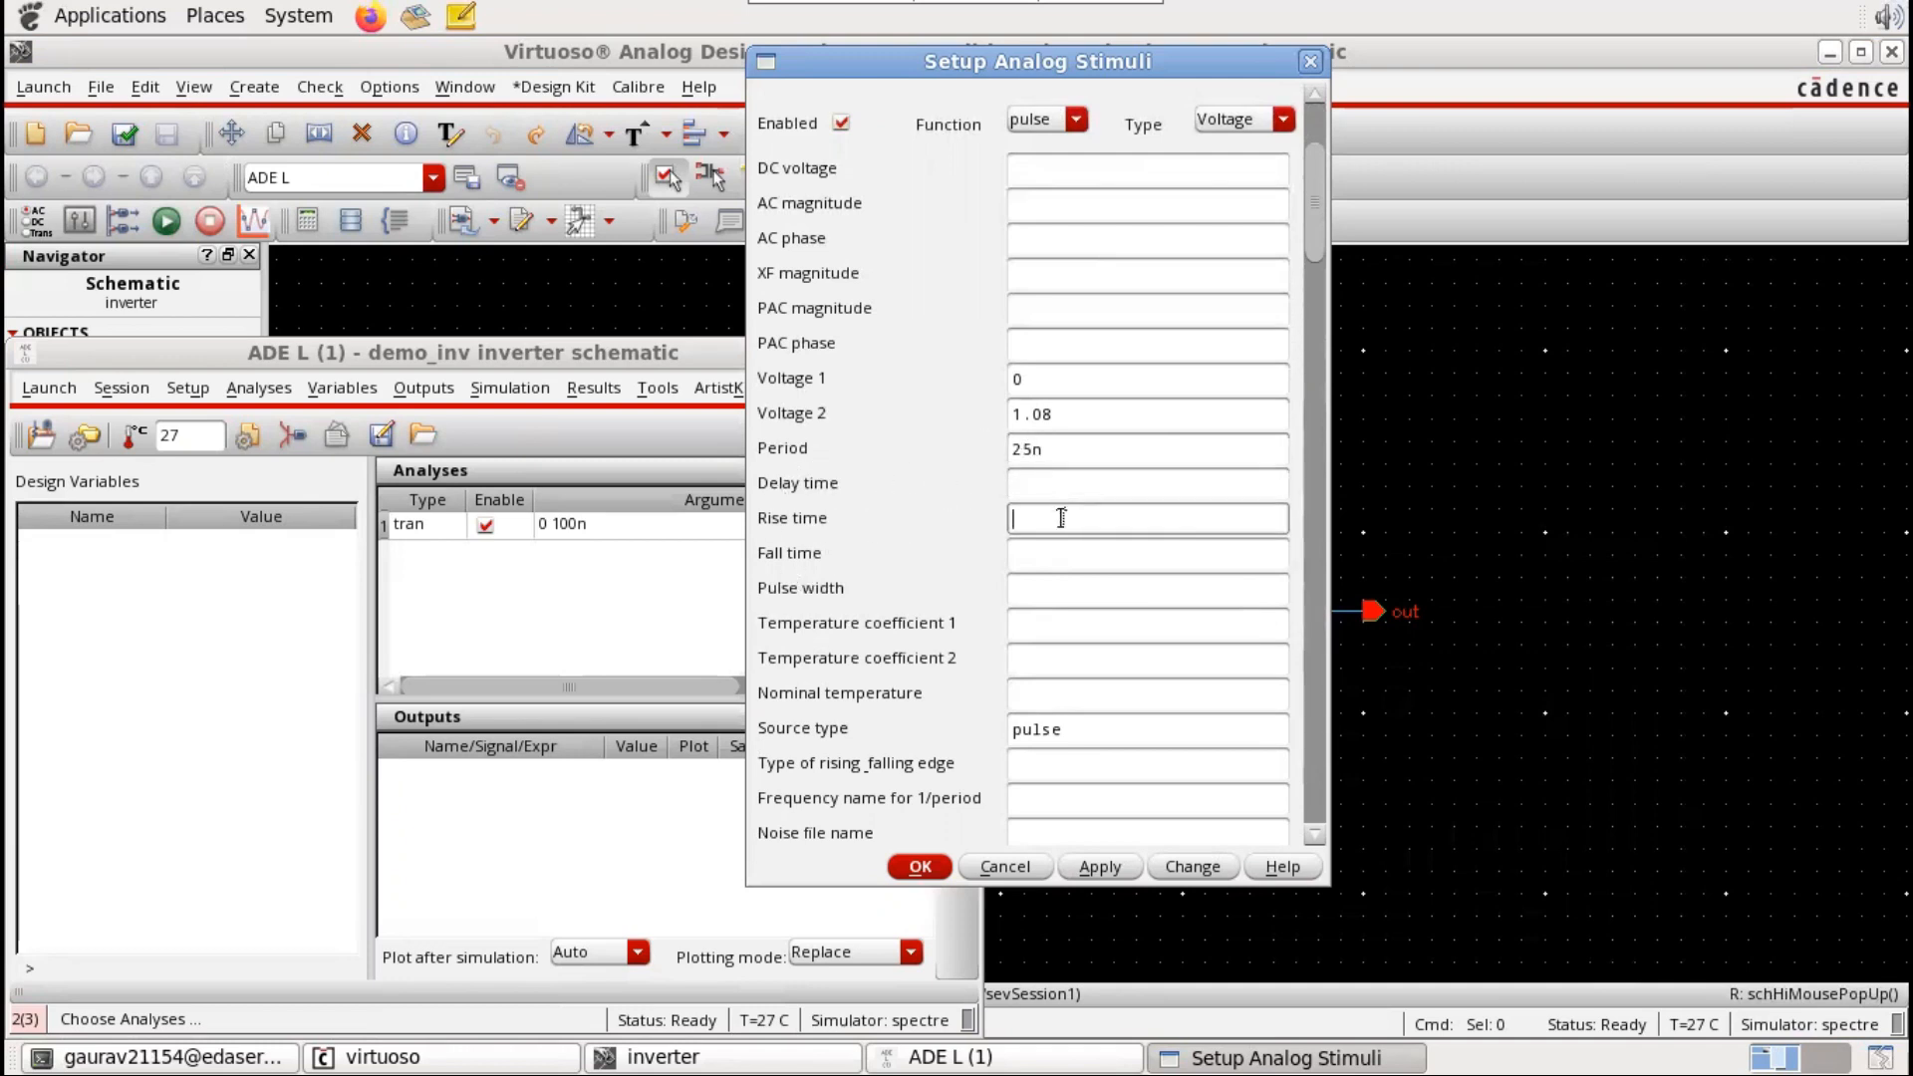
pyautogui.click(1056, 551)
pyautogui.click(1047, 593)
pyautogui.scroll(-4, 1059, 744)
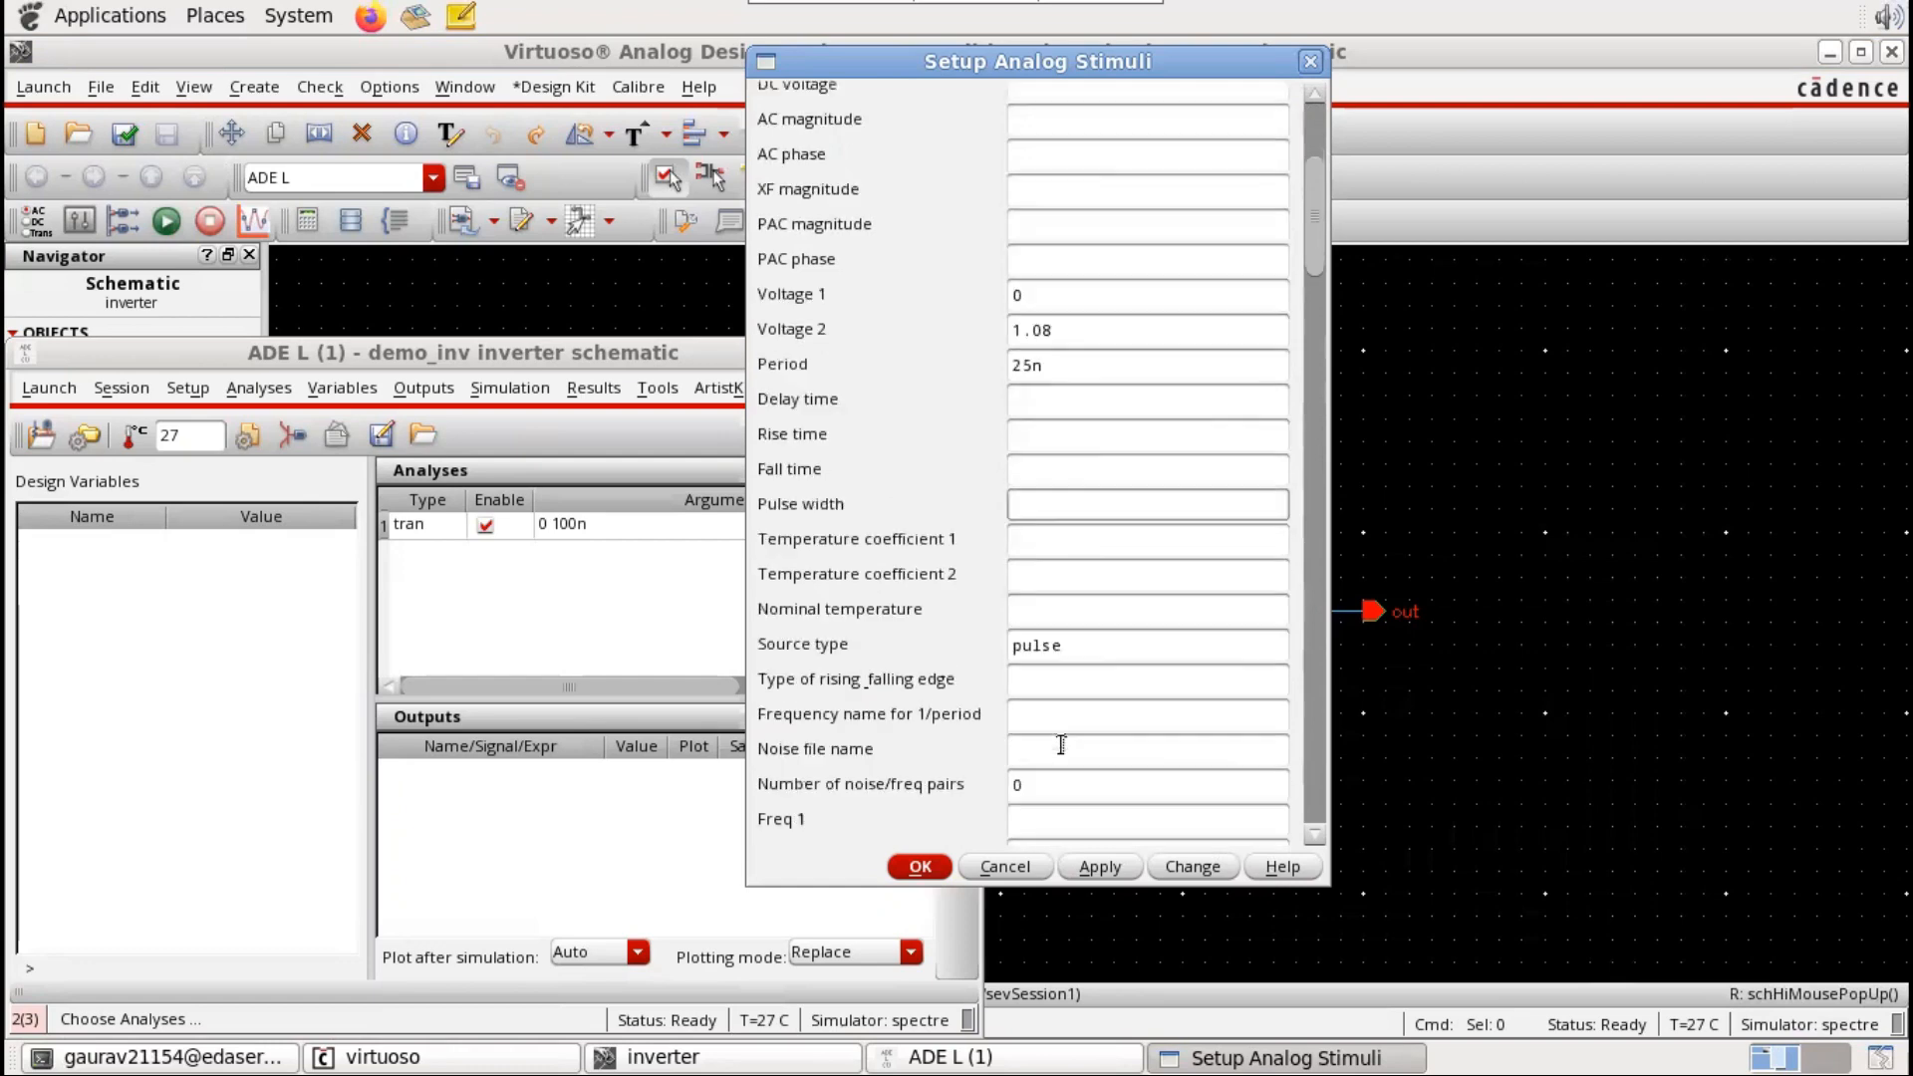
pyautogui.scroll(4, 1044, 352)
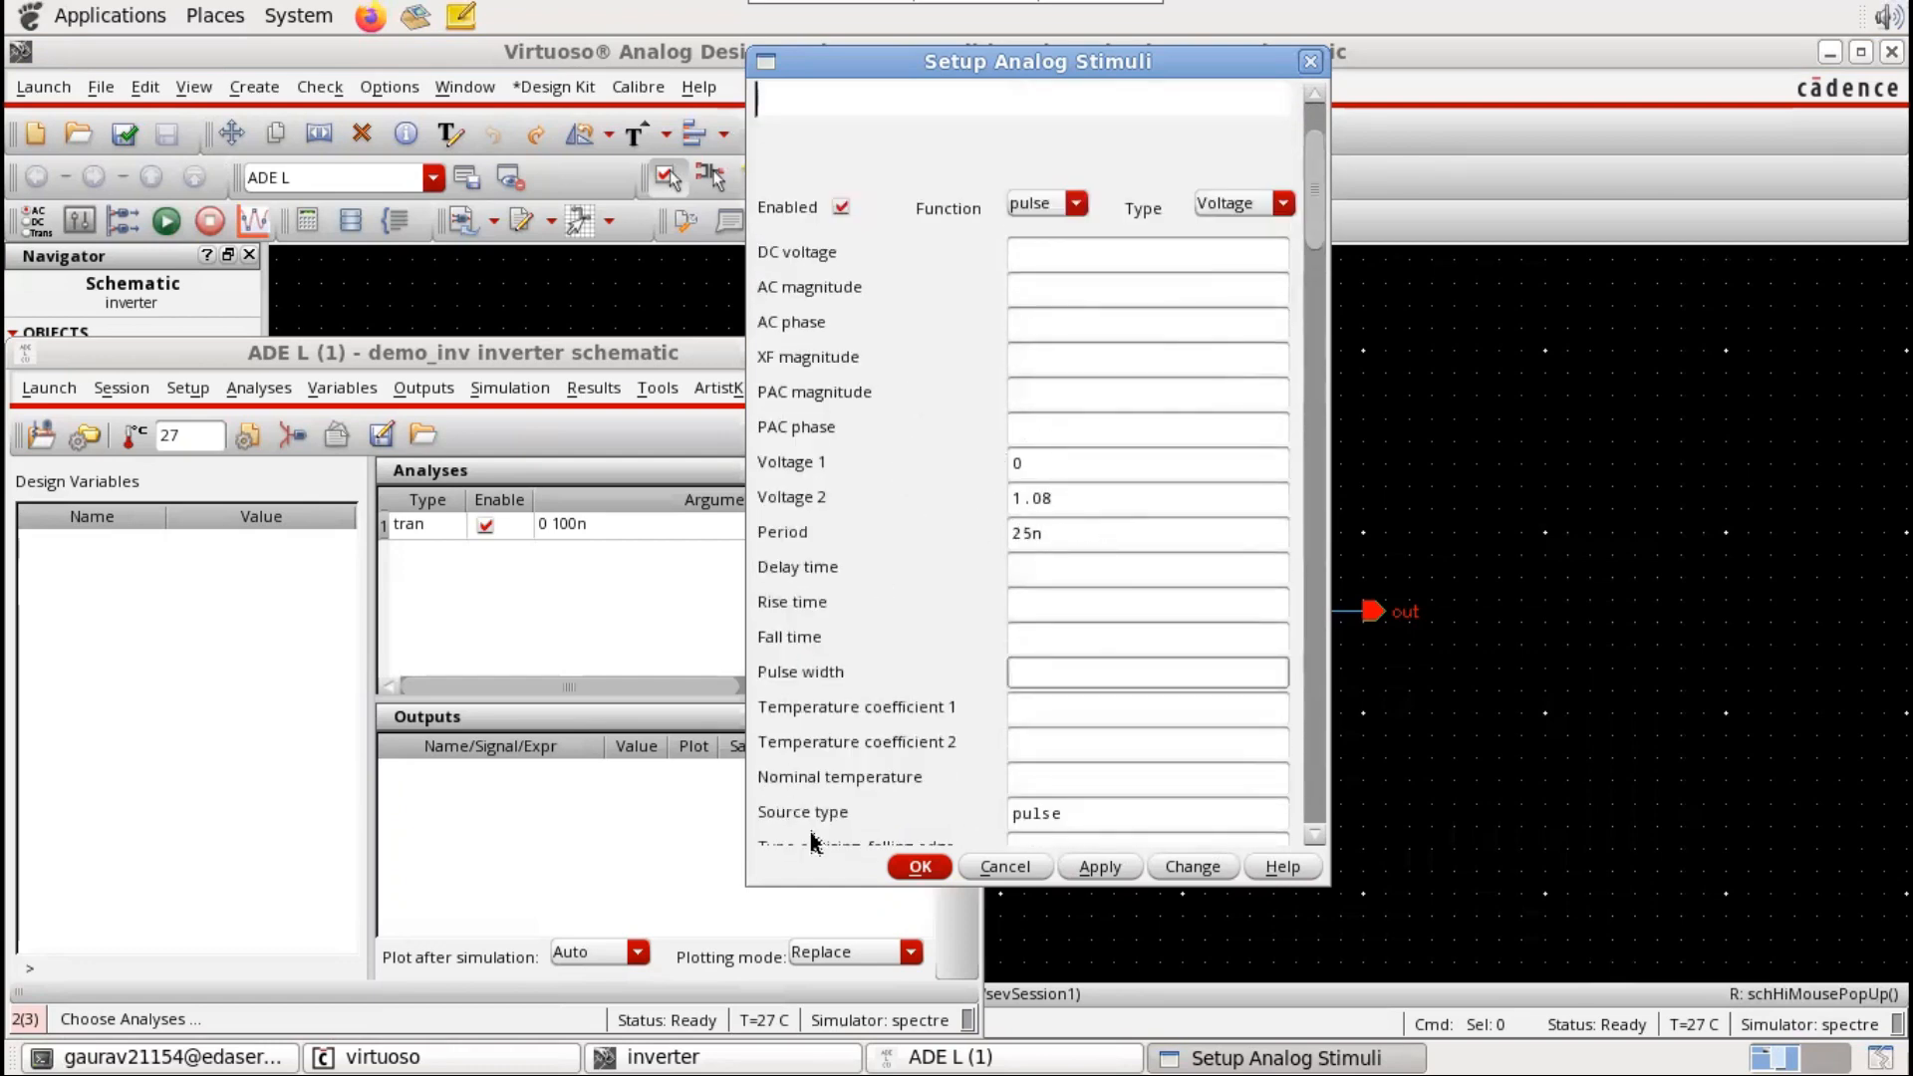
pyautogui.click(1103, 867)
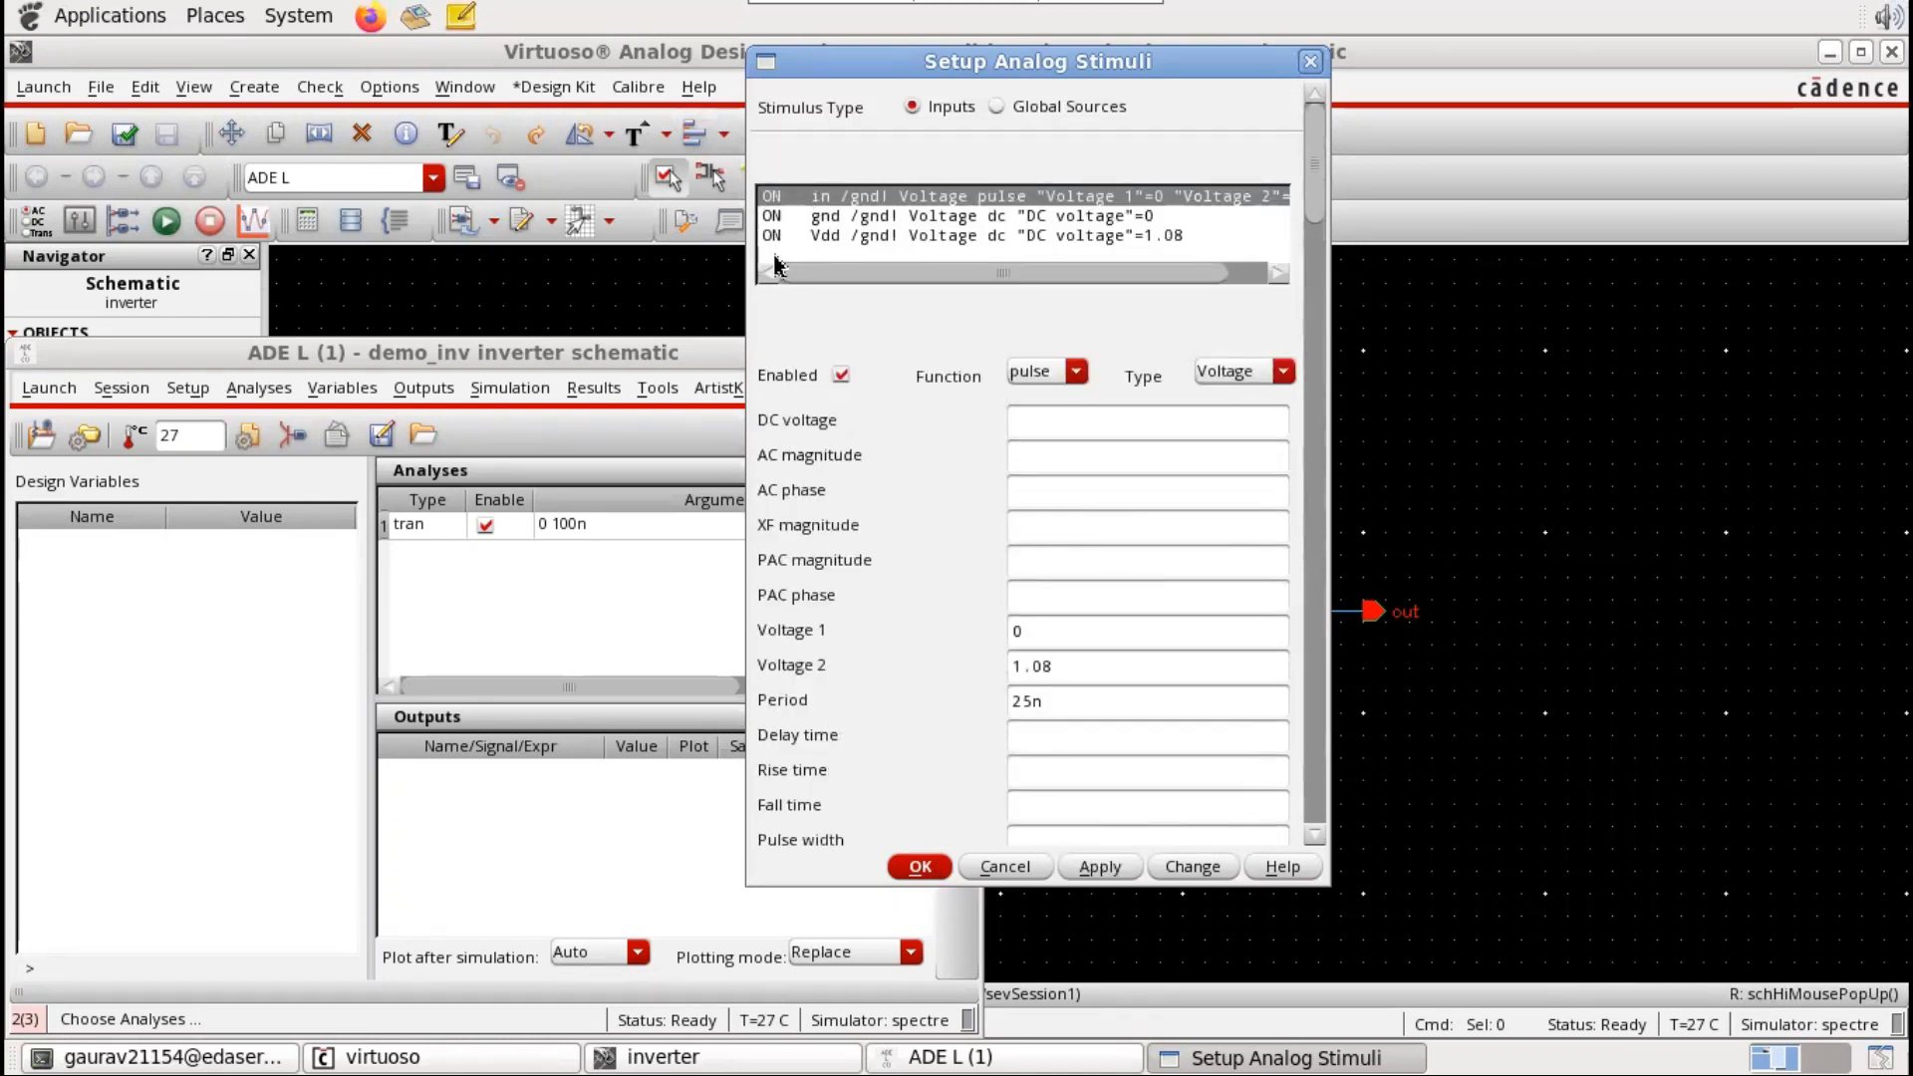
pyautogui.click(920, 866)
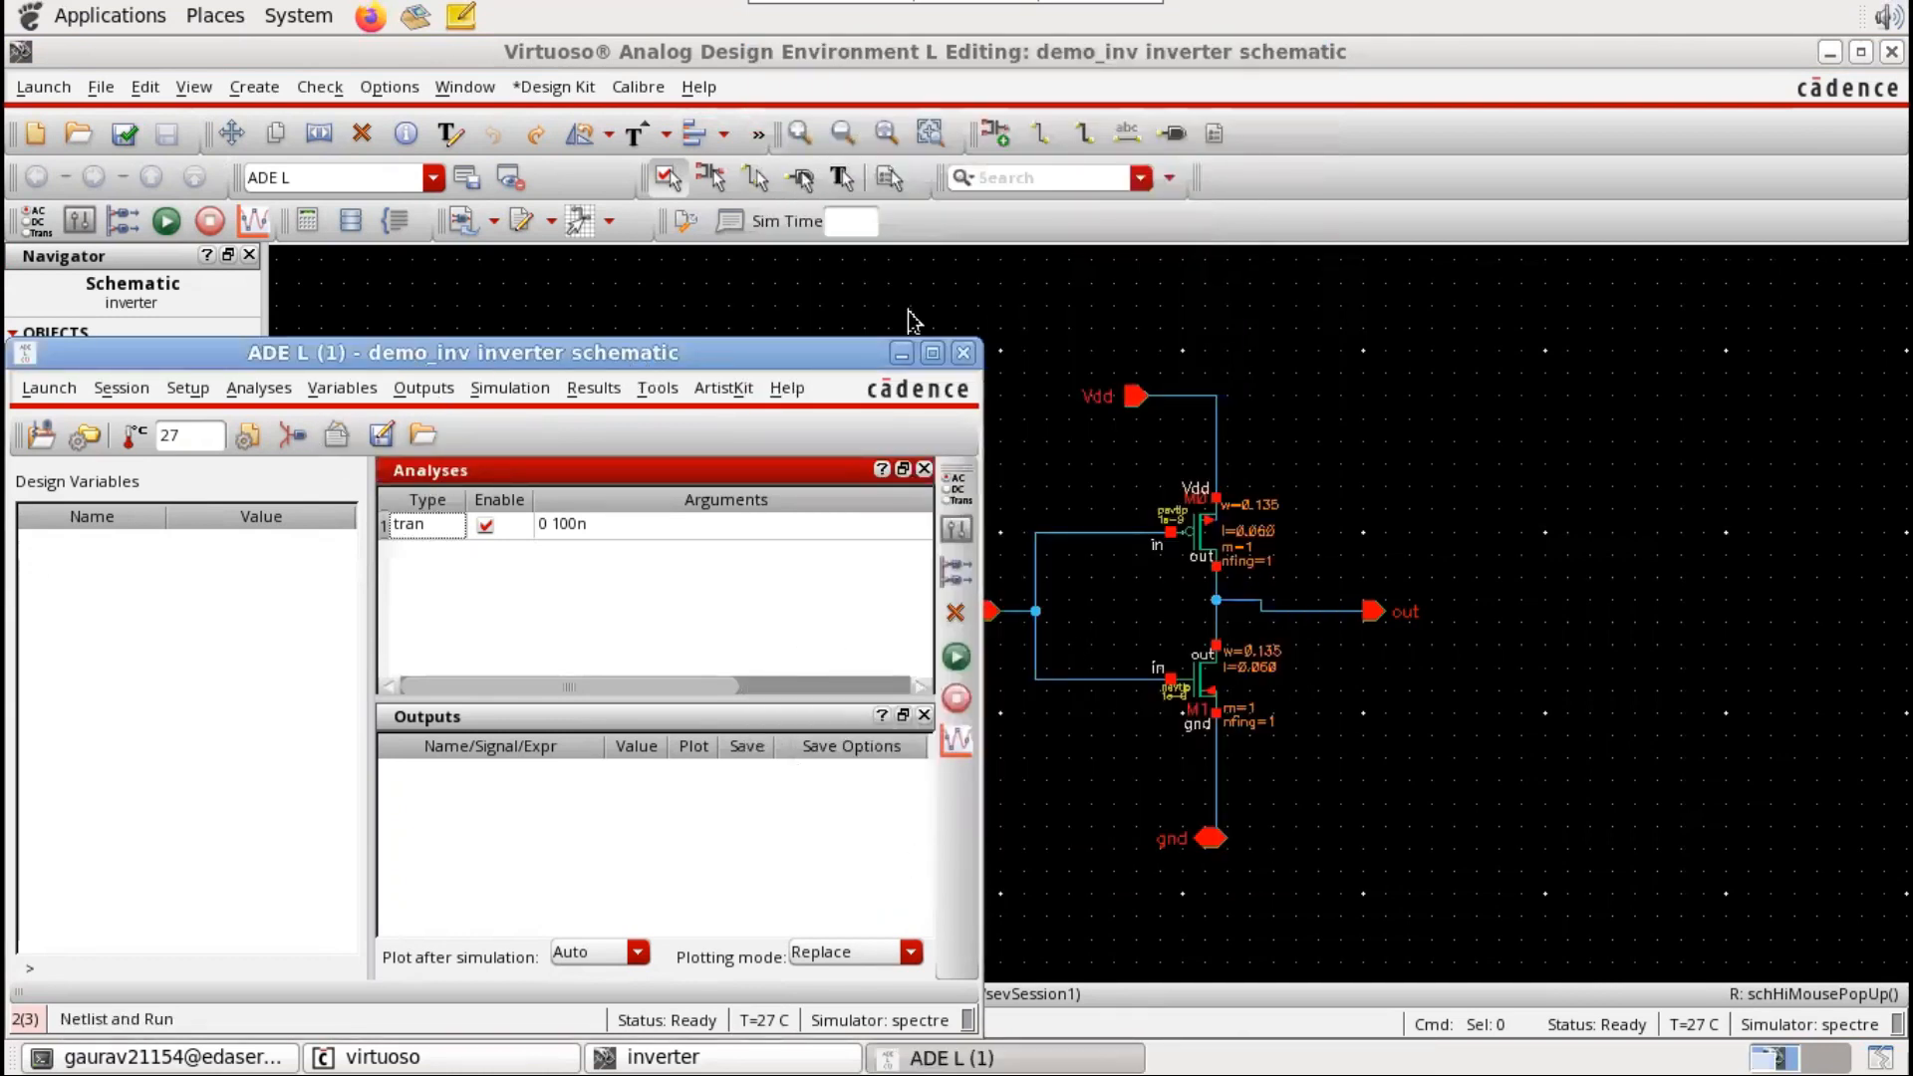
# Step: Open the simulation corners setup and set the global variations of all families to SS, leaving the local variations unchosen
pyautogui.click(739, 391)
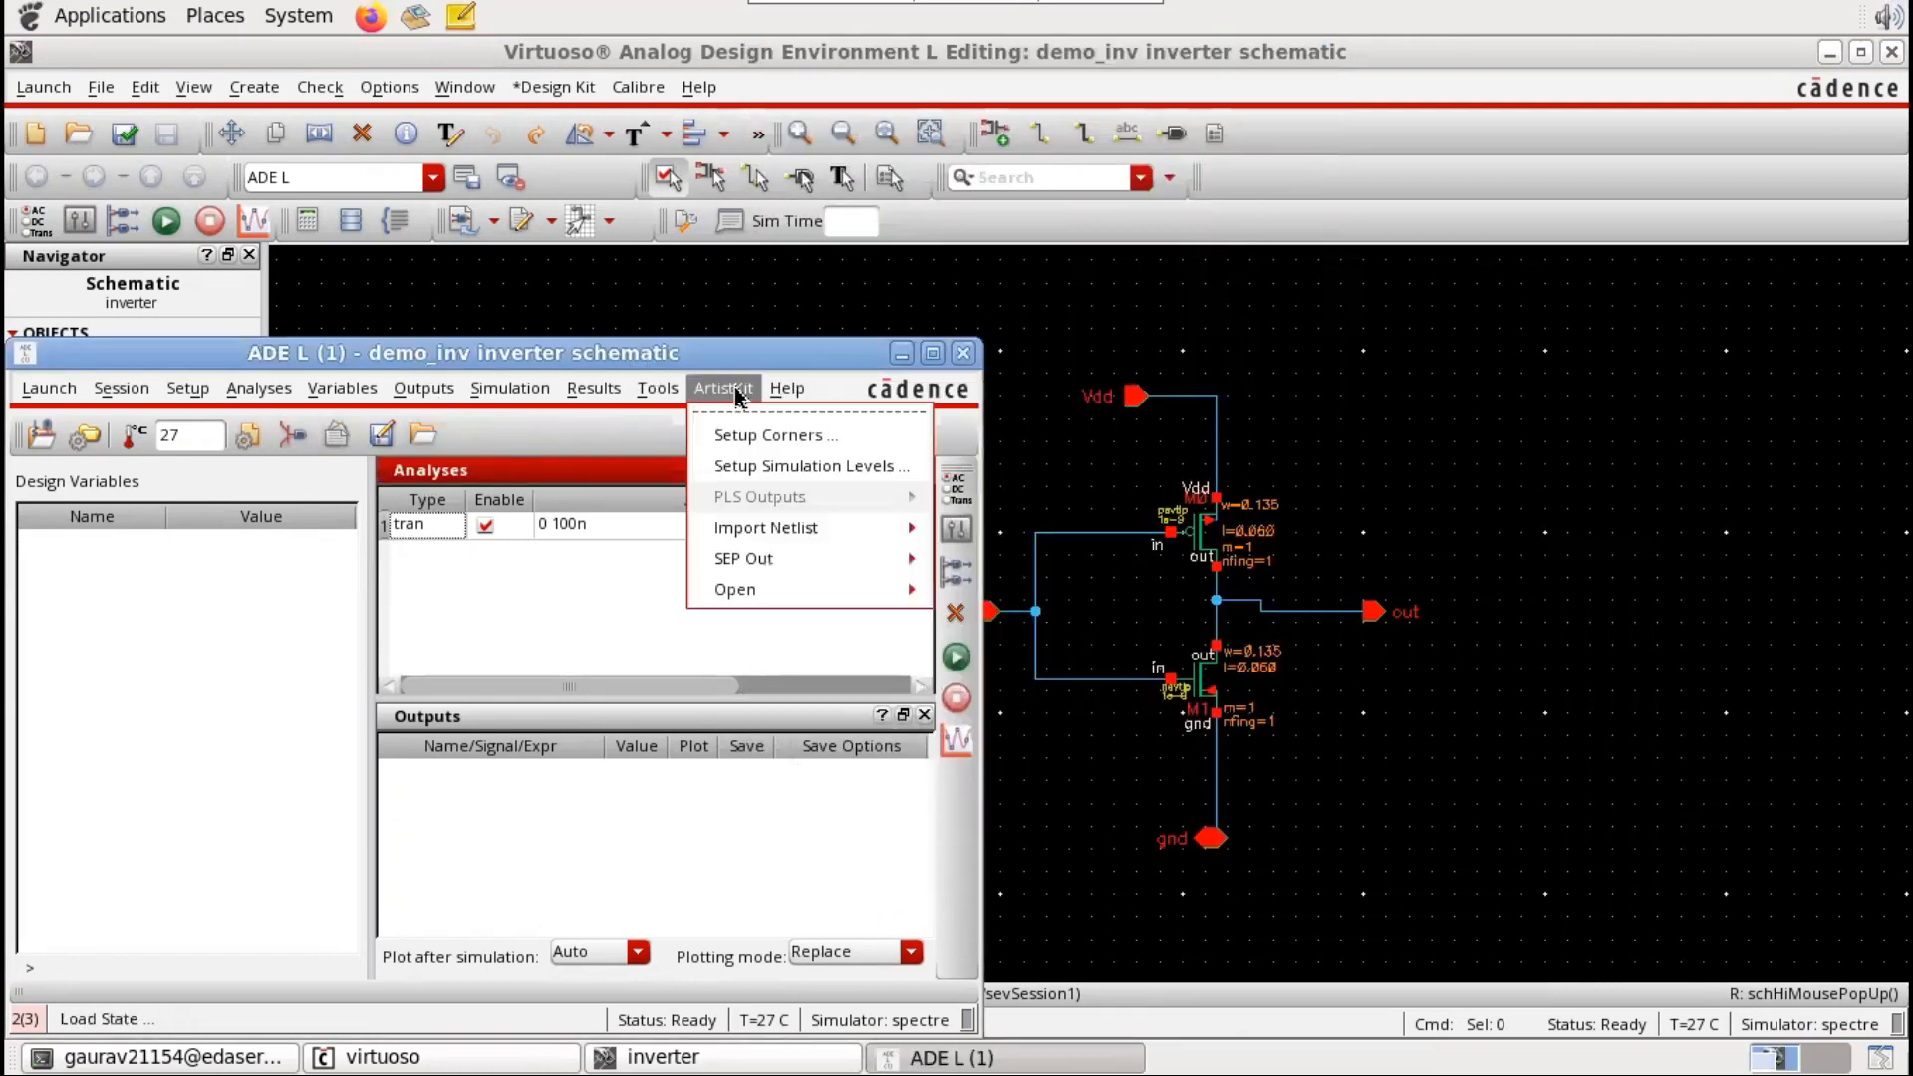
pyautogui.click(739, 444)
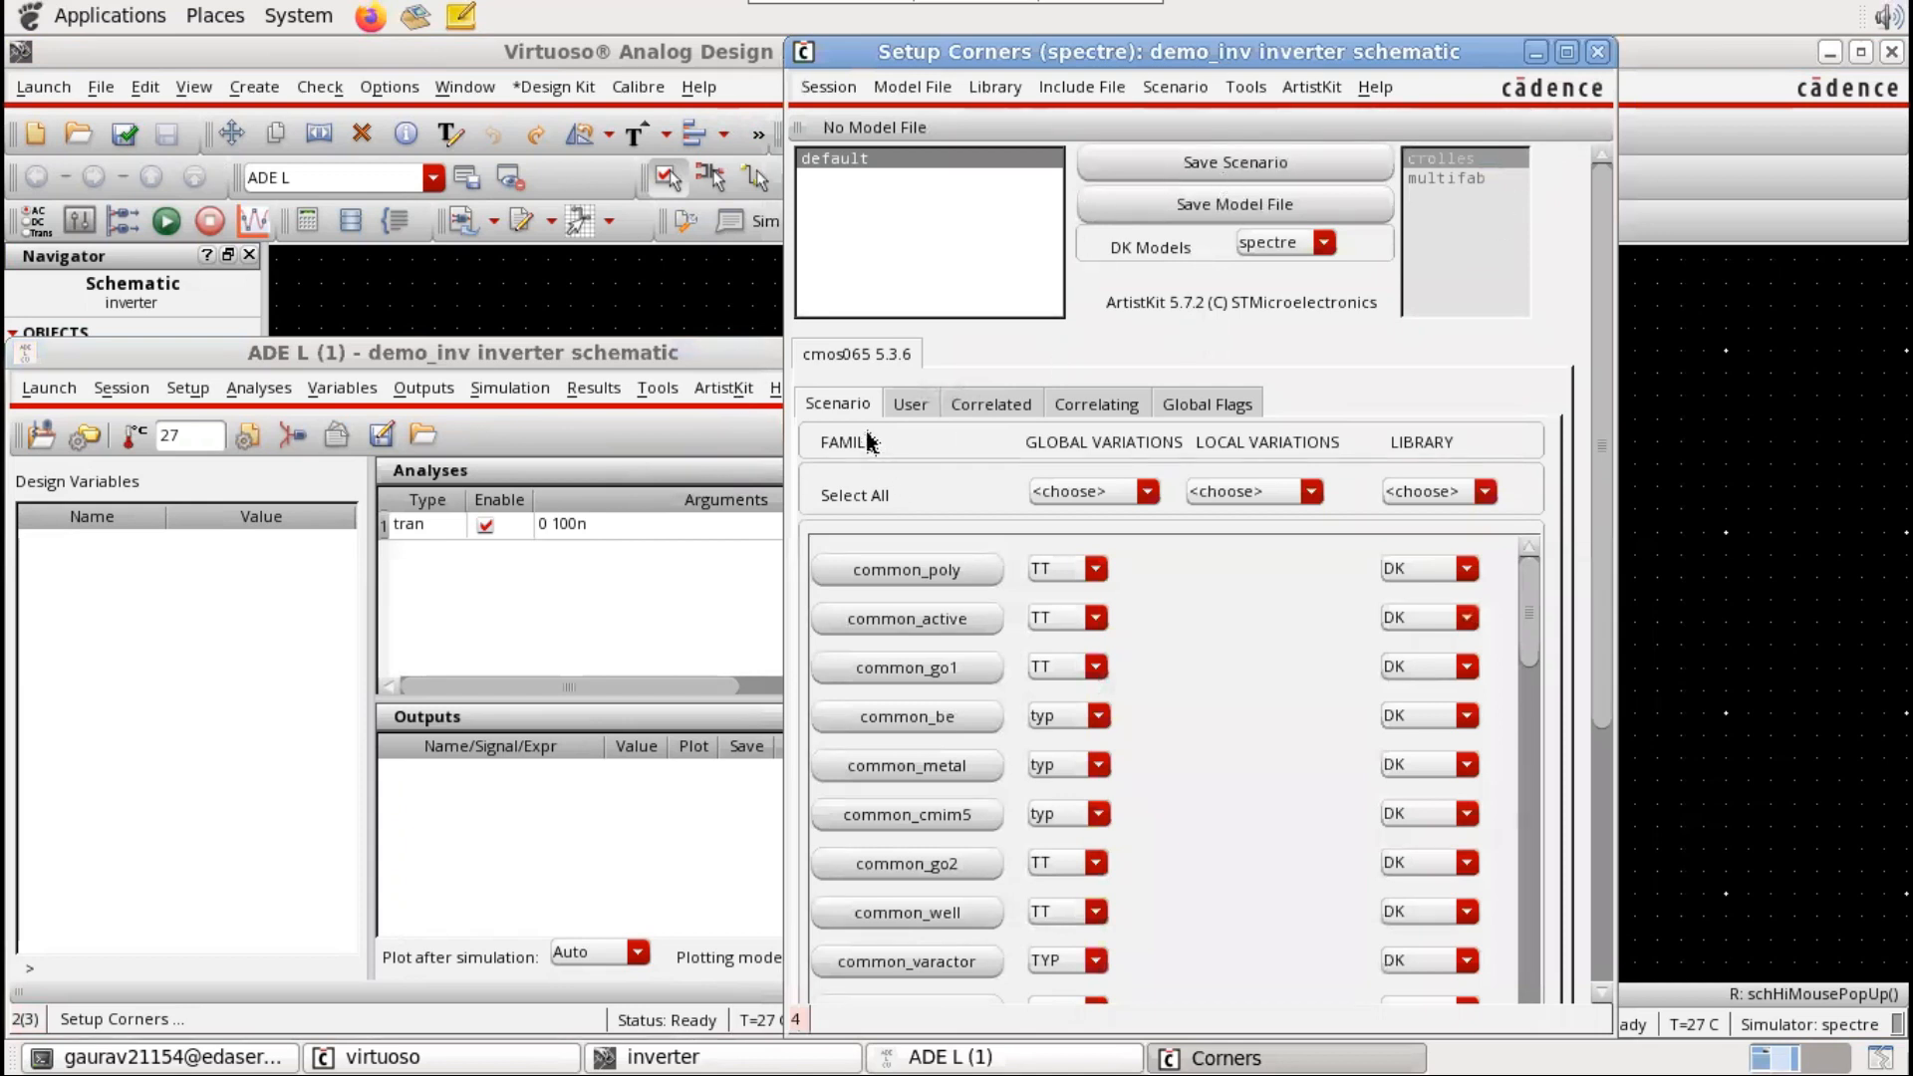
pyautogui.click(1148, 491)
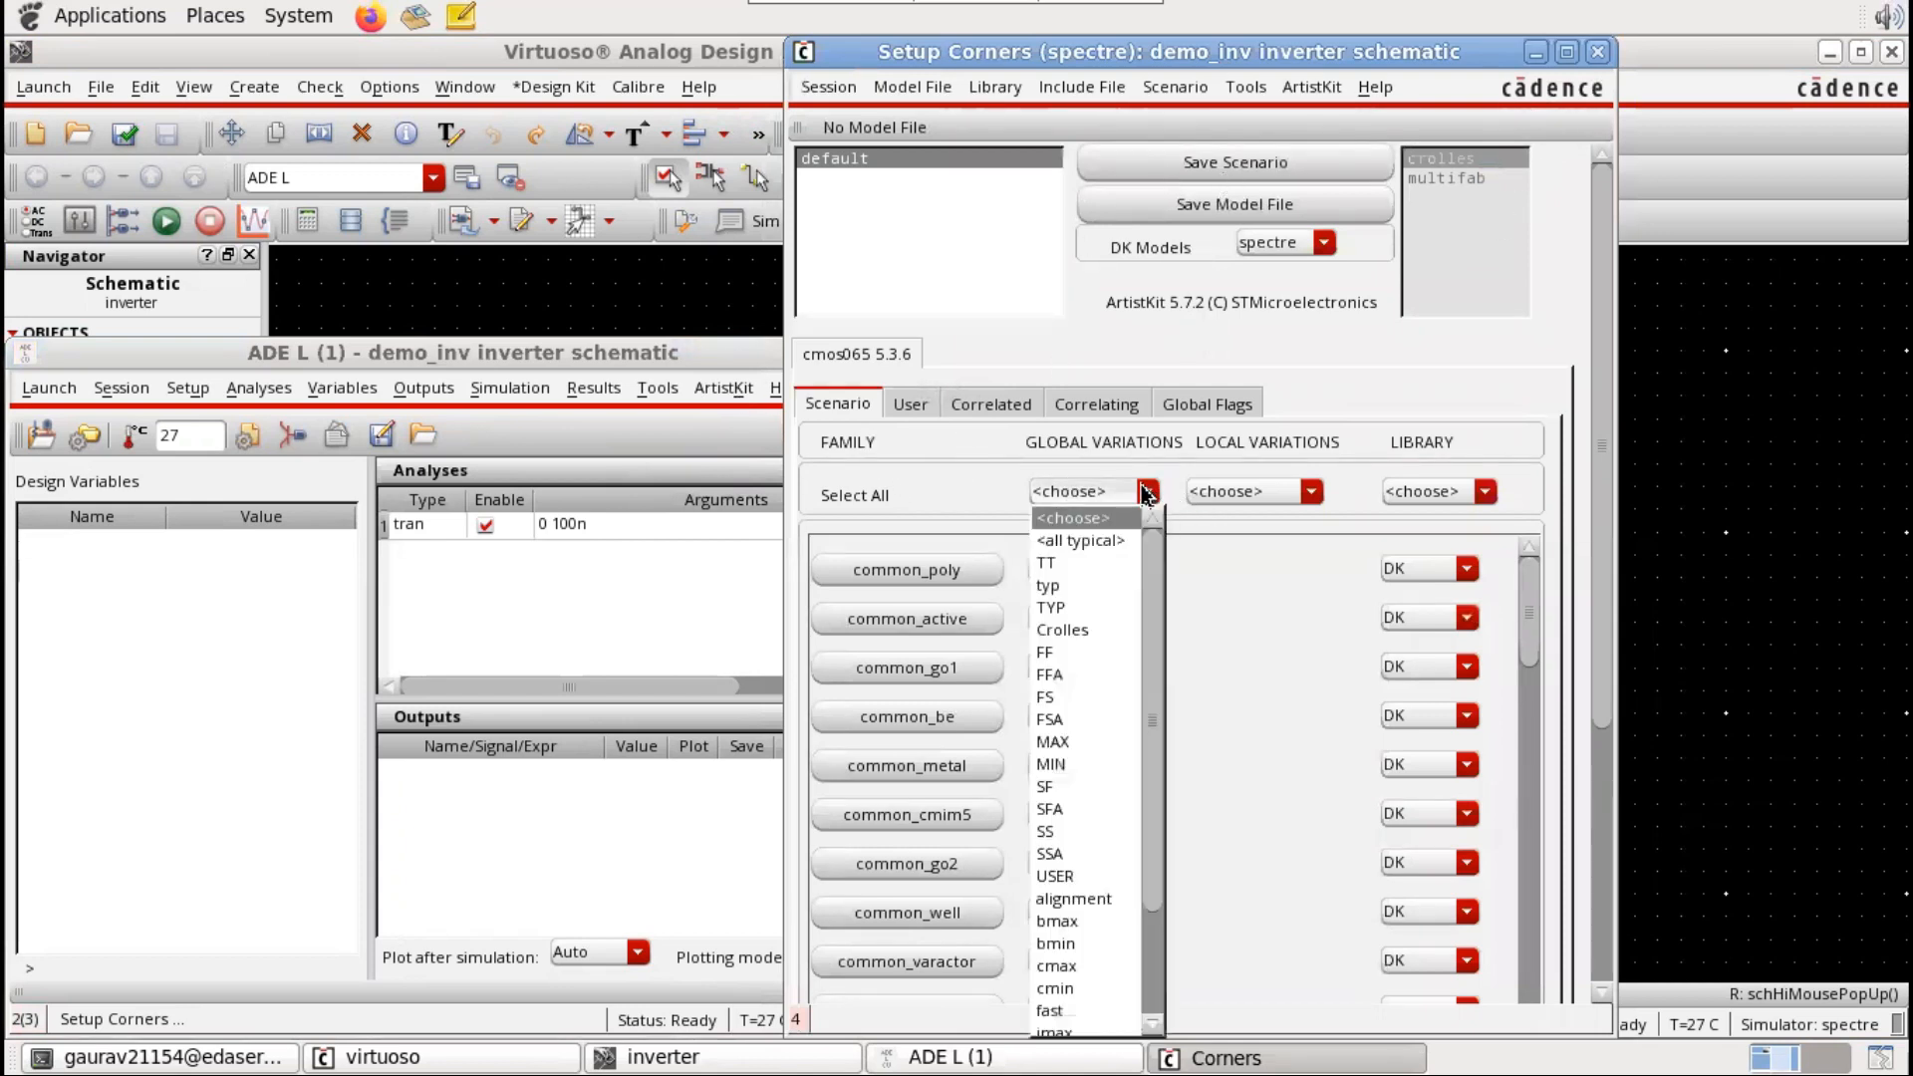
pyautogui.click(1064, 842)
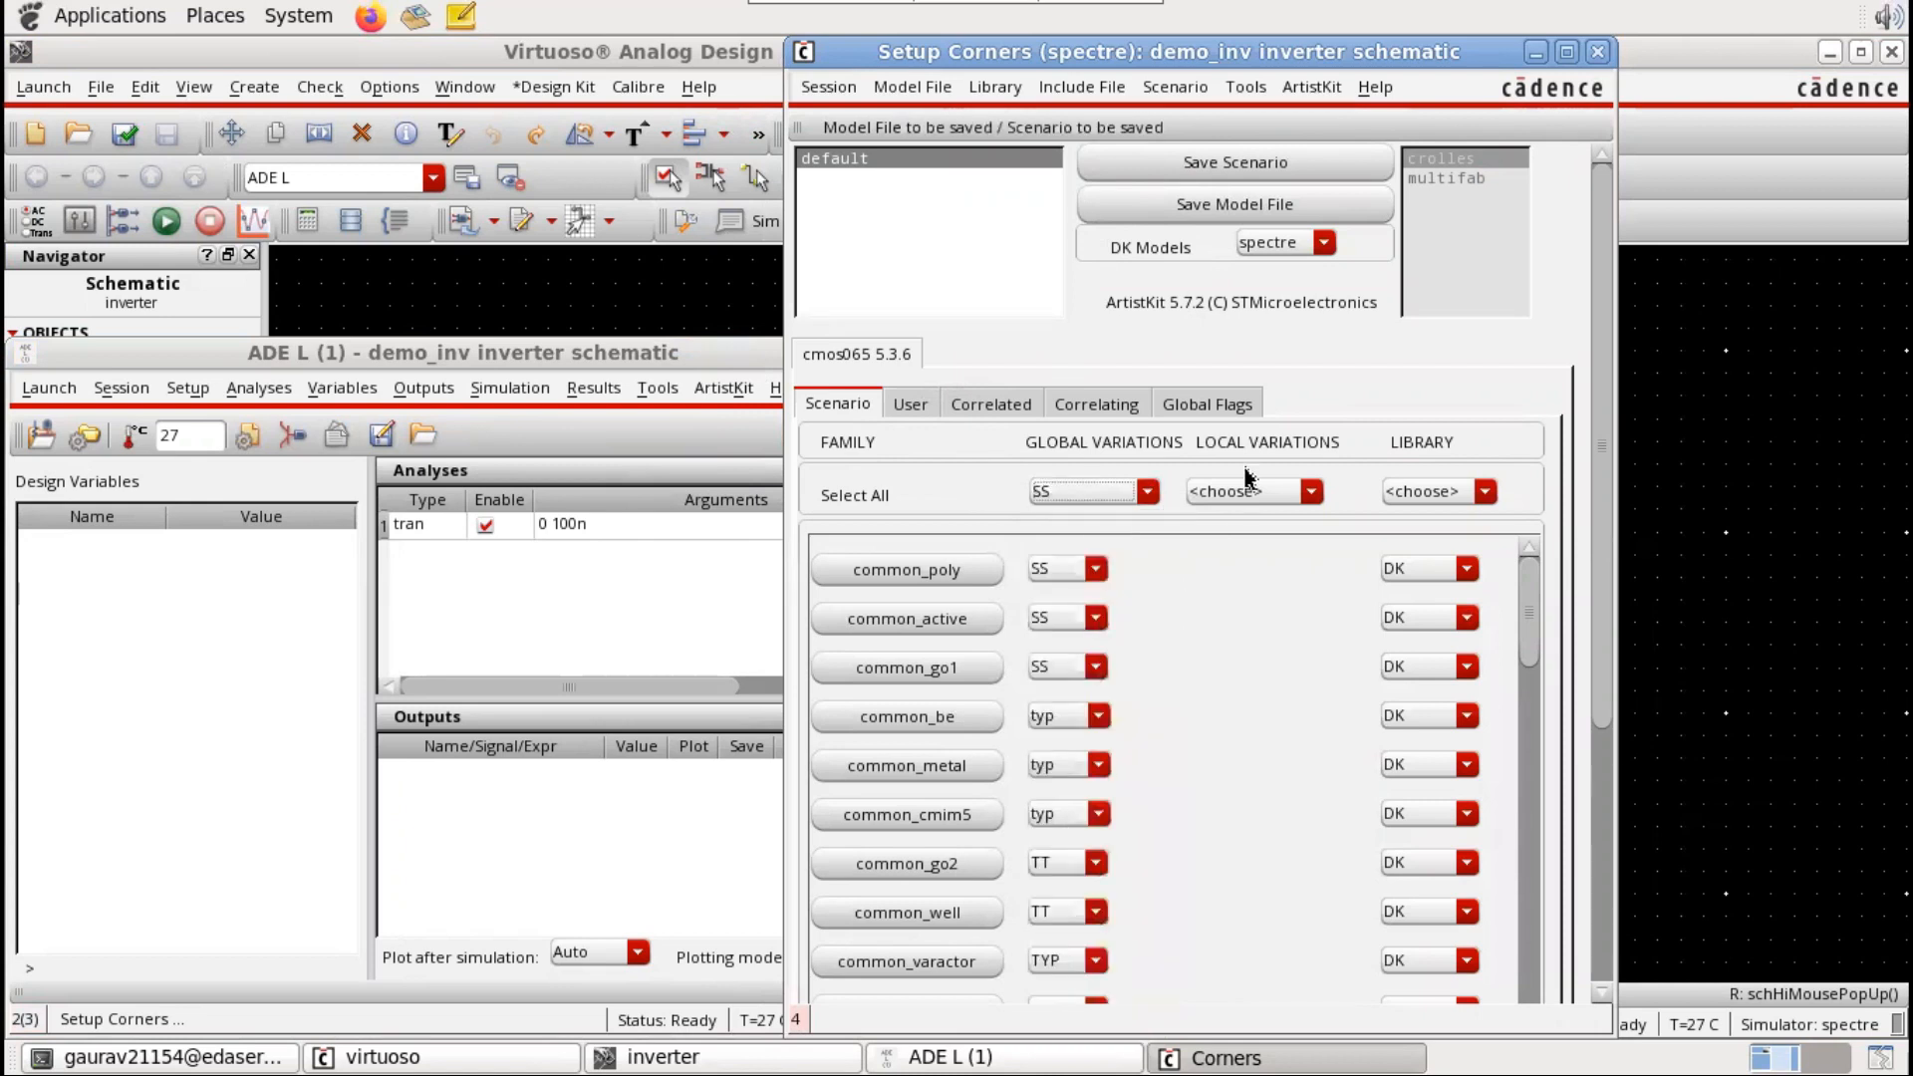
pyautogui.click(1300, 494)
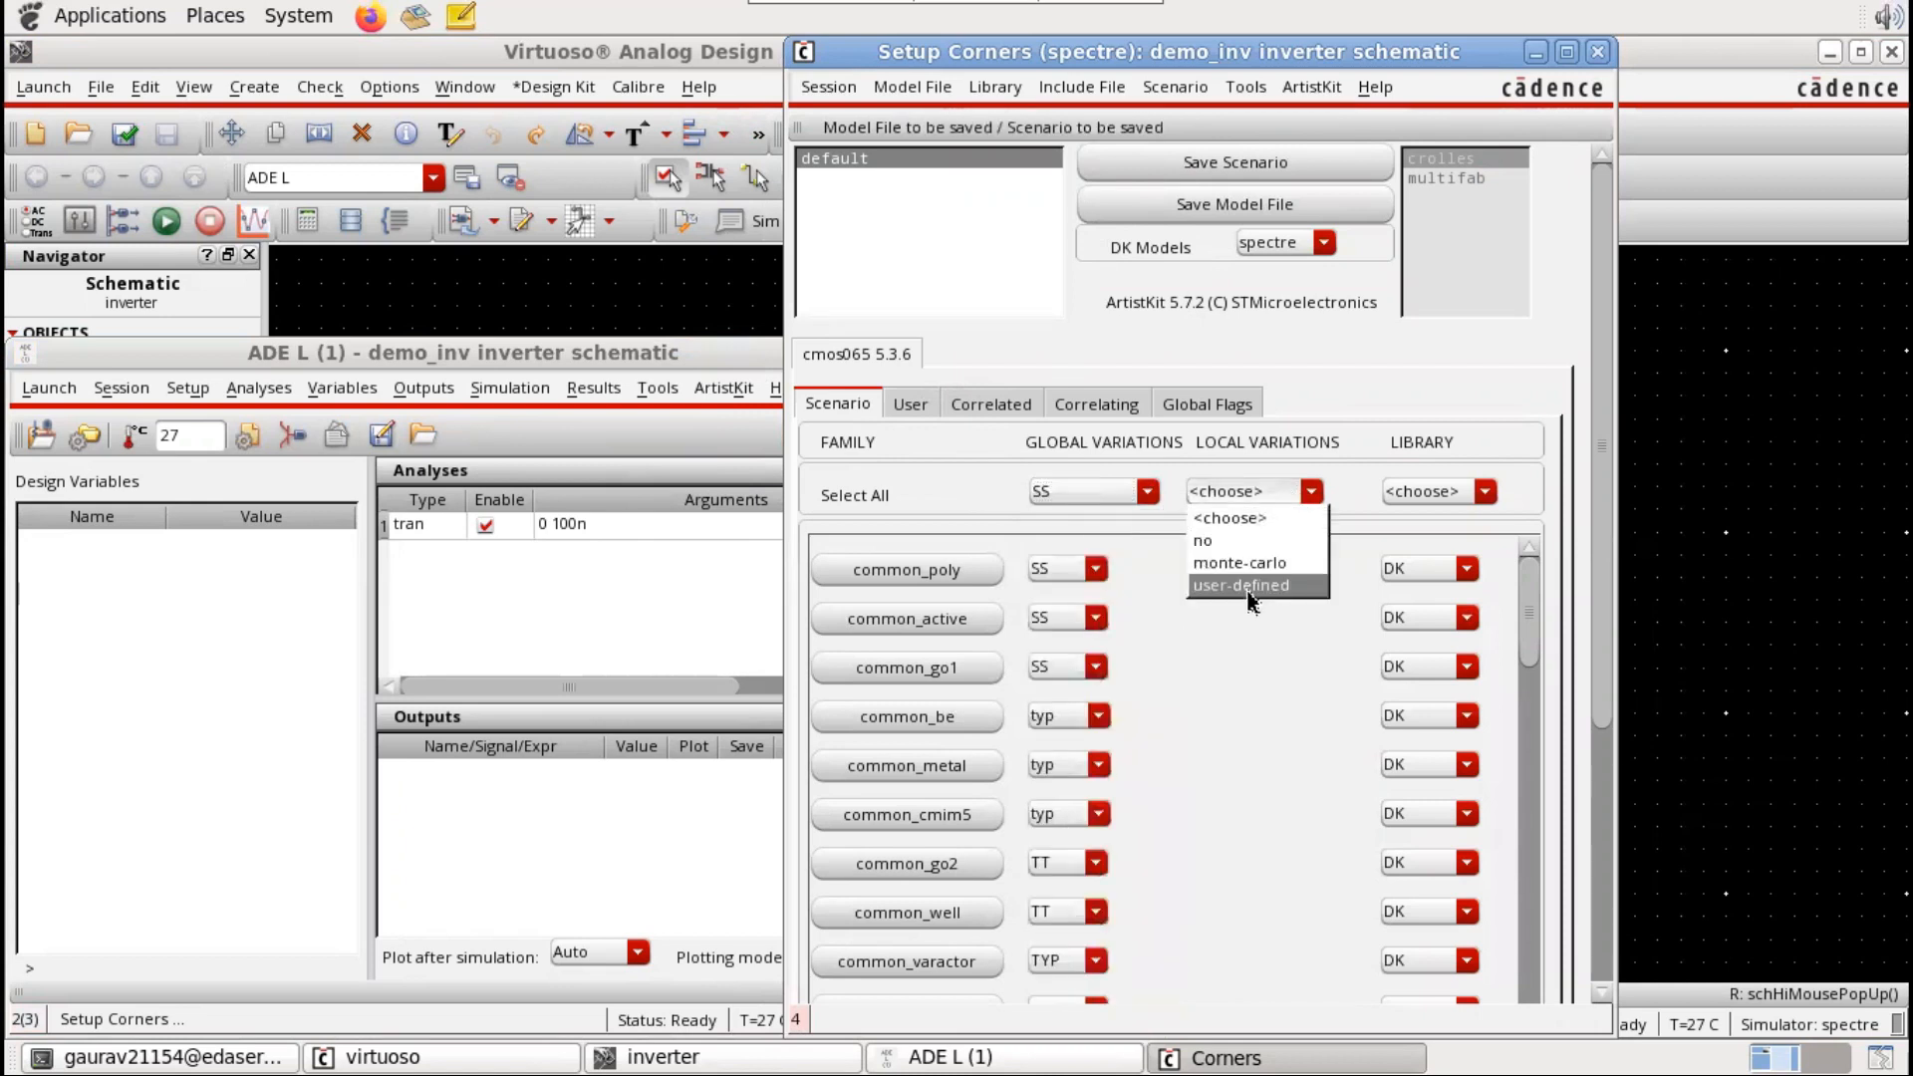
pyautogui.click(1298, 488)
# Step: Save the corner scenario and its model file, and close the corners setup
pyautogui.click(1237, 166)
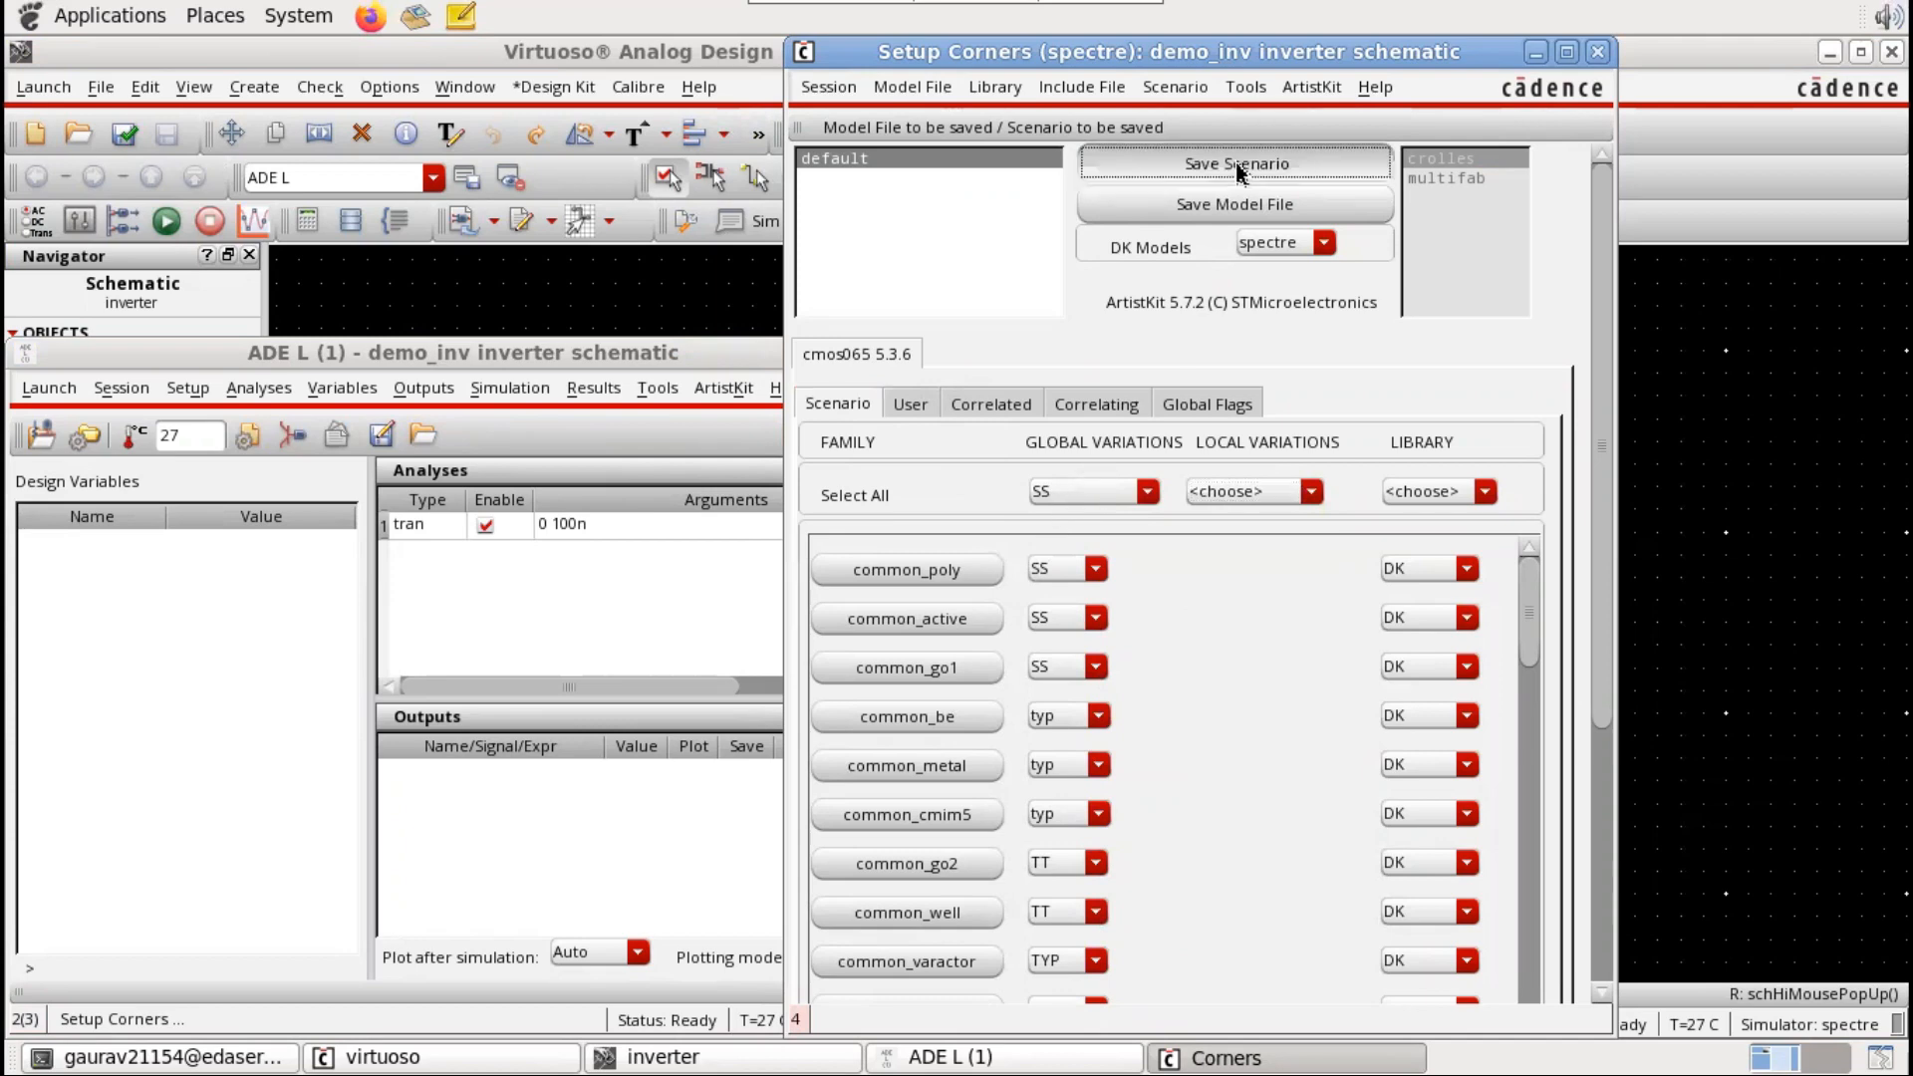
pyautogui.click(1233, 208)
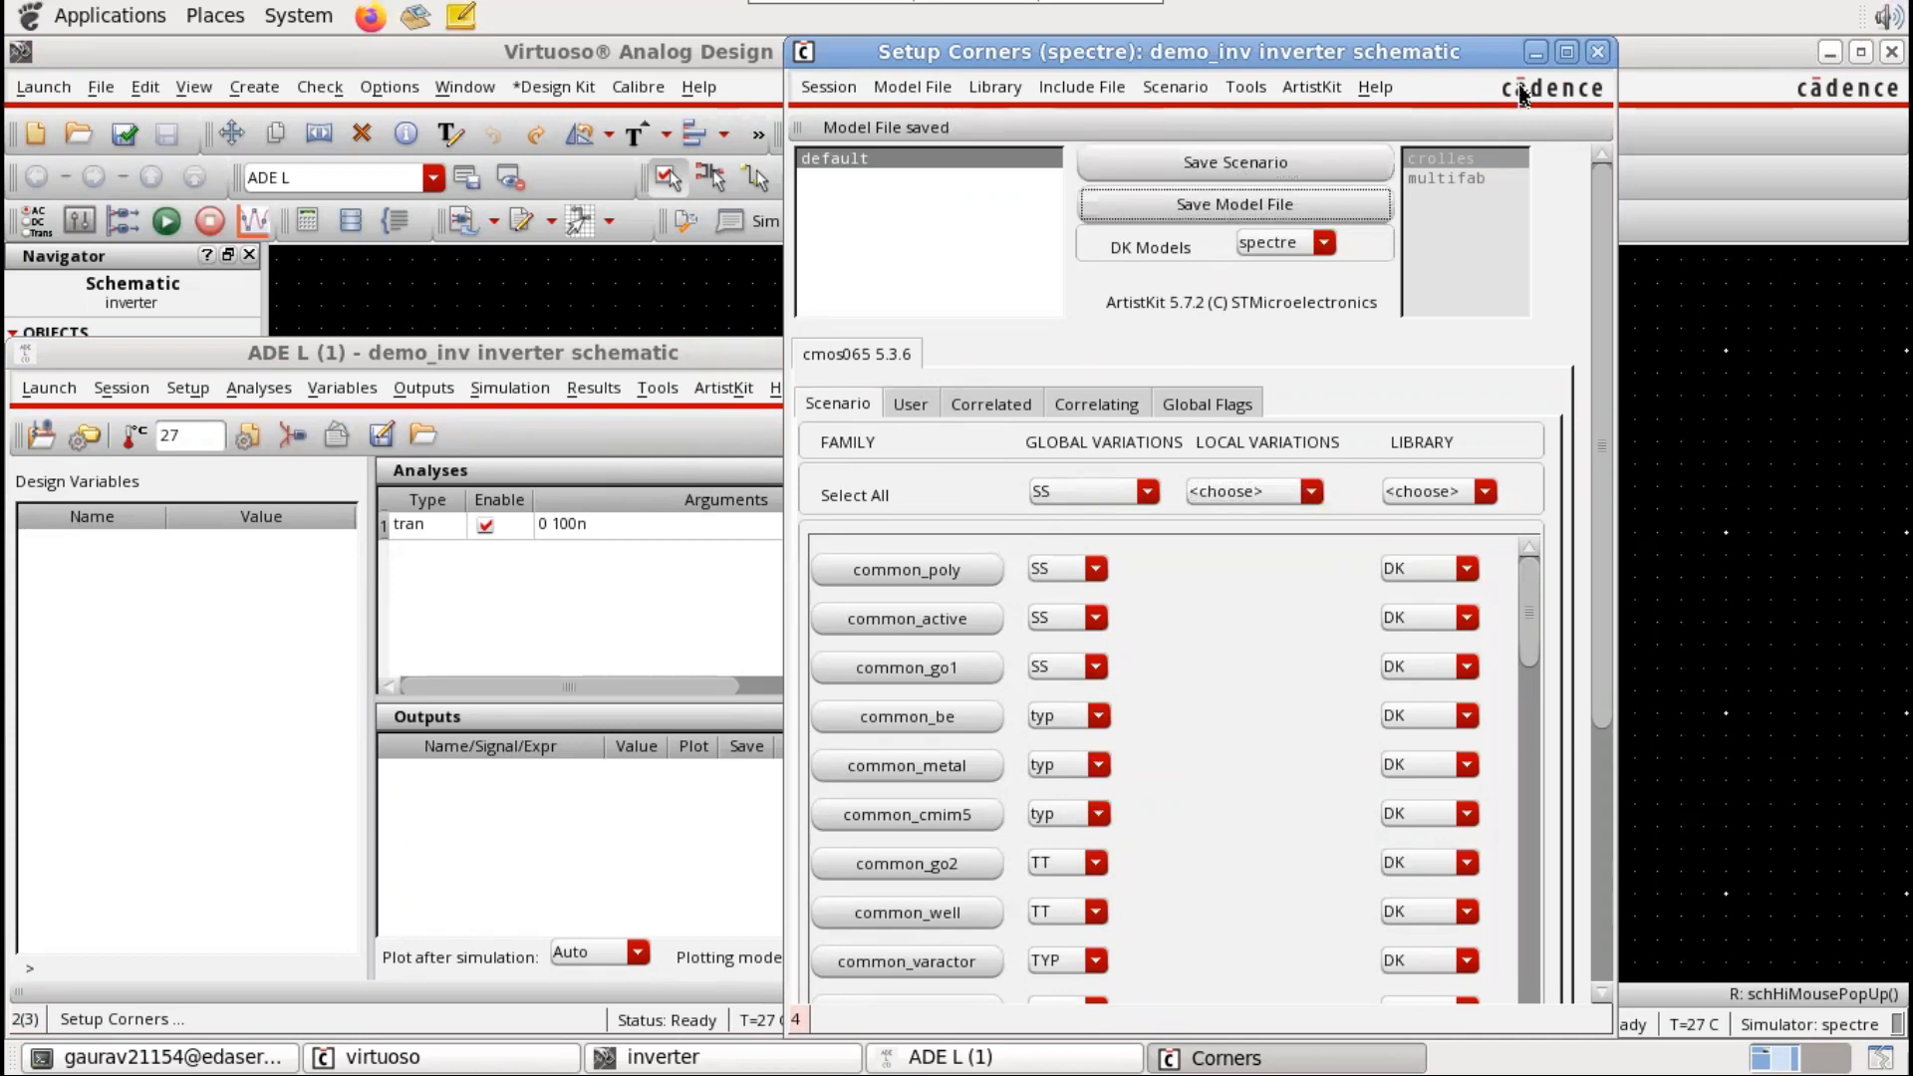
pyautogui.click(1598, 52)
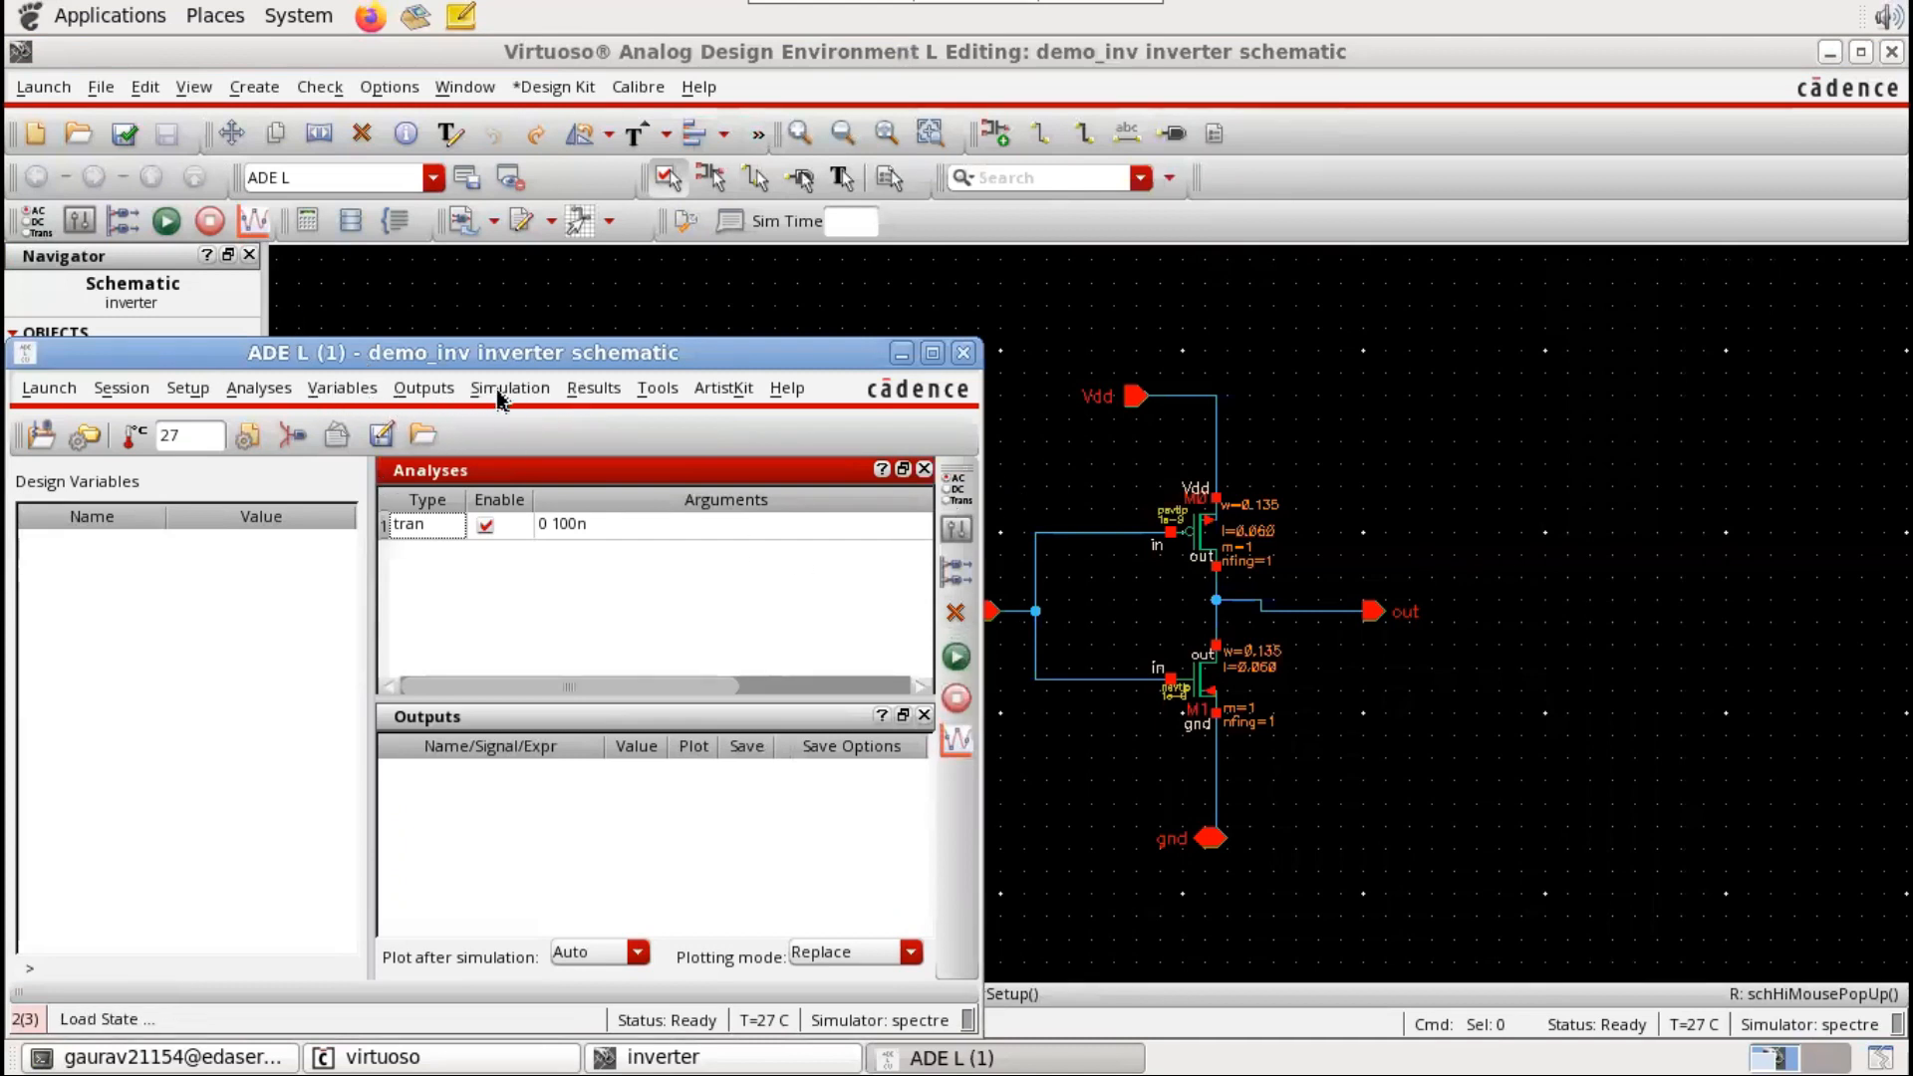
# Step: Start selecting outputs to be saved on the design and pick the in and out nets in the schematic
pyautogui.click(416, 389)
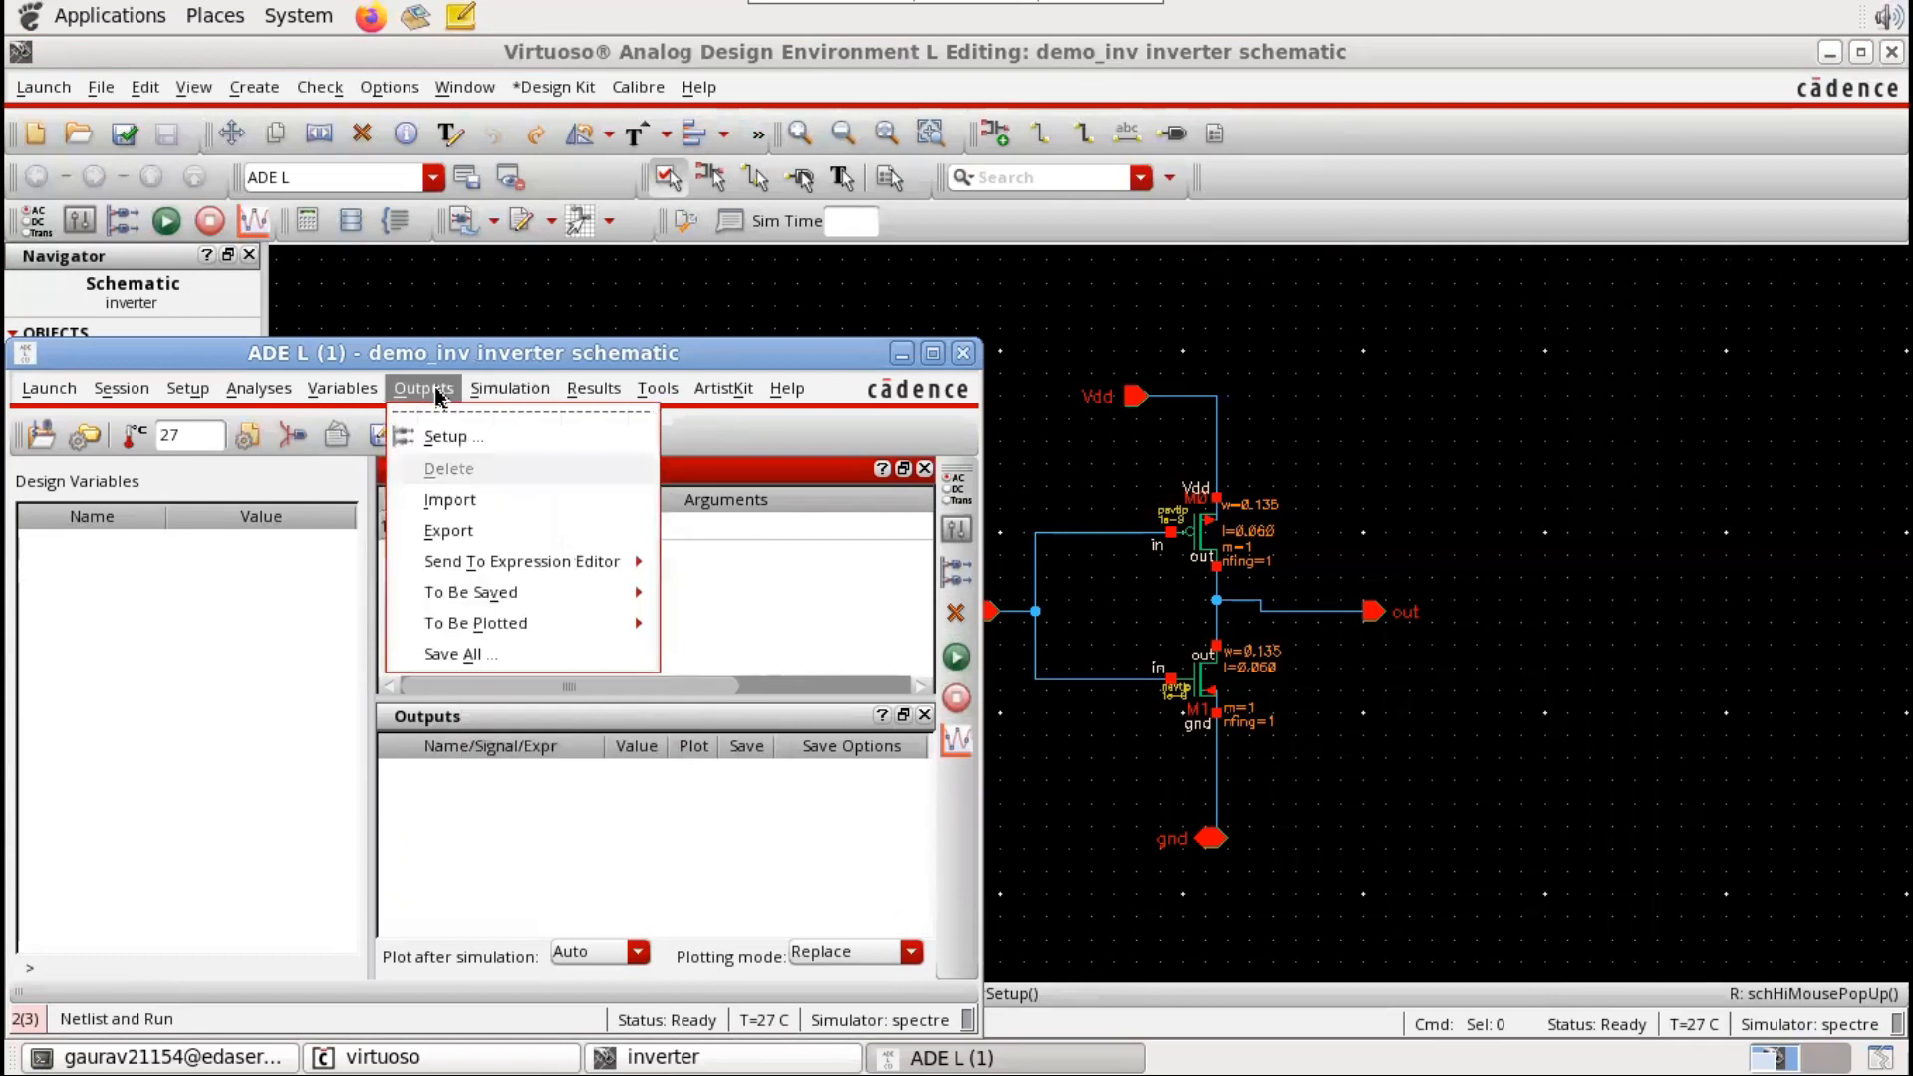
pyautogui.moveTo(467, 598)
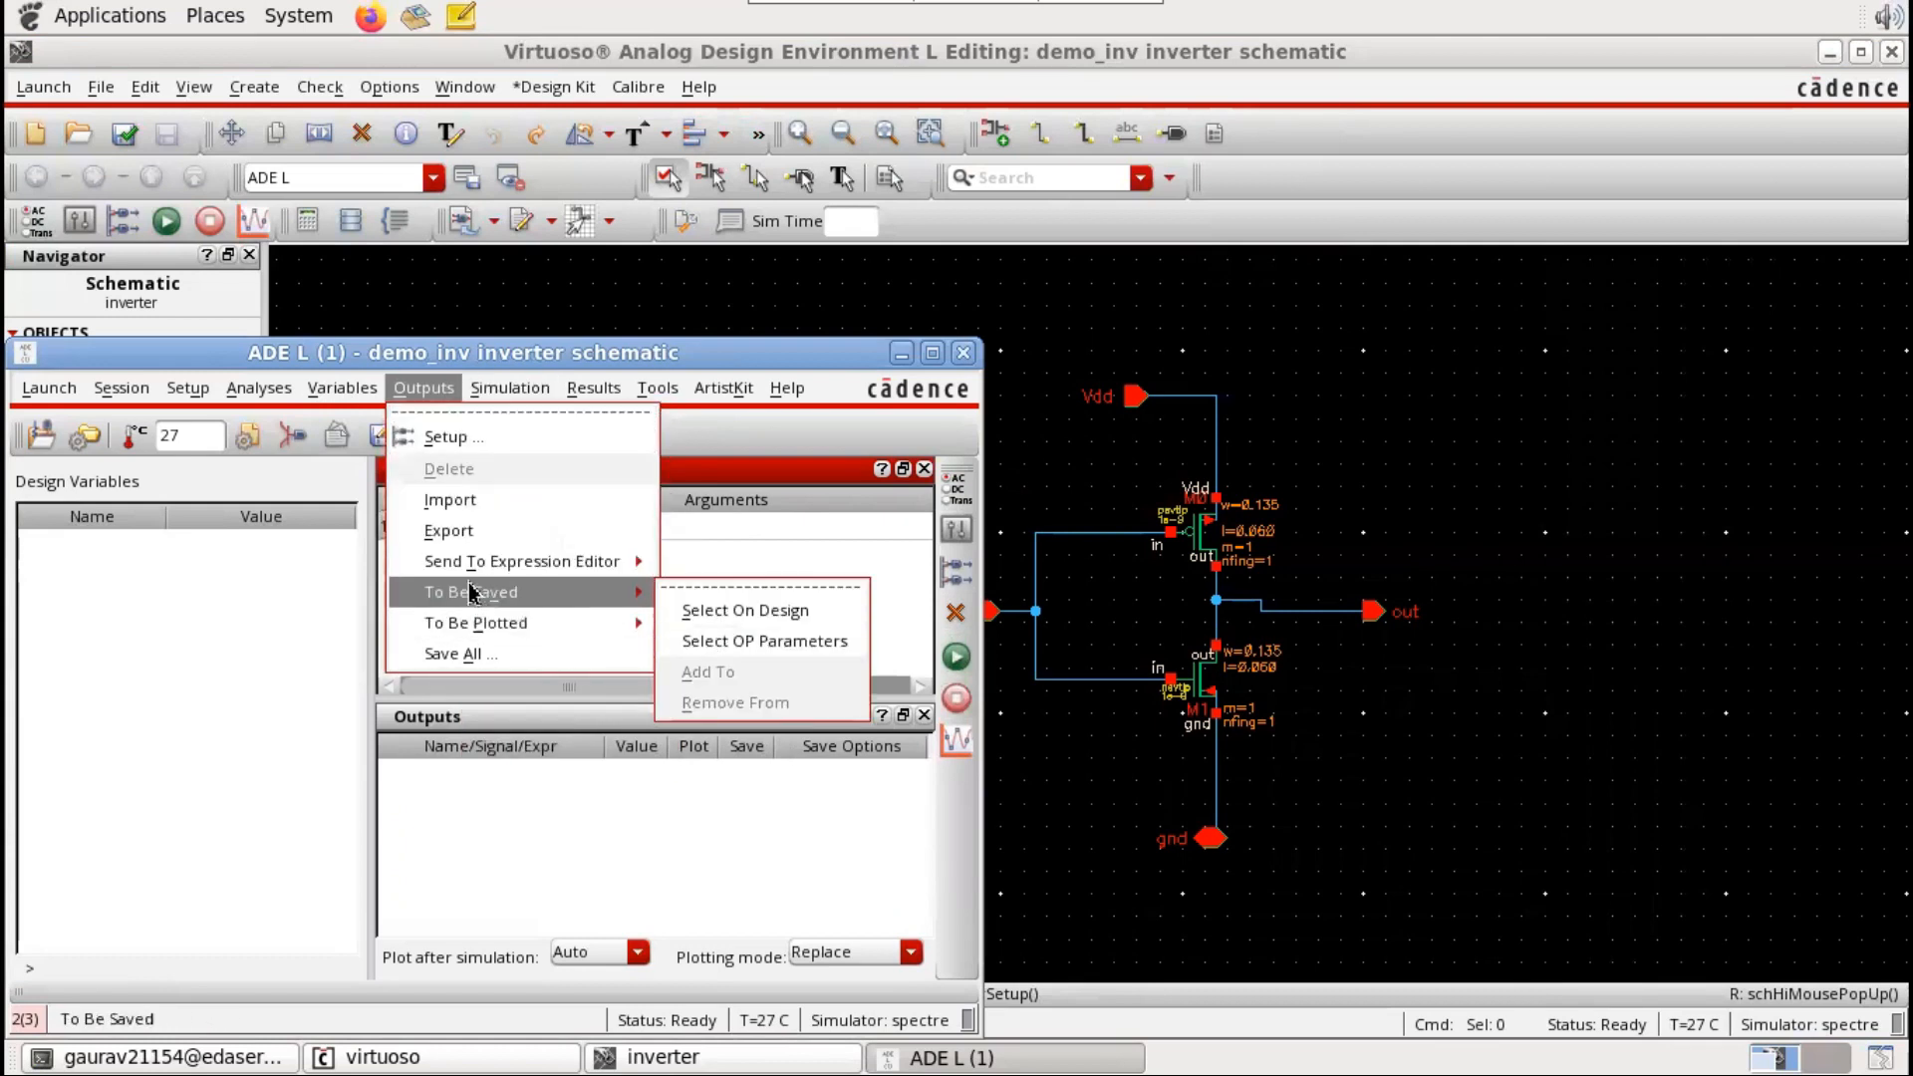
pyautogui.click(769, 618)
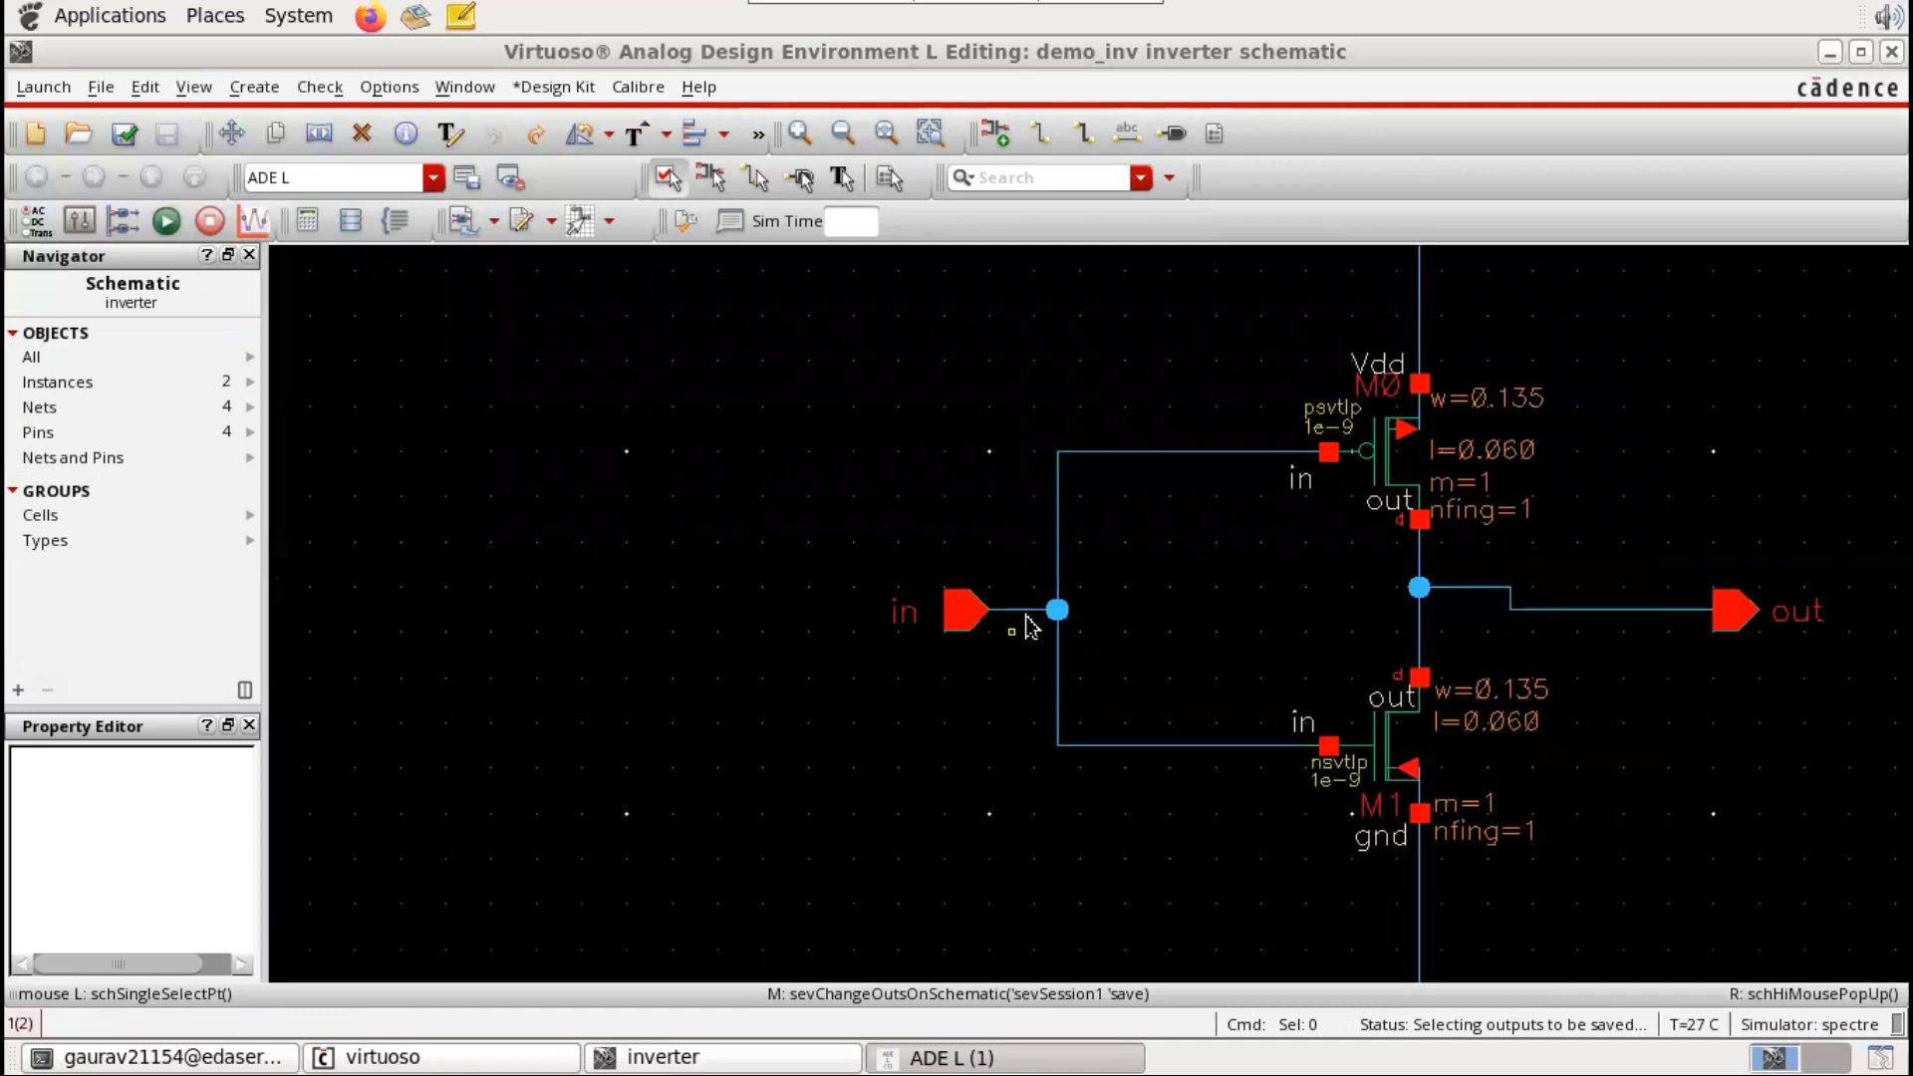
pyautogui.keyDown('ctrl'); pyautogui.scroll(5, 1031, 623); pyautogui.keyUp('ctrl')
pyautogui.keyDown('ctrl'); pyautogui.scroll(-3, 1027, 626); pyautogui.keyUp('ctrl')
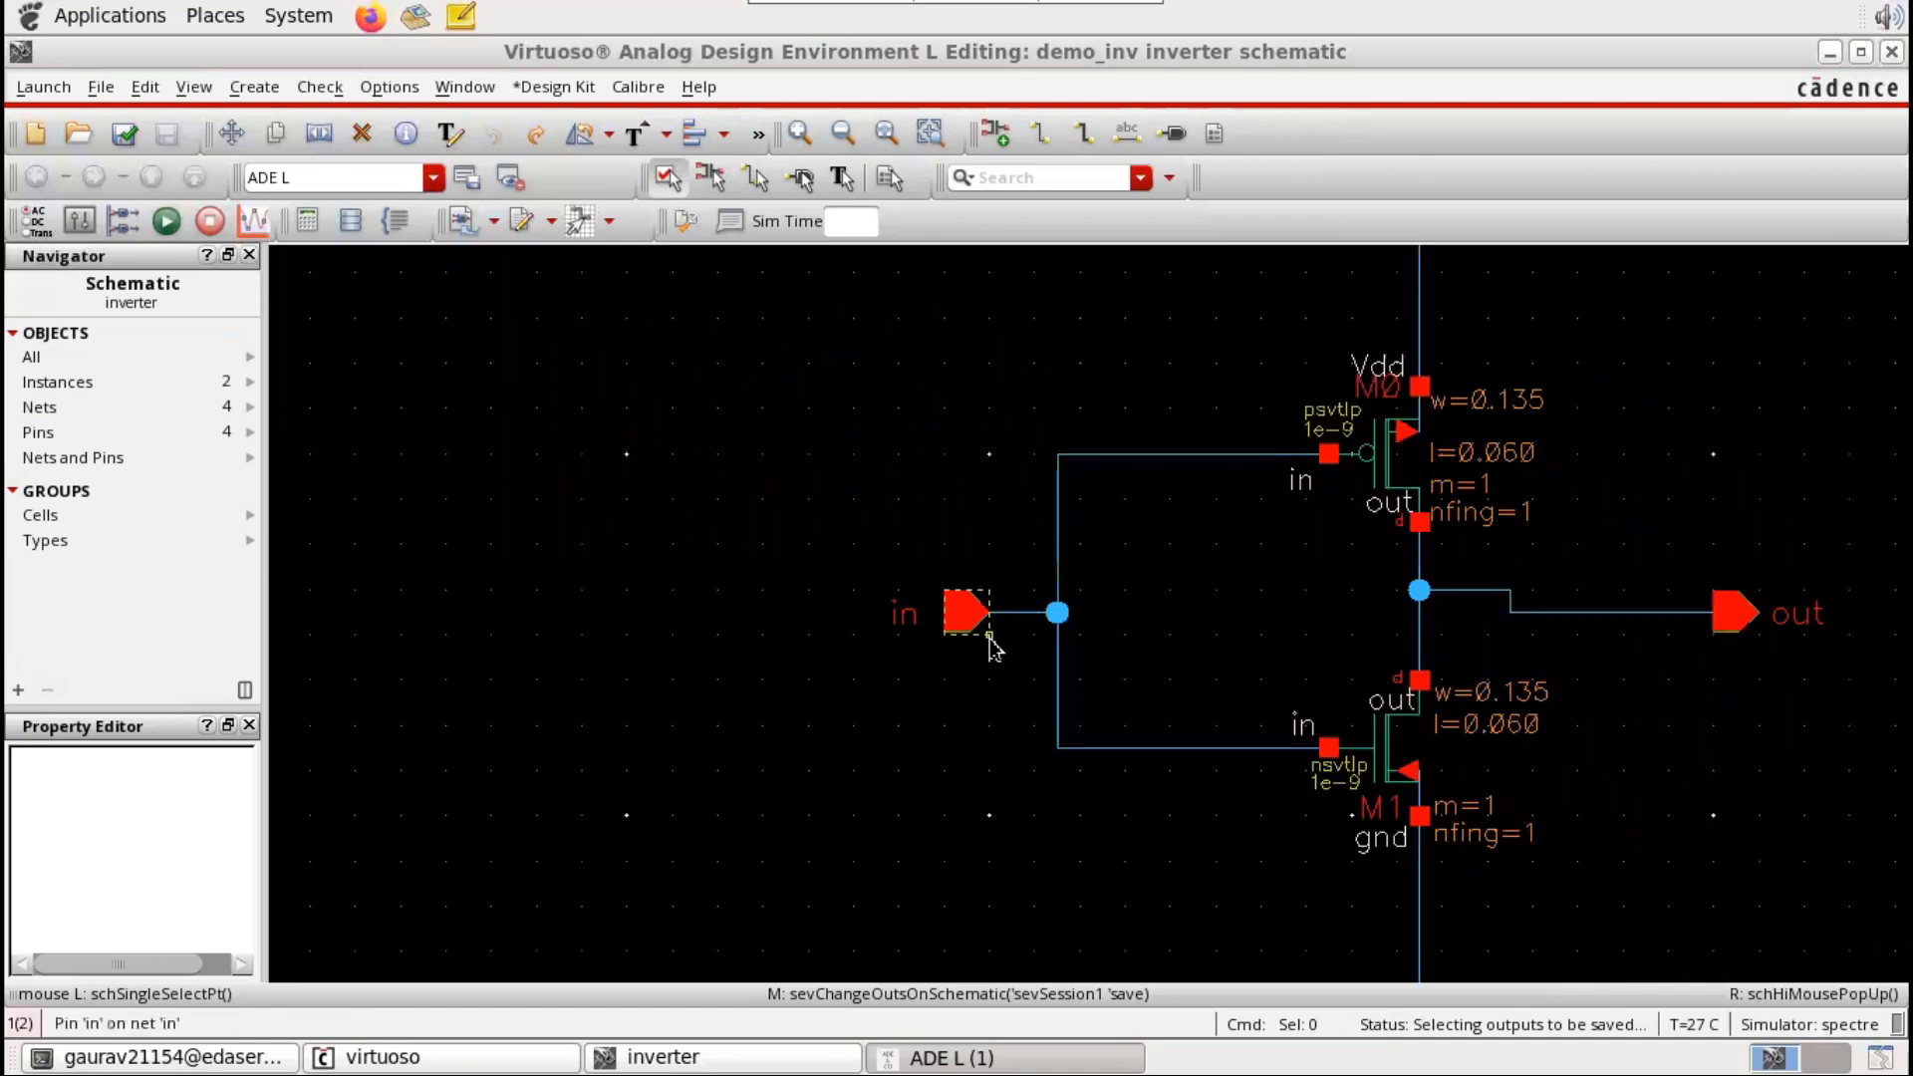
pyautogui.click(1036, 613)
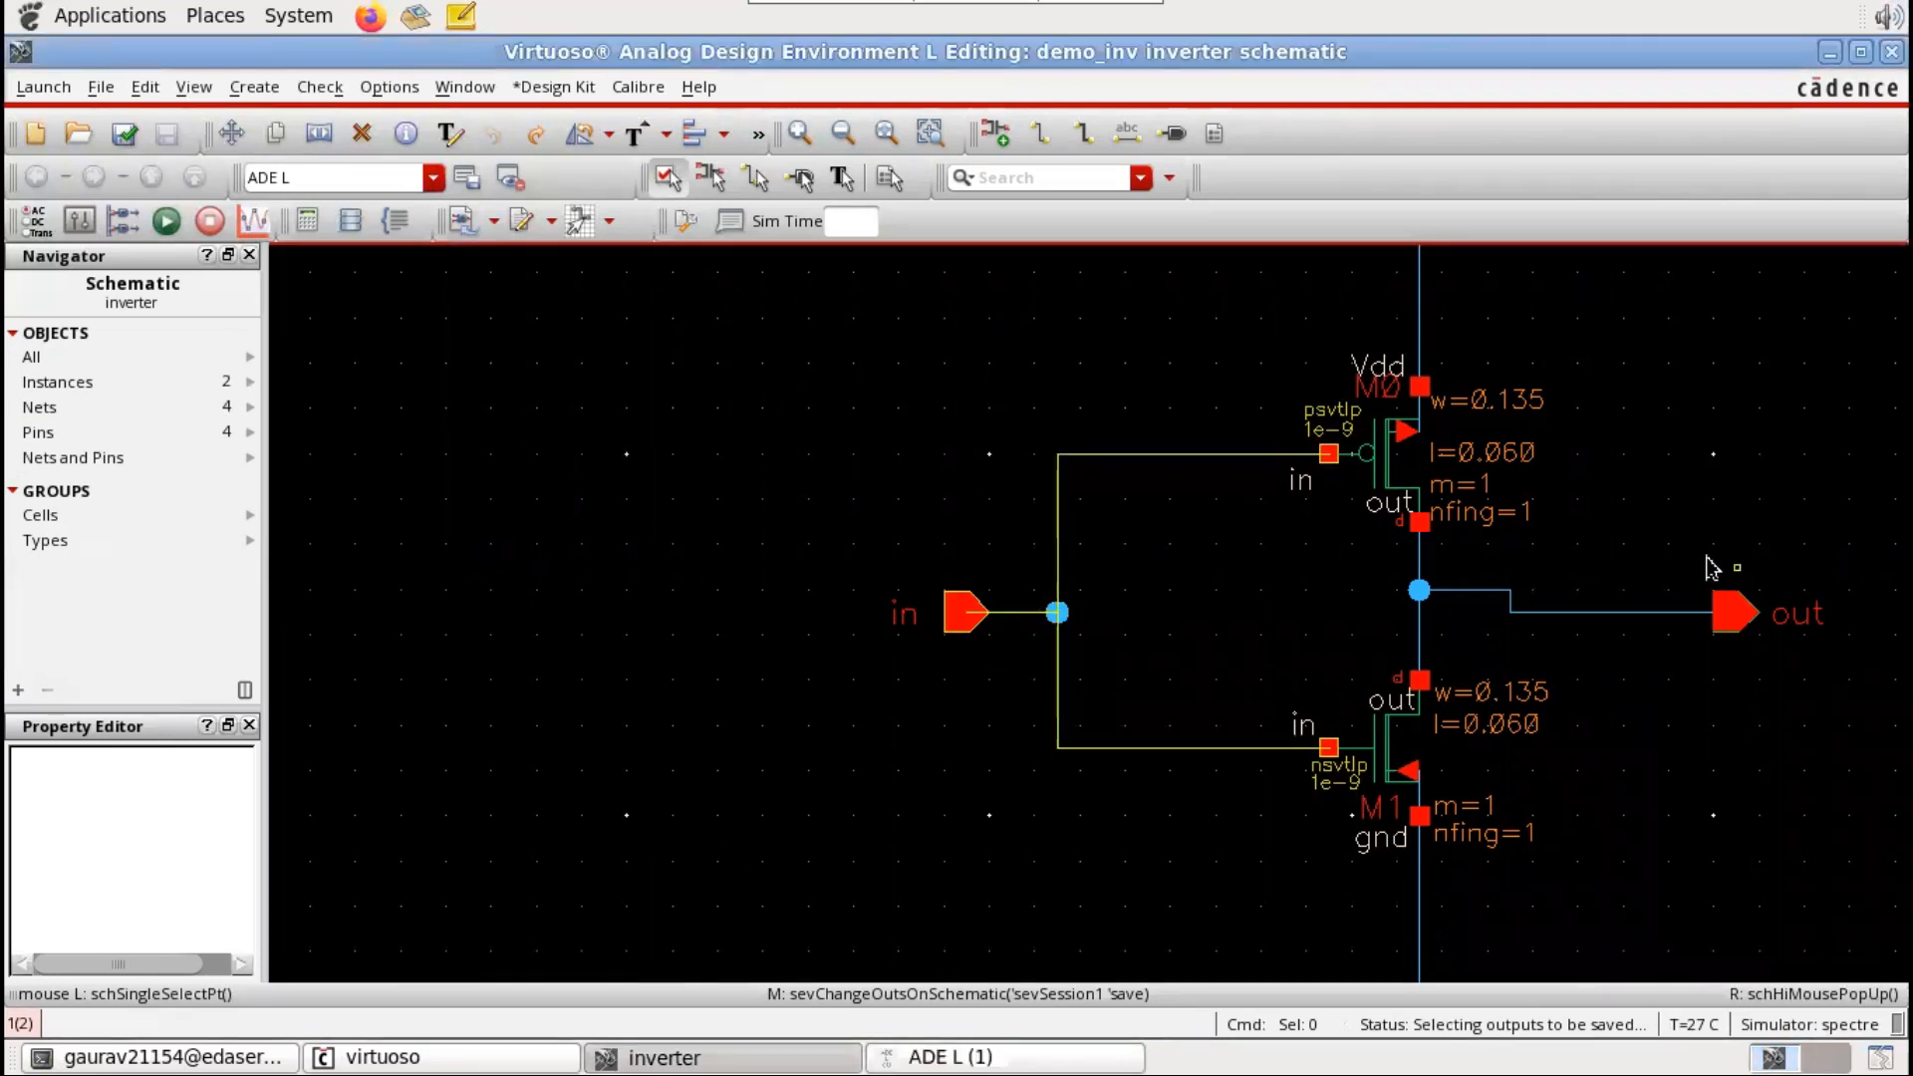
pyautogui.click(1660, 614)
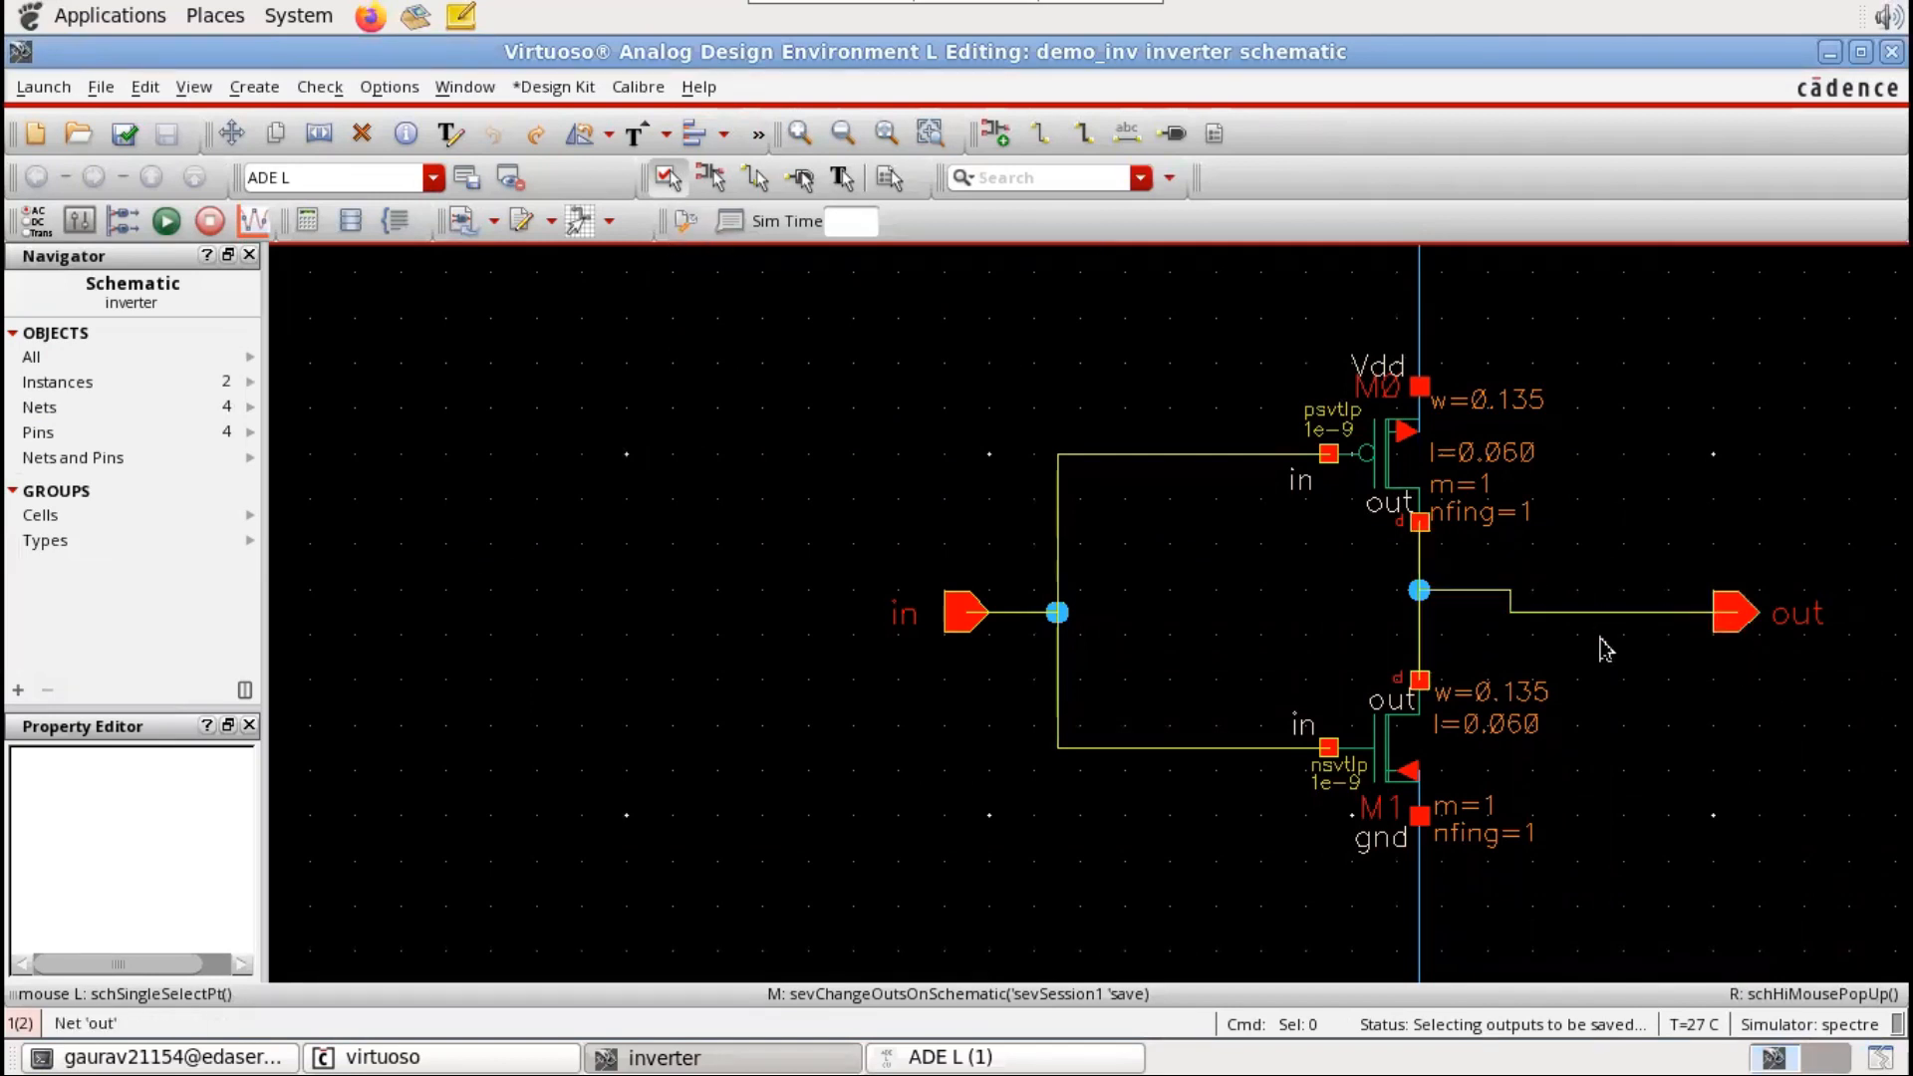
# Step: Add the Vdd and gnd nets of the schematic to the outputs to be saved
pyautogui.scroll(-2, 1601, 641)
pyautogui.scroll(2, 1541, 544)
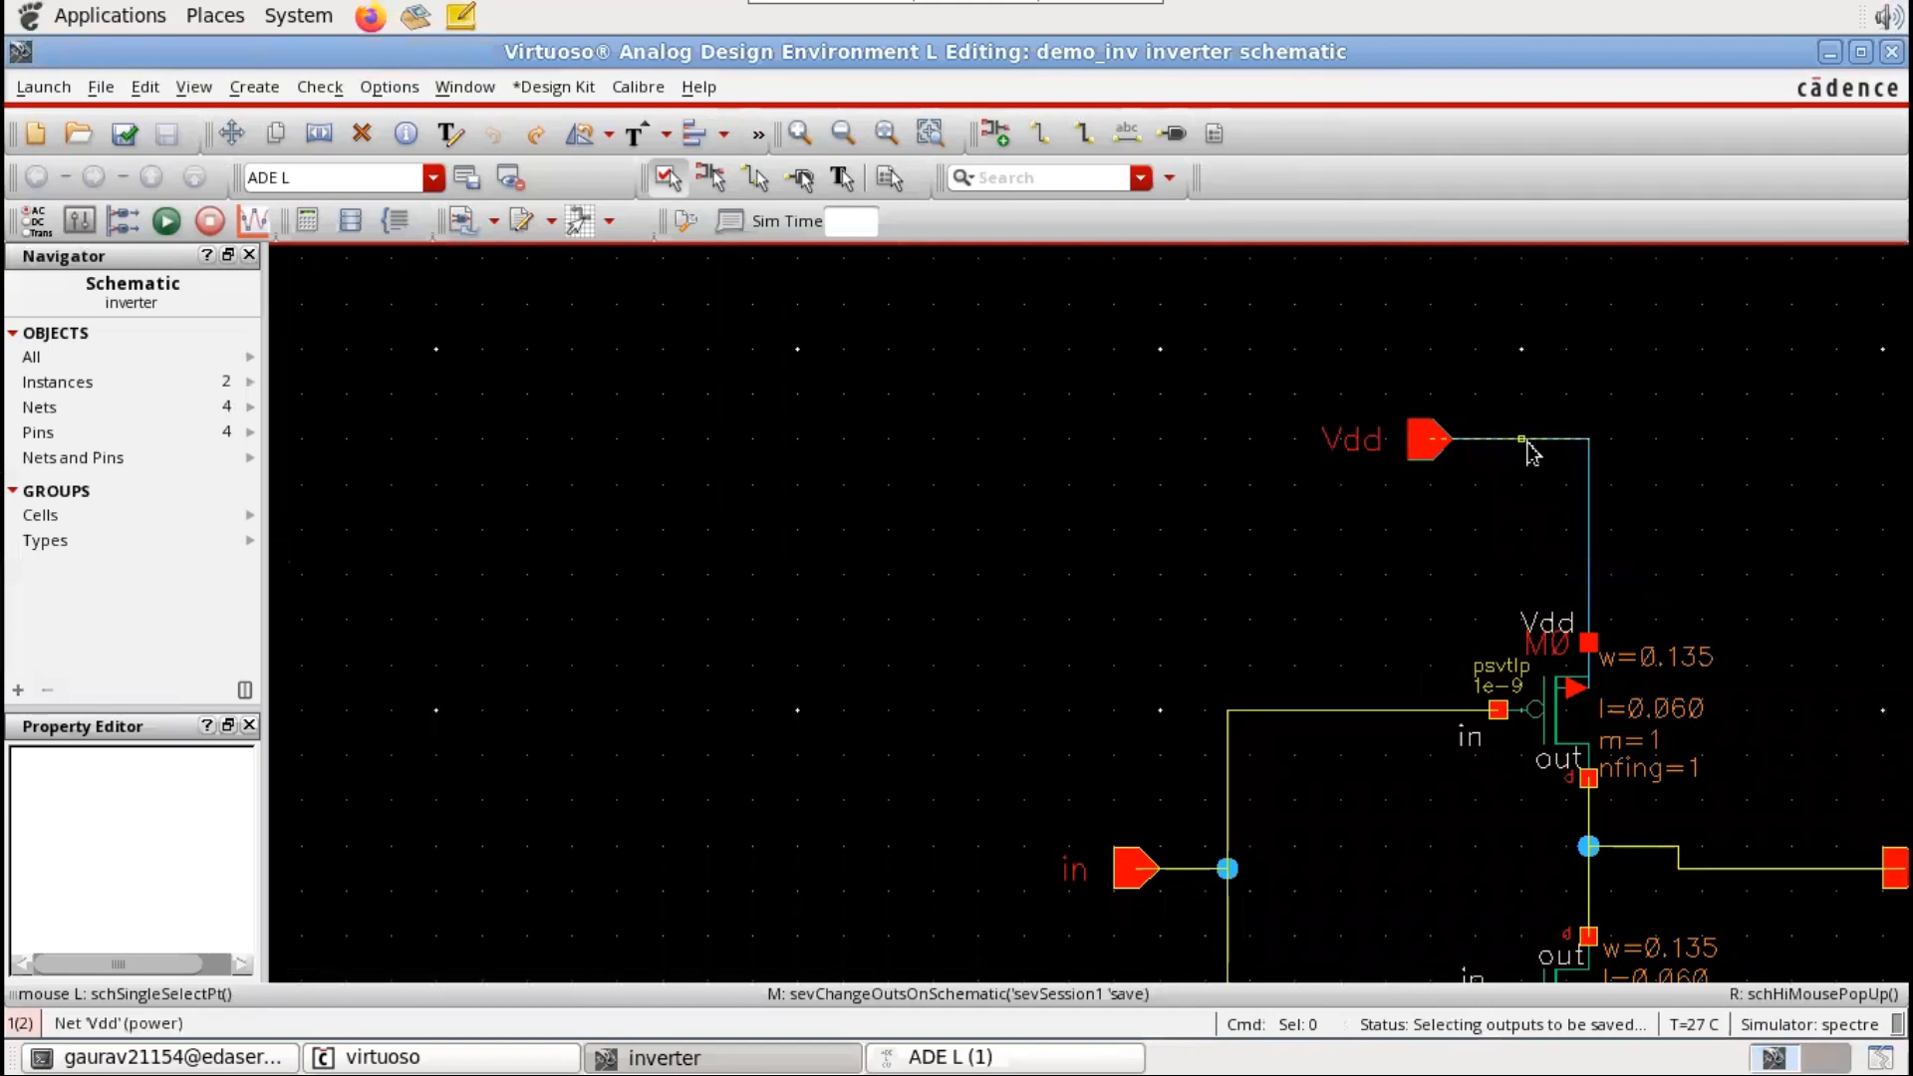
pyautogui.scroll(-3, 1615, 658)
pyautogui.scroll(5, 1555, 725)
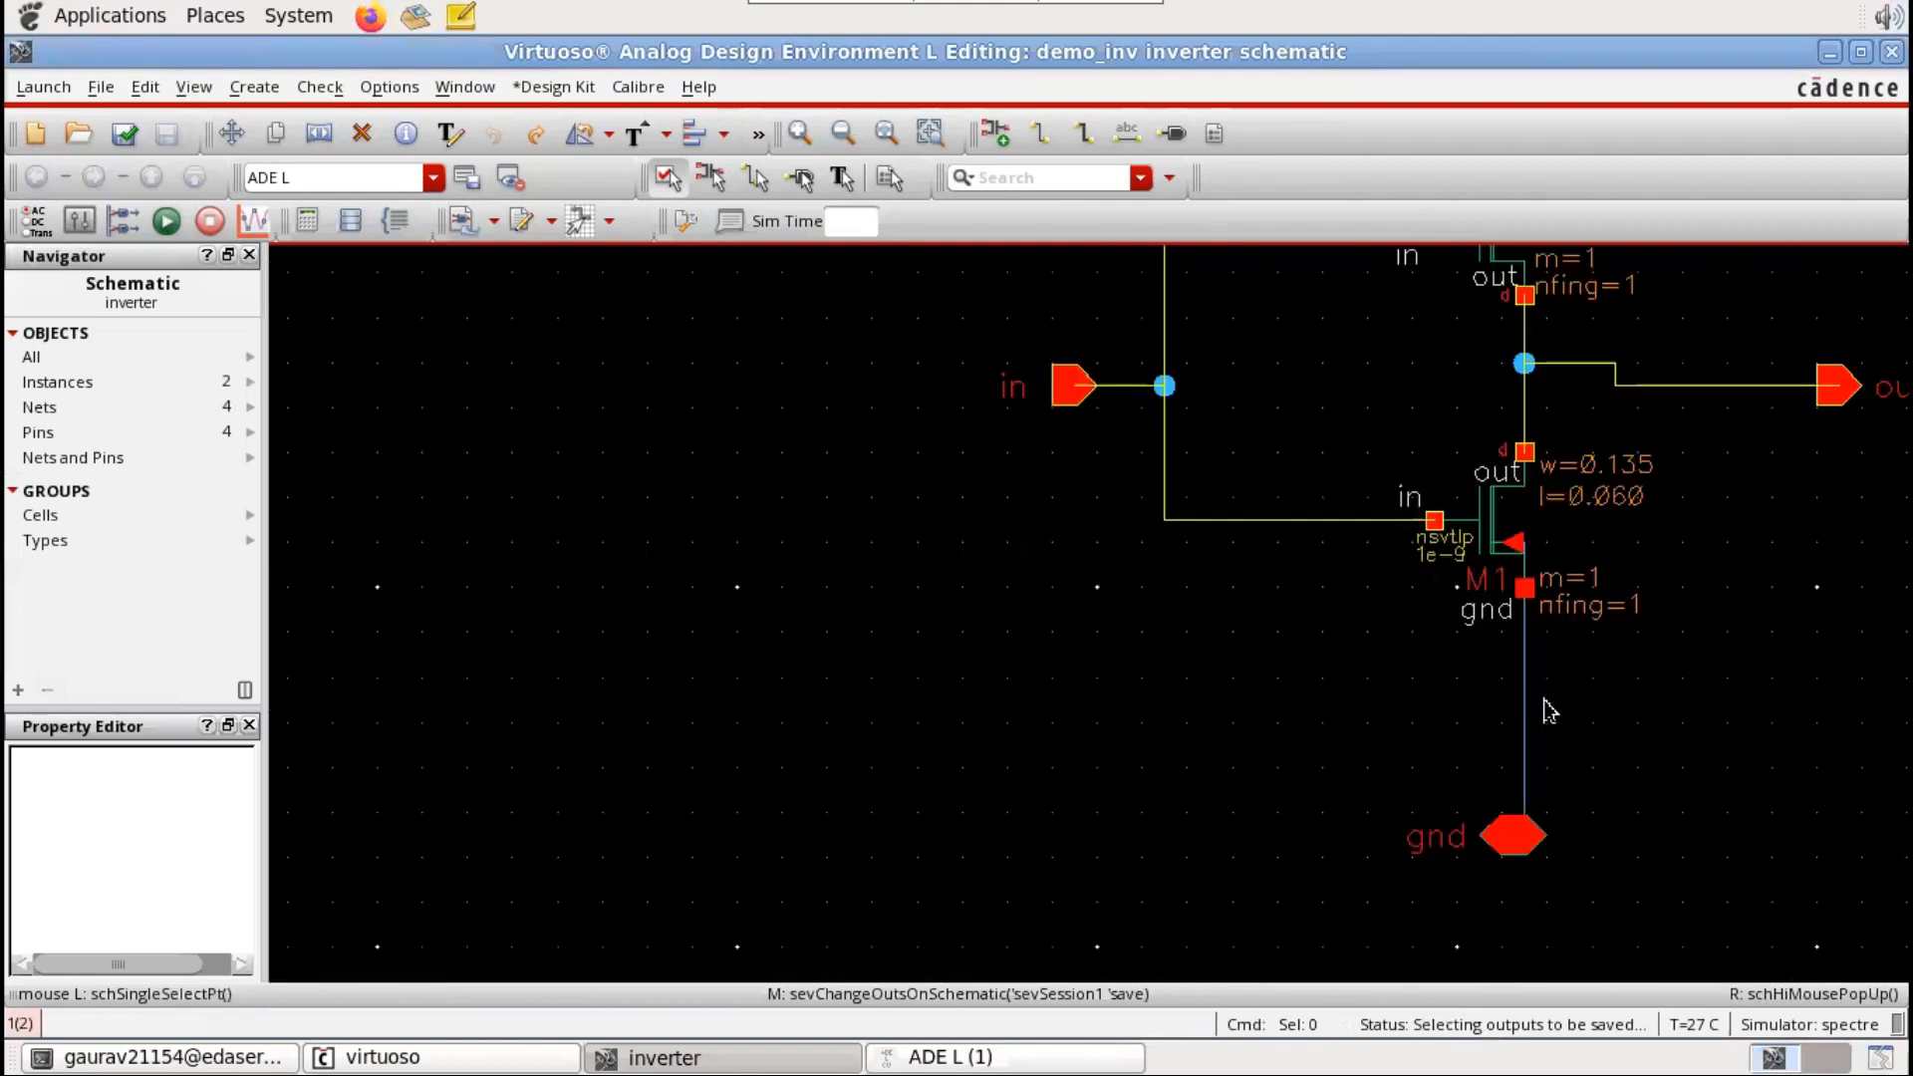
pyautogui.scroll(-4, 1564, 787)
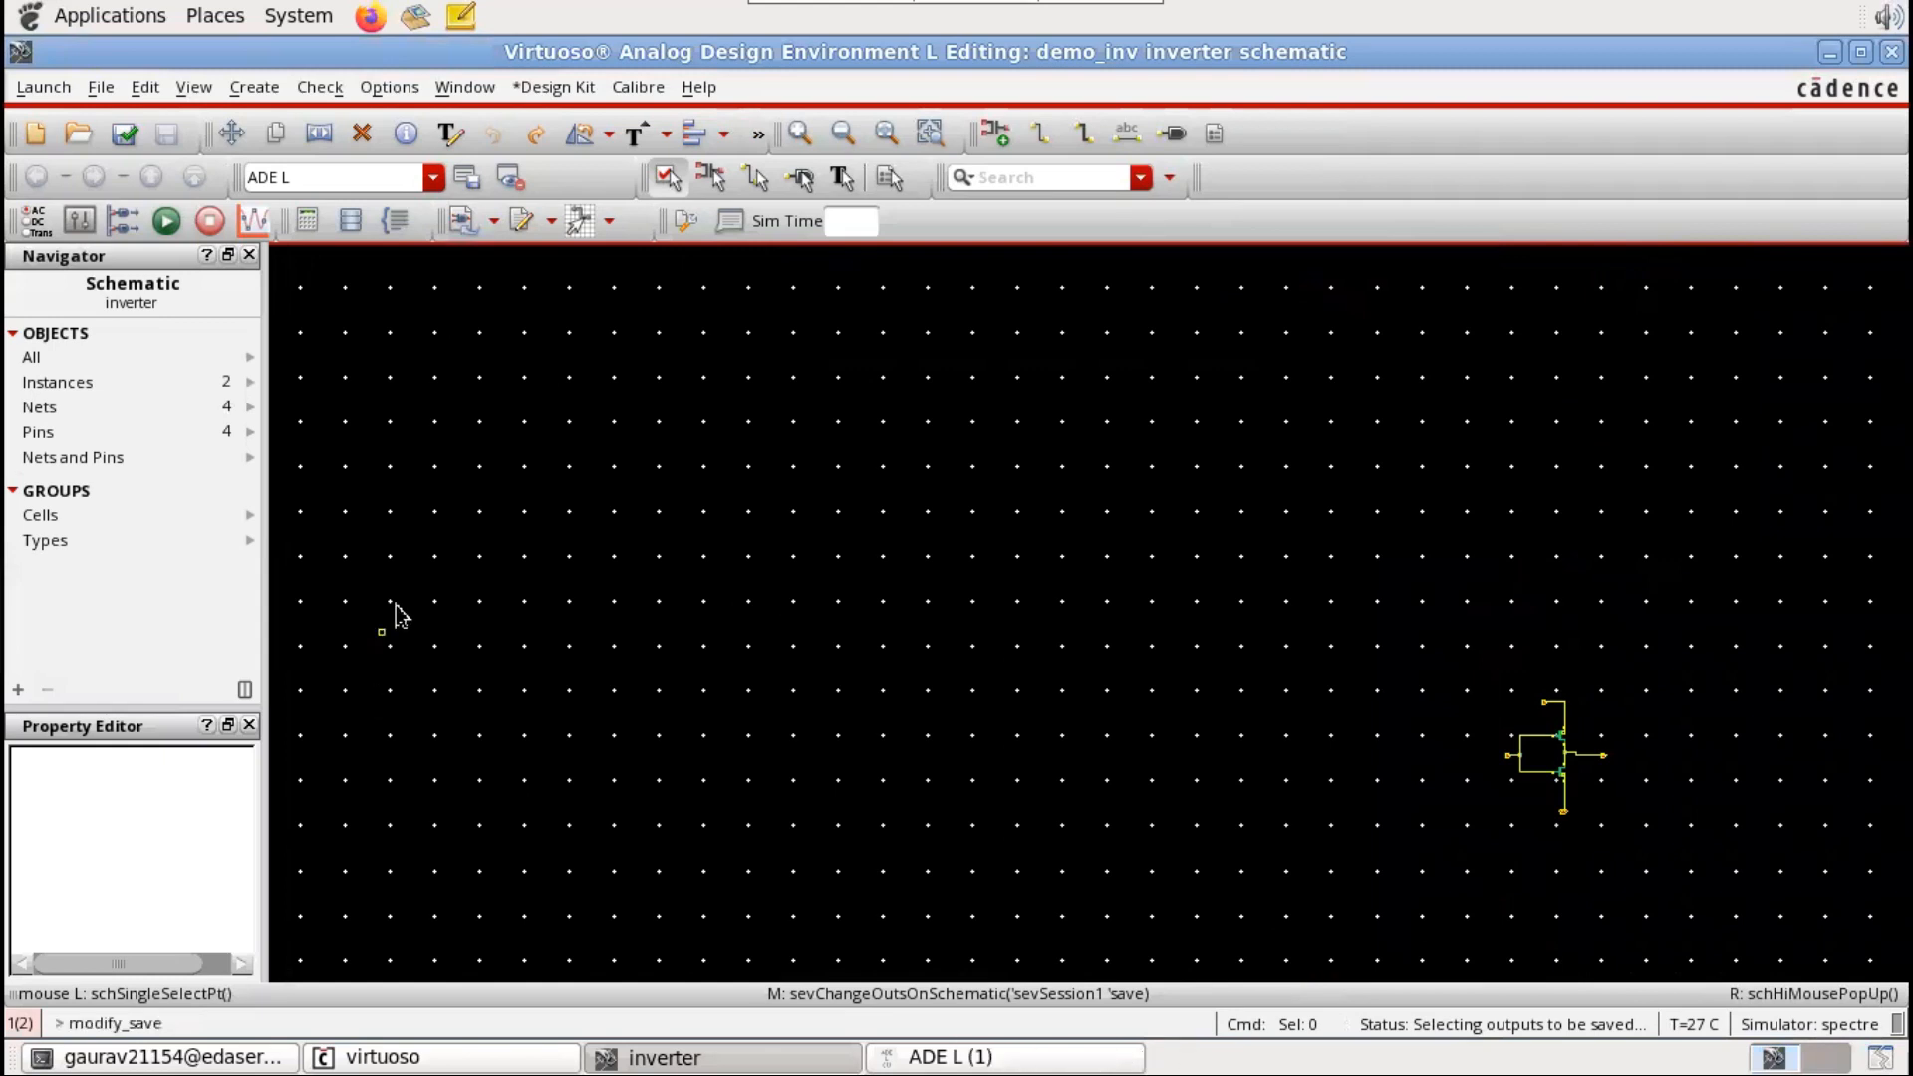
# Step: Return to the ADE L outputs list and enable plotting for the in, out, Vdd and gnd signals
pyautogui.click(984, 1057)
pyautogui.click(701, 772)
pyautogui.click(701, 799)
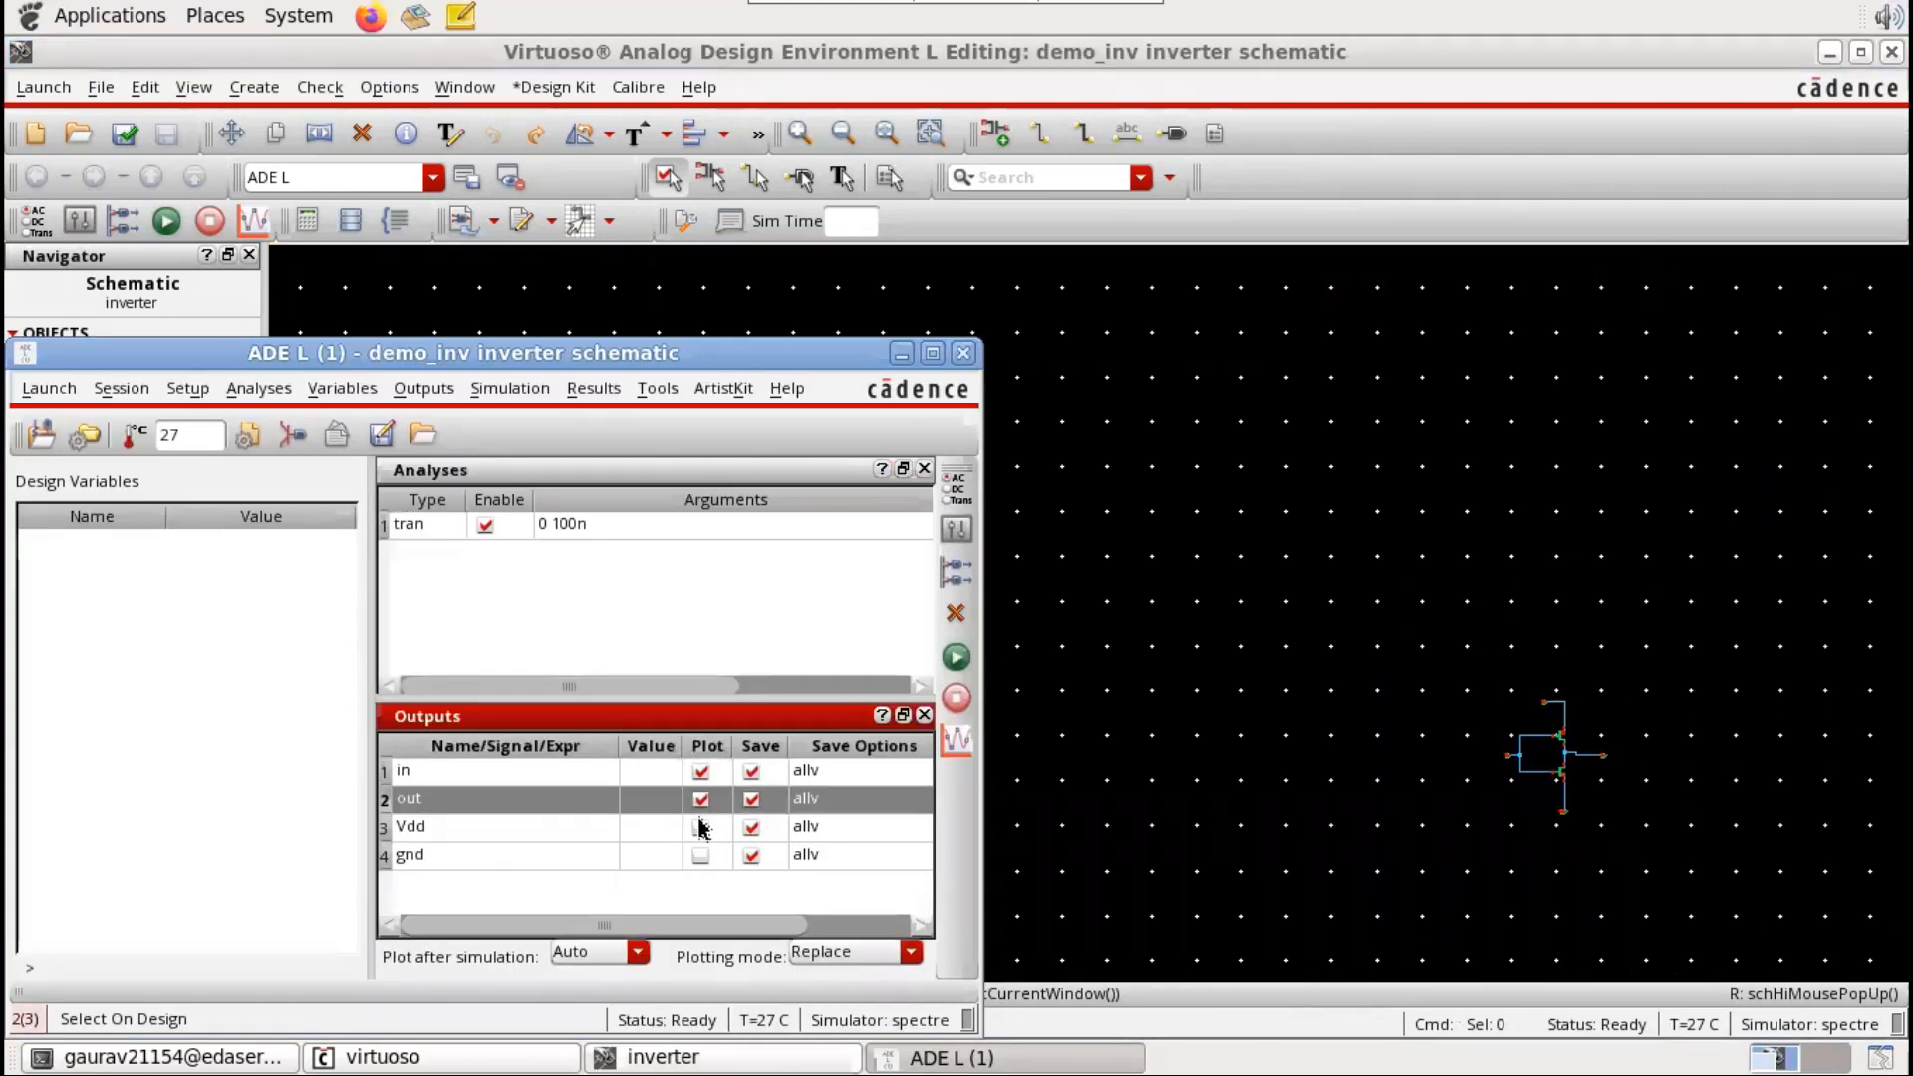
pyautogui.click(700, 827)
pyautogui.click(702, 856)
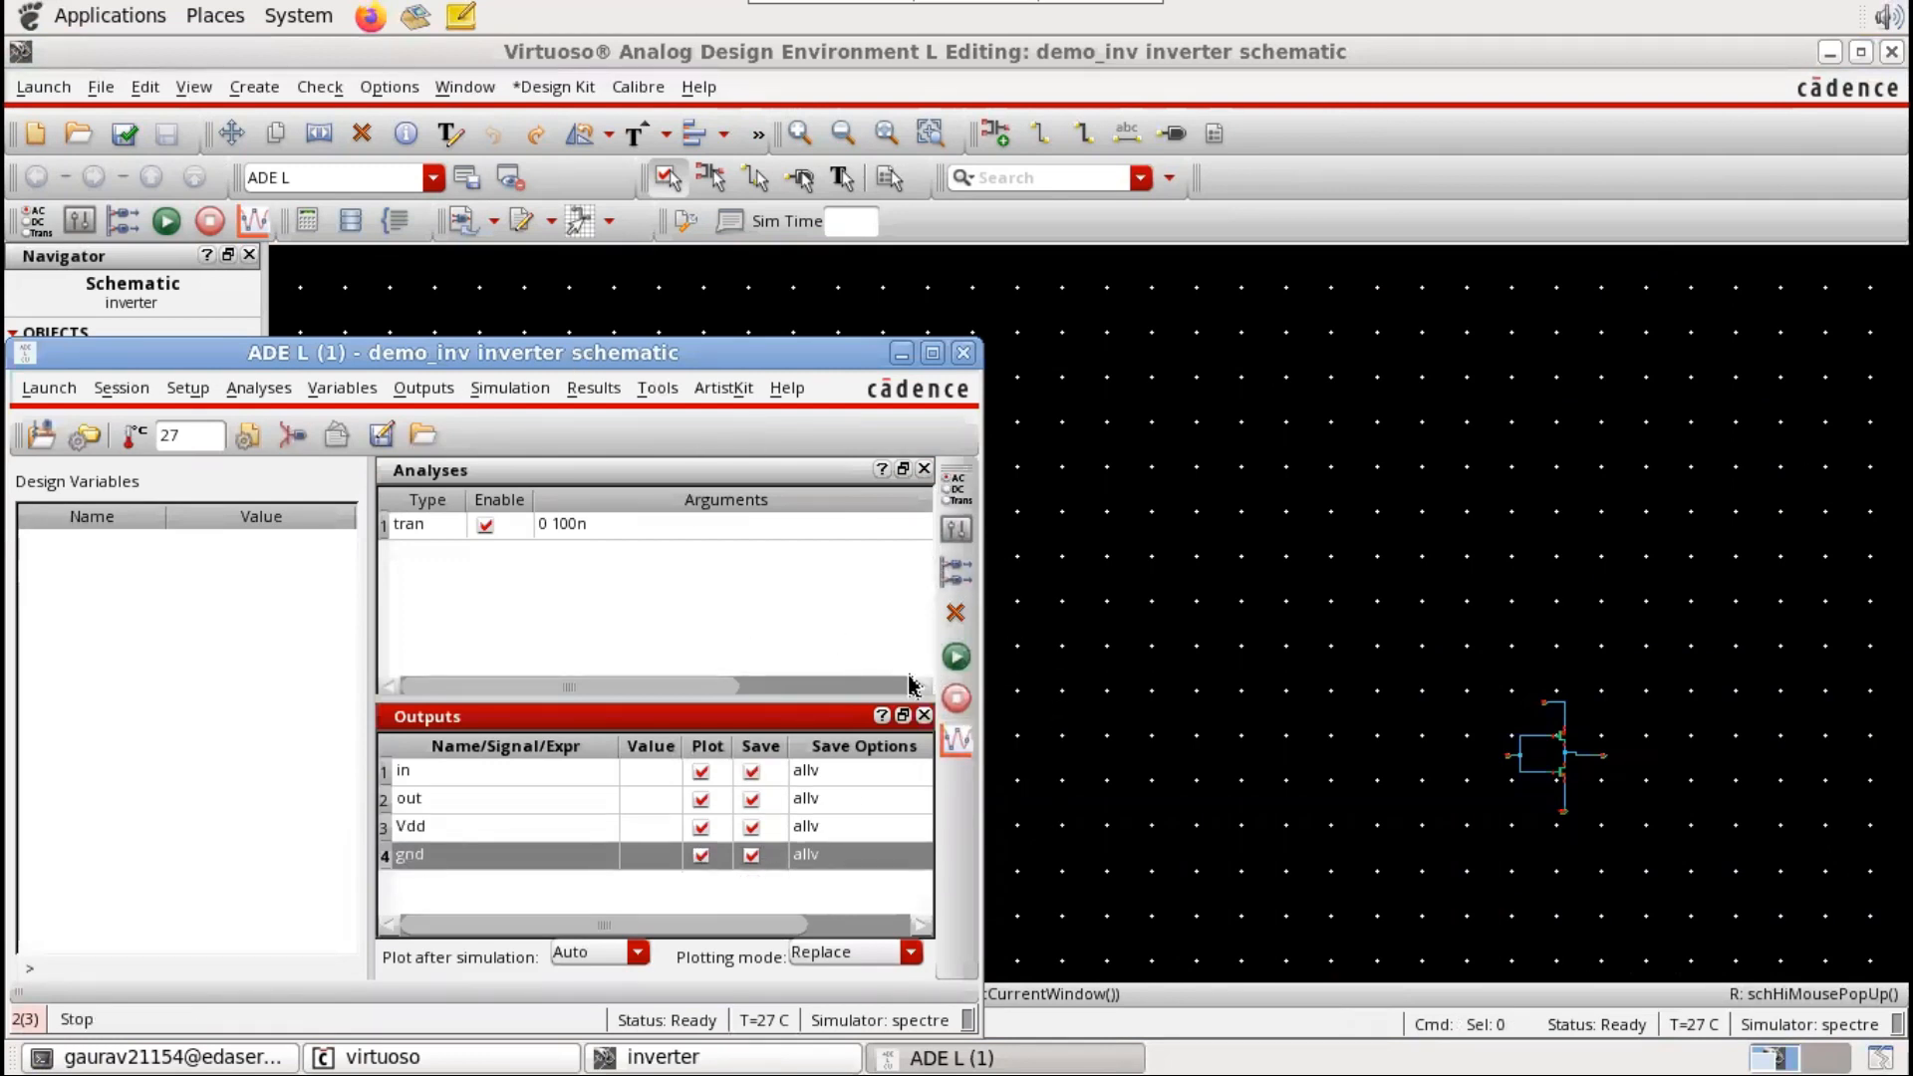
# Step: Netlist and run the transient simulation, maximize the waveform window, and split the four traces into separate strips
pyautogui.click(958, 662)
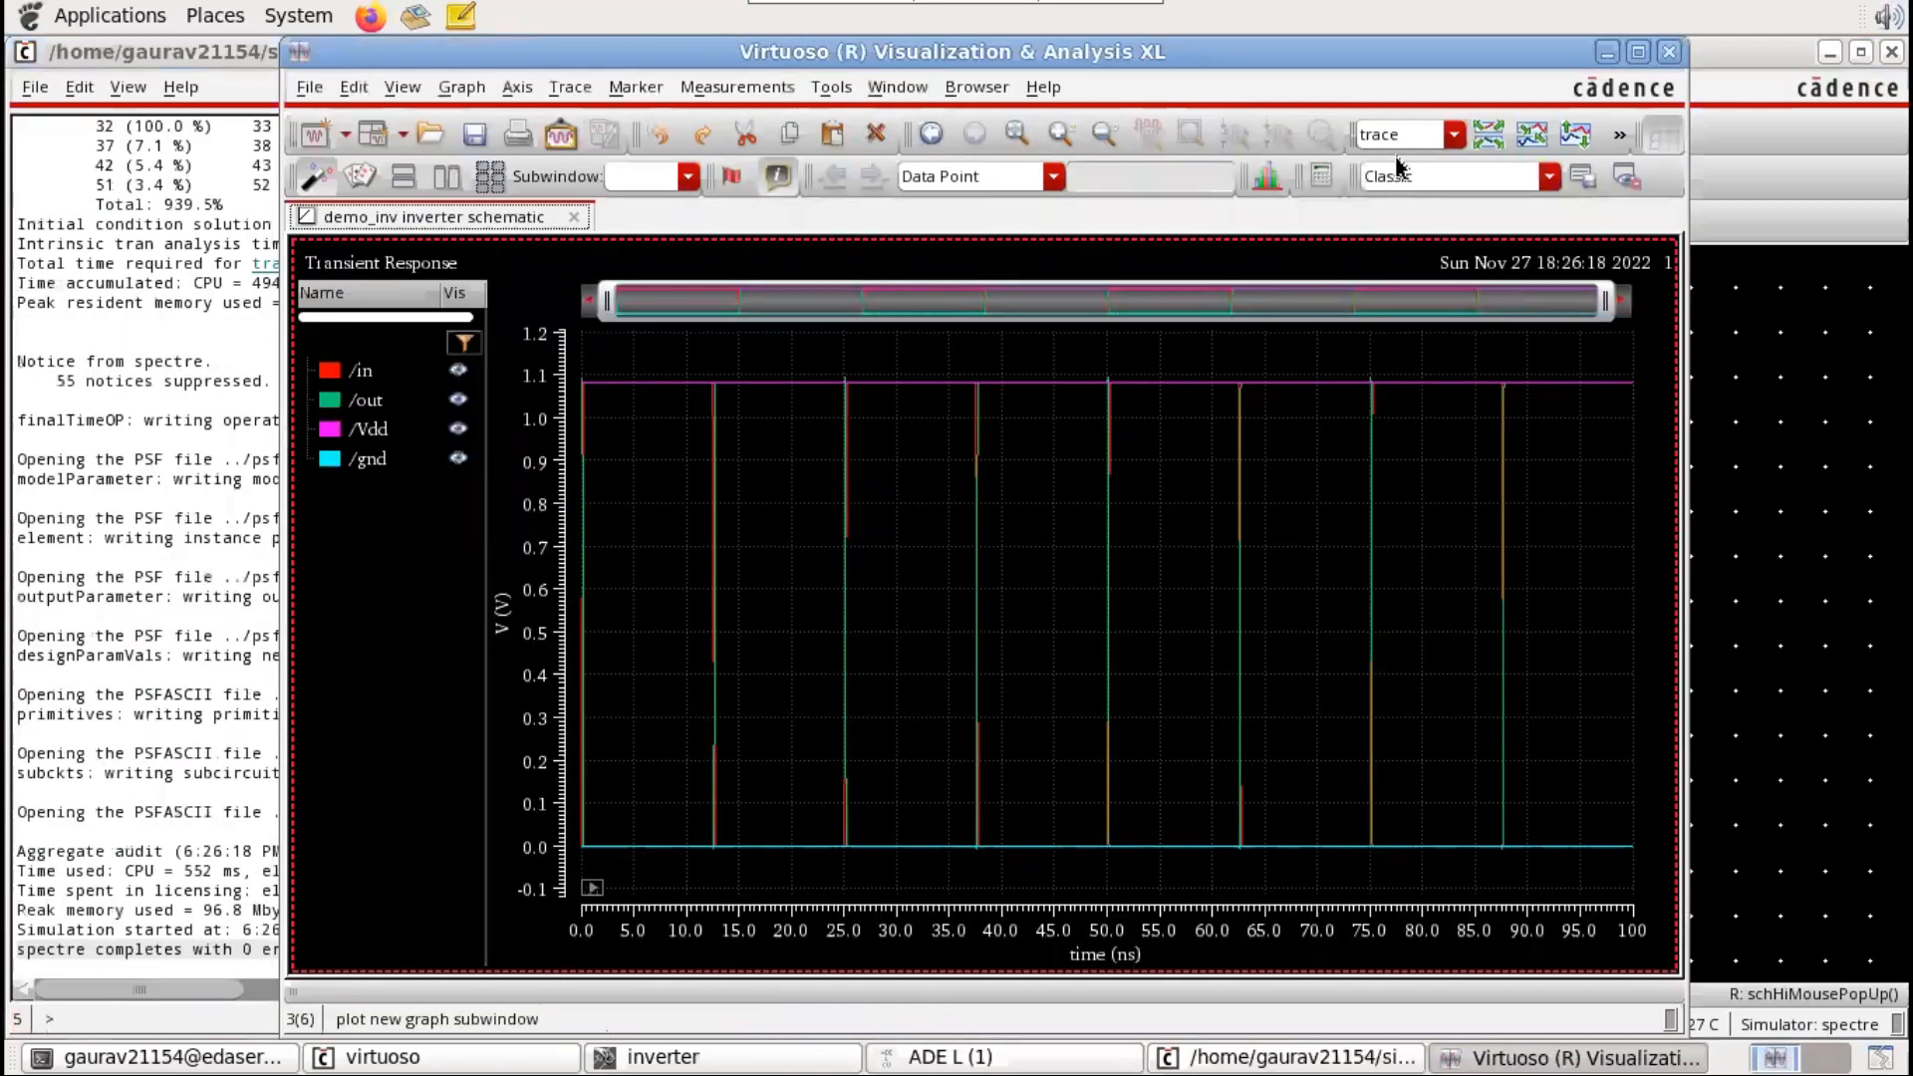
pyautogui.click(1641, 54)
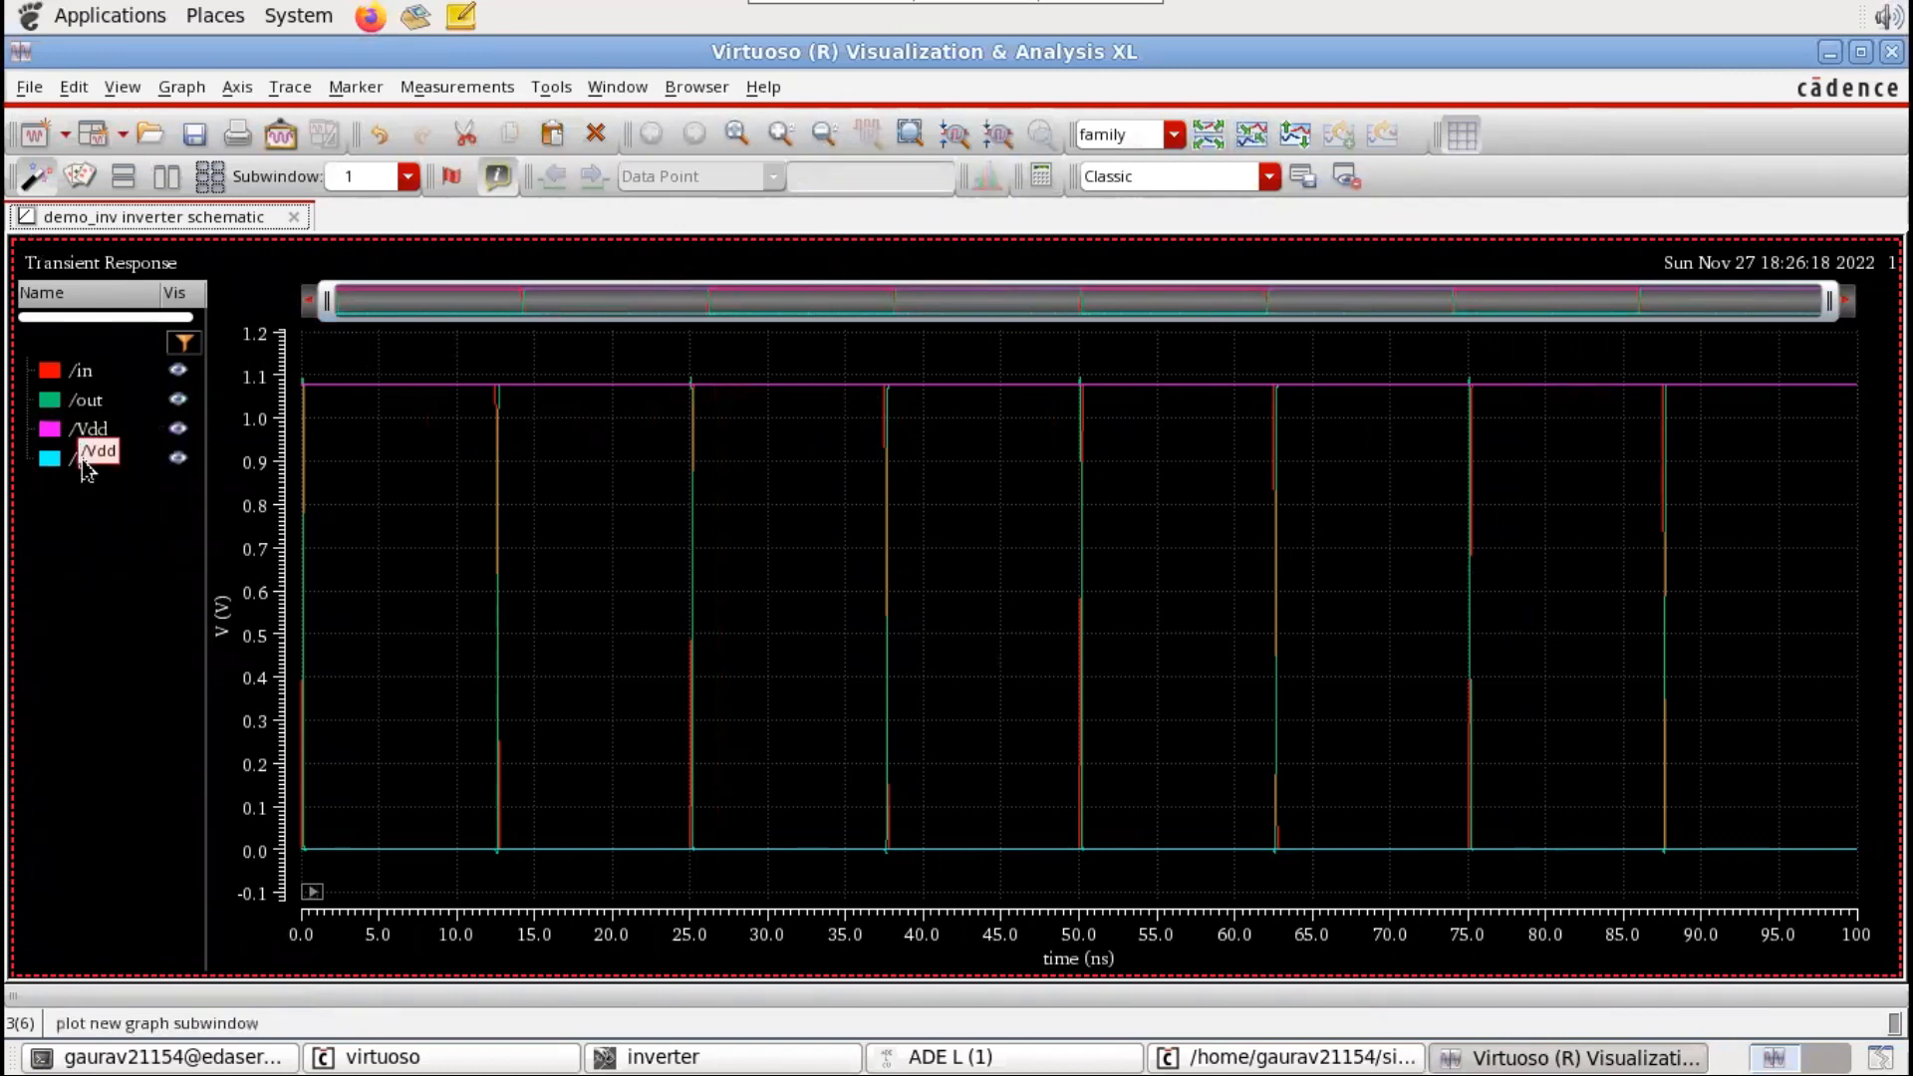
pyautogui.click(1297, 145)
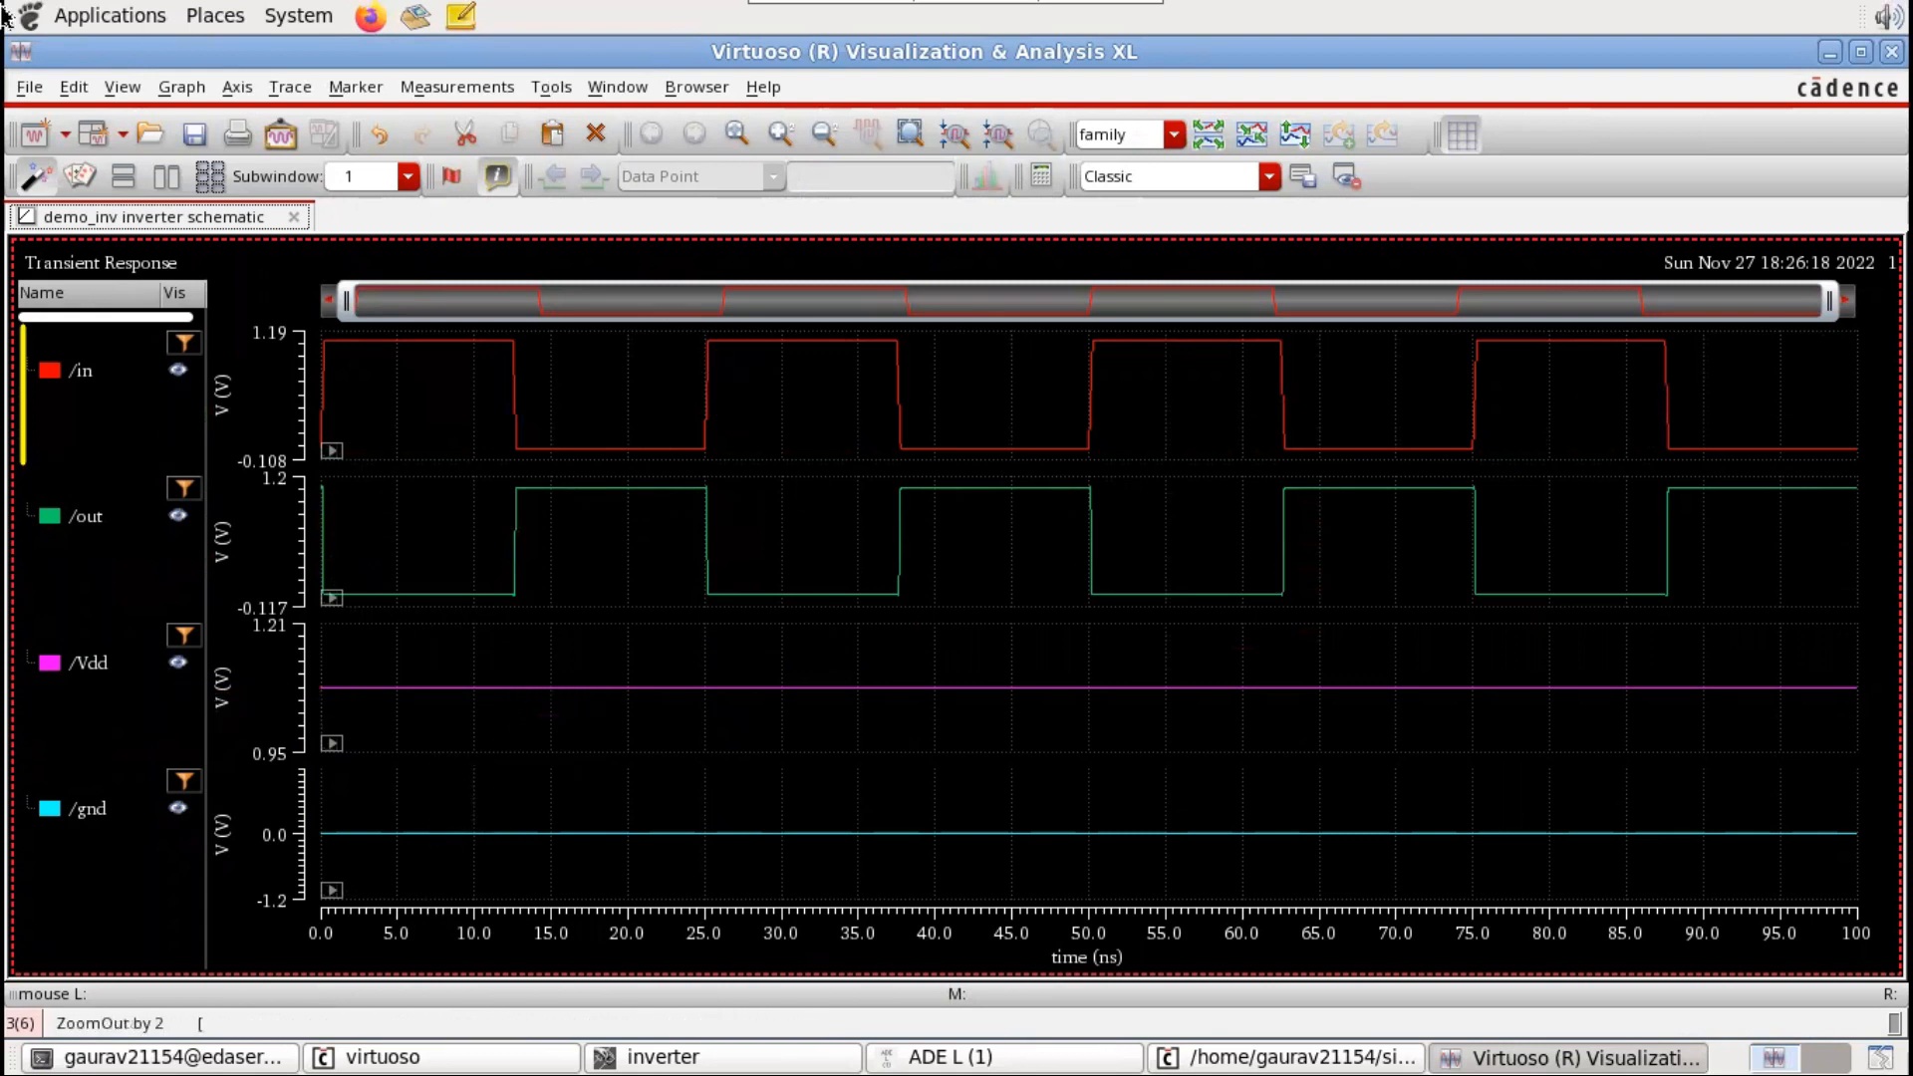
# Step: Minimize the waveform, Virtuoso log, ADE L and simulation output windows to return to the inverter schematic
pyautogui.click(1840, 56)
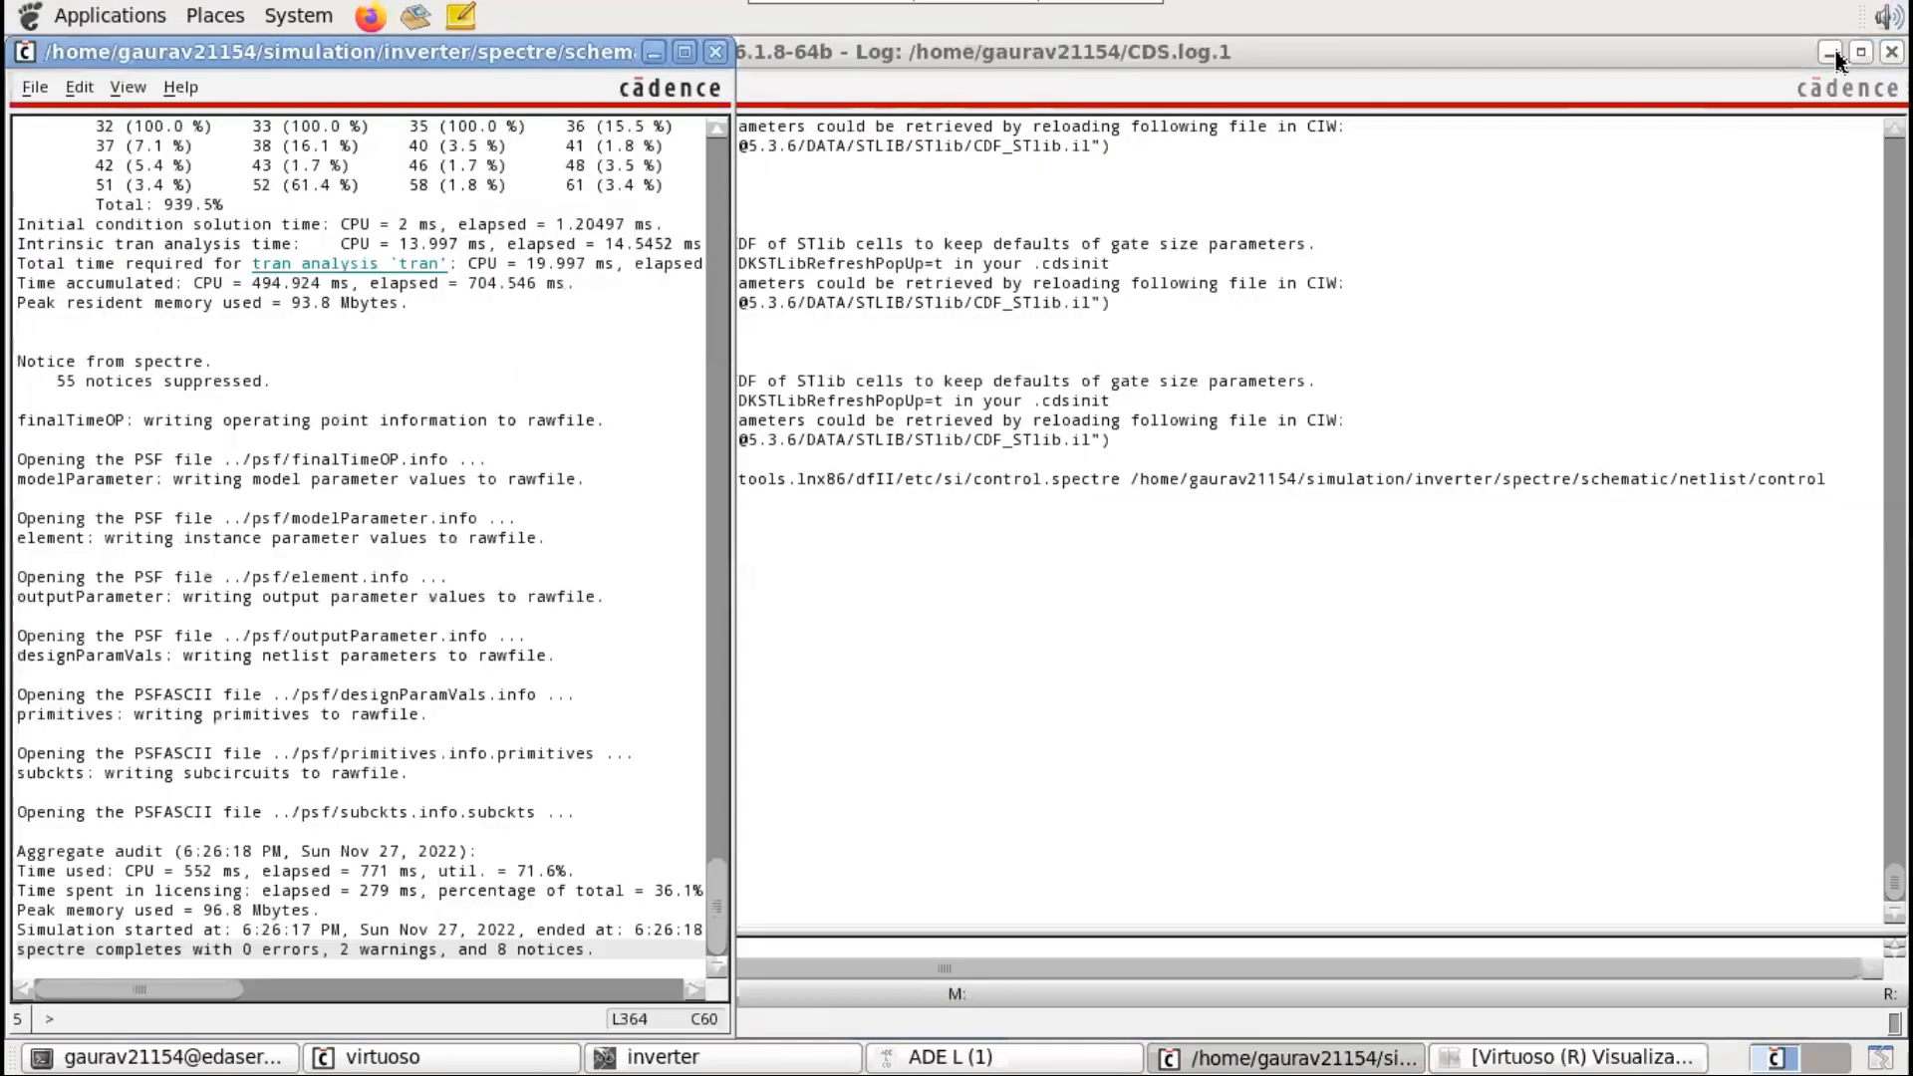
pyautogui.click(1837, 54)
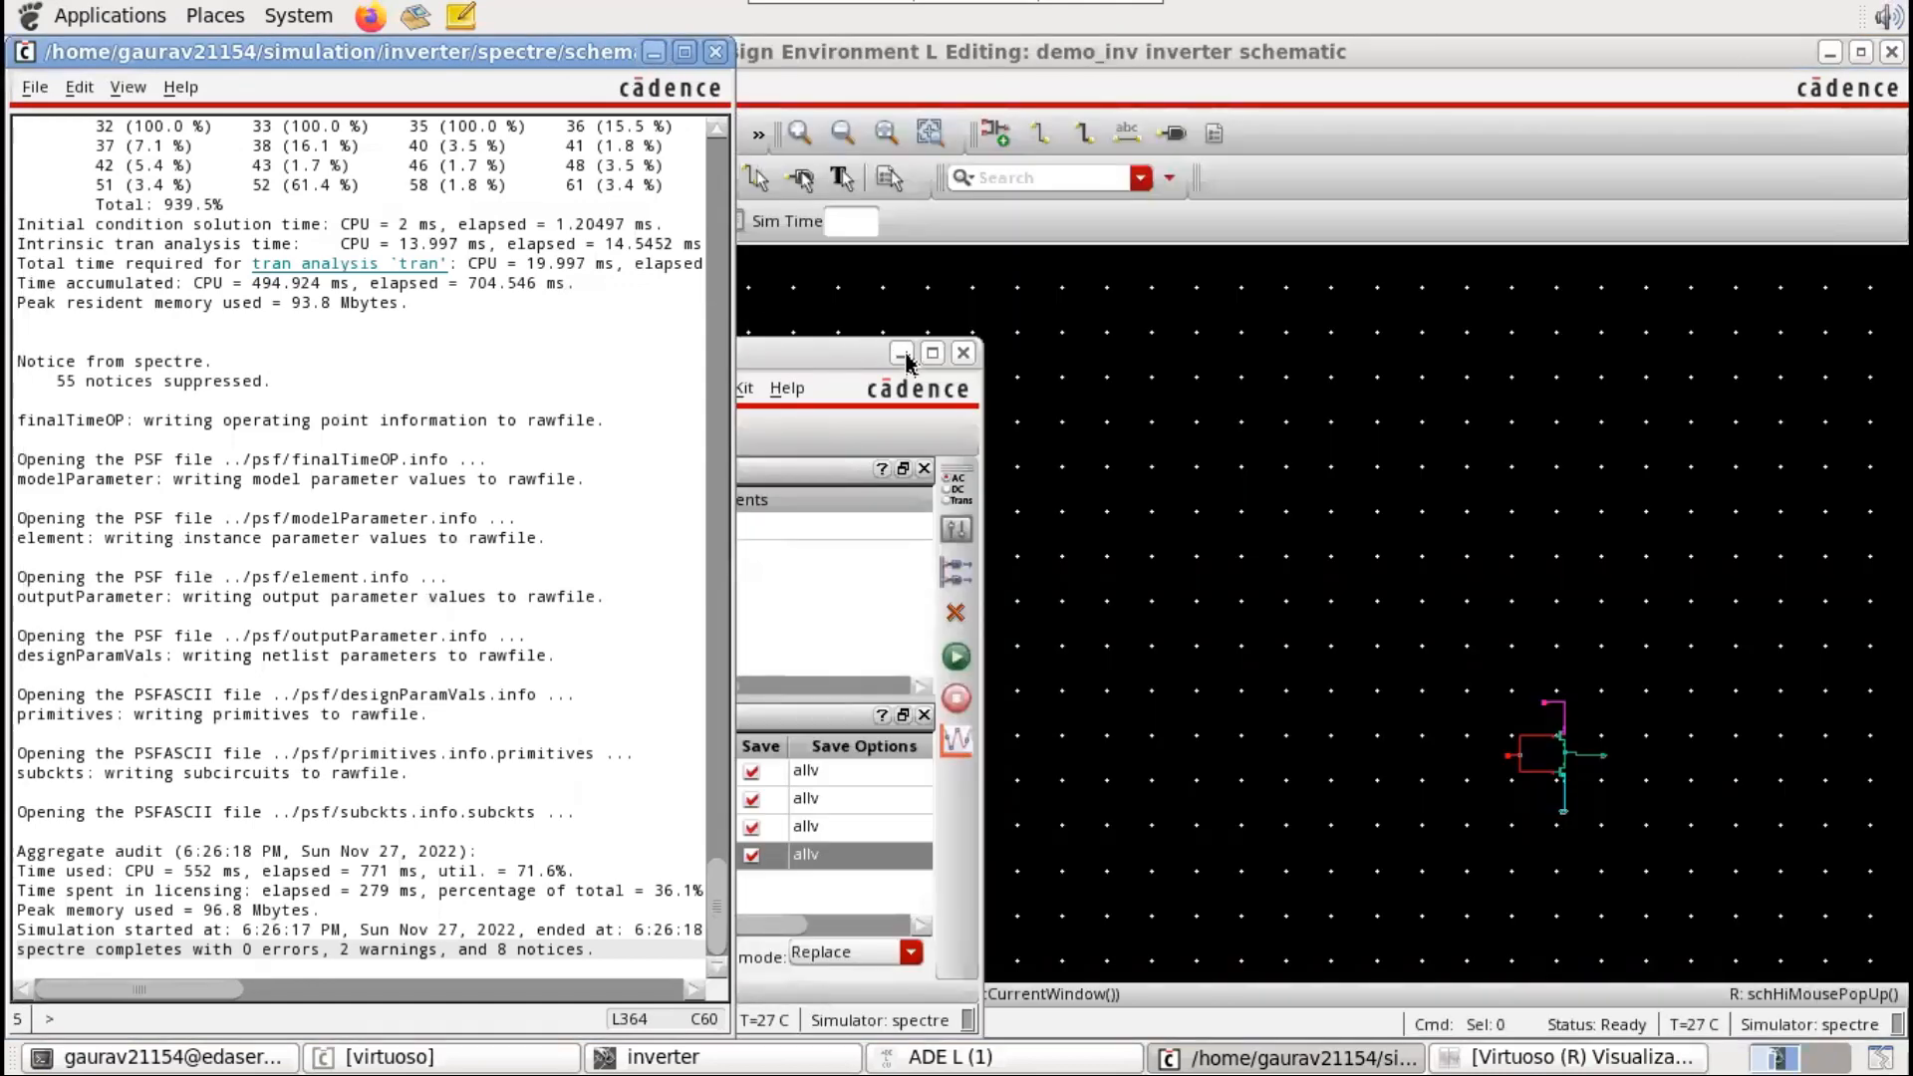
pyautogui.click(902, 355)
pyautogui.click(654, 52)
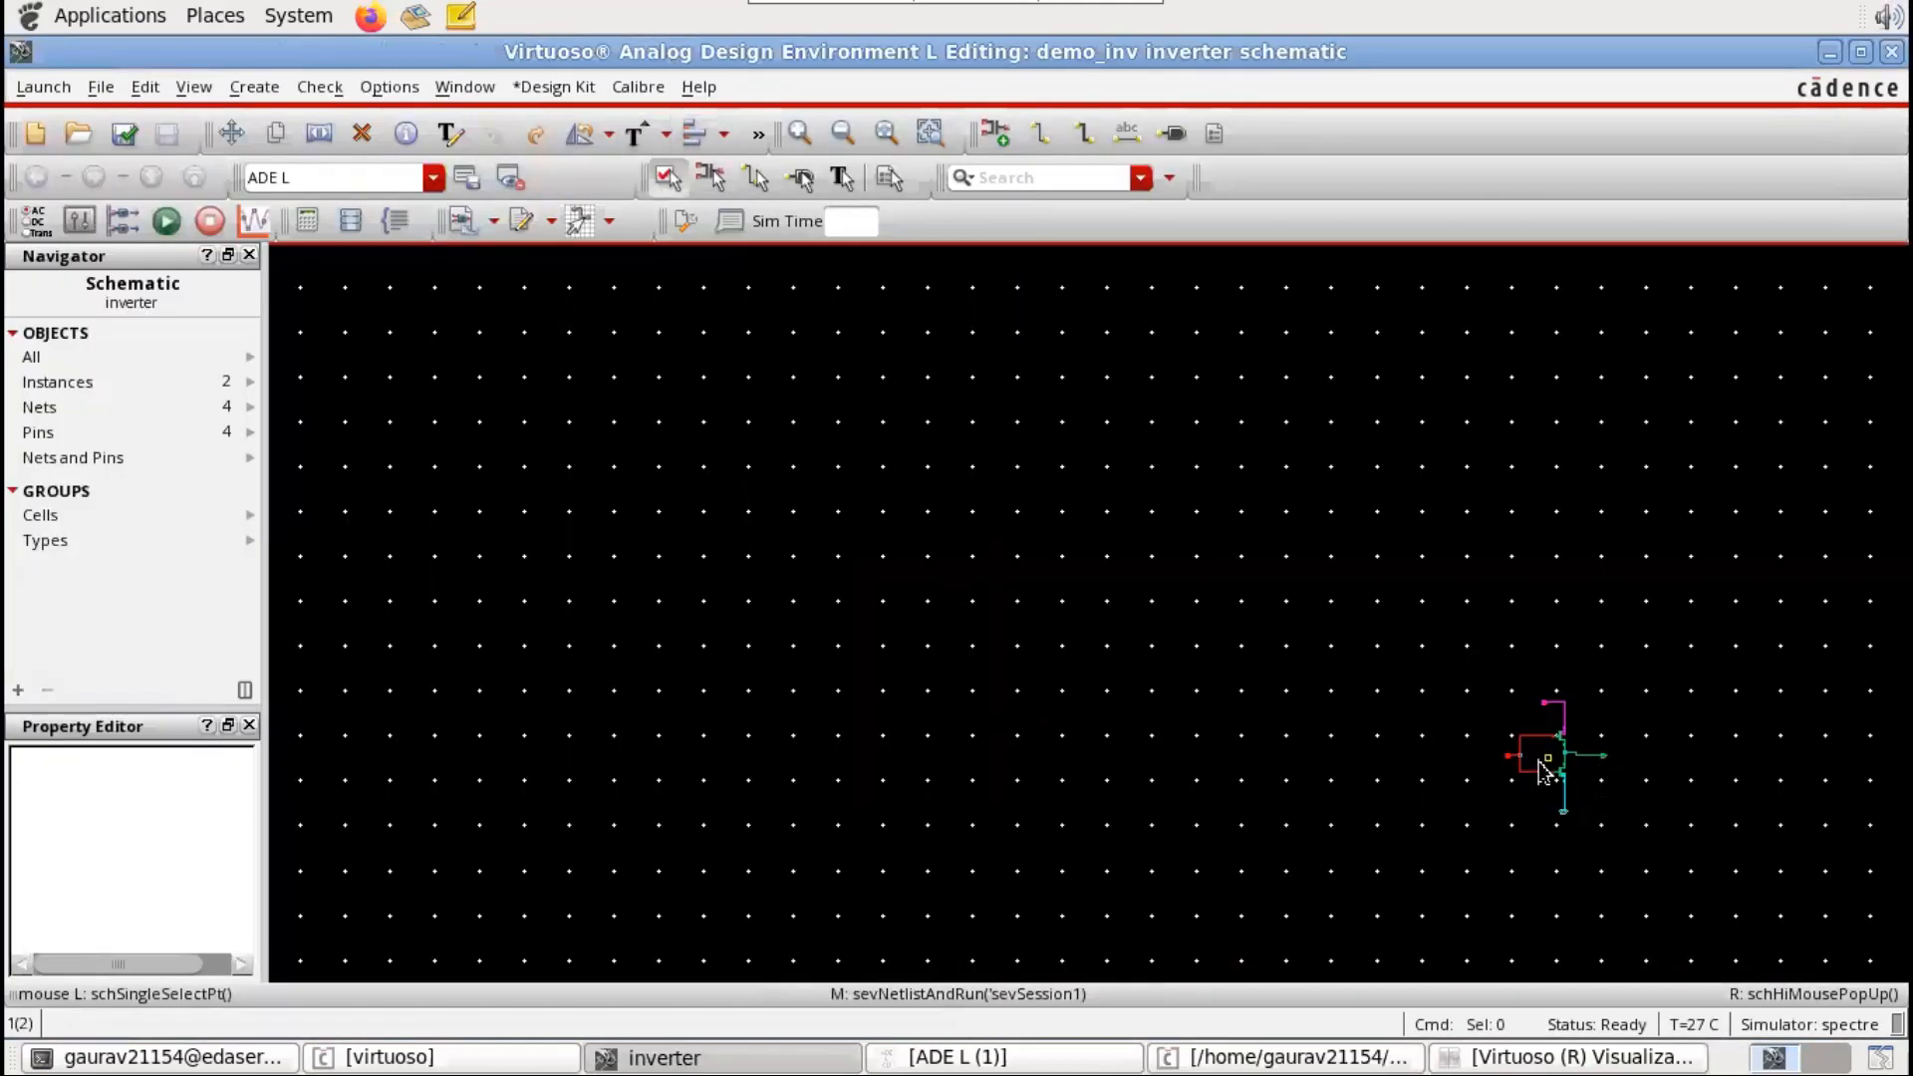
pyautogui.scroll(2, 1541, 763)
pyautogui.scroll(1, 1639, 807)
pyautogui.scroll(-1, 1493, 788)
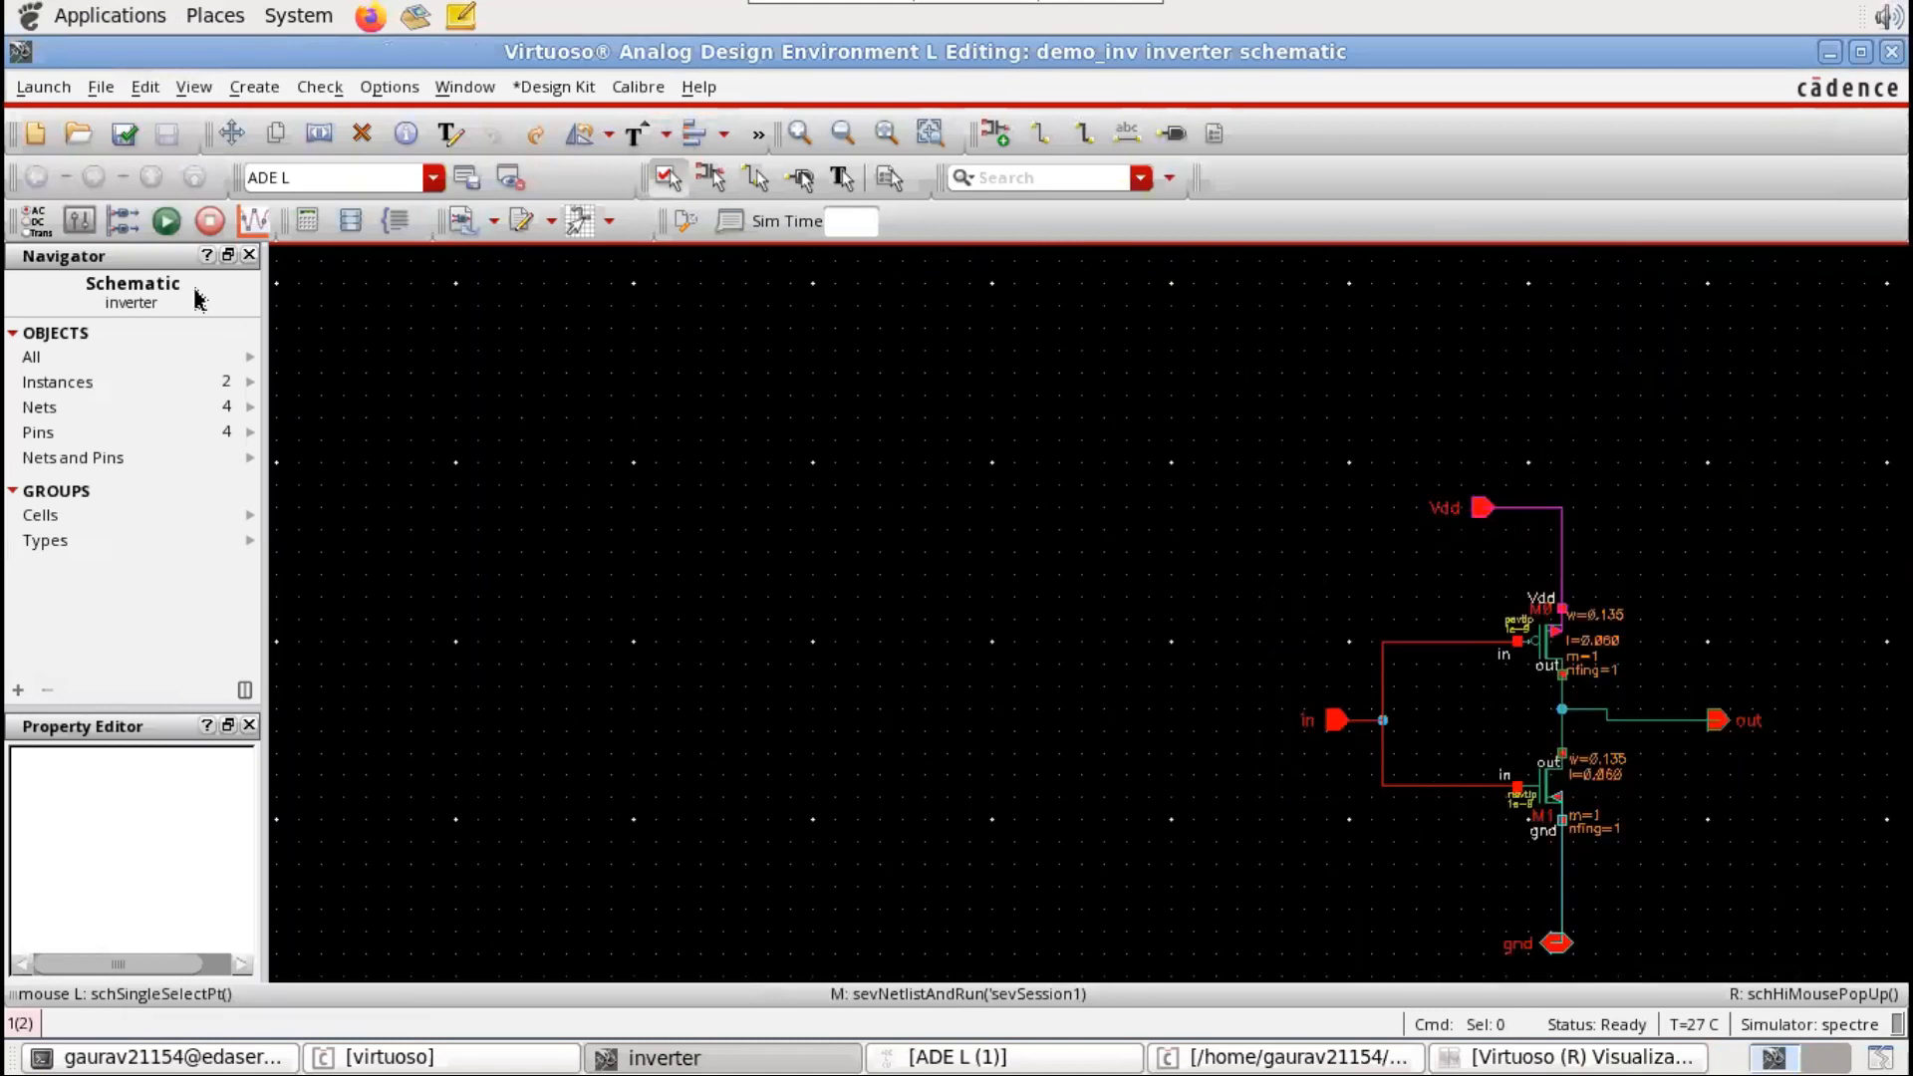
# Step: Launch Layout GXL for the inverter schematic to bring up the layout startup options
pyautogui.click(40, 87)
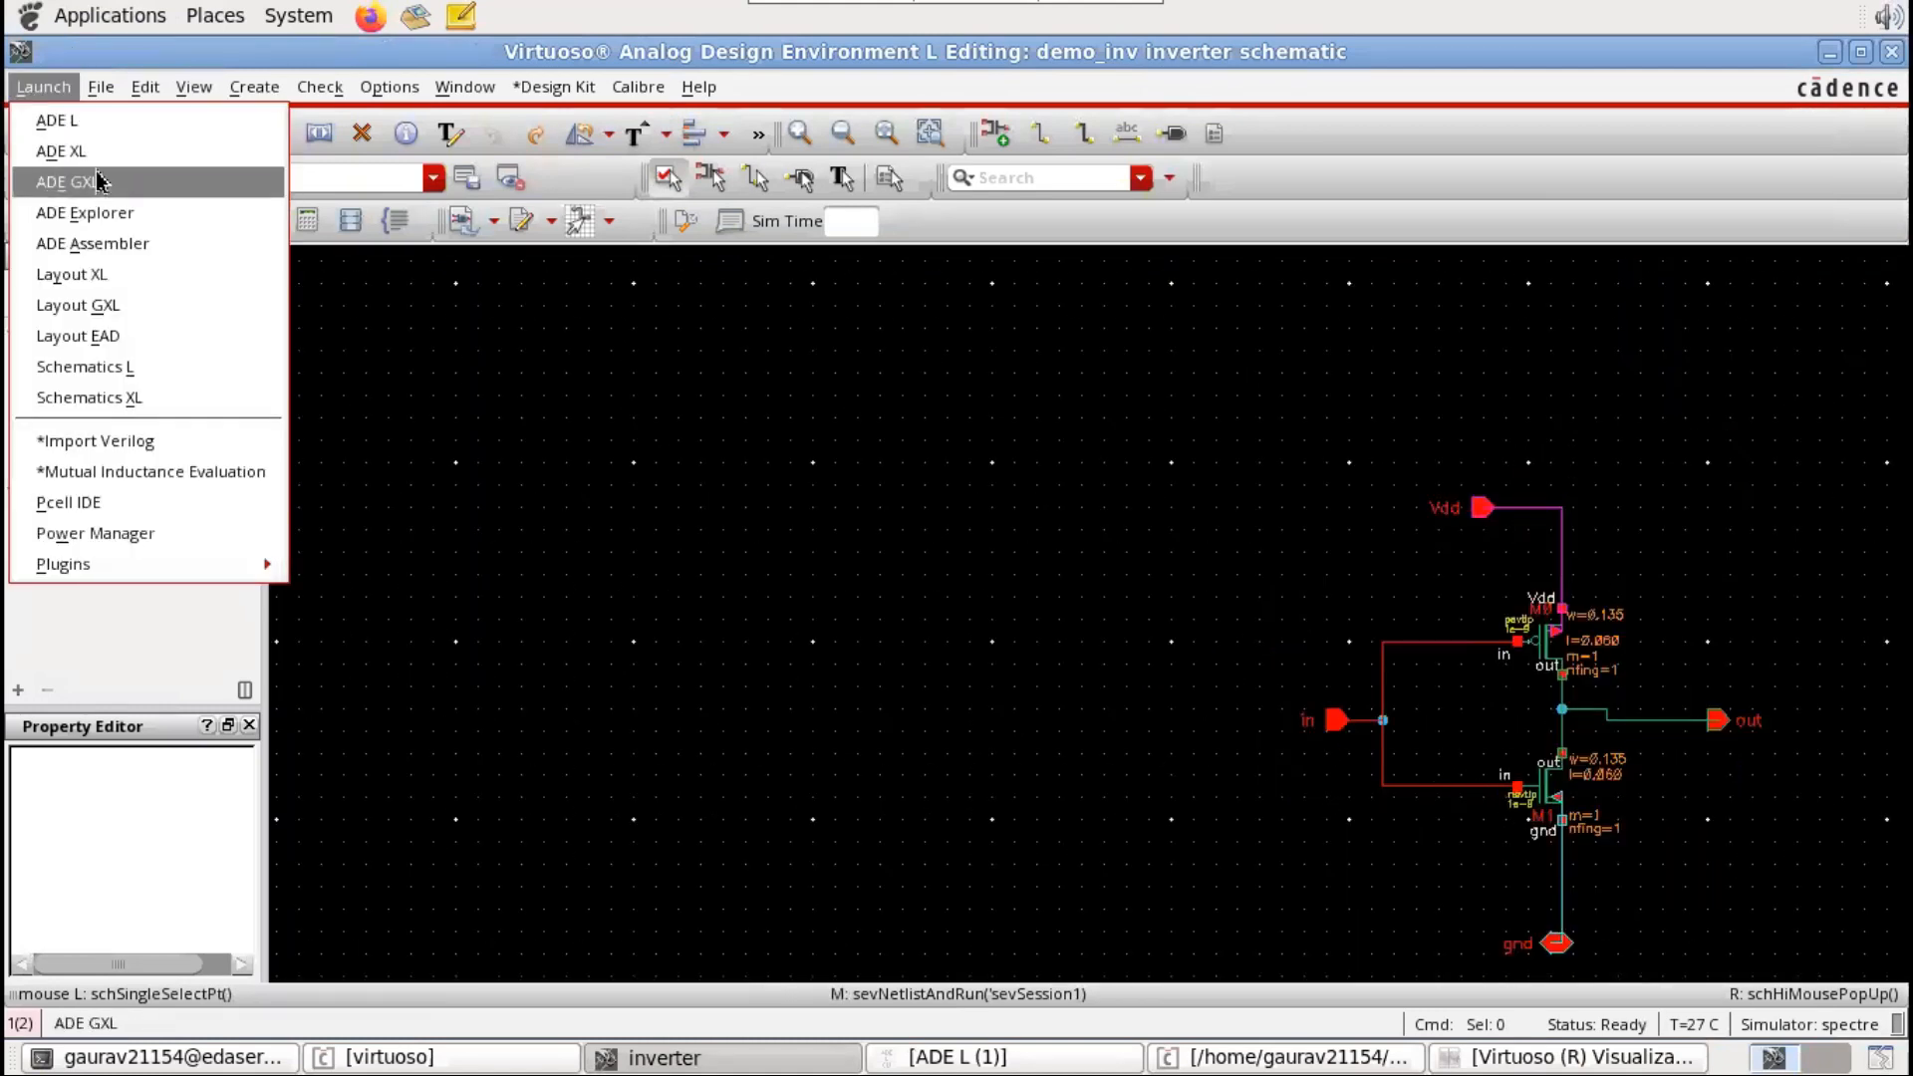
pyautogui.click(96, 289)
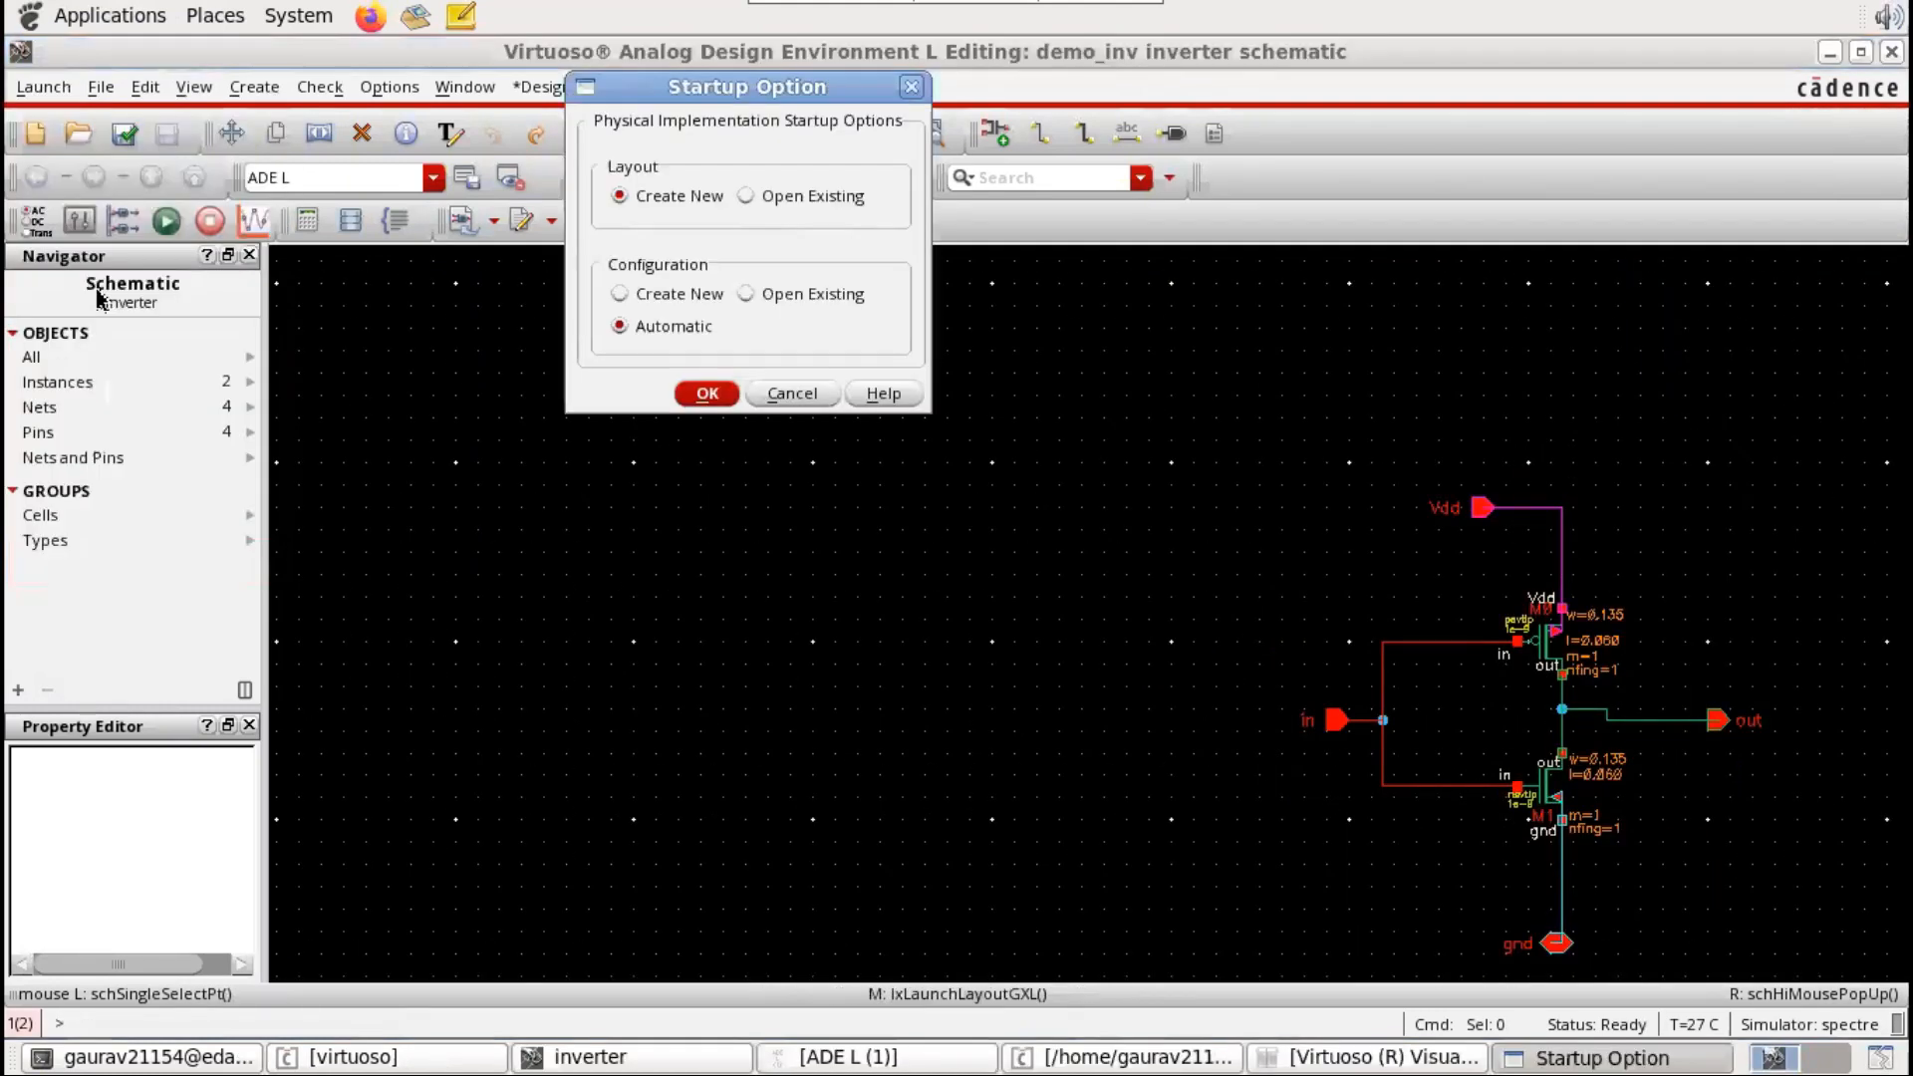